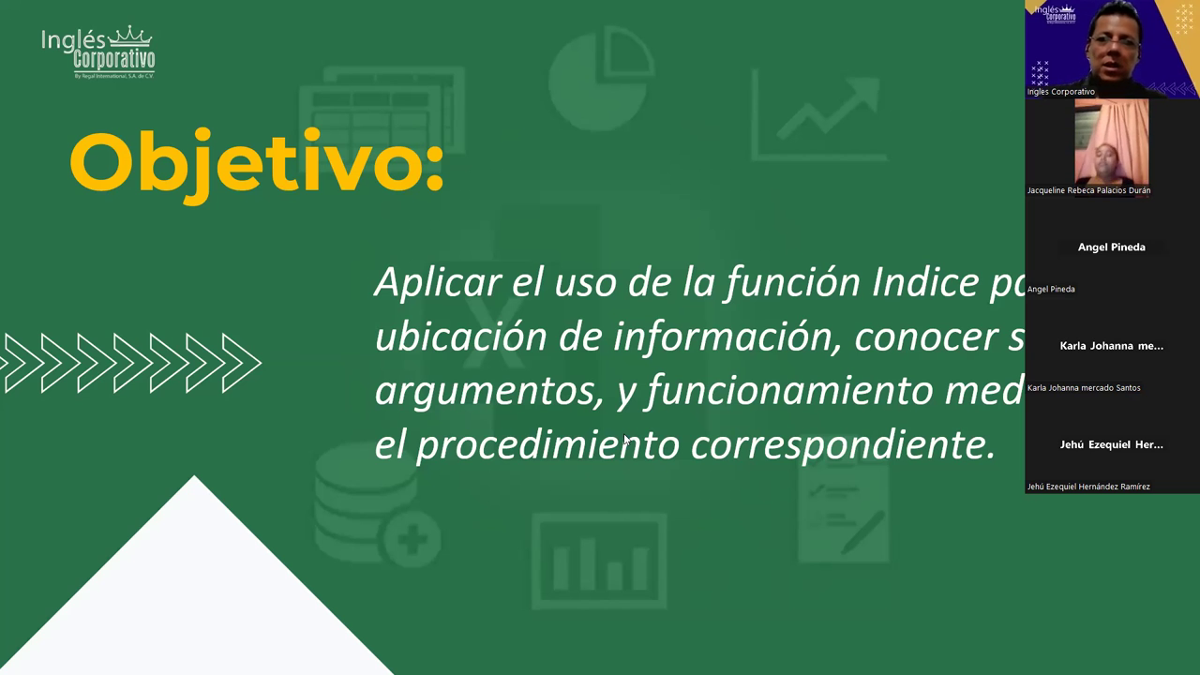
- Switch from the PowerPoint Objetivo slide to the Excel workbook on sheet BuscarH_01
{"action": "key", "text": "alt+Tab"}
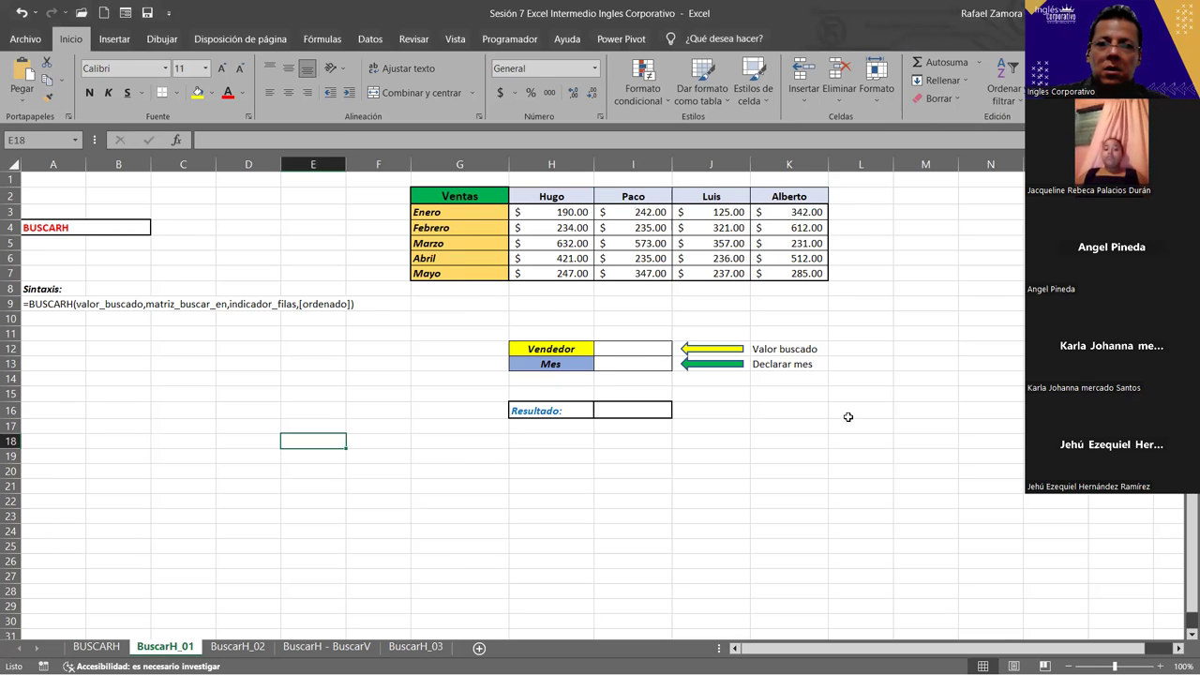
{"action": "scroll", "coordinate": [848, 416], "scroll_direction": "up", "scroll_amount": 1}
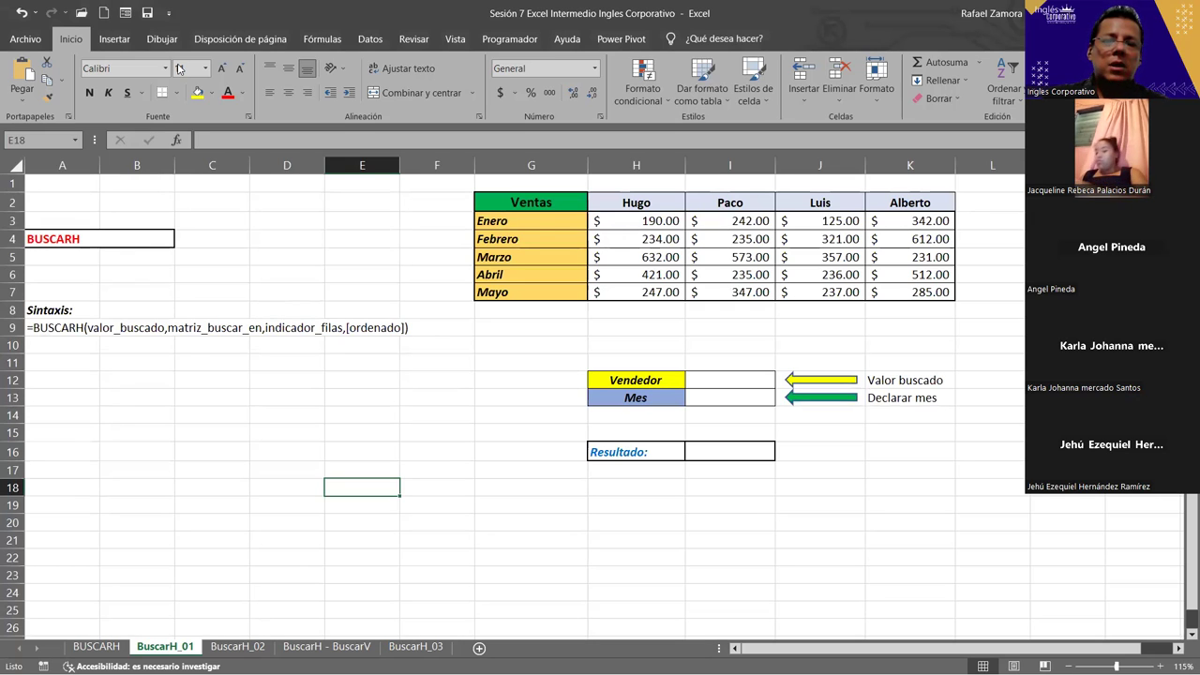
{"action": "left_click", "coordinate": [551, 344]}
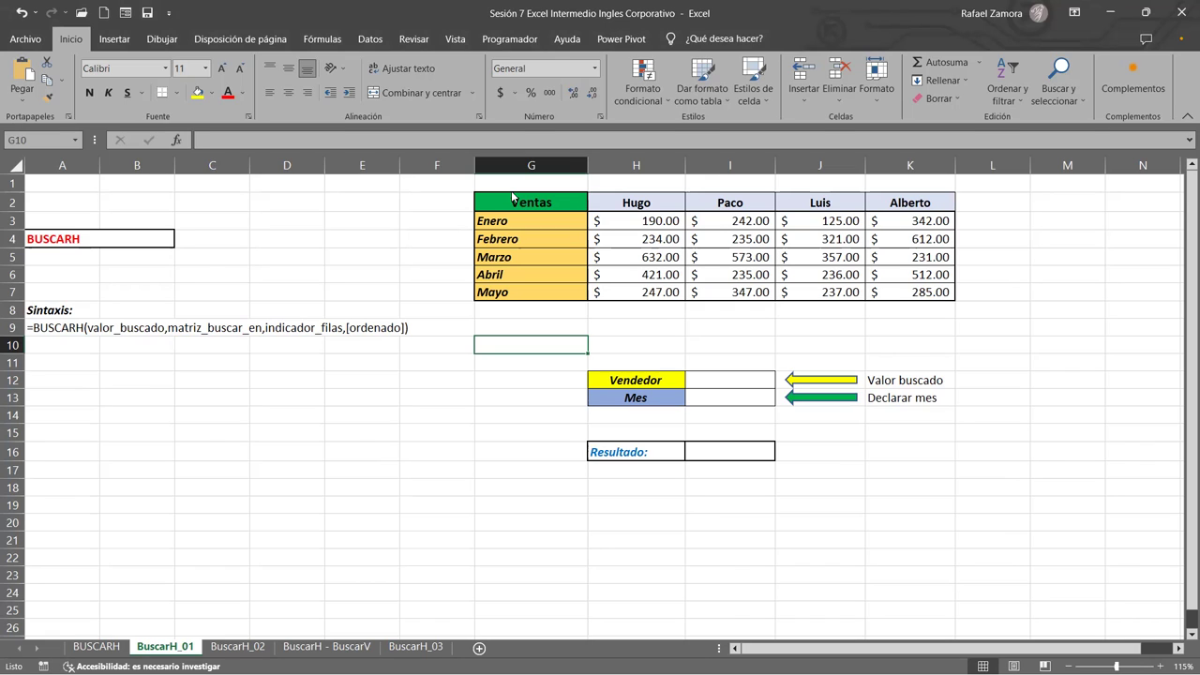
{"action": "left_click", "coordinate": [305, 393]}
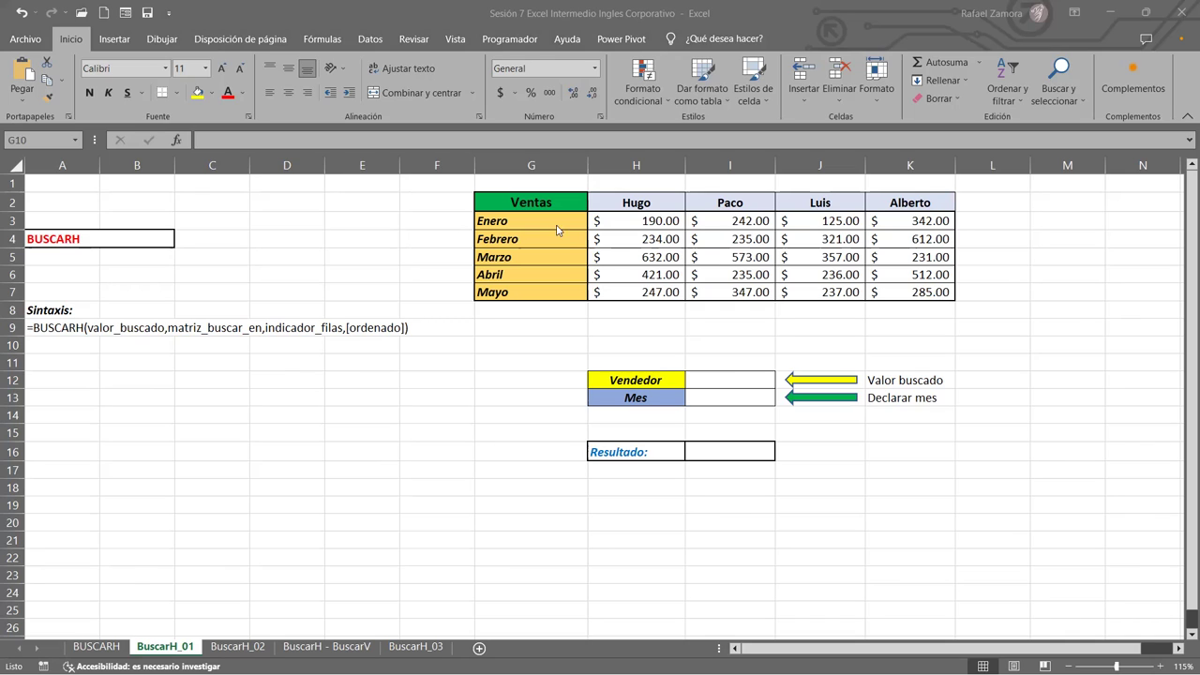
{"action": "left_click", "coordinate": [749, 377]}
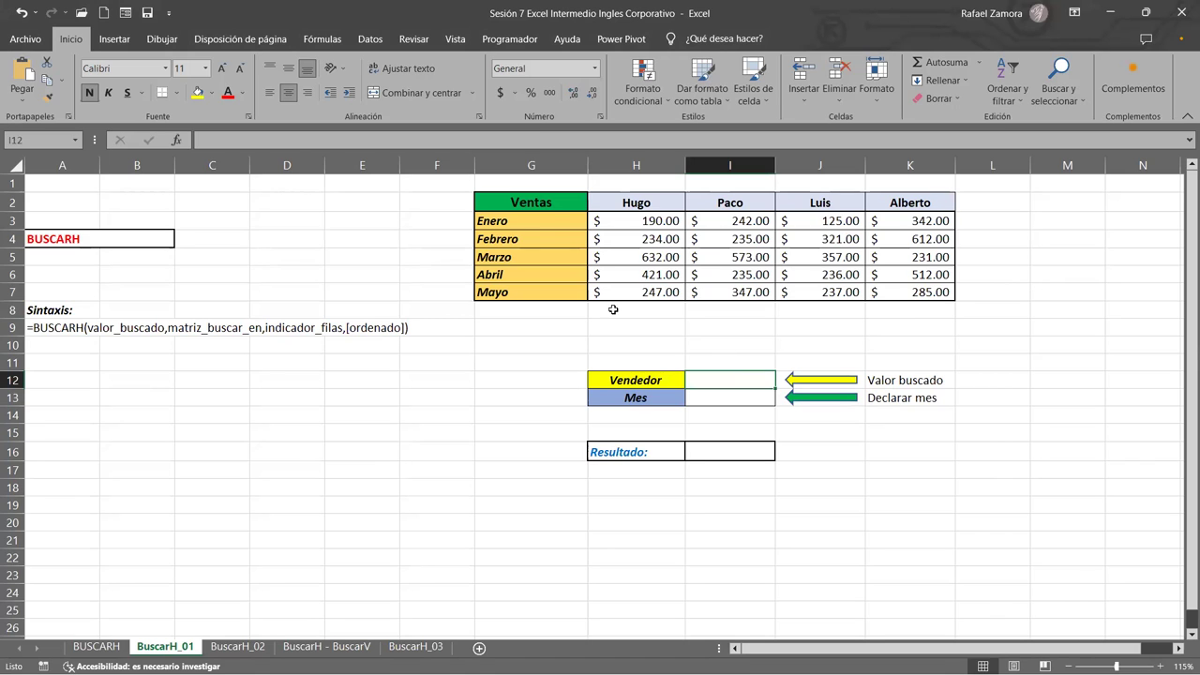
{"action": "left_click_drag", "start_coordinate": [553, 212], "coordinate": [923, 293]}
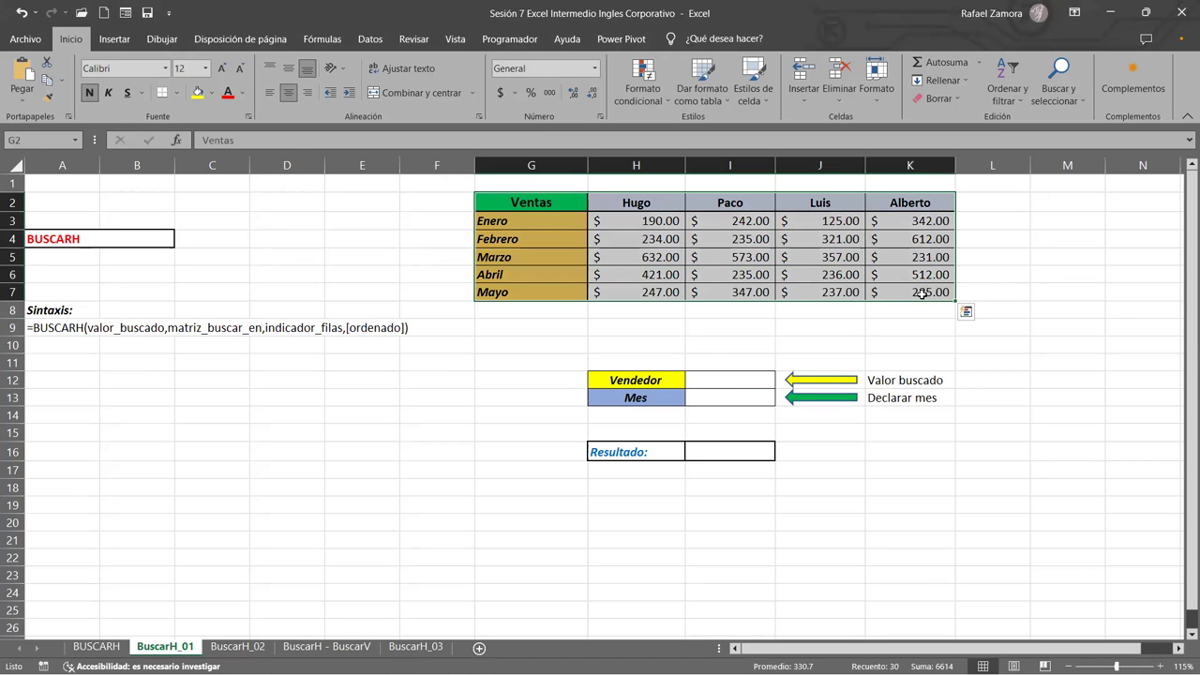
{"action": "left_click", "coordinate": [767, 378]}
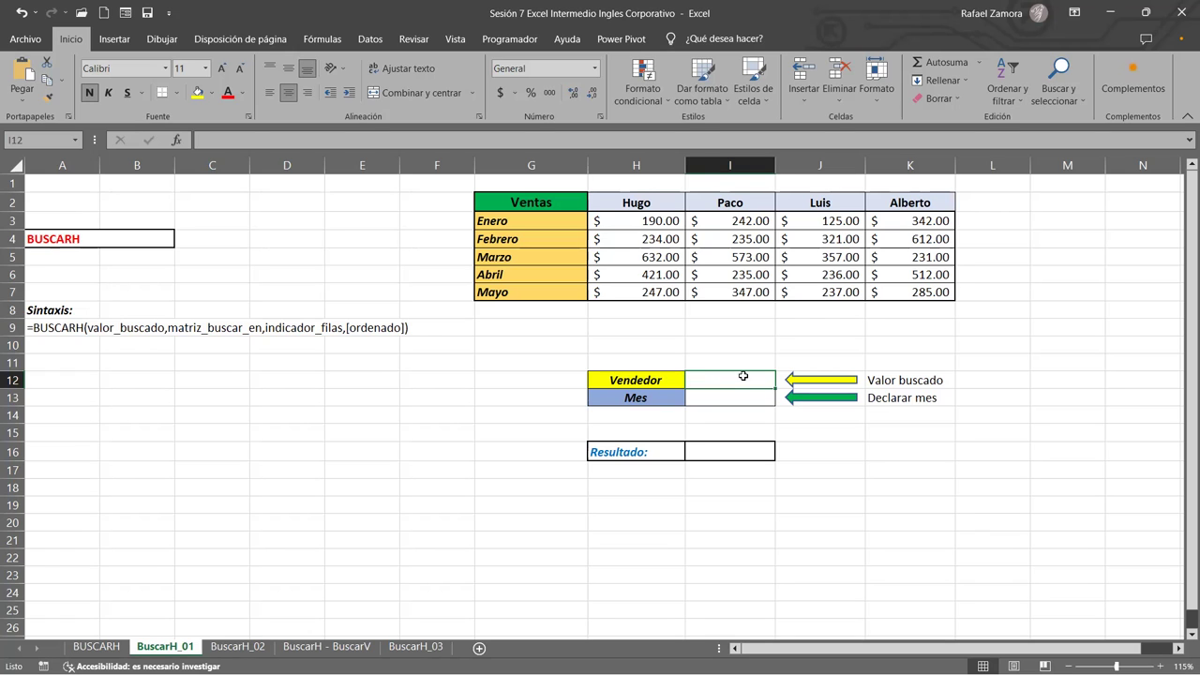
- Give cell I12 a data-validation list sourced from the seller names =$H$2:$K$2
{"action": "left_click", "coordinate": [370, 40]}
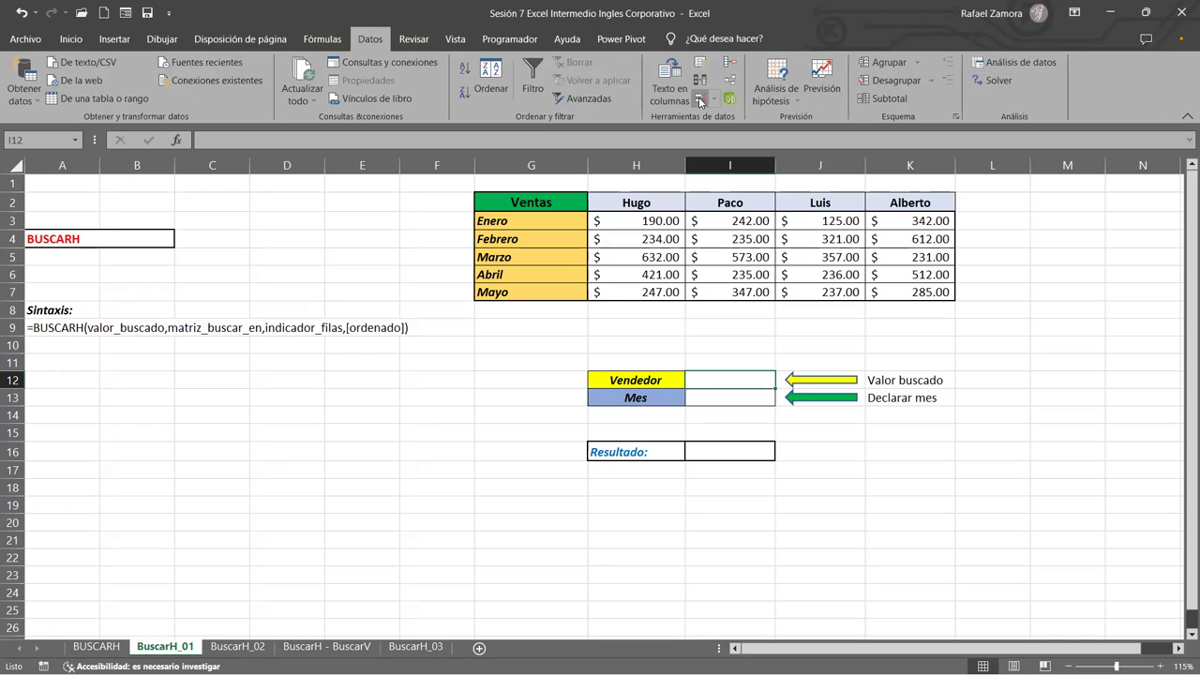
{"action": "left_click", "coordinate": [698, 96]}
{"action": "left_click", "coordinate": [224, 271]}
{"action": "key", "text": "Up"}
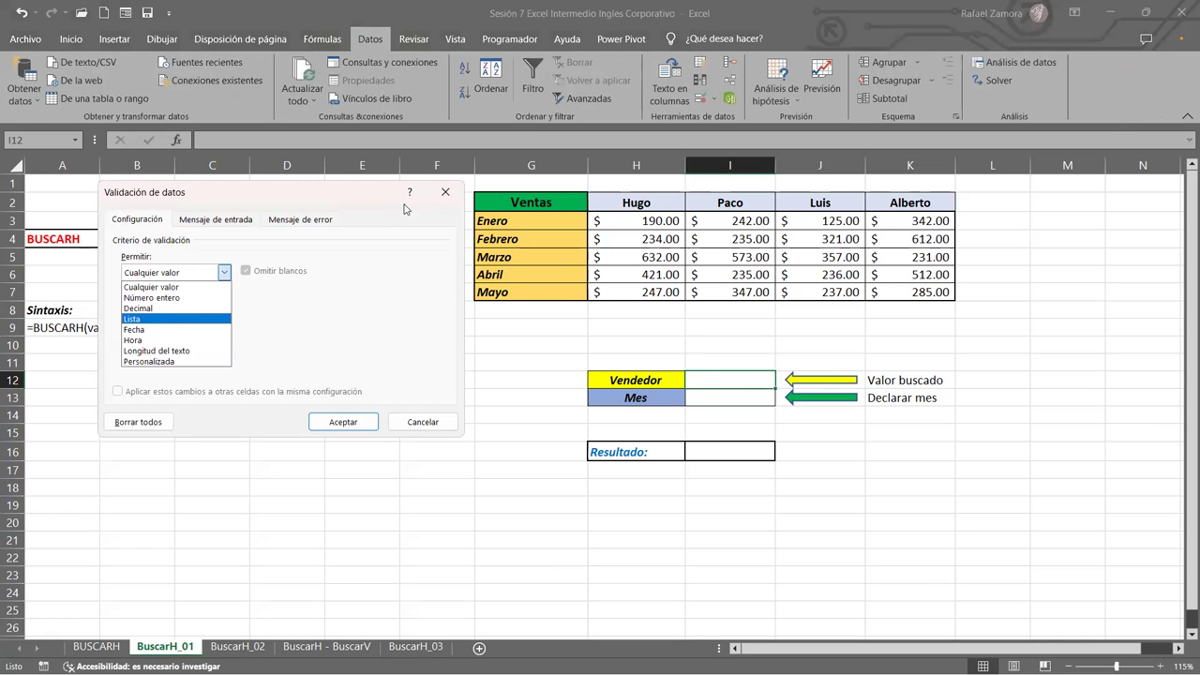
{"action": "key", "text": "Return"}
{"action": "left_click", "coordinate": [647, 204]}
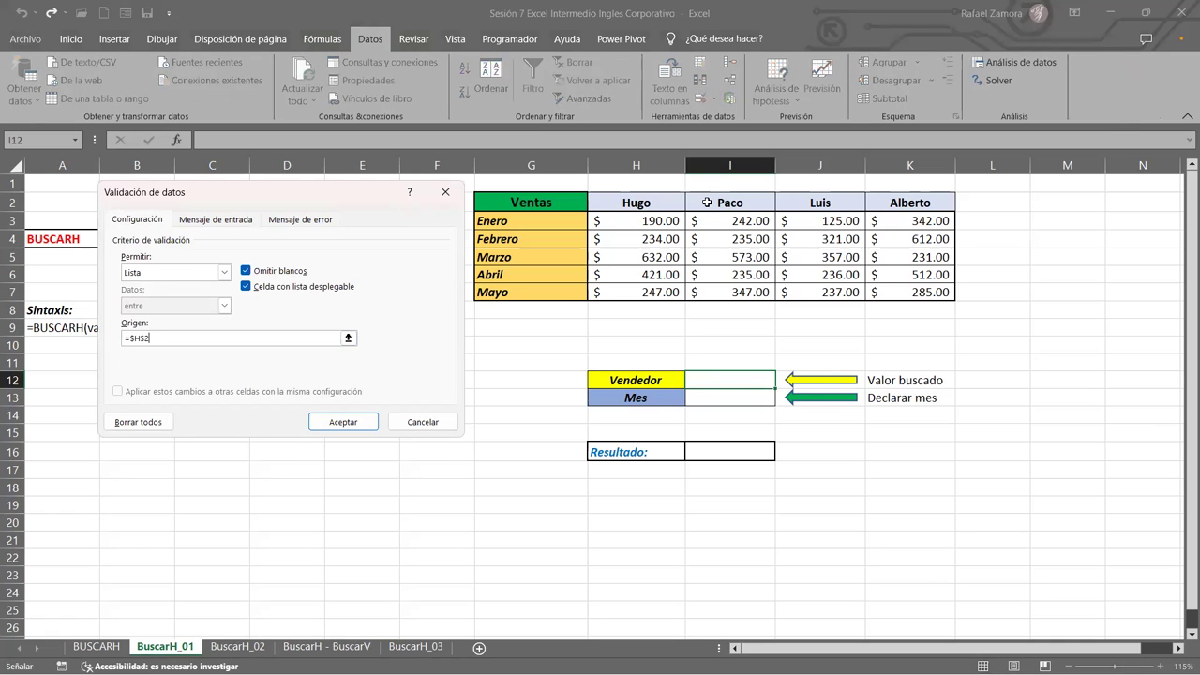
{"action": "left_click_drag", "start_coordinate": [707, 202], "coordinate": [898, 201]}
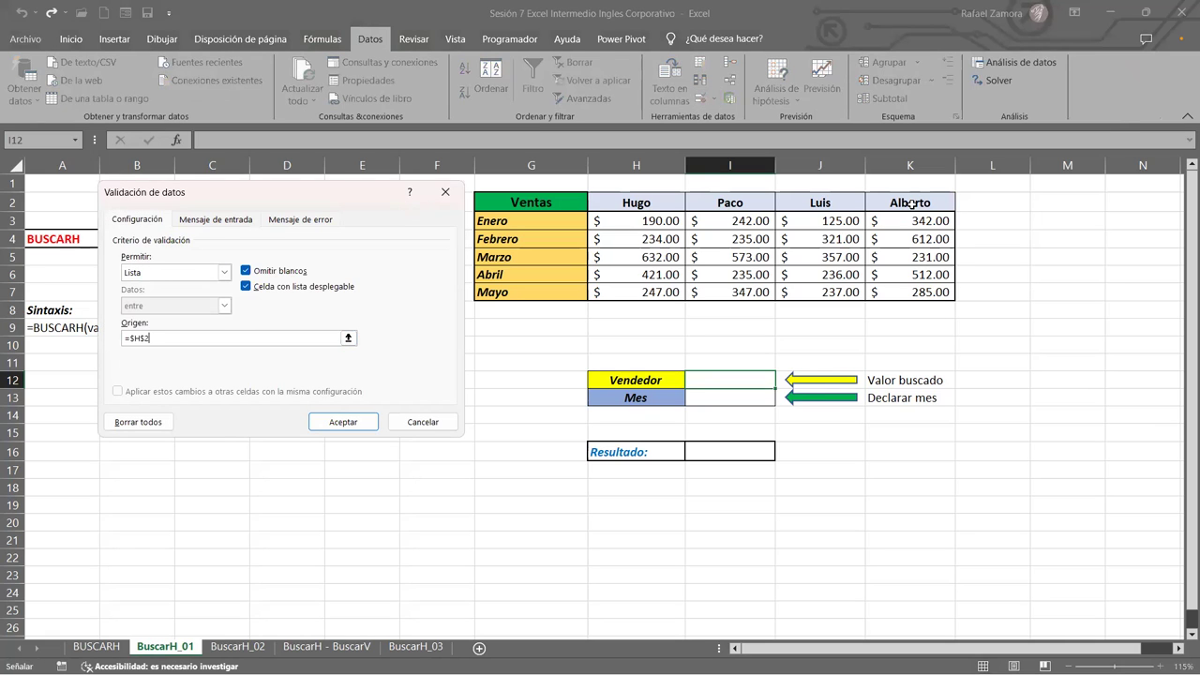
{"action": "left_click", "coordinate": [344, 423]}
- Choose Paco from the new Vendedor dropdown
{"action": "left_click", "coordinate": [788, 380]}
{"action": "left_click", "coordinate": [713, 408]}
{"action": "left_click", "coordinate": [981, 335]}
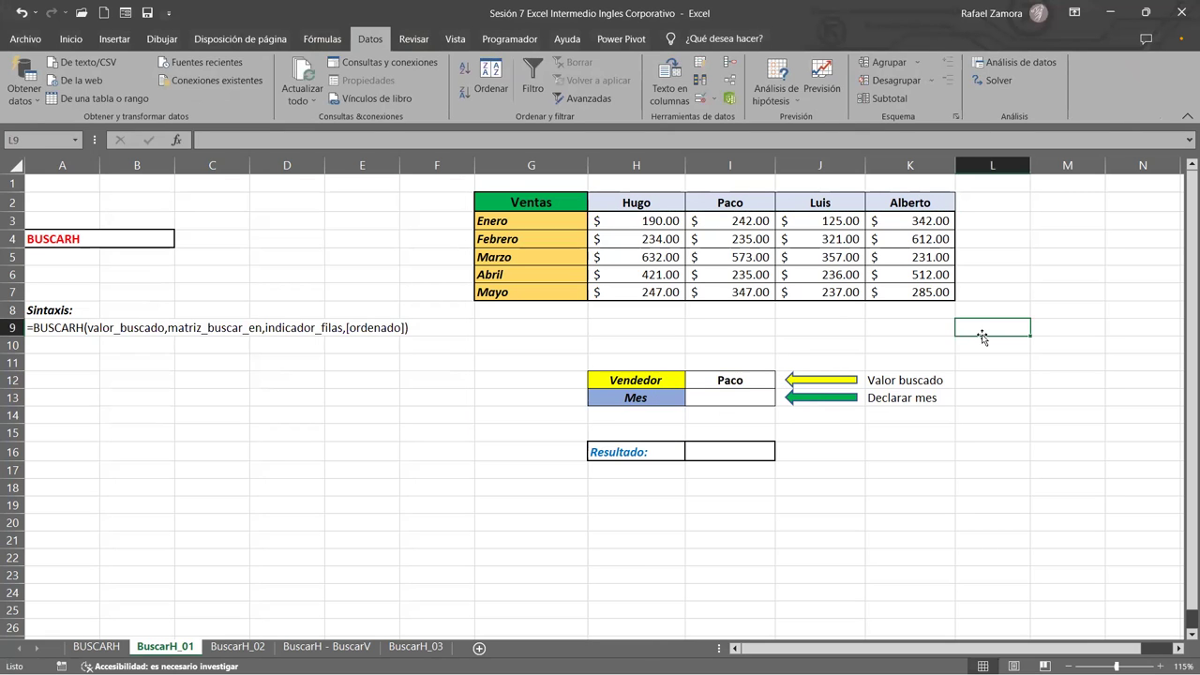
- Enter Enero in the Mes cell I13, then clear it again
{"action": "left_click", "coordinate": [719, 404]}
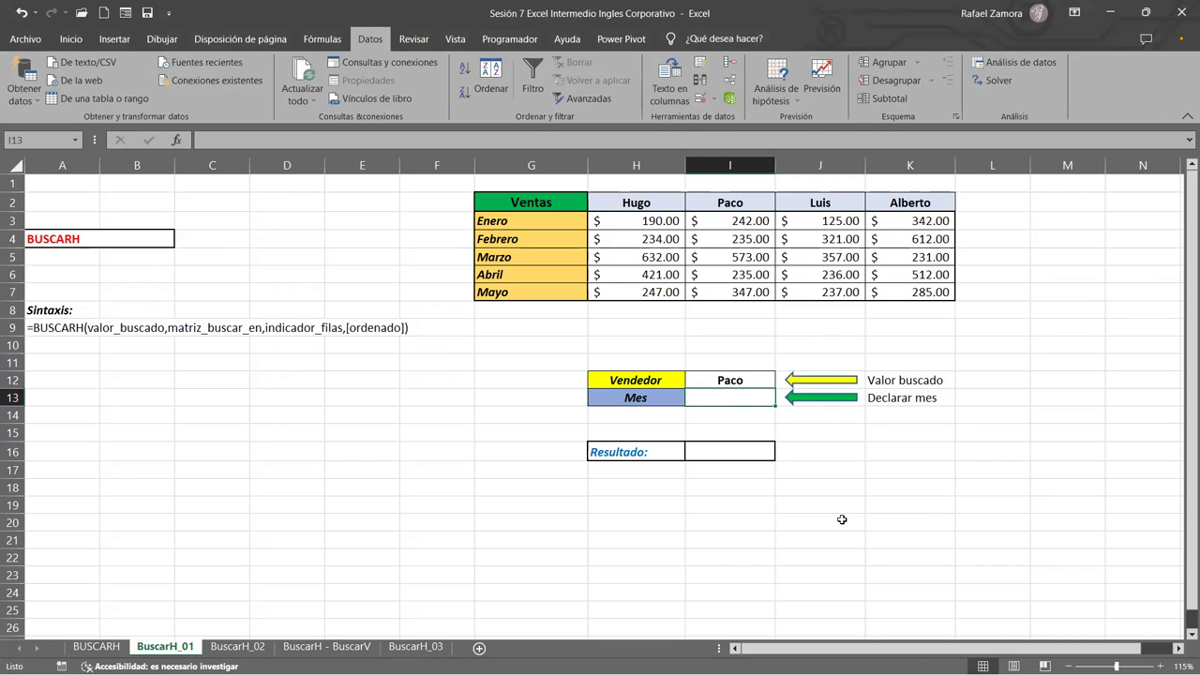
{"action": "type", "text": "Enero"}
{"action": "key", "text": "Return"}
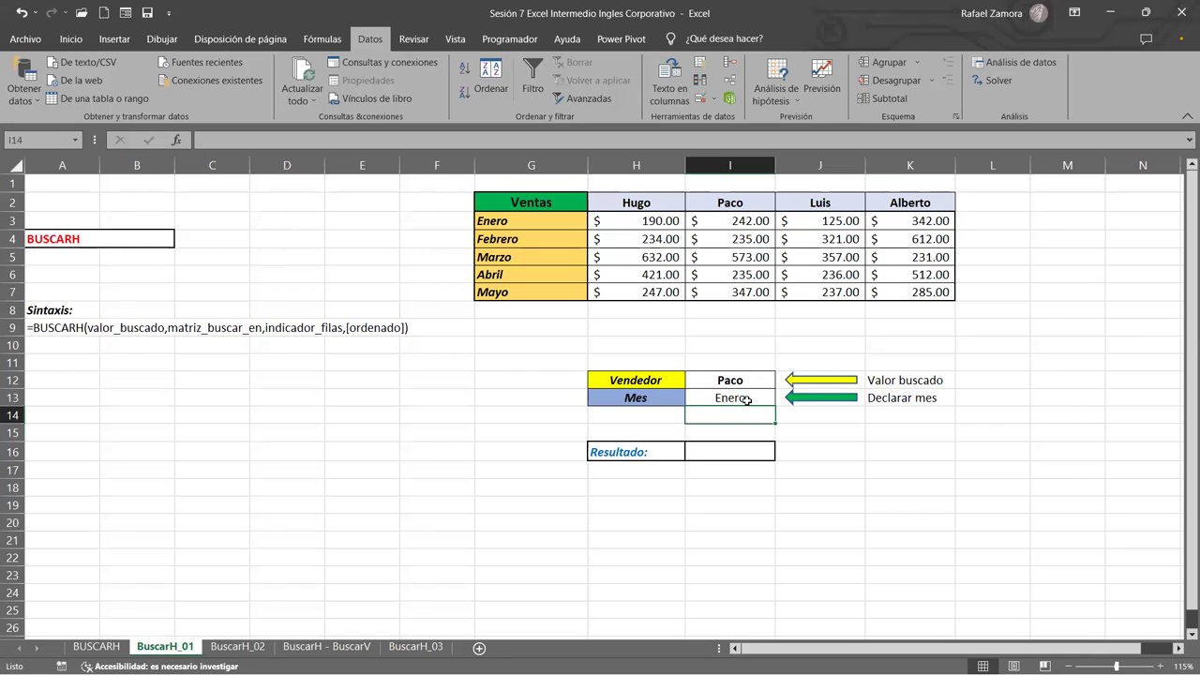
{"action": "left_click", "coordinate": [747, 400]}
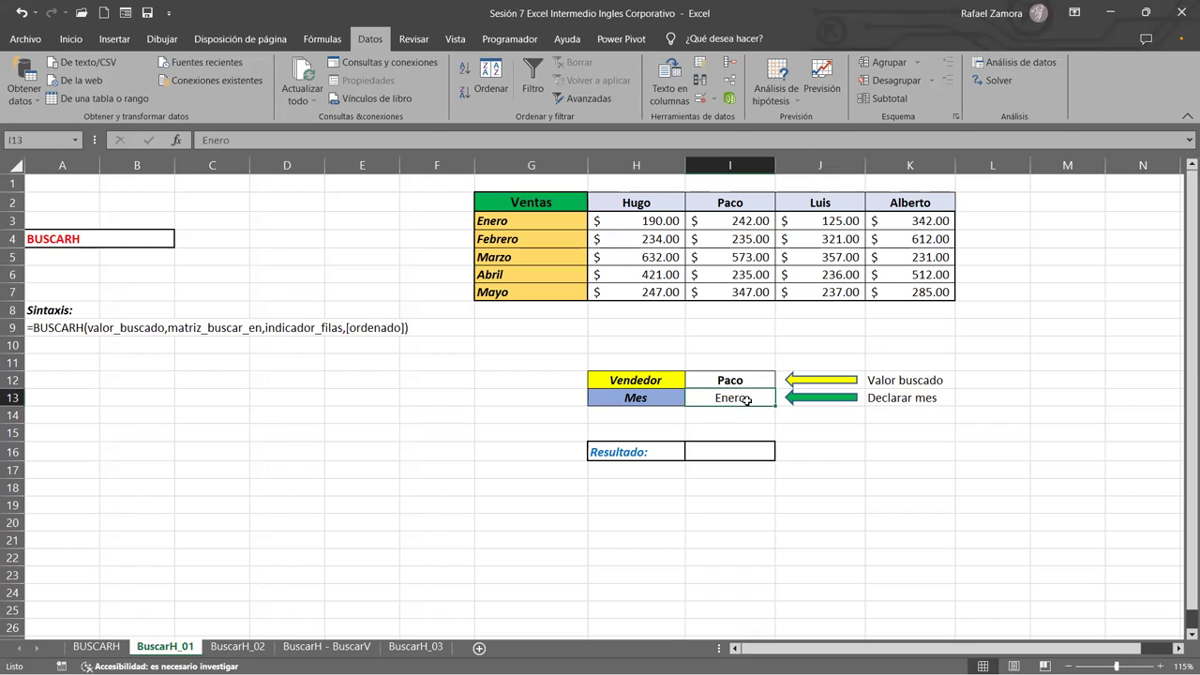
{"action": "key", "text": "Delete"}
- Give I13 a data-validation list sourced from the months =$G$3:$G$7
{"action": "left_click", "coordinate": [702, 103]}
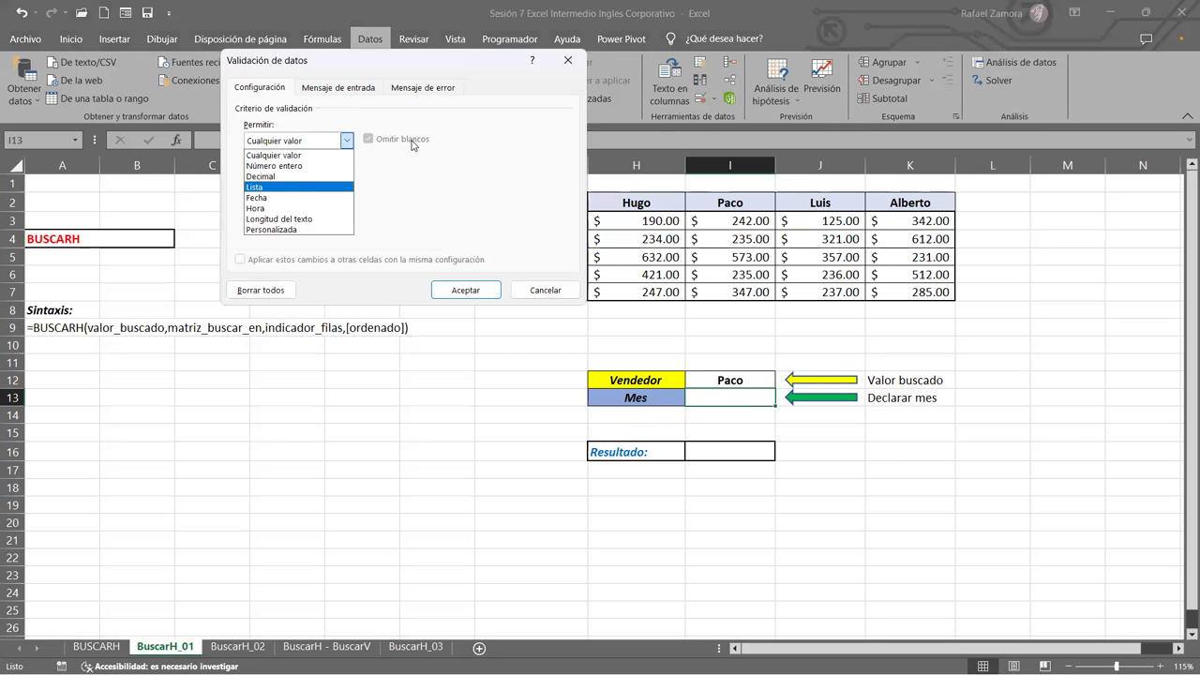
{"action": "key", "text": "Return"}
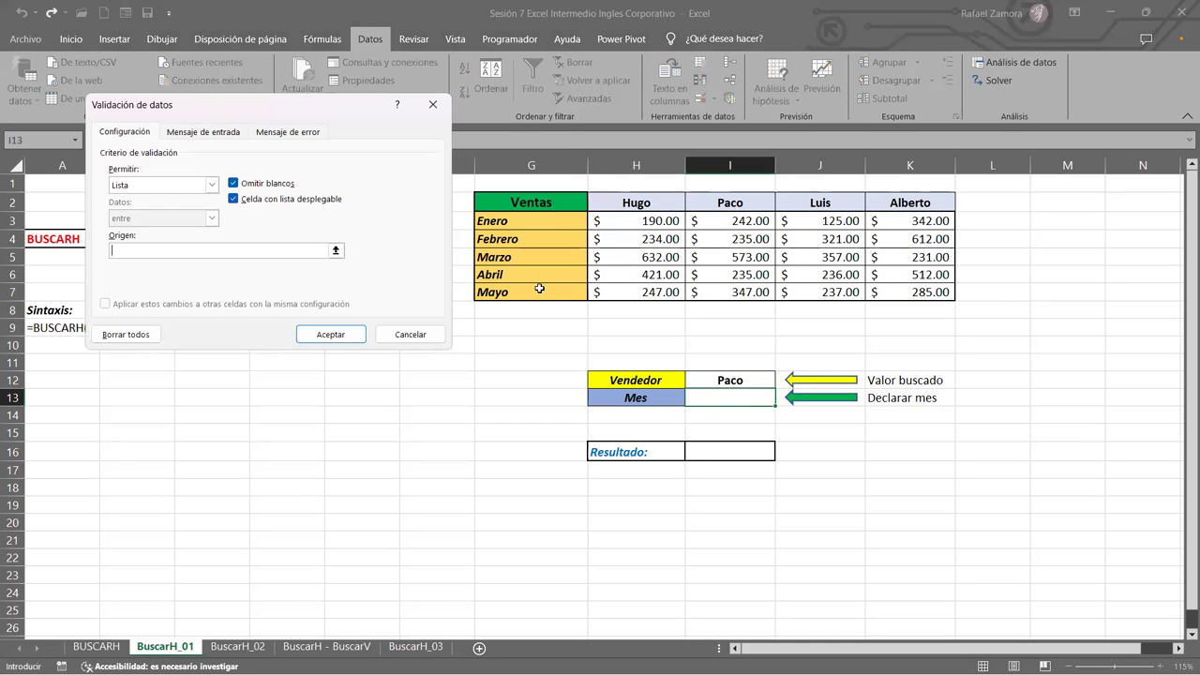
{"action": "left_click_drag", "start_coordinate": [506, 220], "coordinate": [540, 289]}
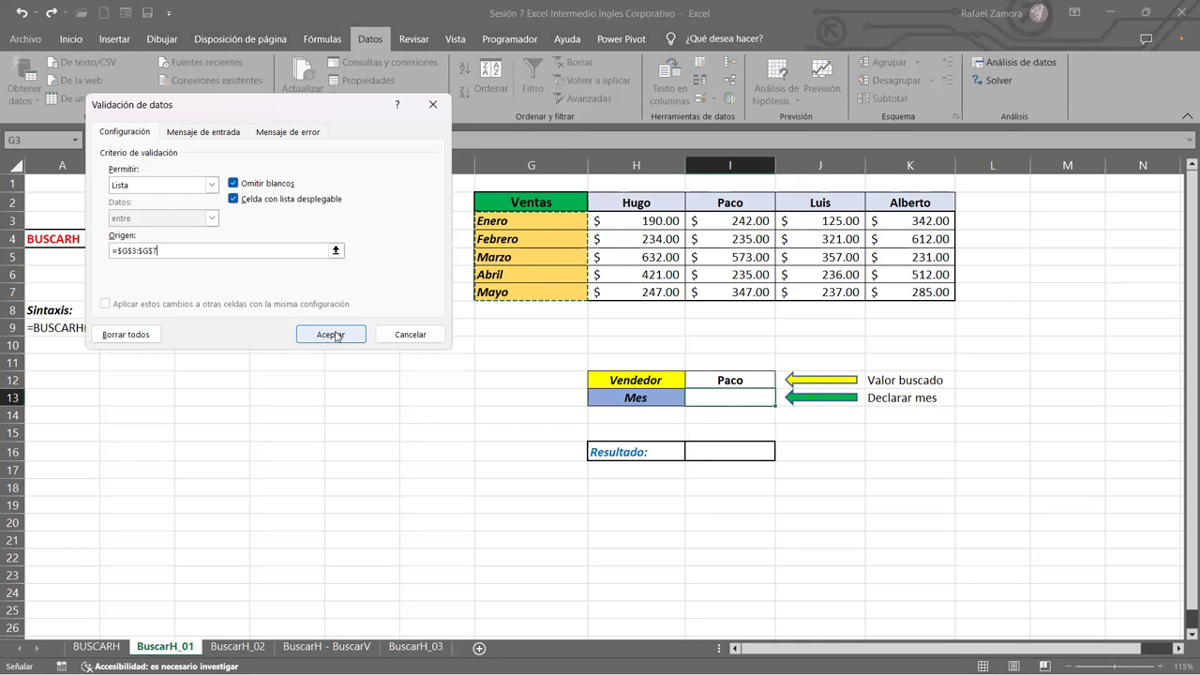
{"action": "key", "text": "Return"}
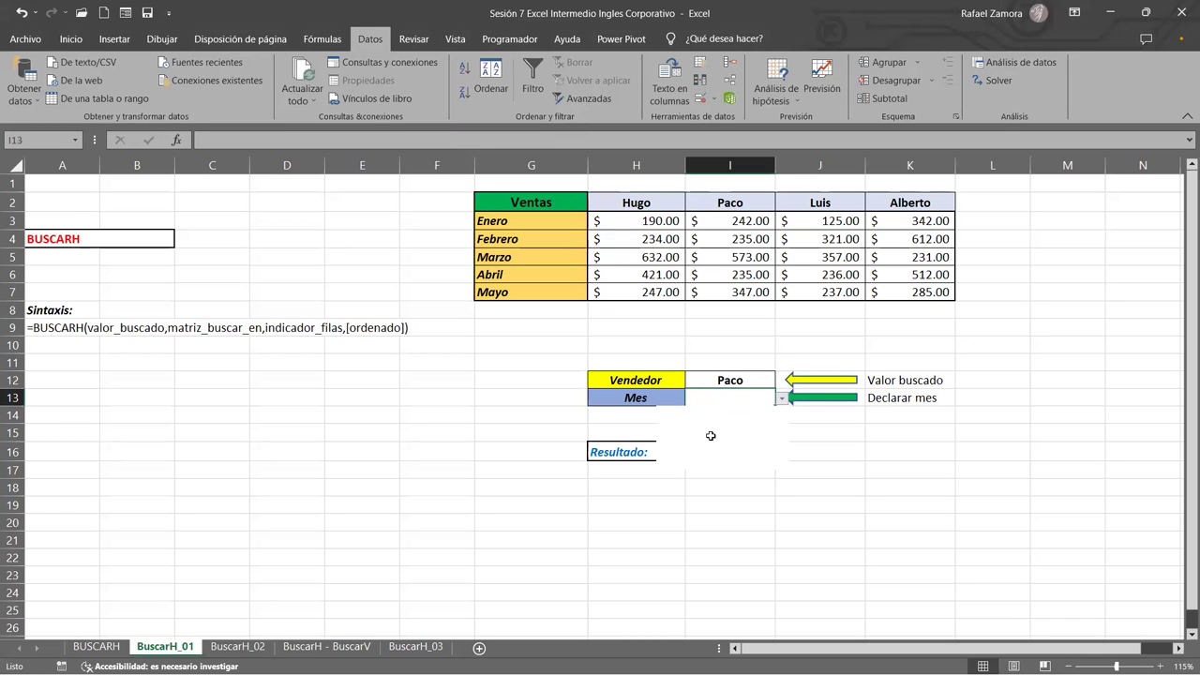
- Choose Marzo from the Mes dropdown
{"action": "left_click", "coordinate": [729, 439]}
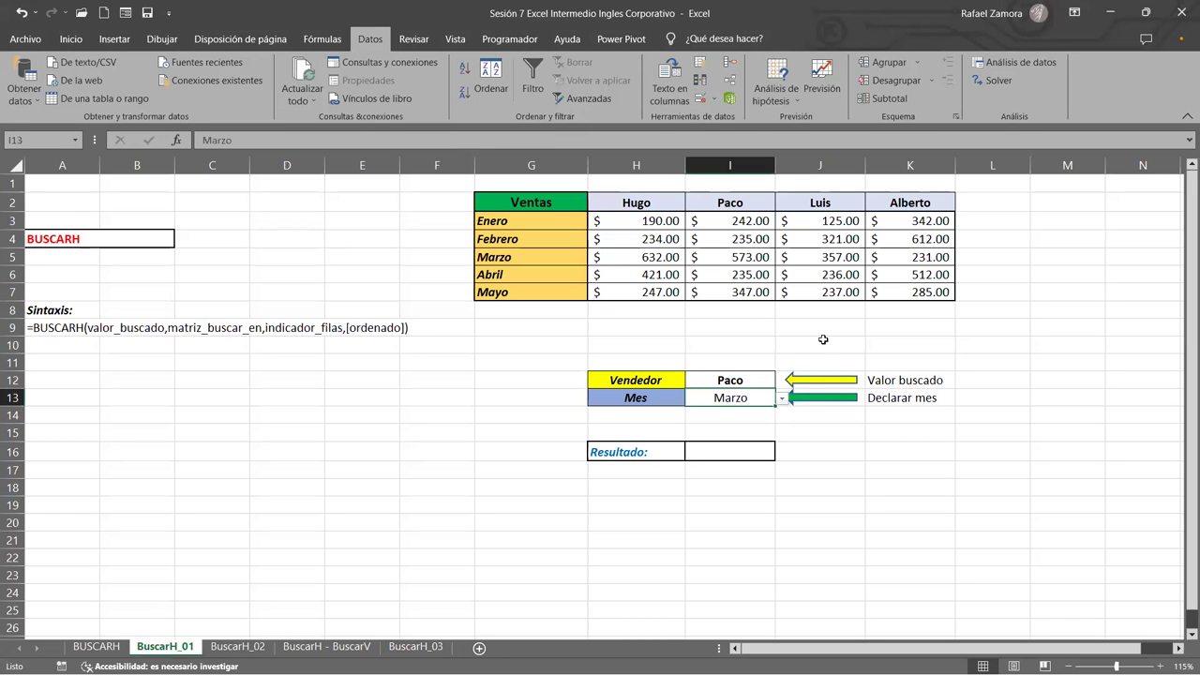
{"action": "left_click", "coordinate": [779, 400]}
{"action": "left_click", "coordinate": [851, 321]}
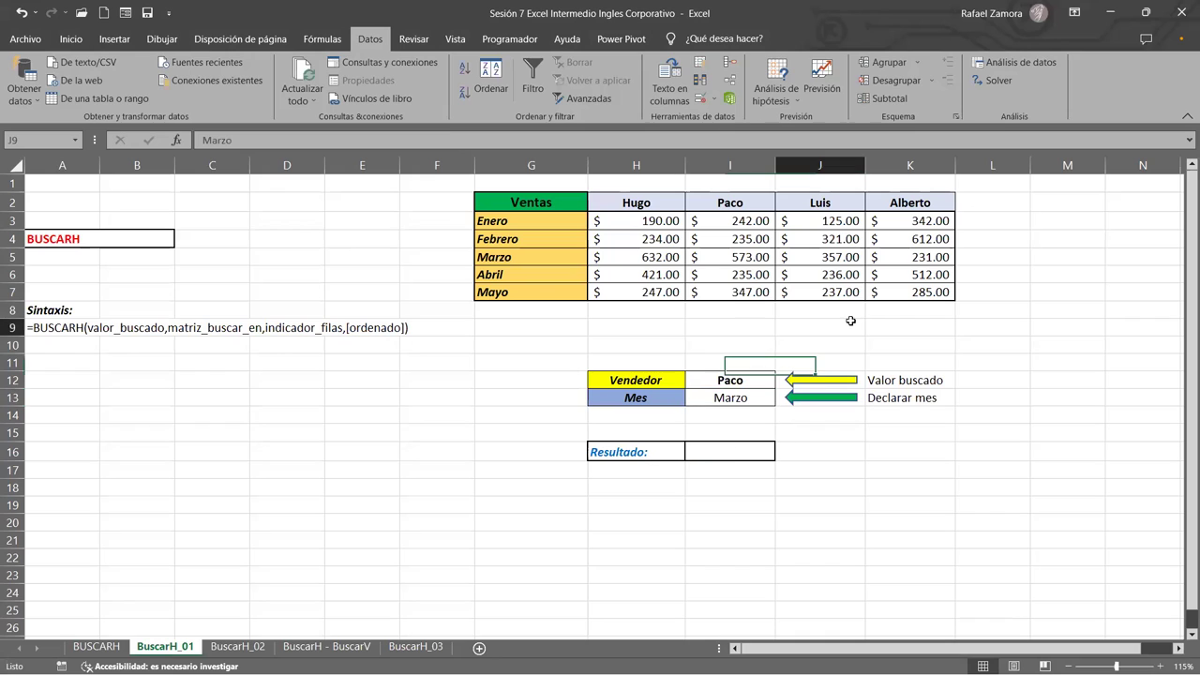
{"action": "left_click", "coordinate": [709, 452]}
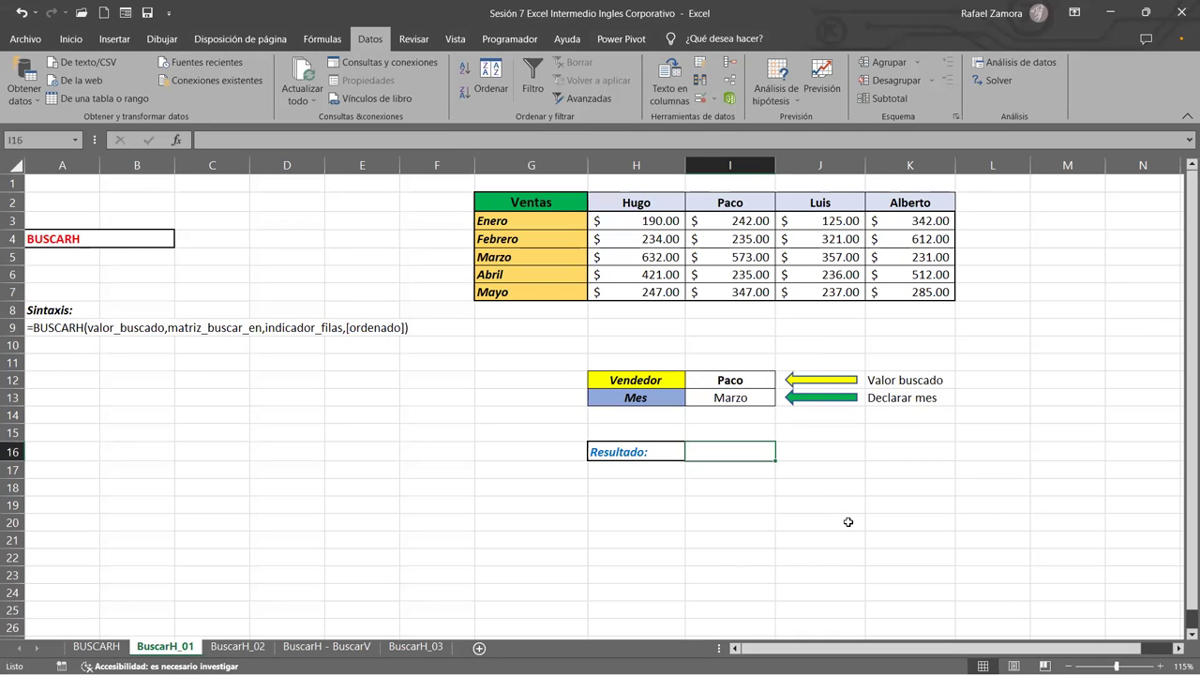
- Begin =BUSCARH(I12, in Resultado cell I16 using the function autocomplete
{"action": "type", "text": "="}
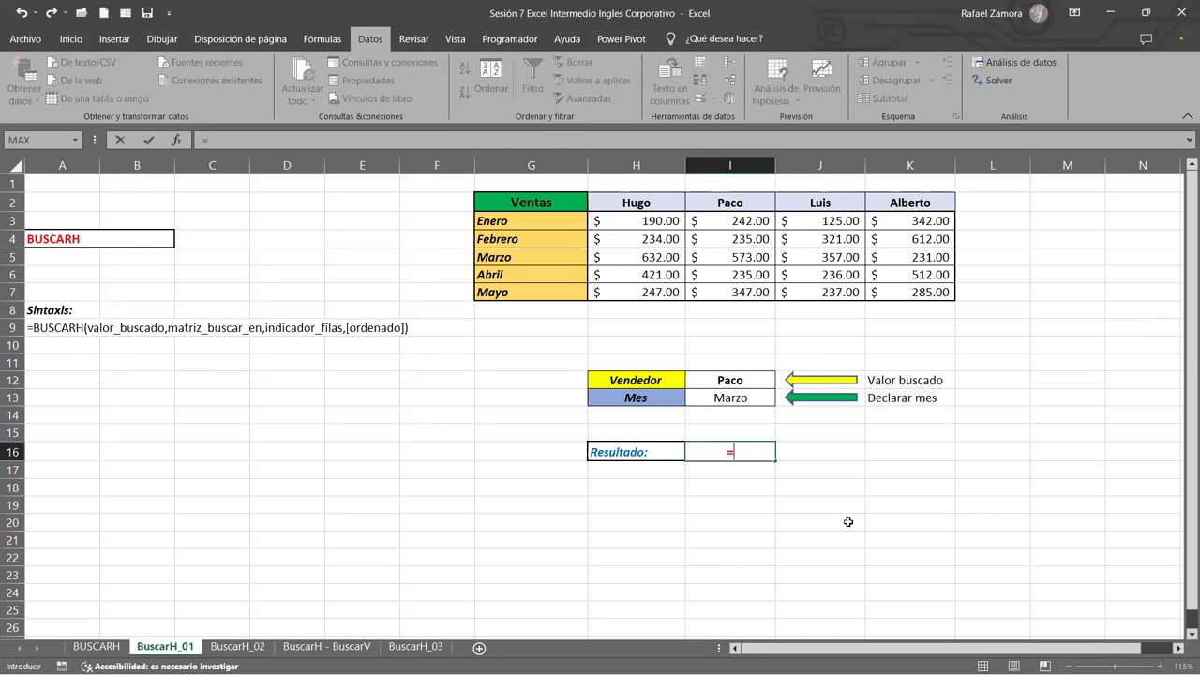
{"action": "type", "text": "buscar"}
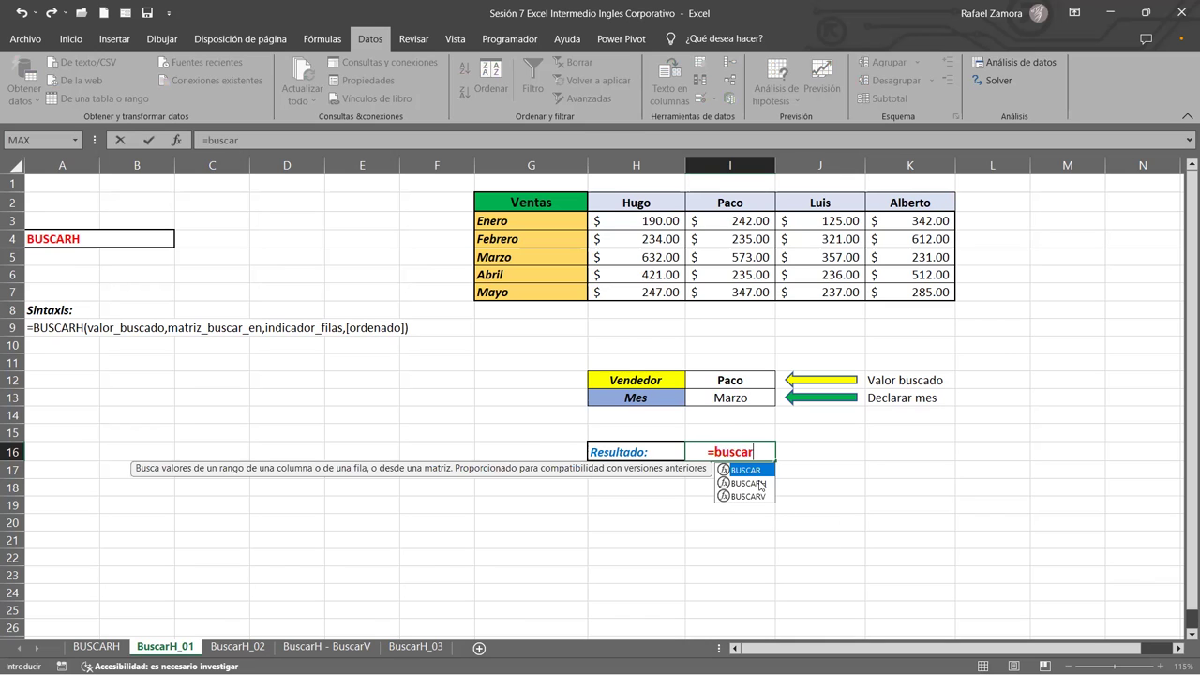
{"action": "left_click", "coordinate": [760, 483]}
{"action": "double_click", "coordinate": [761, 484]}
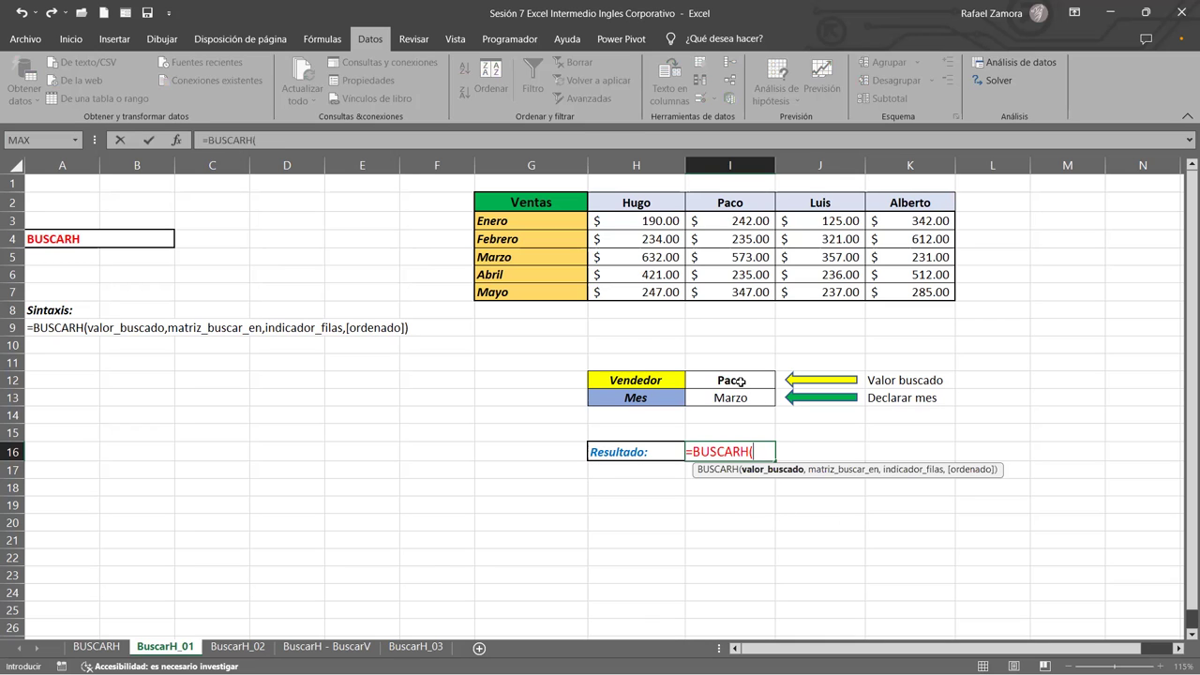
{"action": "left_click", "coordinate": [740, 381]}
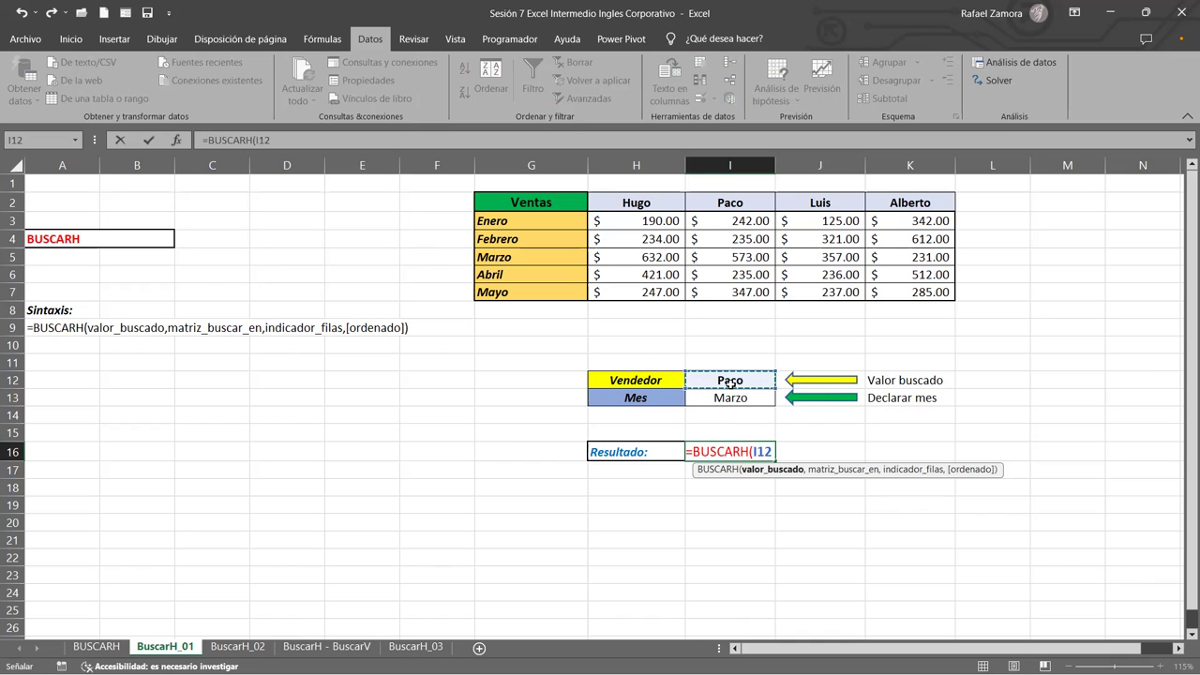
{"action": "type", "text": ","}
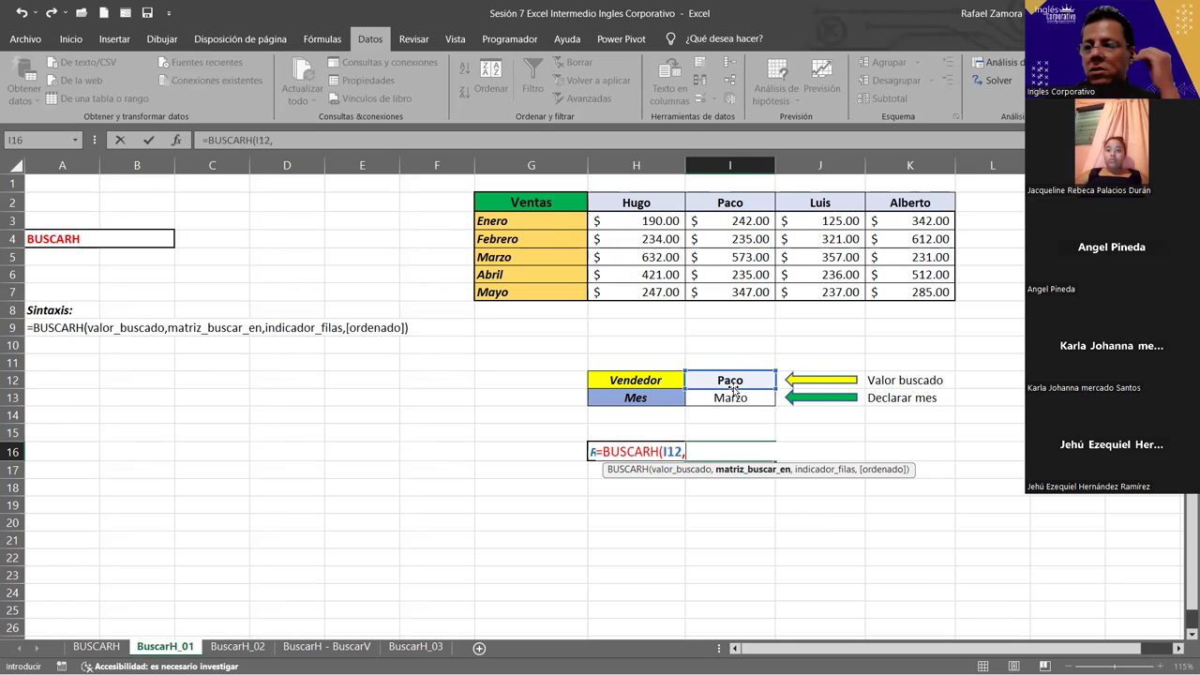
- Complete the formula as =BUSCARH(I12,H2:K7,4,FALSO) for an exact match and commit it
{"action": "left_click", "coordinate": [647, 202]}
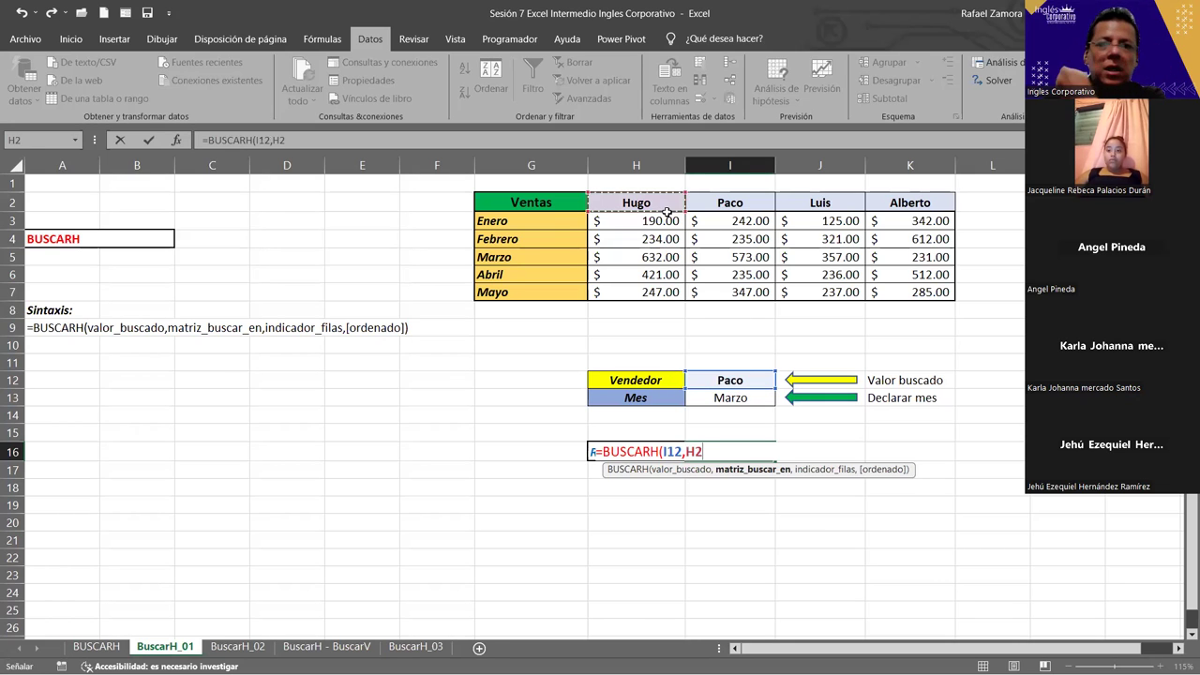
{"action": "left_click_drag", "start_coordinate": [906, 284], "coordinate": [911, 288]}
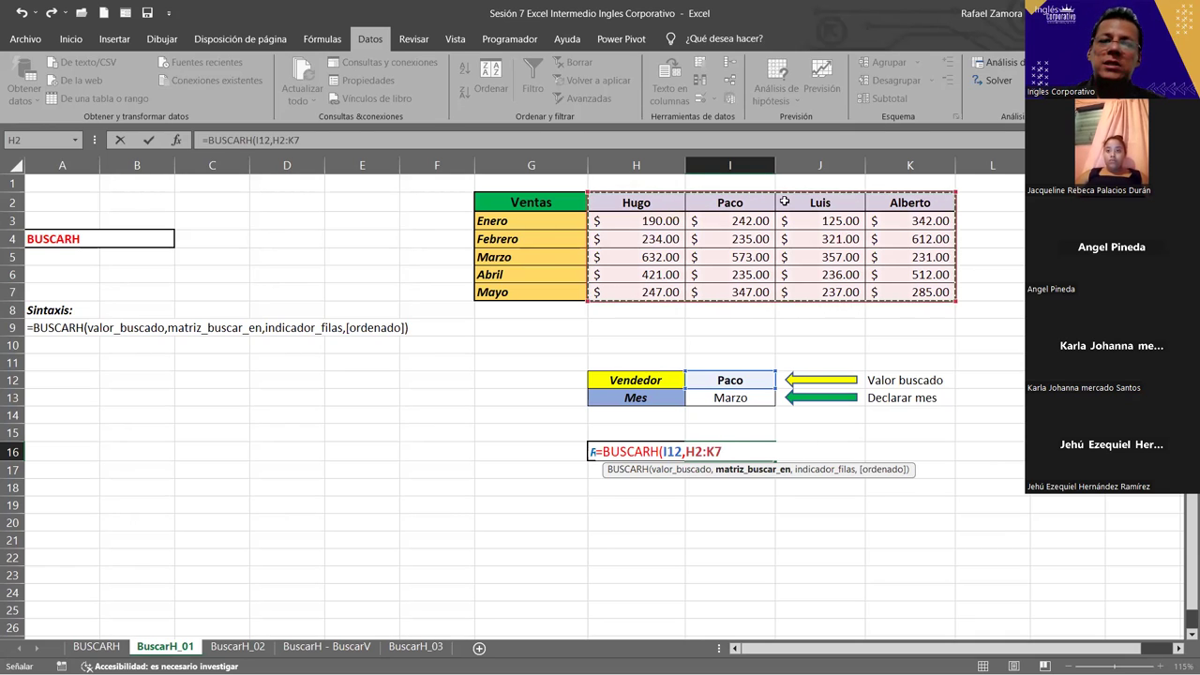
{"action": "left_click_drag", "start_coordinate": [566, 201], "coordinate": [741, 271]}
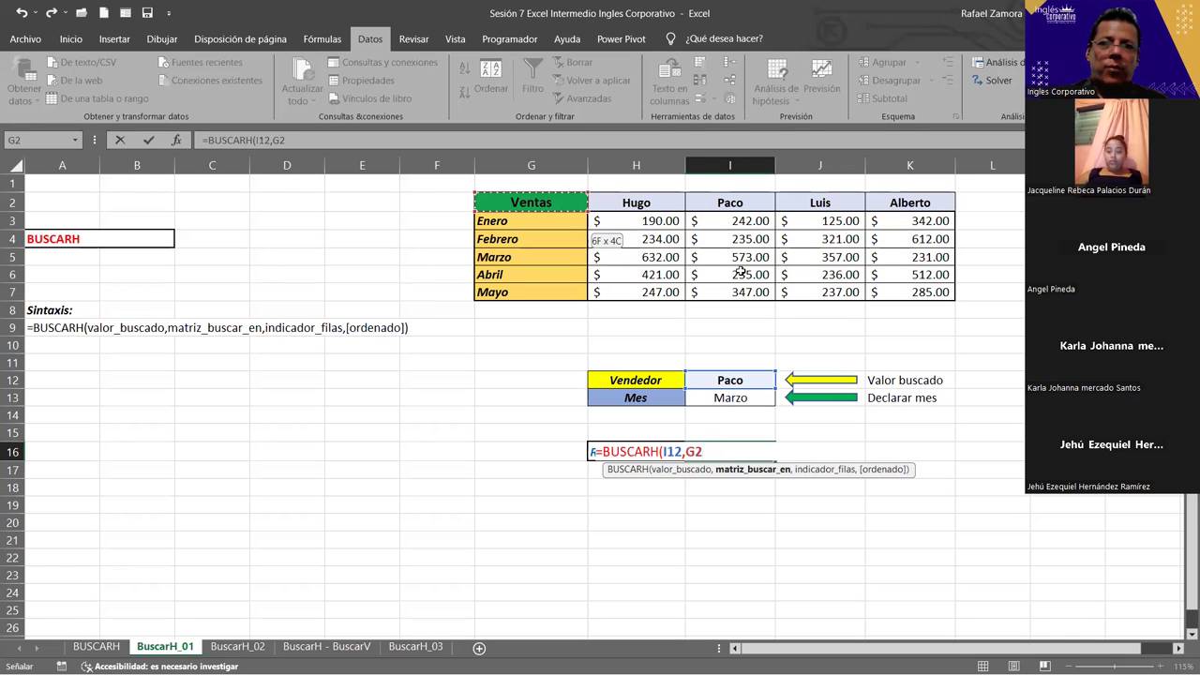
{"action": "left_click_drag", "start_coordinate": [900, 286], "coordinate": [914, 281]}
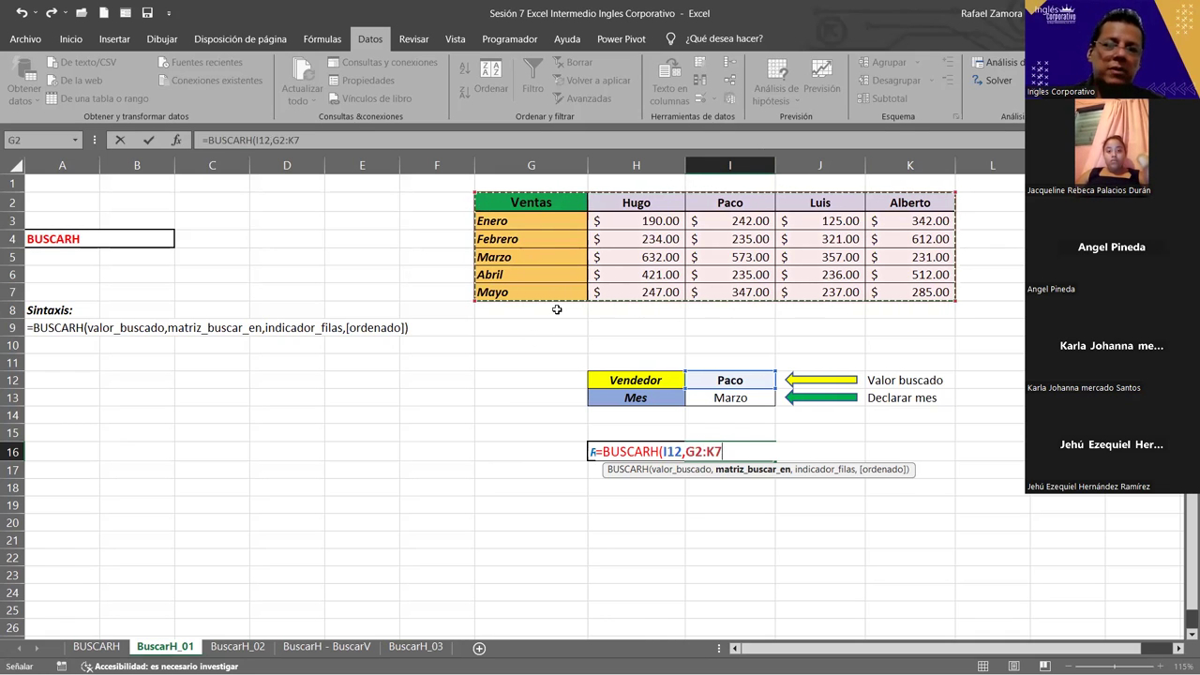
{"action": "left_click", "coordinate": [633, 208]}
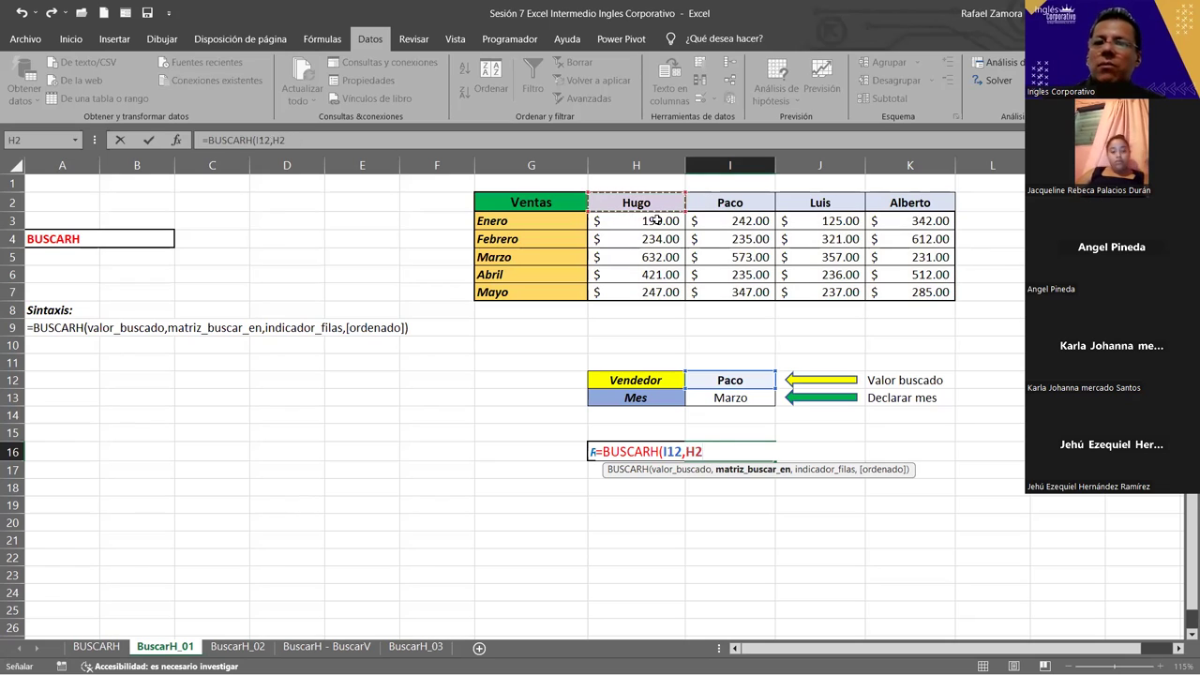
{"action": "left_click", "coordinate": [898, 288], "text": "shift"}
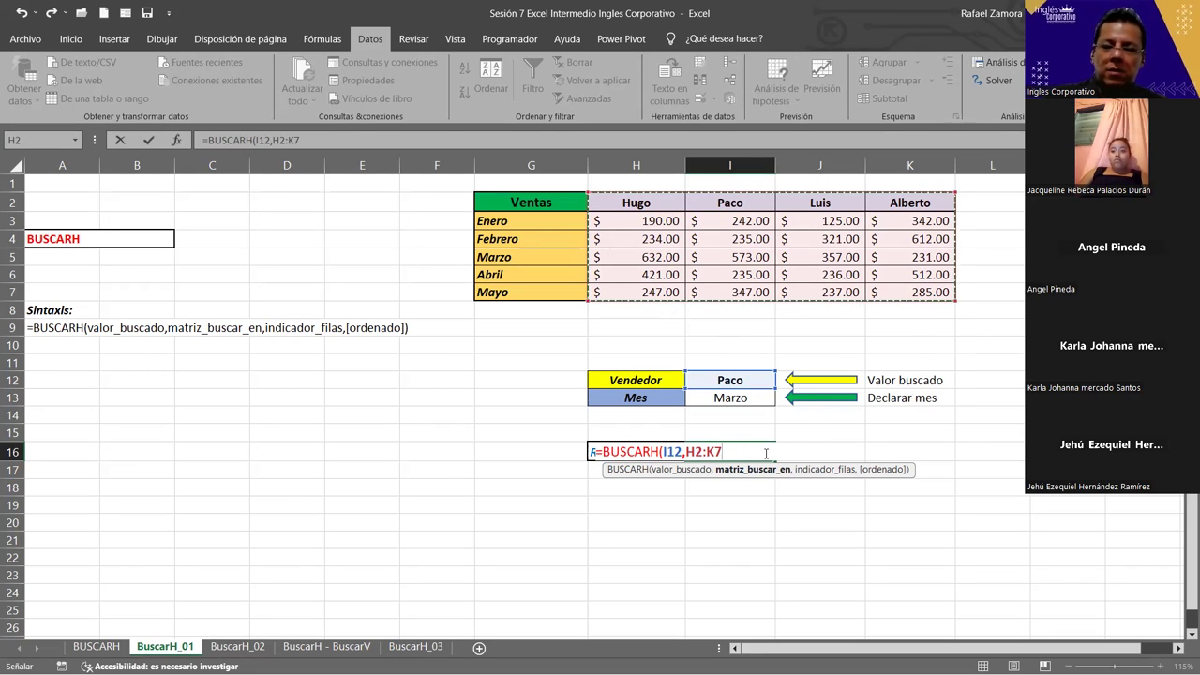
{"action": "type", "text": ","}
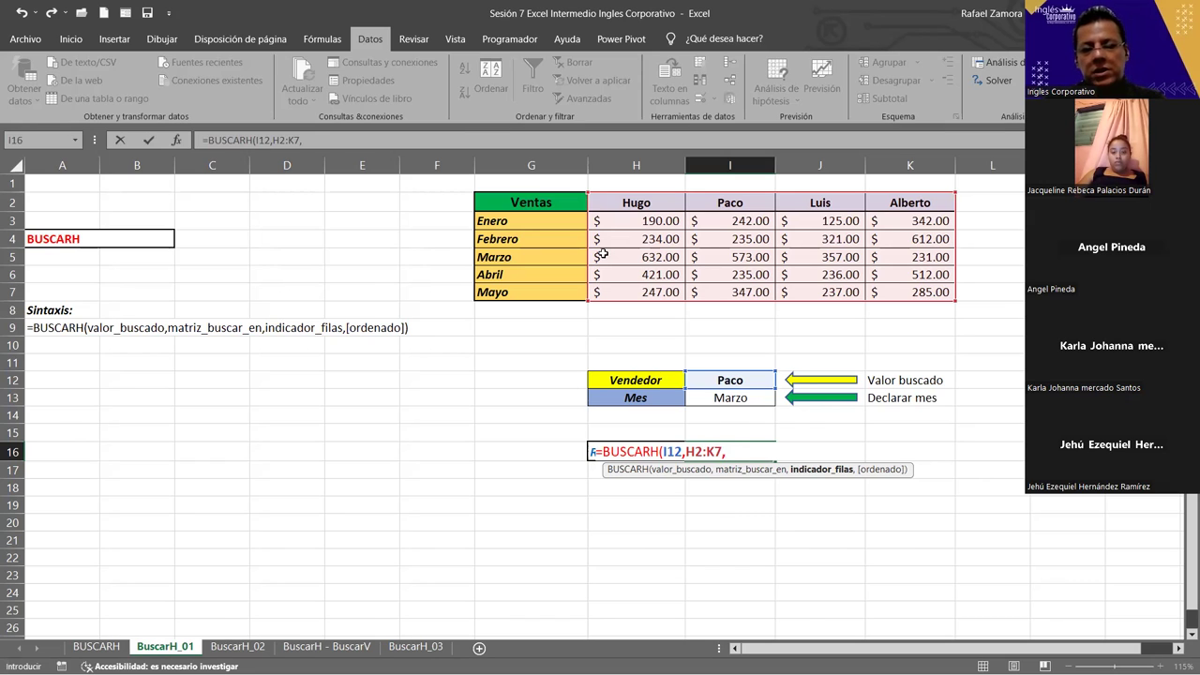
{"action": "type", "text": "4"}
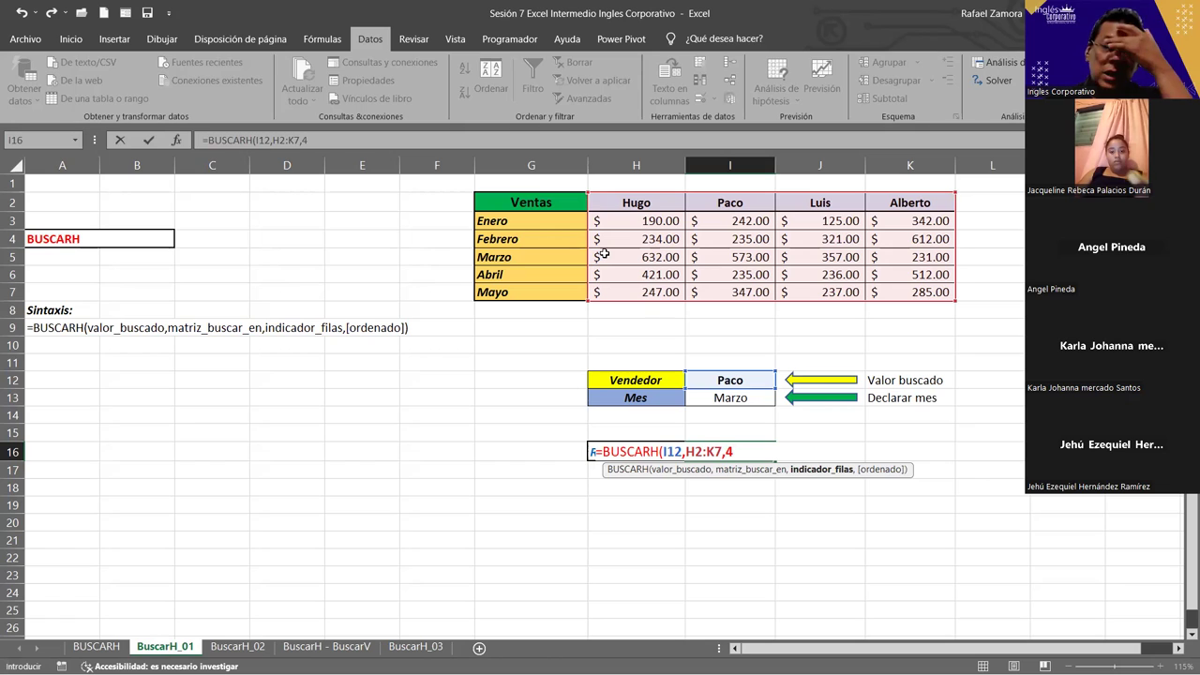
{"action": "type", "text": ","}
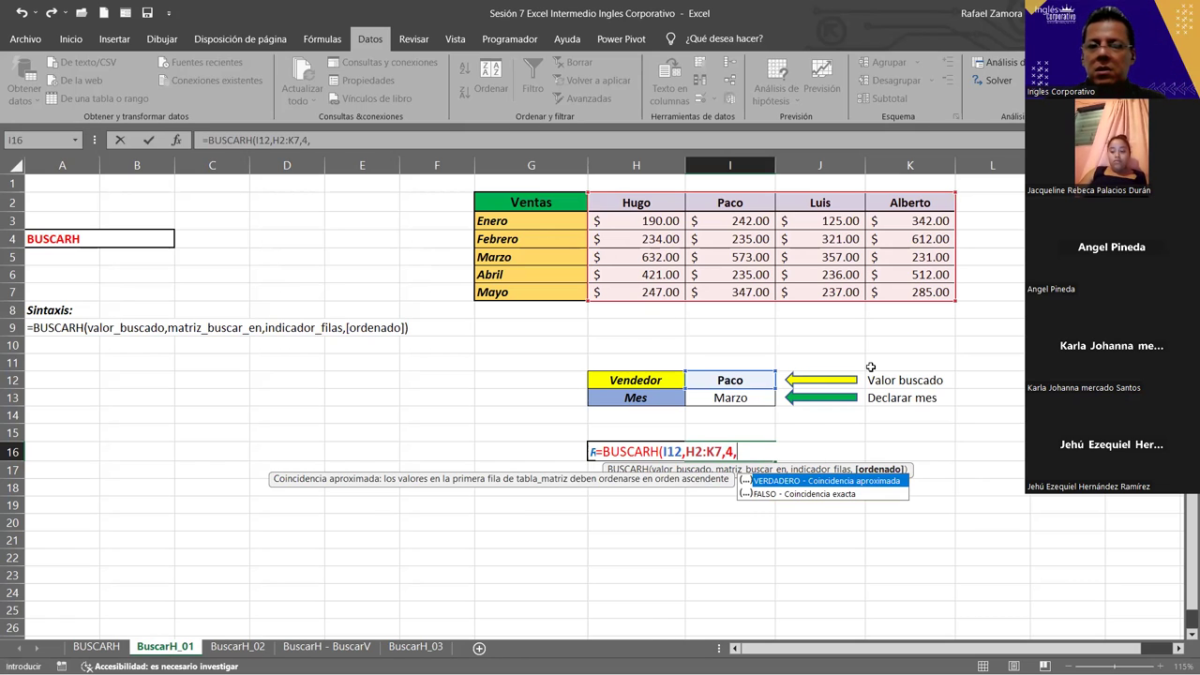
{"action": "left_click", "coordinate": [844, 495]}
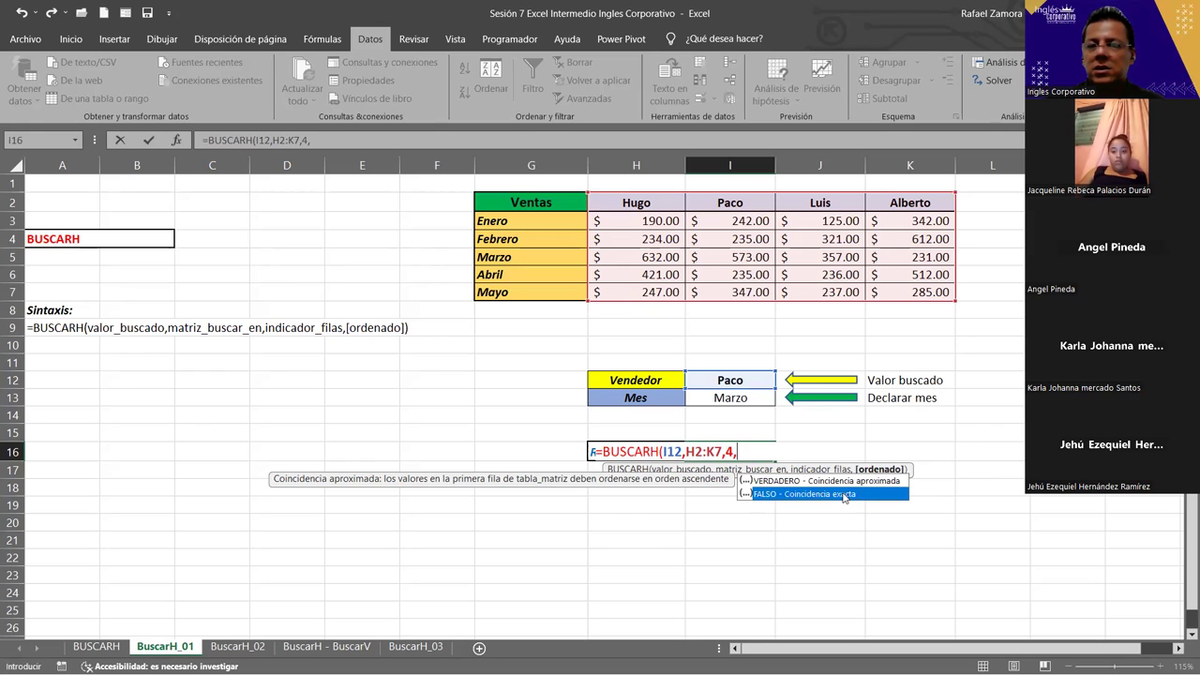
{"action": "double_click", "coordinate": [843, 495]}
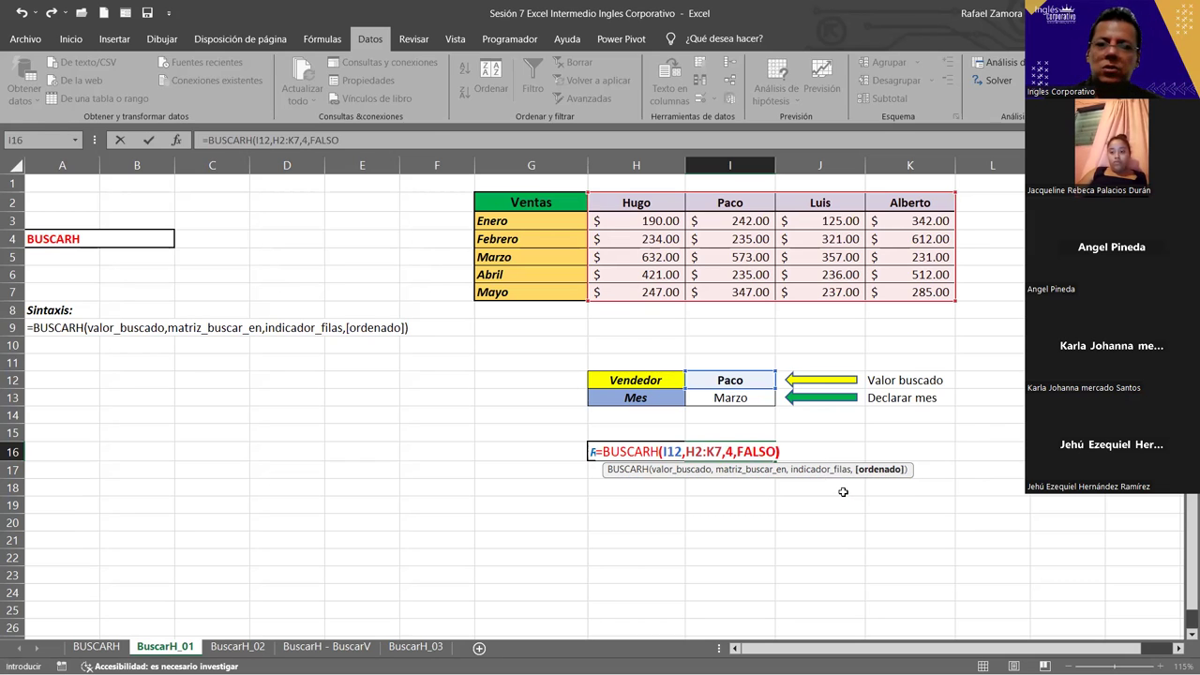
{"action": "key", "text": "Return"}
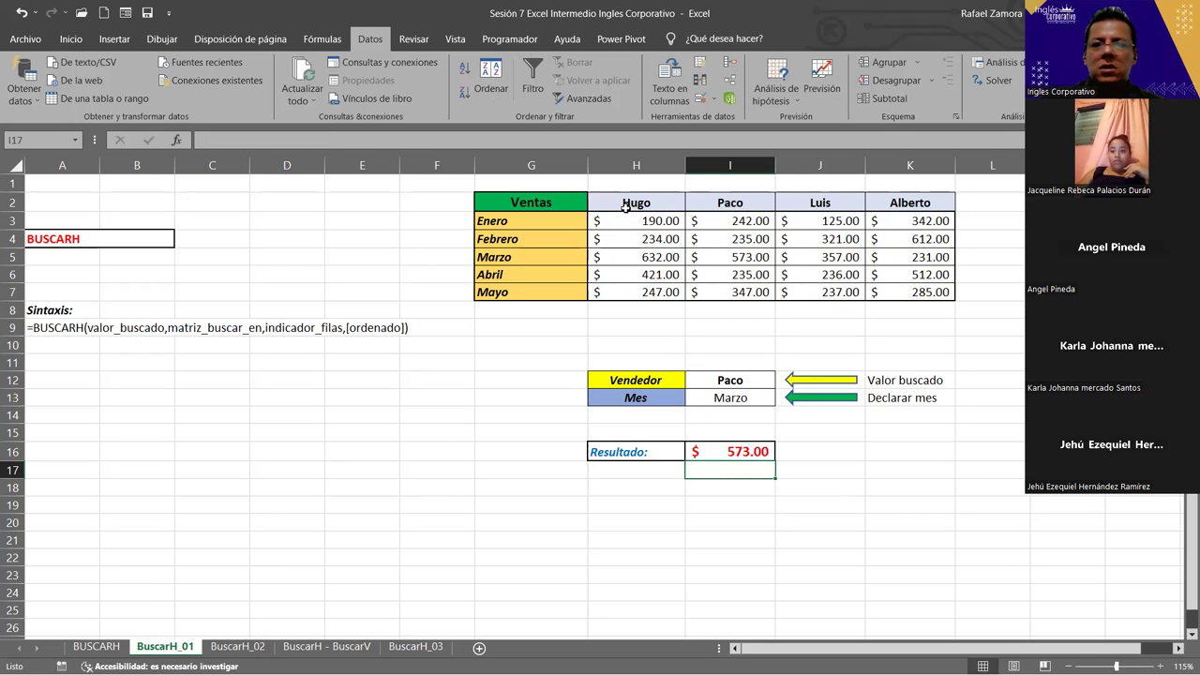
- Switch the seller to Luis, check his Marzo 357, and select sales figures H3:K7
{"action": "left_click", "coordinate": [753, 200]}
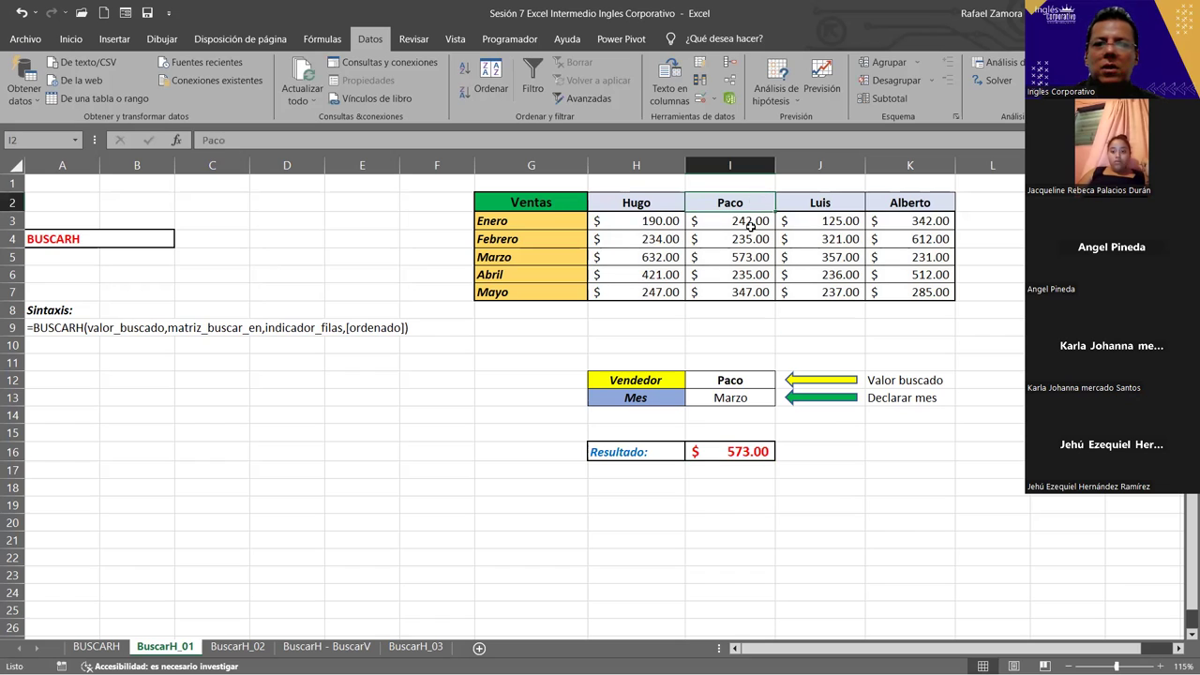
{"action": "left_click", "coordinate": [750, 261]}
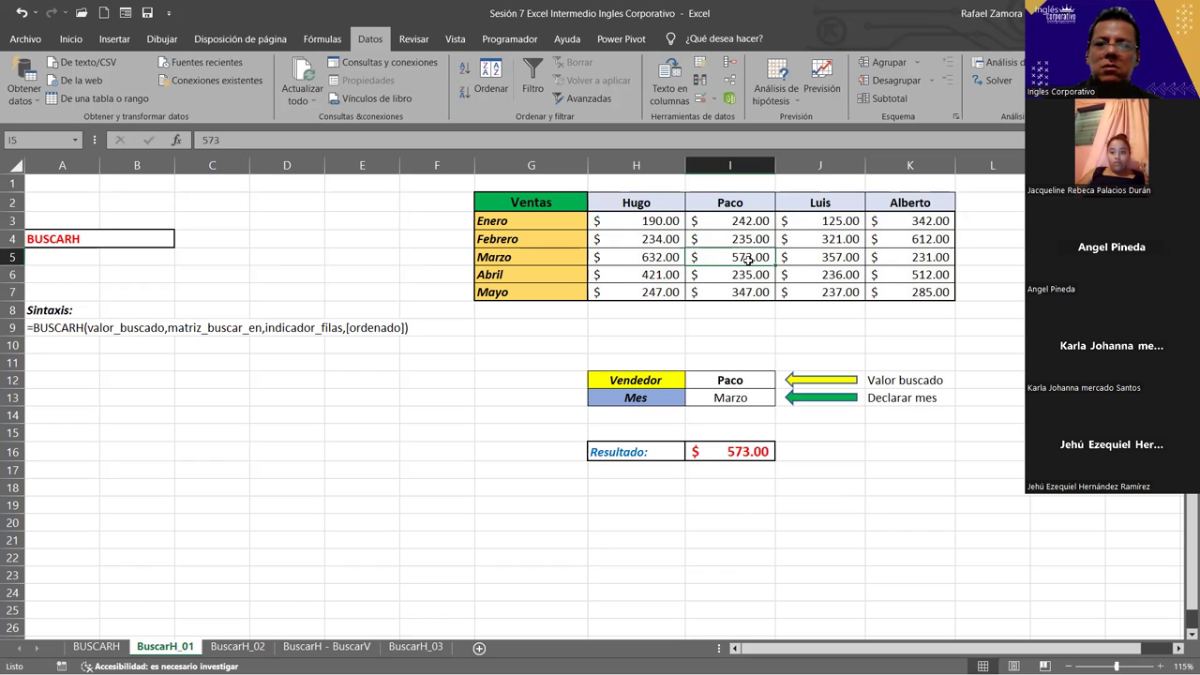
{"action": "left_click", "coordinate": [768, 378]}
{"action": "left_click", "coordinate": [782, 385]}
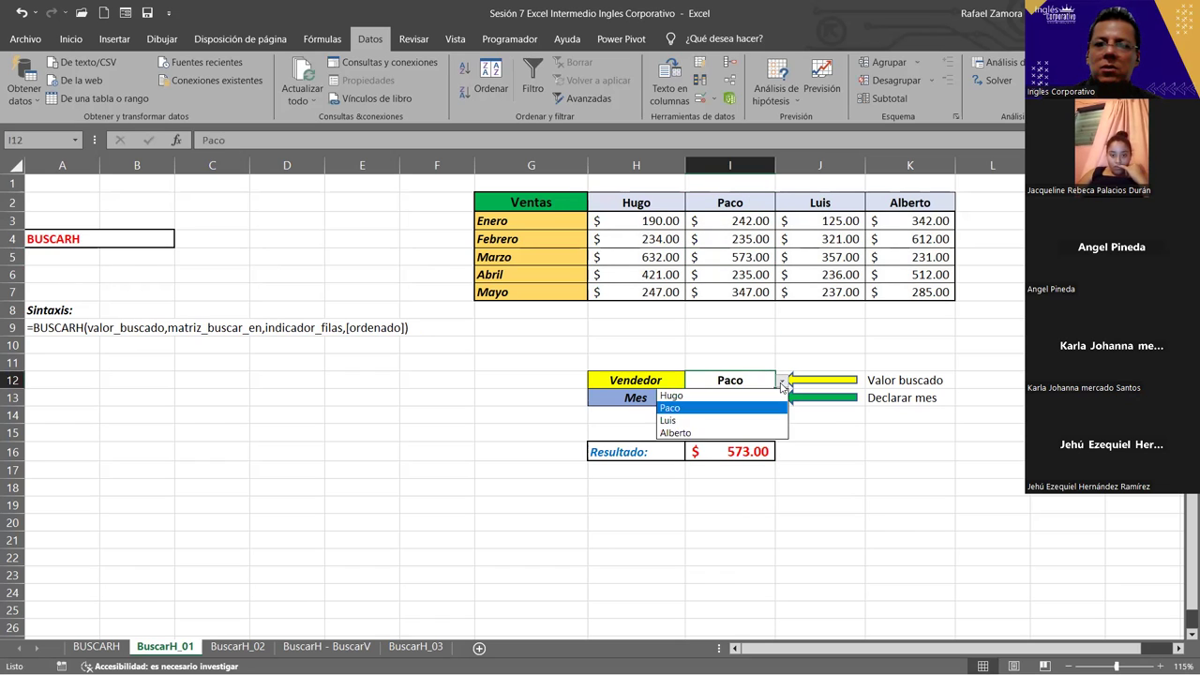
{"action": "left_click", "coordinate": [710, 420]}
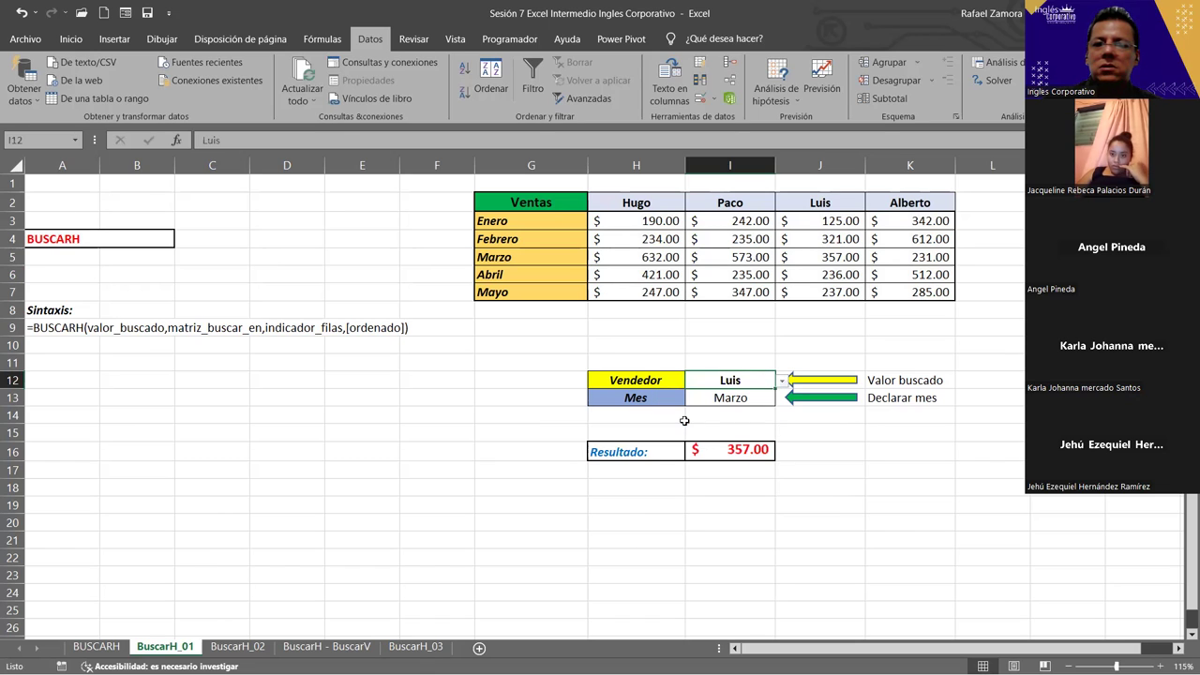
{"action": "left_click", "coordinate": [842, 263]}
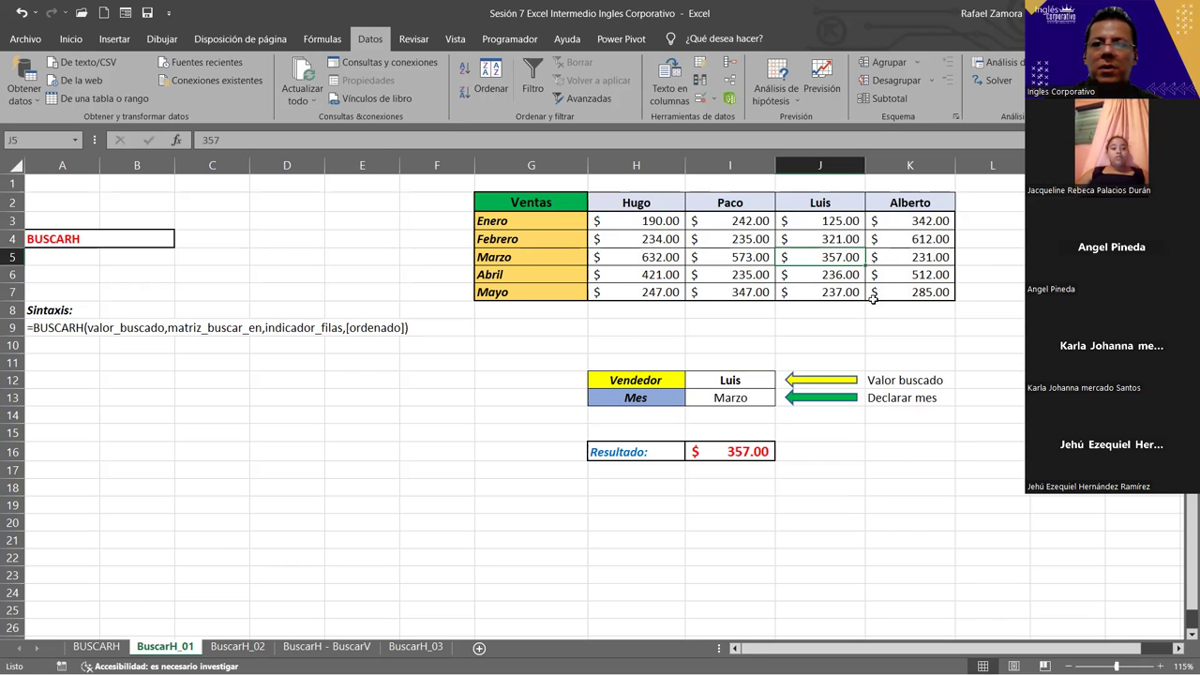
{"action": "left_click_drag", "start_coordinate": [647, 220], "coordinate": [934, 290]}
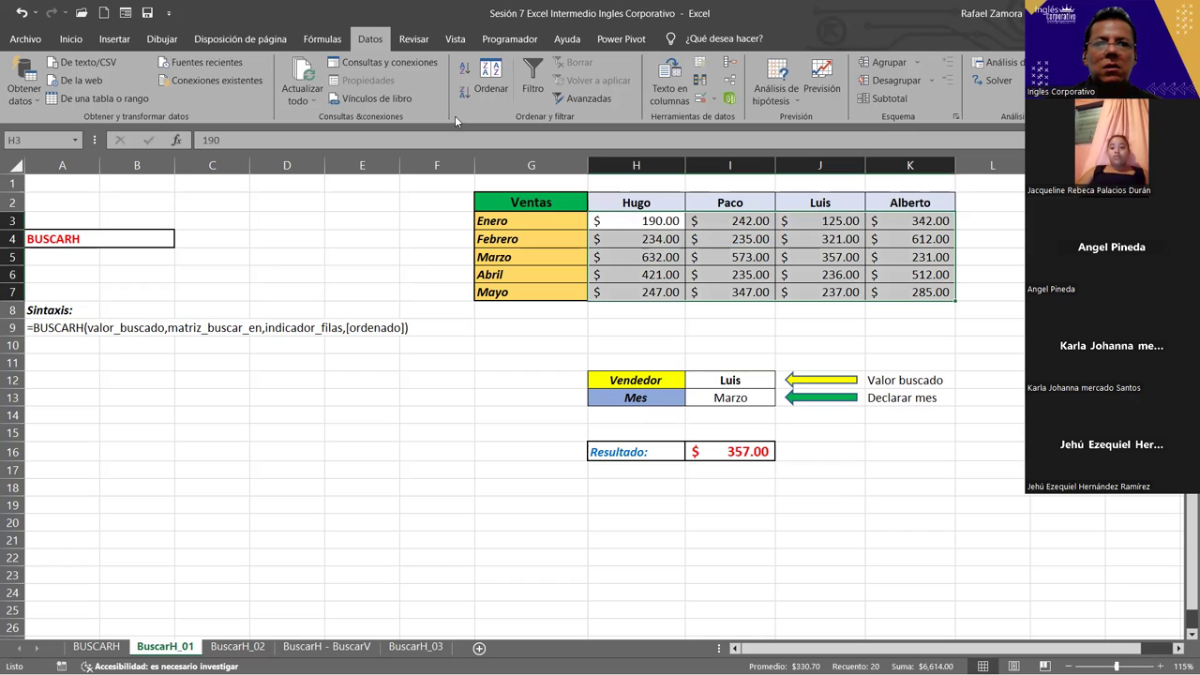
- Add a new rule formatting H3:K7 cells equal to =$I$16 in bold red
{"action": "left_click", "coordinate": [79, 43]}
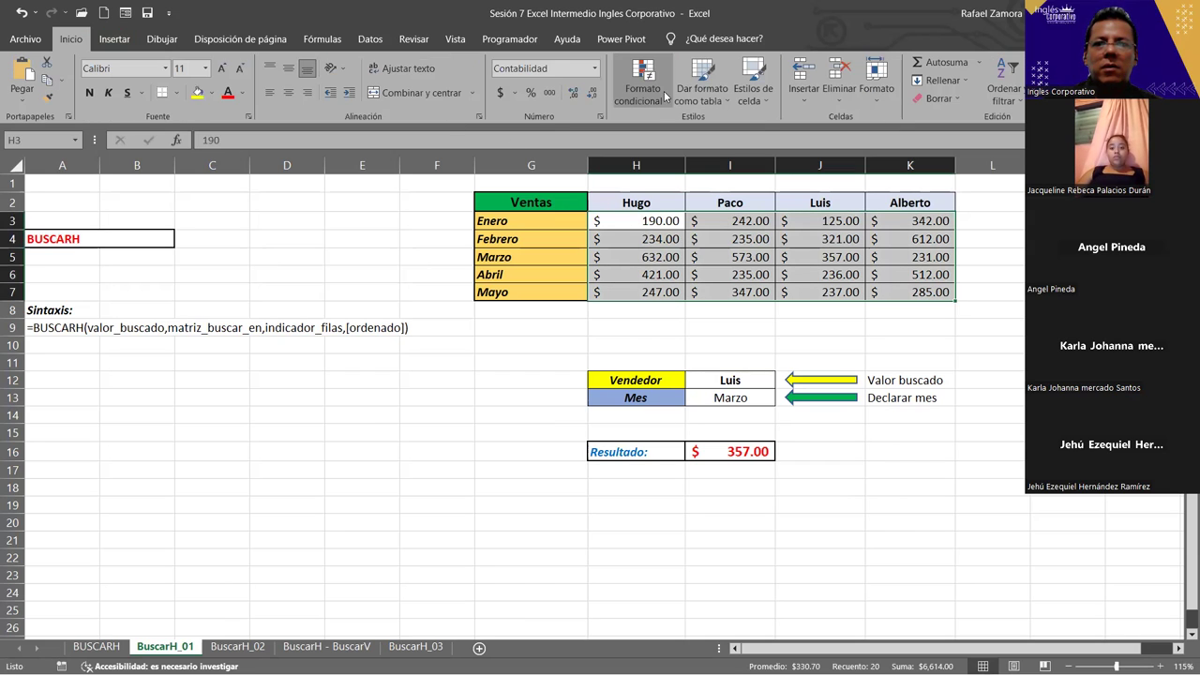
{"action": "left_click", "coordinate": [661, 101]}
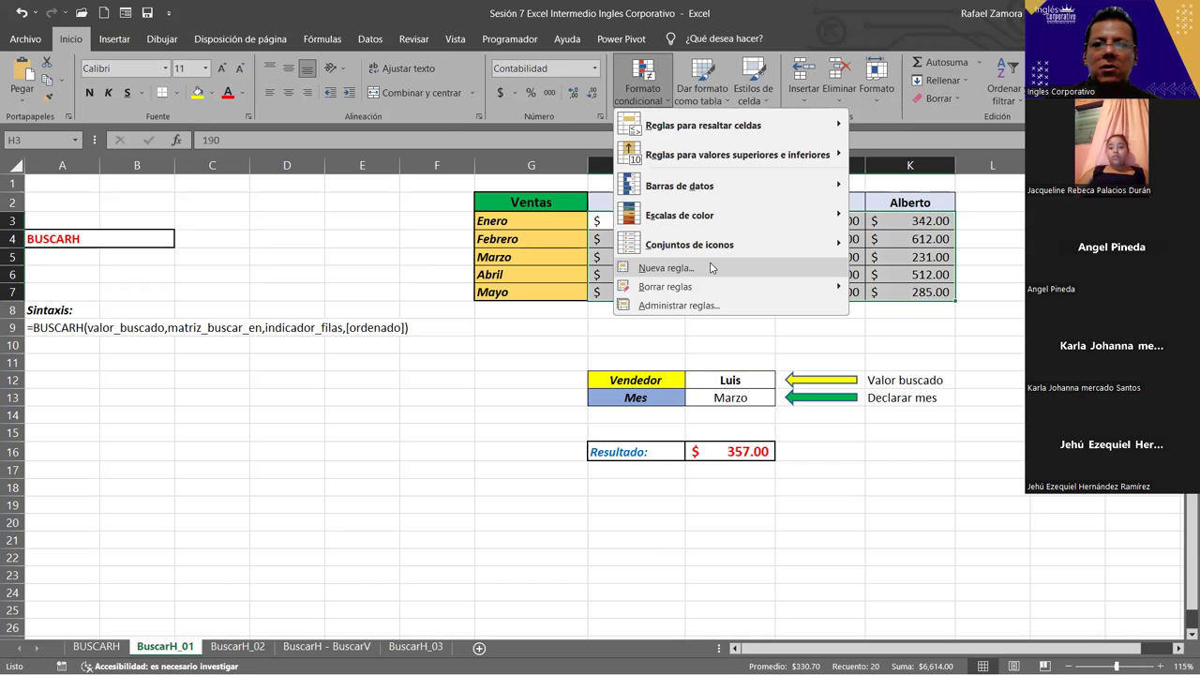
{"action": "left_click", "coordinate": [711, 268]}
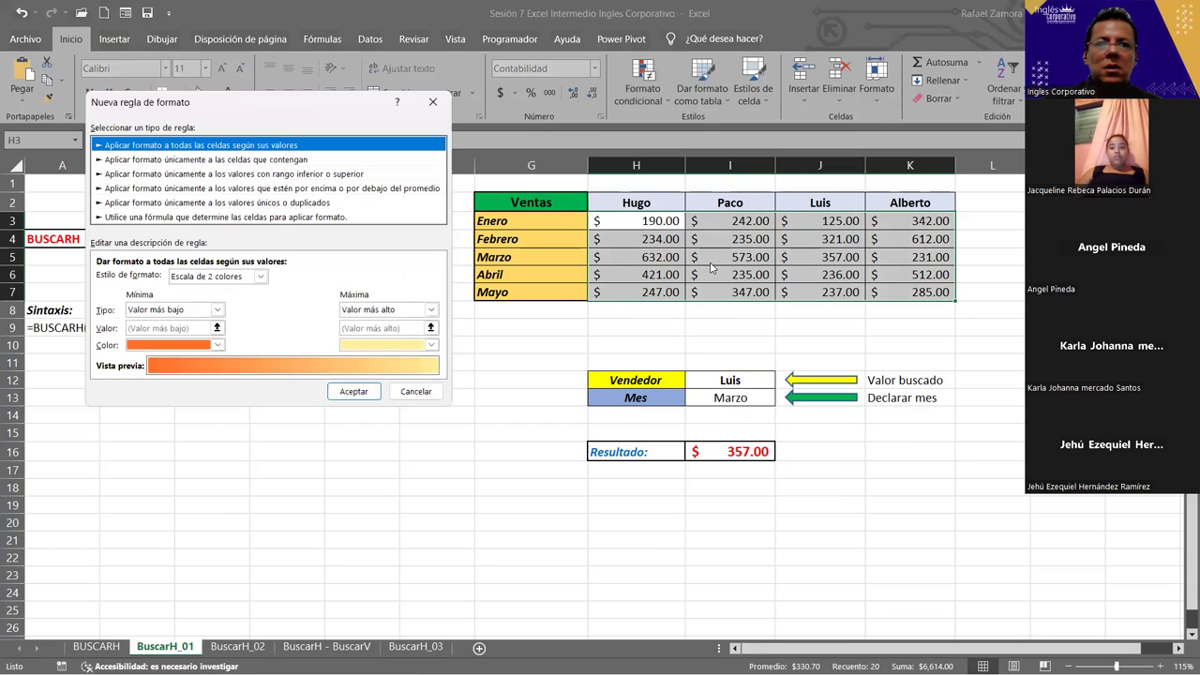
{"action": "left_click", "coordinate": [257, 162]}
{"action": "left_click", "coordinate": [294, 279]}
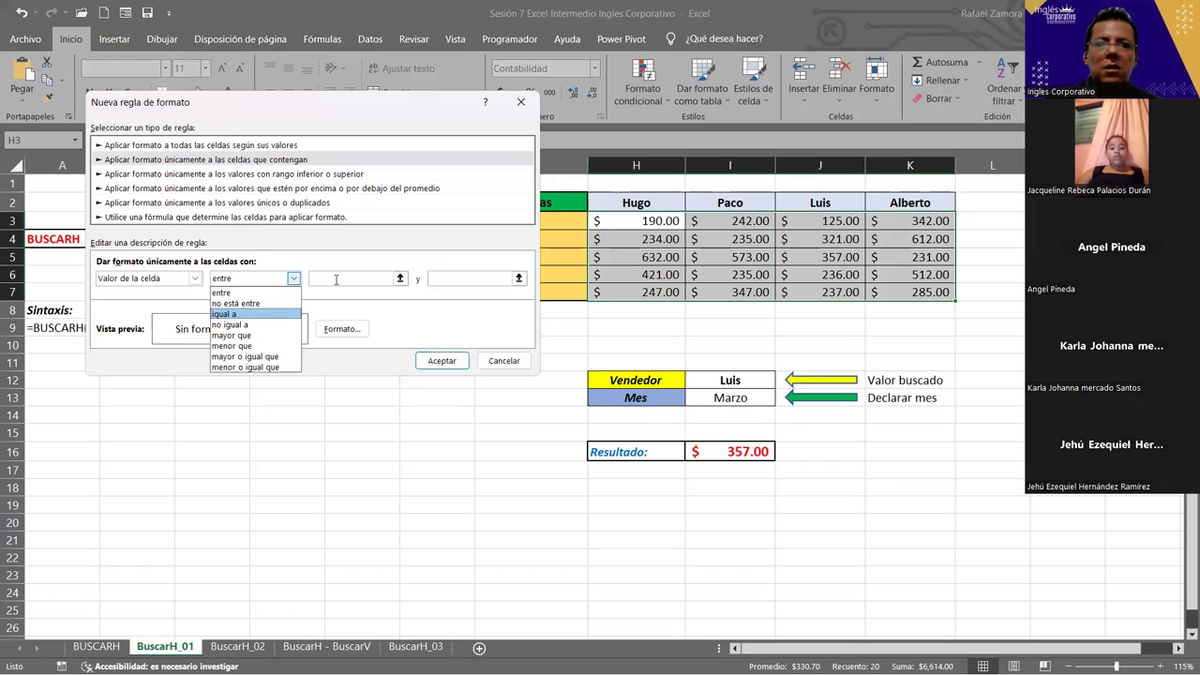
{"action": "key", "text": "Return"}
{"action": "left_click", "coordinate": [740, 450]}
{"action": "left_click", "coordinate": [352, 330]}
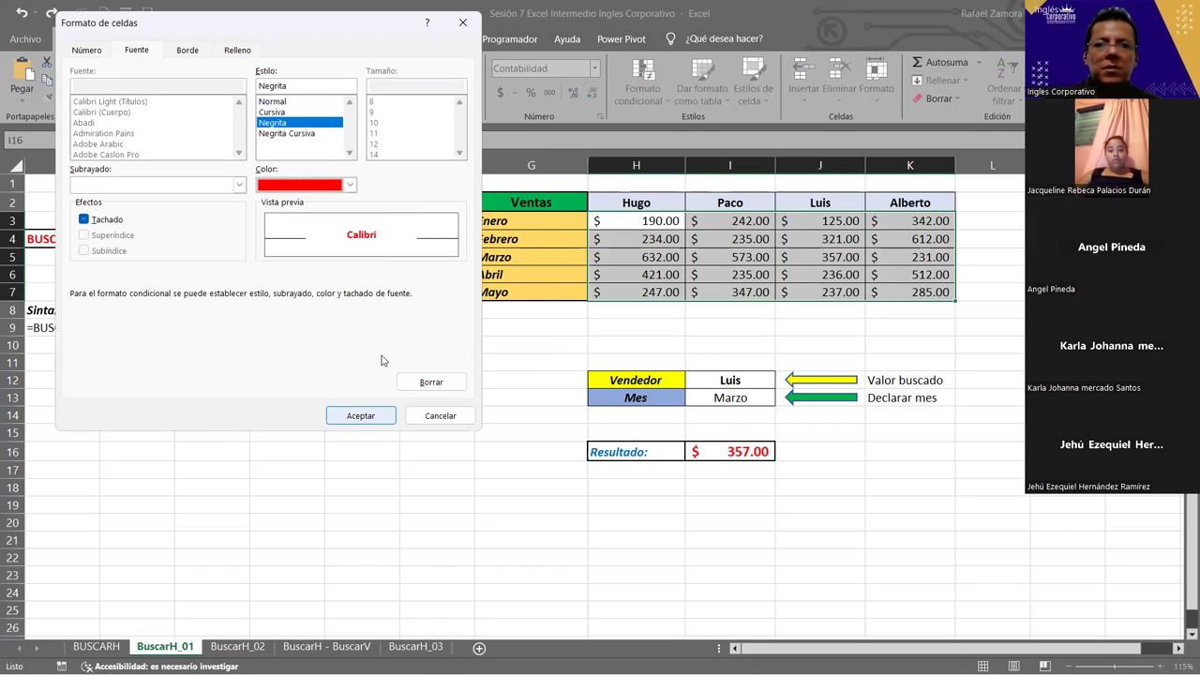
{"action": "key", "text": "Return"}
{"action": "key", "text": "Return"}
{"action": "left_click", "coordinate": [902, 498]}
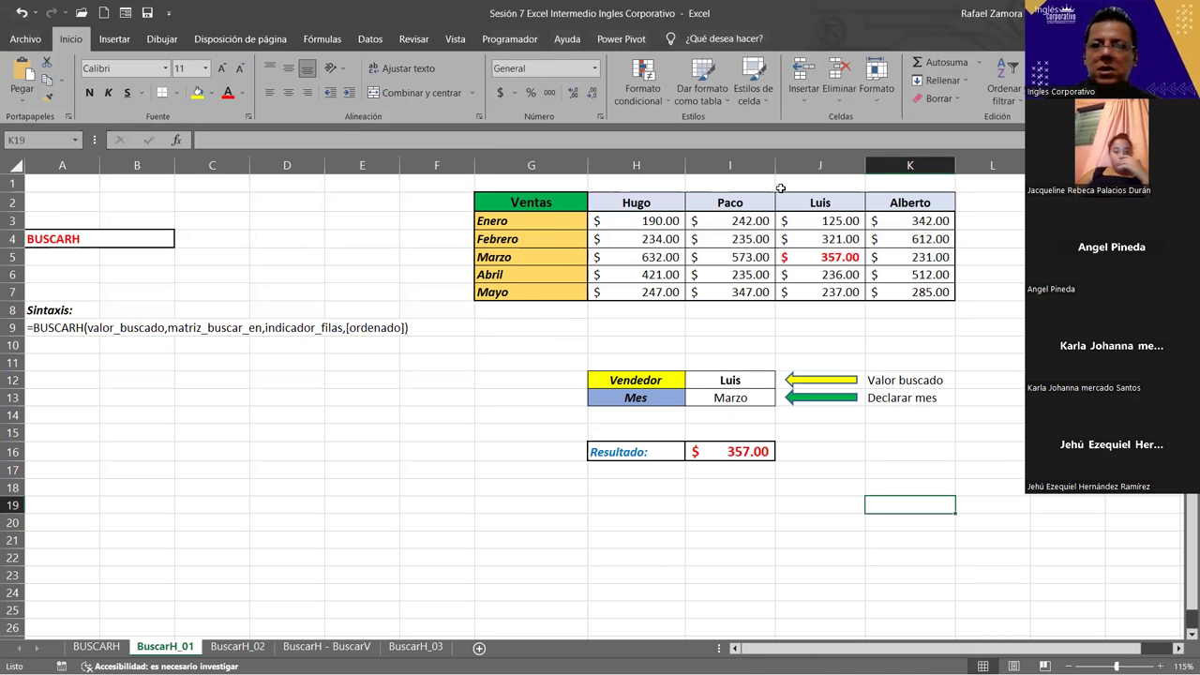
- Pick Alberto then Hugo as the seller, and Abril as the month
{"action": "left_click", "coordinate": [774, 383]}
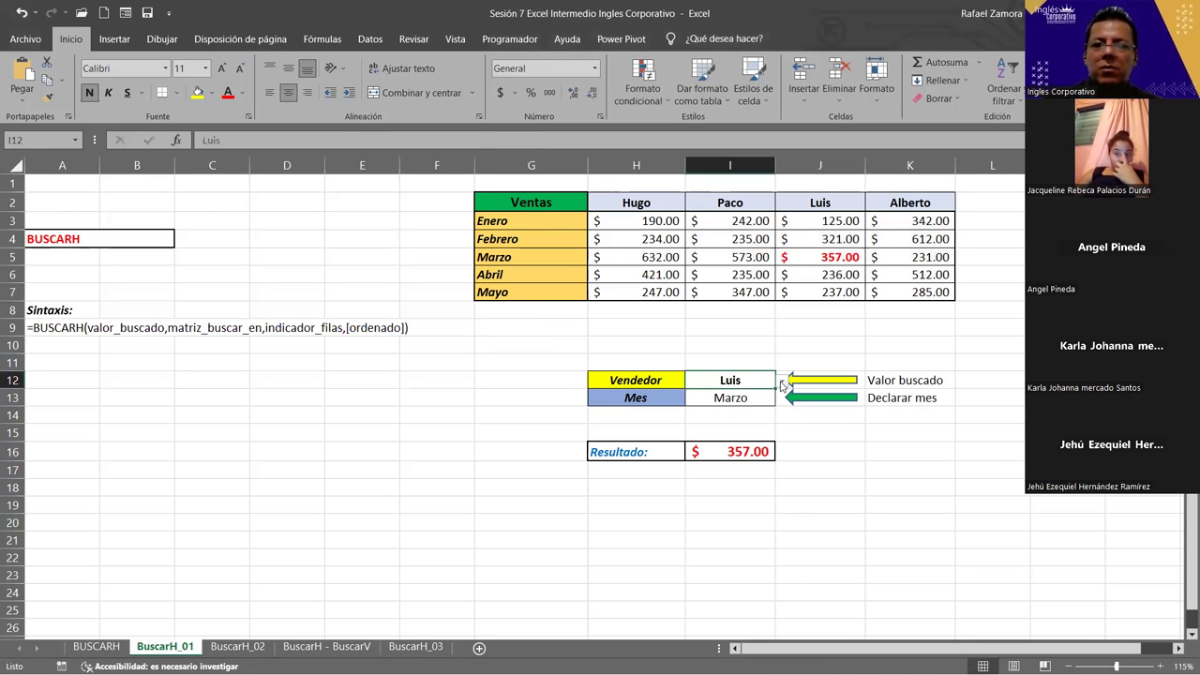
{"action": "left_click", "coordinate": [782, 383]}
{"action": "left_click", "coordinate": [676, 433]}
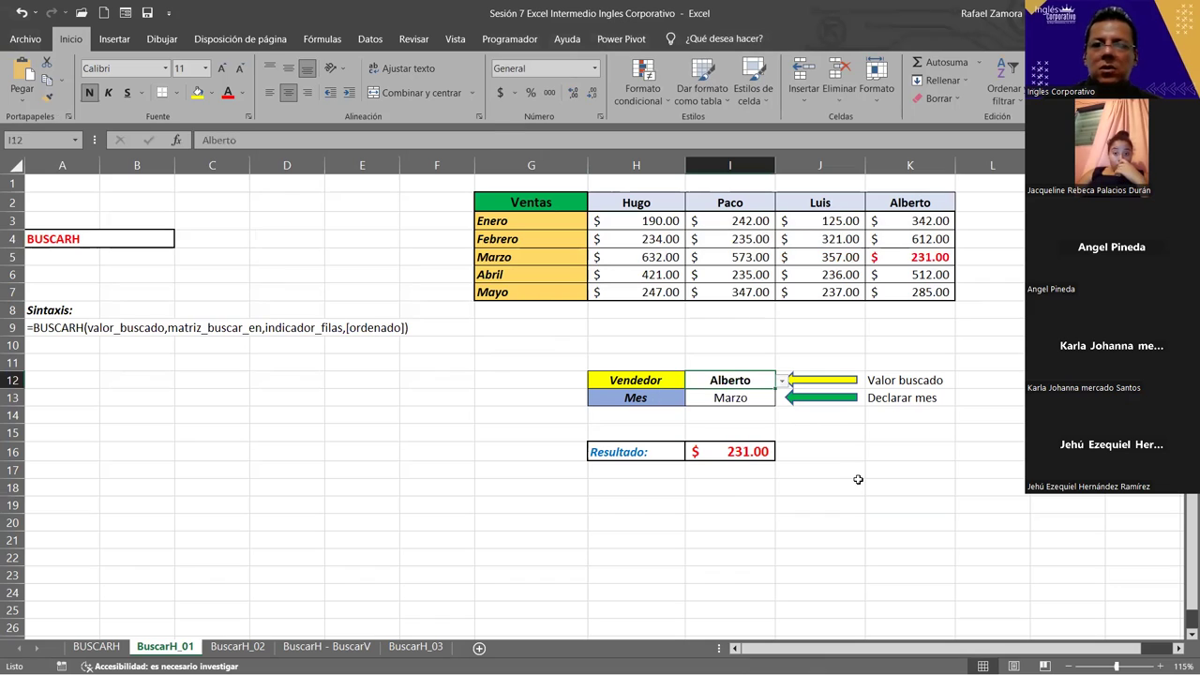
{"action": "left_click", "coordinate": [781, 382]}
{"action": "key", "text": "Return"}
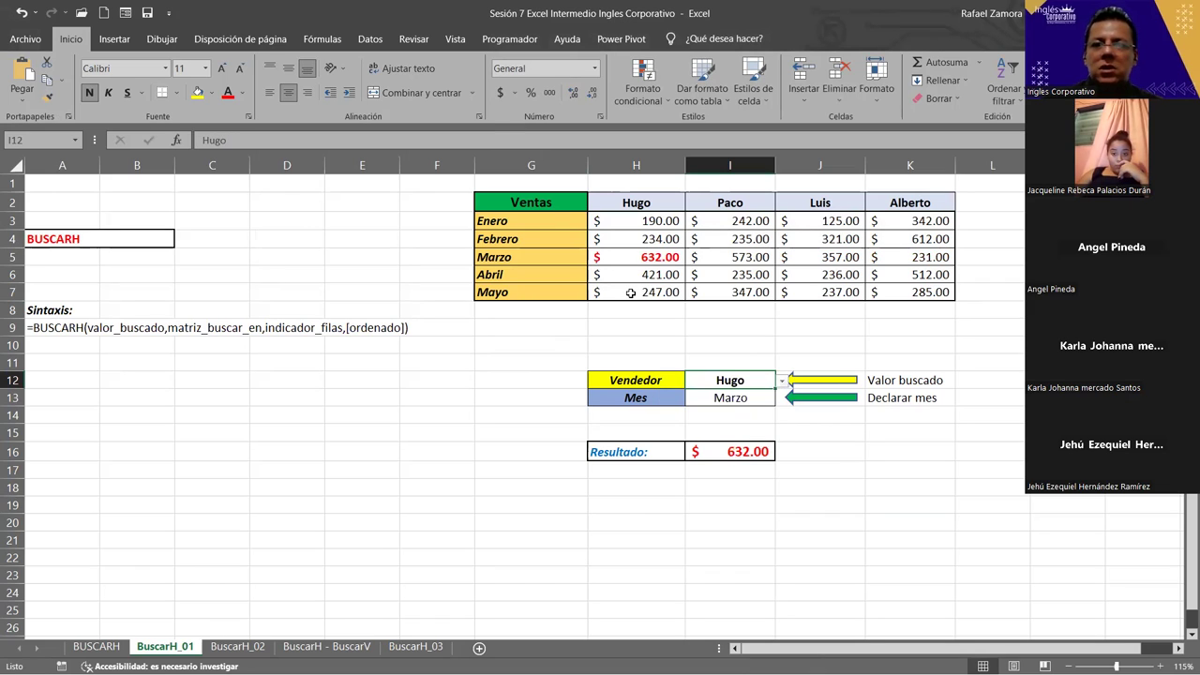
{"action": "left_click", "coordinate": [764, 395]}
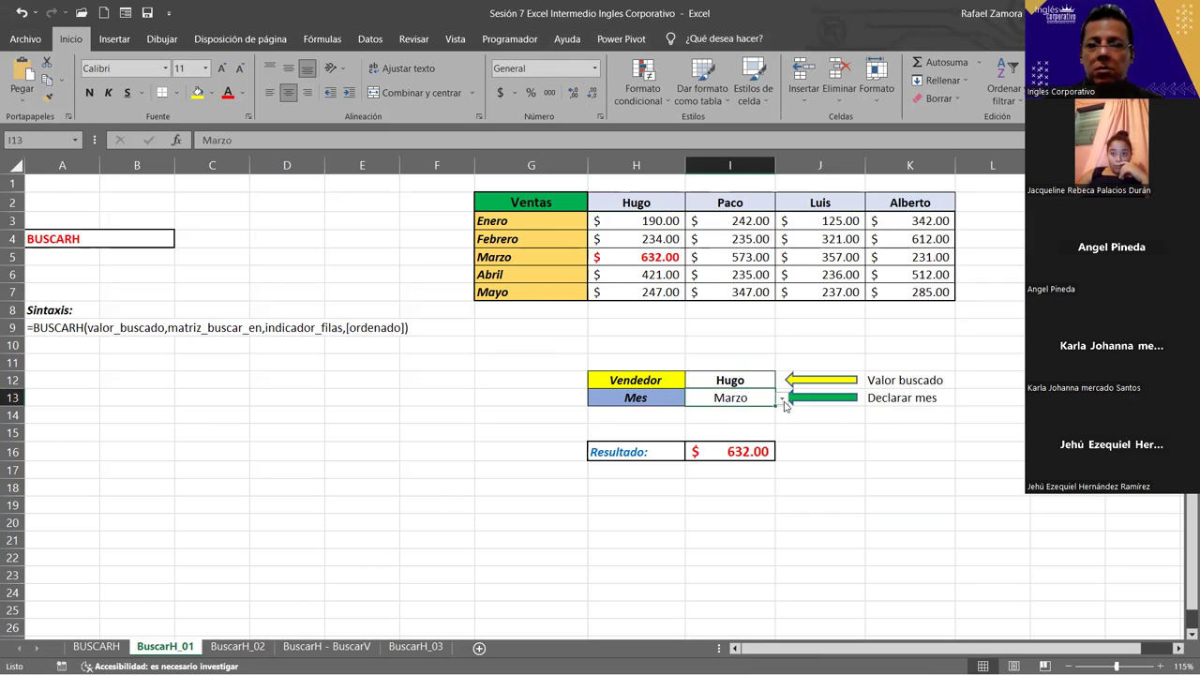
{"action": "left_click", "coordinate": [782, 401]}
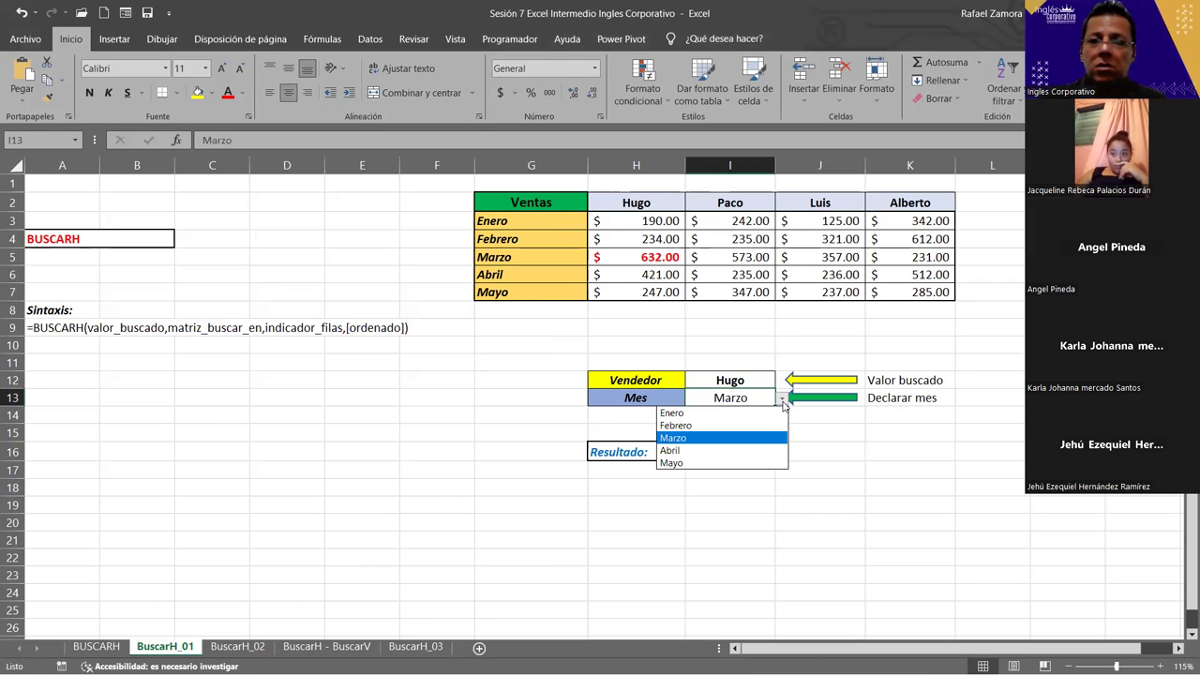
{"action": "left_click", "coordinate": [748, 452]}
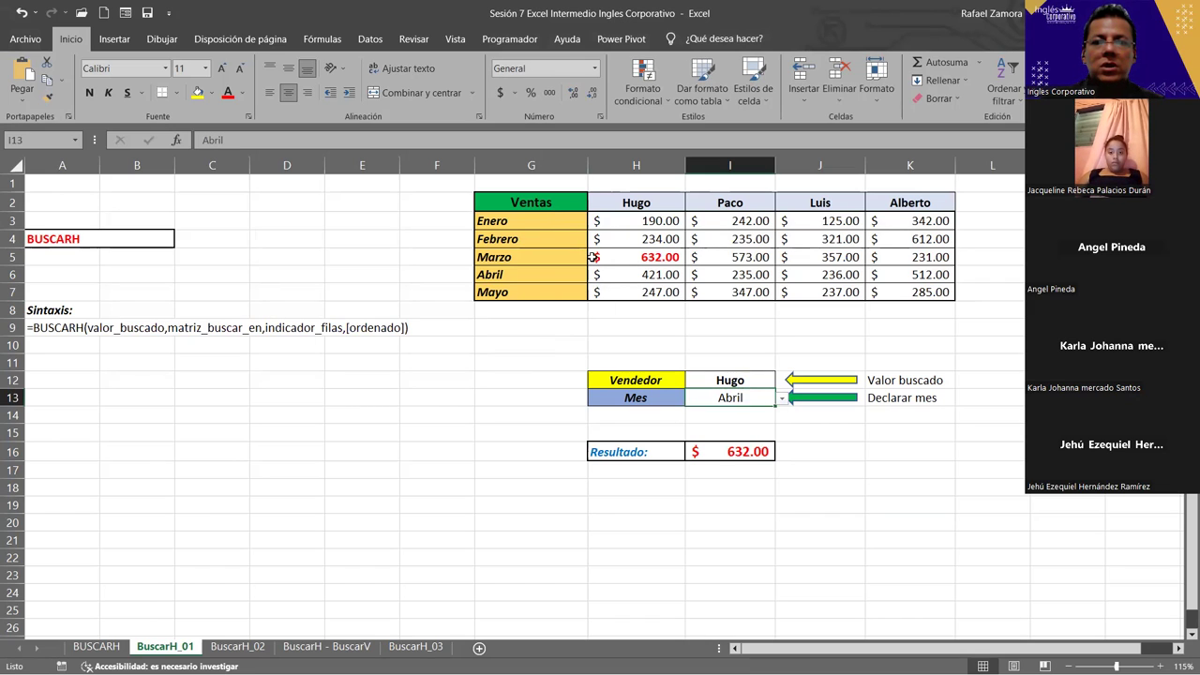
- Change the BUSCARH row index in I16 from 4 to 5, giving $421.00
{"action": "left_click", "coordinate": [765, 452]}
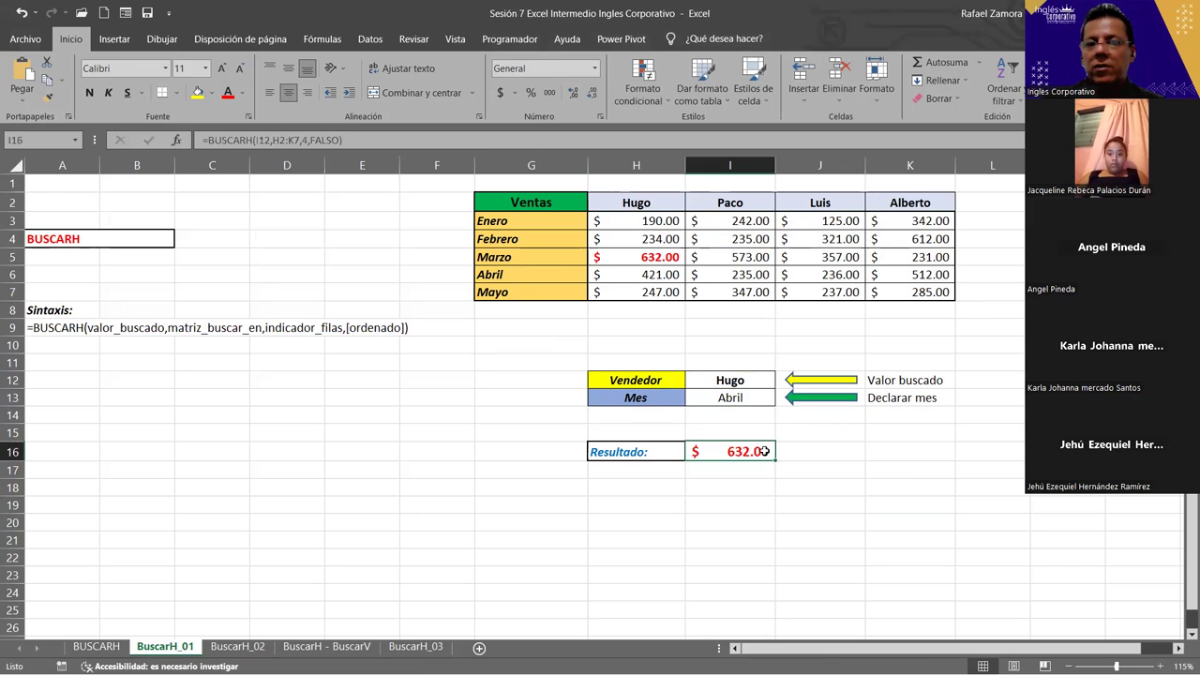
{"action": "double_click", "coordinate": [765, 451]}
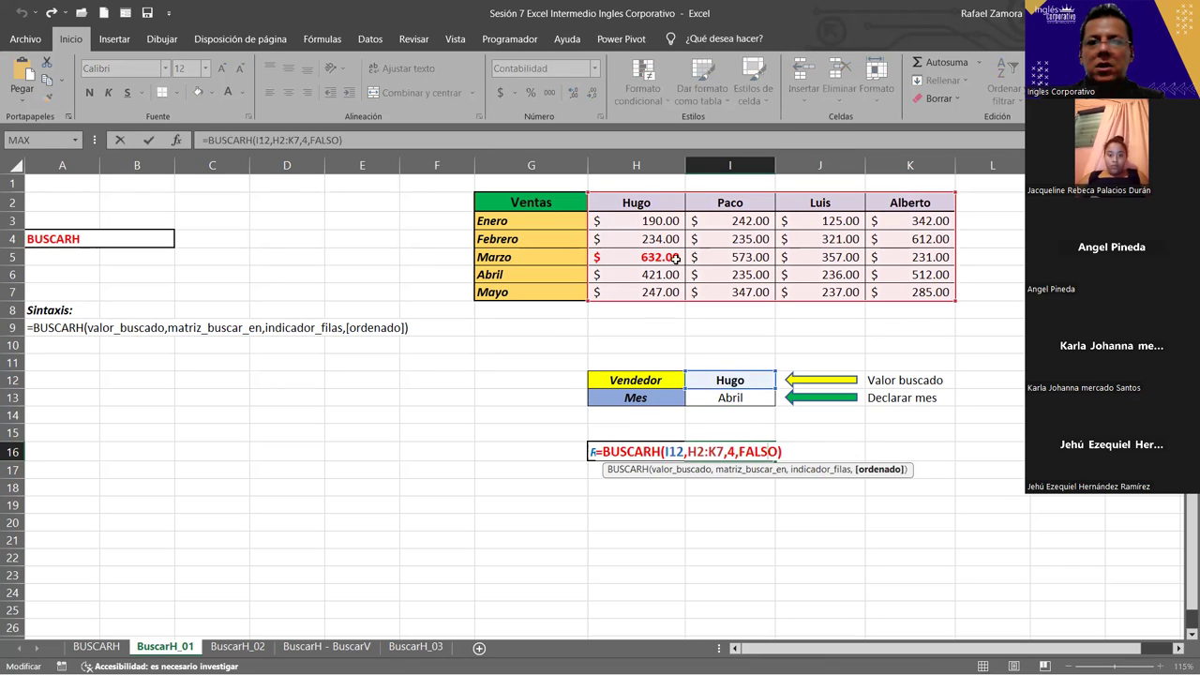
{"action": "double_click", "coordinate": [731, 452]}
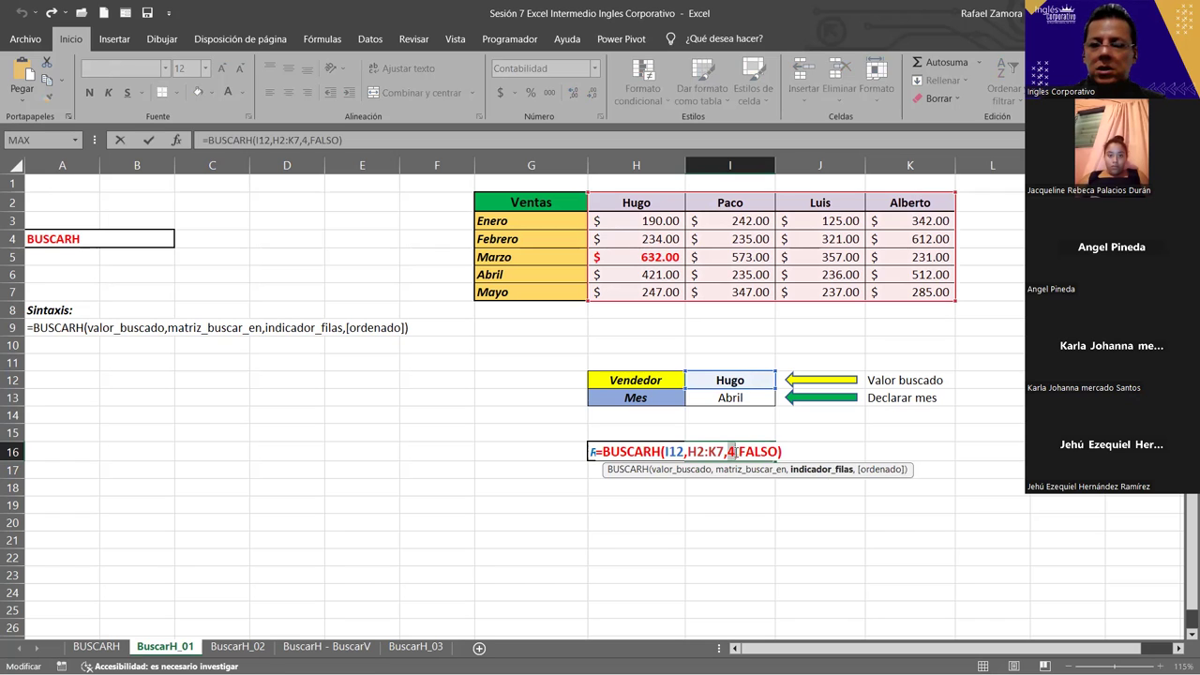
{"action": "type", "text": "5"}
{"action": "key", "text": "Return"}
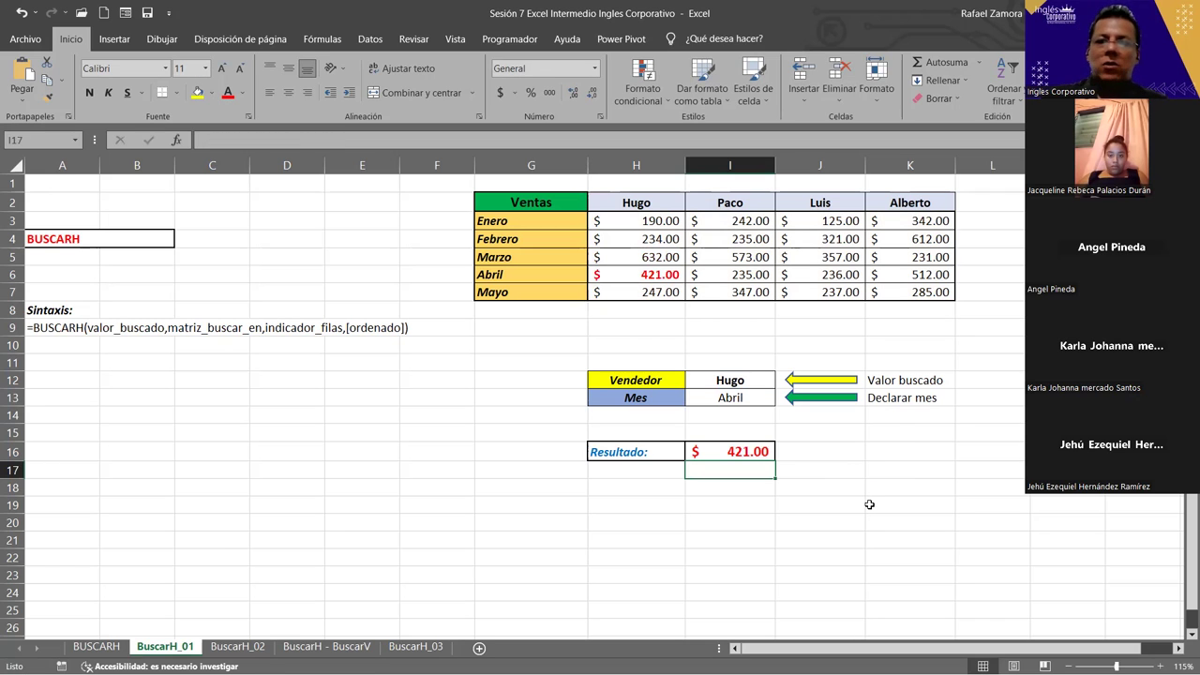
{"action": "left_click", "coordinate": [739, 401]}
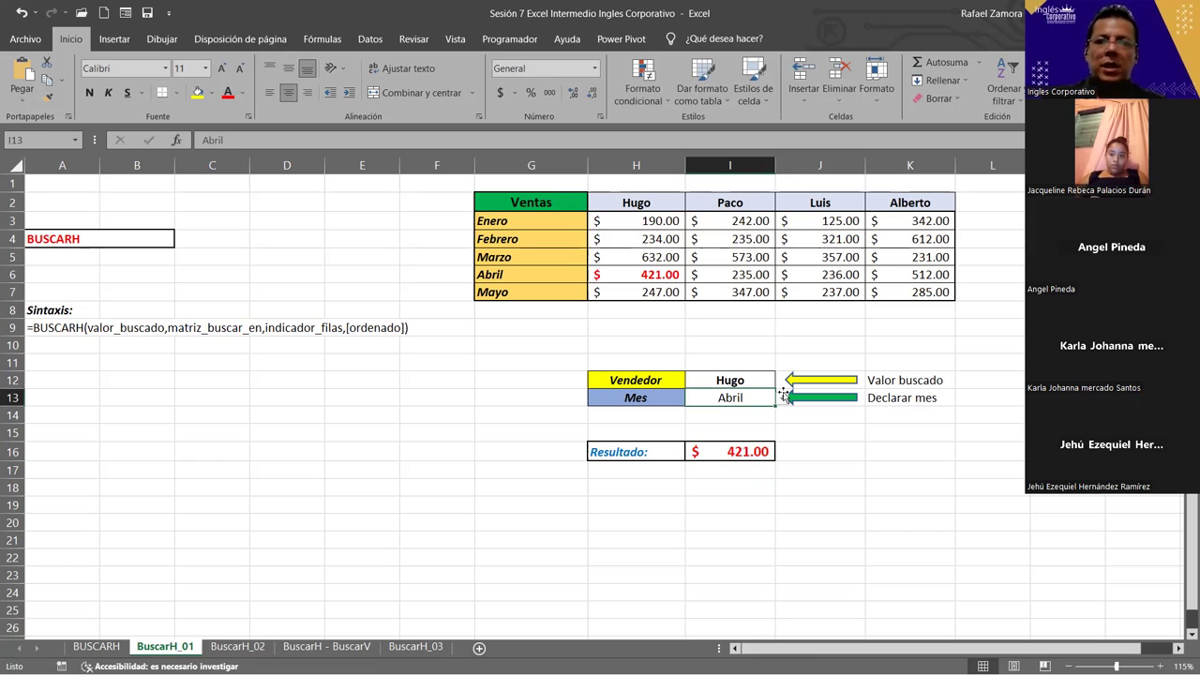
{"action": "left_click", "coordinate": [752, 451]}
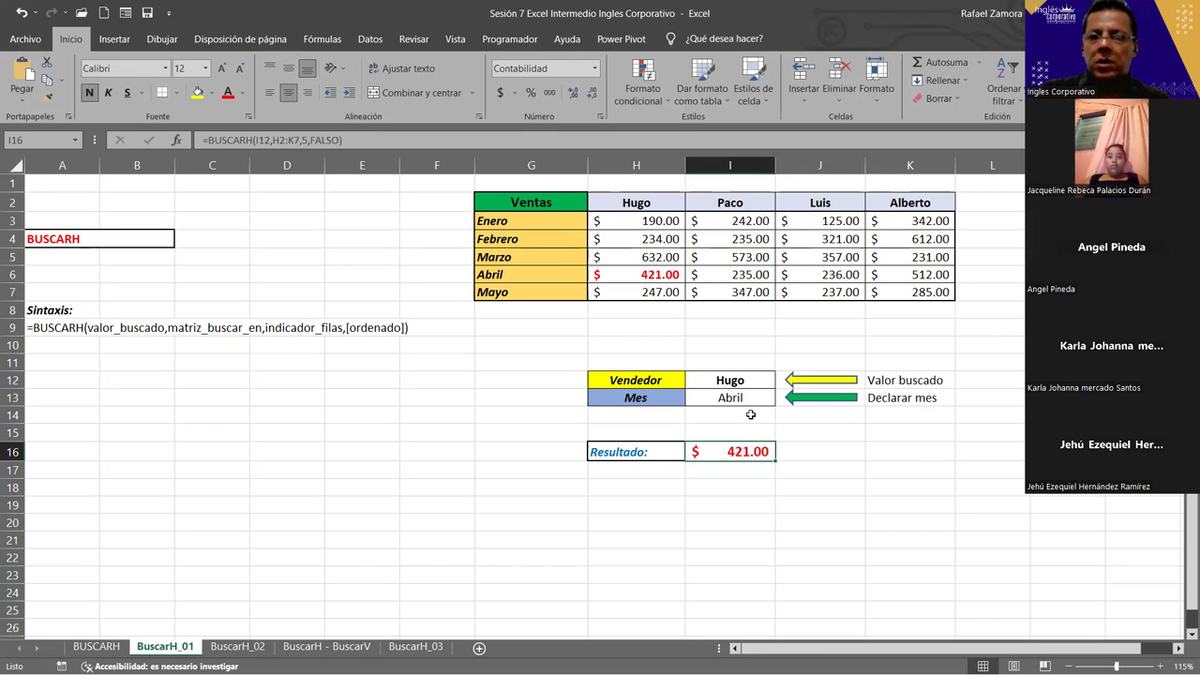
- Review the BUSCARH formula in I16 unchanged, then begin typing =si in I14
{"action": "left_click", "coordinate": [750, 415]}
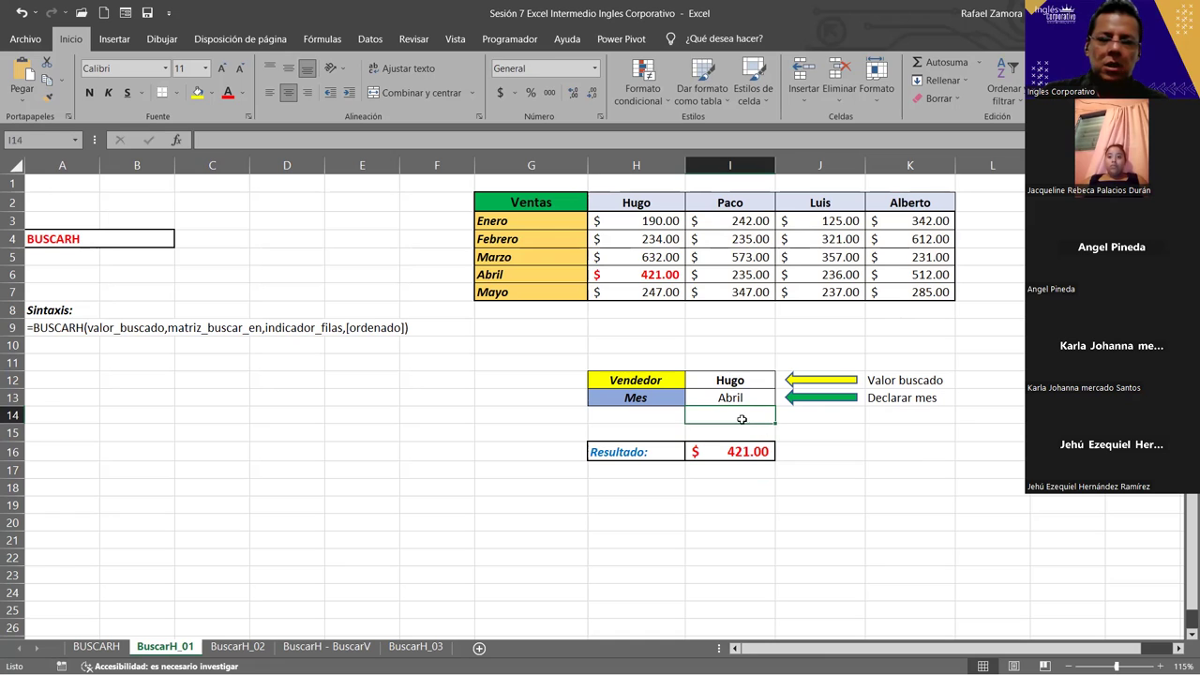
{"action": "double_click", "coordinate": [766, 449]}
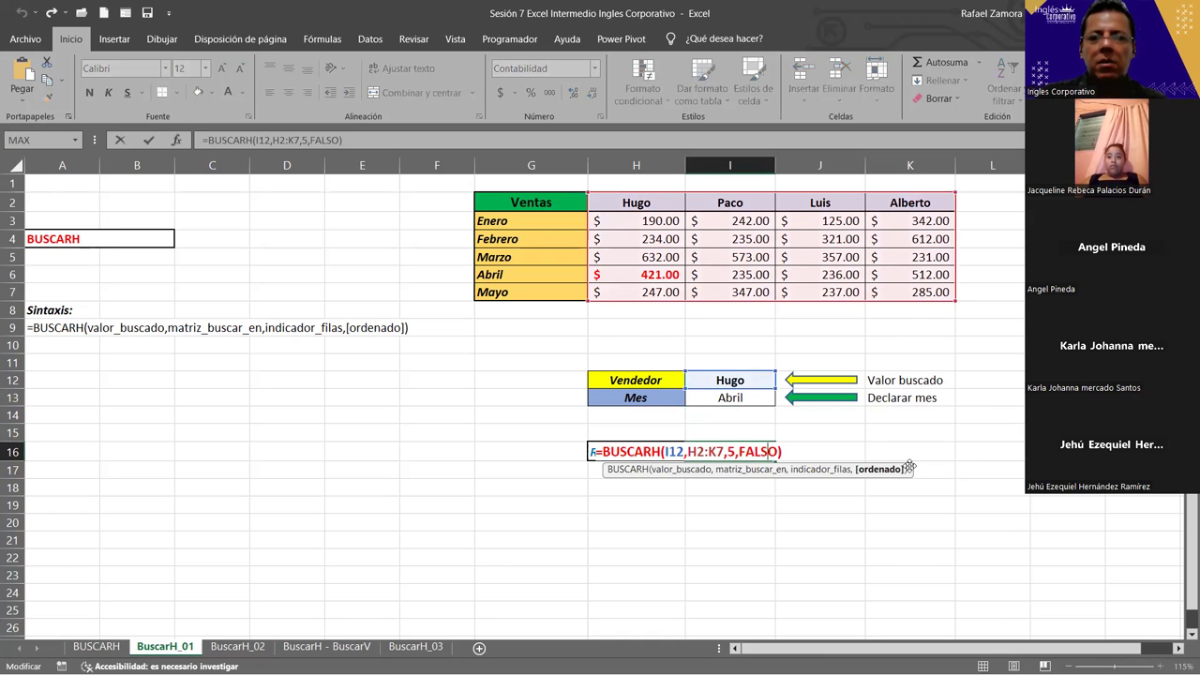
{"action": "key", "text": "Escape"}
{"action": "left_click", "coordinate": [766, 416]}
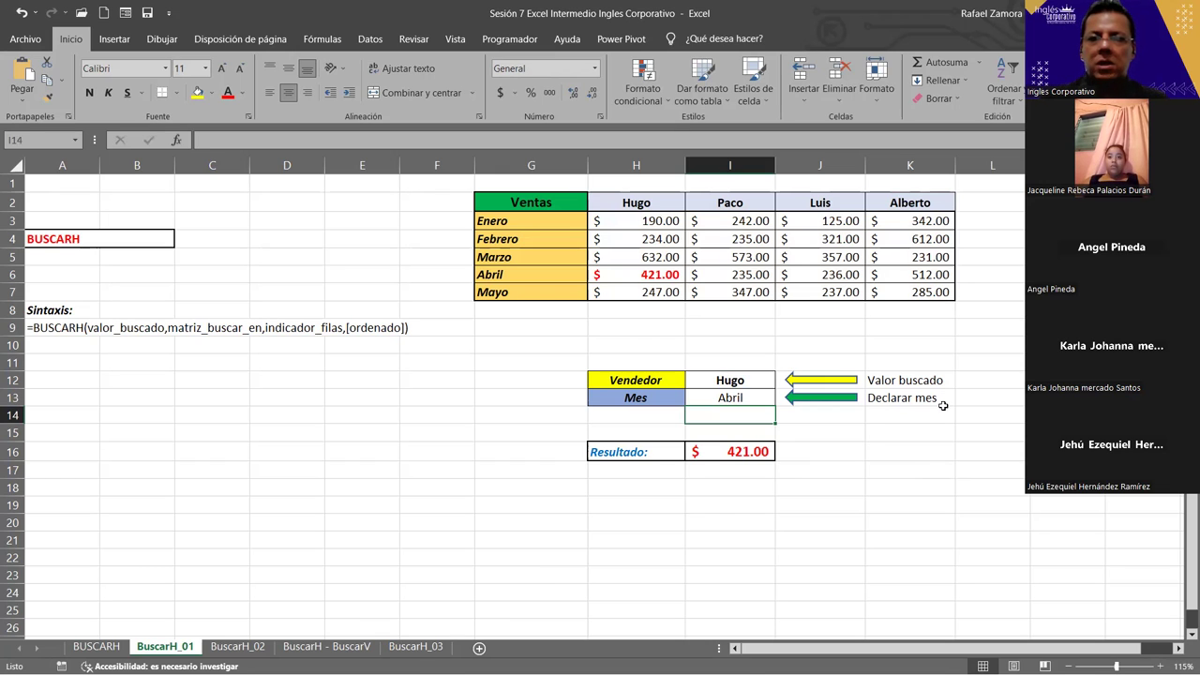
{"action": "type", "text": "=si"}
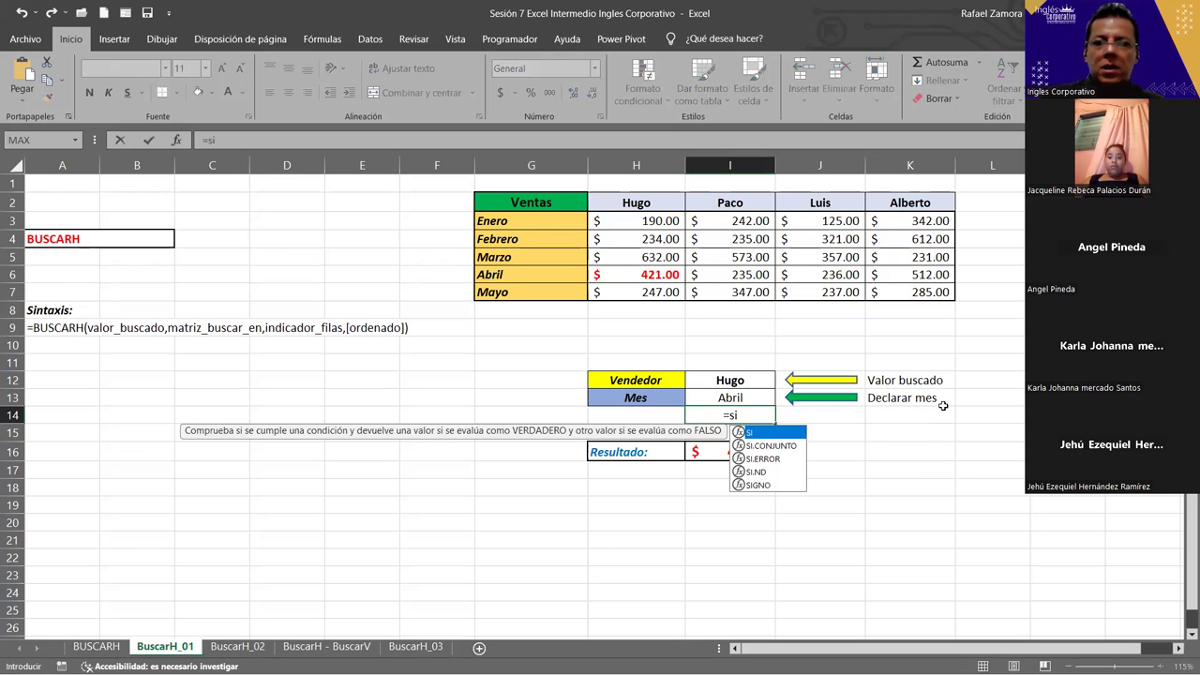
- Start I14's formula as =SI(I13="Enero",2,SI( so Enero returns row 2
{"action": "key", "text": "Tab"}
{"action": "left_click", "coordinate": [752, 394]}
{"action": "type", "text": "=\""}
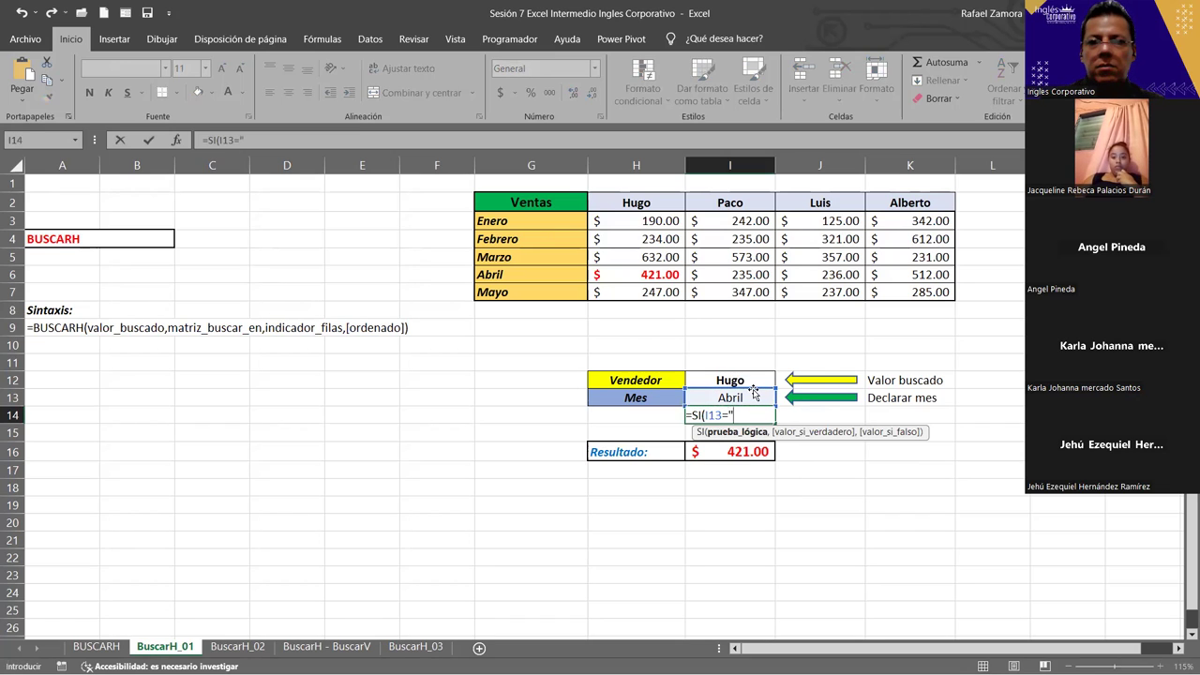
{"action": "type", "text": "Enero"}
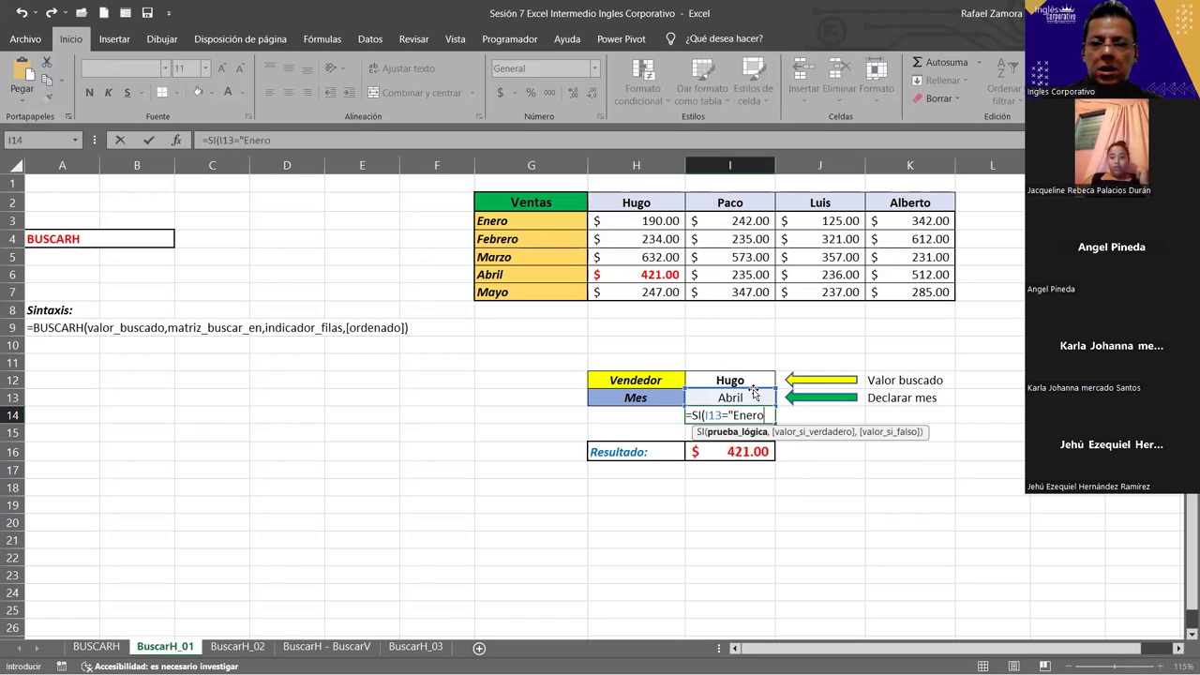
{"action": "type", "text": "\","}
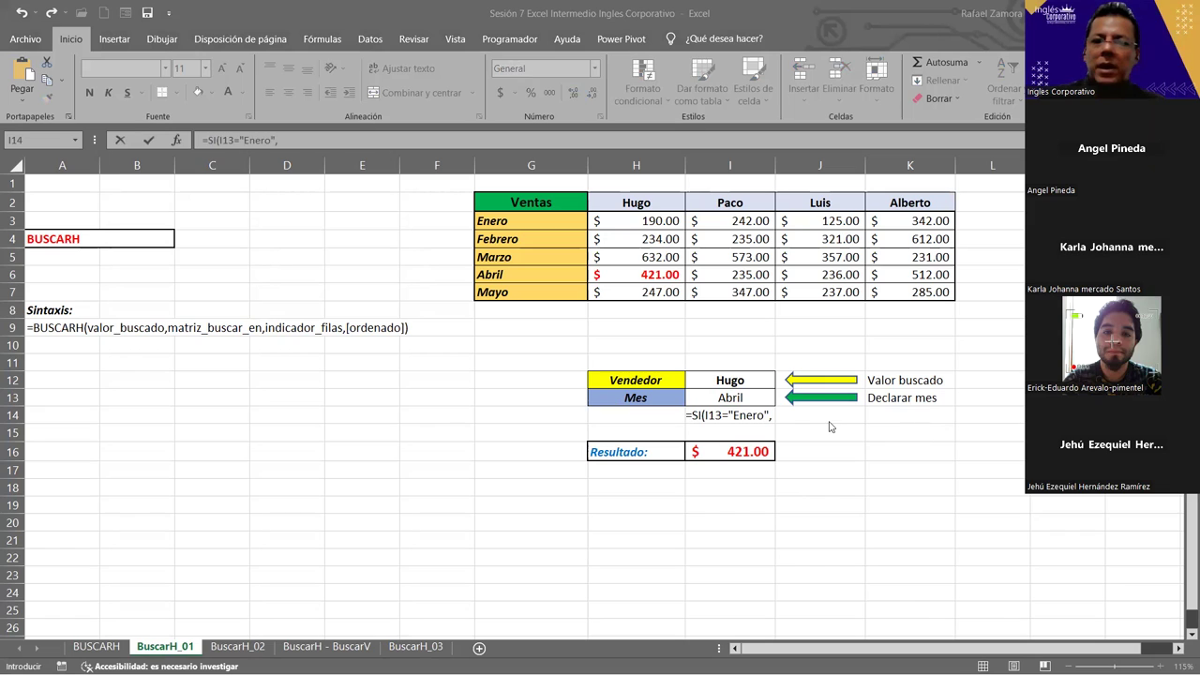
{"action": "left_click", "coordinate": [752, 412]}
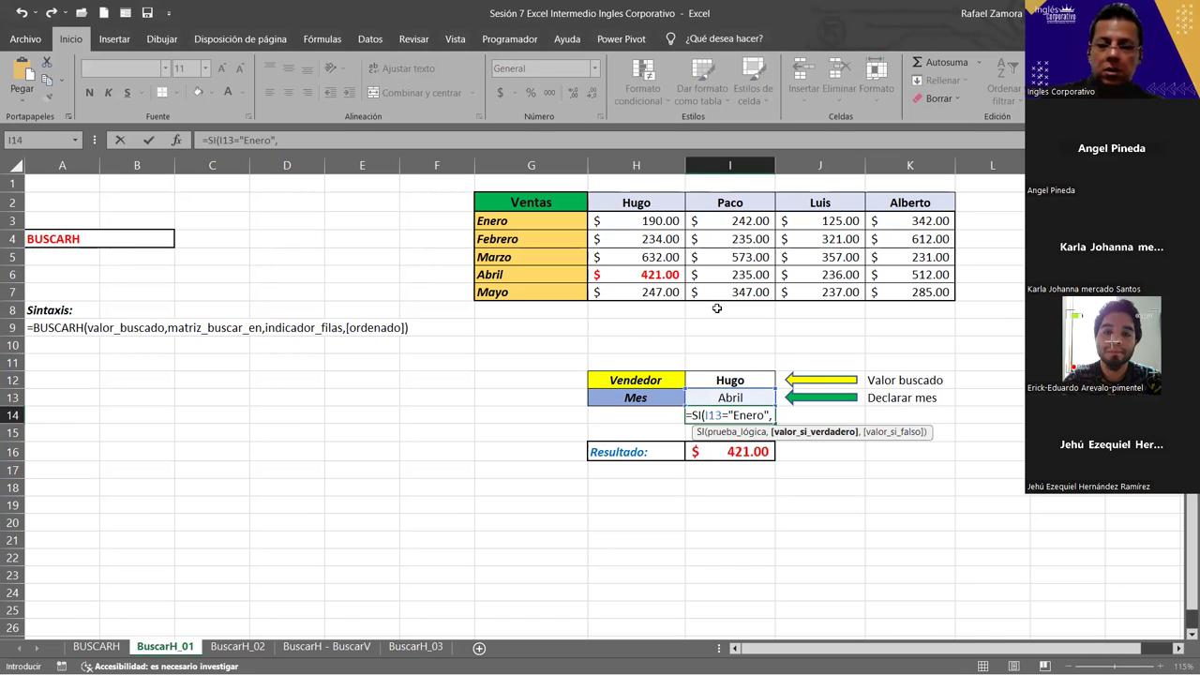
{"action": "type", "text": "2,"}
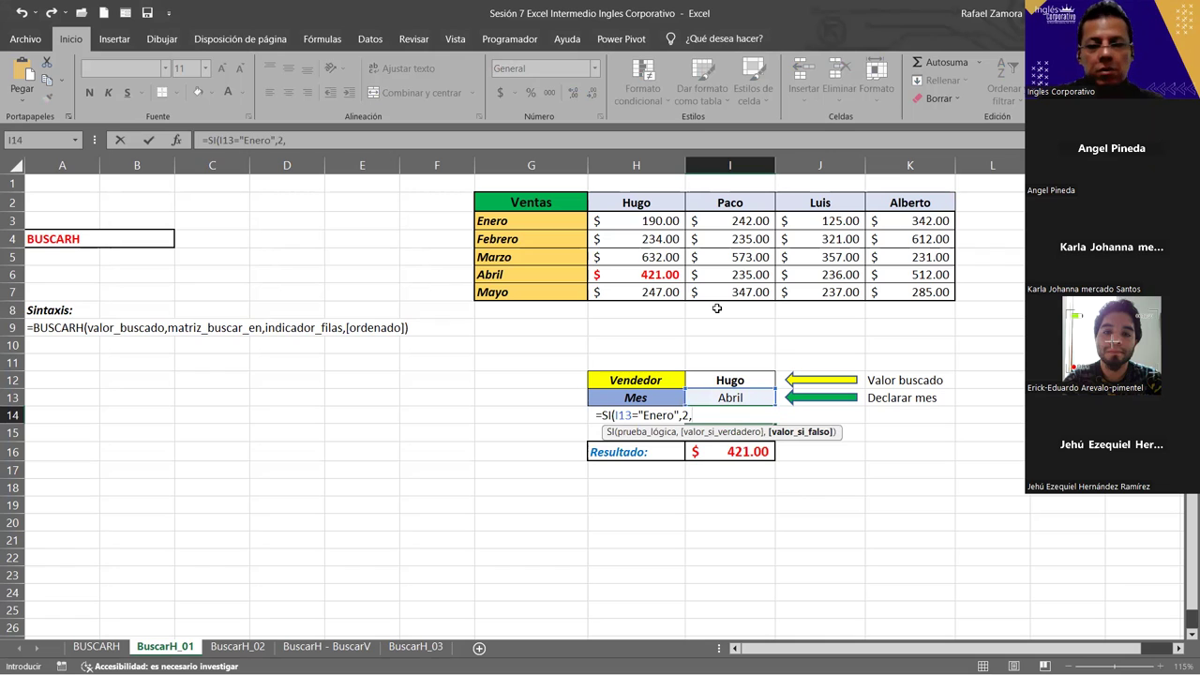
{"action": "type", "text": "SI("}
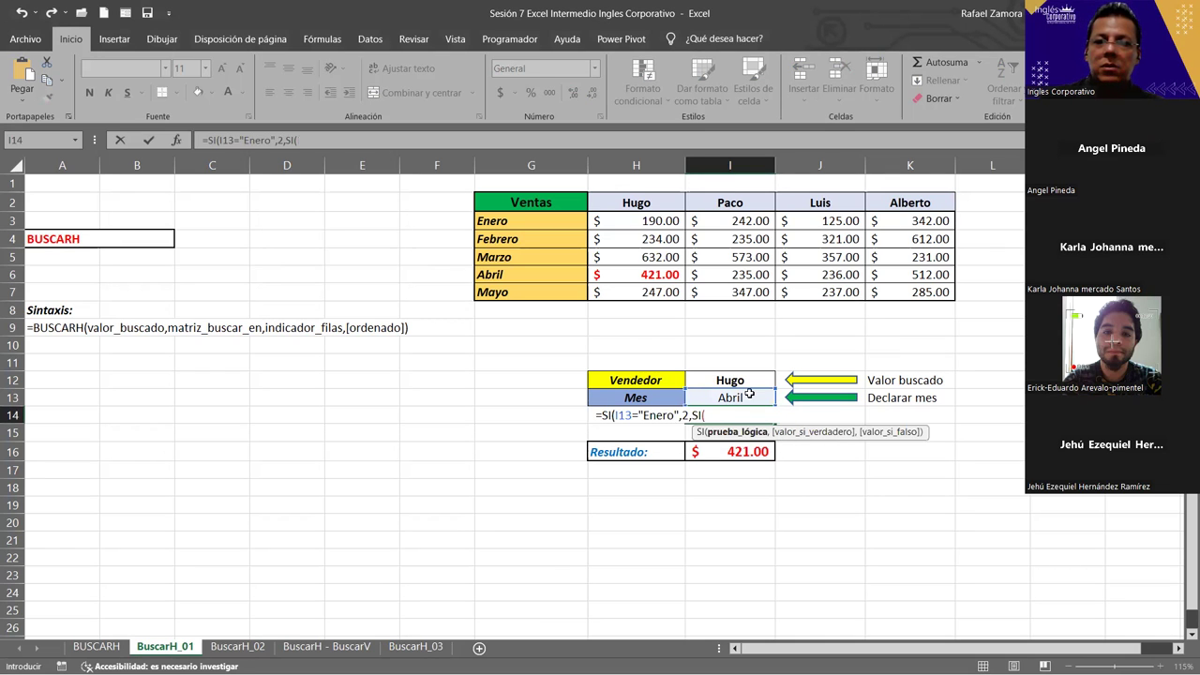
- Add nested I13 tests returning 3 for Febrero and 4 for Marzo
{"action": "left_click", "coordinate": [749, 393]}
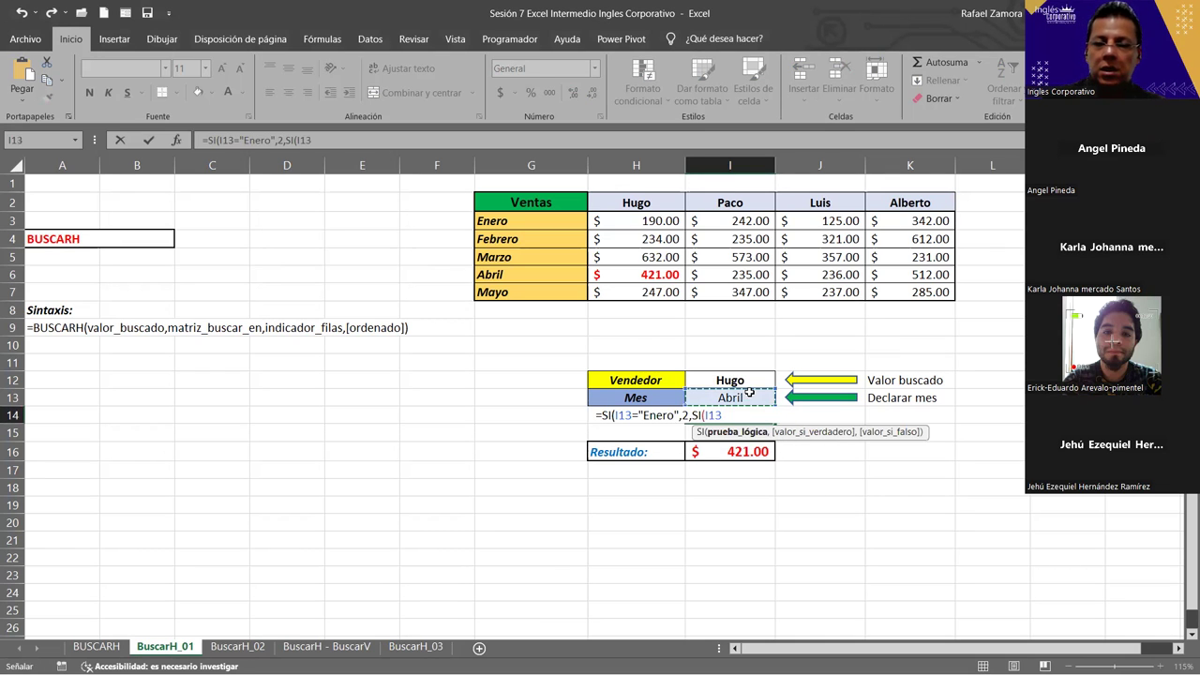
{"action": "type", "text": "="}
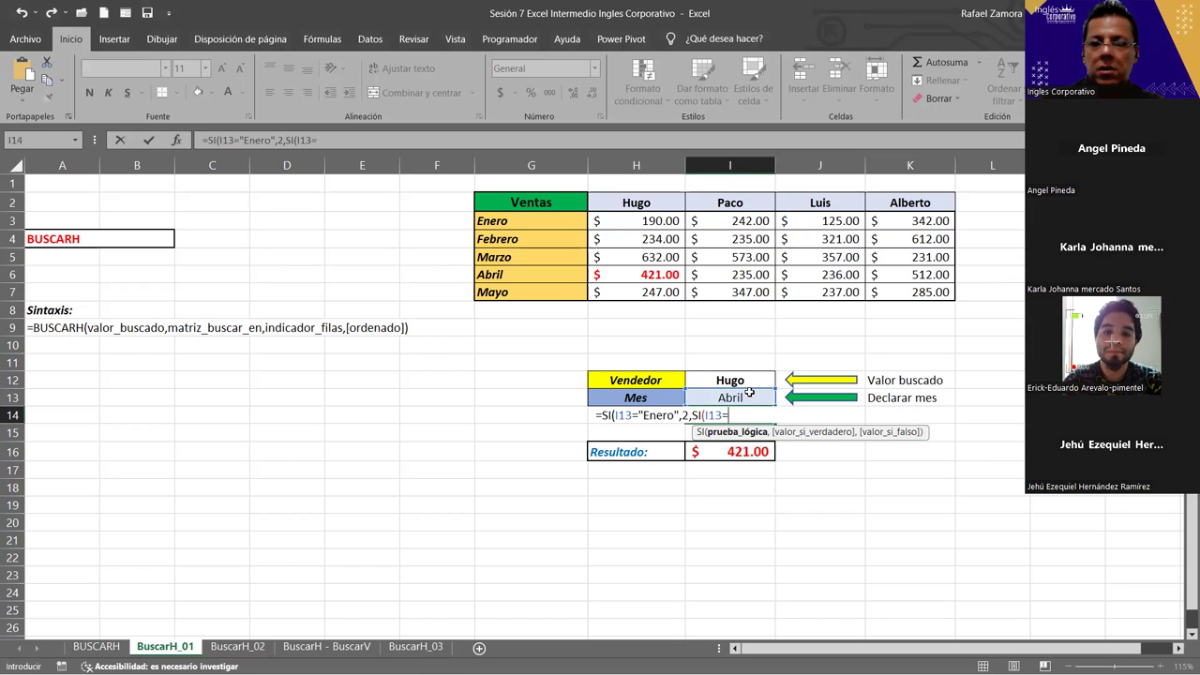
{"action": "type", "text": "\"Febrero\","}
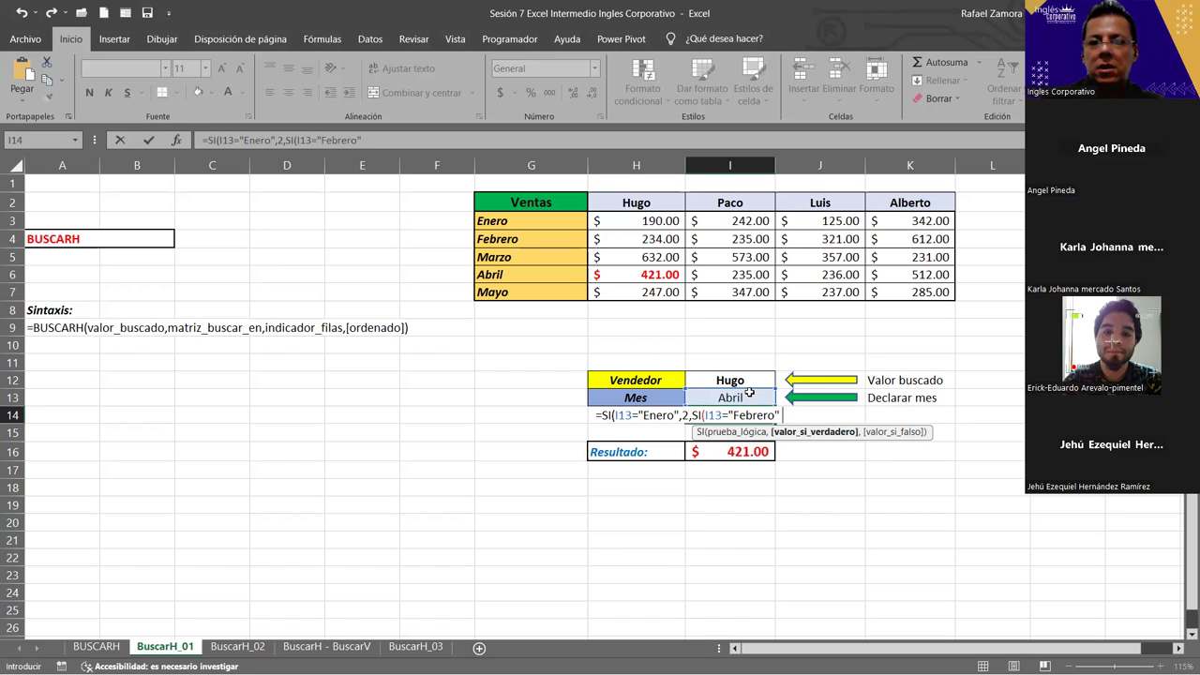
{"action": "type", "text": "3,"}
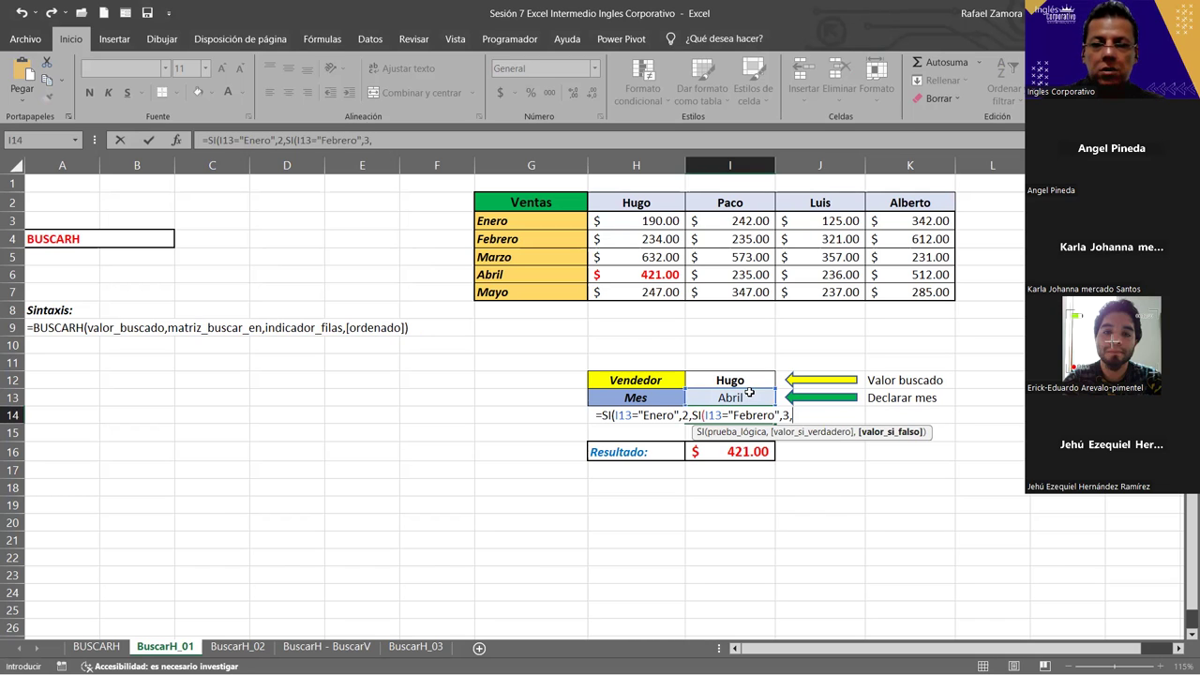
{"action": "type", "text": "si"}
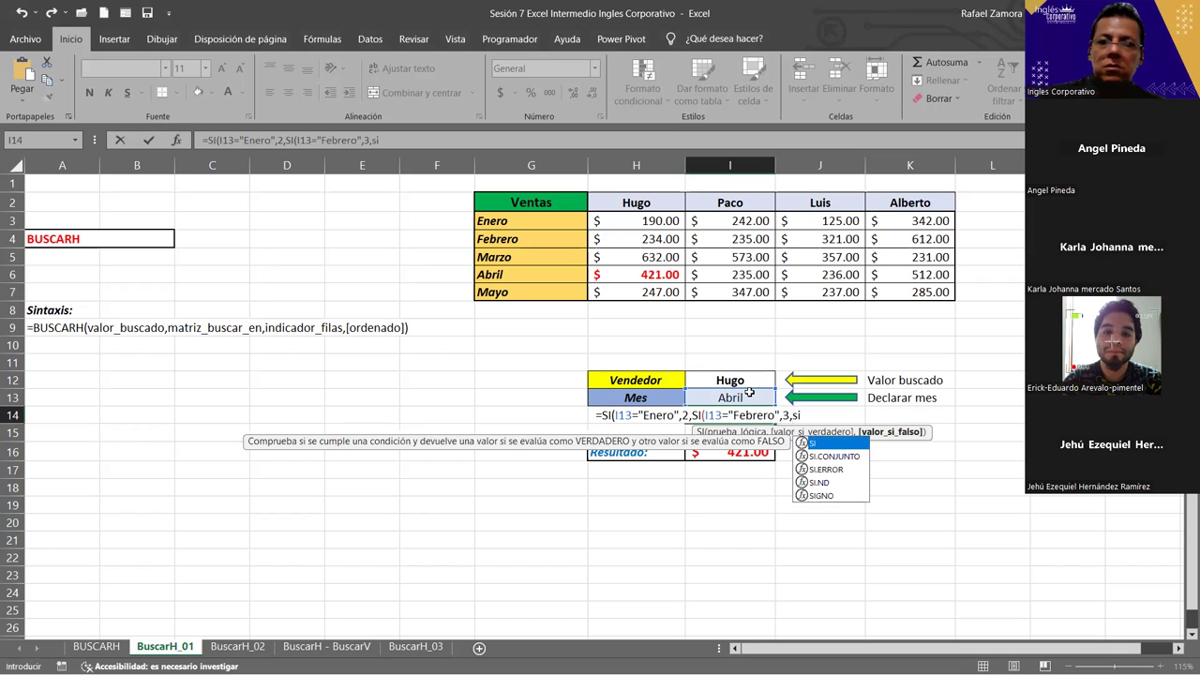
{"action": "key", "text": "Tab"}
{"action": "left_click", "coordinate": [749, 393]}
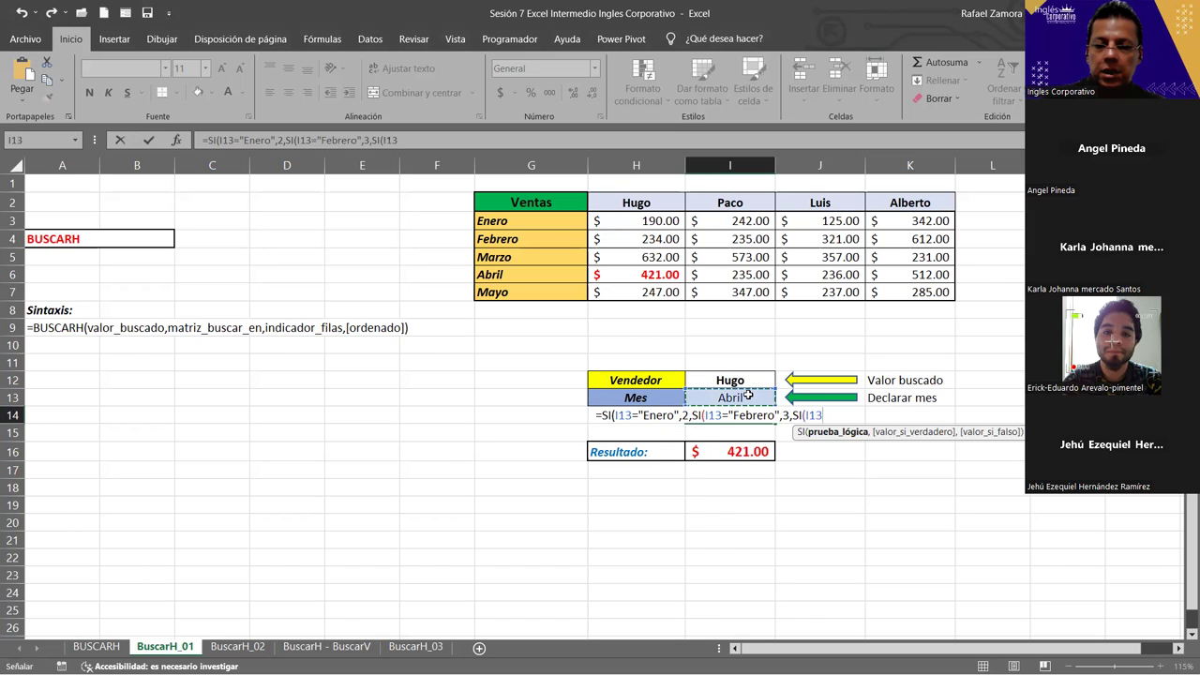
{"action": "type", "text": "="}
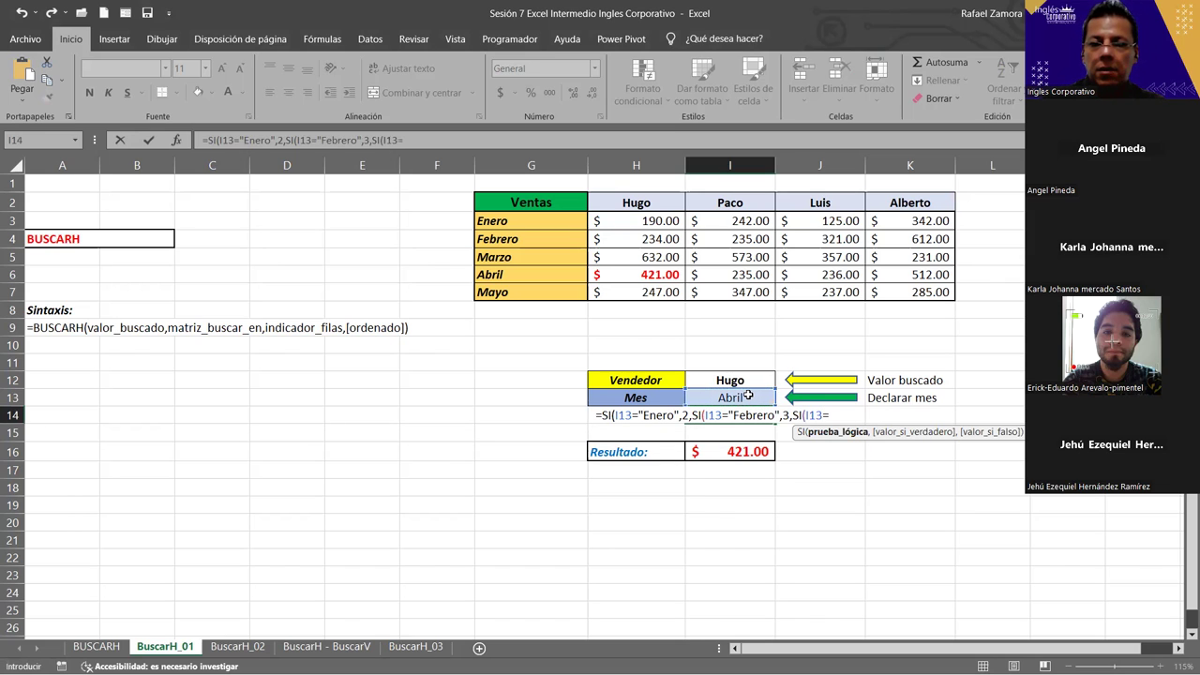
{"action": "type", "text": "\"Marzo\""}
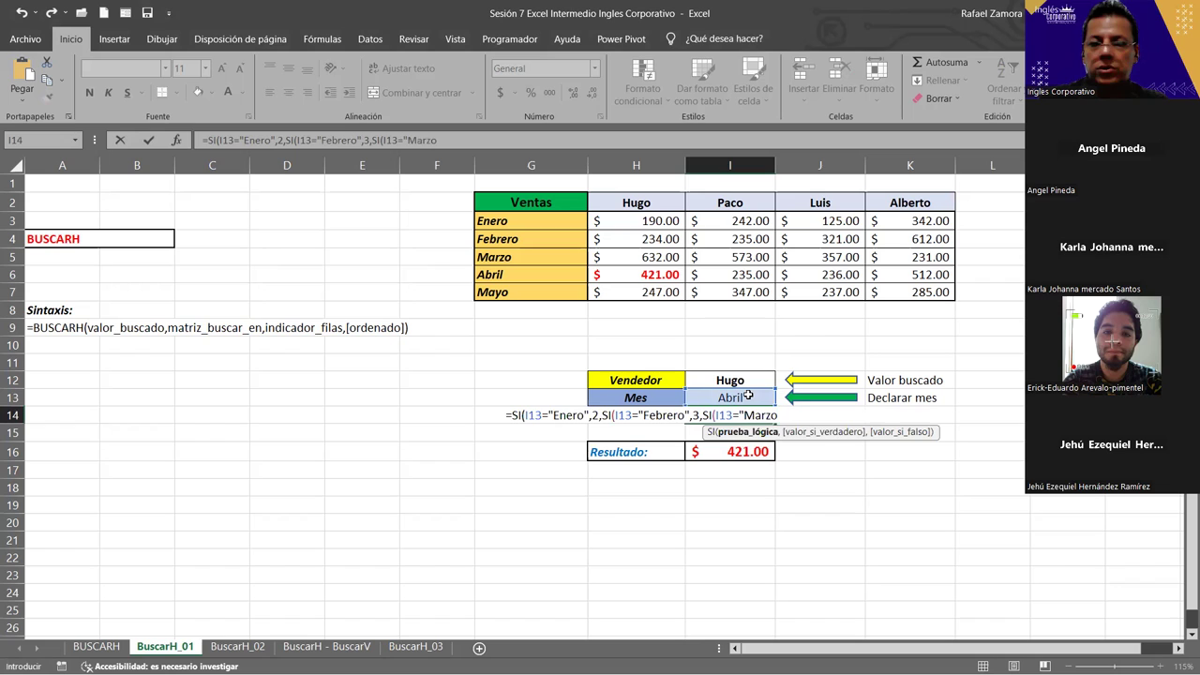
{"action": "type", "text": ","}
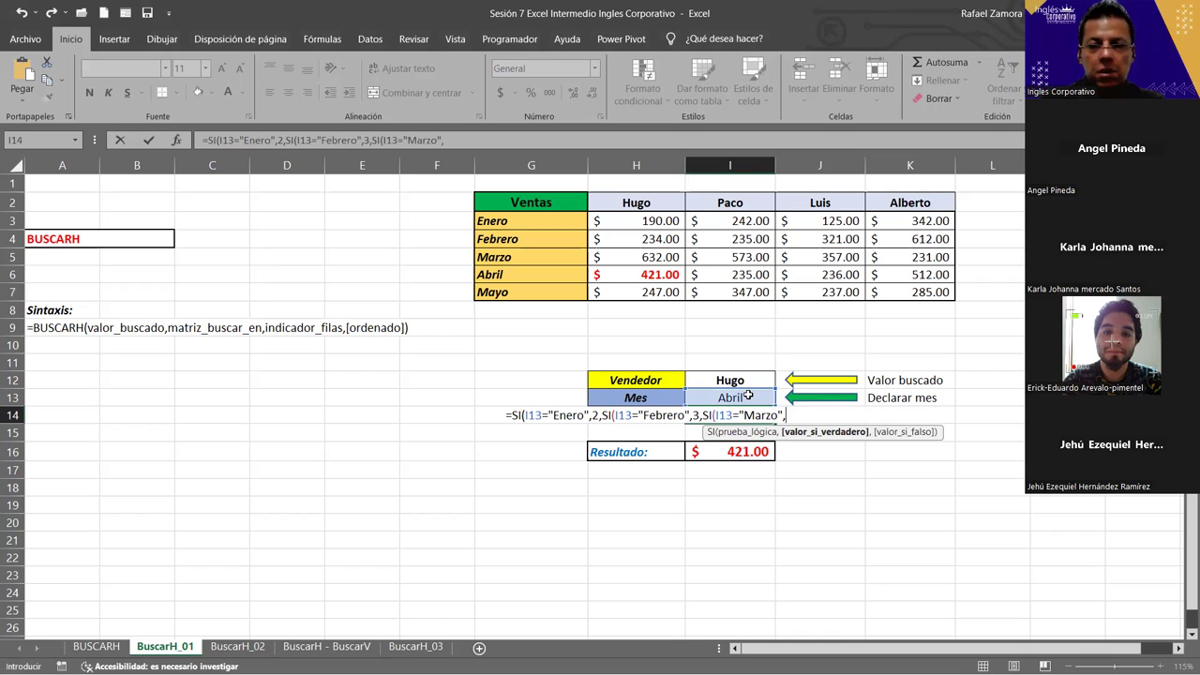
{"action": "type", "text": "SI("}
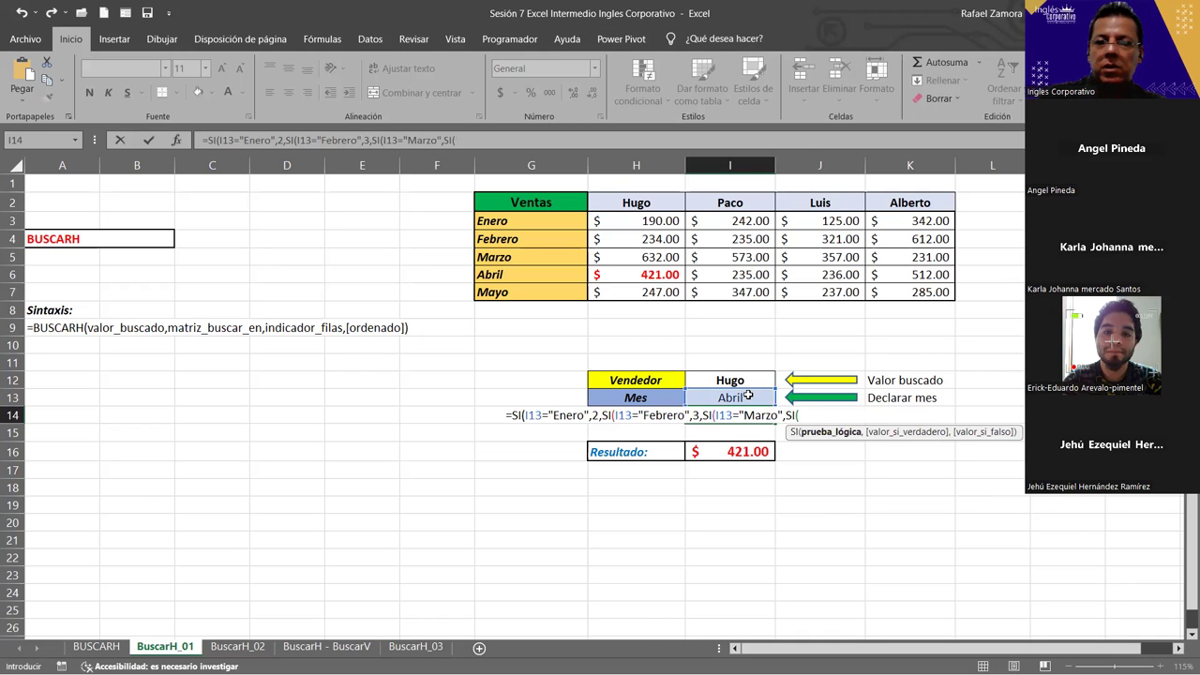
{"action": "key", "text": "BackSpace"}
{"action": "key", "text": "BackSpace"}
{"action": "key", "text": "BackSpace"}
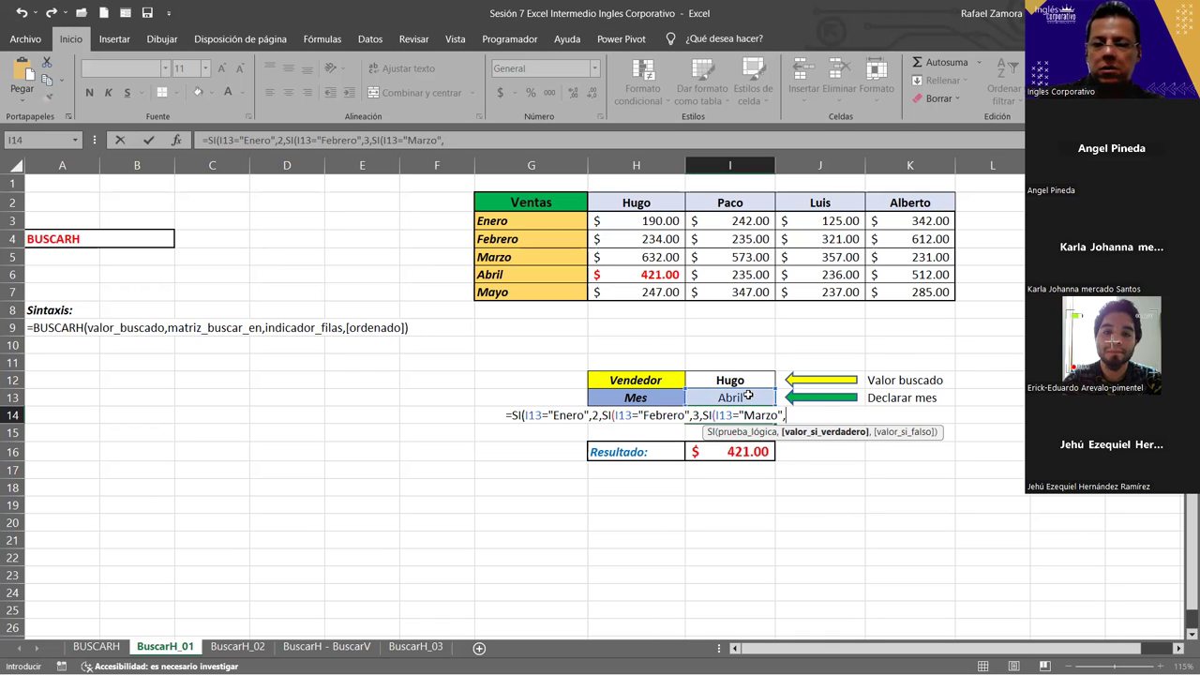
{"action": "type", "text": "4,"}
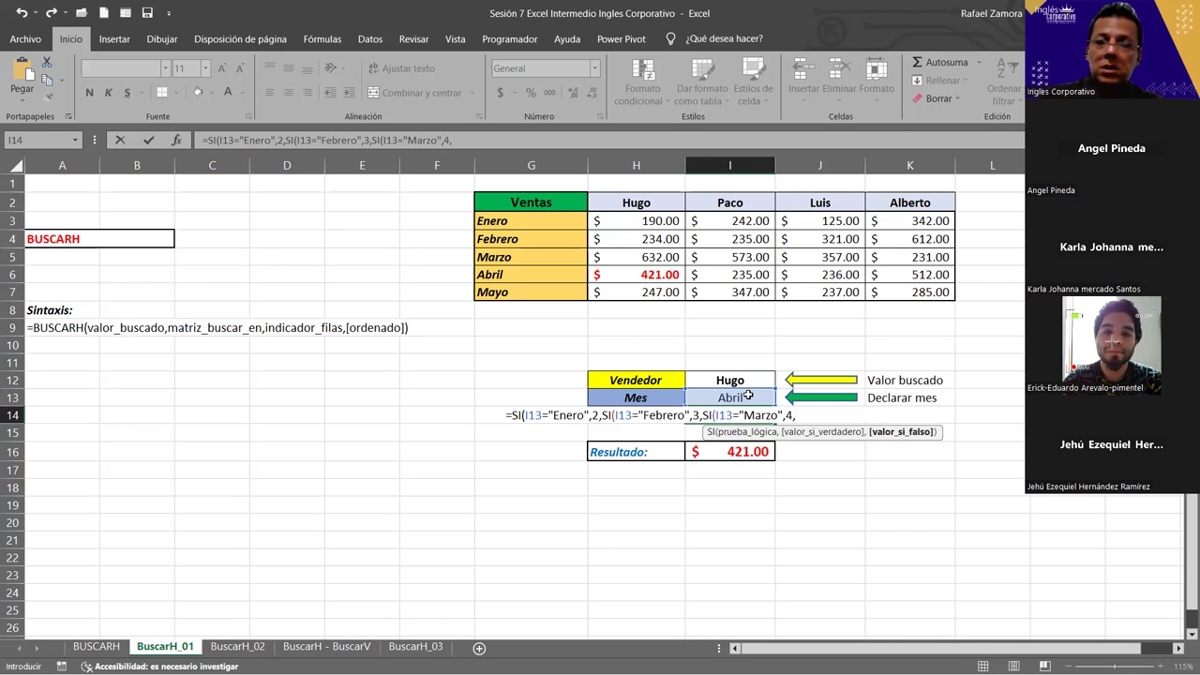
{"action": "type", "text": "SI("}
- Finish with Abril returning 5, else 6, and close all parentheses so I14 shows 5
{"action": "left_click", "coordinate": [762, 398]}
{"action": "type", "text": "="}
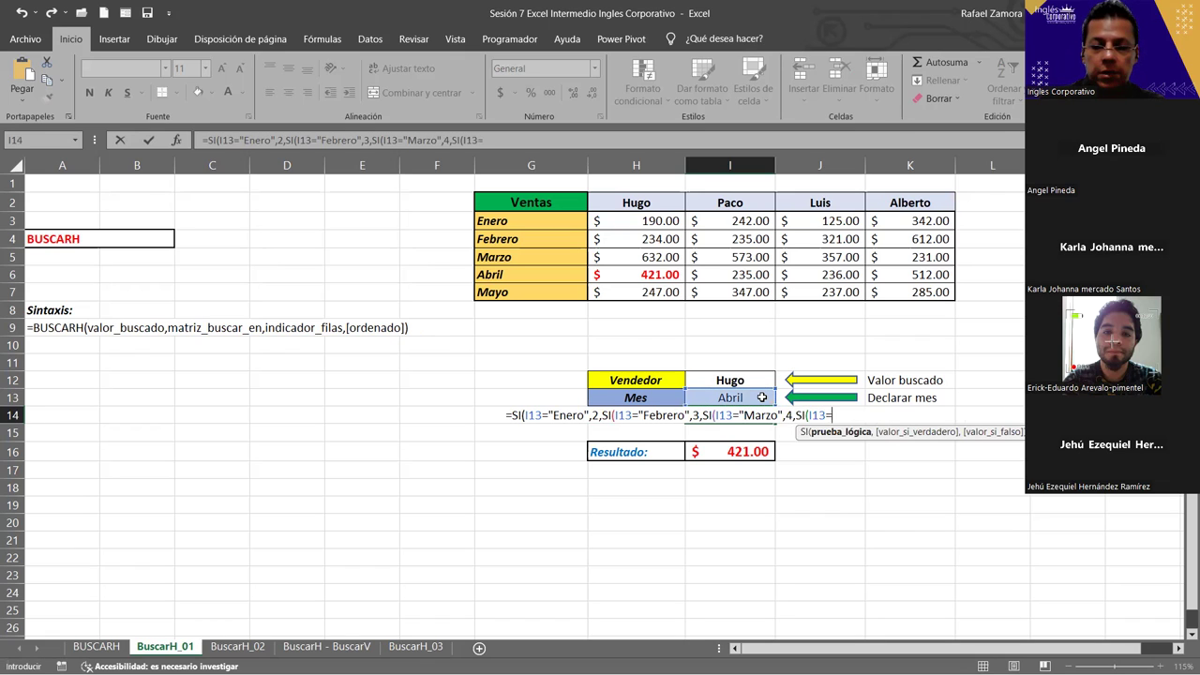
{"action": "type", "text": "\"AAbr"}
{"action": "key", "text": "BackSpace"}
{"action": "type", "text": "il\""}
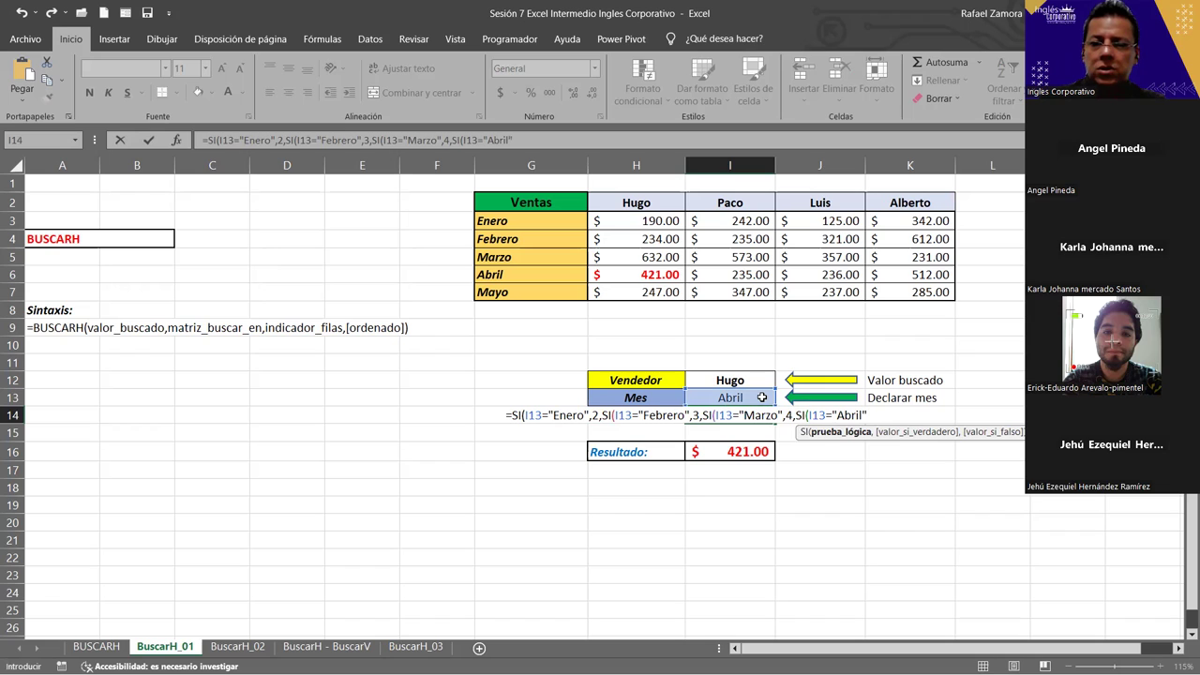
{"action": "type", "text": ","}
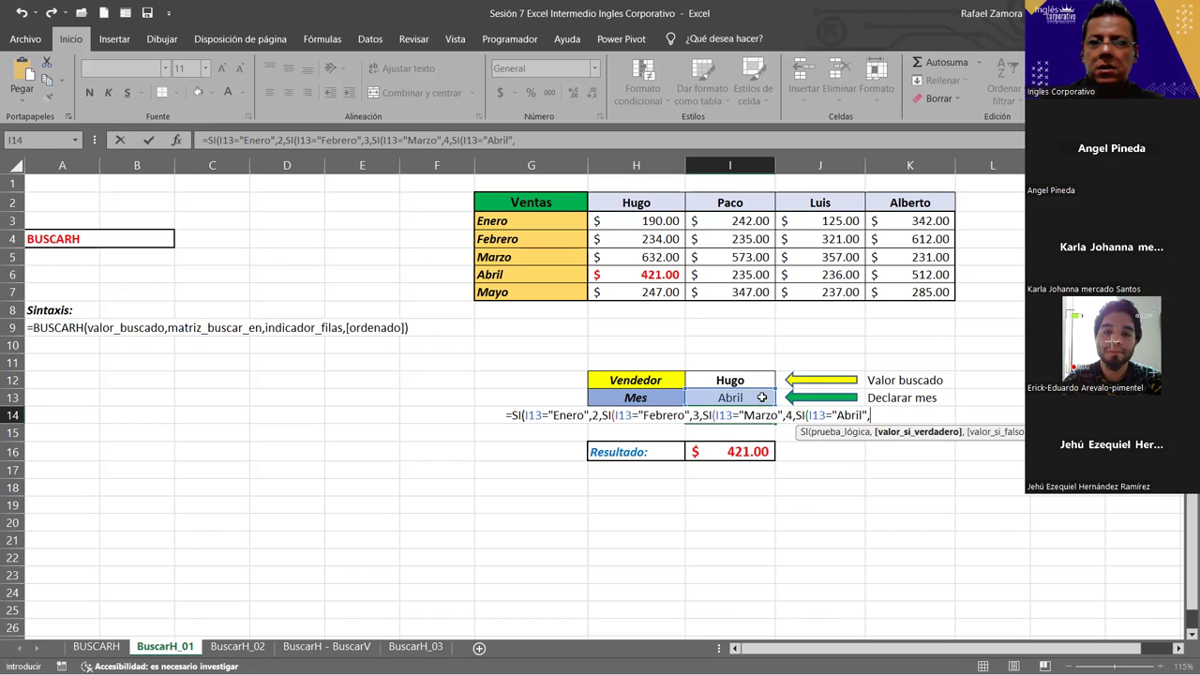
{"action": "type", "text": "5"}
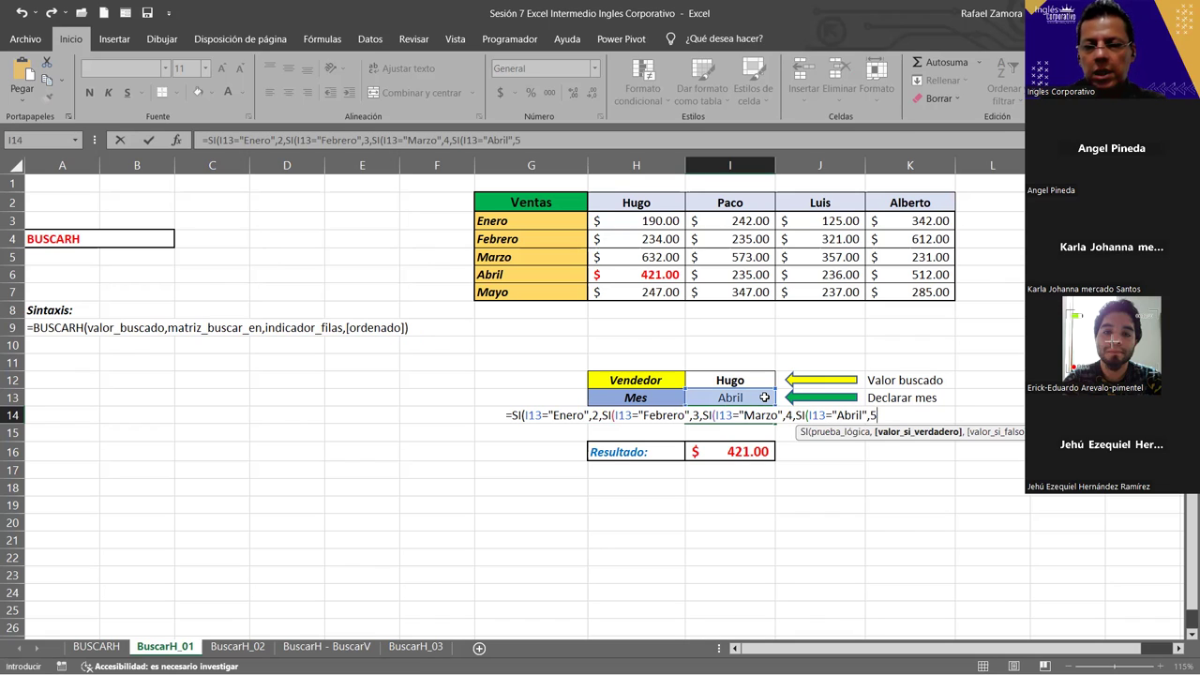
{"action": "type", "text": ","}
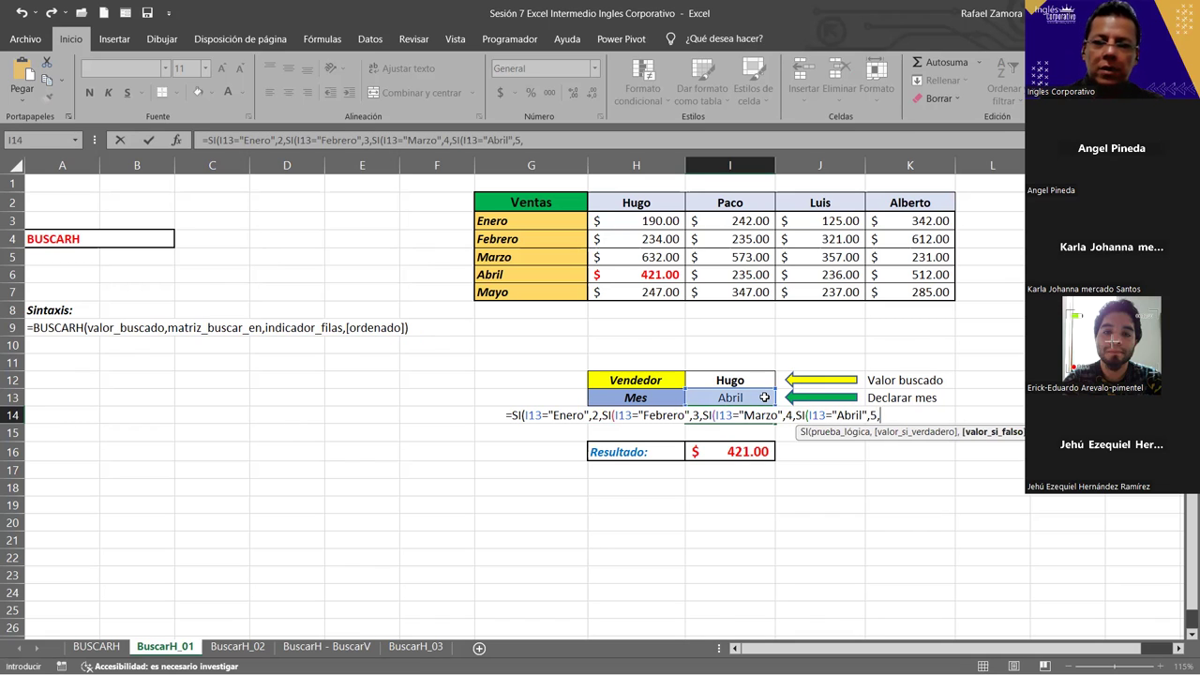
{"action": "type", "text": "6"}
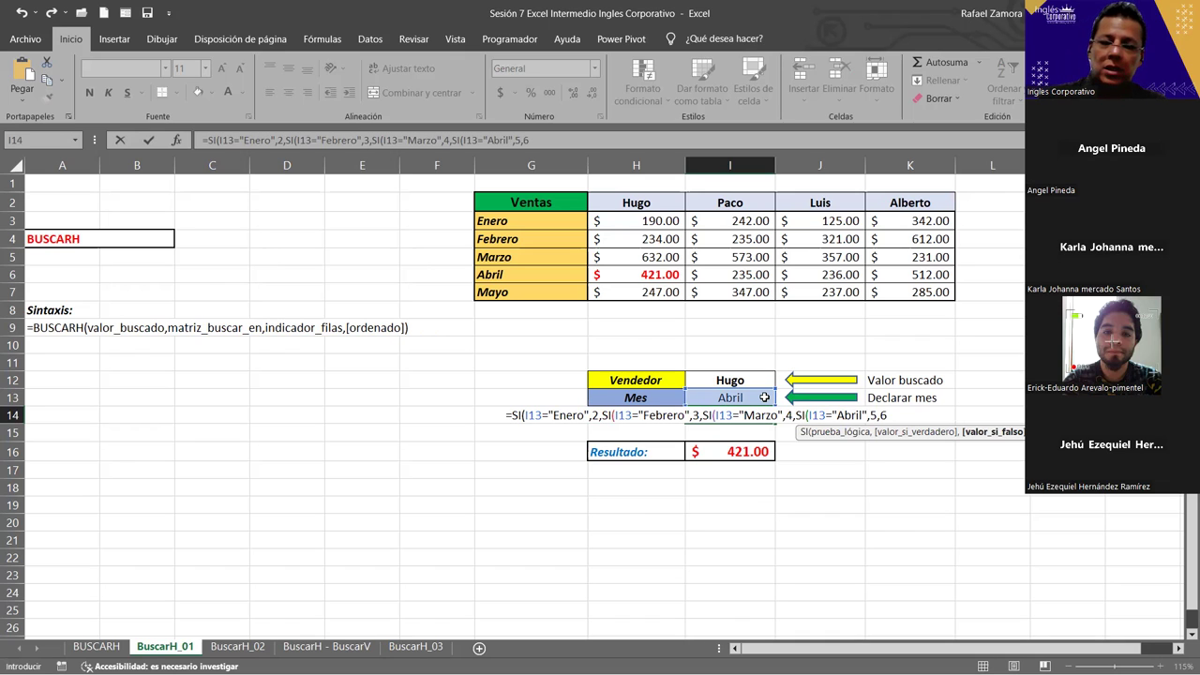
{"action": "type", "text": ")"}
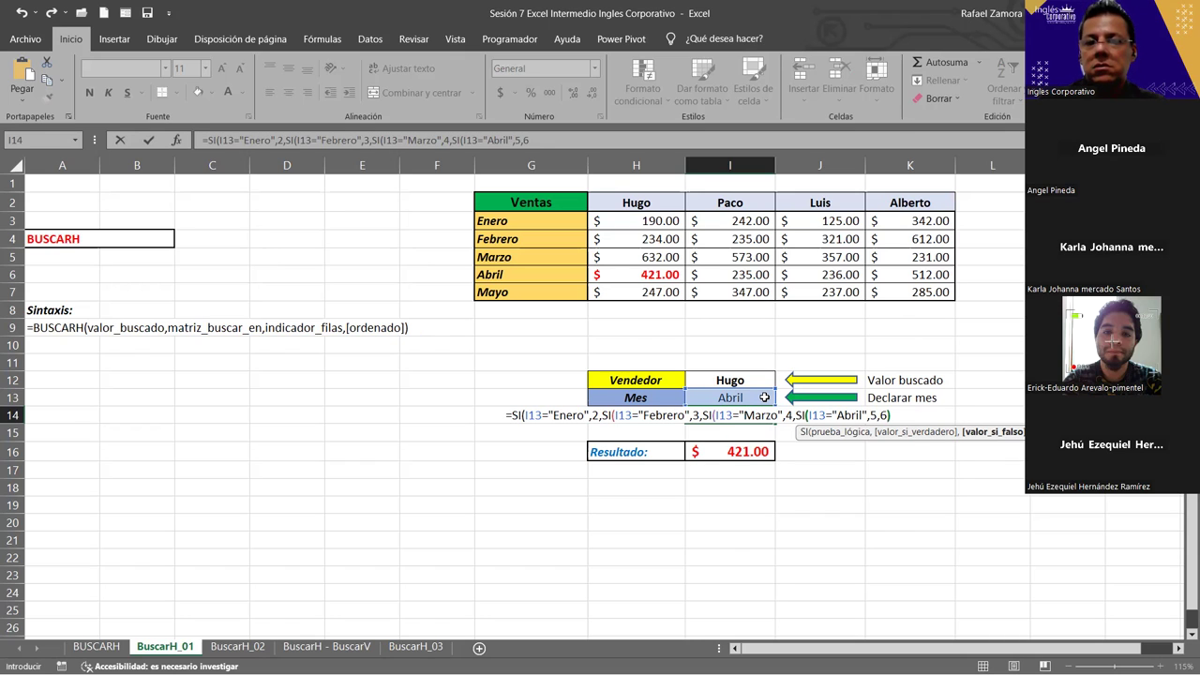
{"action": "type", "text": ")))"}
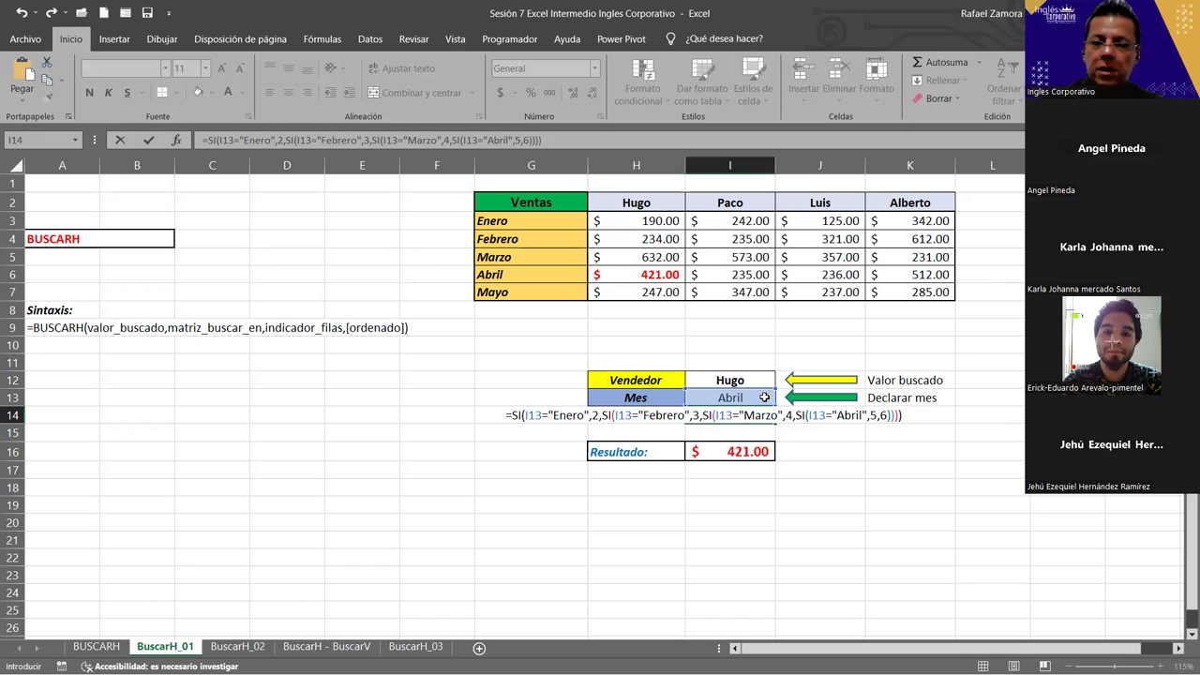
{"action": "key", "text": "Return"}
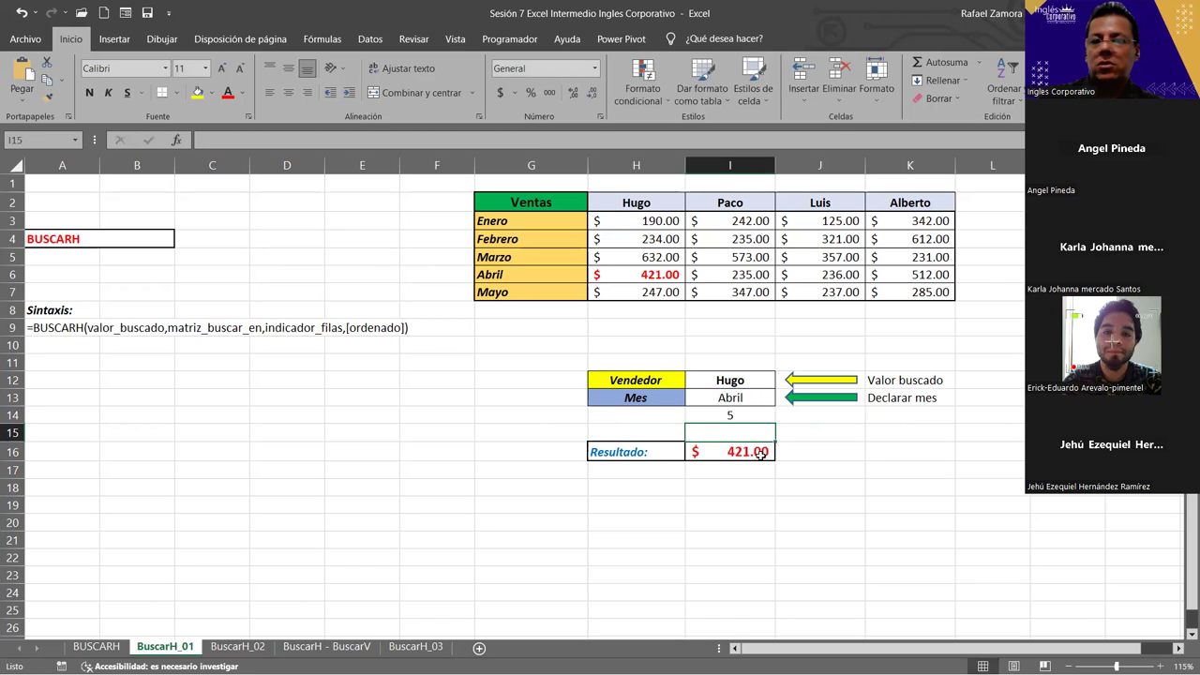
- Open I16's BUSCARH formula and select its fixed row number 5
{"action": "left_click", "coordinate": [758, 448]}
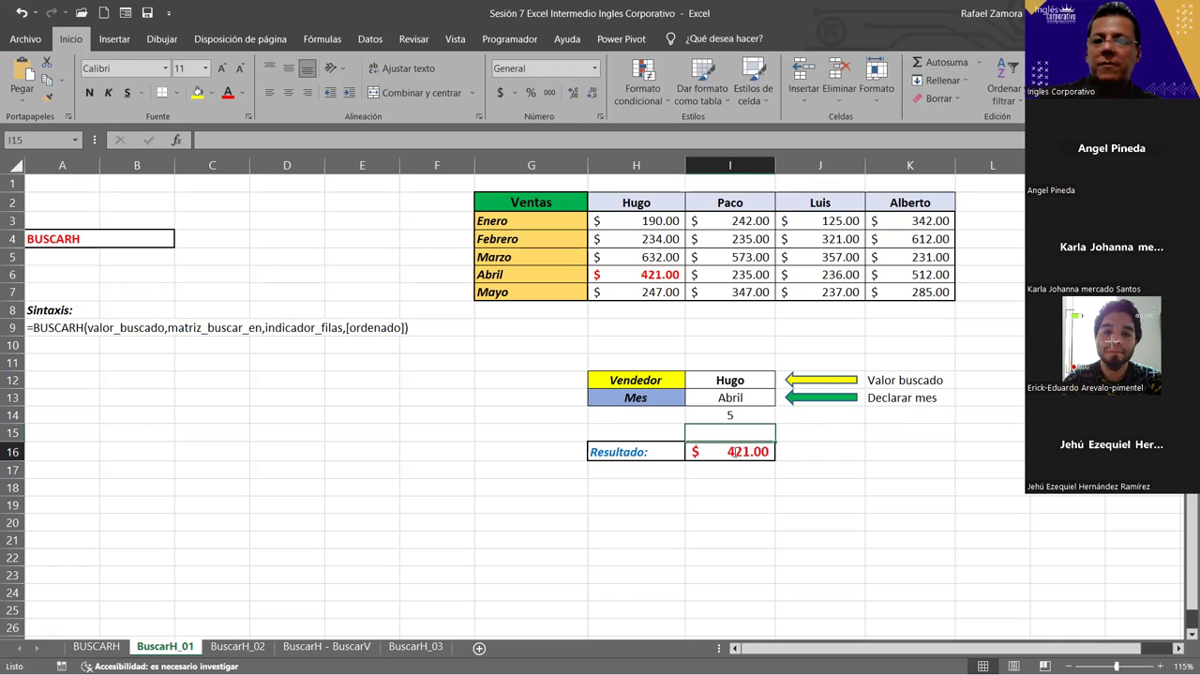
{"action": "double_click", "coordinate": [734, 453]}
{"action": "double_click", "coordinate": [730, 452]}
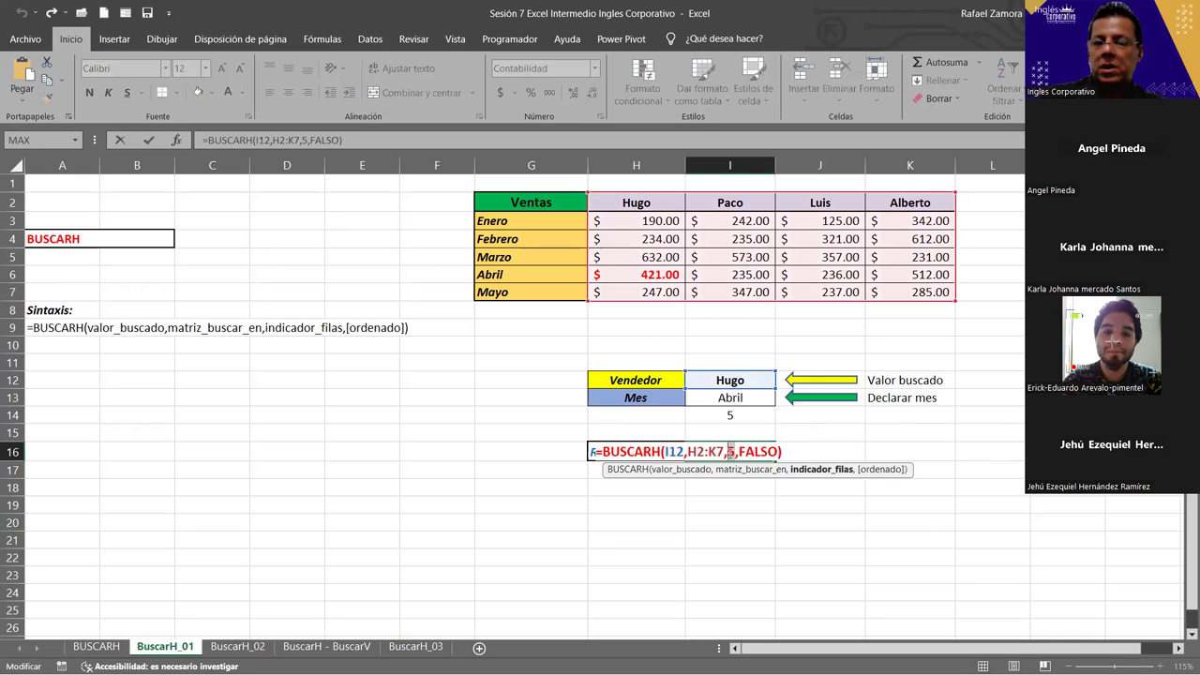
- Replace the hard-coded 5 in the I16 lookup with a reference to I14
{"action": "key", "text": "Delete"}
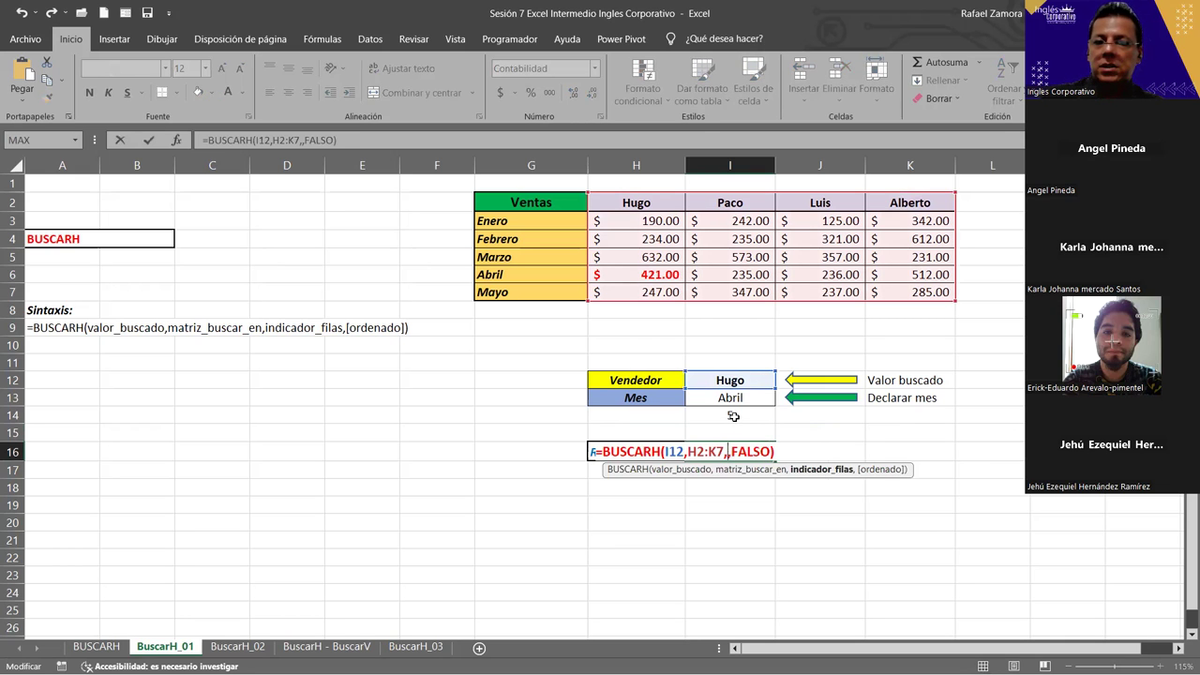
{"action": "left_click", "coordinate": [733, 416]}
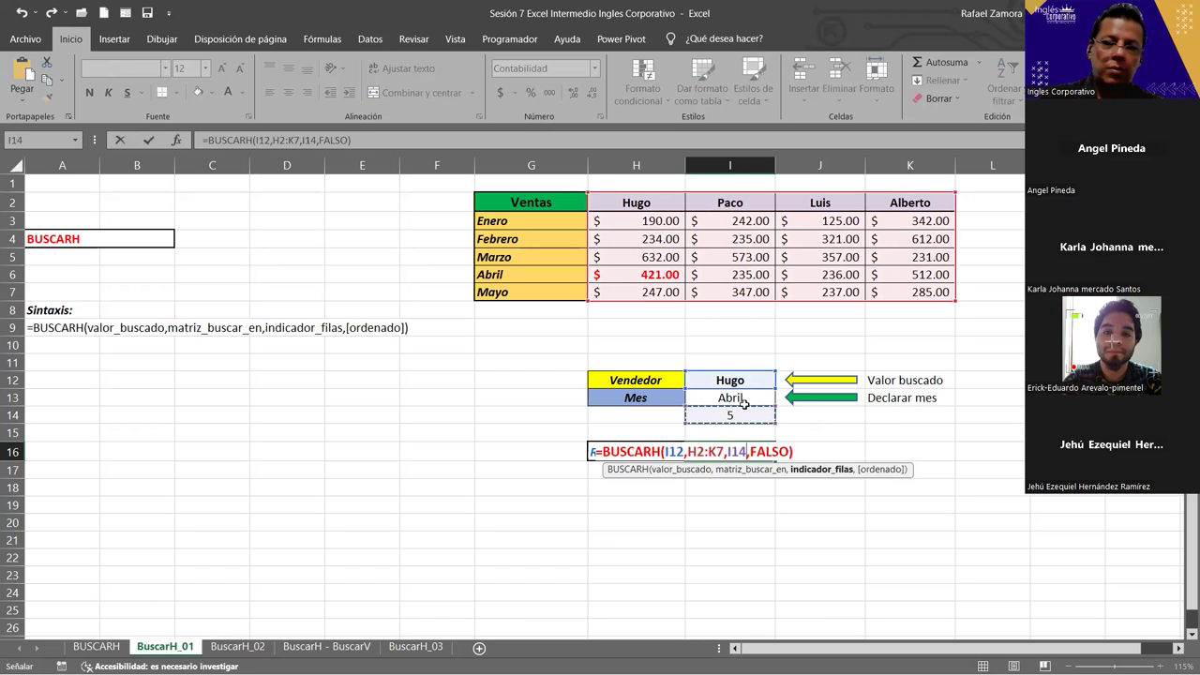
{"action": "key", "text": "Return"}
- Choose Enero, then Marzo in I13 so the lookup returns $632.00
{"action": "left_click", "coordinate": [764, 400]}
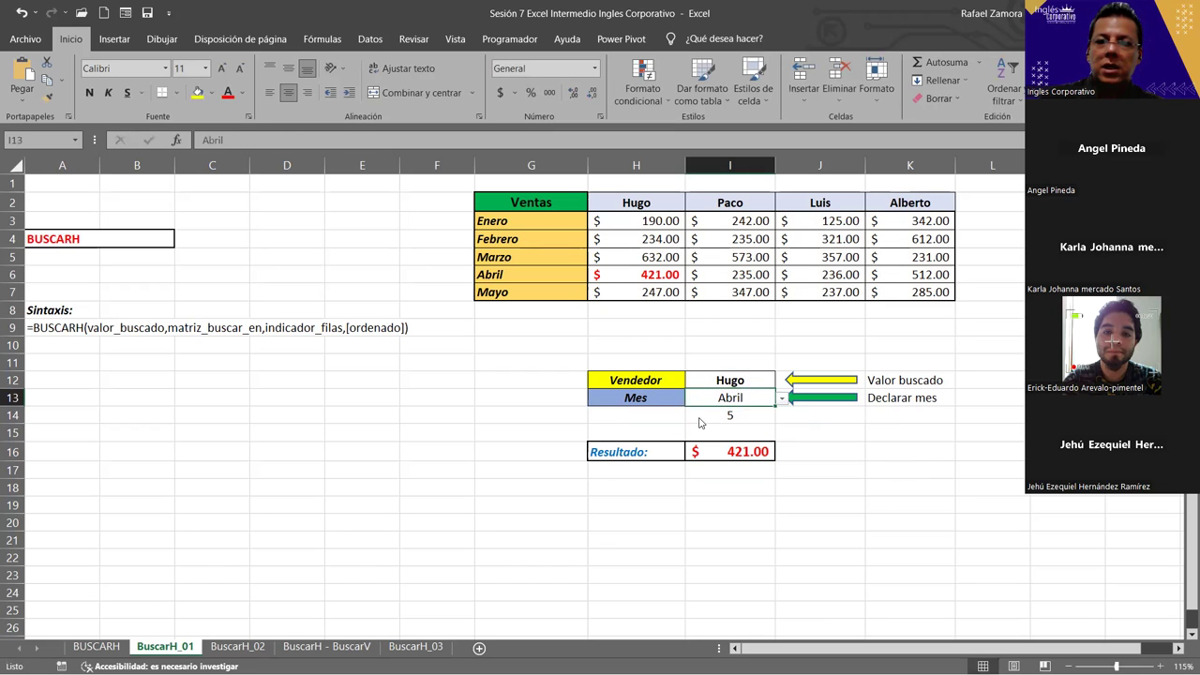
{"action": "key", "text": "alt+Down"}
{"action": "key", "text": "Return"}
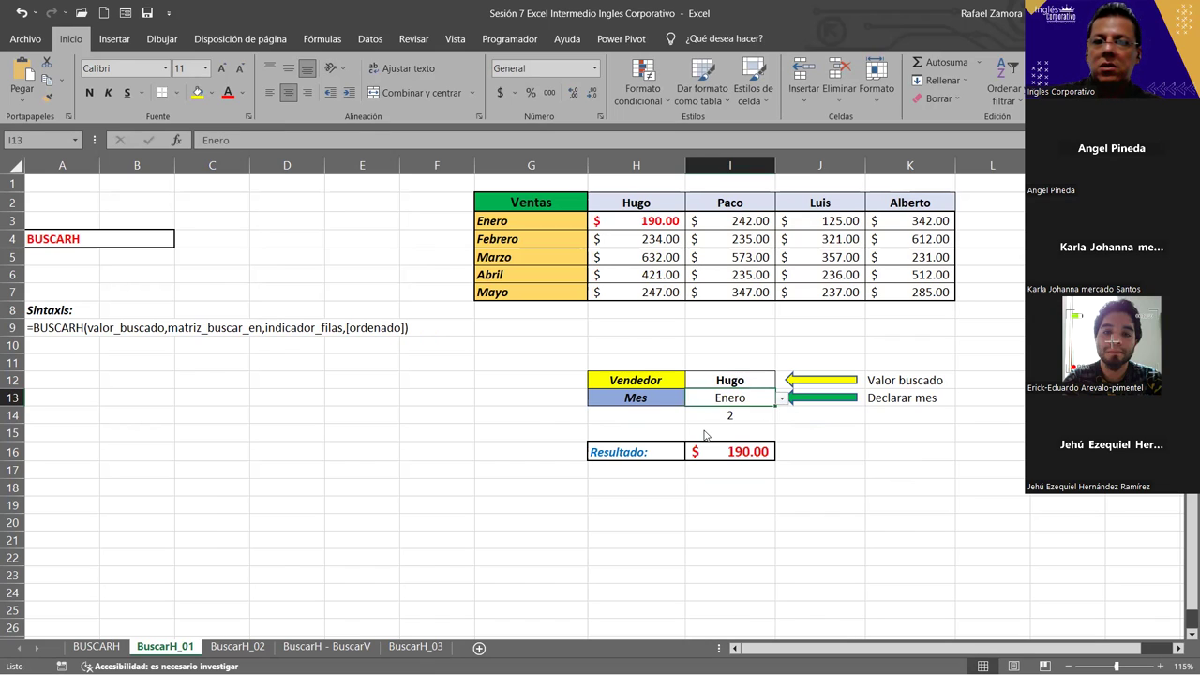
{"action": "key", "text": "alt+Down"}
{"action": "key", "text": "Down"}
{"action": "key", "text": "Down"}
{"action": "key", "text": "Return"}
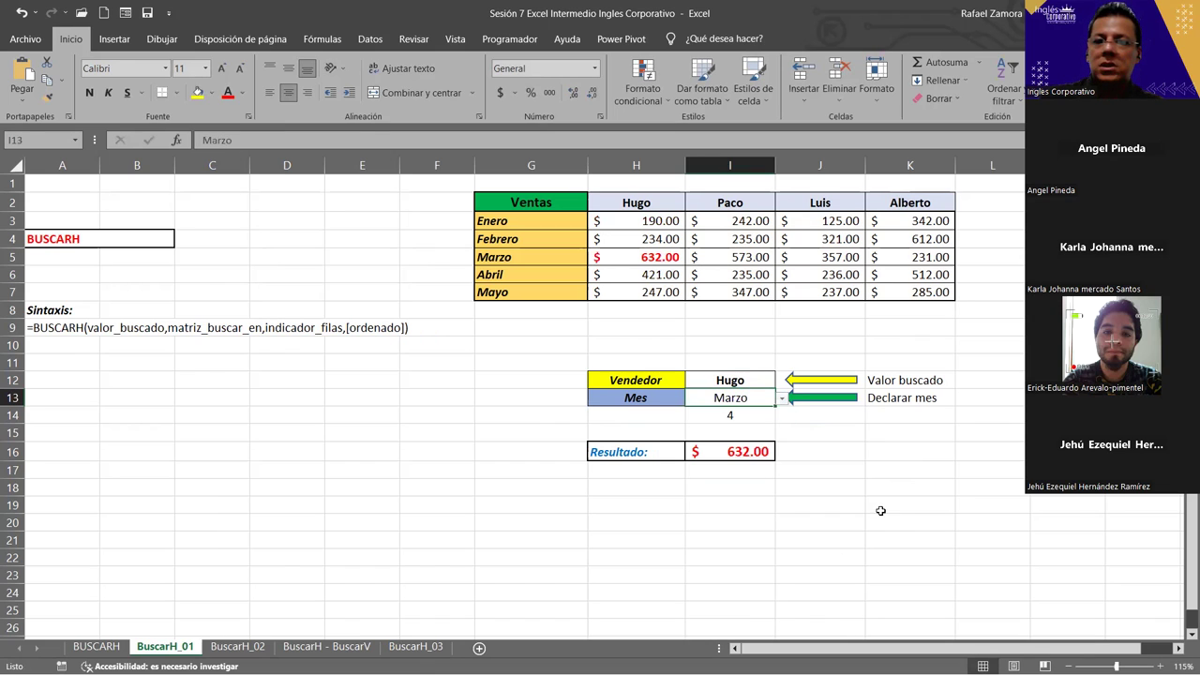
{"action": "left_click", "coordinate": [754, 414]}
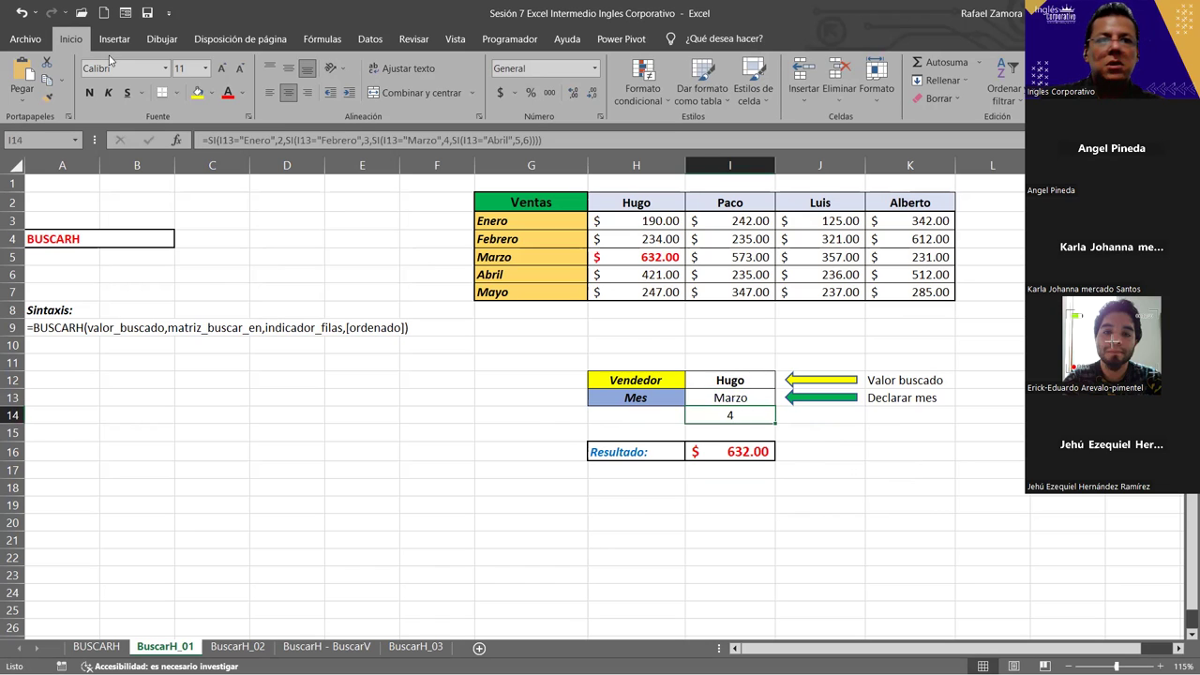
- Set I14's font colour to white to hide the helper row number
{"action": "left_click", "coordinate": [243, 94]}
{"action": "left_click", "coordinate": [226, 150]}
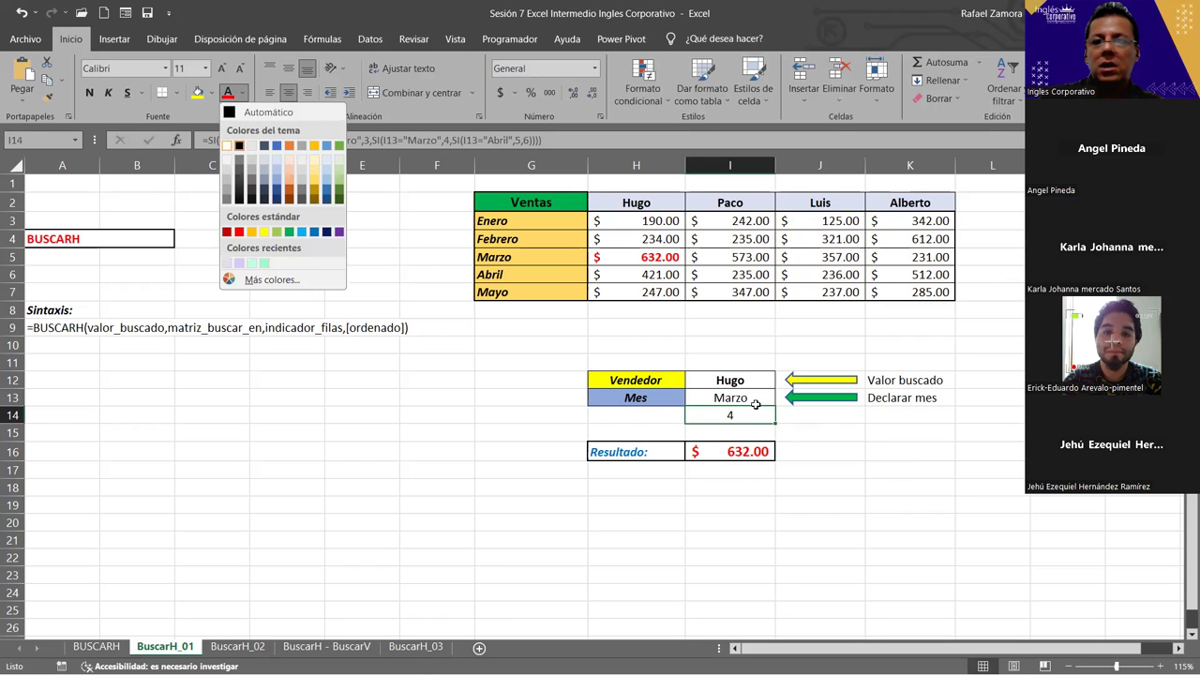
{"action": "left_click", "coordinate": [756, 403]}
- Choose Mayo as the month and Paco as the seller, giving $347.00
{"action": "left_click", "coordinate": [781, 398]}
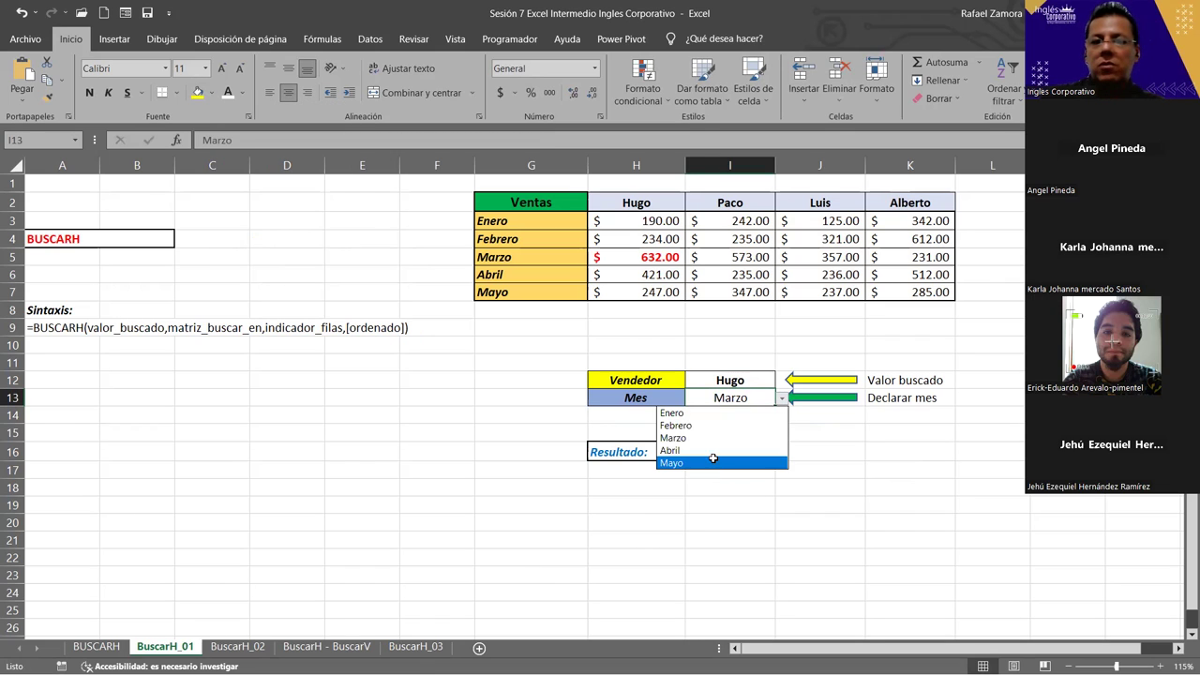
{"action": "left_click", "coordinate": [717, 461]}
{"action": "left_click", "coordinate": [764, 381]}
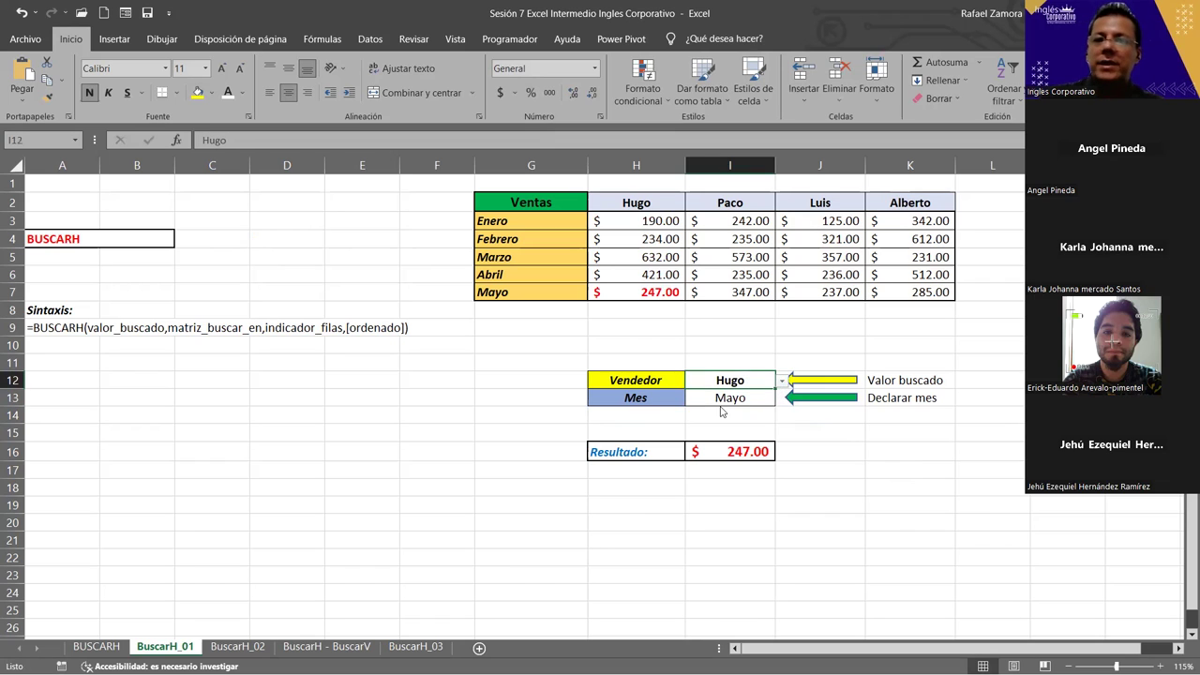
{"action": "left_click", "coordinate": [781, 380]}
{"action": "key", "text": "Return"}
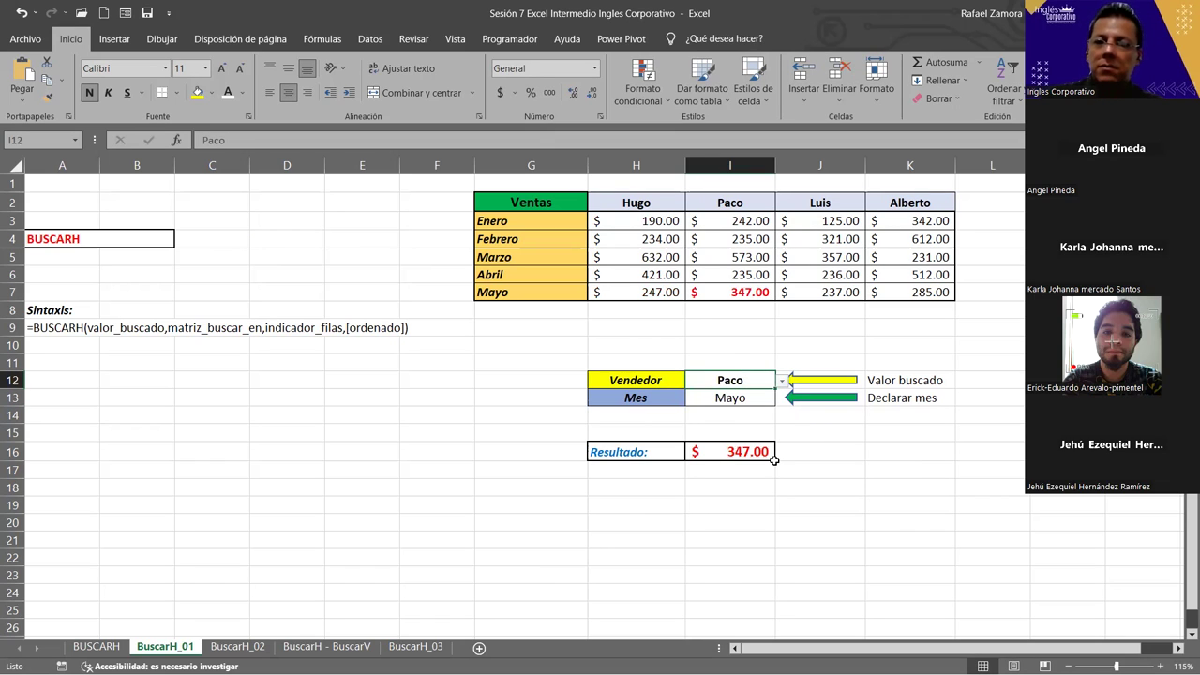
{"action": "left_click", "coordinate": [764, 398]}
{"action": "left_click", "coordinate": [755, 414]}
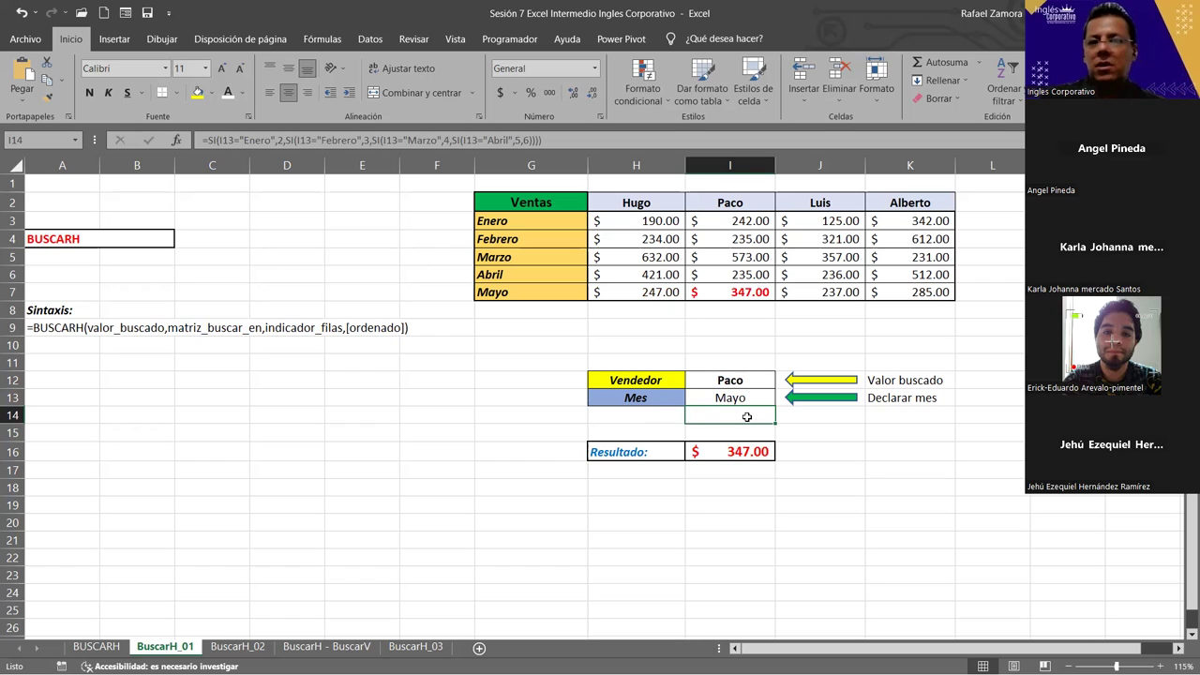
- Copy the nested SI month-to-row expression from helper cell I14
{"action": "double_click", "coordinate": [746, 416]}
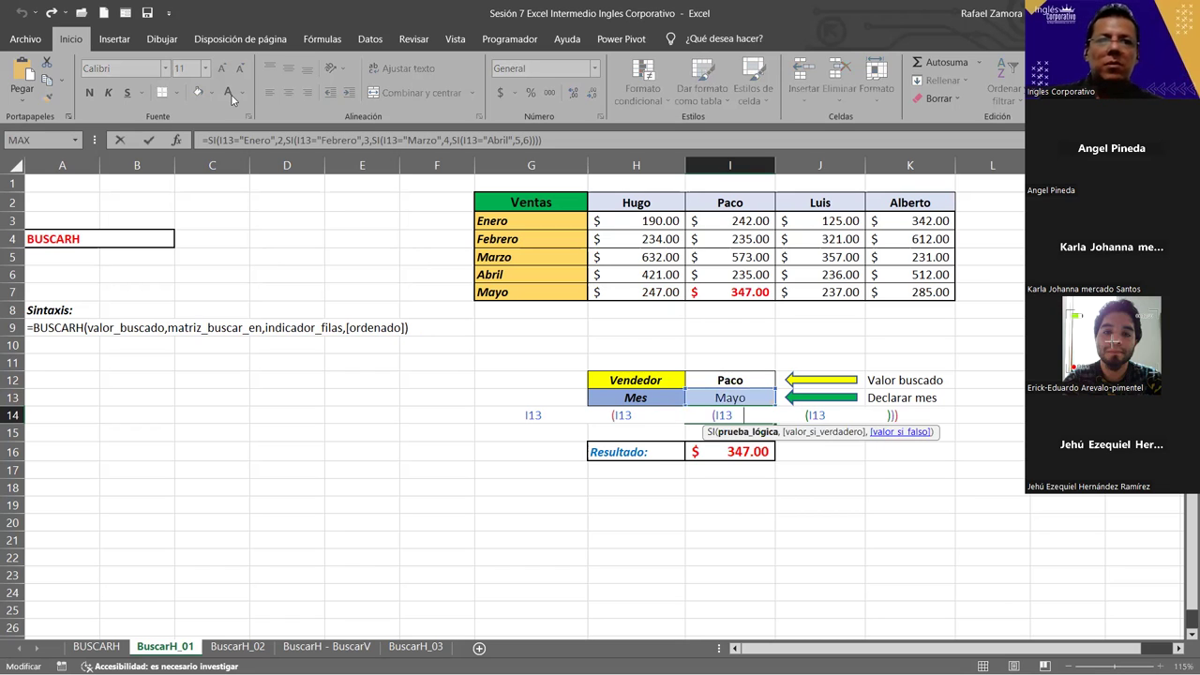
{"action": "key", "text": "Escape"}
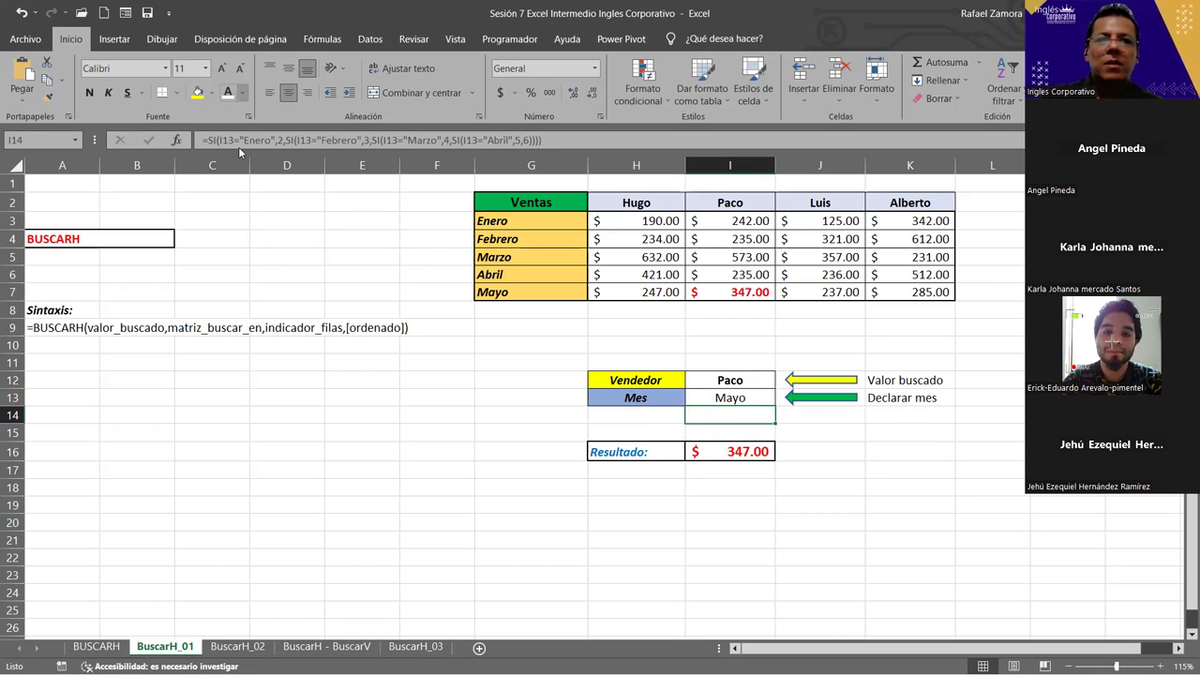
{"action": "left_click", "coordinate": [748, 415]}
{"action": "key", "text": "F2"}
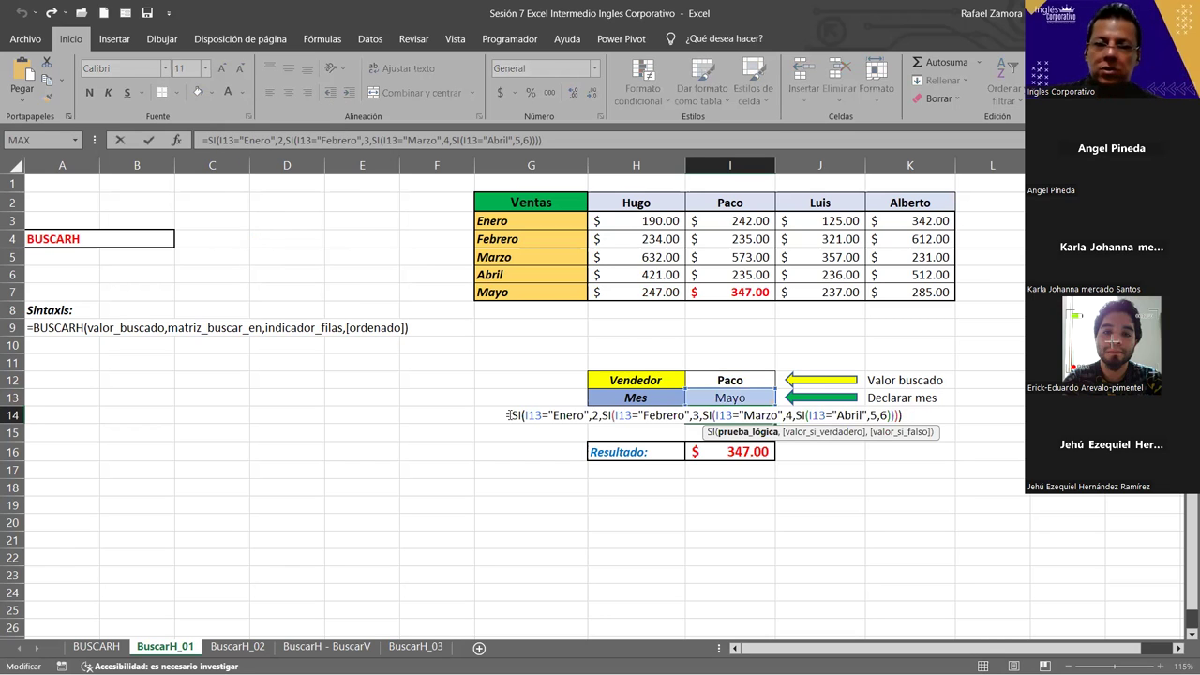
{"action": "left_click", "coordinate": [514, 414]}
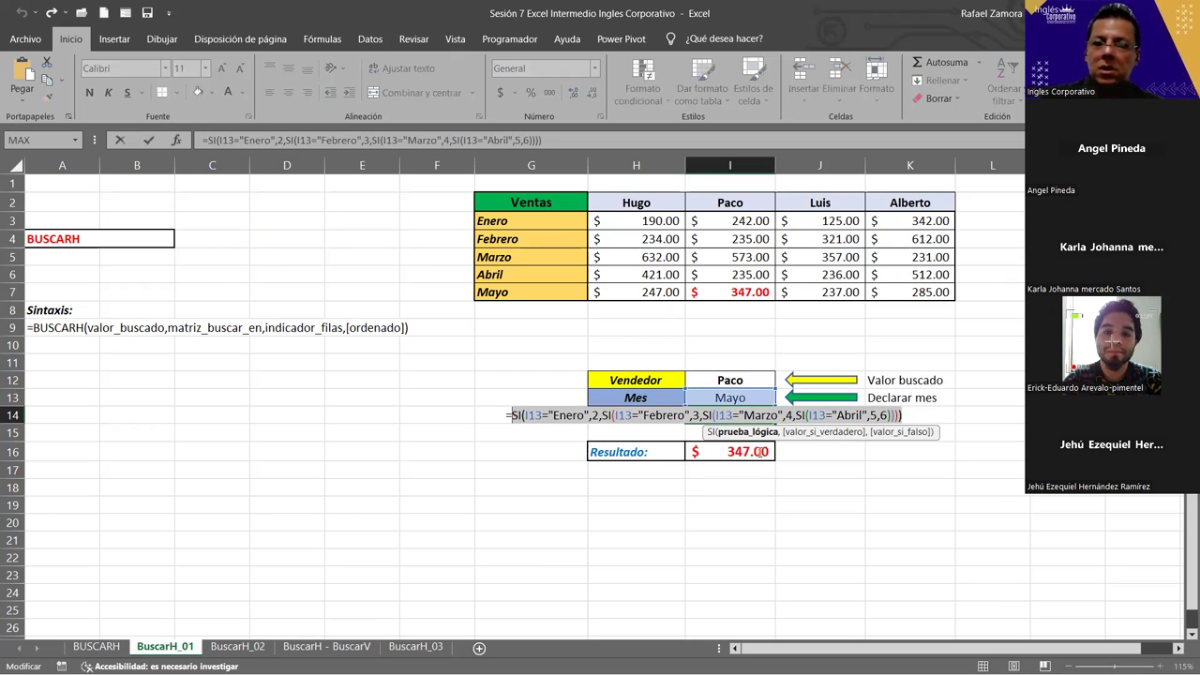
- Paste the SI expression in place of I14 in the I16 BUSCARH formula, then clear I14
{"action": "double_click", "coordinate": [731, 452]}
{"action": "left_click", "coordinate": [731, 452]}
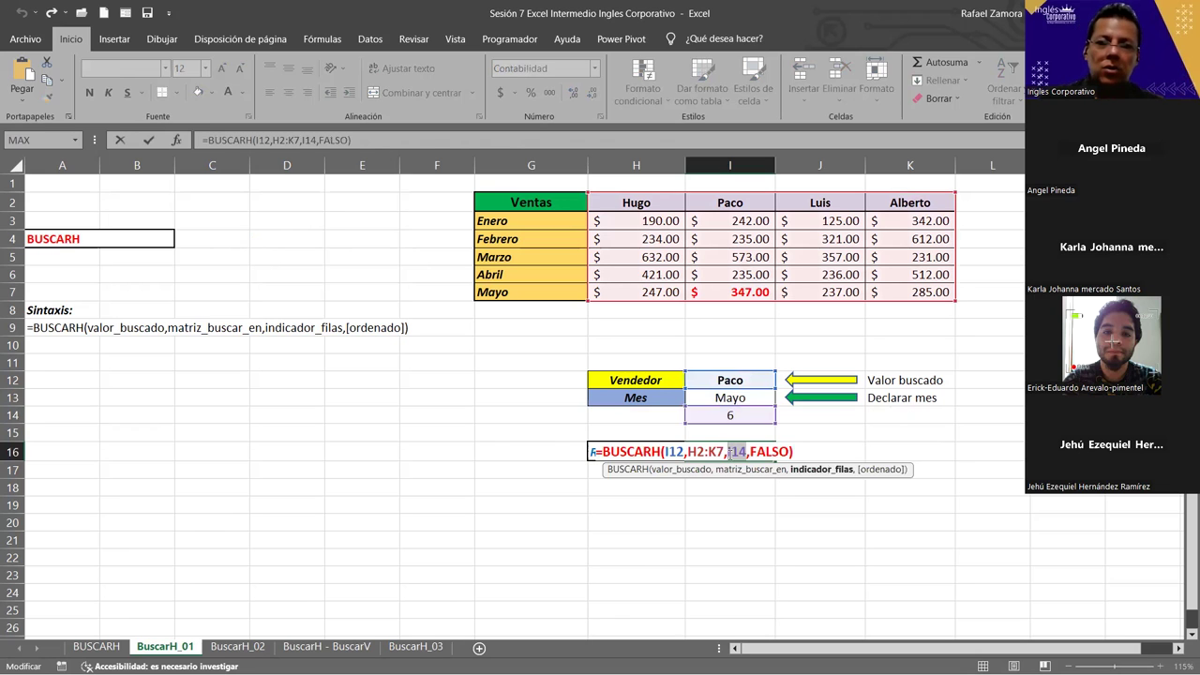
{"action": "type", "text": "SI(I13=\"Enero\",2,SI(I13=\"Febrero\",3,SI(I13=\"Marzo\",4,SI(I13=\"Abril\",5,6))))"}
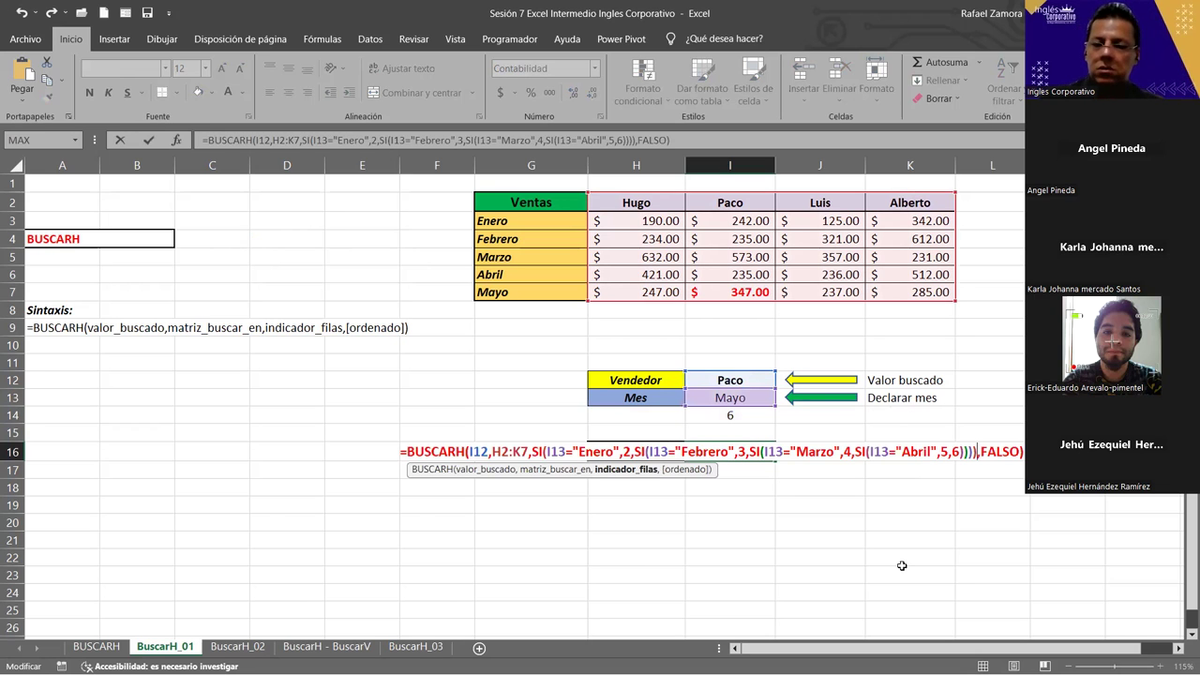
{"action": "key", "text": "Return"}
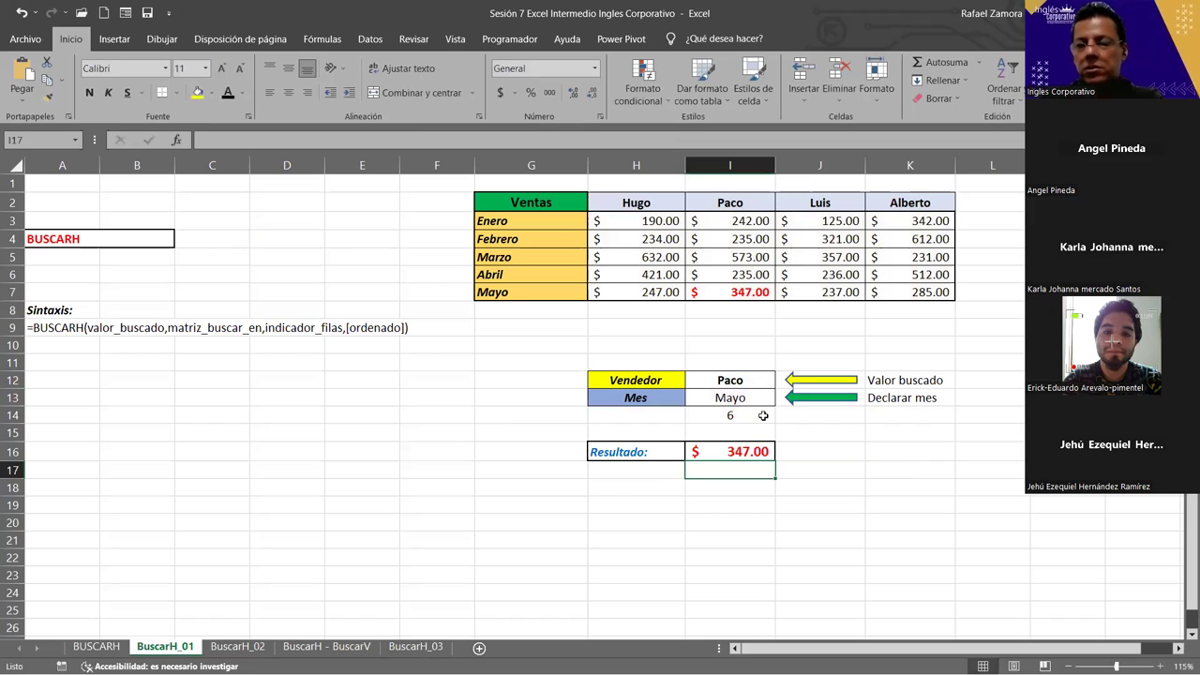
{"action": "left_click", "coordinate": [763, 415]}
{"action": "key", "text": "Delete"}
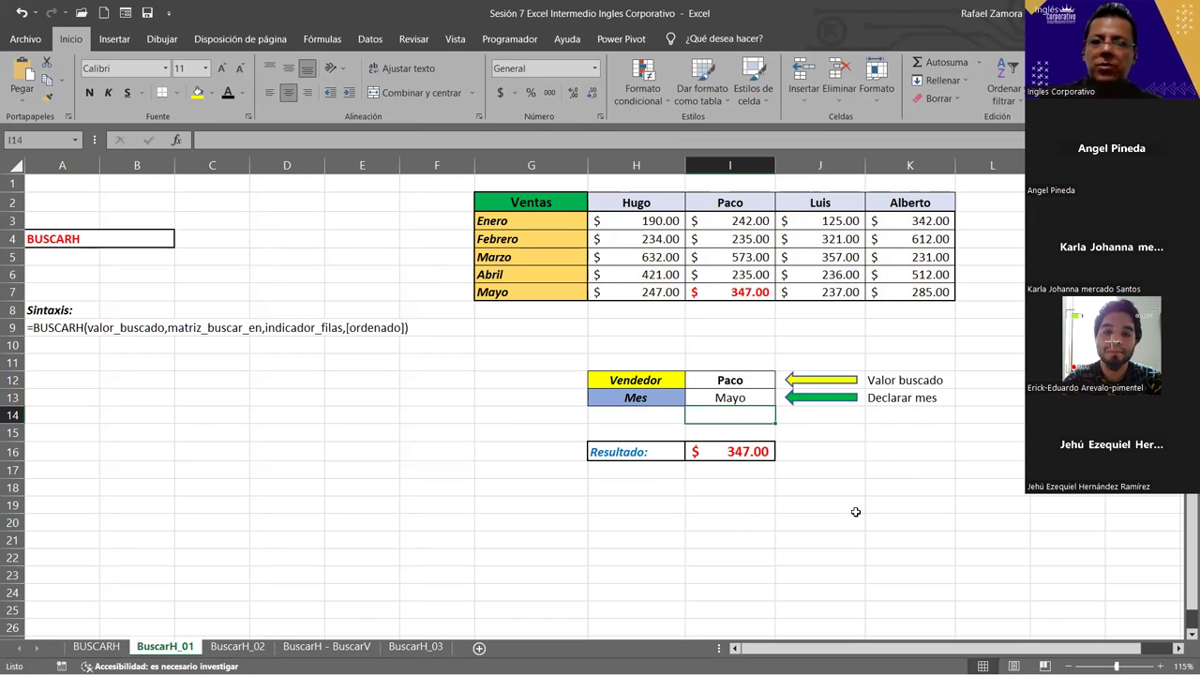
- Test the lookup with Alberto as seller and Enero as month
{"action": "left_click", "coordinate": [771, 388]}
{"action": "left_click", "coordinate": [782, 381]}
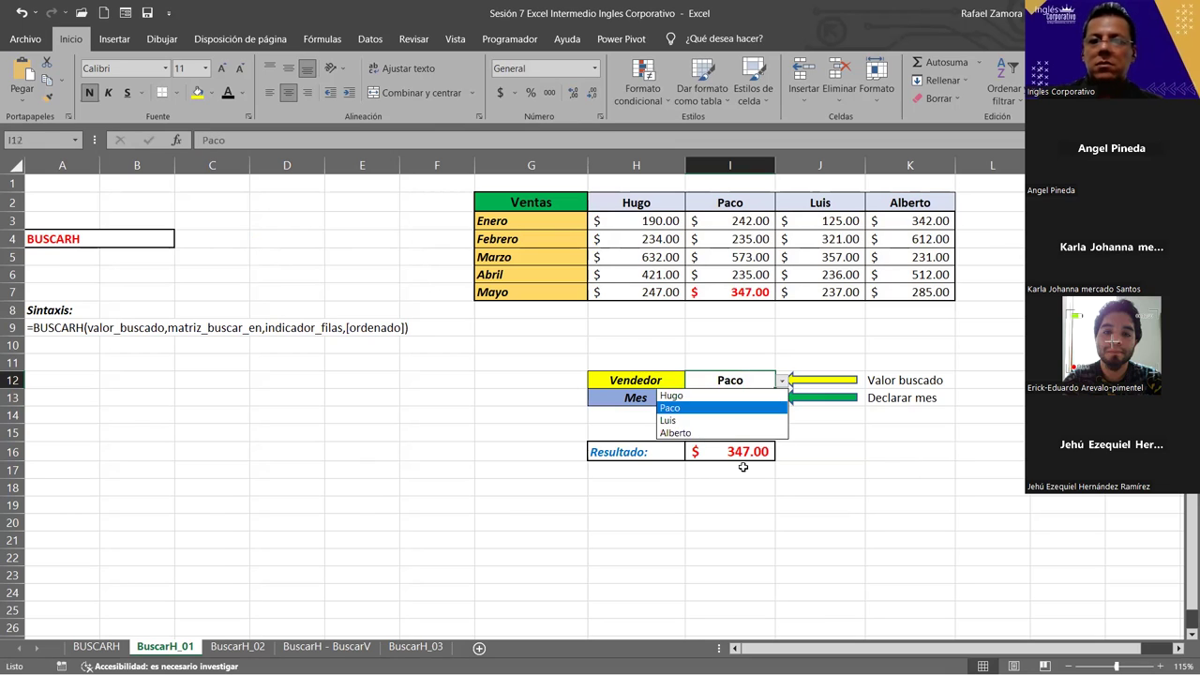
{"action": "key", "text": "Down"}
{"action": "key", "text": "Down"}
{"action": "key", "text": "Return"}
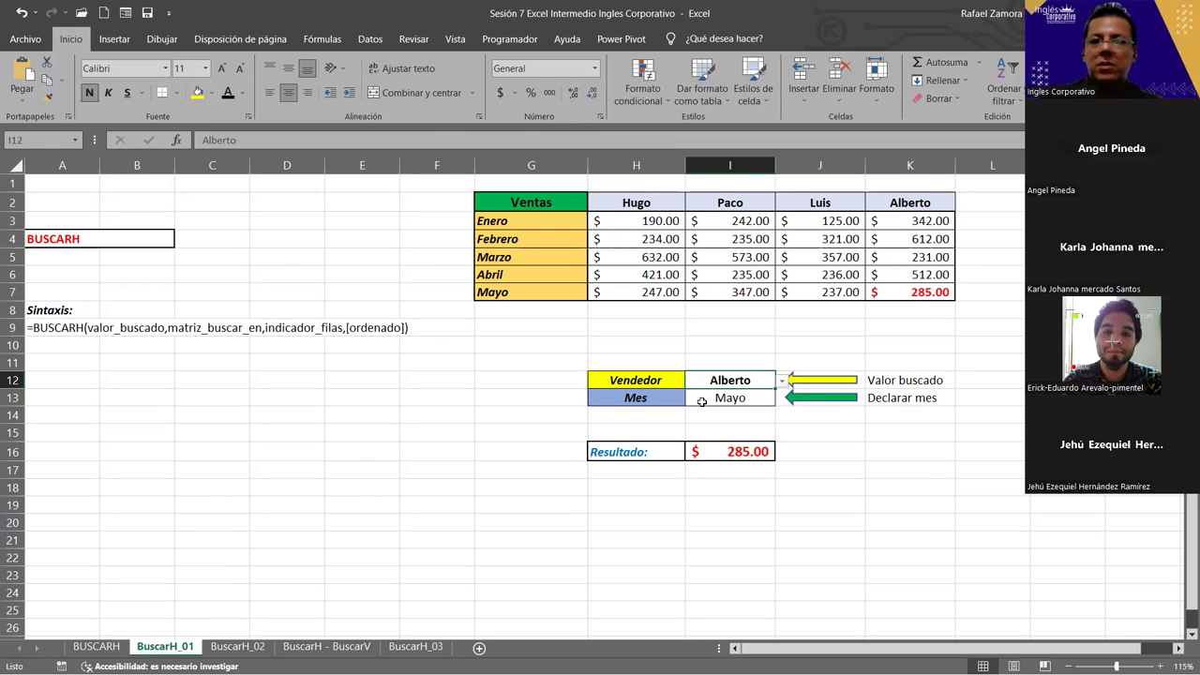
{"action": "left_click", "coordinate": [777, 401]}
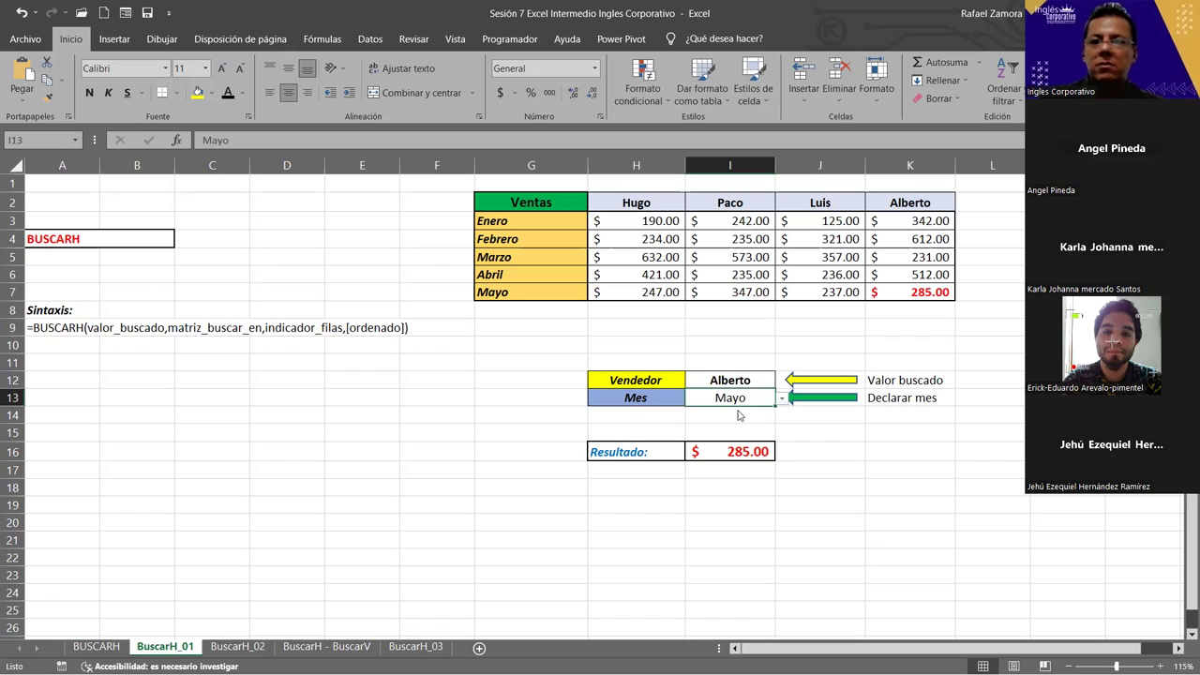
{"action": "key", "text": "alt+Down"}
{"action": "left_click", "coordinate": [747, 413]}
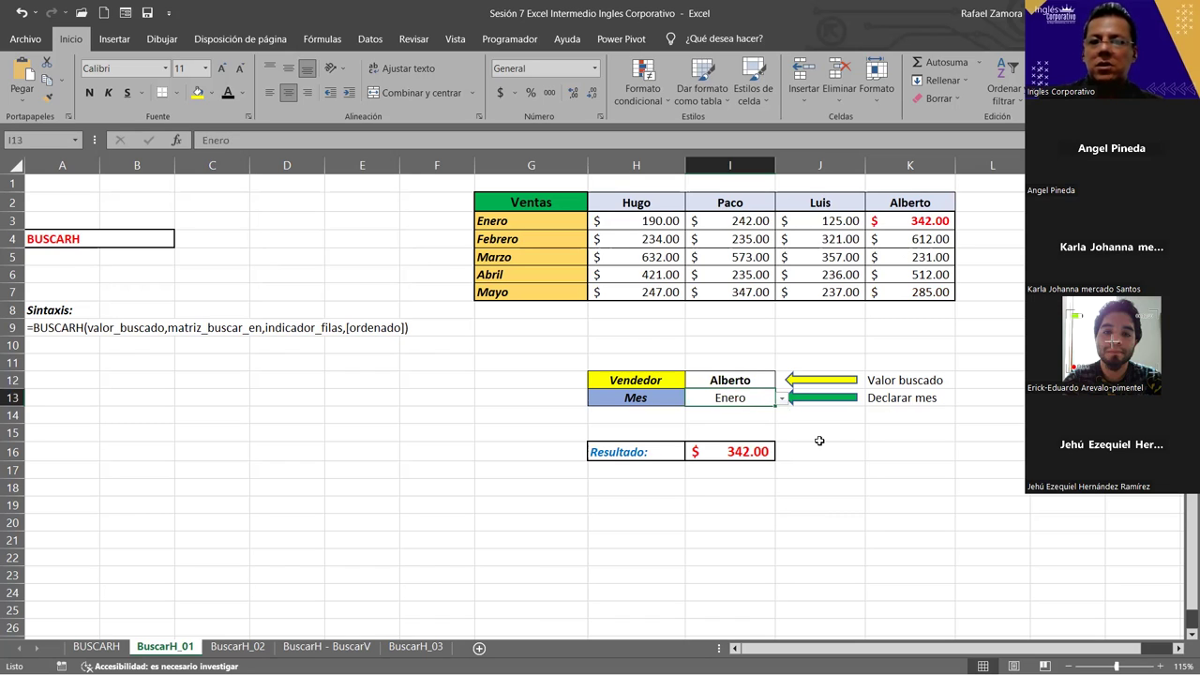
- Switch to Mayo and Hugo so Resultado shows $247.00
{"action": "left_click", "coordinate": [781, 402]}
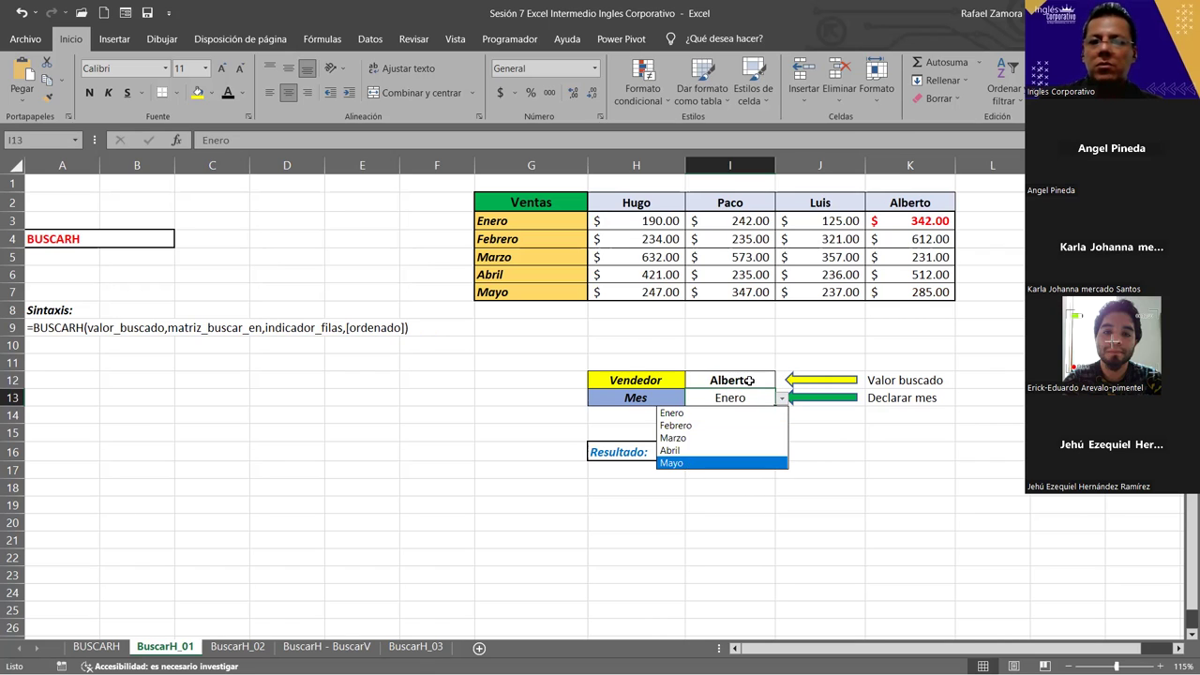
{"action": "left_click", "coordinate": [750, 380]}
{"action": "left_click", "coordinate": [780, 382]}
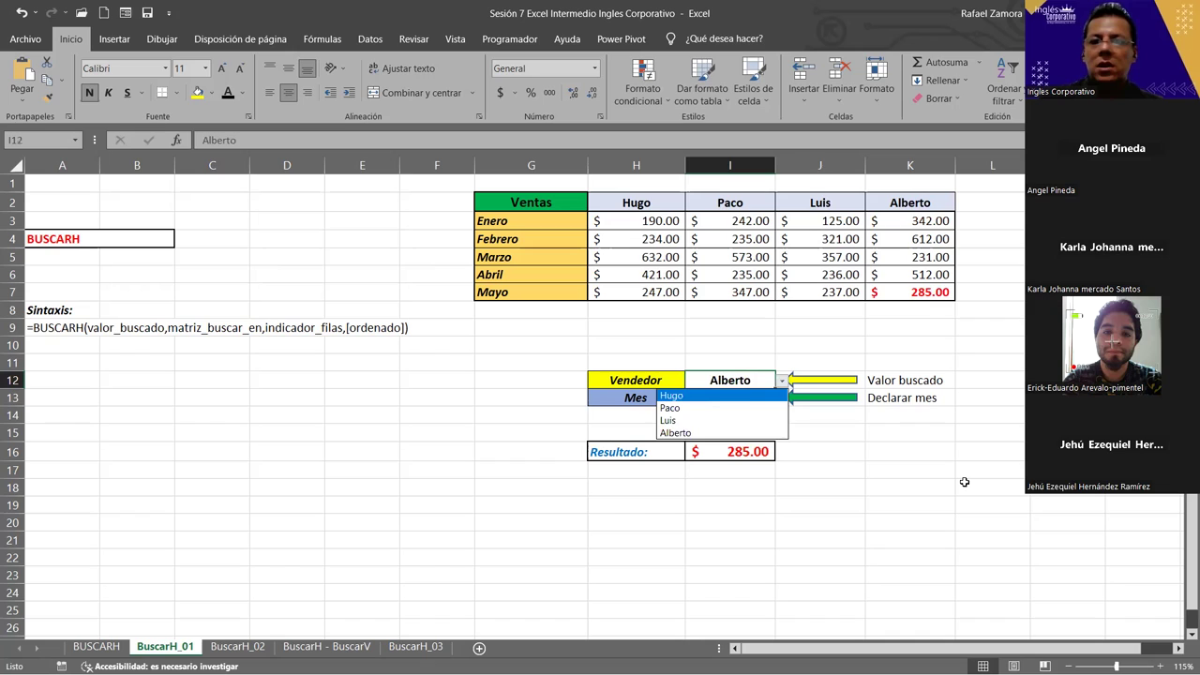
{"action": "key", "text": "Return"}
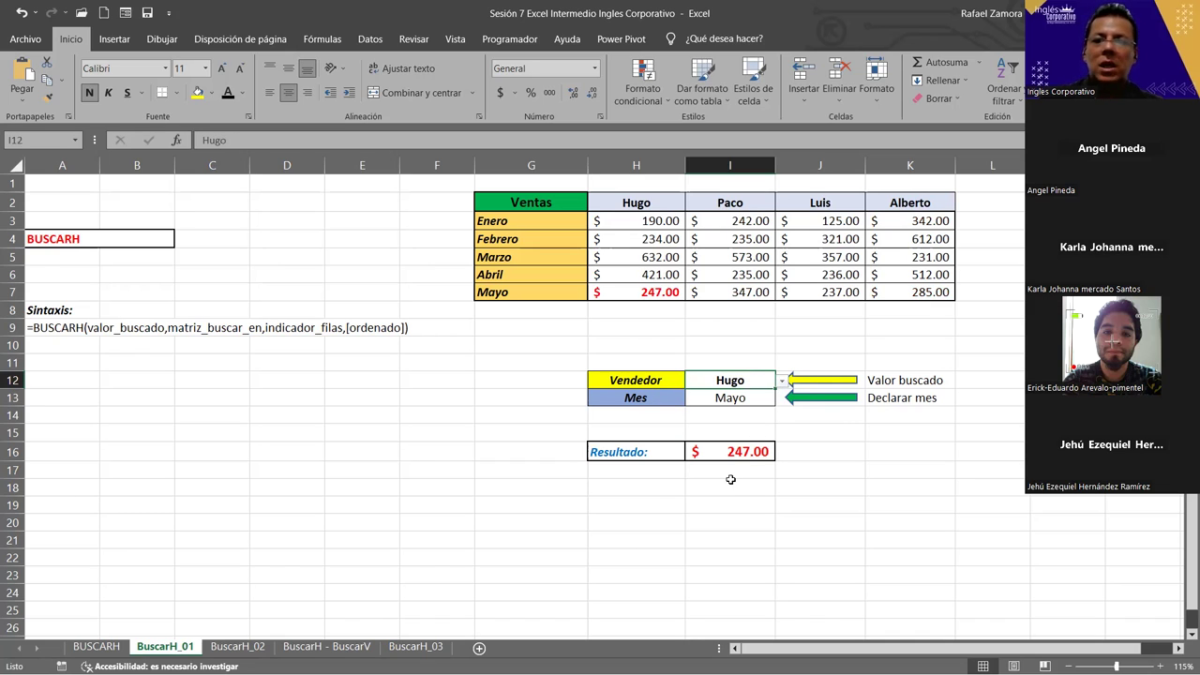
{"action": "left_click", "coordinate": [732, 398]}
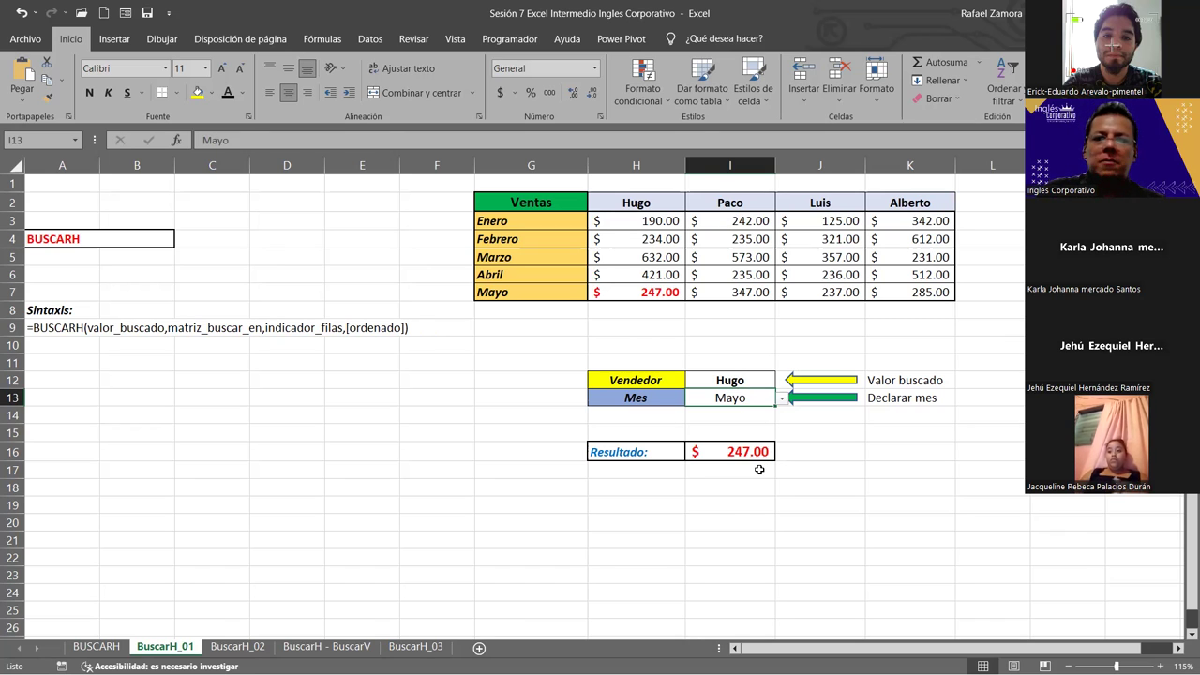
- Open the H3:K7 conditional rule and keep its 'equal to =$I$16' comparison
{"action": "left_click", "coordinate": [760, 345]}
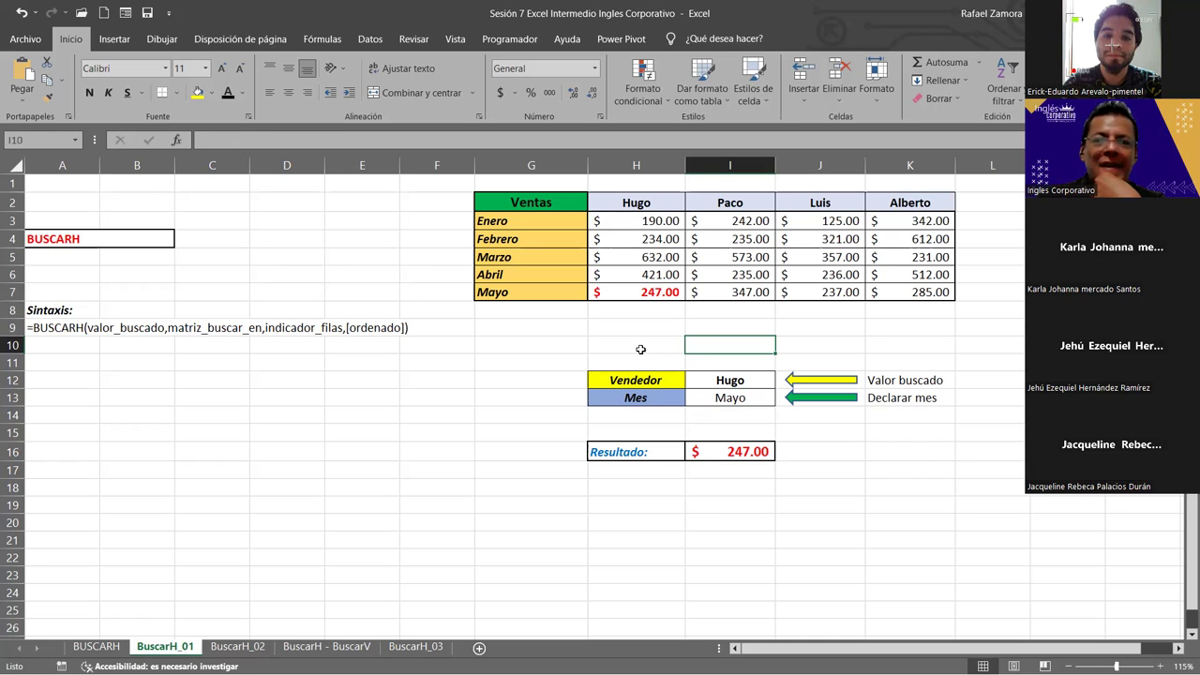
{"action": "left_click_drag", "start_coordinate": [657, 219], "coordinate": [935, 296]}
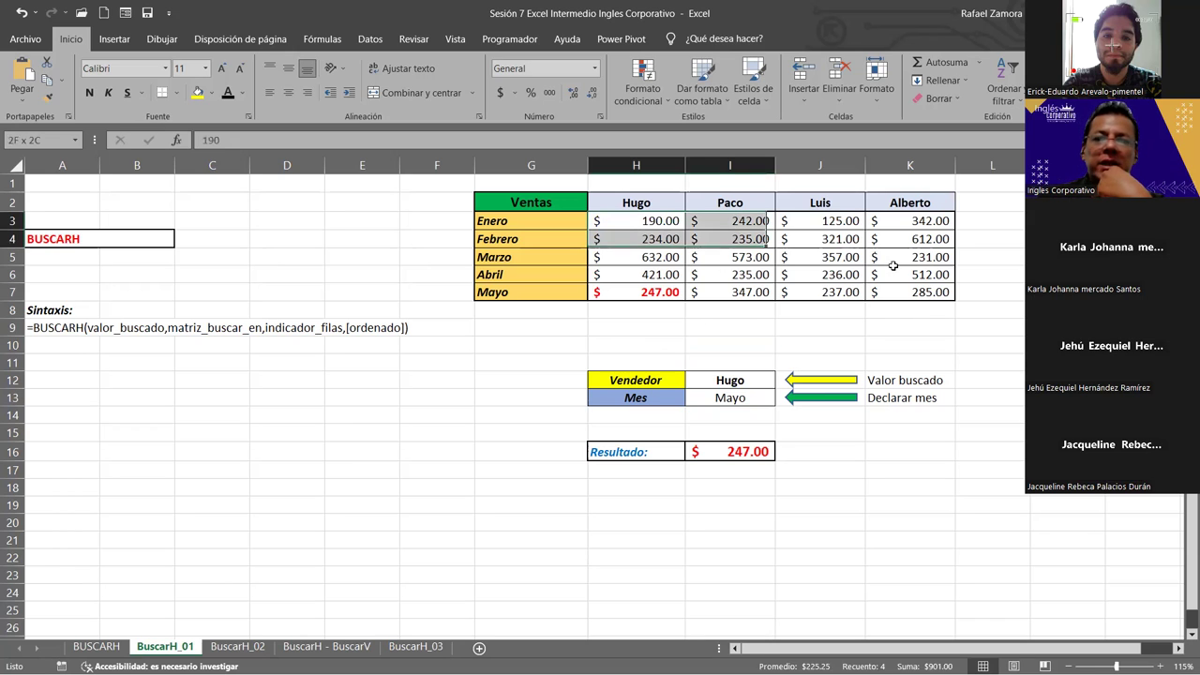
{"action": "left_click", "coordinate": [650, 101]}
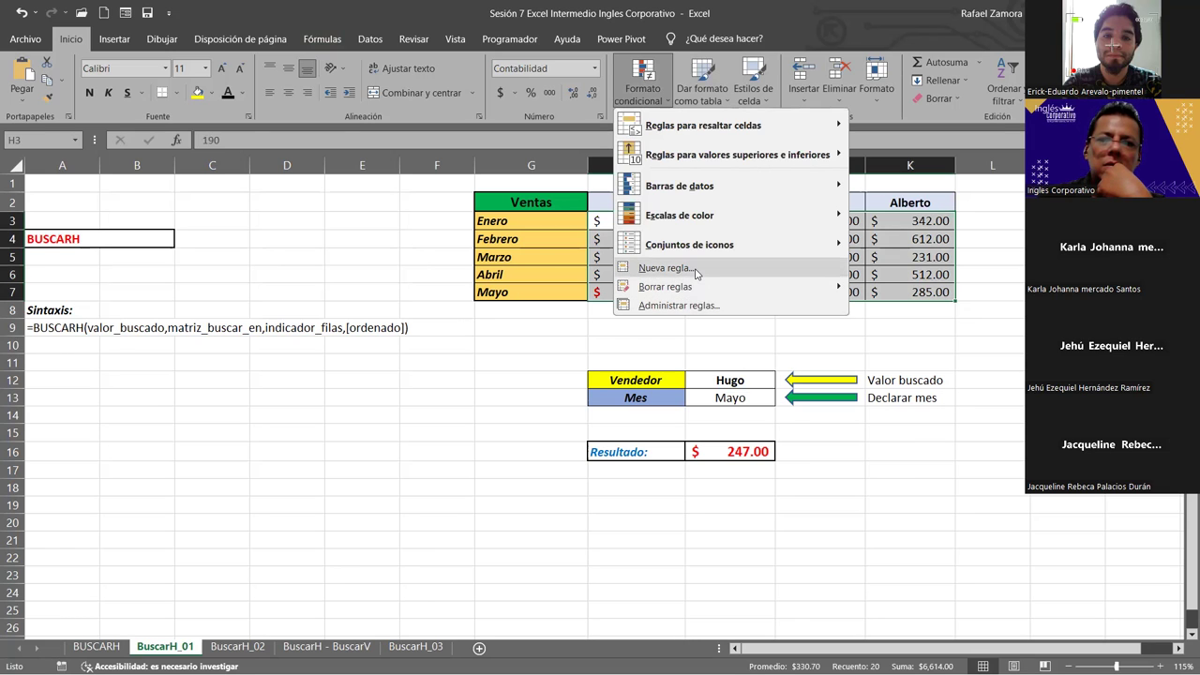
{"action": "left_click", "coordinate": [686, 303]}
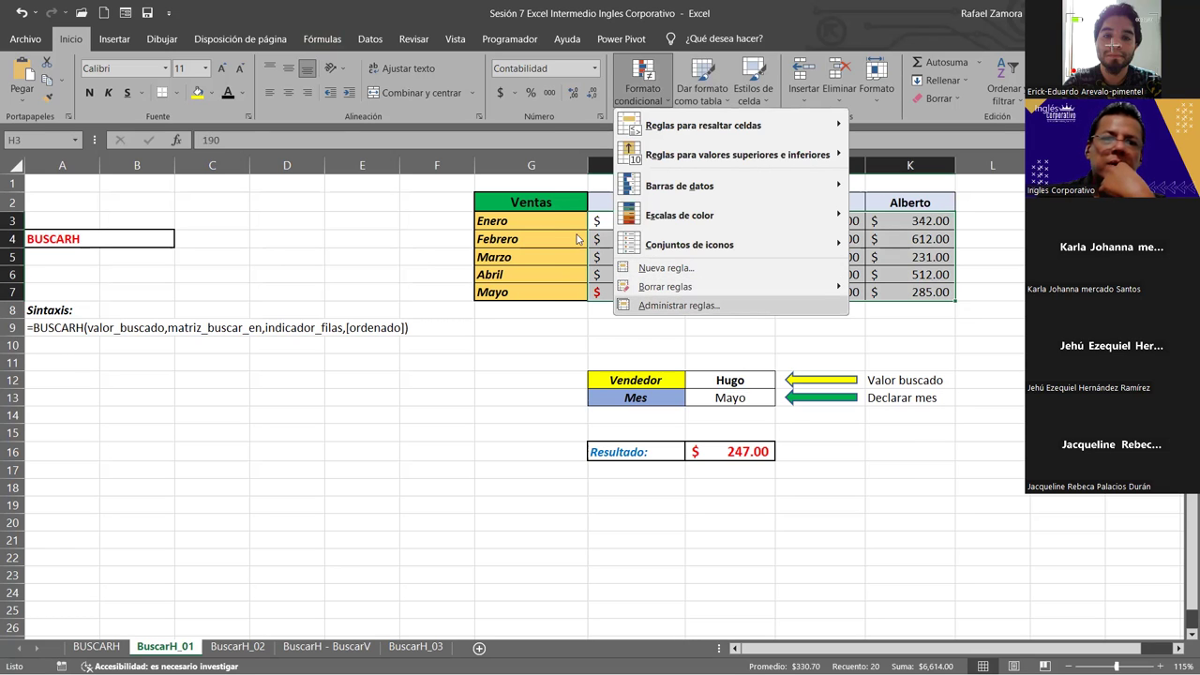
{"action": "double_click", "coordinate": [81, 217]}
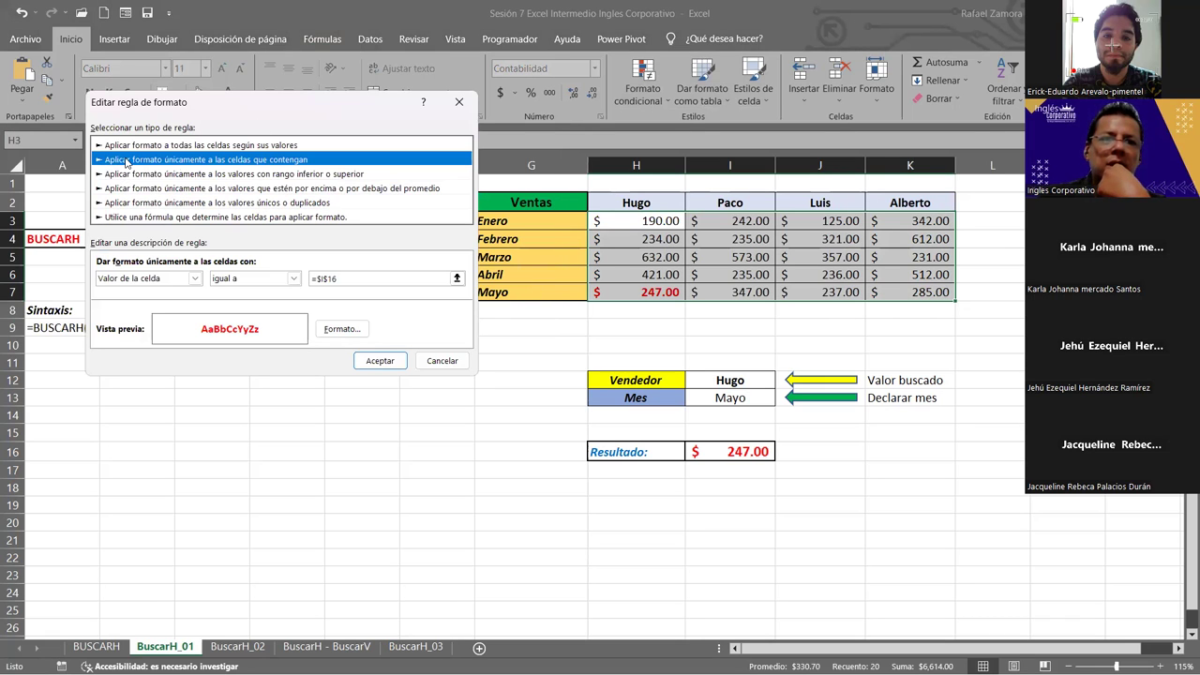
{"action": "left_click", "coordinate": [293, 279]}
{"action": "left_click", "coordinate": [293, 280]}
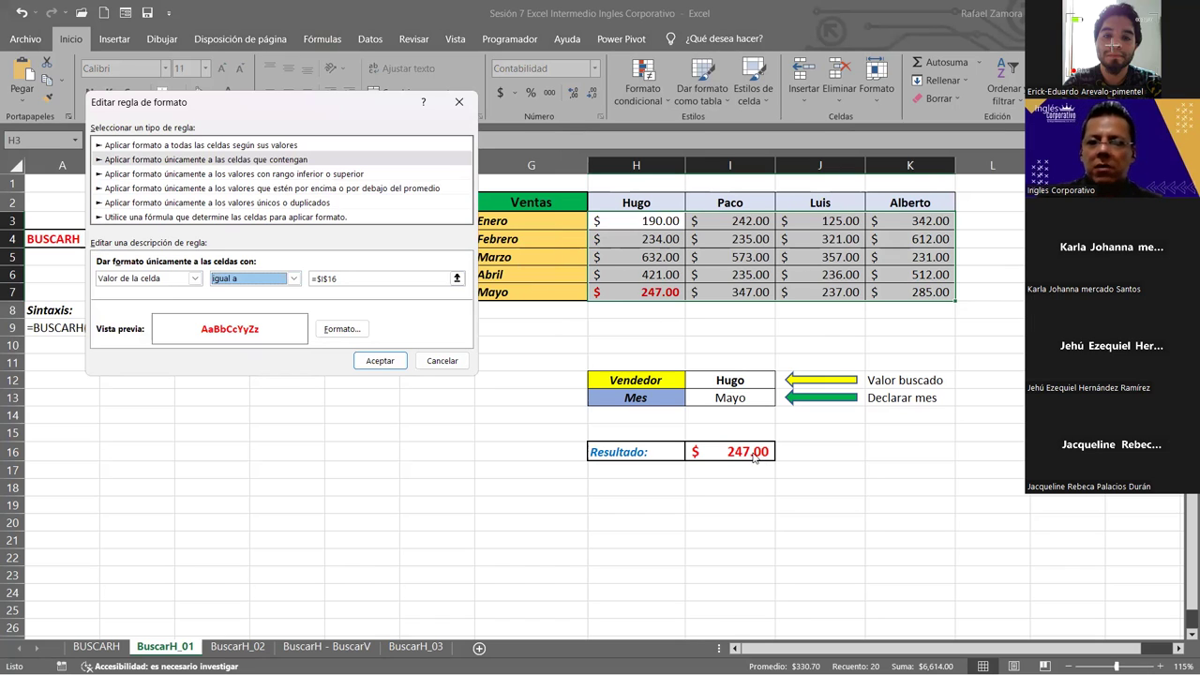
- Leave the rule's bold red font unchanged, confirm it and close the Rules Manager
{"action": "left_click", "coordinate": [357, 330]}
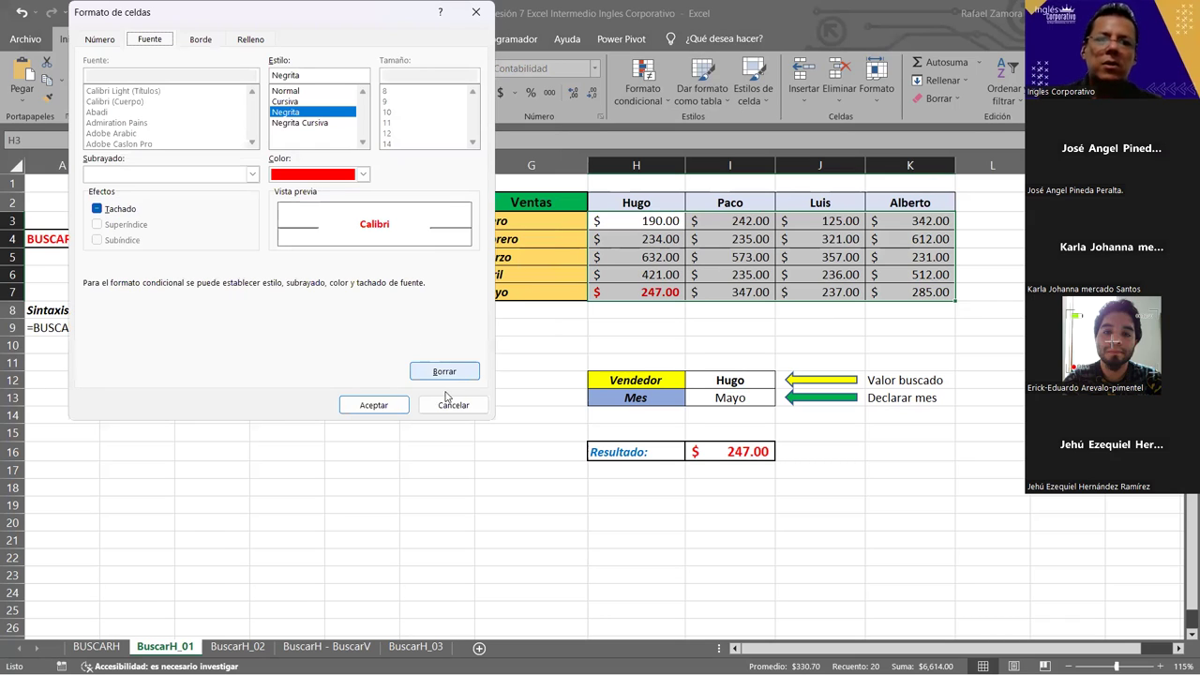
{"action": "left_click", "coordinate": [453, 406]}
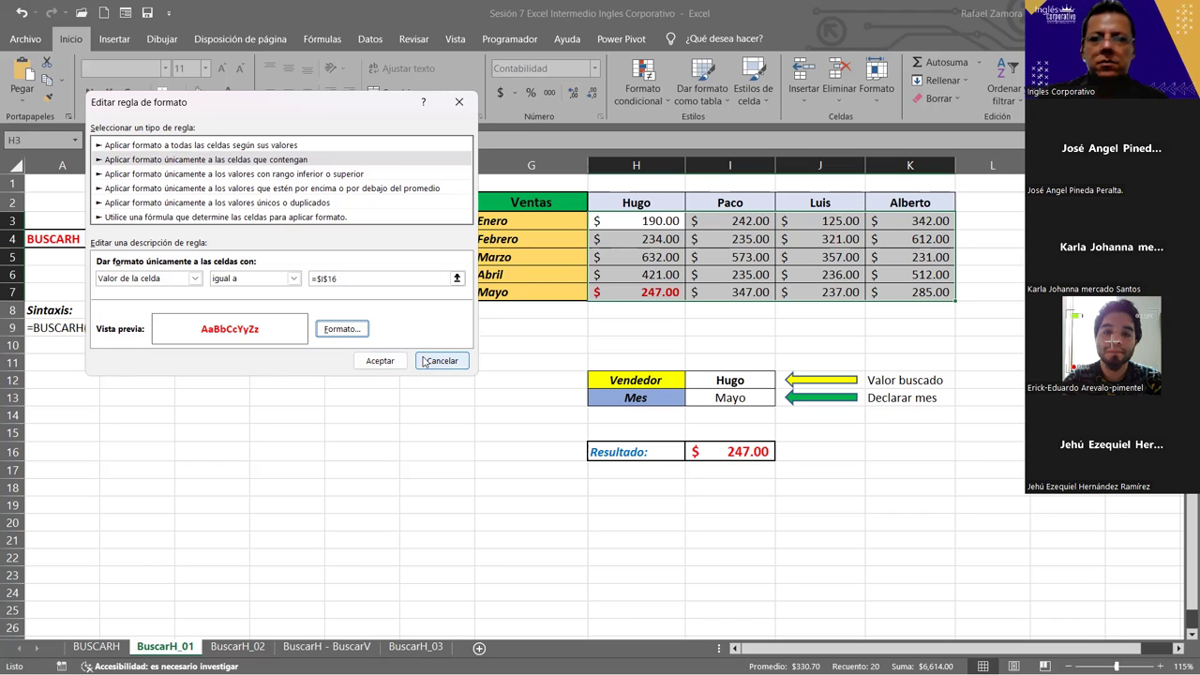
{"action": "left_click", "coordinate": [424, 362]}
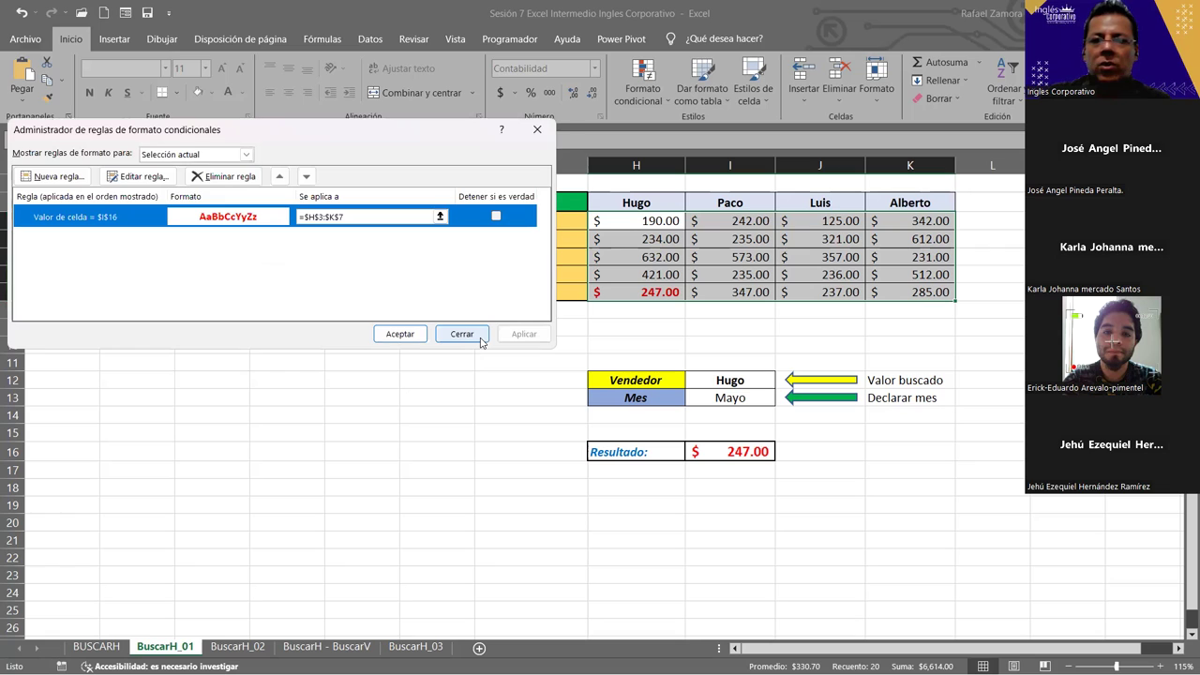
{"action": "left_click", "coordinate": [480, 341]}
{"action": "left_click", "coordinate": [909, 469]}
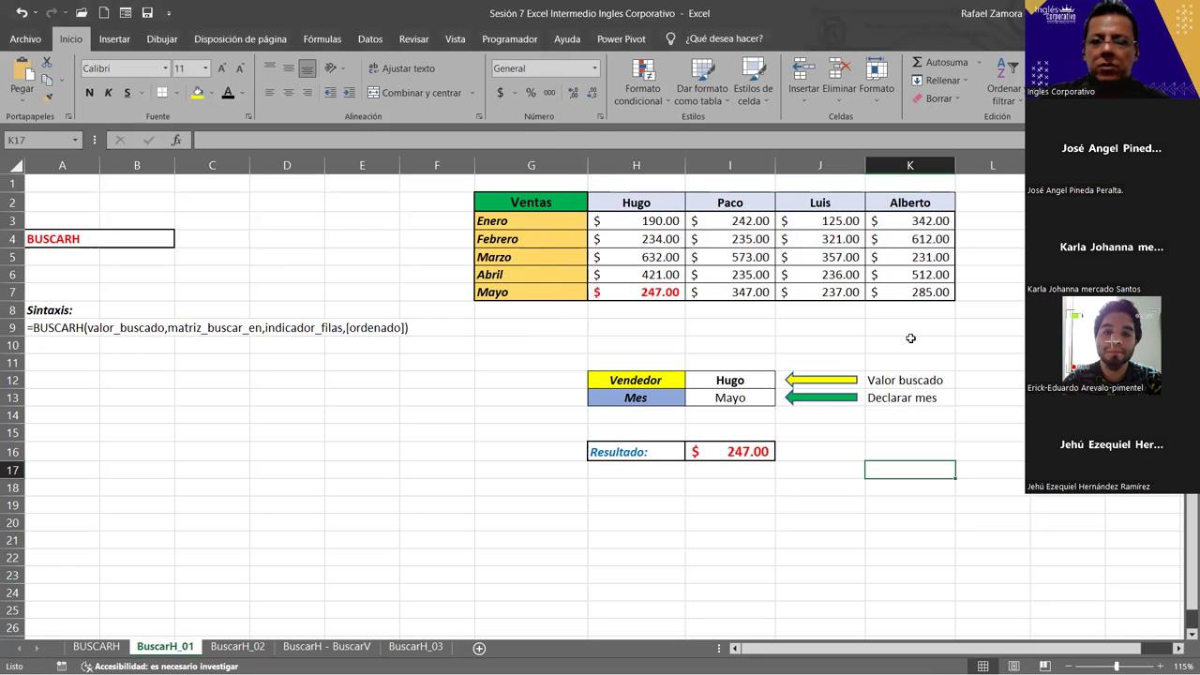
- Enter =FORMULATEXTO(I16) in E19 to display the Resultado formula as text
{"action": "left_click", "coordinate": [359, 505]}
{"action": "type", "text": "="}
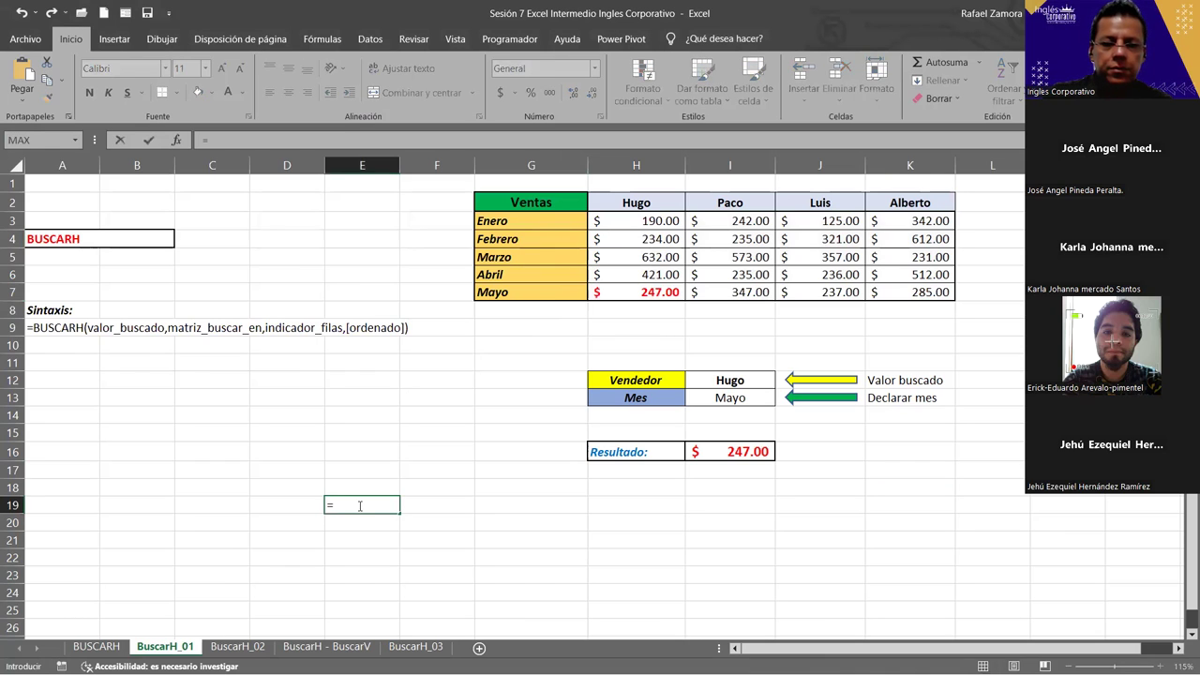
{"action": "type", "text": "FORMULATEXTO("}
{"action": "left_click", "coordinate": [760, 452]}
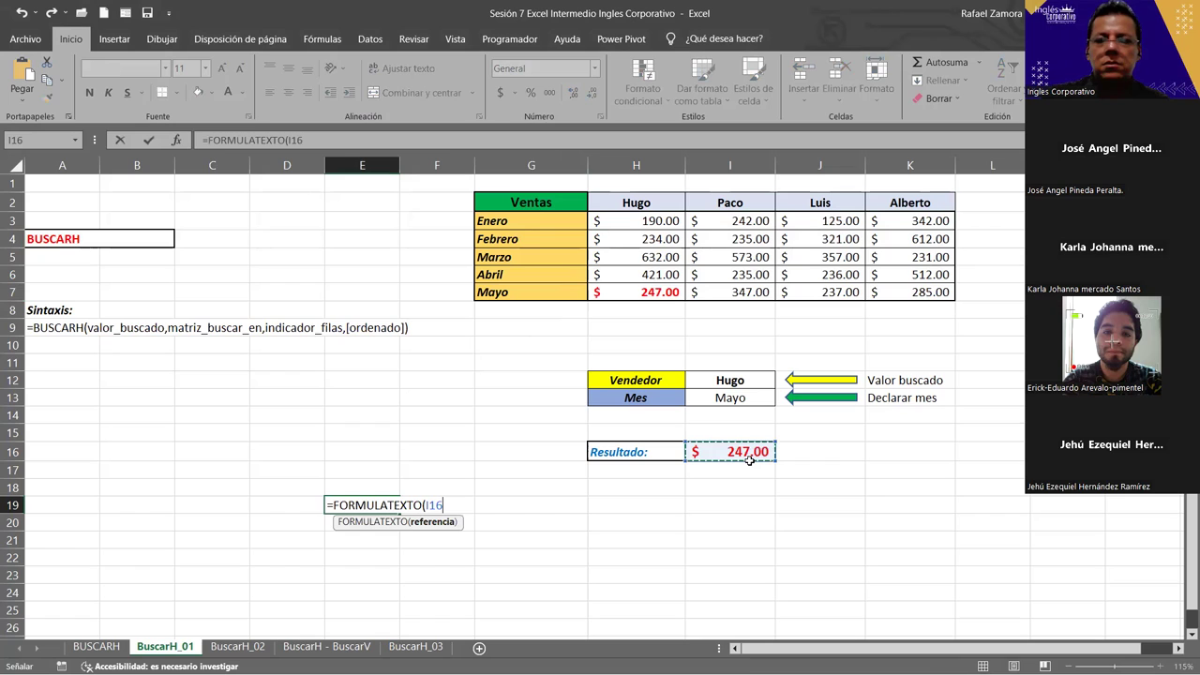
{"action": "key", "text": "Return"}
{"action": "left_click", "coordinate": [903, 527]}
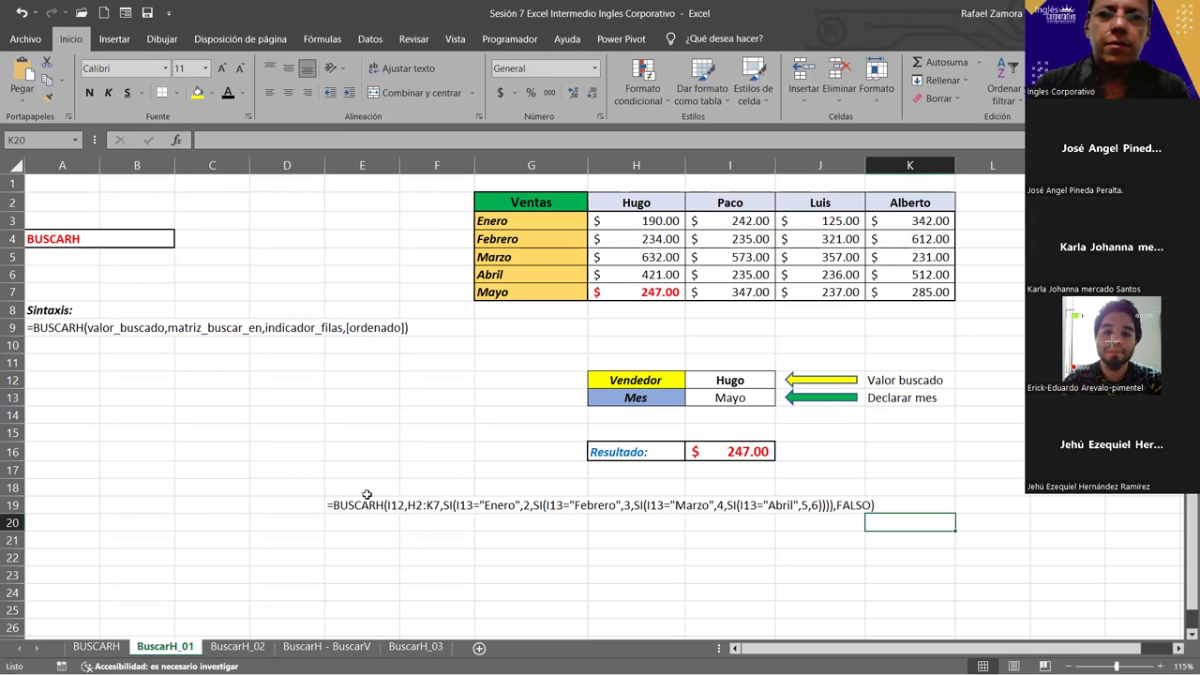
{"action": "left_click", "coordinate": [837, 540]}
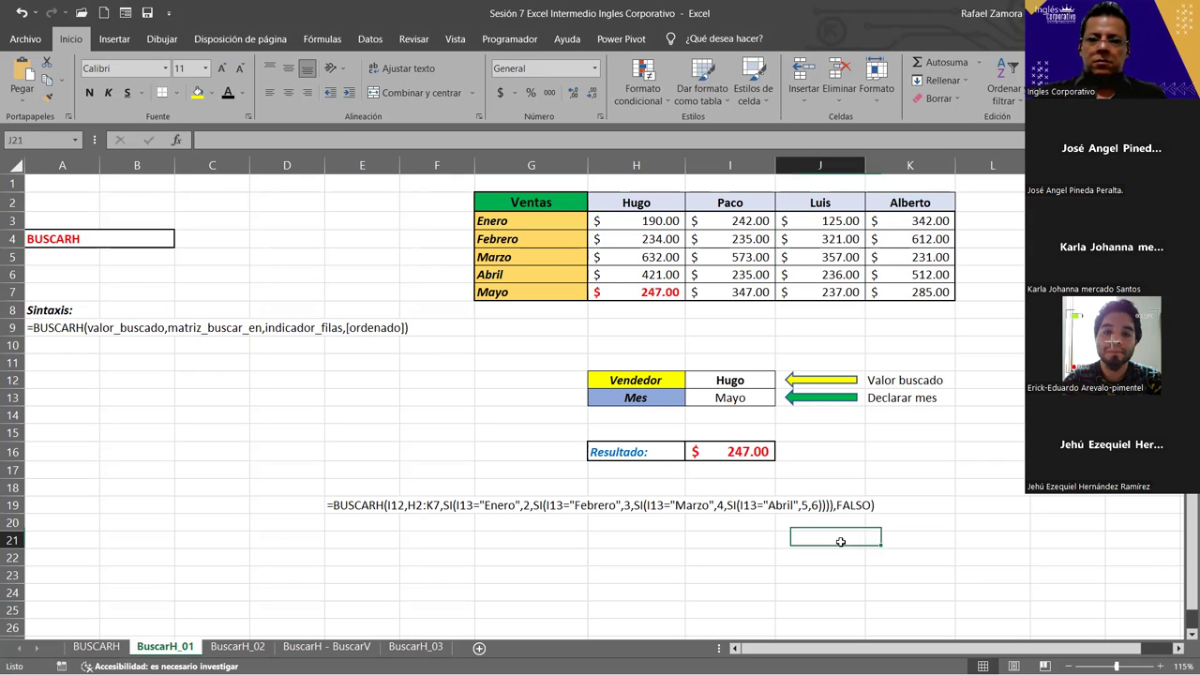
{"action": "left_click", "coordinate": [354, 508]}
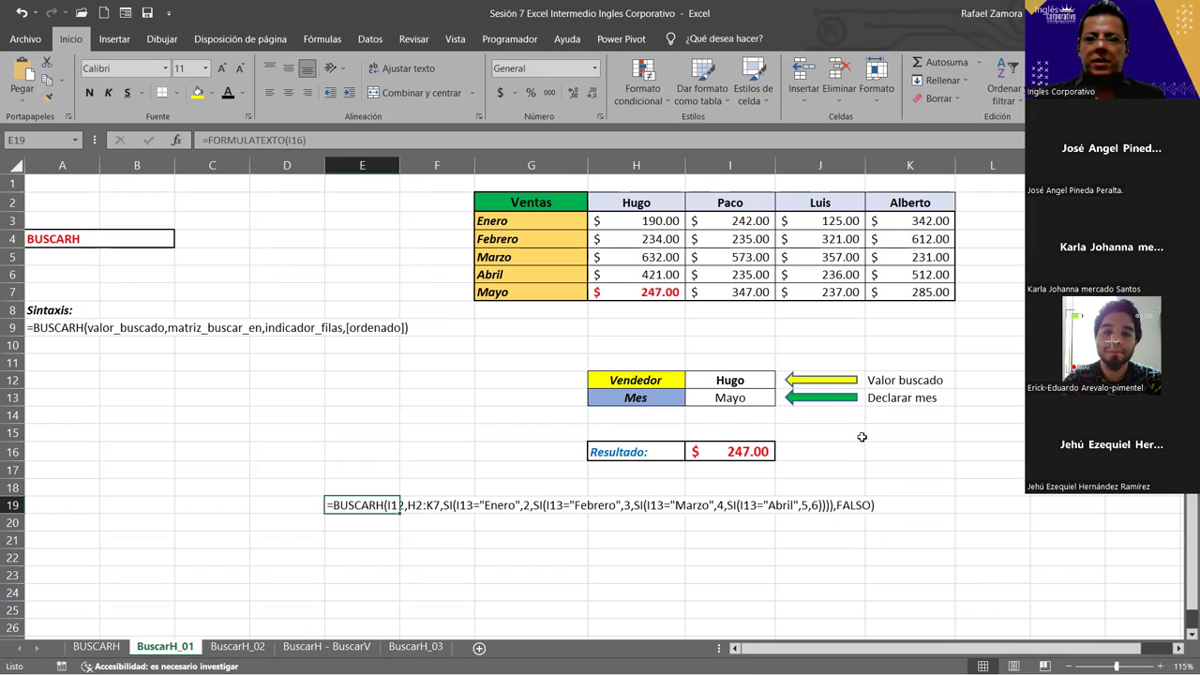
{"action": "left_click", "coordinate": [754, 416]}
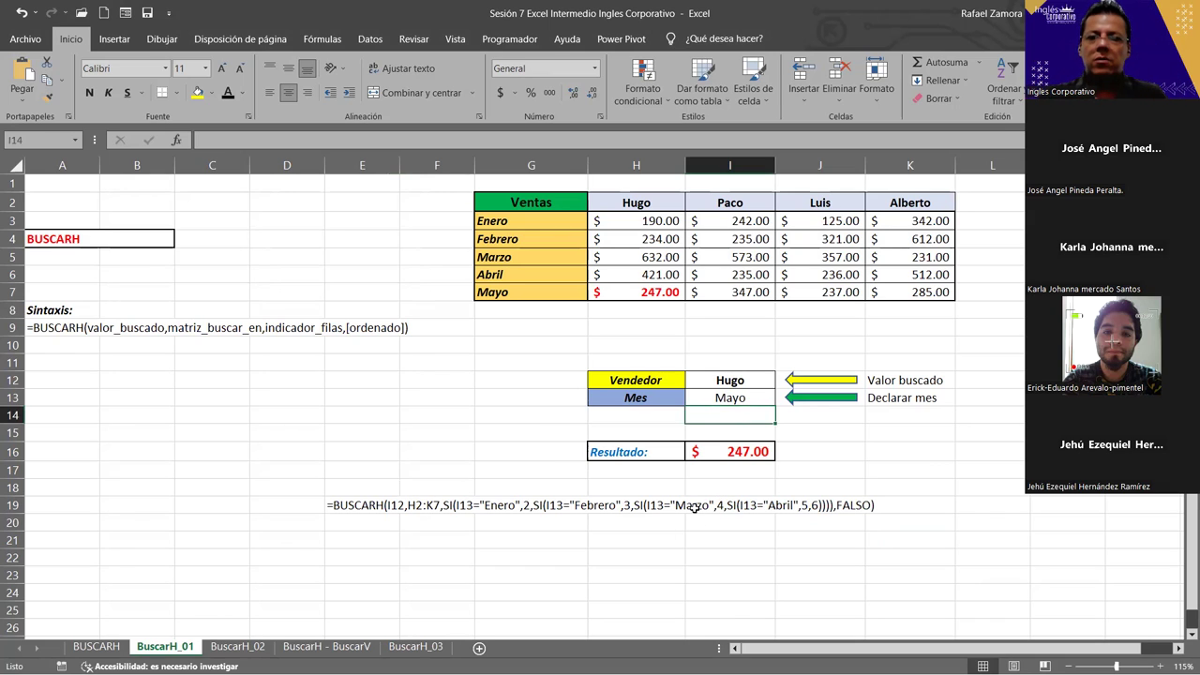
- Point out the I13 month and the Enero–Mayo names, then go to BuscarH_02
{"action": "left_click", "coordinate": [740, 401]}
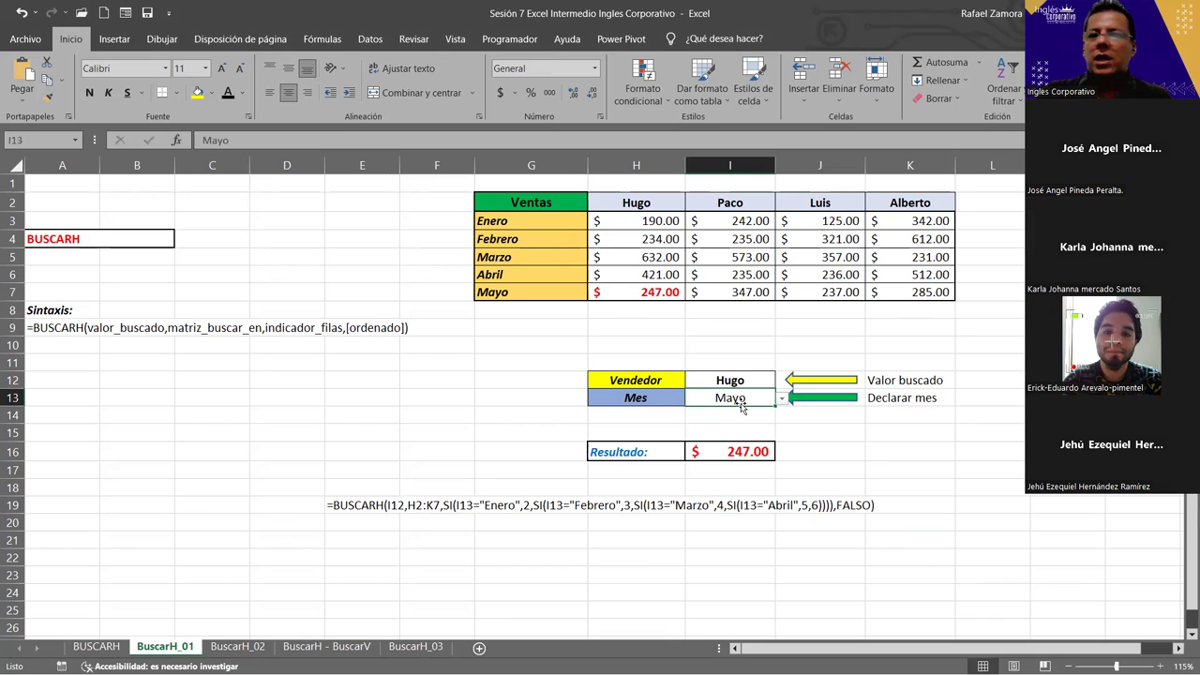
{"action": "left_click", "coordinate": [530, 219]}
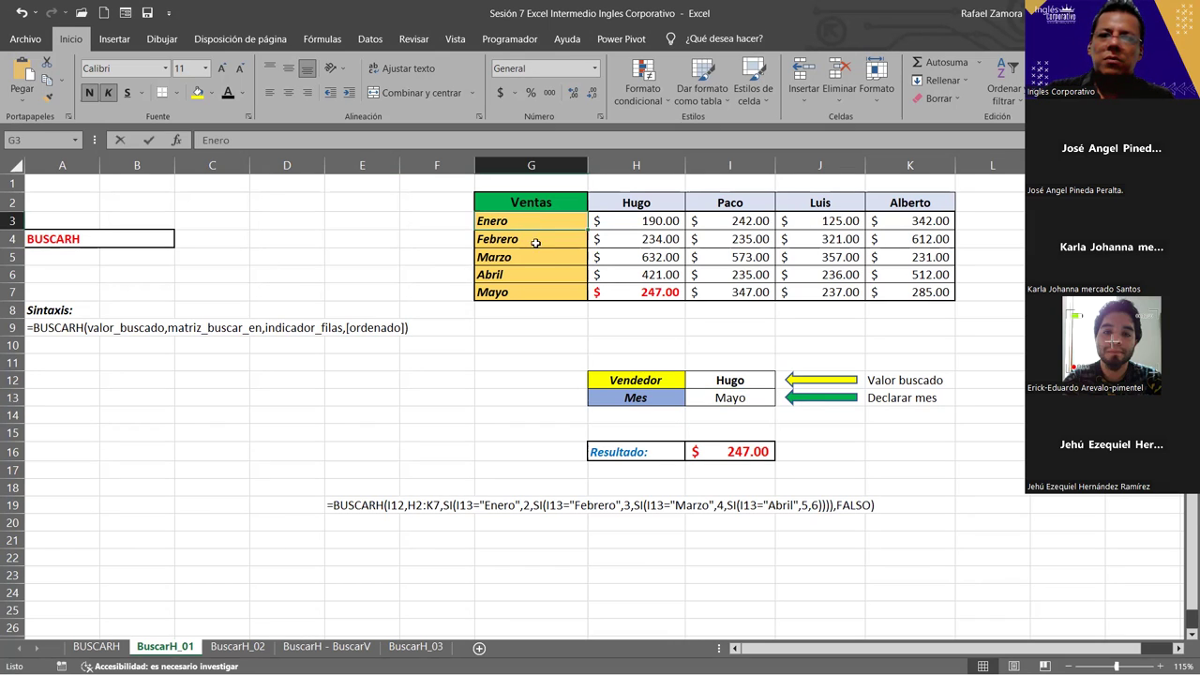
{"action": "left_click_drag", "start_coordinate": [531, 220], "coordinate": [534, 287]}
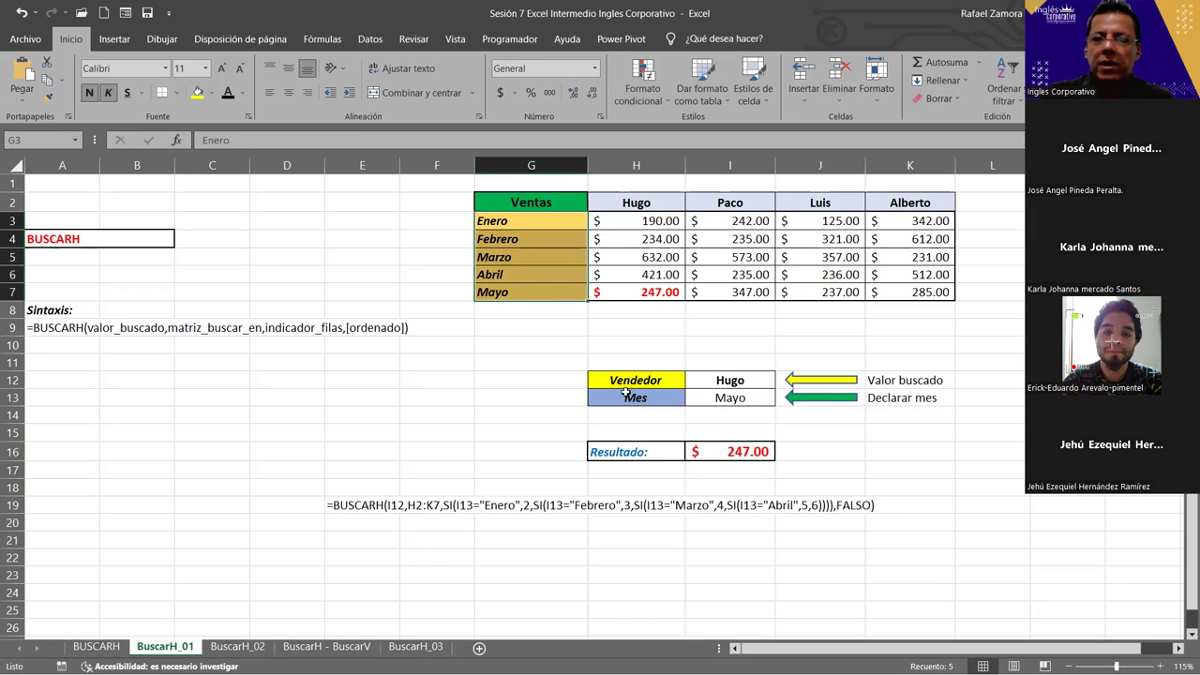
{"action": "left_click", "coordinate": [547, 379]}
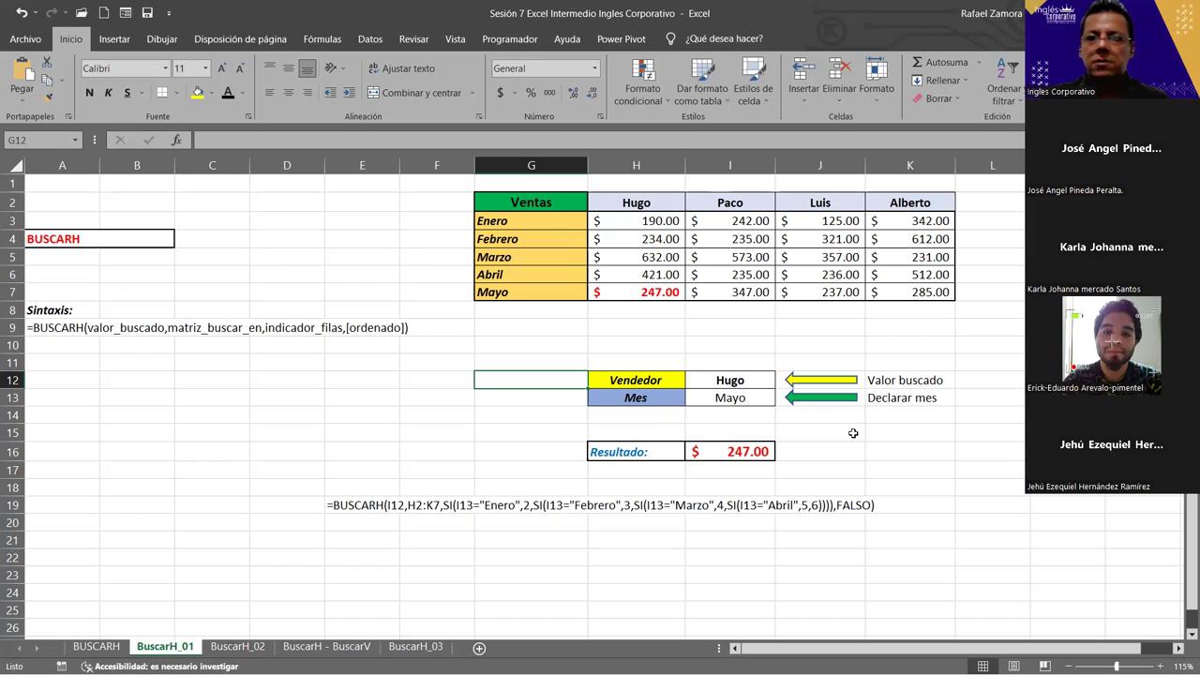
{"action": "left_click", "coordinate": [798, 487]}
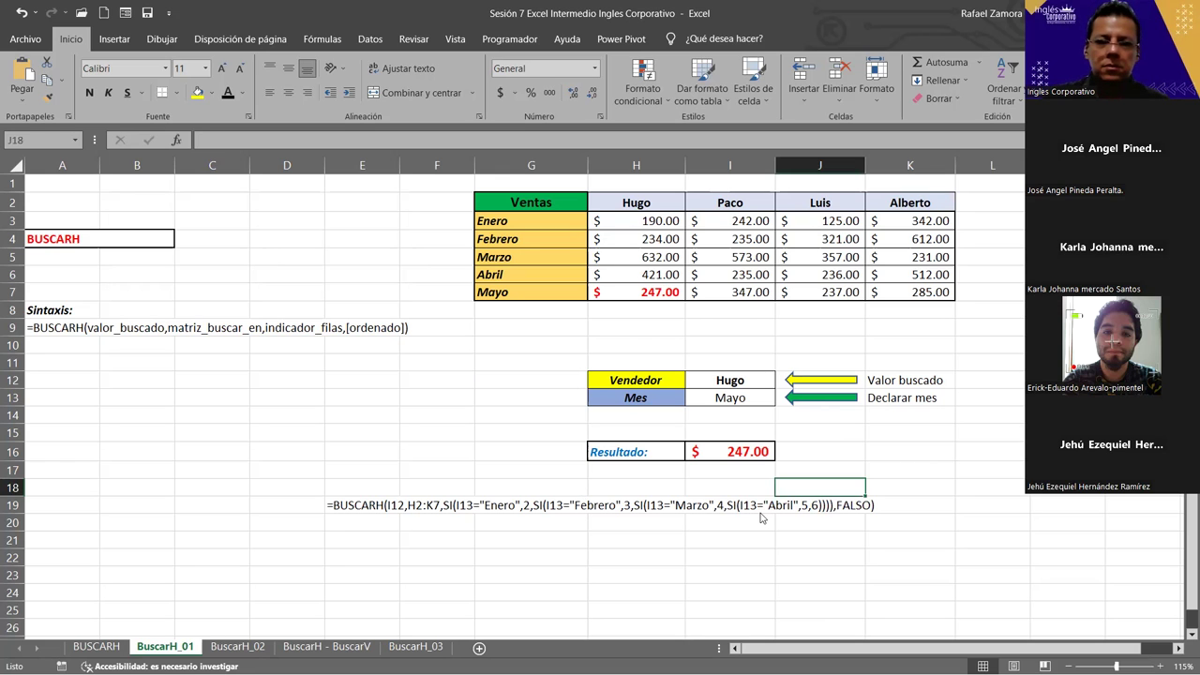
{"action": "key", "text": "ctrl+Page_Down"}
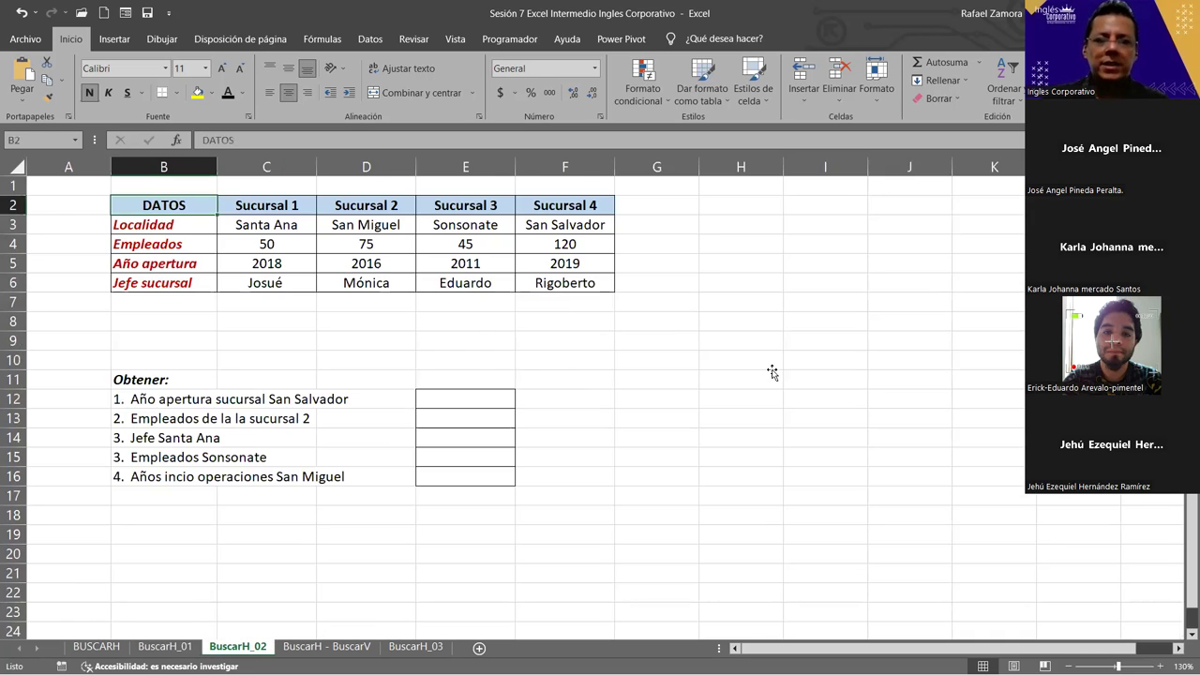
{"action": "left_click", "coordinate": [772, 372]}
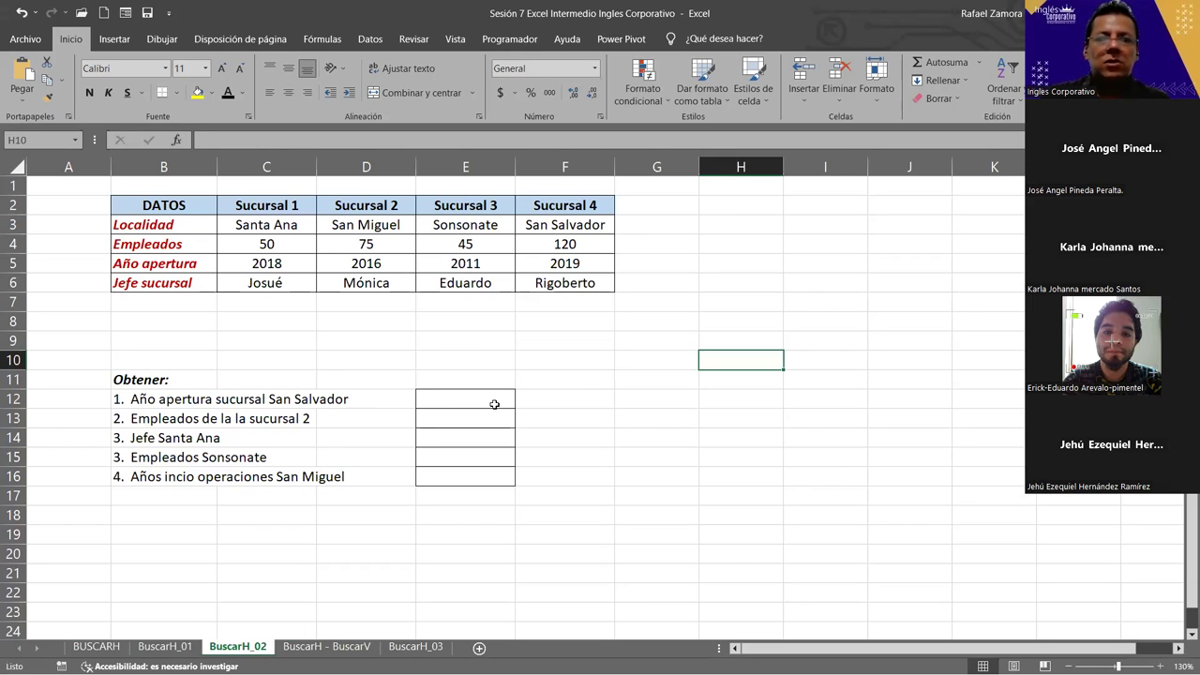
{"action": "left_click", "coordinate": [462, 397]}
{"action": "left_click_drag", "start_coordinate": [184, 199], "coordinate": [576, 285]}
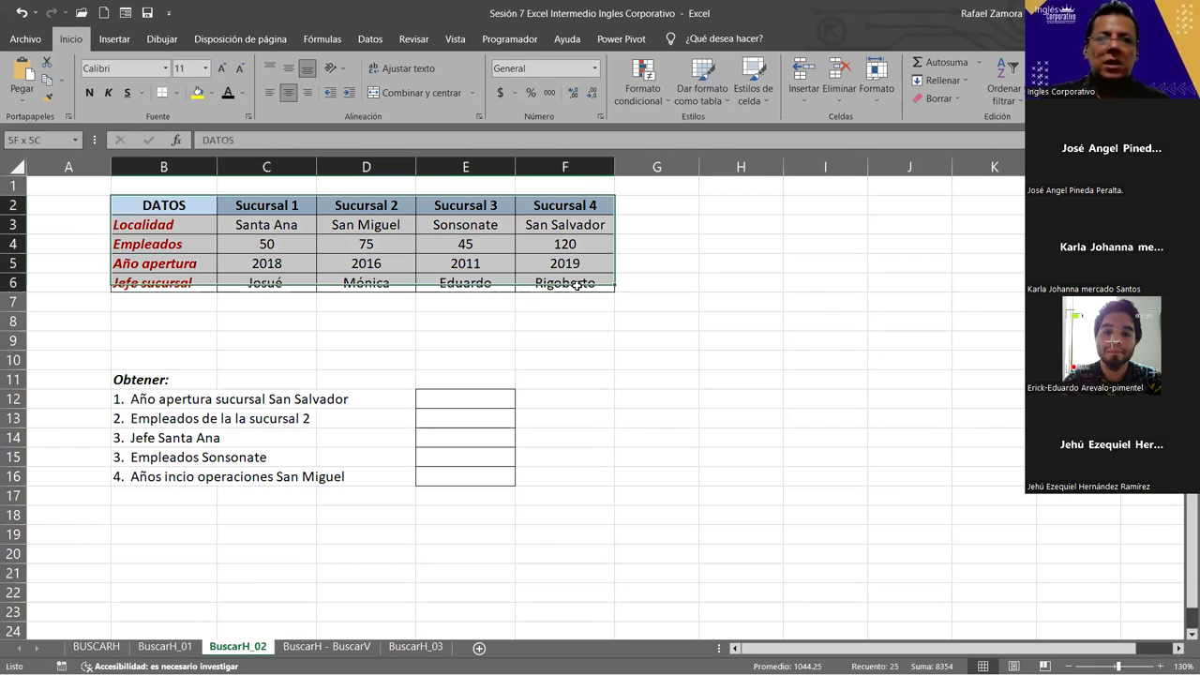
{"action": "left_click", "coordinate": [456, 399]}
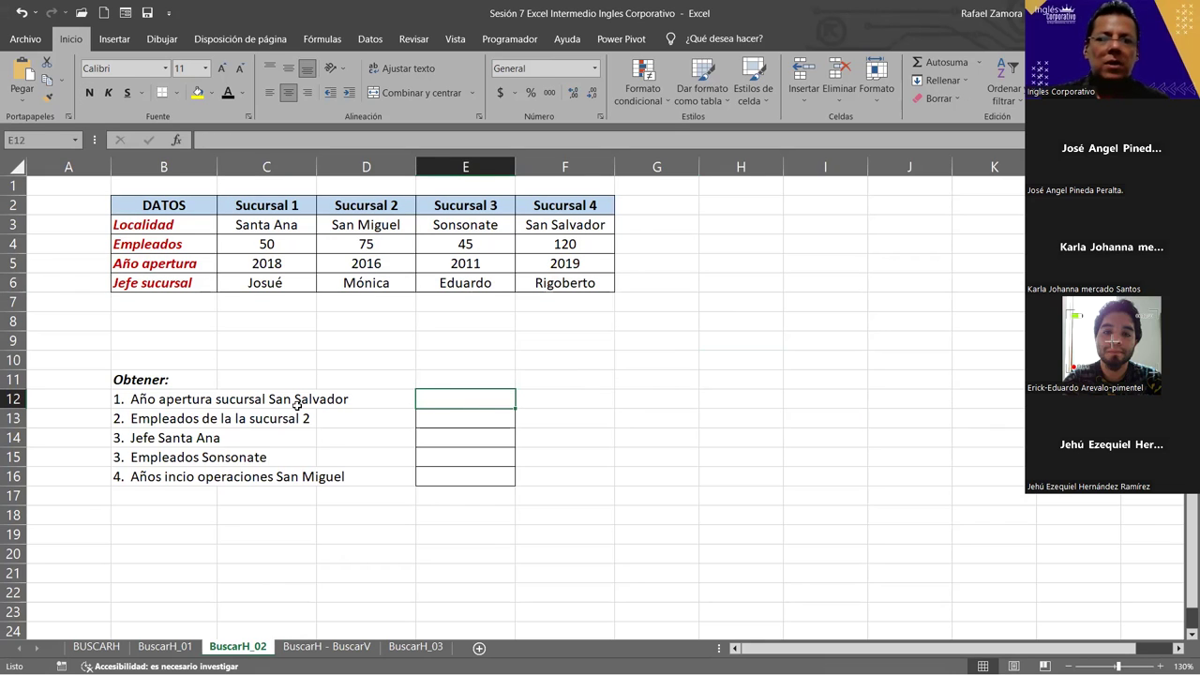
{"action": "left_click", "coordinate": [642, 403]}
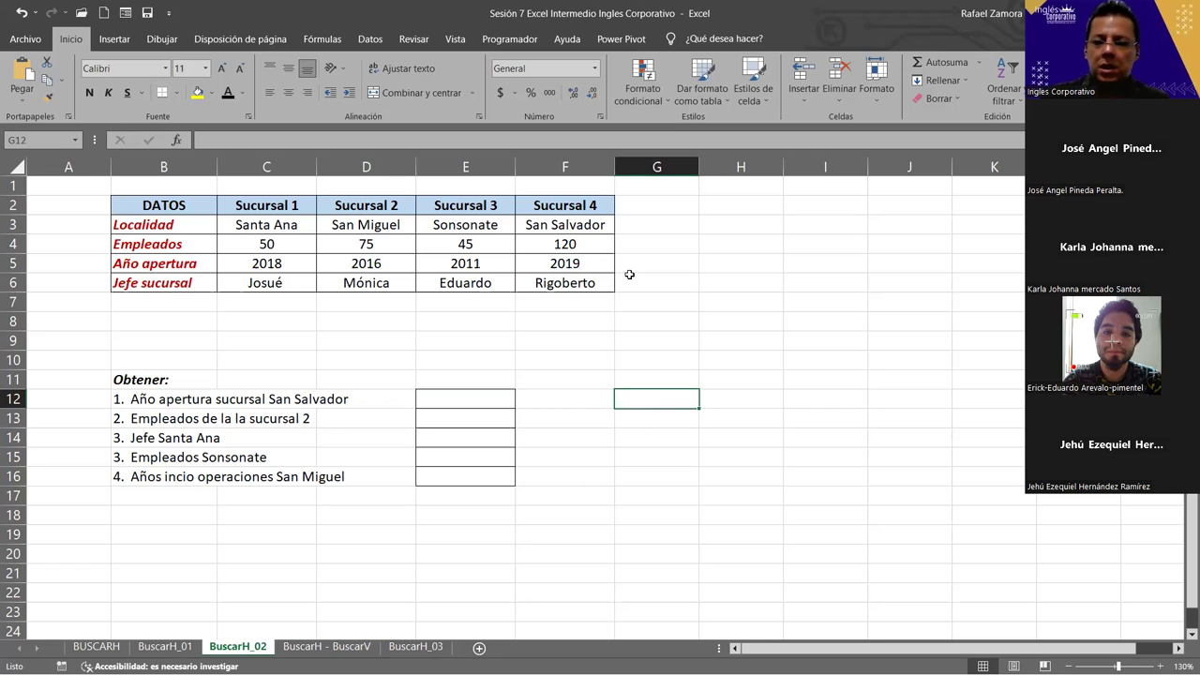
{"action": "type", "text": "2019"}
{"action": "key", "text": "Return"}
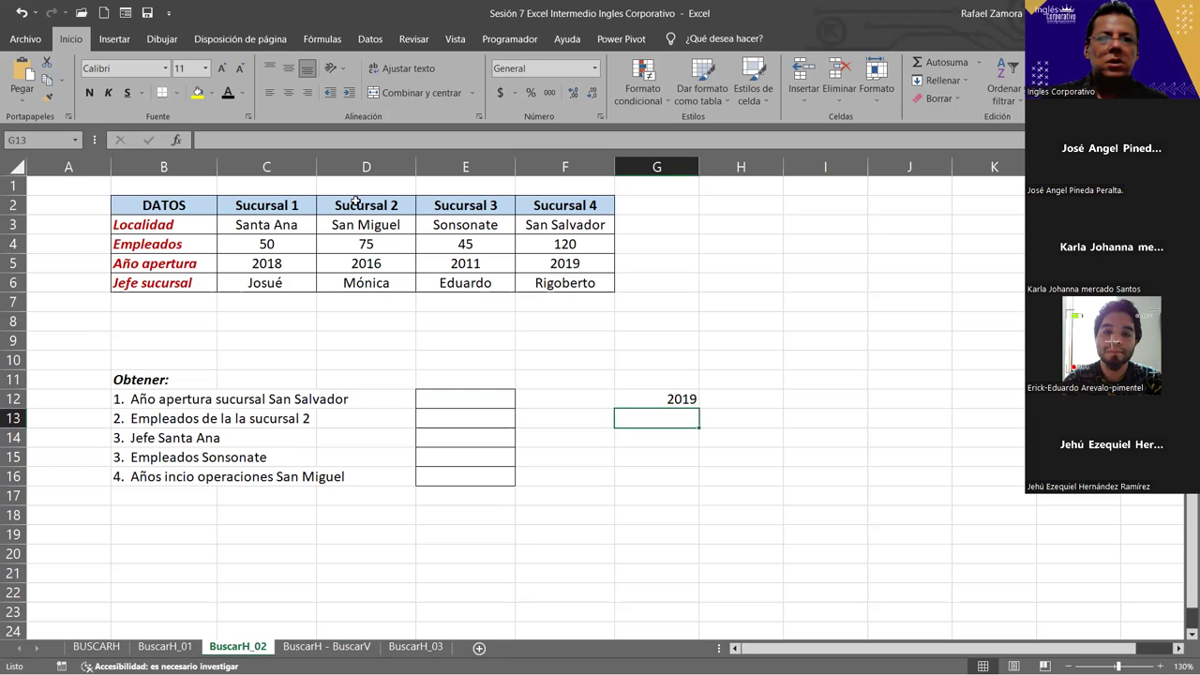
{"action": "left_click_drag", "start_coordinate": [358, 299], "coordinate": [366, 206]}
{"action": "left_click", "coordinate": [668, 413]}
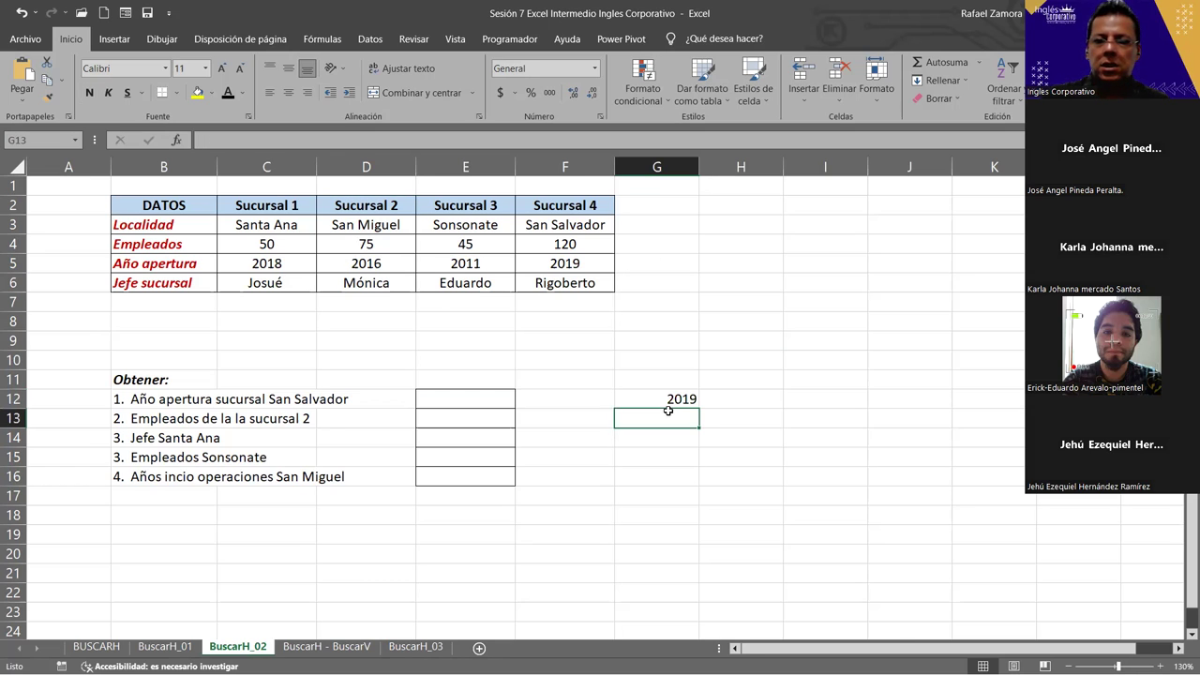
{"action": "type", "text": "75"}
{"action": "key", "text": "Return"}
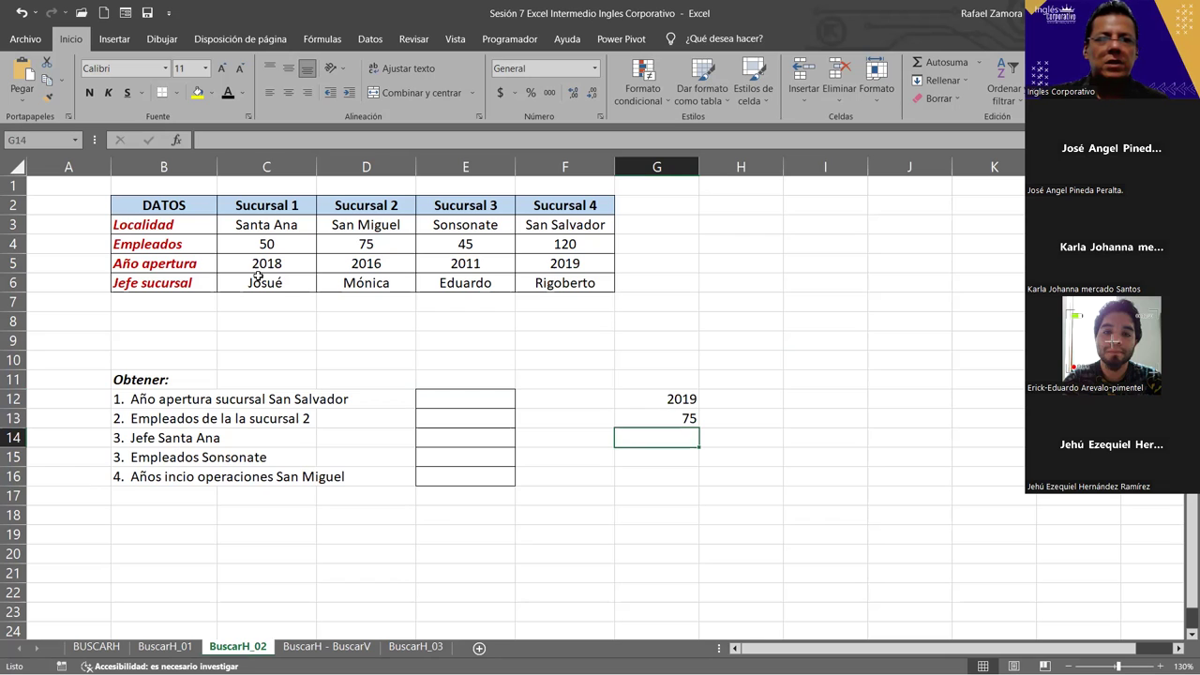
{"action": "left_click_drag", "start_coordinate": [270, 204], "coordinate": [253, 283]}
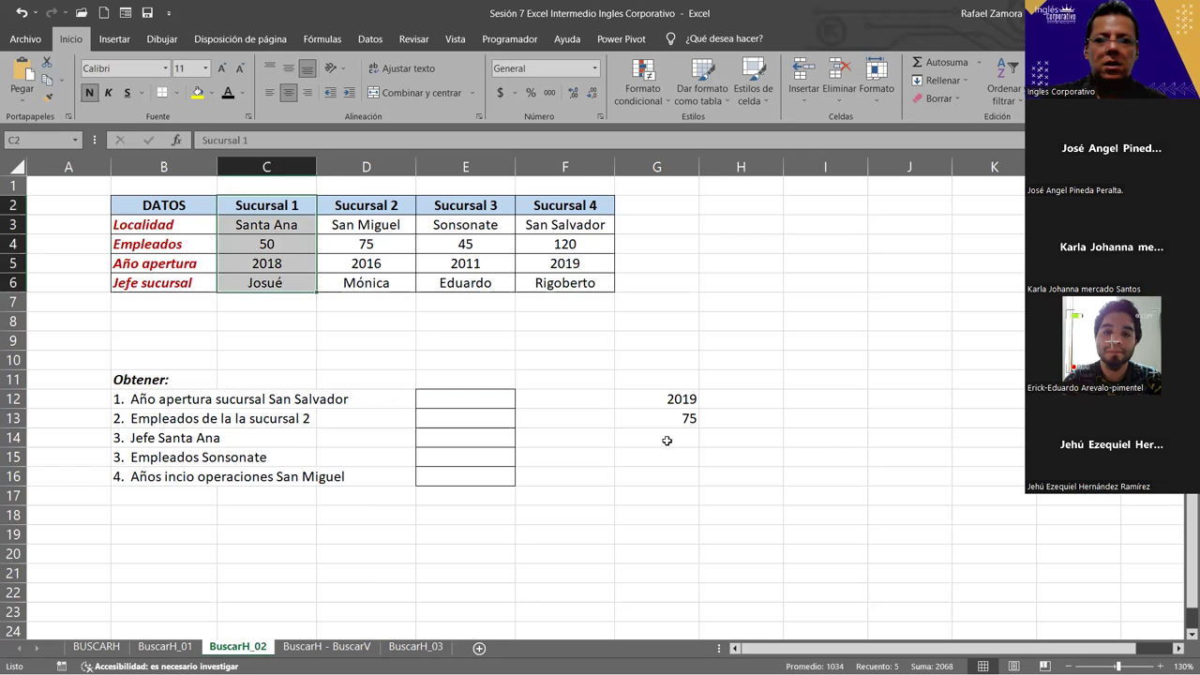
{"action": "left_click", "coordinate": [667, 439]}
{"action": "type", "text": "Jo"}
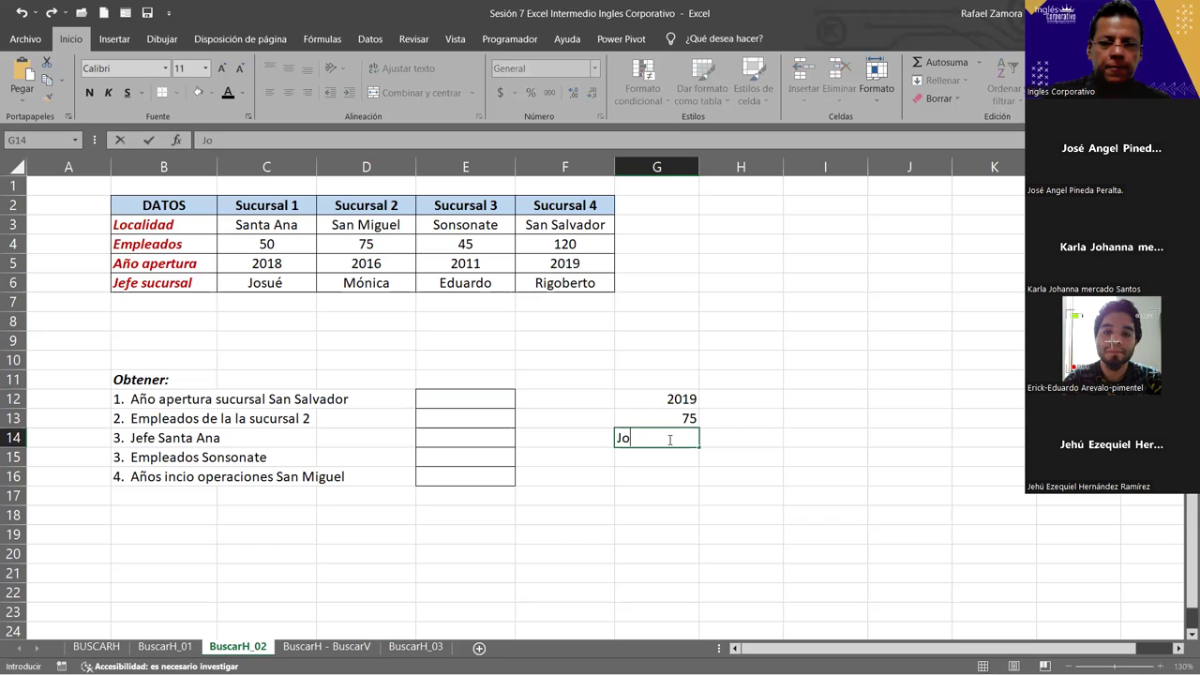
{"action": "type", "text": "sue"}
{"action": "key", "text": "Return"}
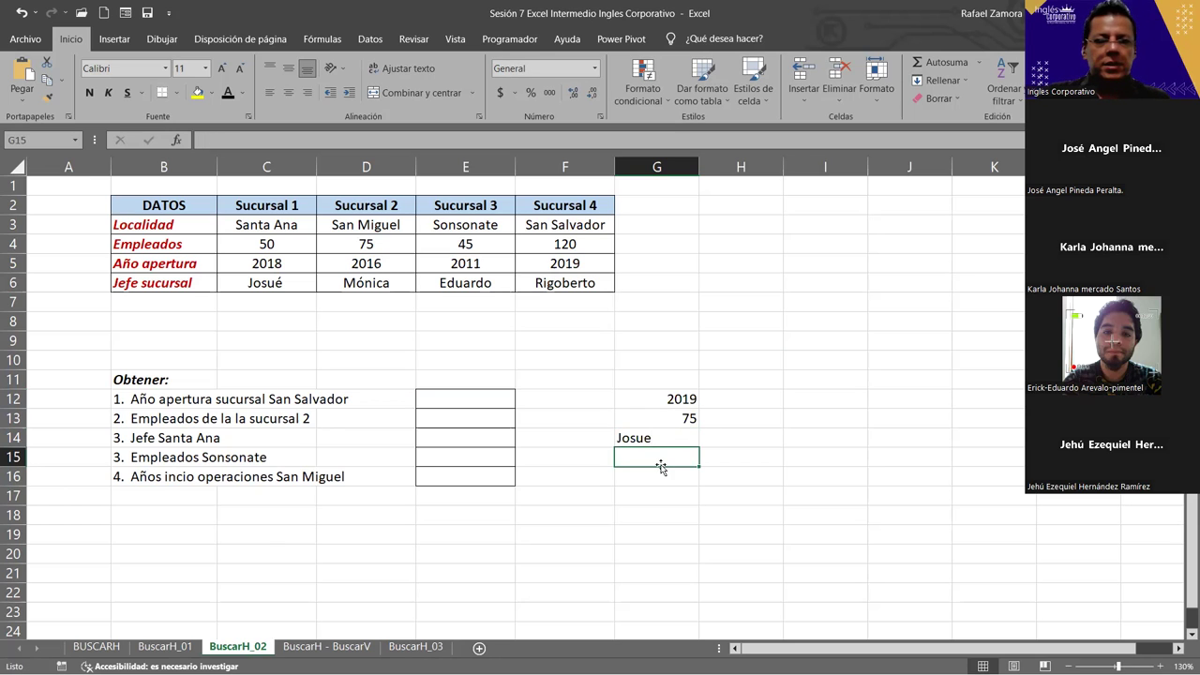
{"action": "left_click", "coordinate": [466, 244]}
{"action": "left_click", "coordinate": [675, 472]}
{"action": "left_click", "coordinate": [676, 456]}
{"action": "type", "text": "45"}
{"action": "key", "text": "Return"}
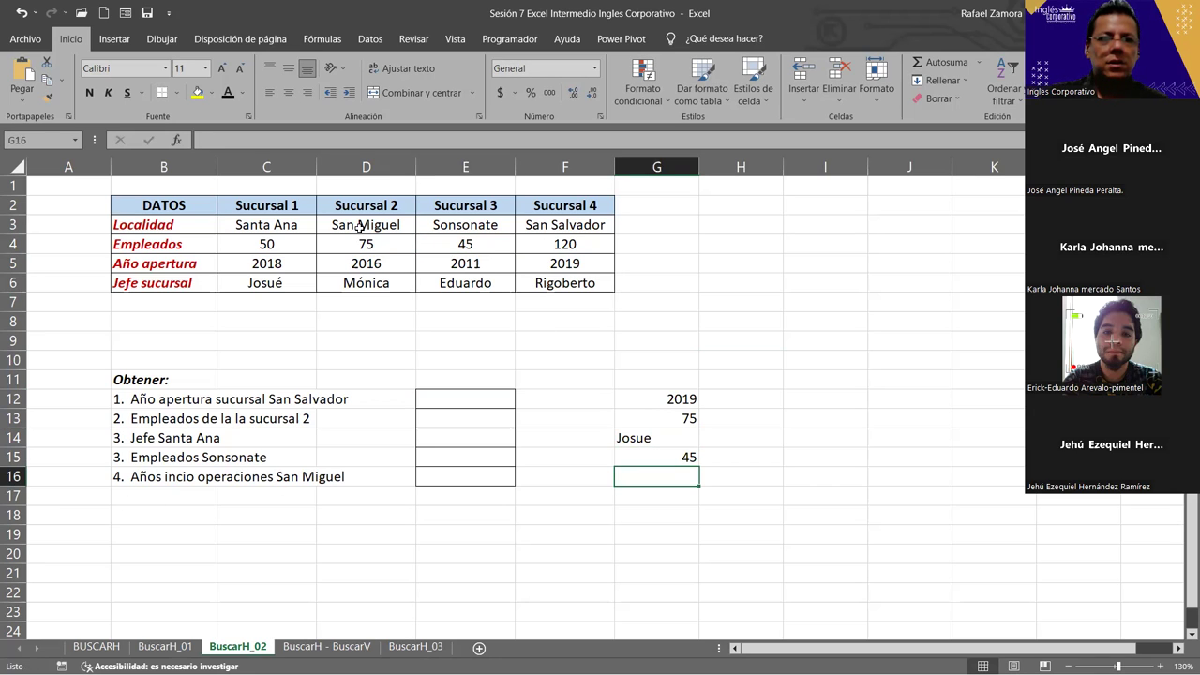
{"action": "left_click_drag", "start_coordinate": [368, 260], "coordinate": [366, 282]}
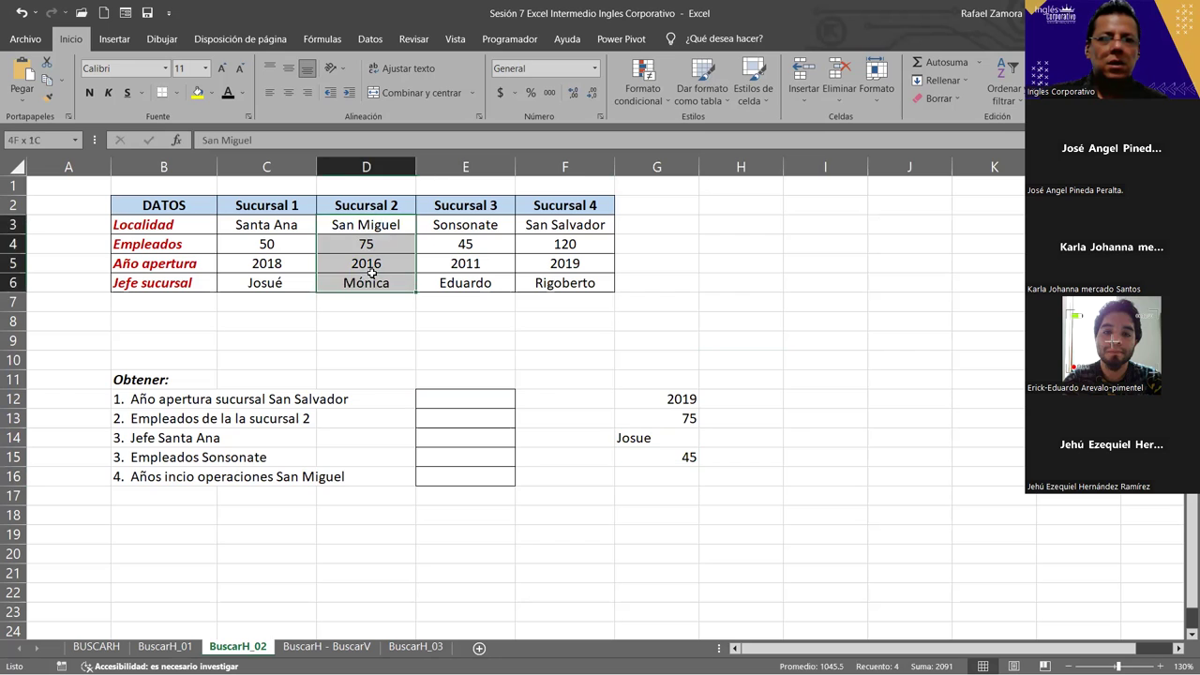
{"action": "left_click", "coordinate": [671, 475]}
{"action": "type", "text": "2016"}
{"action": "key", "text": "Return"}
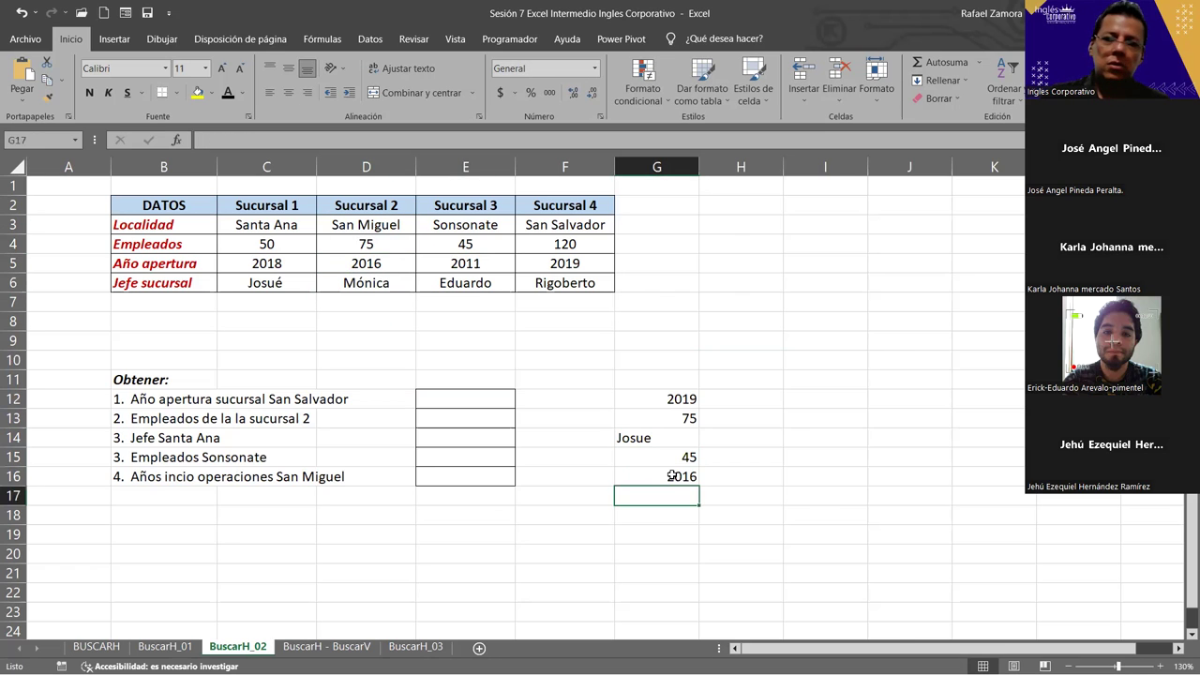
{"action": "left_click_drag", "start_coordinate": [683, 402], "coordinate": [683, 476]}
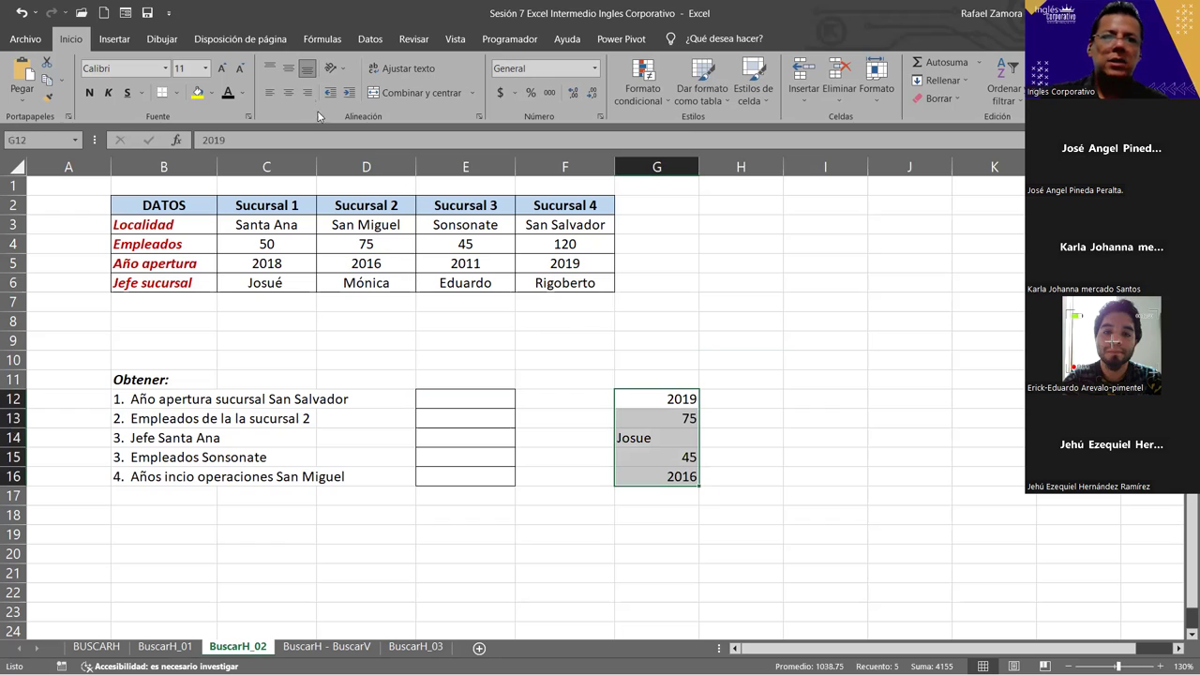
{"action": "left_click", "coordinate": [289, 93]}
{"action": "left_click_drag", "start_coordinate": [501, 404], "coordinate": [498, 477]}
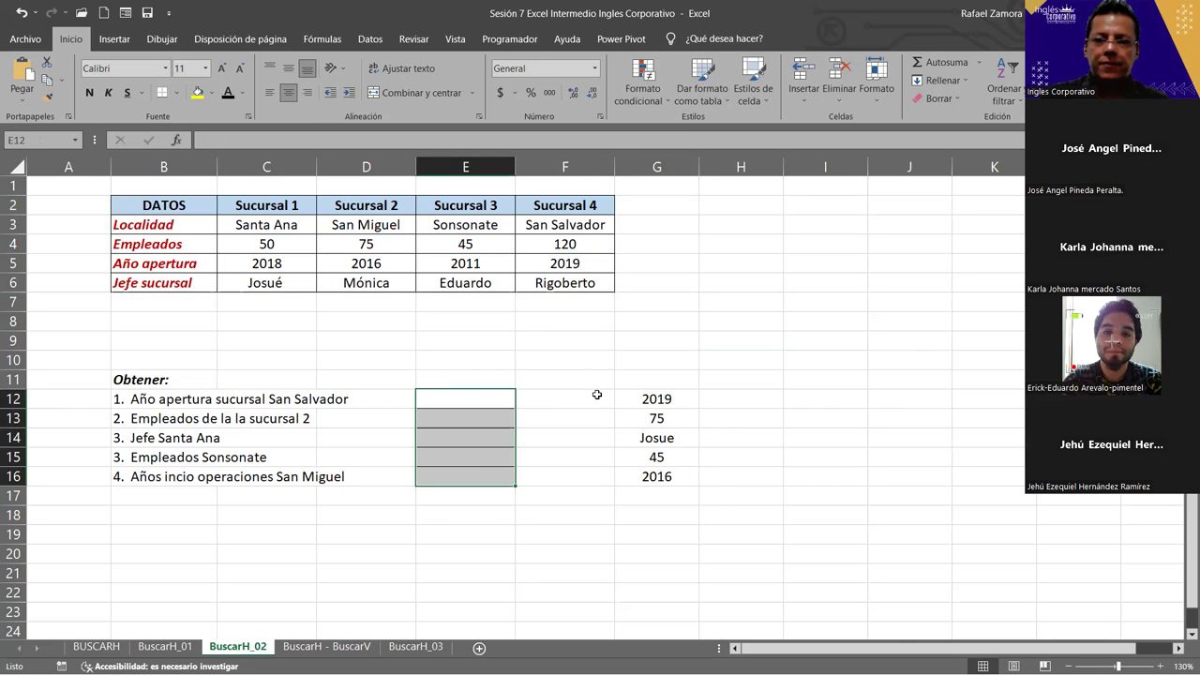
{"action": "left_click", "coordinate": [496, 399]}
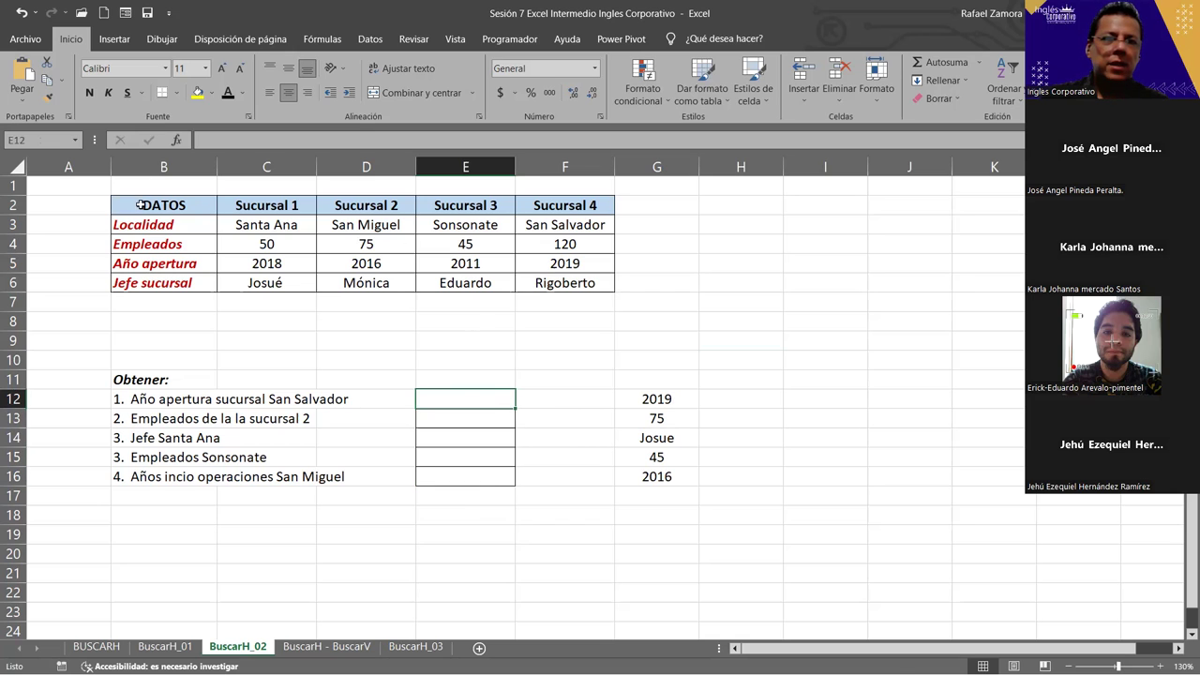
{"action": "left_click_drag", "start_coordinate": [141, 206], "coordinate": [572, 286]}
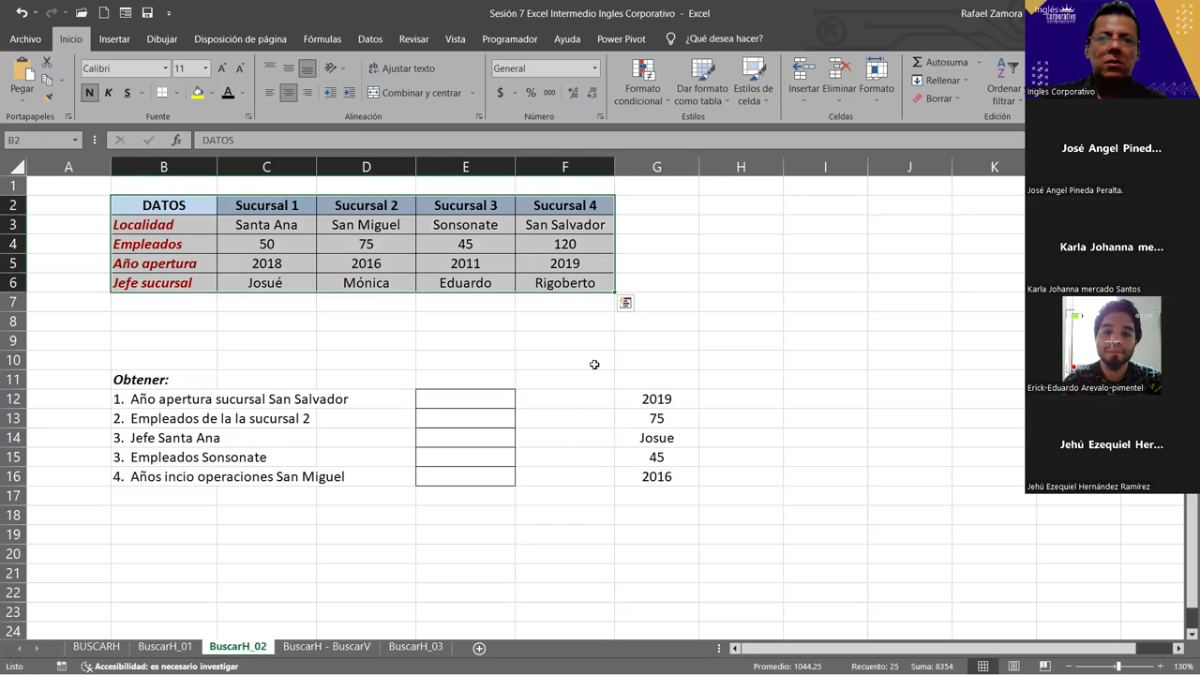
- Paste the EN PRACTICA title graphic near H14 on BuscarH_02 and deselect it
{"action": "left_click", "coordinate": [499, 302]}
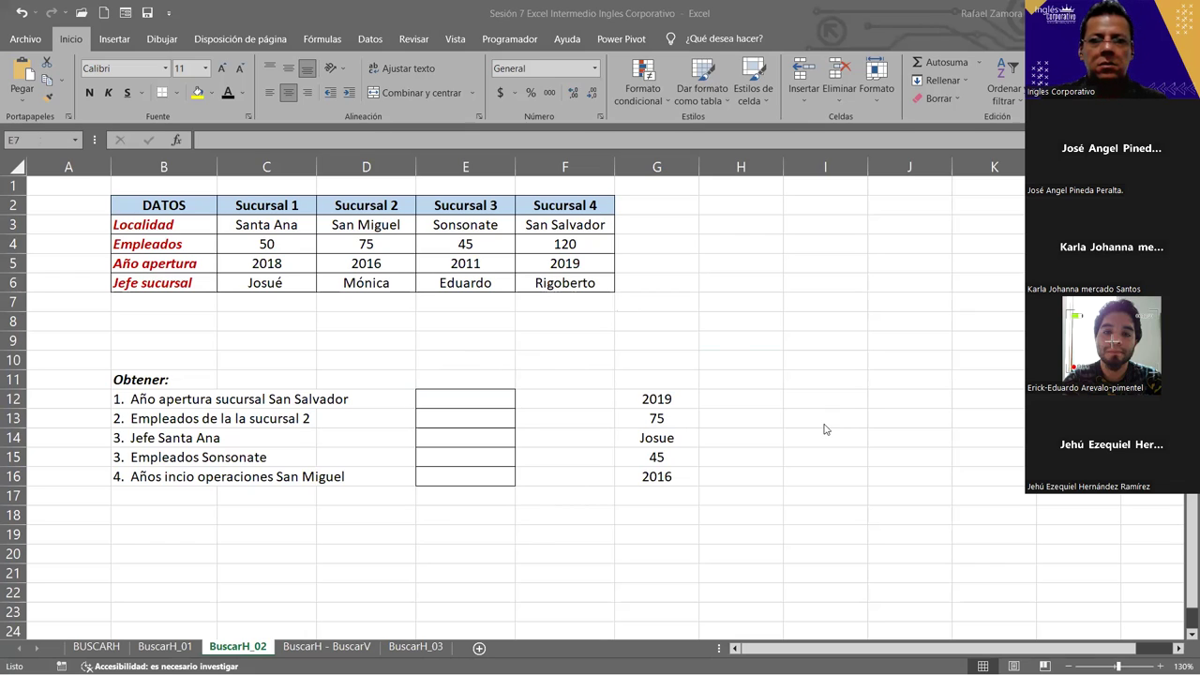
{"action": "left_click", "coordinate": [761, 437]}
{"action": "key", "text": "ctrl+v"}
{"action": "key", "text": "Escape"}
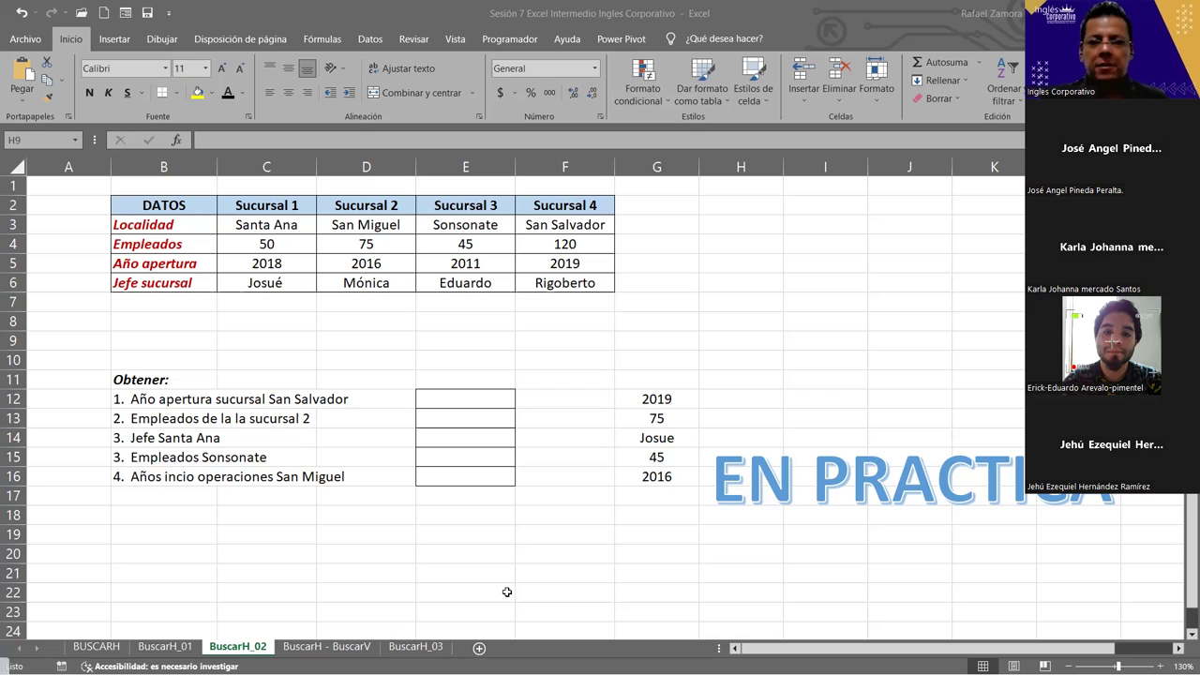
- Switch back to the Excel window to continue the BUSCARH formula in Resultado
{"action": "key", "text": "alt+Tab"}
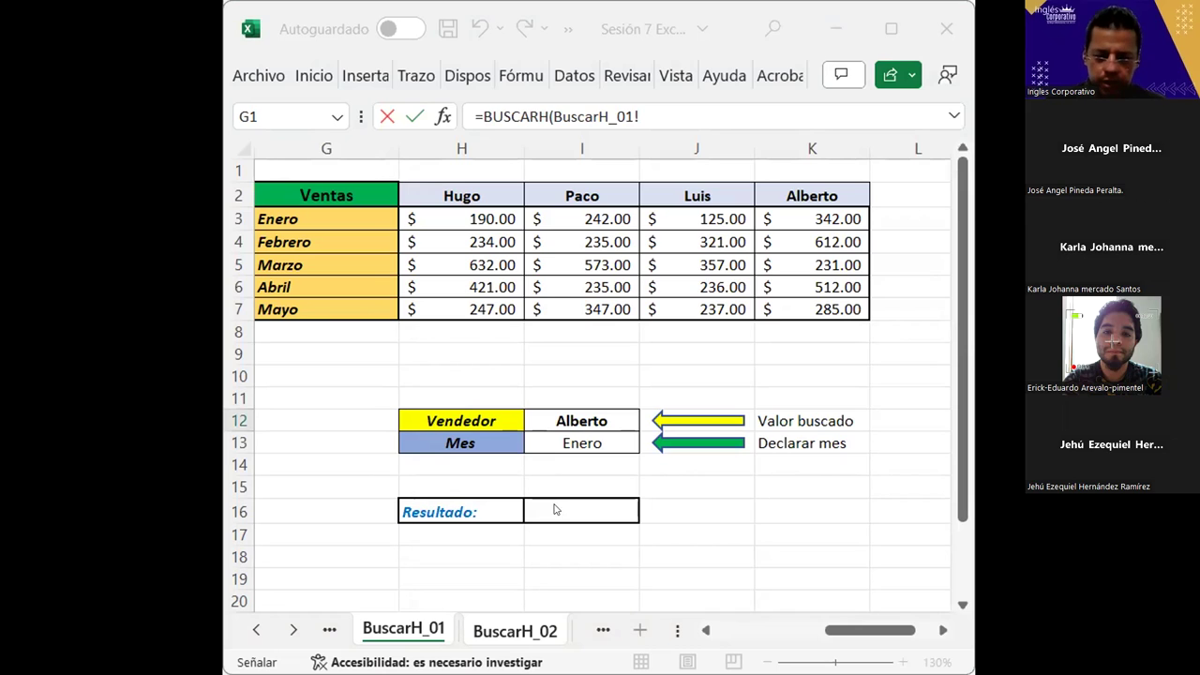
- Abandon the partial BUSCARH formula, then flip to BuscarH_02 and back to BuscarH_01
{"action": "left_click", "coordinate": [585, 440]}
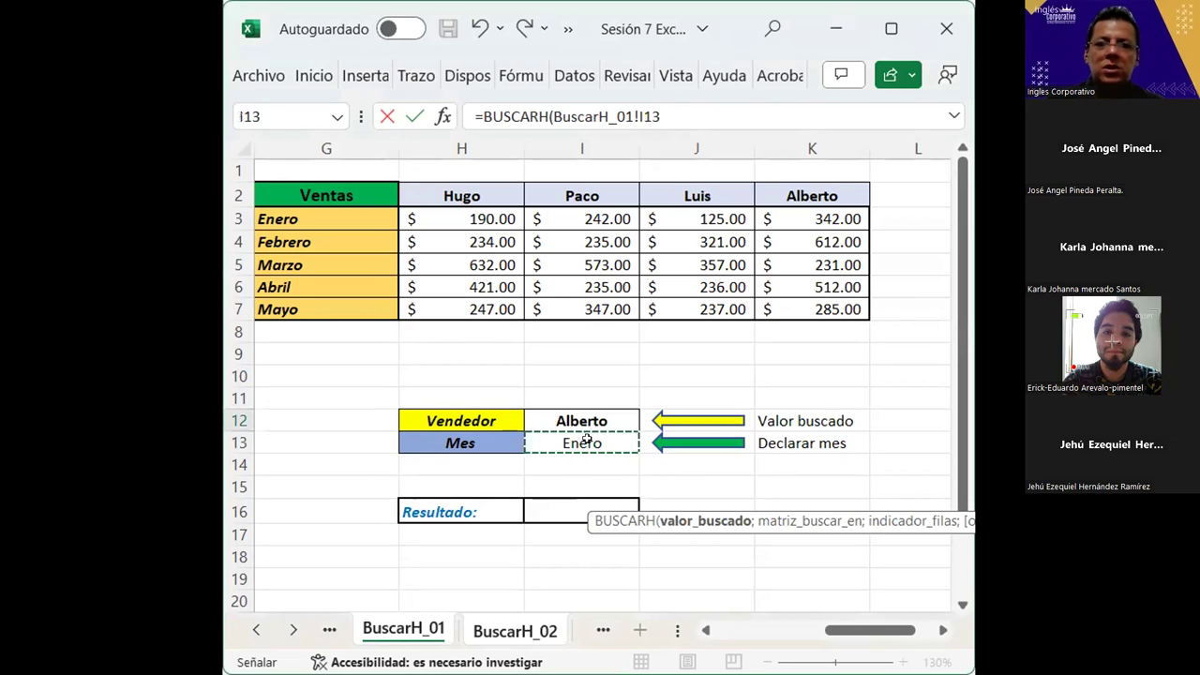
{"action": "left_click", "coordinate": [559, 511]}
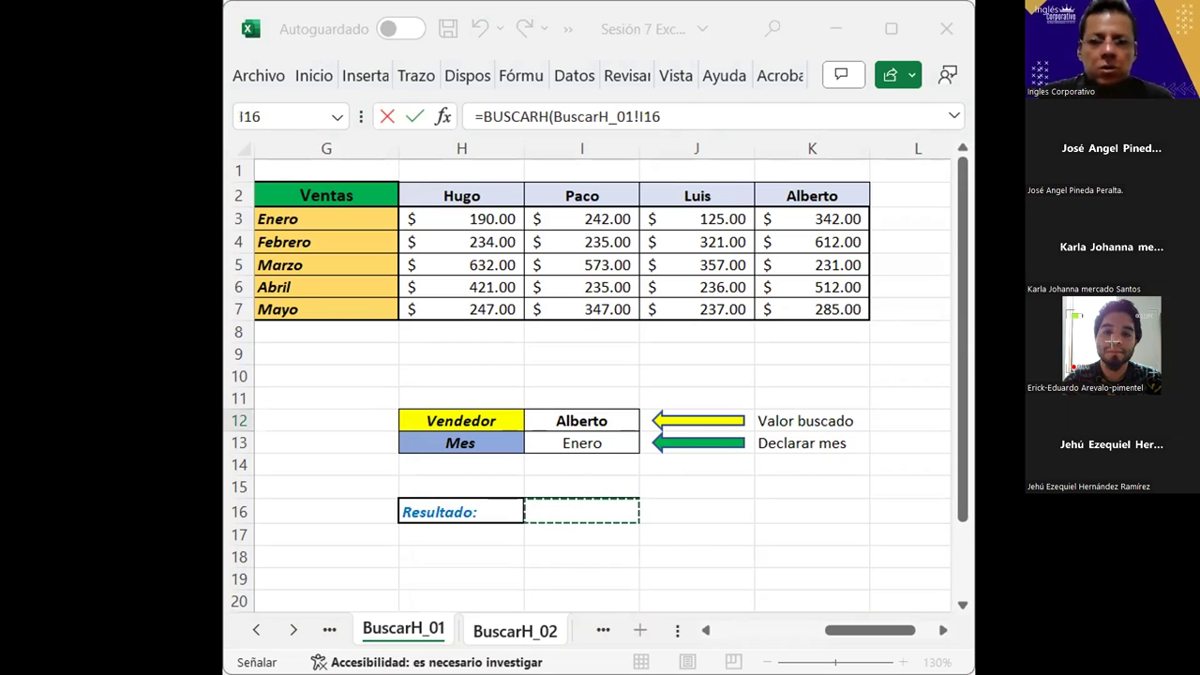
{"action": "key", "text": "ctrl+Page_Down"}
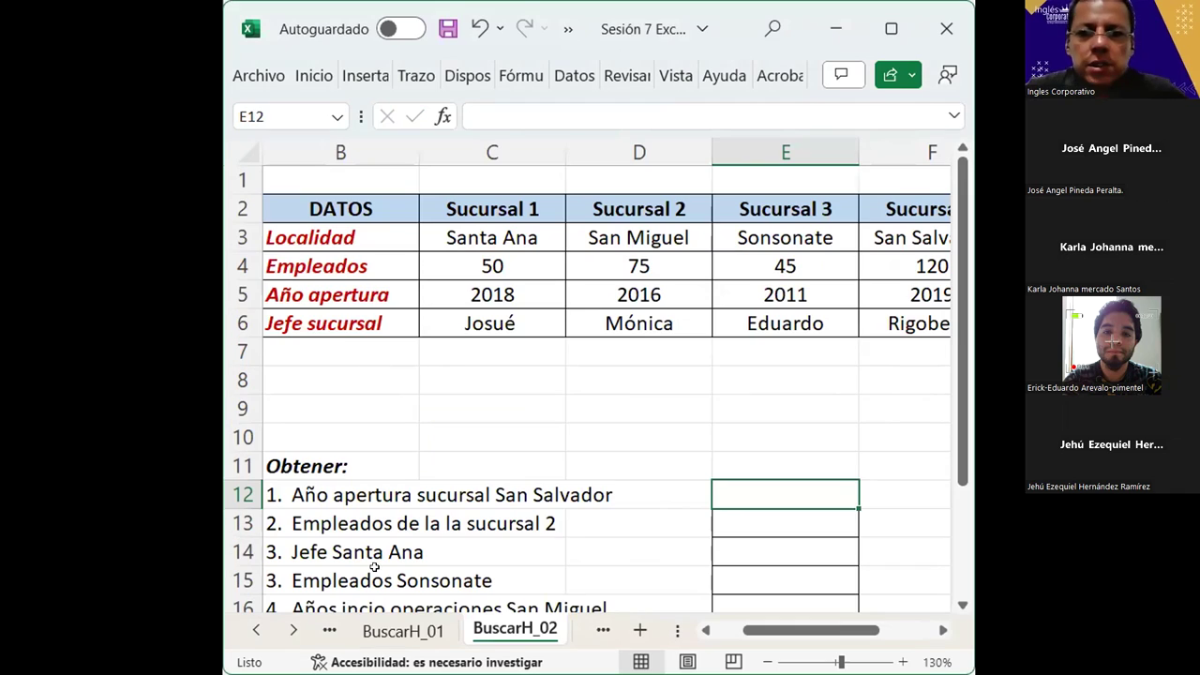
{"action": "left_click", "coordinate": [404, 630]}
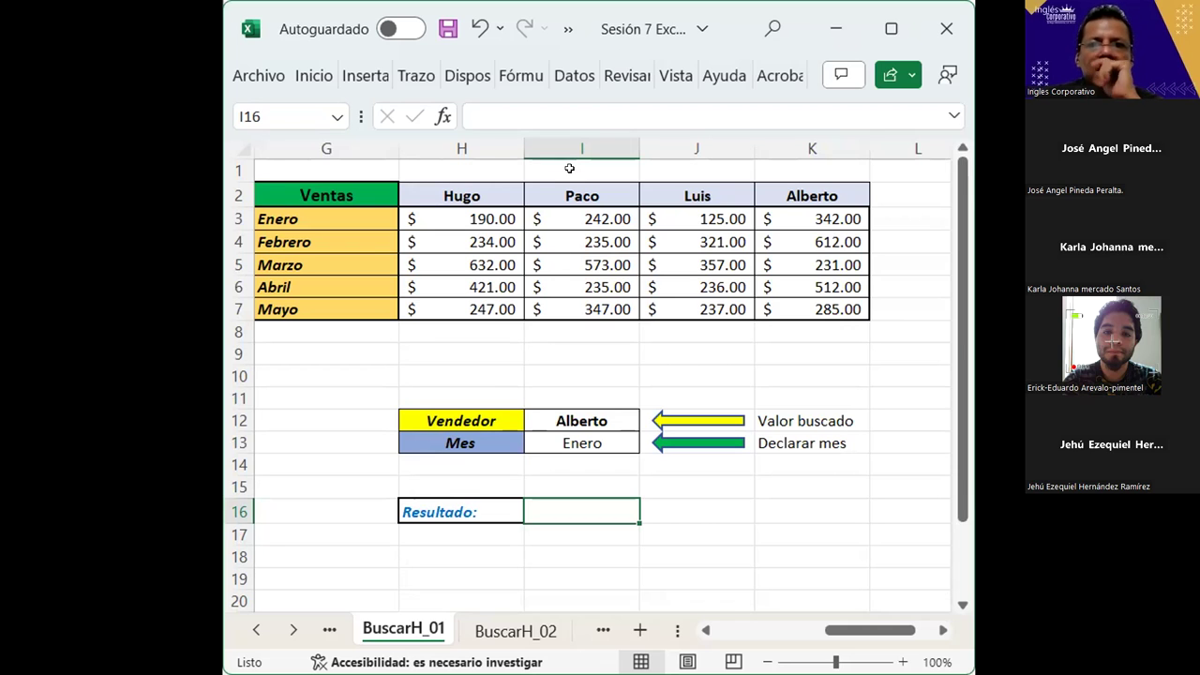
- Open the Validación de datos dialog for Resultado via Datos > Herramientas de datos
{"action": "left_click", "coordinate": [572, 75]}
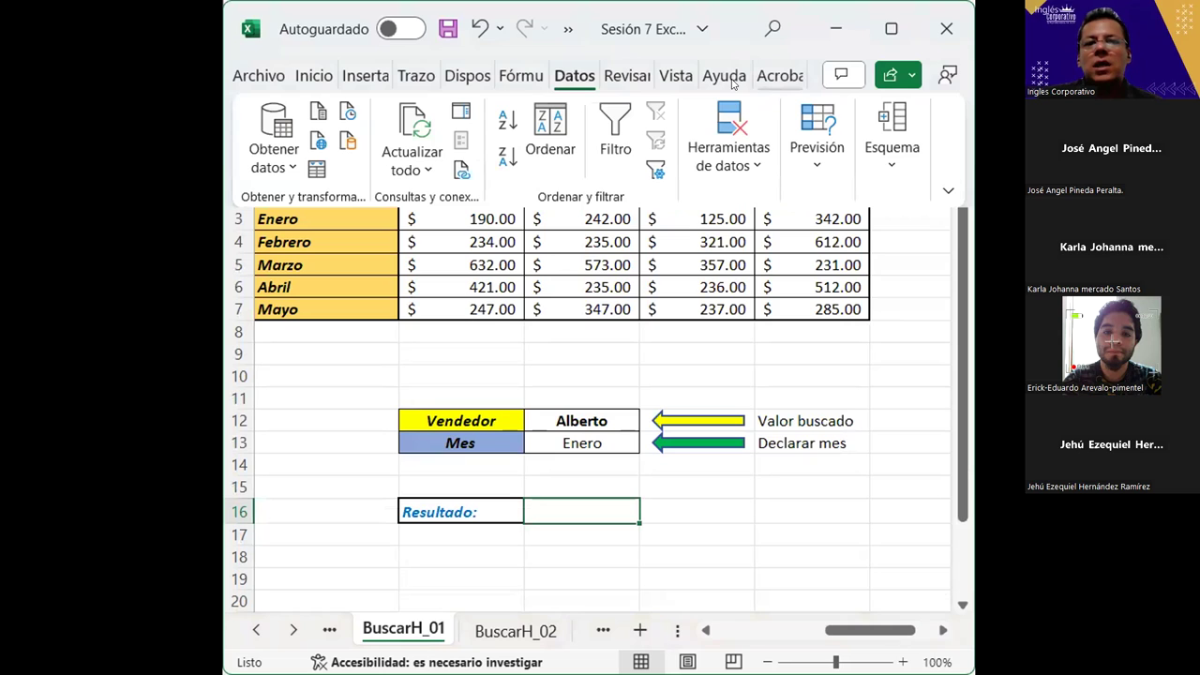
{"action": "left_click", "coordinate": [574, 75]}
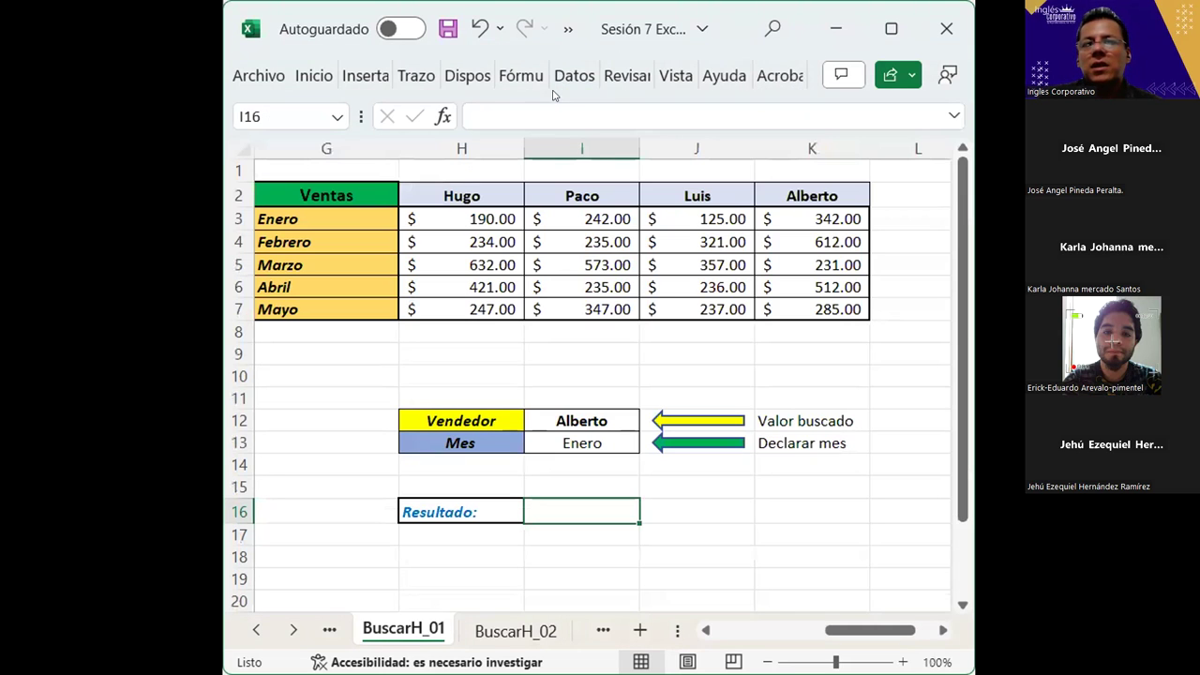
{"action": "left_click", "coordinate": [573, 75]}
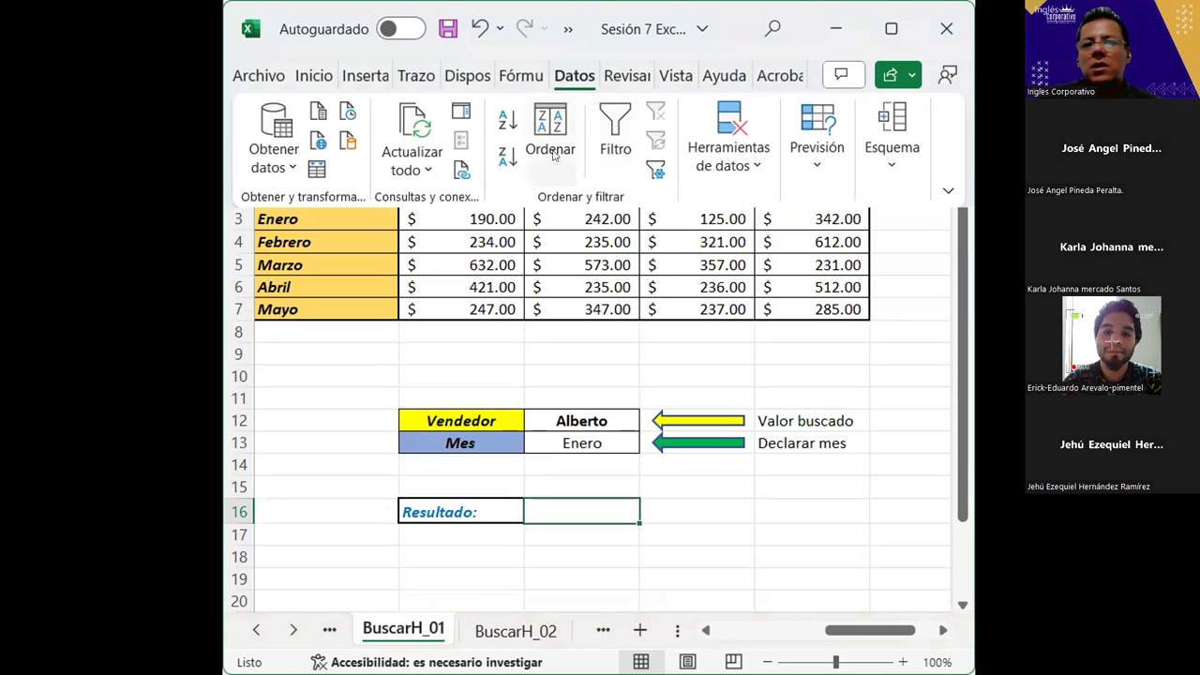
{"action": "left_click", "coordinate": [756, 167]}
{"action": "left_click", "coordinate": [757, 167]}
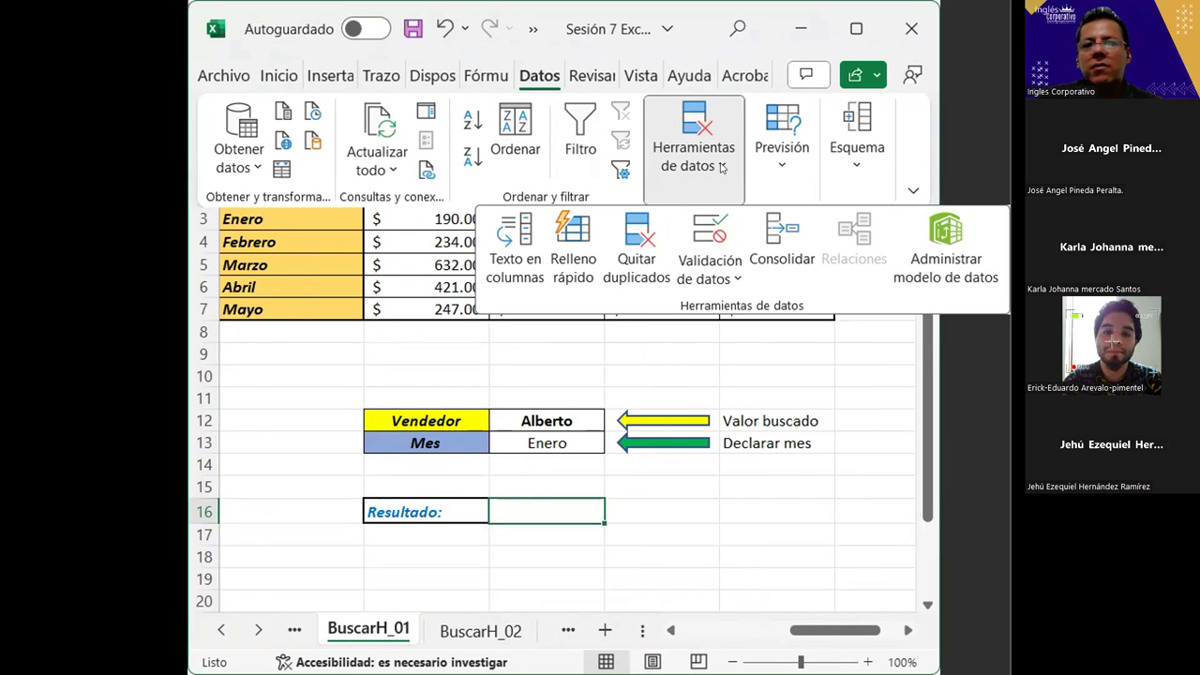
{"action": "left_click", "coordinate": [723, 278]}
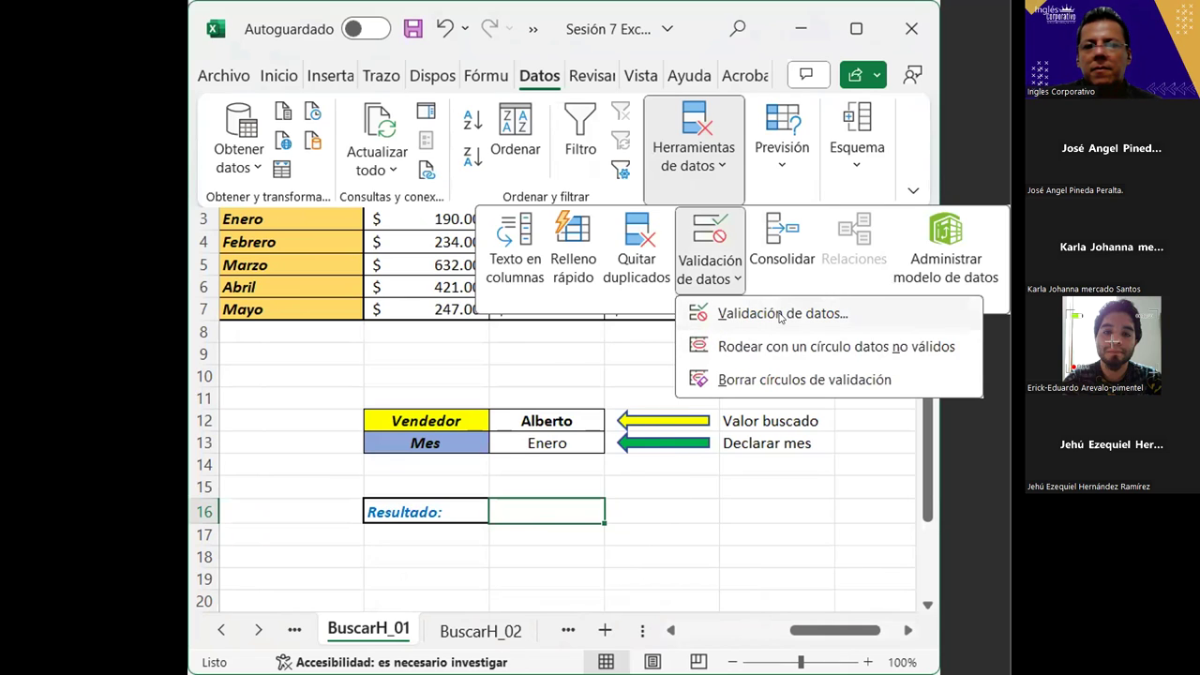
{"action": "left_click", "coordinate": [691, 327]}
{"action": "key", "text": "Right"}
{"action": "key", "text": "Left"}
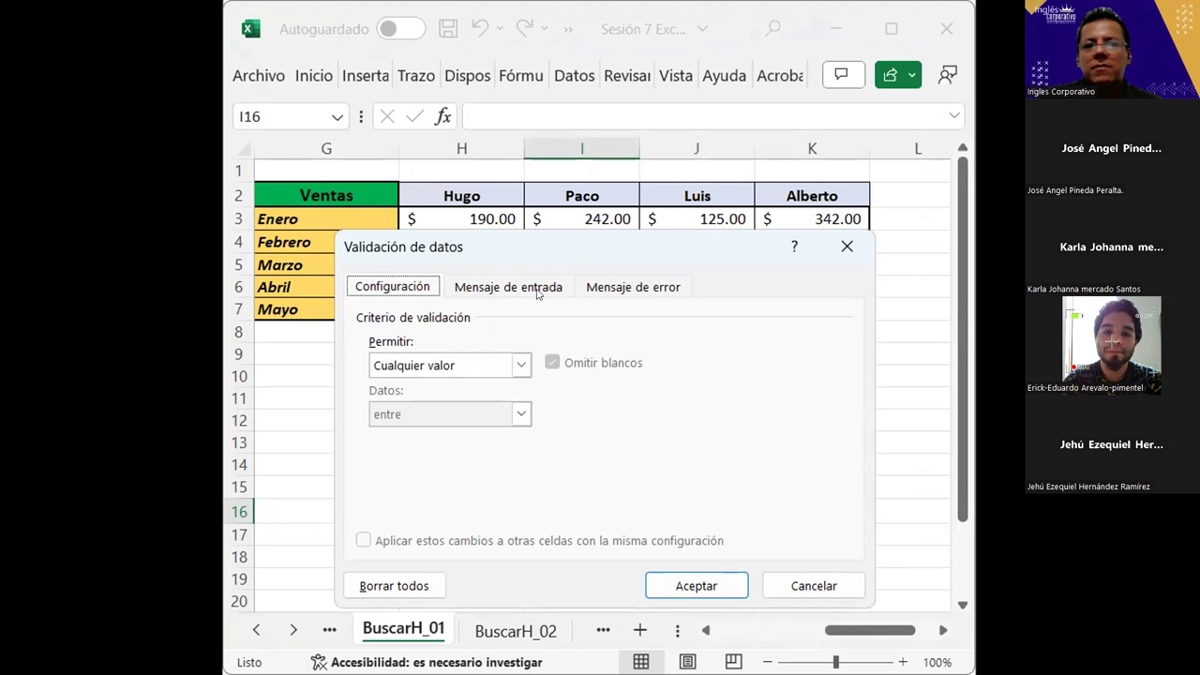
- Allow a Lista in Resultado sourced from the seller names =$H$2:$K$2 and confirm
{"action": "left_click", "coordinate": [521, 364]}
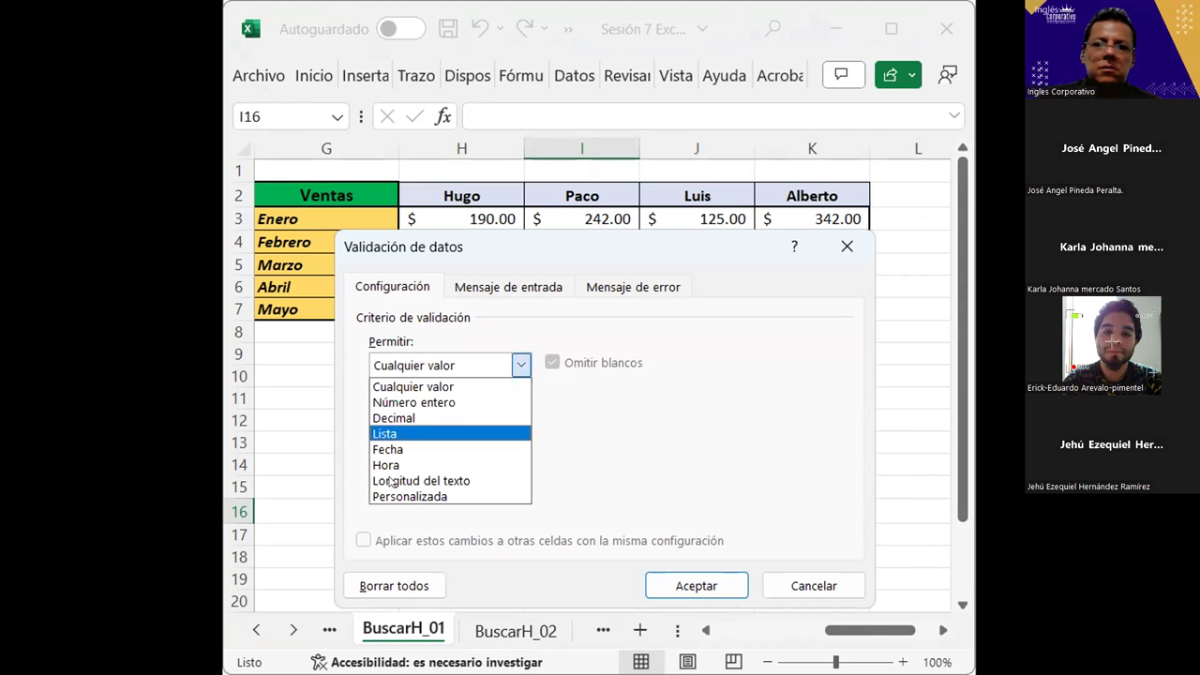
{"action": "left_click", "coordinate": [402, 431]}
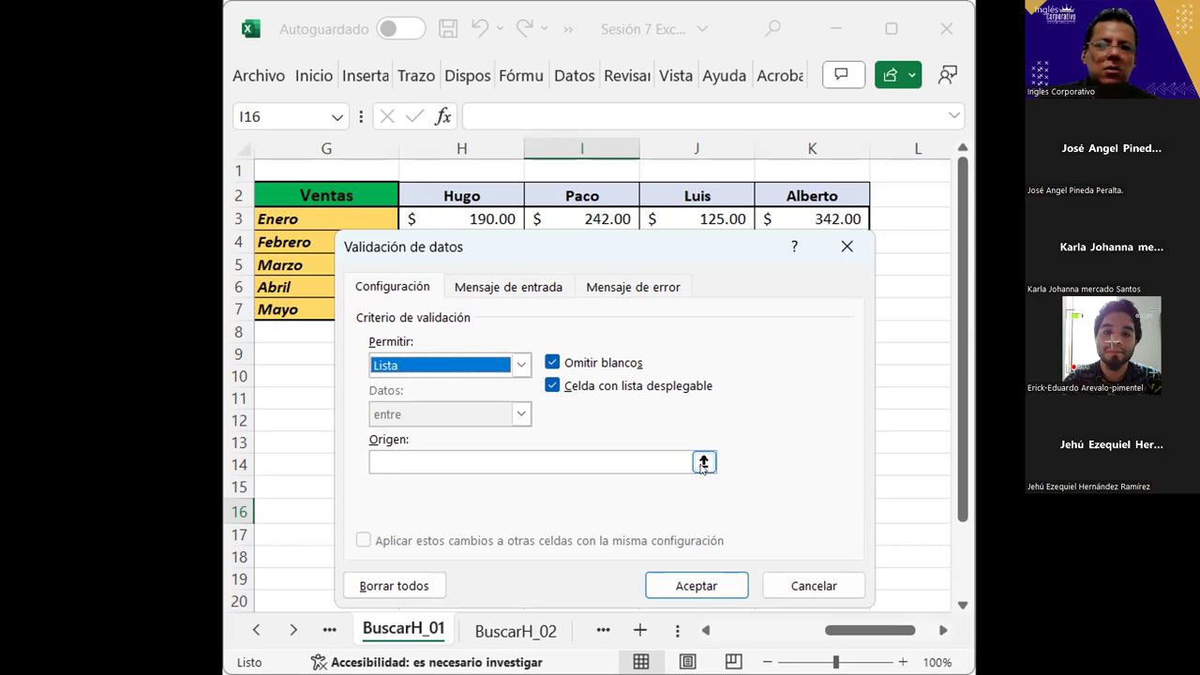
{"action": "left_click", "coordinate": [555, 455]}
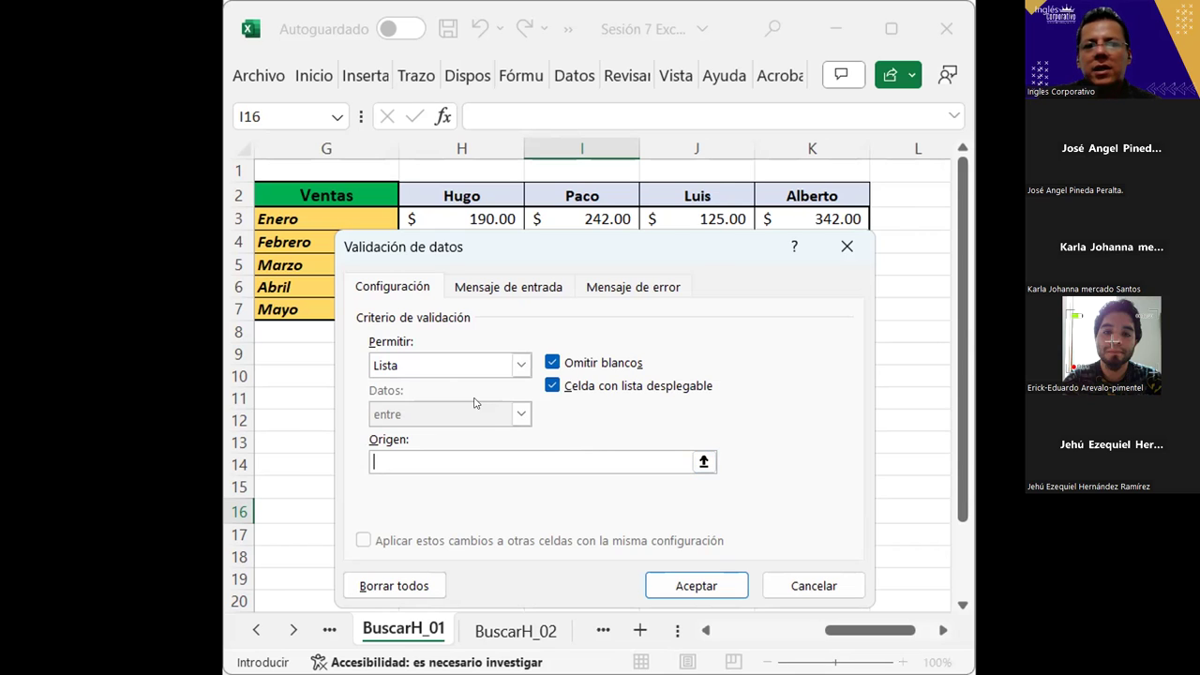
{"action": "left_click", "coordinate": [302, 217]}
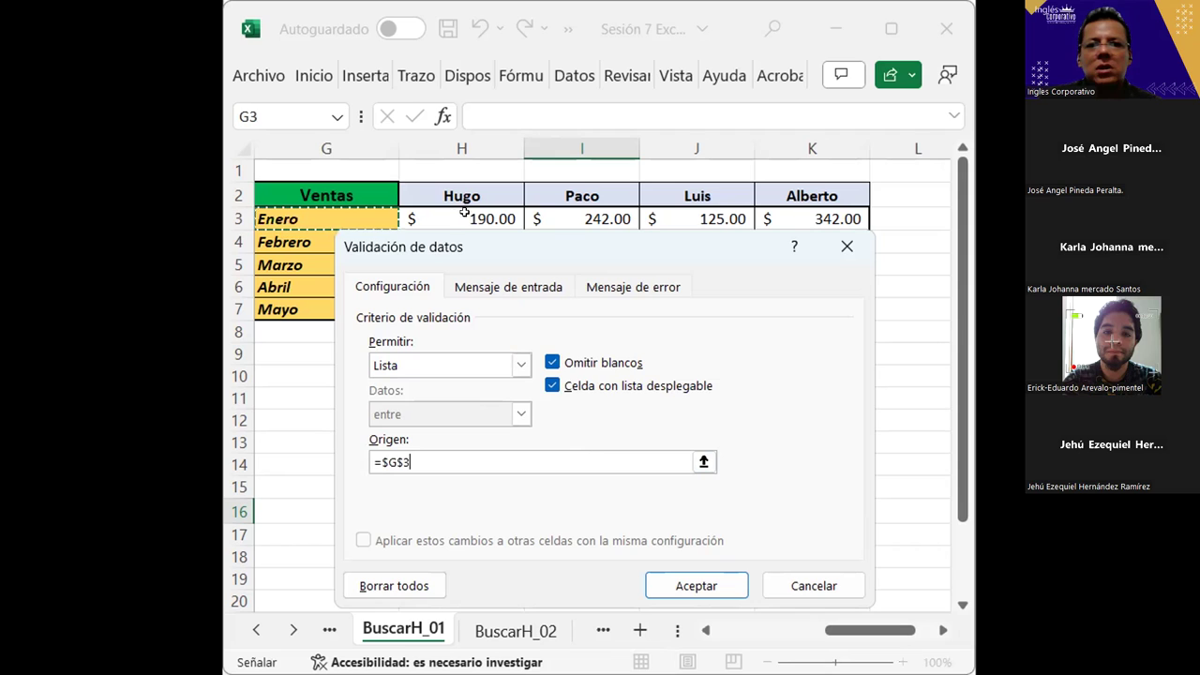
{"action": "left_click", "coordinate": [344, 198]}
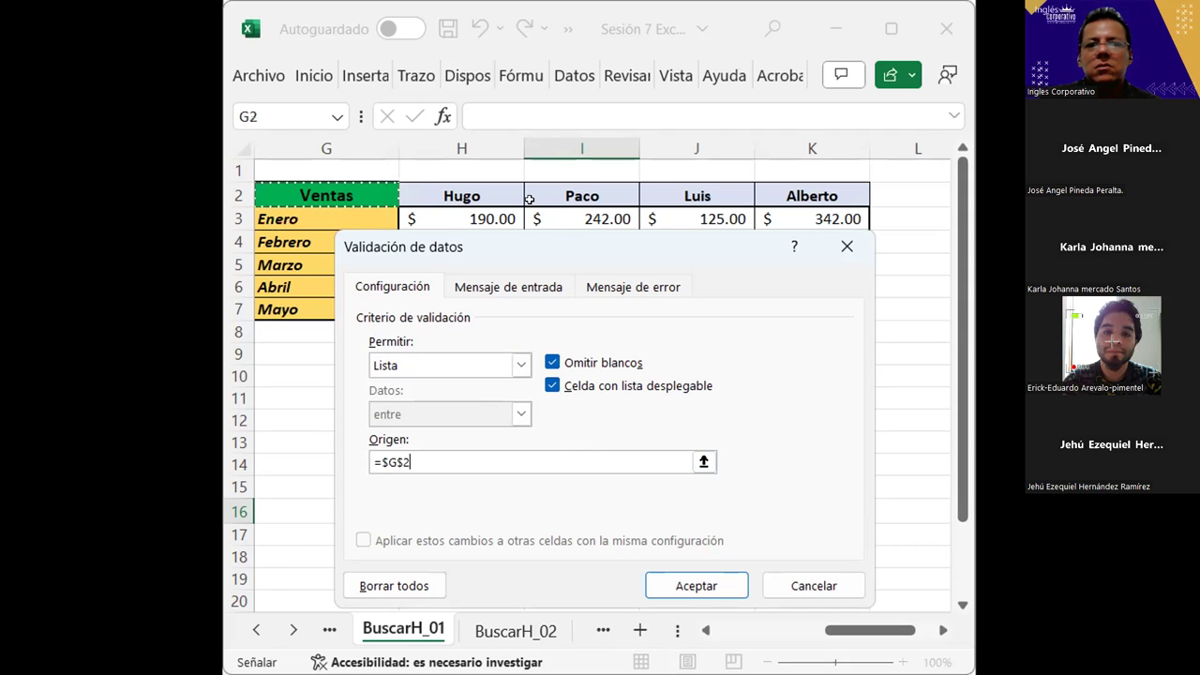
{"action": "left_click", "coordinate": [804, 196], "text": "shift"}
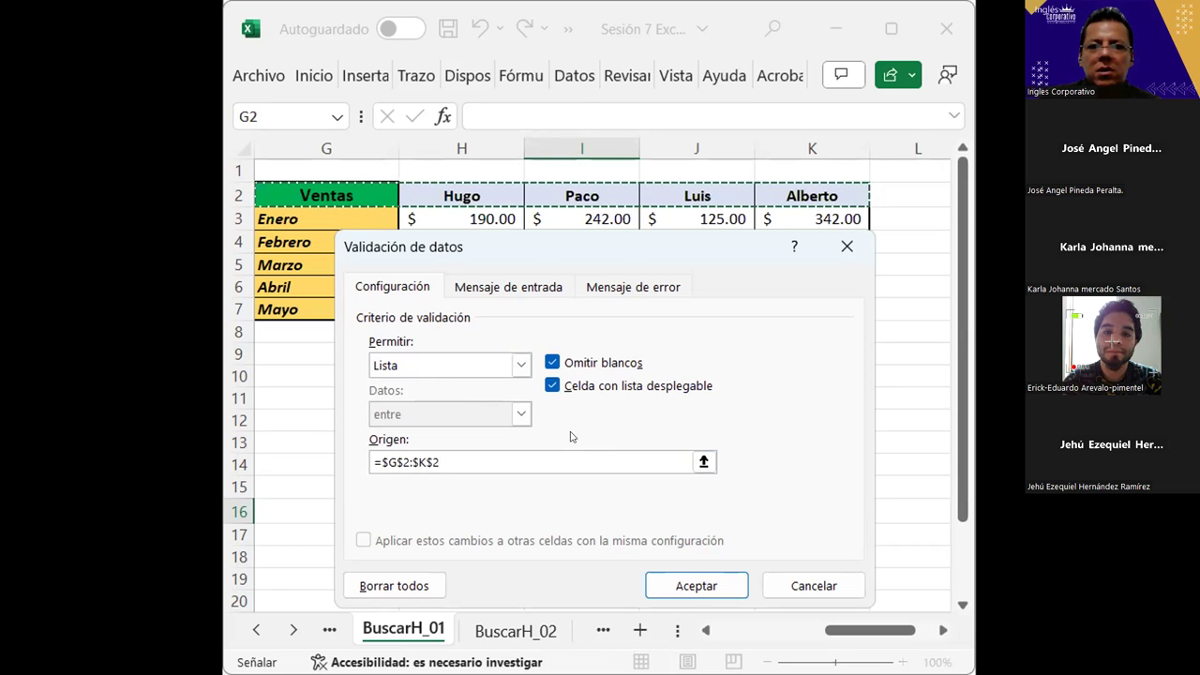
{"action": "left_click", "coordinate": [450, 191]}
{"action": "left_click_drag", "start_coordinate": [455, 190], "coordinate": [575, 187]}
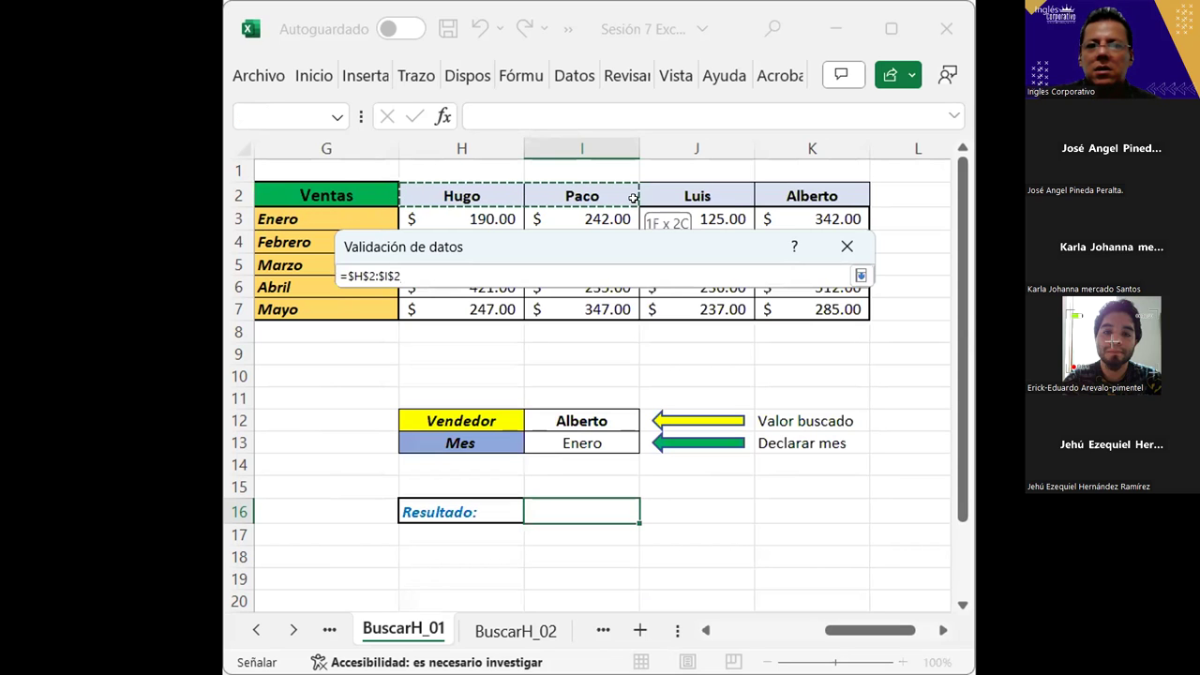
{"action": "left_click_drag", "start_coordinate": [788, 190], "coordinate": [765, 203]}
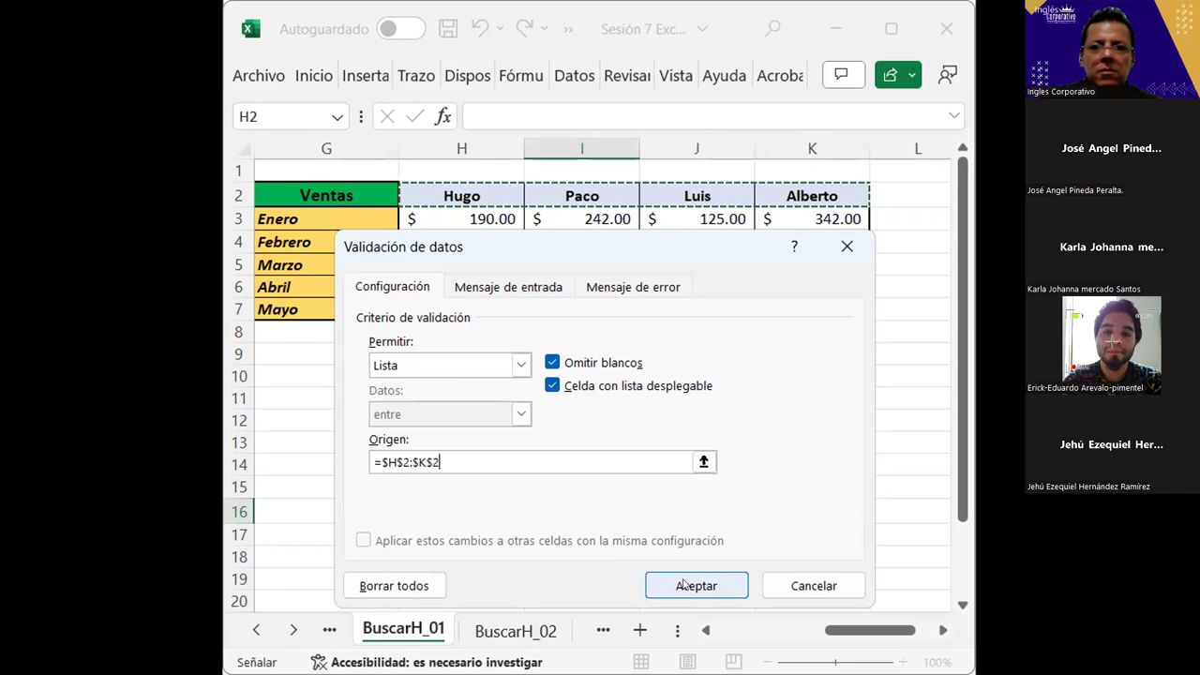
{"action": "left_click", "coordinate": [677, 575]}
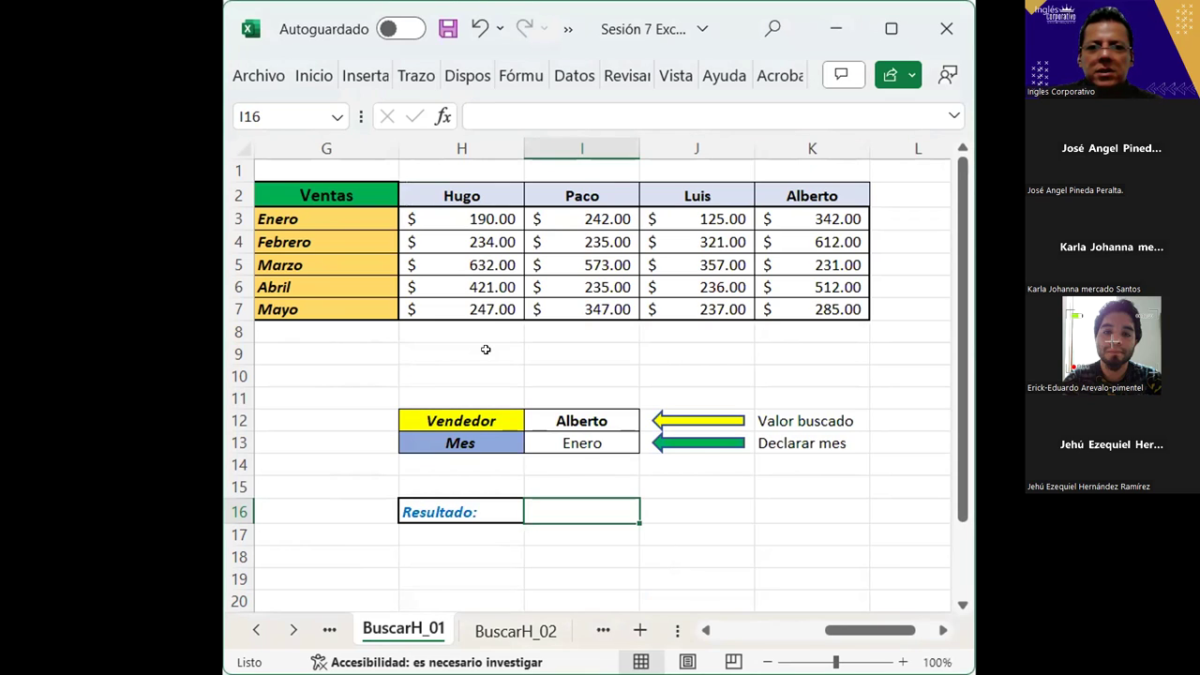
- Inspect cells around the table and check the empty seller dropdown in Resultado I16
{"action": "left_click", "coordinate": [541, 368]}
{"action": "left_click", "coordinate": [498, 335]}
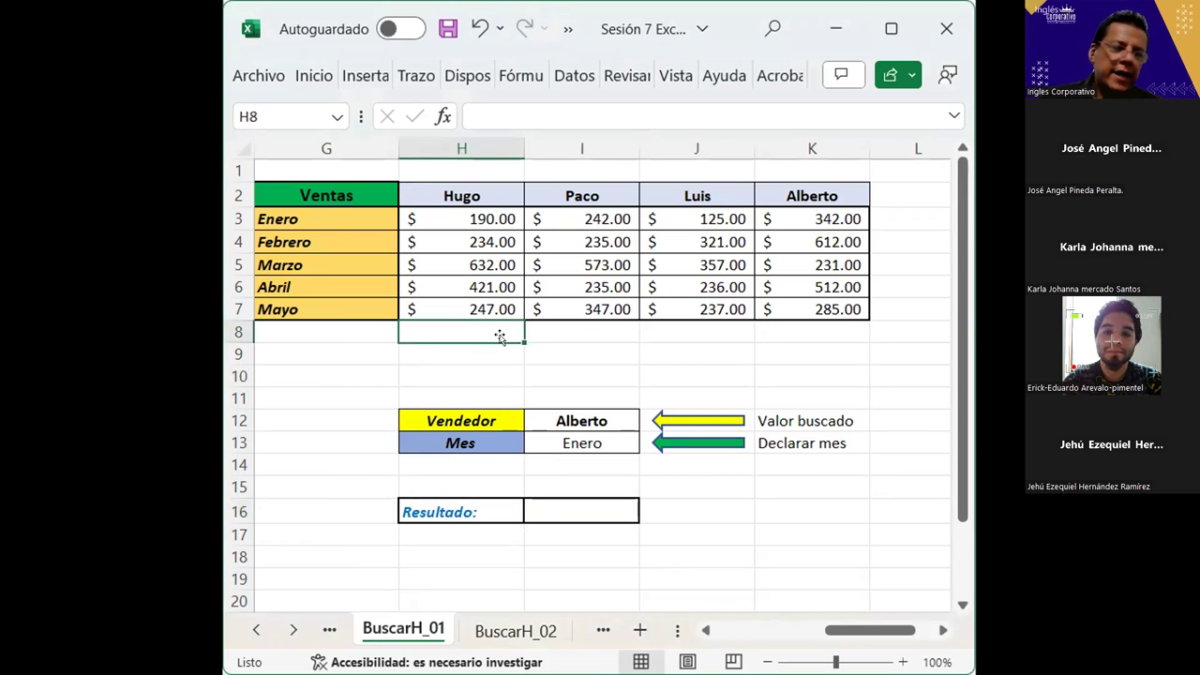
{"action": "left_click", "coordinate": [643, 332]}
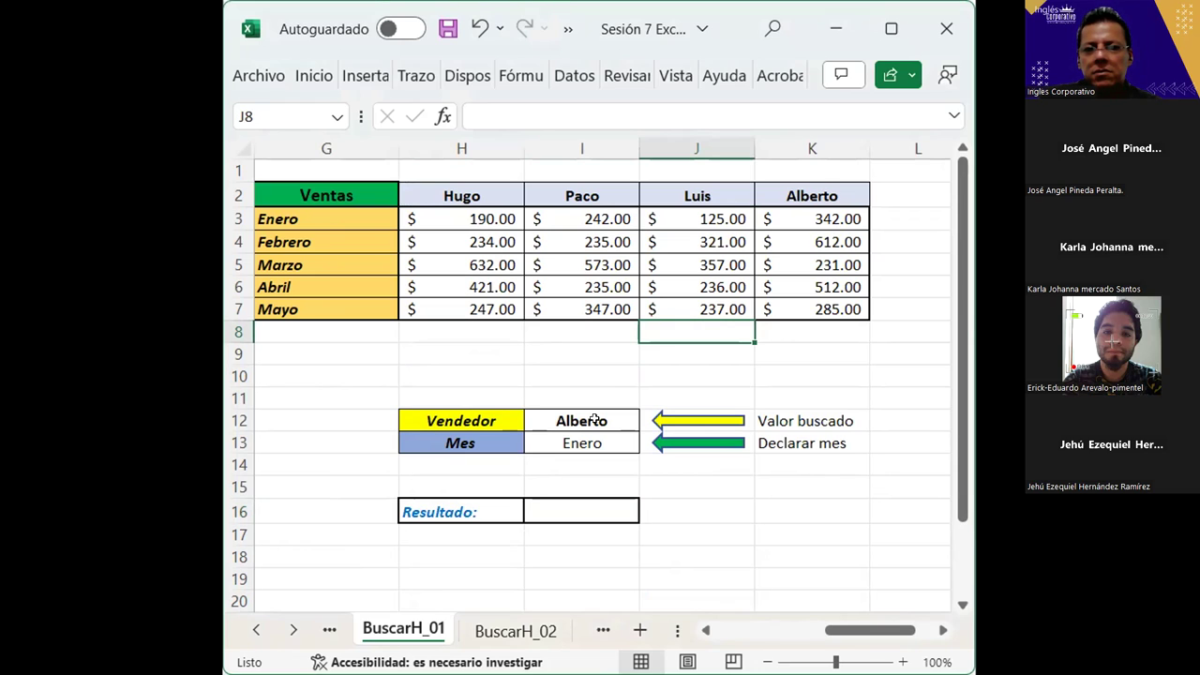
{"action": "left_click", "coordinate": [584, 374]}
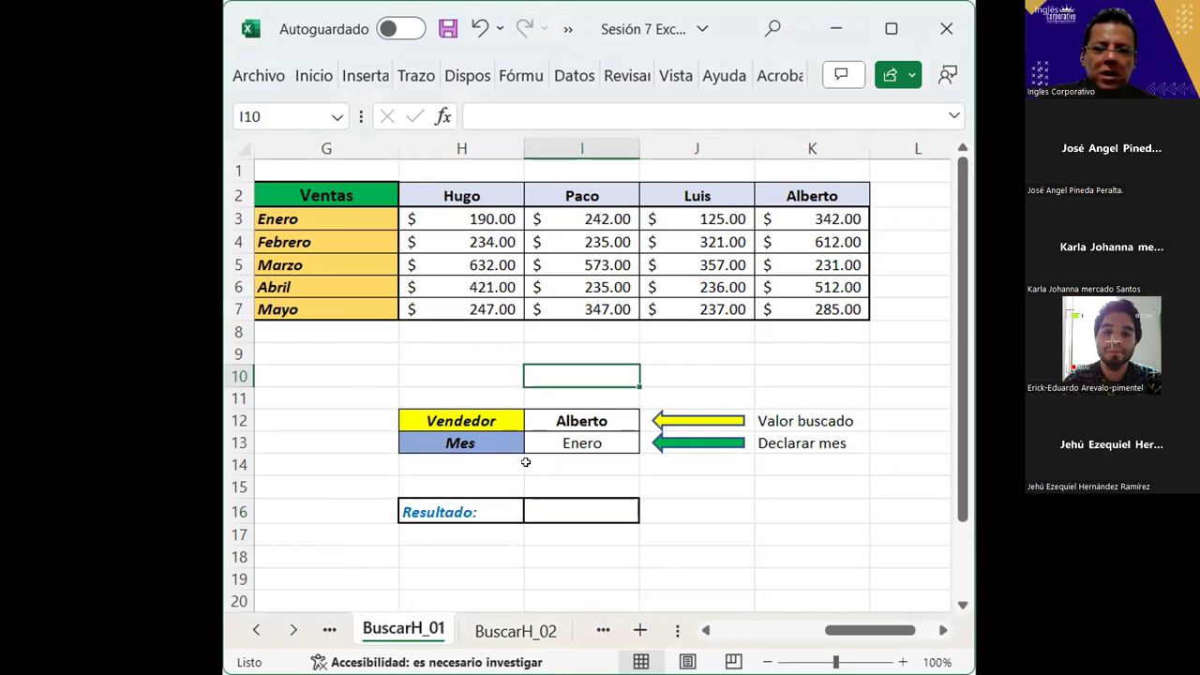
{"action": "left_click", "coordinate": [559, 509]}
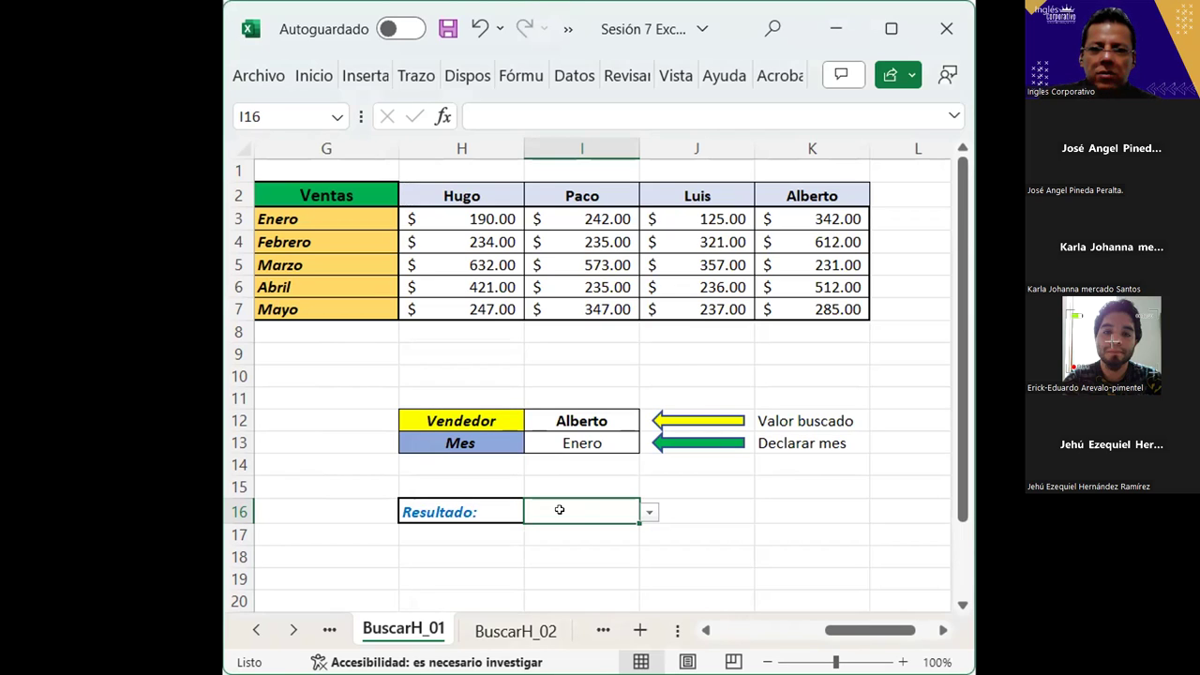
{"action": "double_click", "coordinate": [559, 509]}
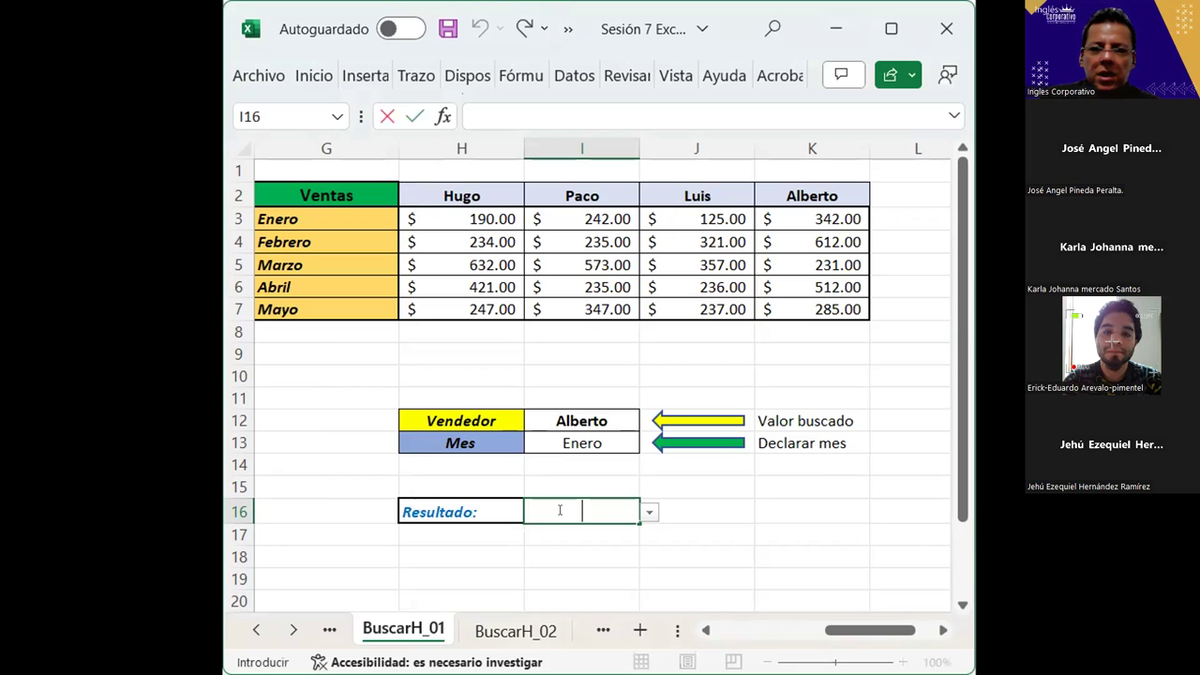
{"action": "left_click", "coordinate": [647, 512]}
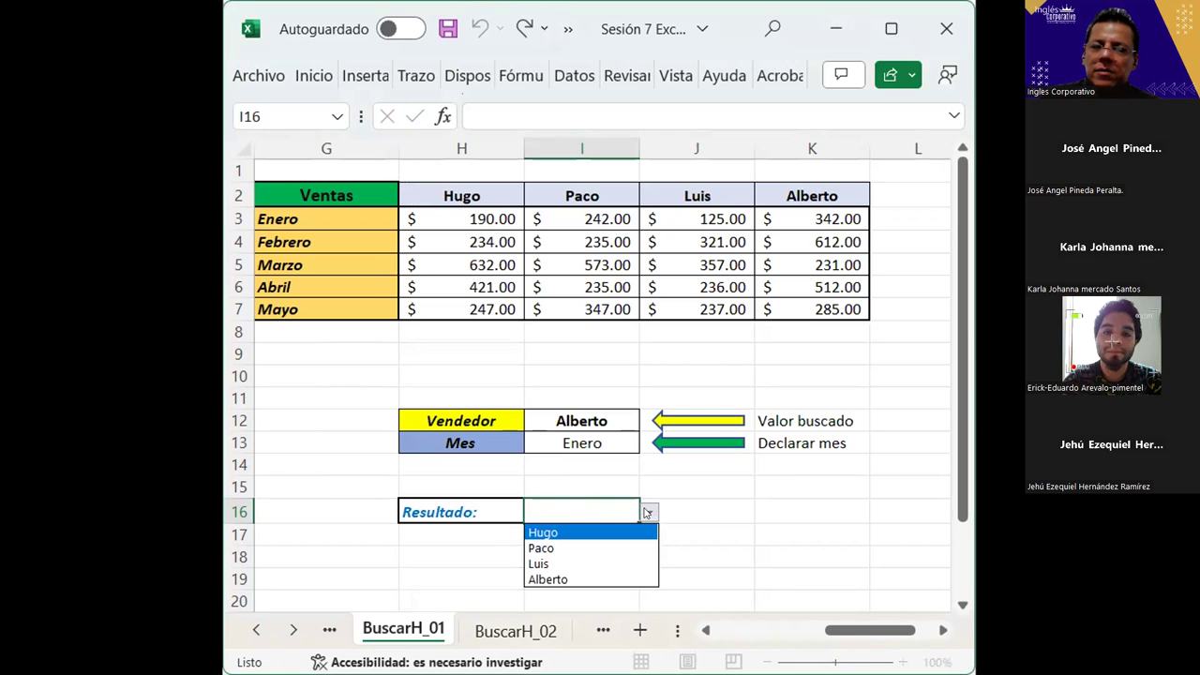
{"action": "left_click", "coordinate": [592, 514]}
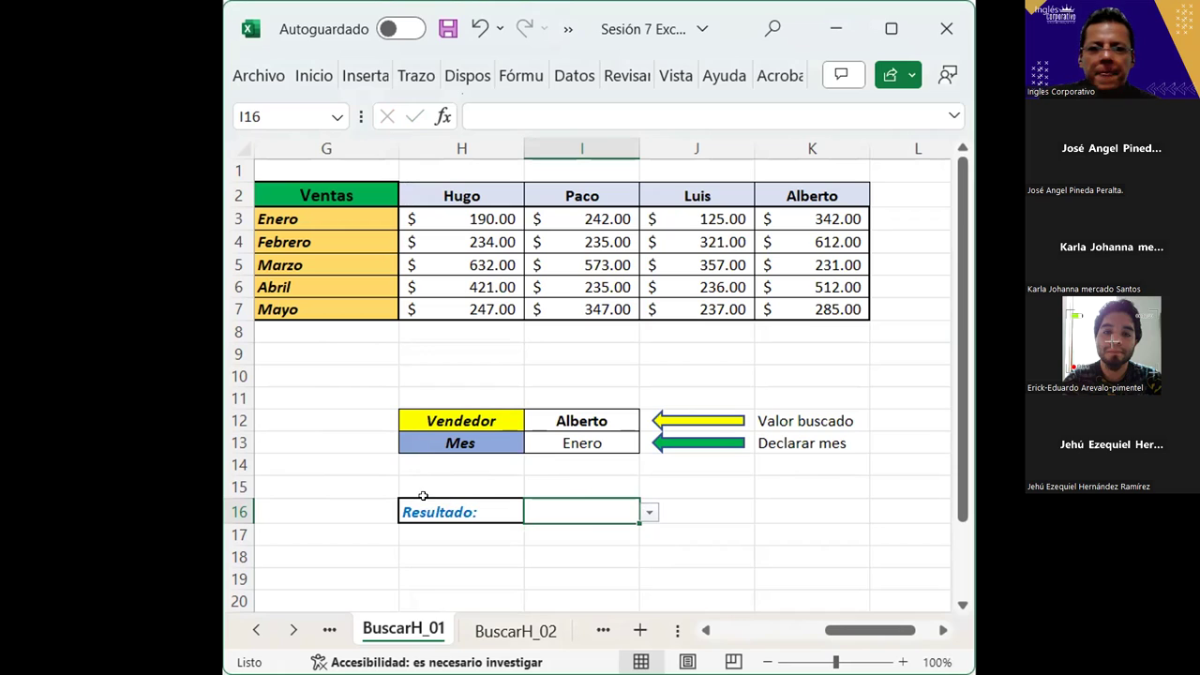
- Drag the dropdown cell I16 onto I12, confirming replacement of Alberto
{"action": "left_click_drag", "start_coordinate": [410, 498], "coordinate": [403, 487]}
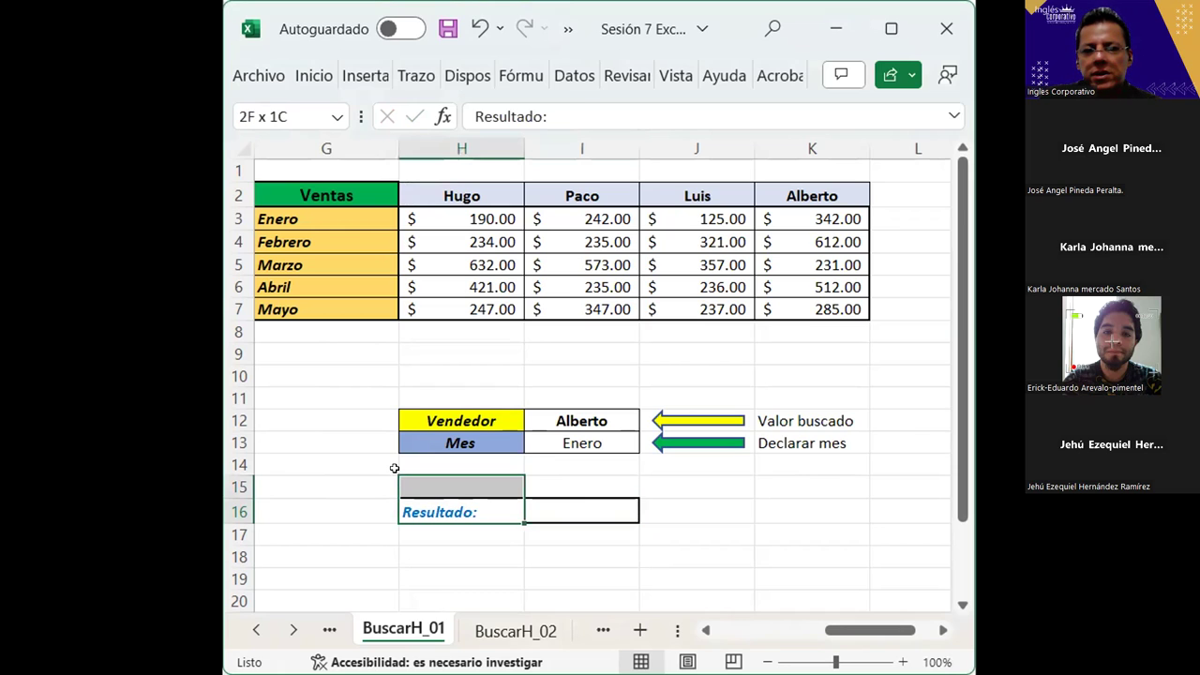
{"action": "left_click", "coordinate": [476, 533]}
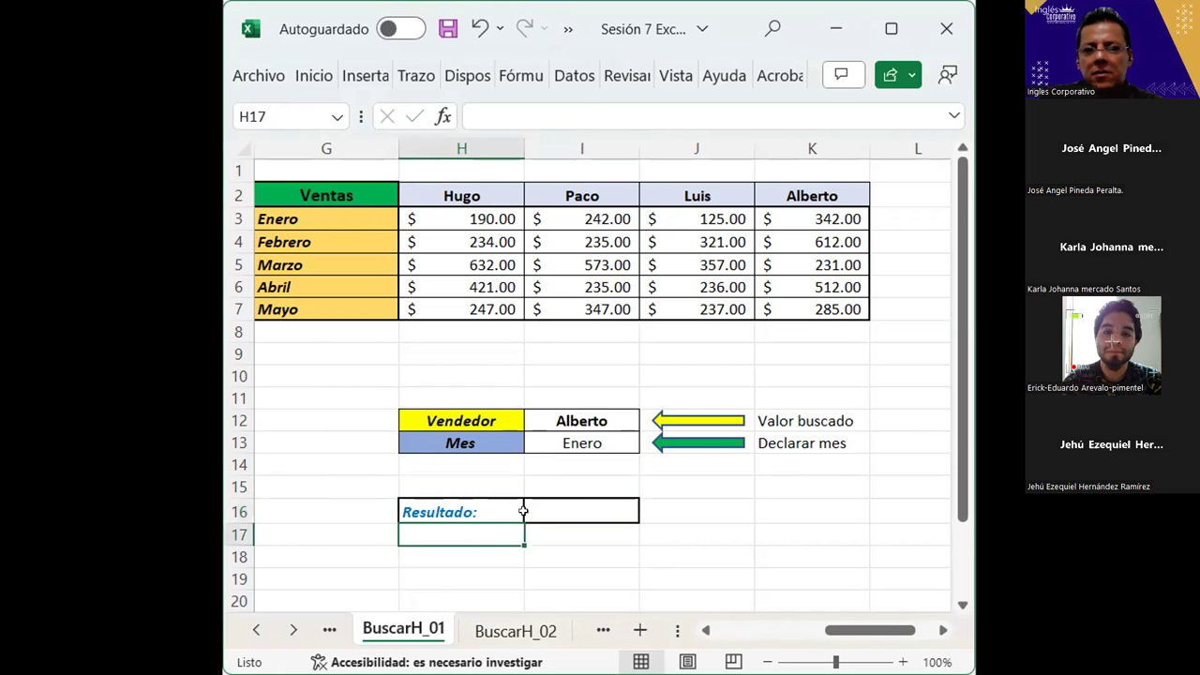
{"action": "left_click", "coordinate": [538, 492]}
{"action": "left_click", "coordinate": [541, 509]}
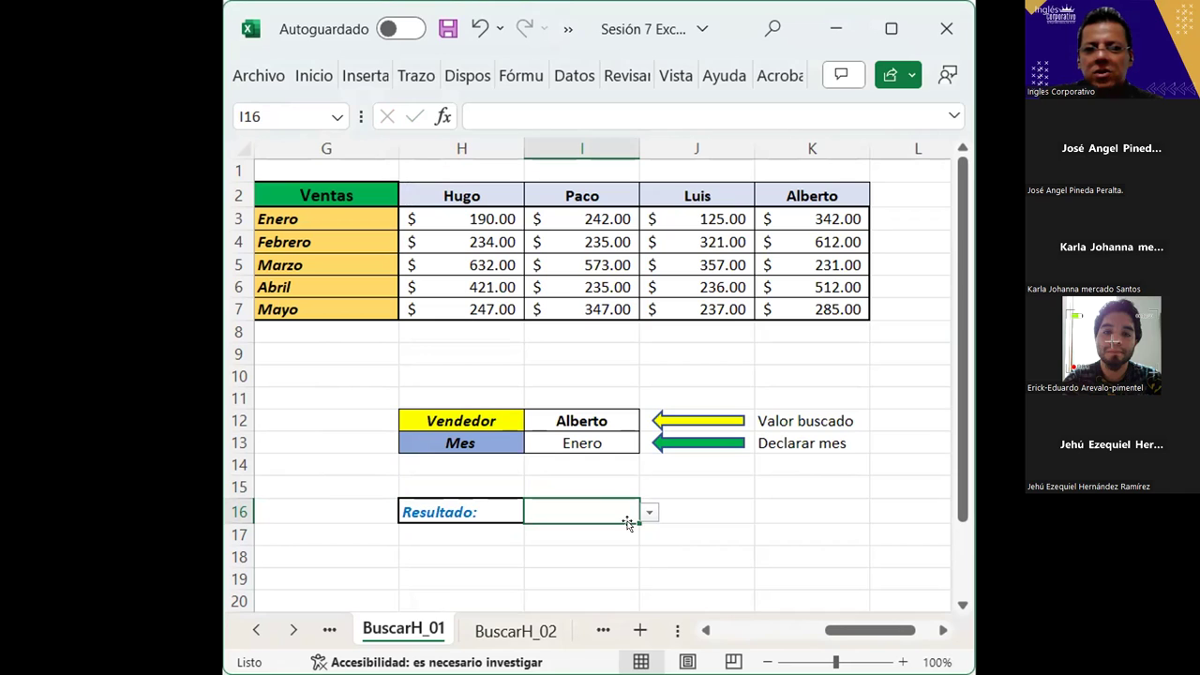
{"action": "left_click_drag", "start_coordinate": [628, 525], "coordinate": [638, 554]}
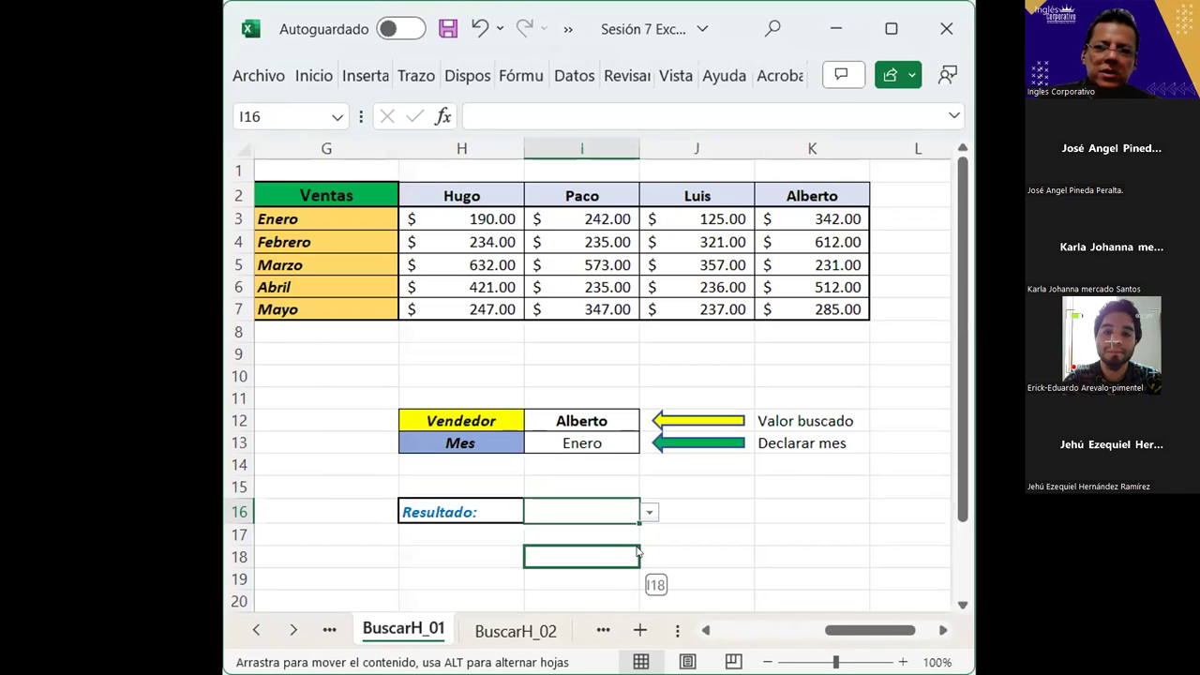
{"action": "left_click_drag", "start_coordinate": [637, 553], "coordinate": [553, 423]}
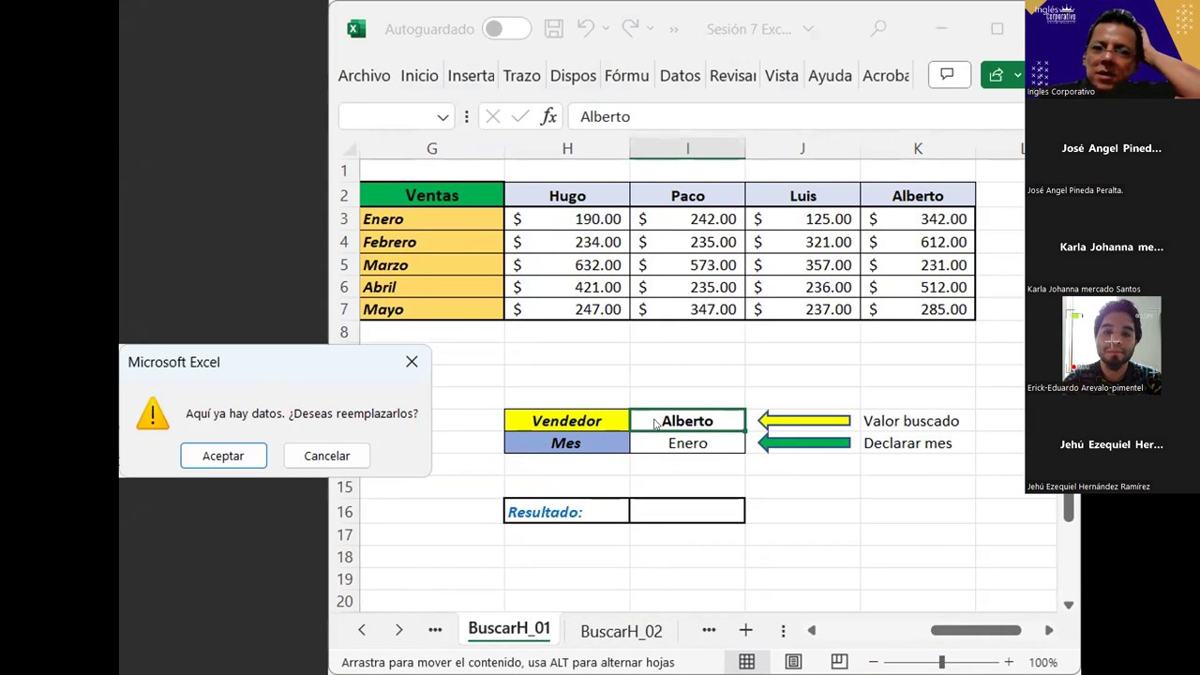
{"action": "left_click", "coordinate": [210, 455]}
{"action": "left_click", "coordinate": [475, 575]}
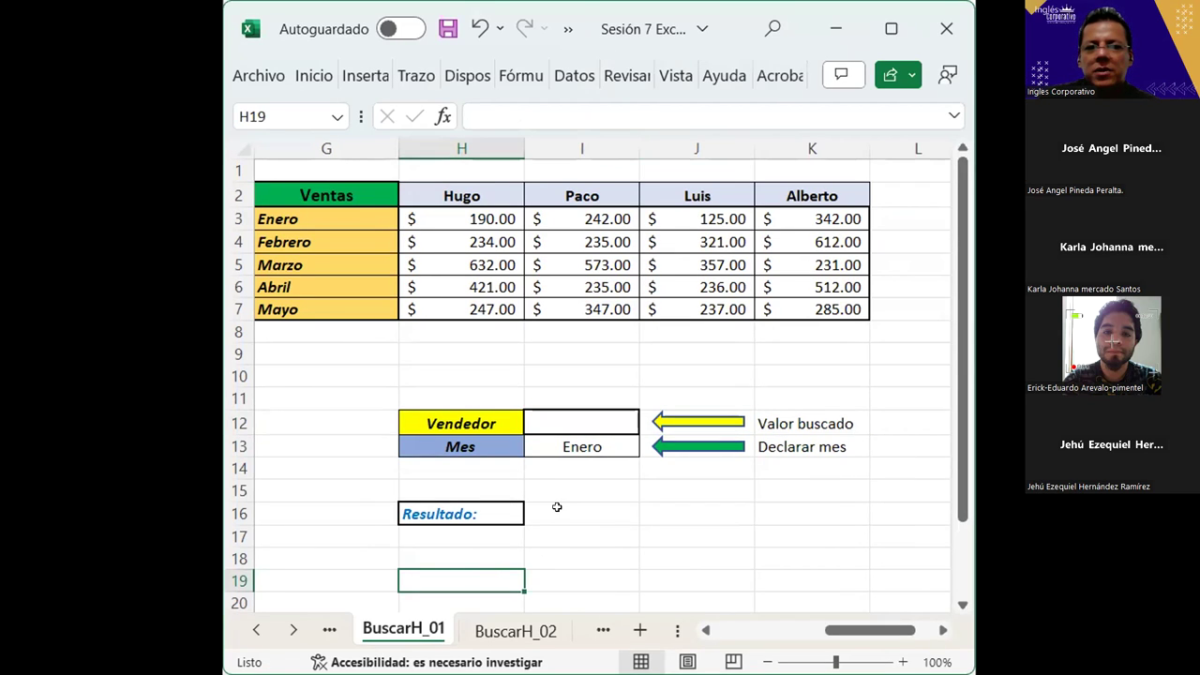
- Pick Paco, then Alberto, from the seller dropdown in I12
{"action": "left_click", "coordinate": [584, 417]}
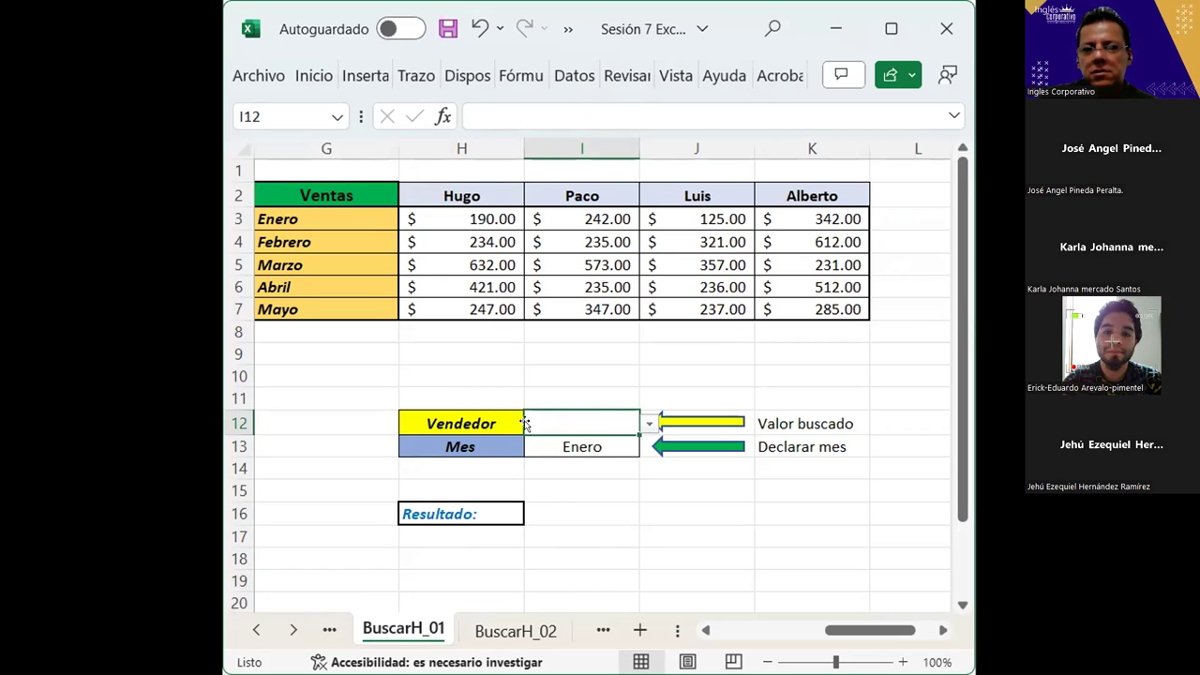
{"action": "left_click", "coordinate": [647, 426]}
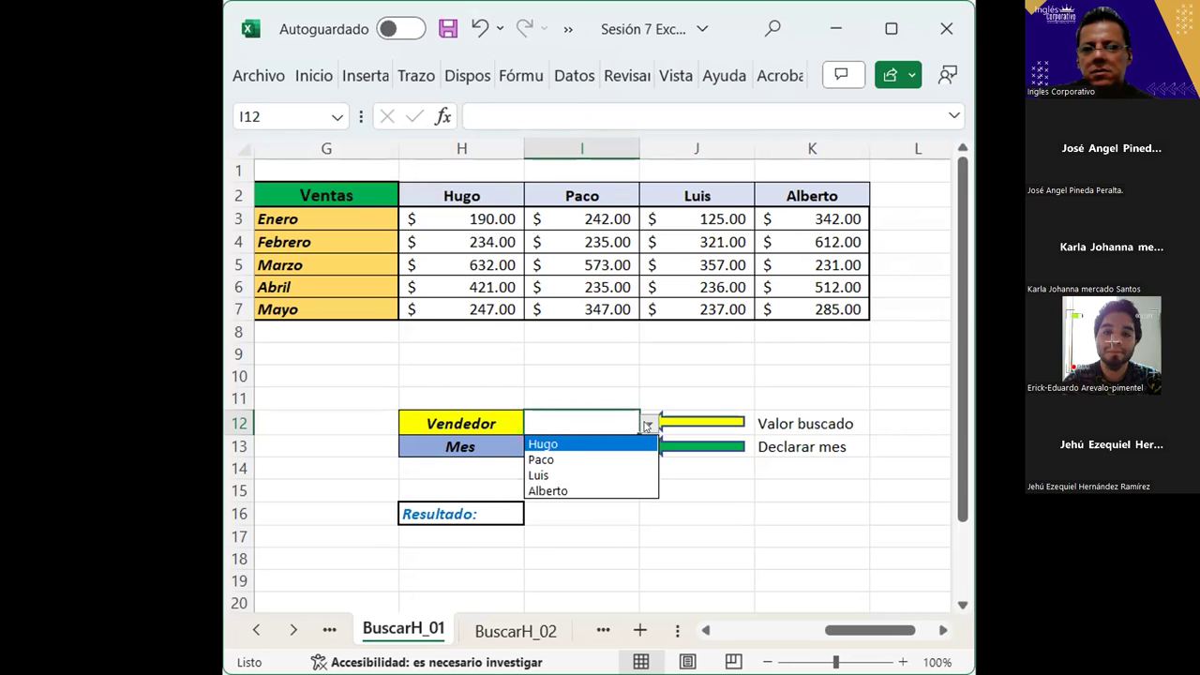
{"action": "left_click", "coordinate": [563, 453]}
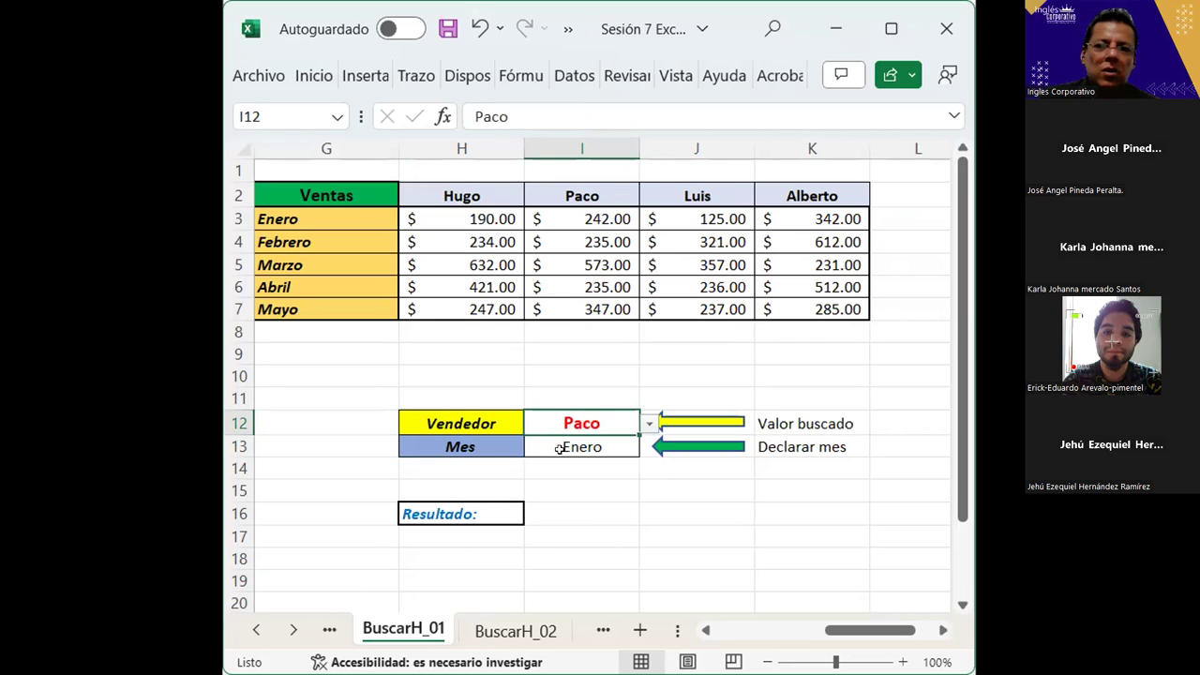
{"action": "left_click", "coordinate": [649, 426]}
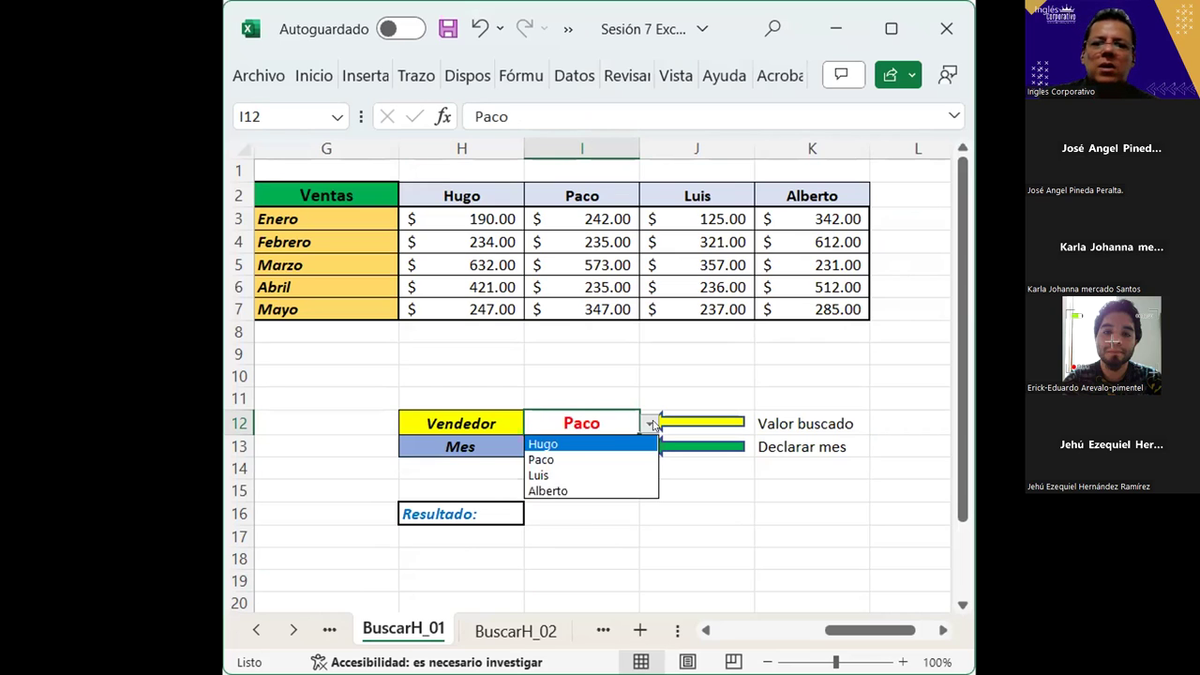
{"action": "left_click", "coordinate": [565, 487]}
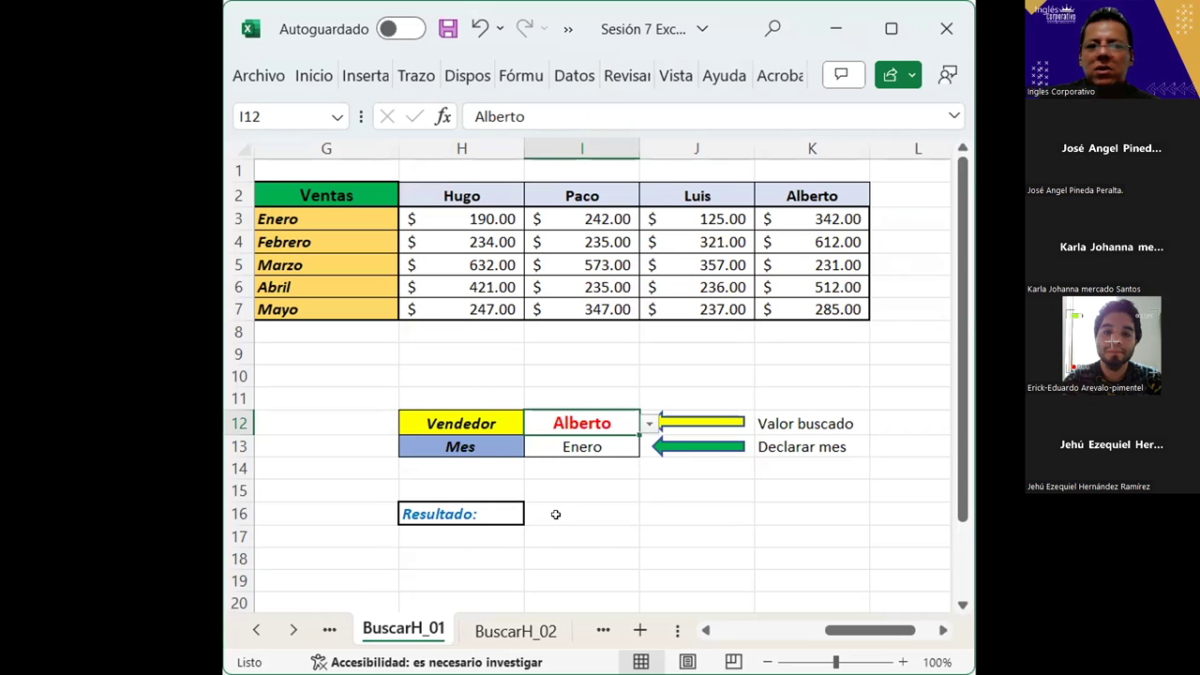
- Erase Enero from the Mes cell I13, leaving it empty
{"action": "left_click", "coordinate": [556, 515]}
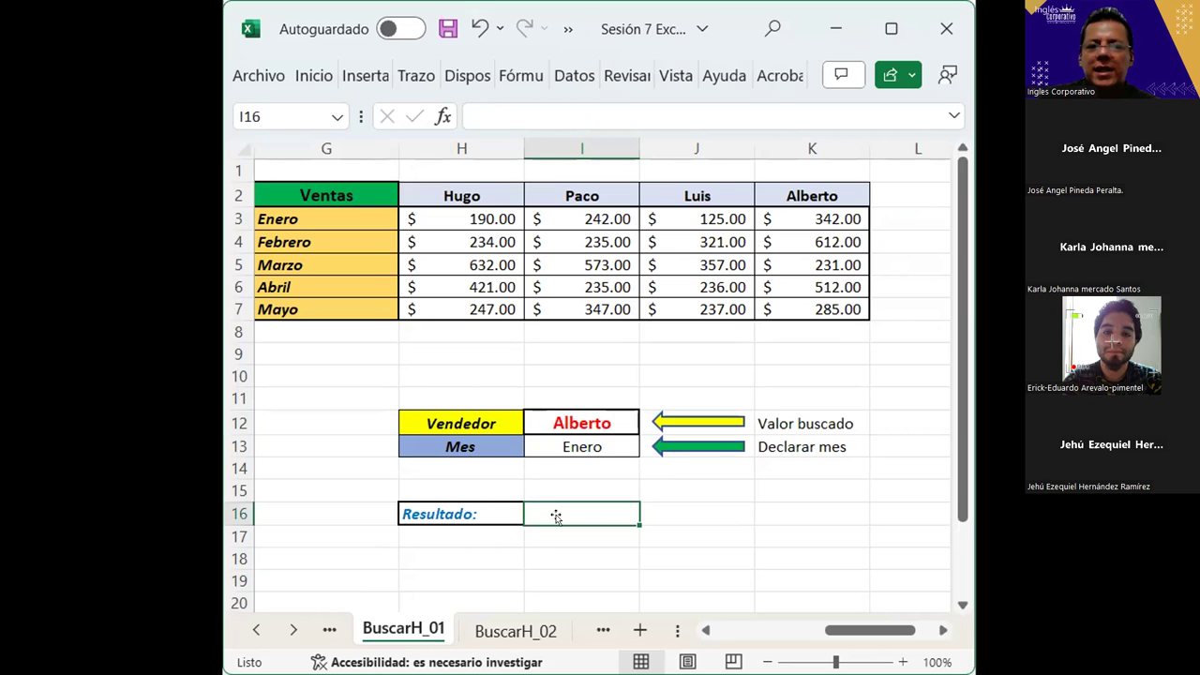
{"action": "left_click", "coordinate": [585, 442]}
{"action": "double_click", "coordinate": [585, 443]}
{"action": "key", "text": "BackSpace"}
{"action": "key", "text": "BackSpace"}
{"action": "key", "text": "BackSpace"}
{"action": "key", "text": "BackSpace"}
{"action": "key", "text": "BackSpace"}
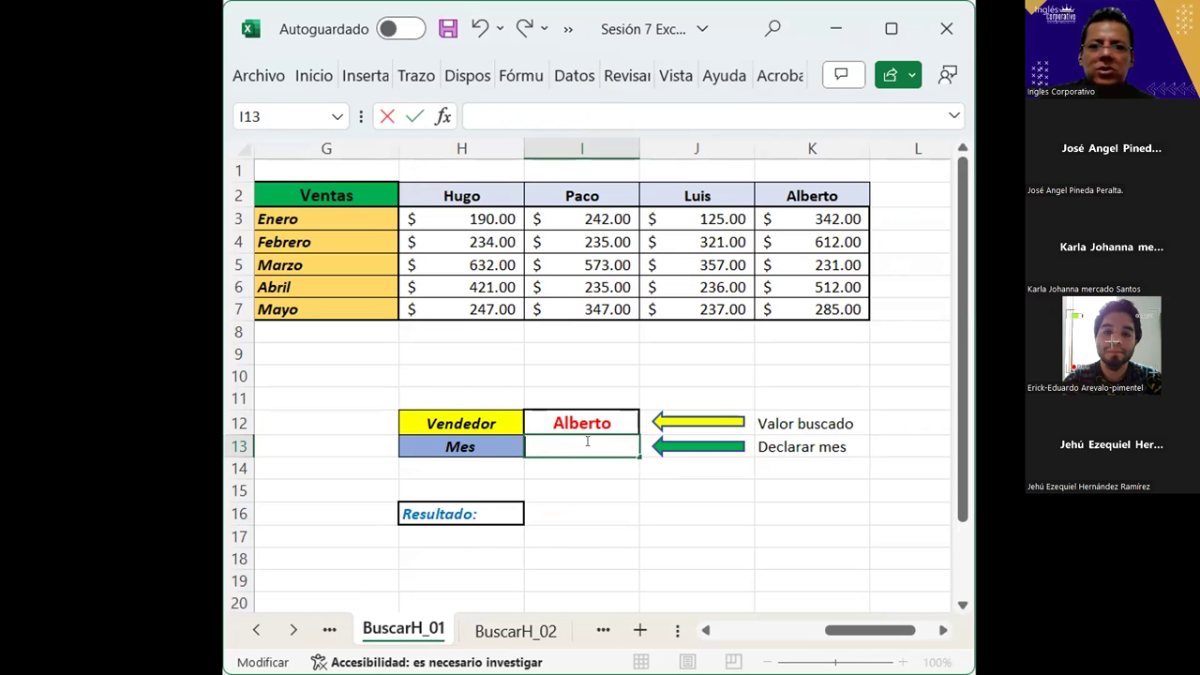
{"action": "left_click", "coordinate": [570, 490]}
{"action": "left_click_drag", "start_coordinate": [574, 444], "coordinate": [572, 437]}
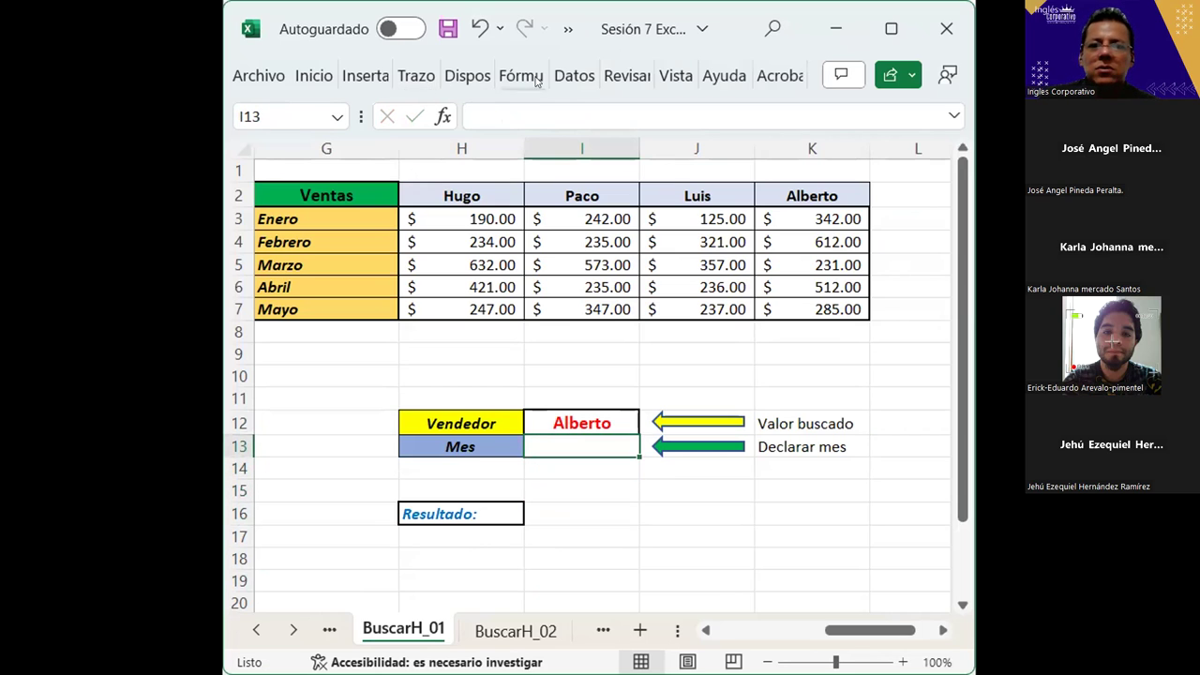
- Give I13 a Lista validation sourced from the months =$G$3:$G$7
{"action": "left_click", "coordinate": [764, 171]}
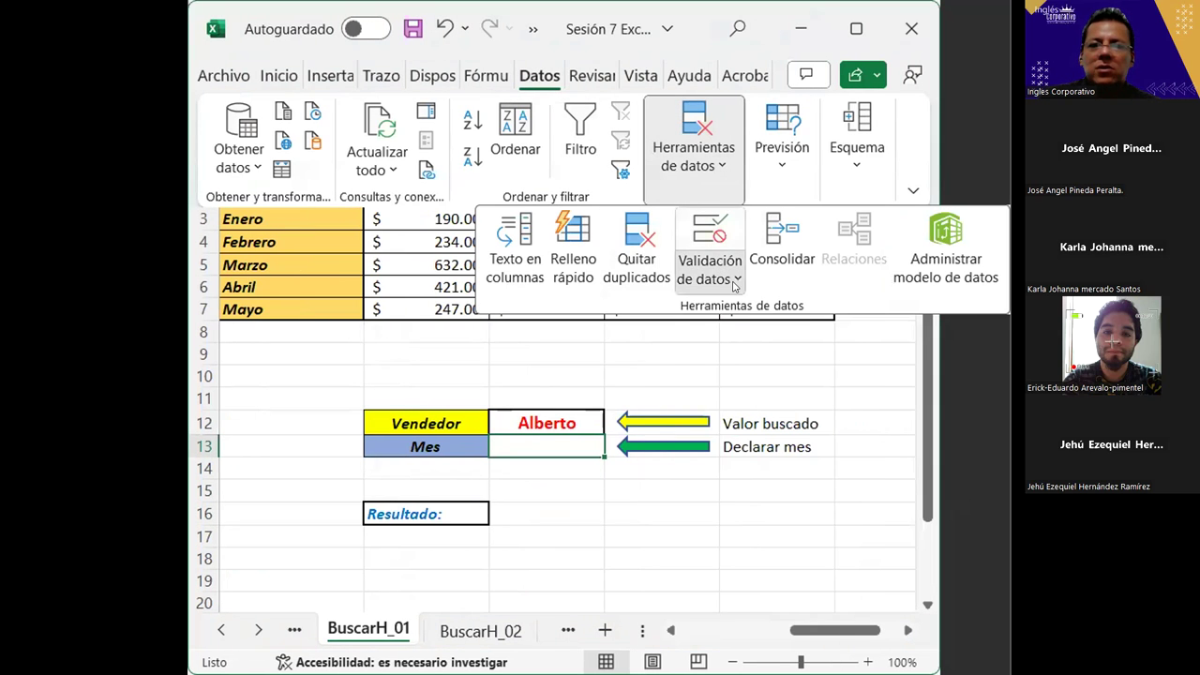
{"action": "left_click", "coordinate": [735, 280]}
{"action": "left_click", "coordinate": [741, 313]}
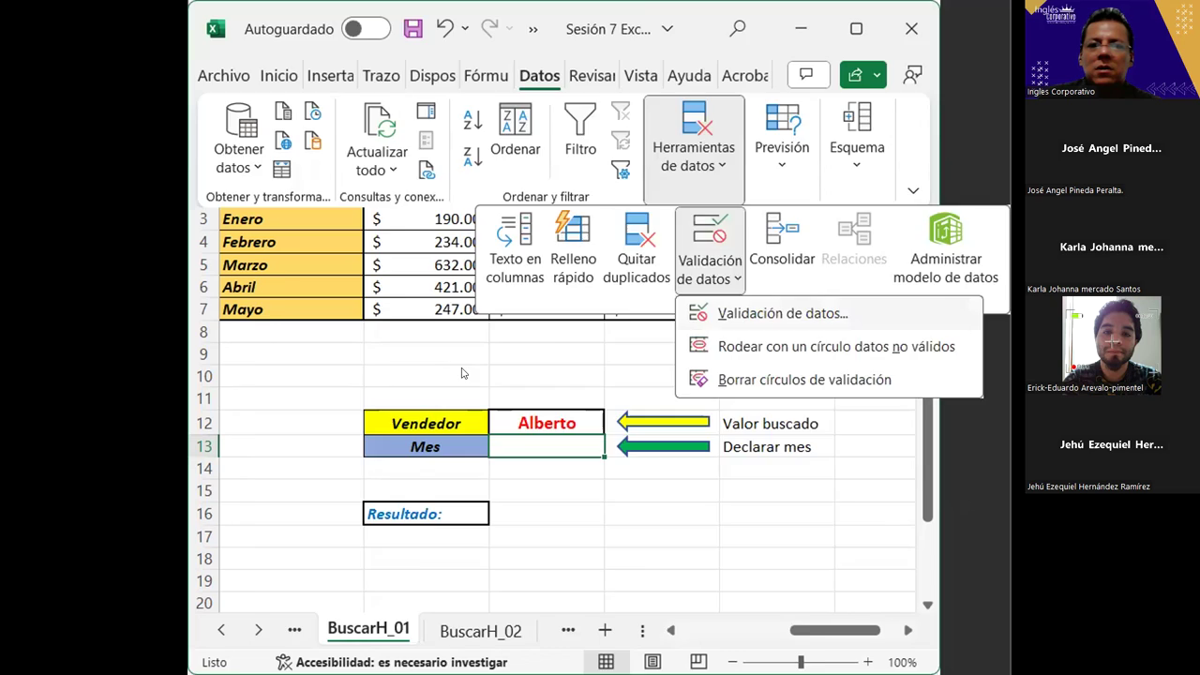
{"action": "left_click", "coordinate": [519, 367]}
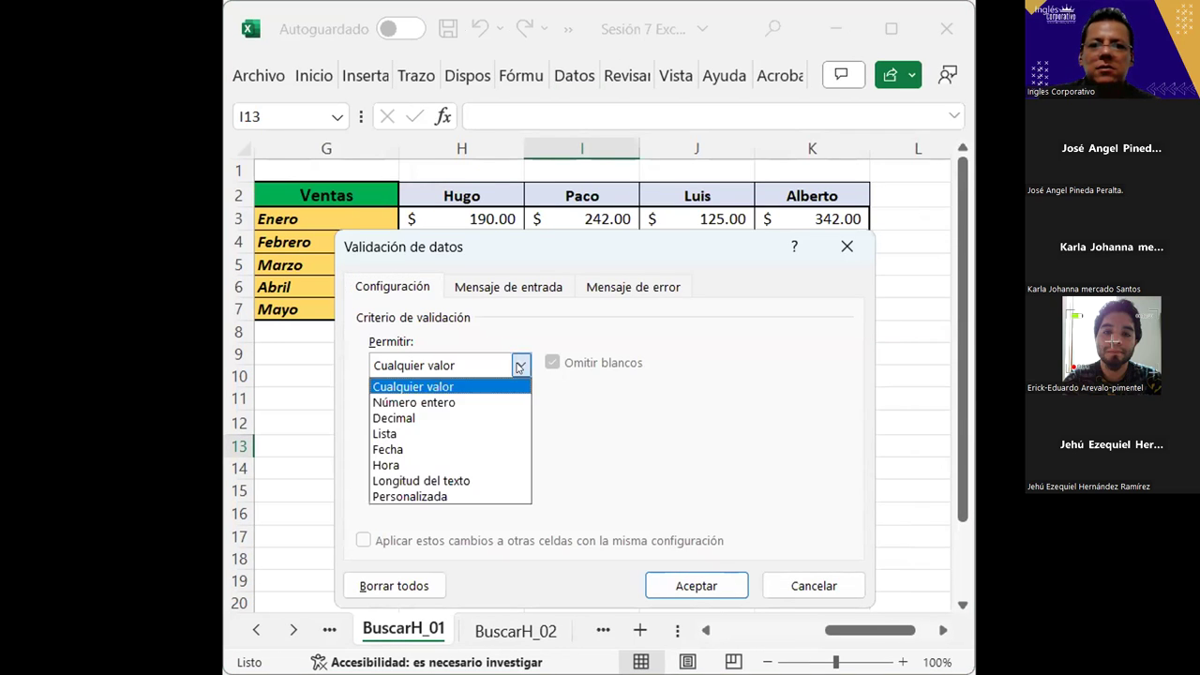
{"action": "left_click", "coordinate": [465, 439]}
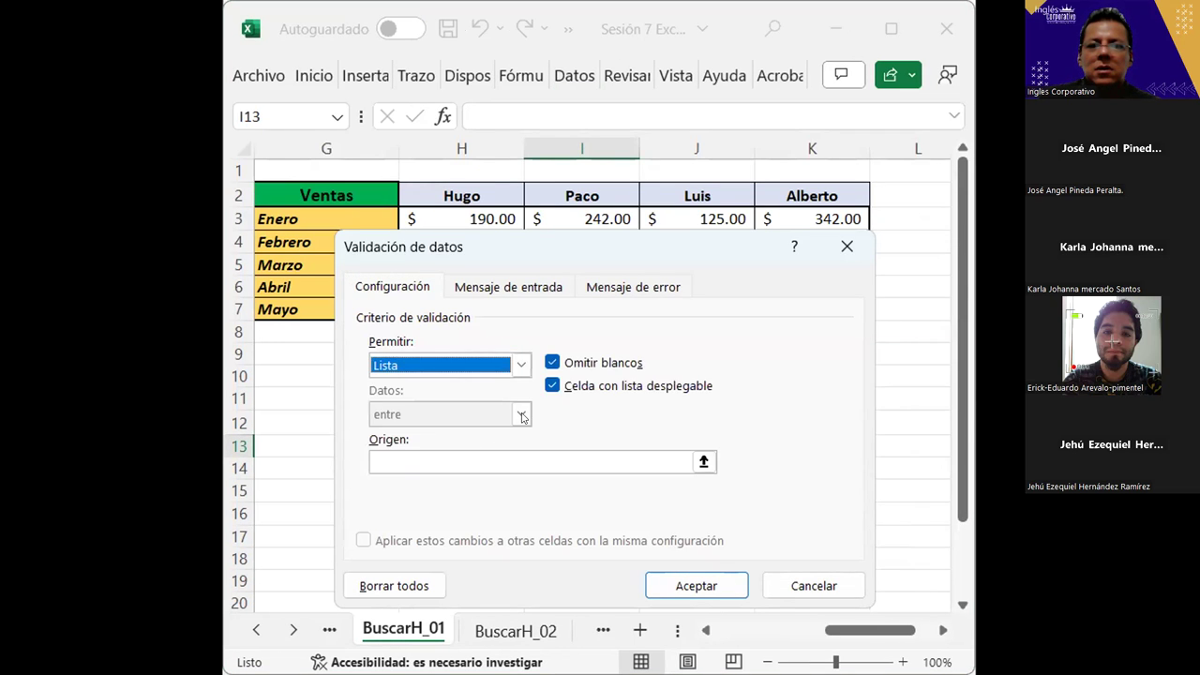
{"action": "left_click", "coordinate": [559, 454]}
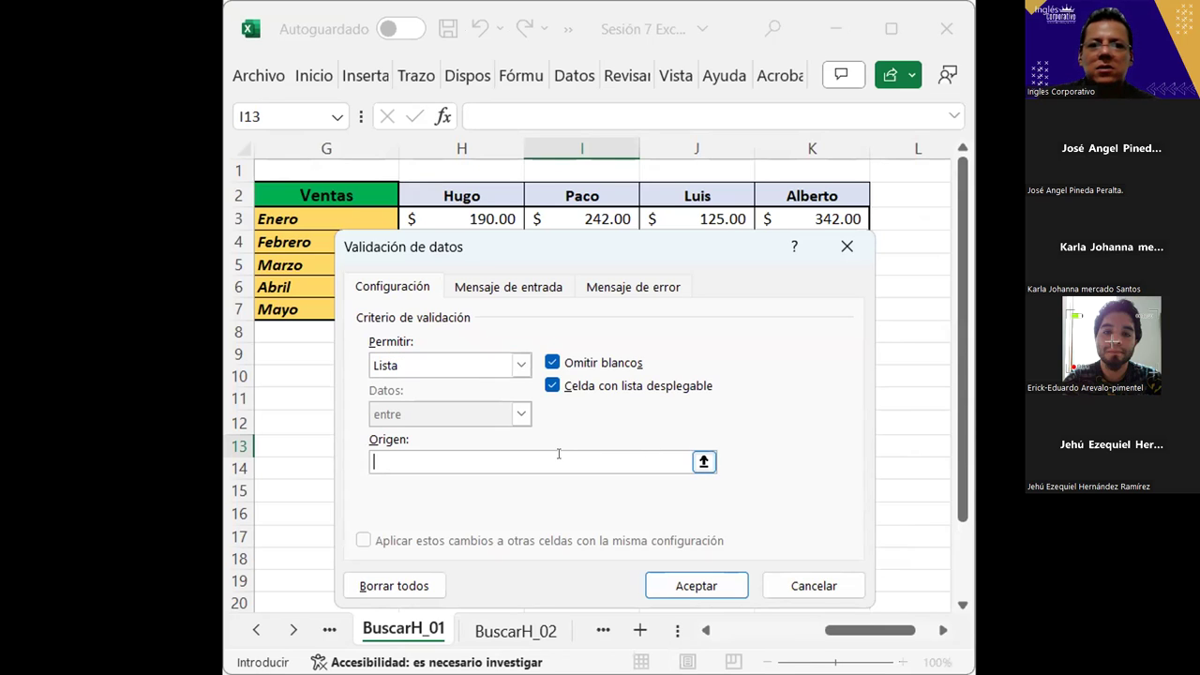
{"action": "left_click", "coordinate": [300, 218]}
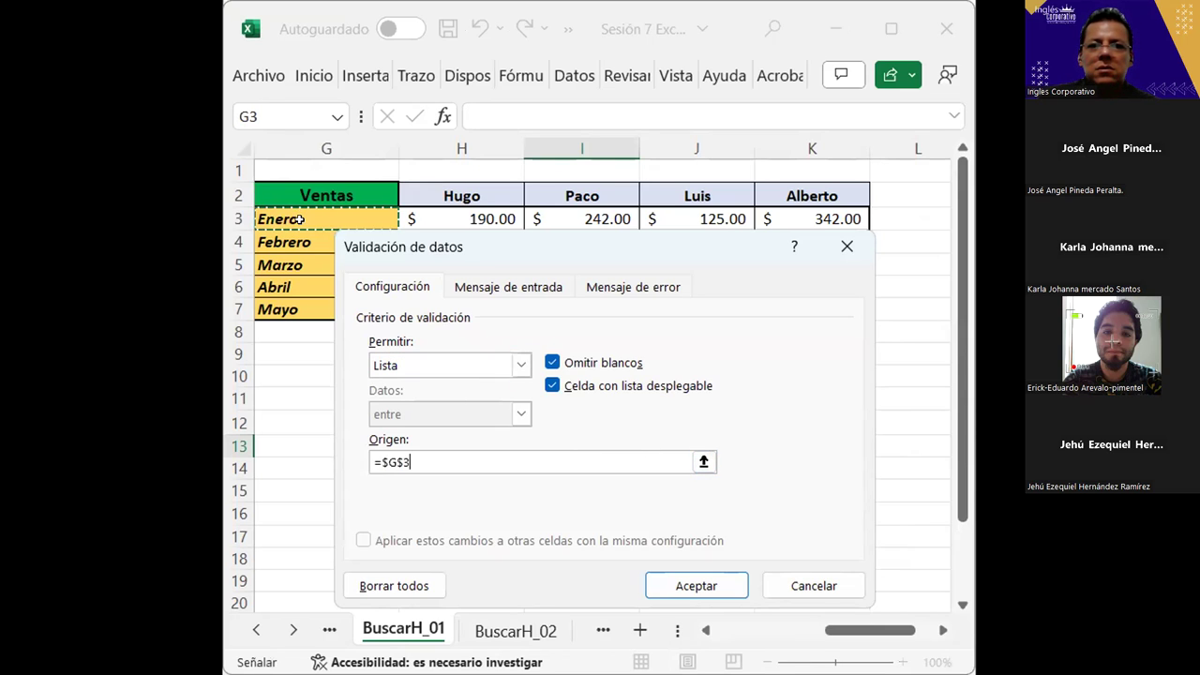
{"action": "left_click", "coordinate": [300, 300], "text": "shift"}
{"action": "left_click", "coordinate": [667, 574]}
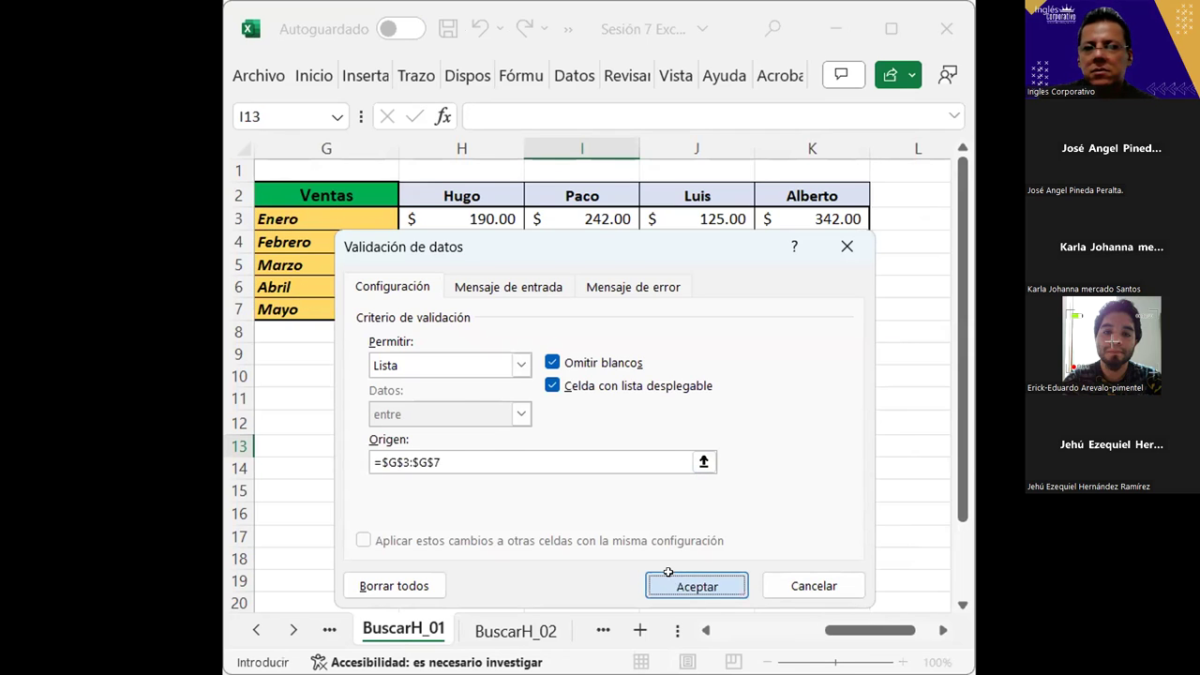
- Choose Febrero in the new I13 month dropdown
{"action": "left_click", "coordinate": [646, 448]}
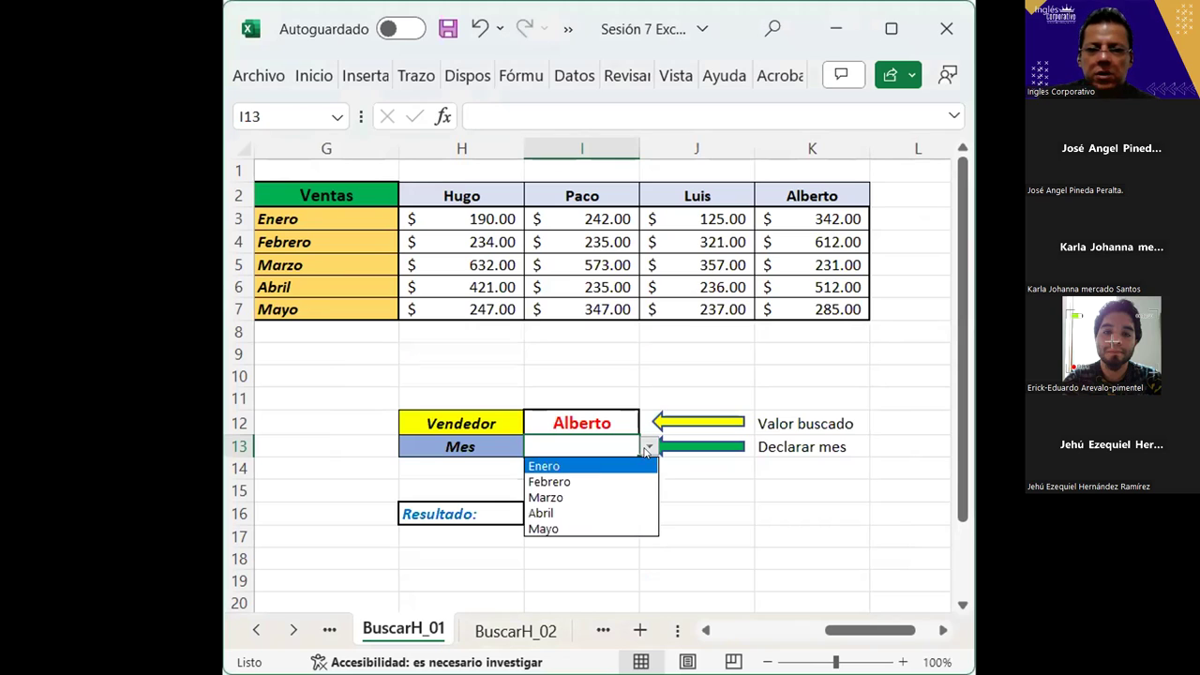
{"action": "left_click", "coordinate": [544, 481]}
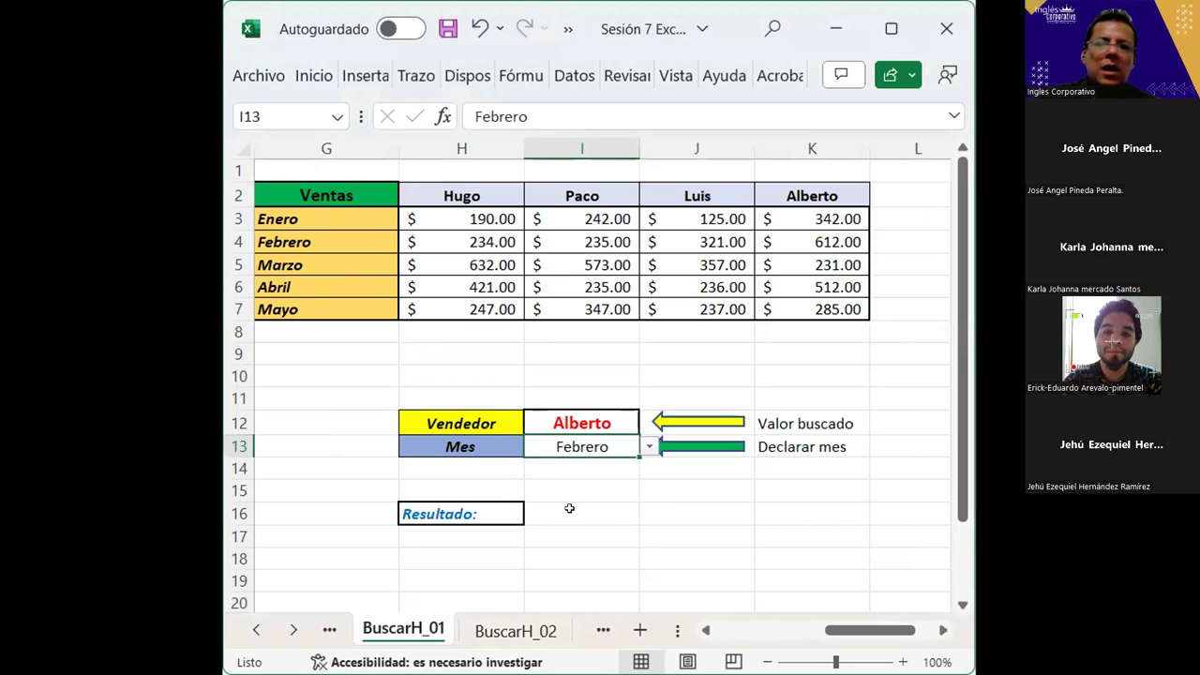
{"action": "left_click", "coordinate": [569, 508]}
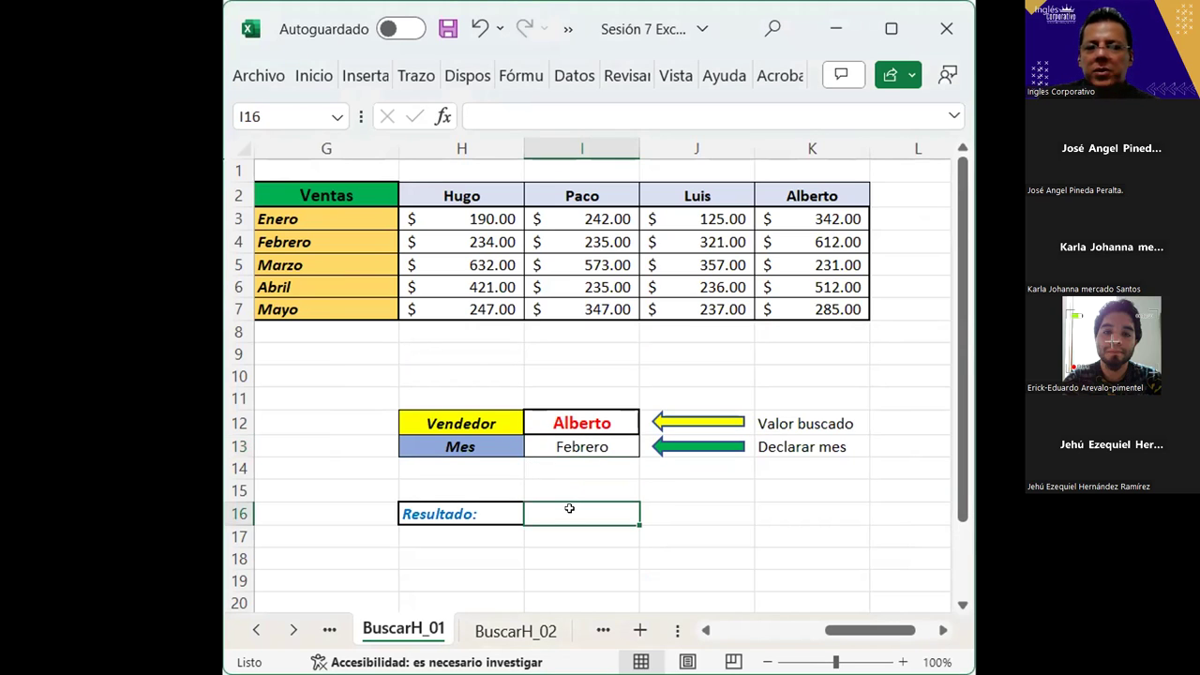
- Enter =BUSCARH(I12;H2:K7;3;0) in I16 so it returns 612
{"action": "type", "text": "="}
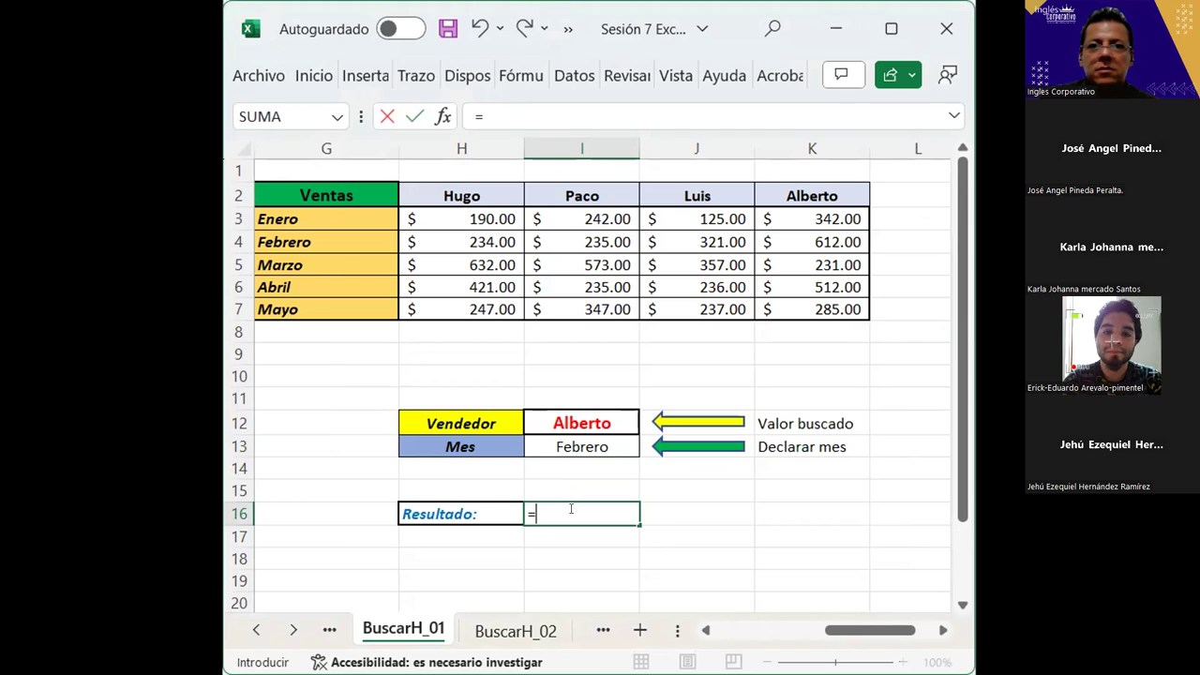
{"action": "type", "text": "buscar"}
{"action": "double_click", "coordinate": [599, 550]}
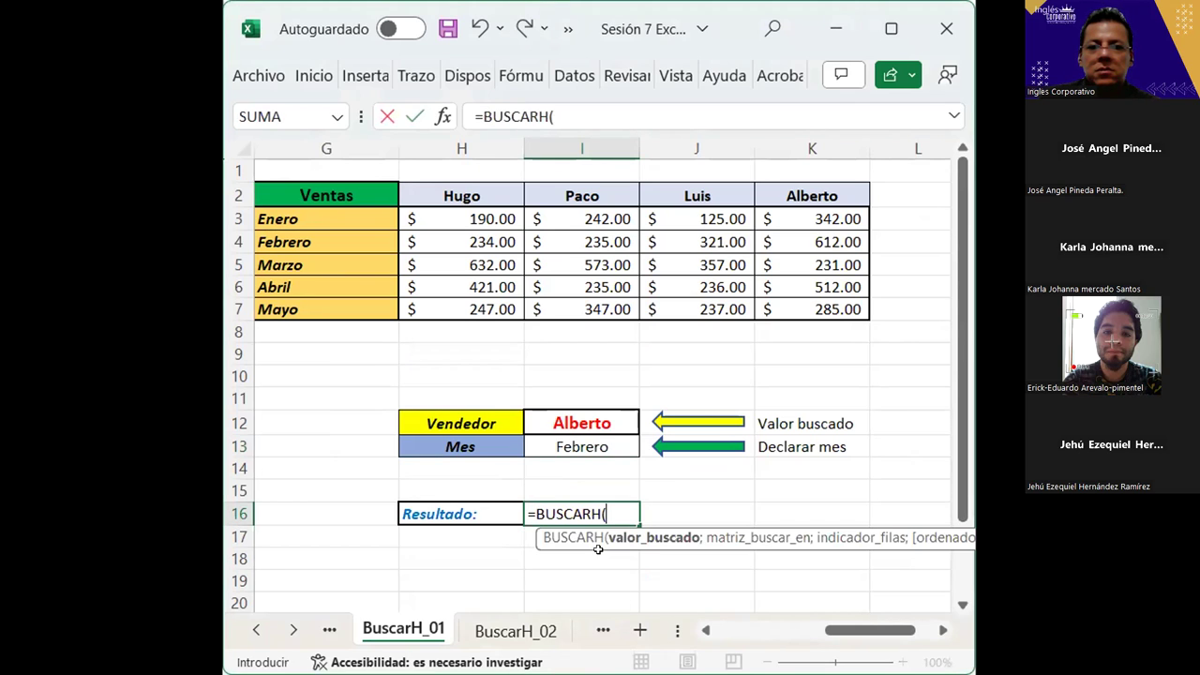
{"action": "left_click", "coordinate": [611, 411]}
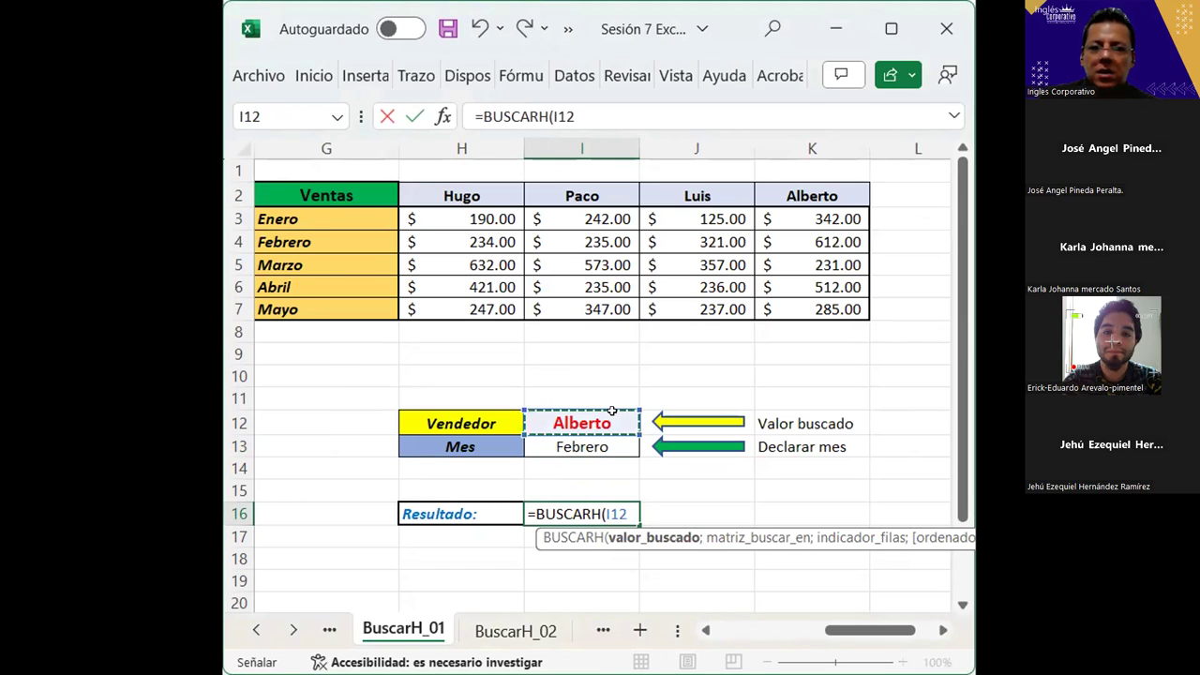
{"action": "type", "text": ";"}
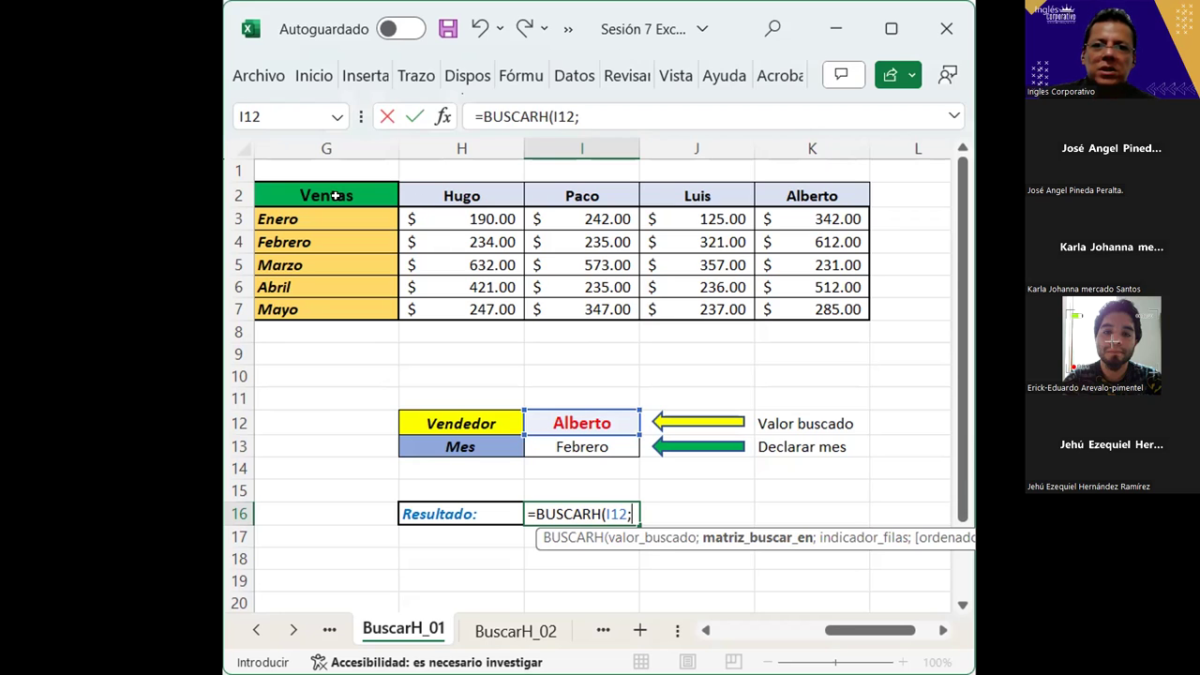
{"action": "left_click", "coordinate": [476, 199]}
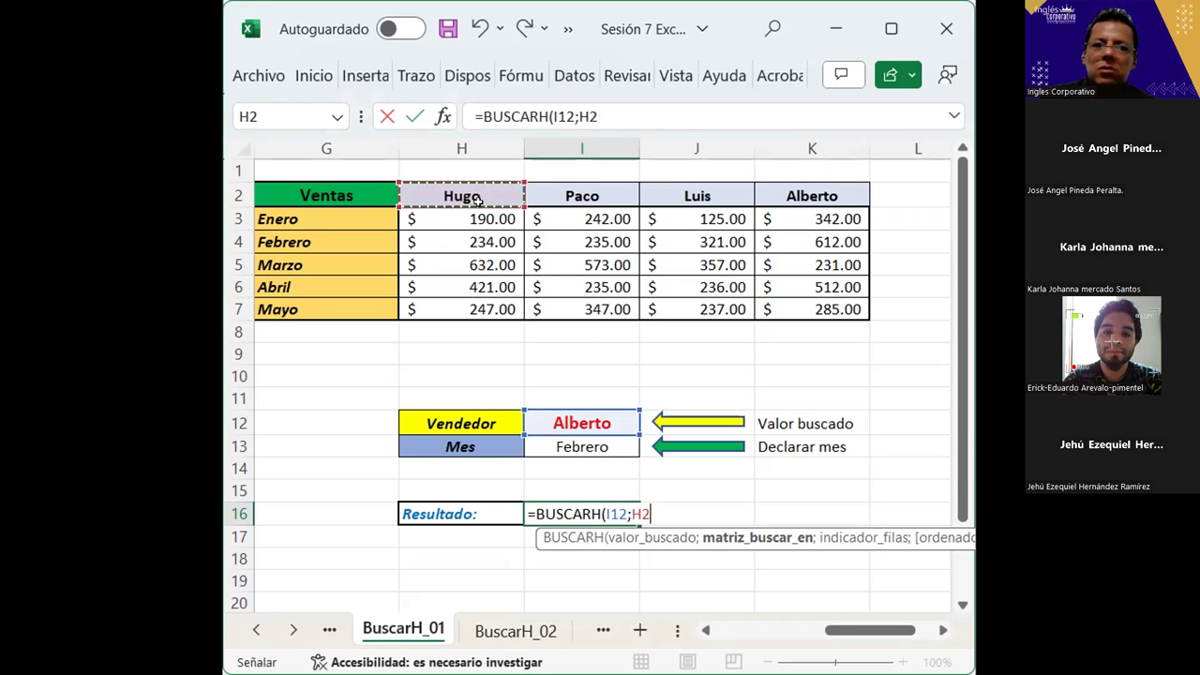
{"action": "left_click", "coordinate": [800, 301], "text": "shift"}
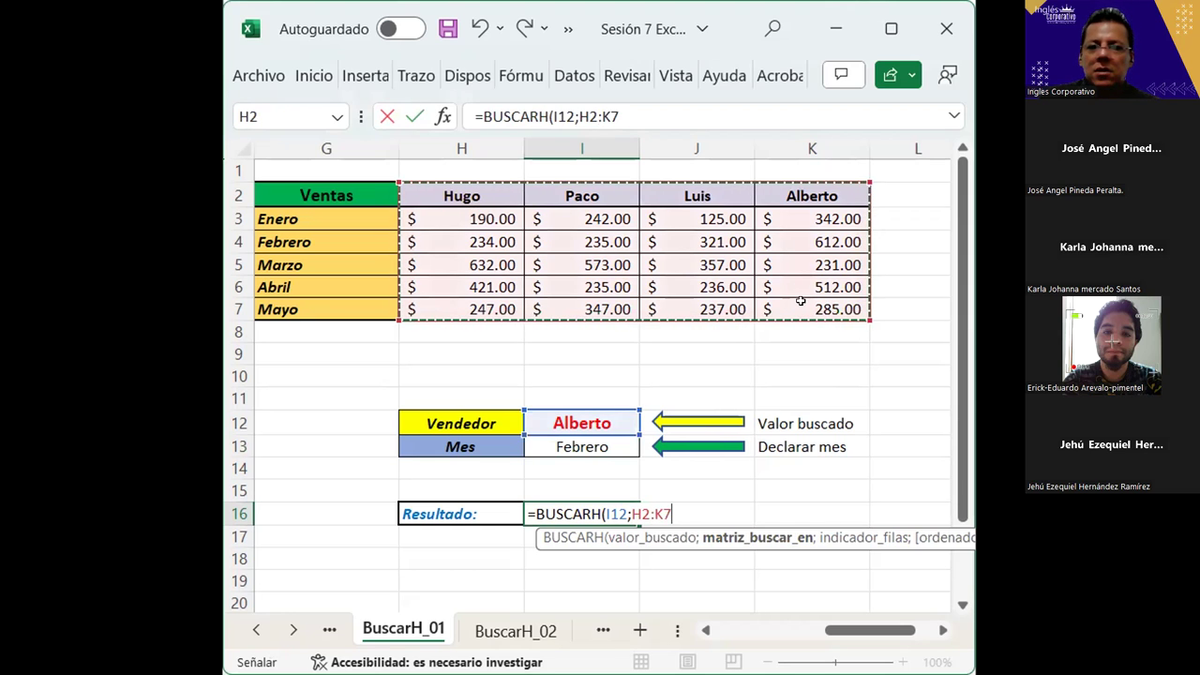
{"action": "type", "text": ";"}
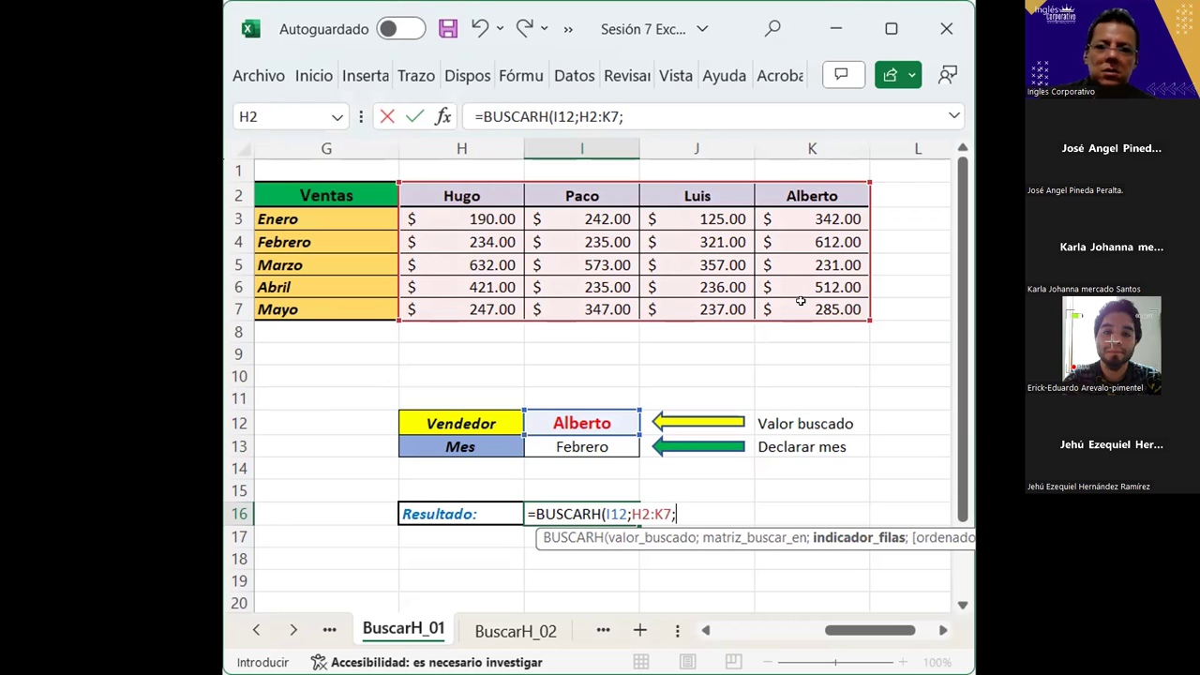
{"action": "type", "text": "3"}
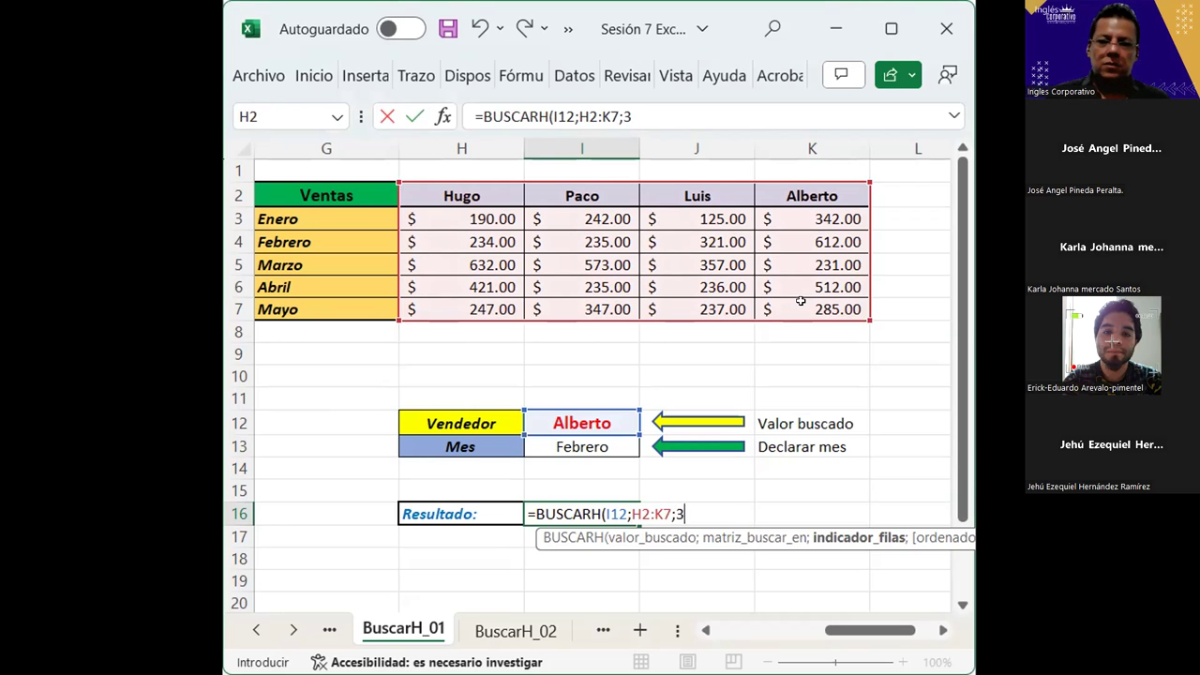
{"action": "type", "text": ";0"}
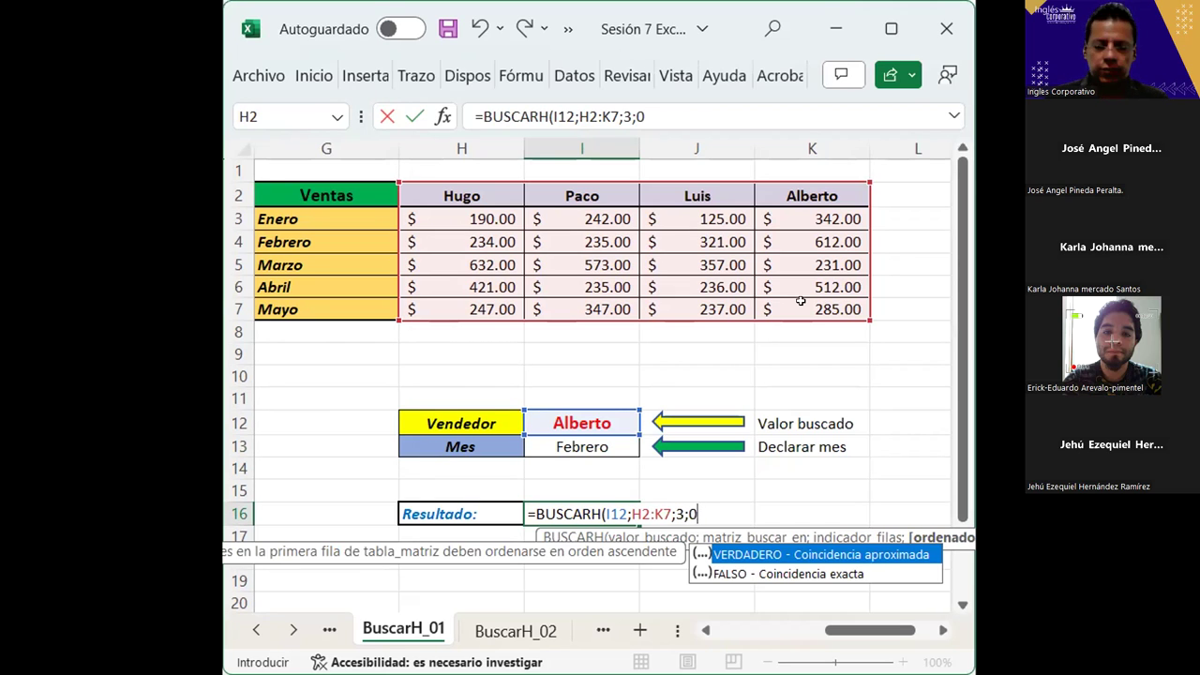
{"action": "type", "text": ")"}
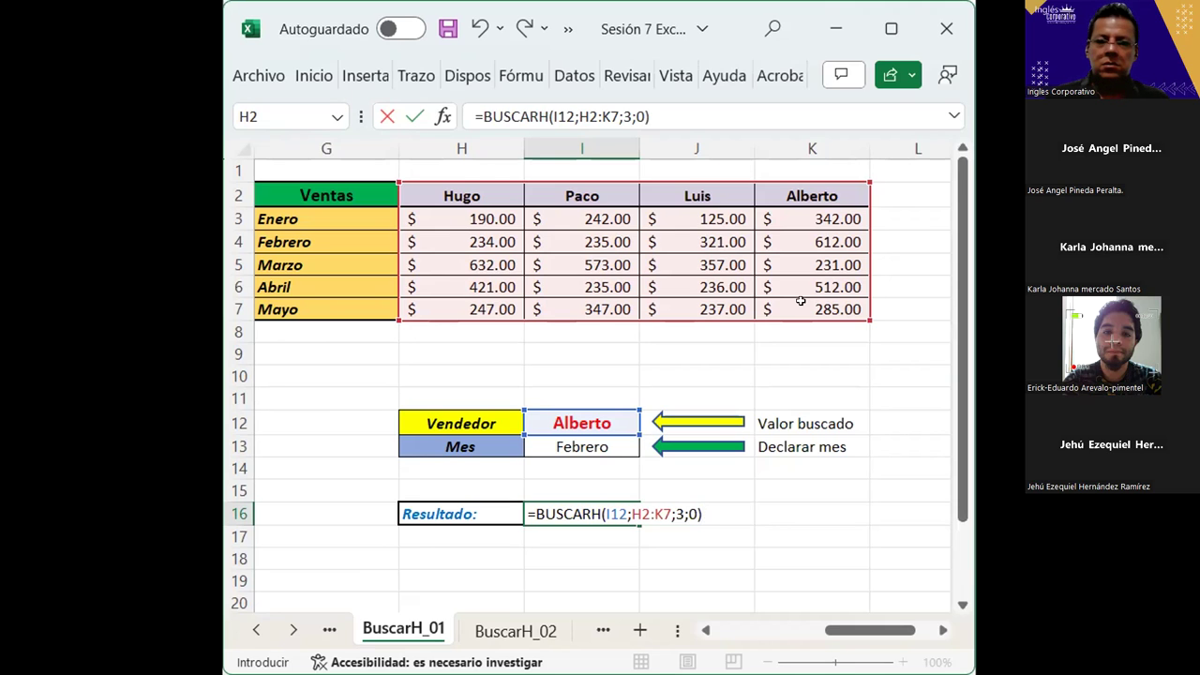
{"action": "key", "text": "Return"}
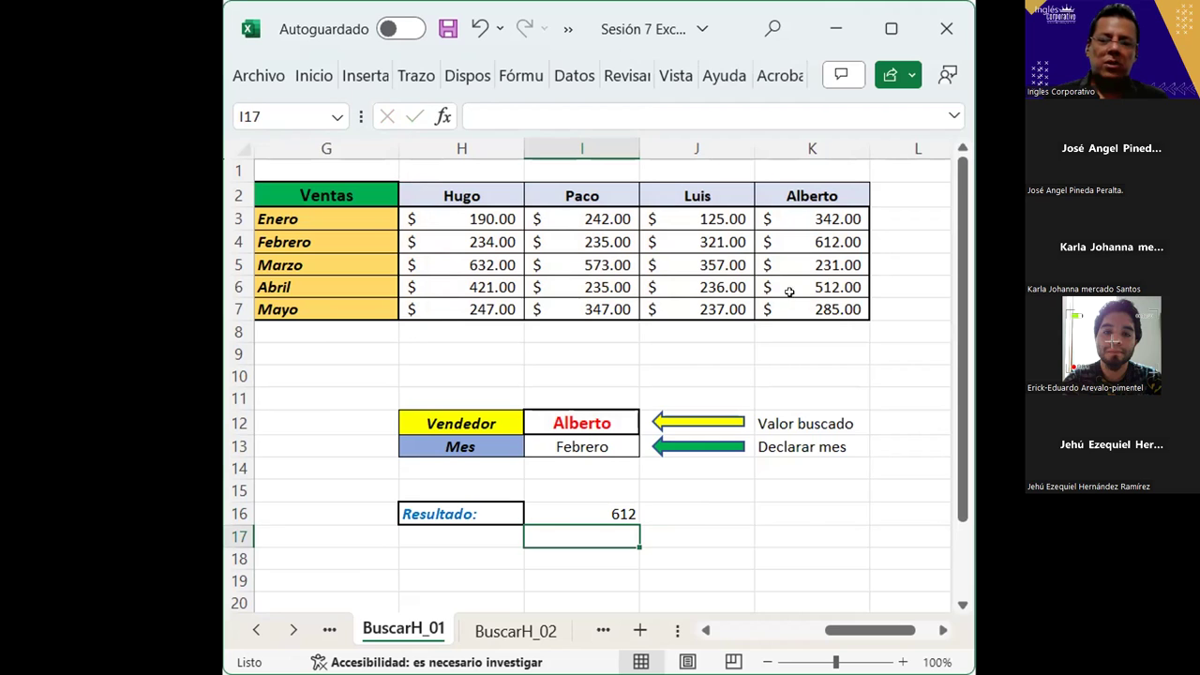
{"action": "left_click", "coordinate": [579, 509]}
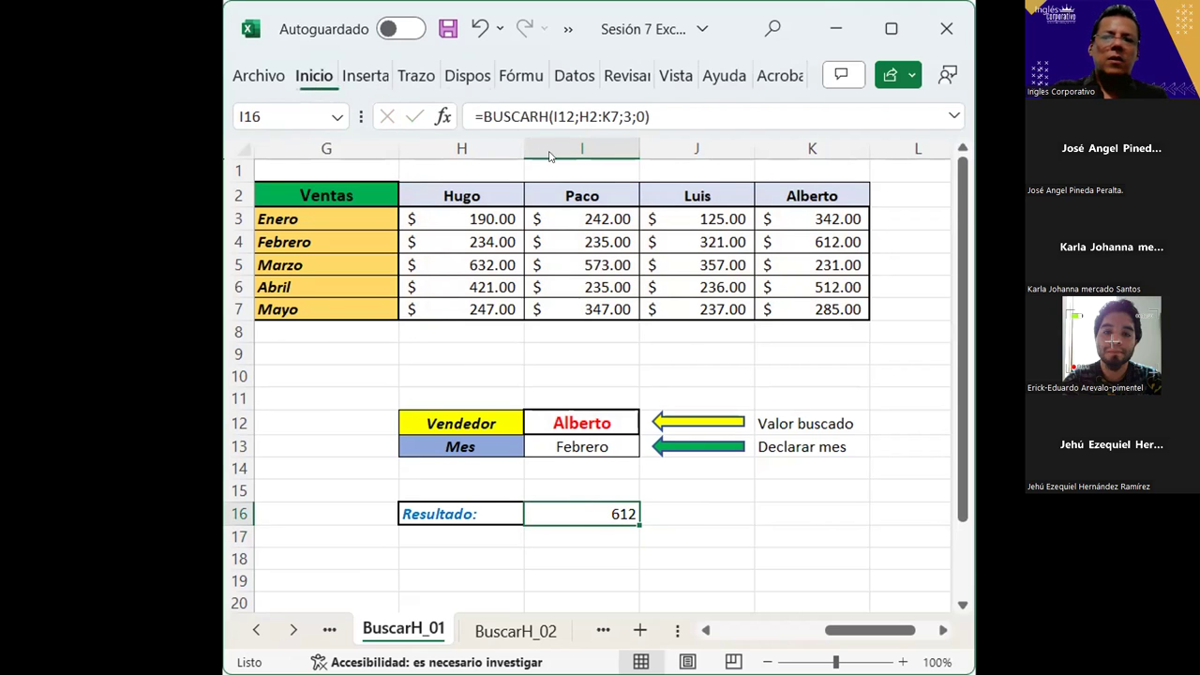
- Apply the Contabilidad number format to I16 so it shows $ 612.00
{"action": "left_click", "coordinate": [319, 82]}
{"action": "left_click", "coordinate": [520, 136]}
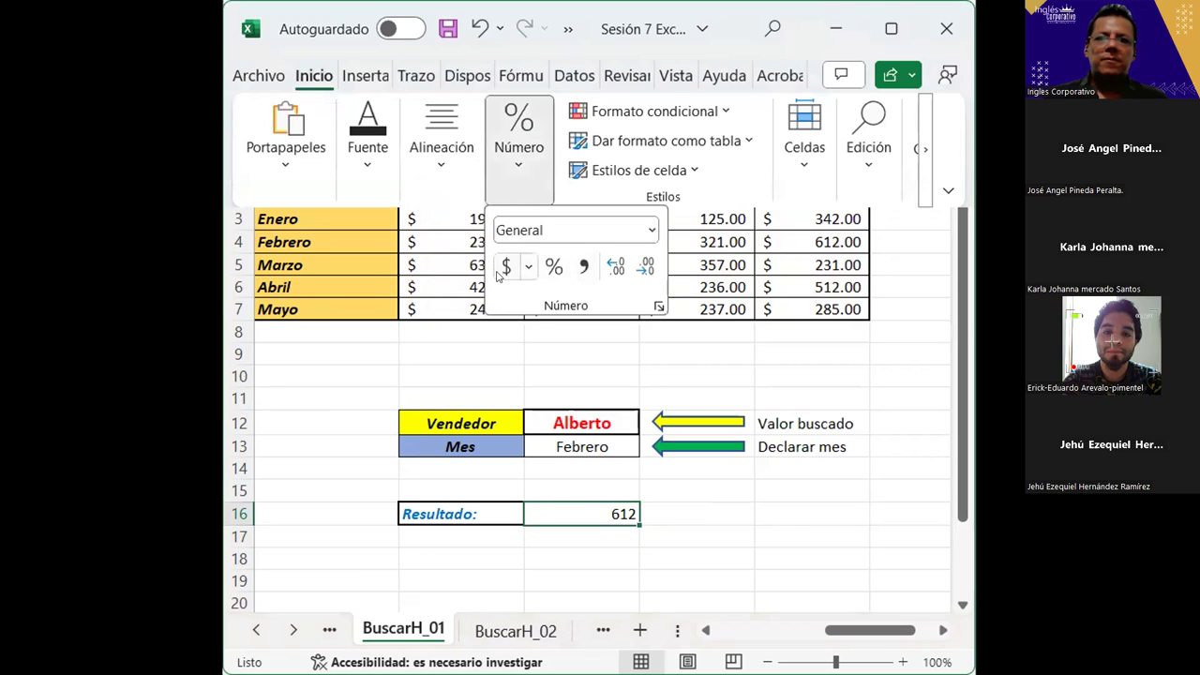
{"action": "left_click", "coordinate": [506, 267]}
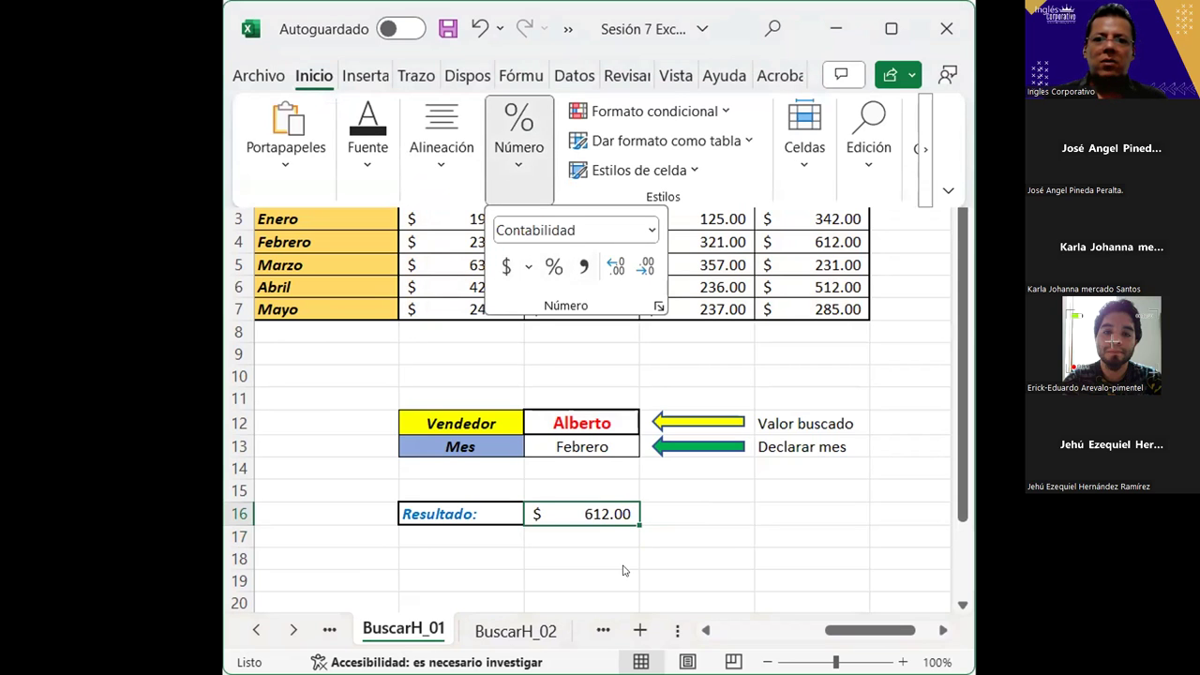
{"action": "left_click", "coordinate": [713, 541]}
{"action": "left_click", "coordinate": [707, 535]}
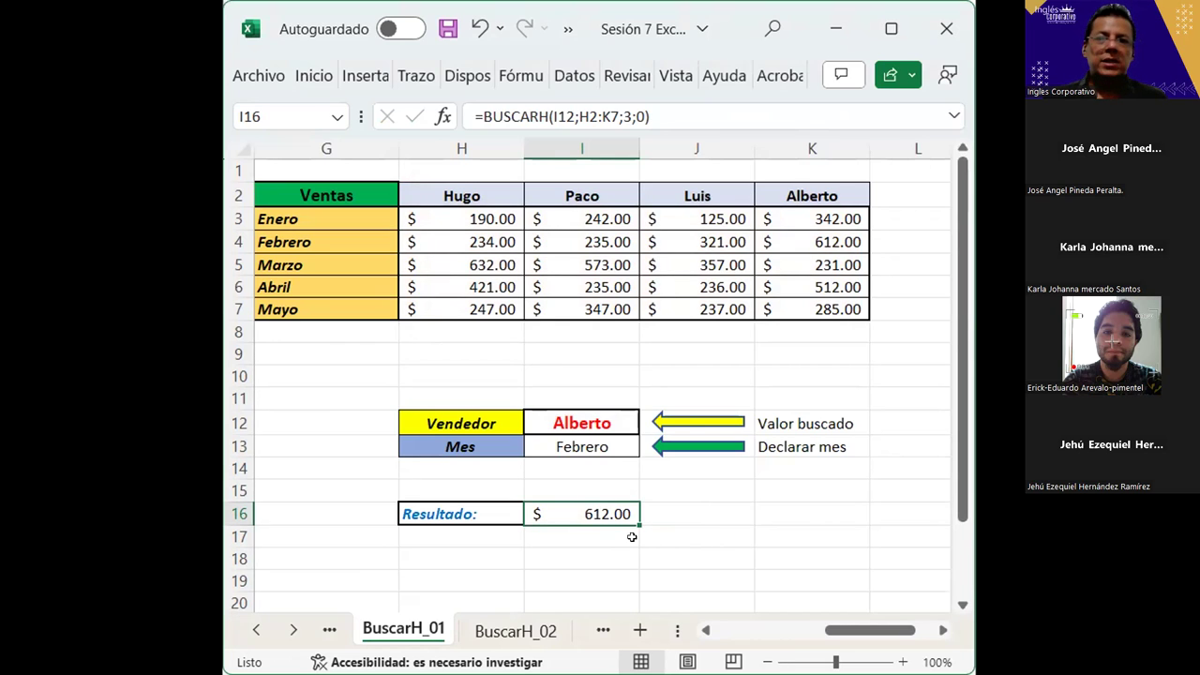
{"action": "left_click", "coordinate": [441, 176]}
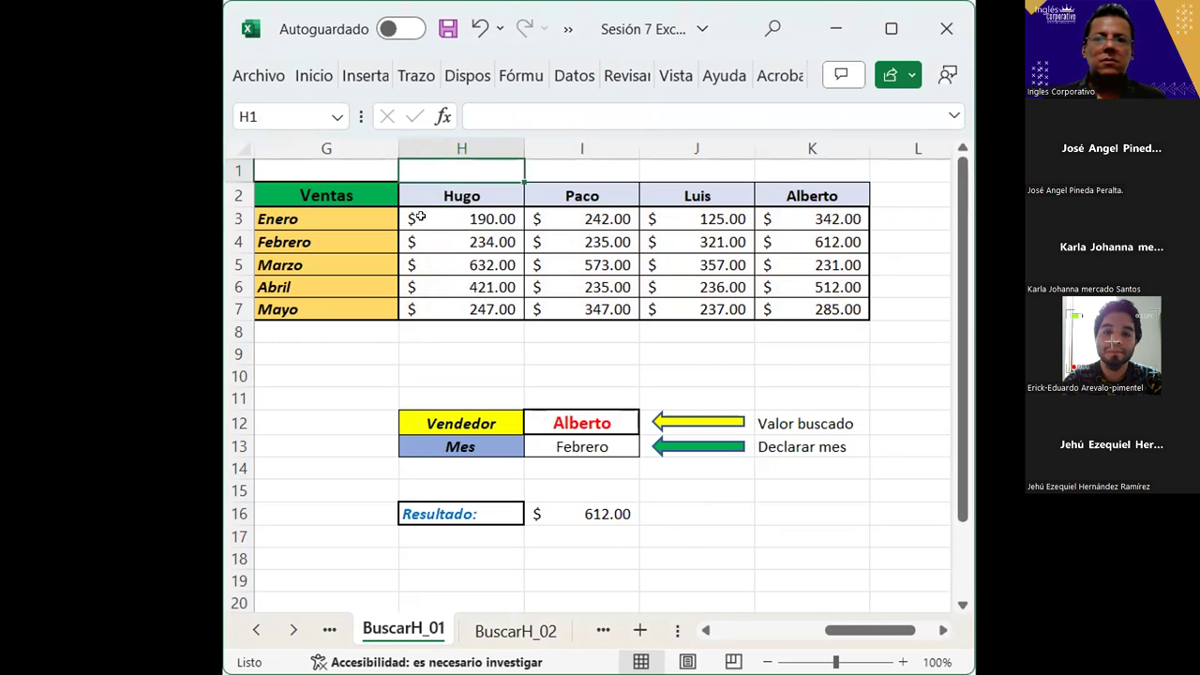
- Select H3:K7 and start a Nueva regla for cells containing a value igual a
{"action": "left_click_drag", "start_coordinate": [419, 217], "coordinate": [820, 292]}
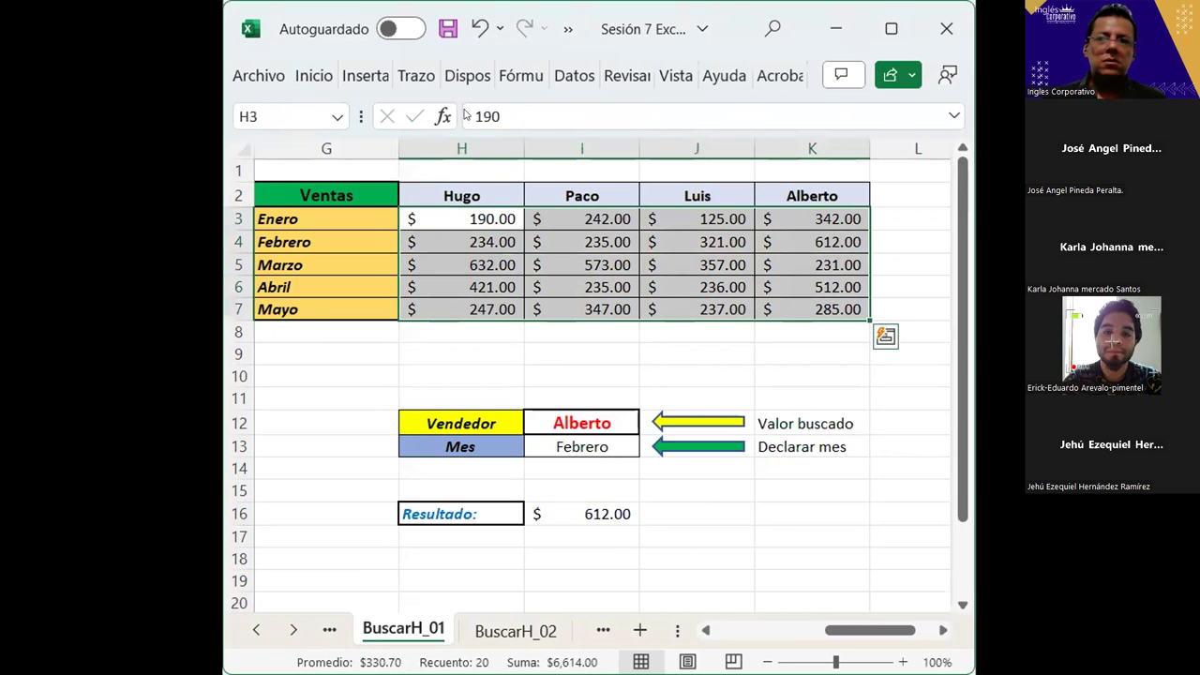
{"action": "left_click", "coordinate": [305, 81]}
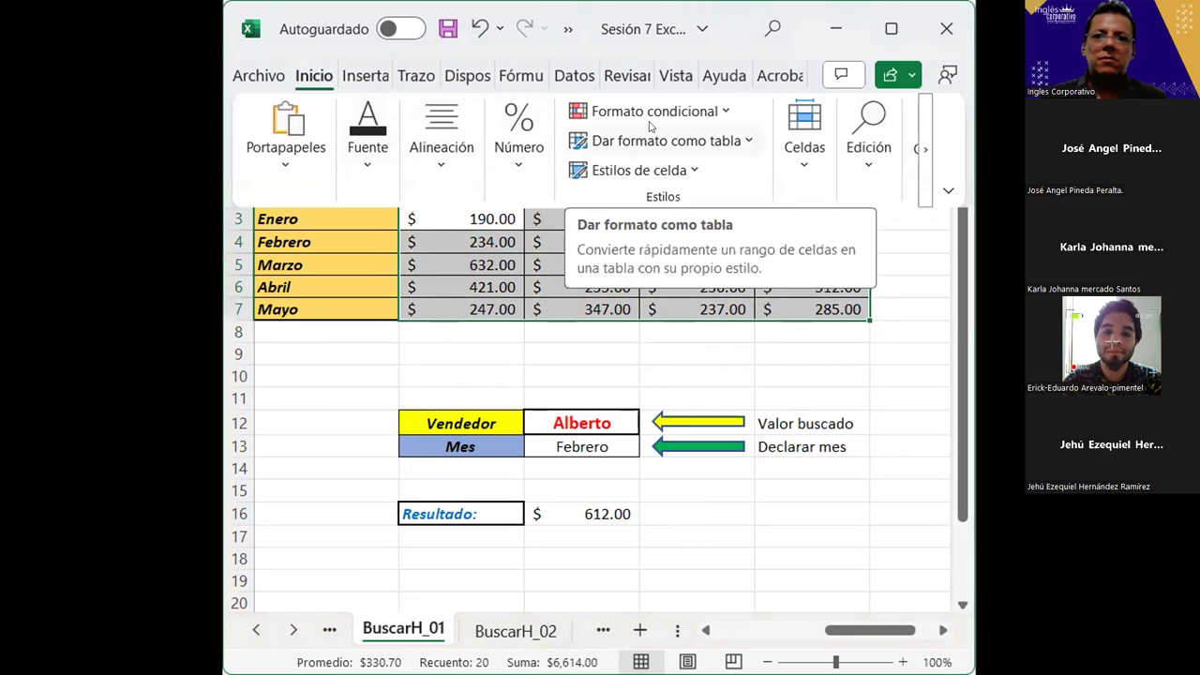
{"action": "left_click", "coordinate": [695, 113]}
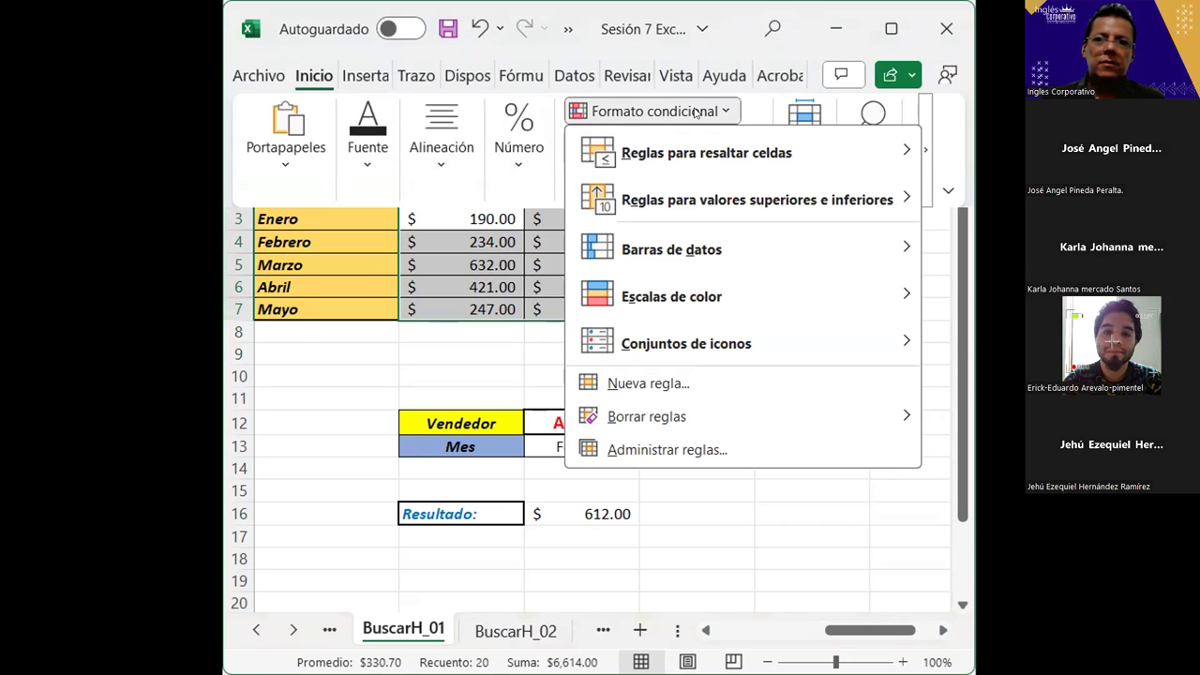
{"action": "left_click", "coordinate": [625, 391]}
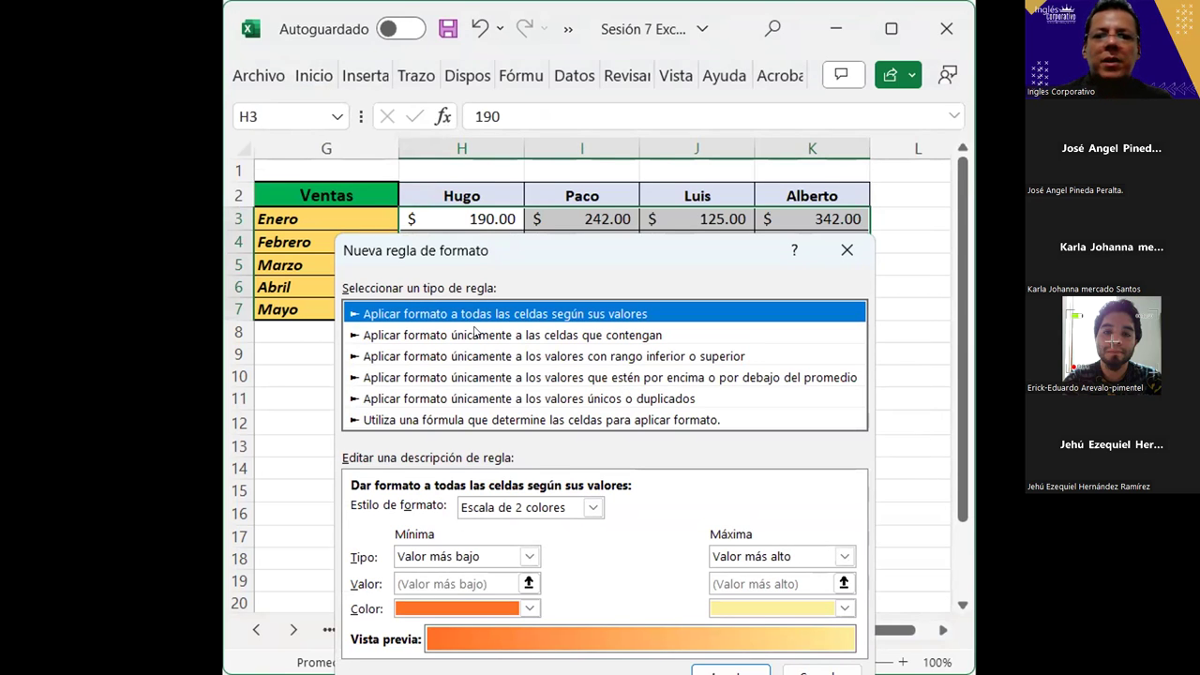
{"action": "left_click", "coordinate": [477, 335]}
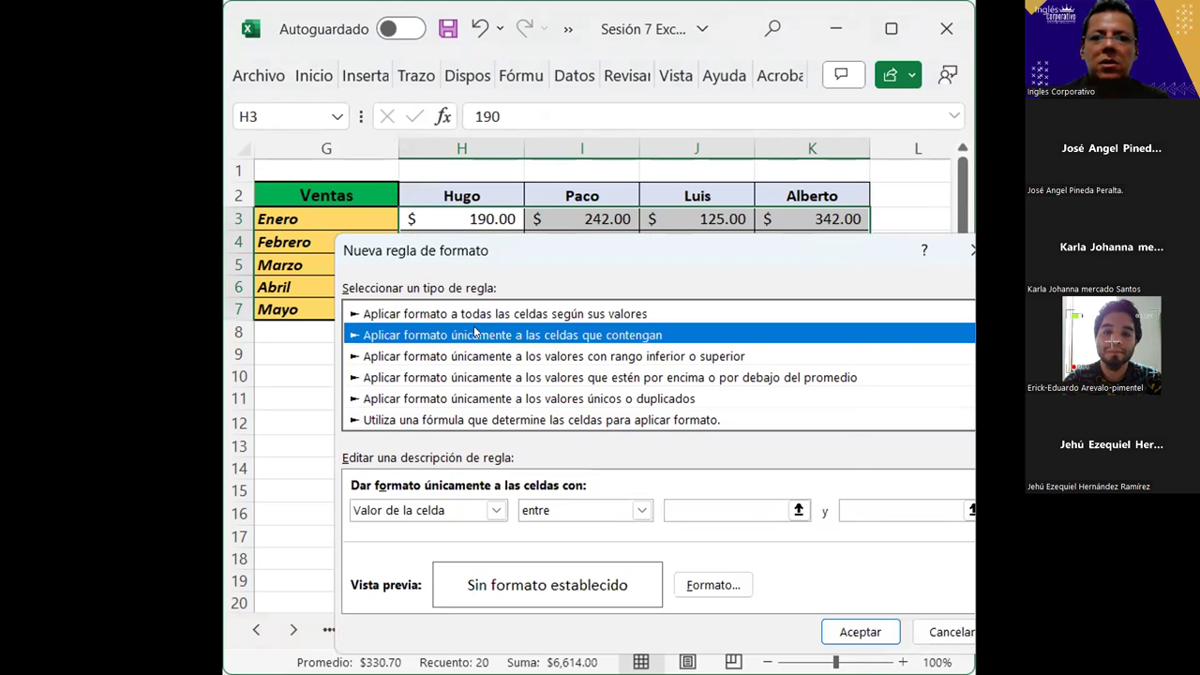
{"action": "left_click", "coordinate": [640, 512]}
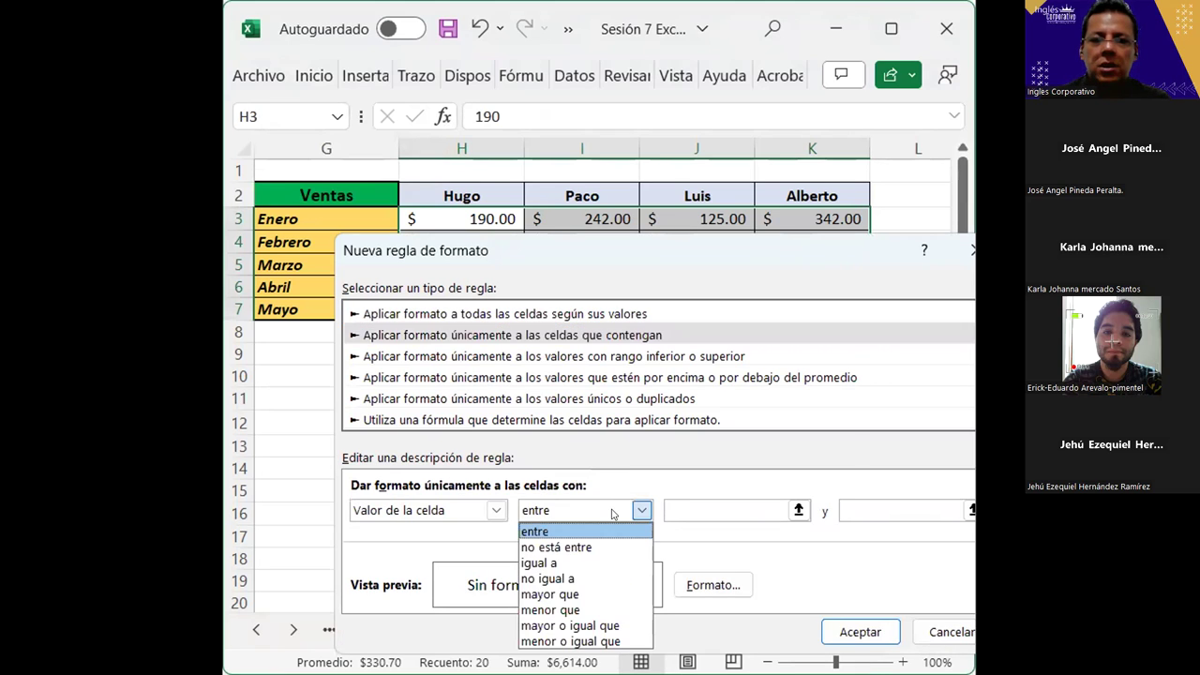
{"action": "left_click", "coordinate": [550, 563]}
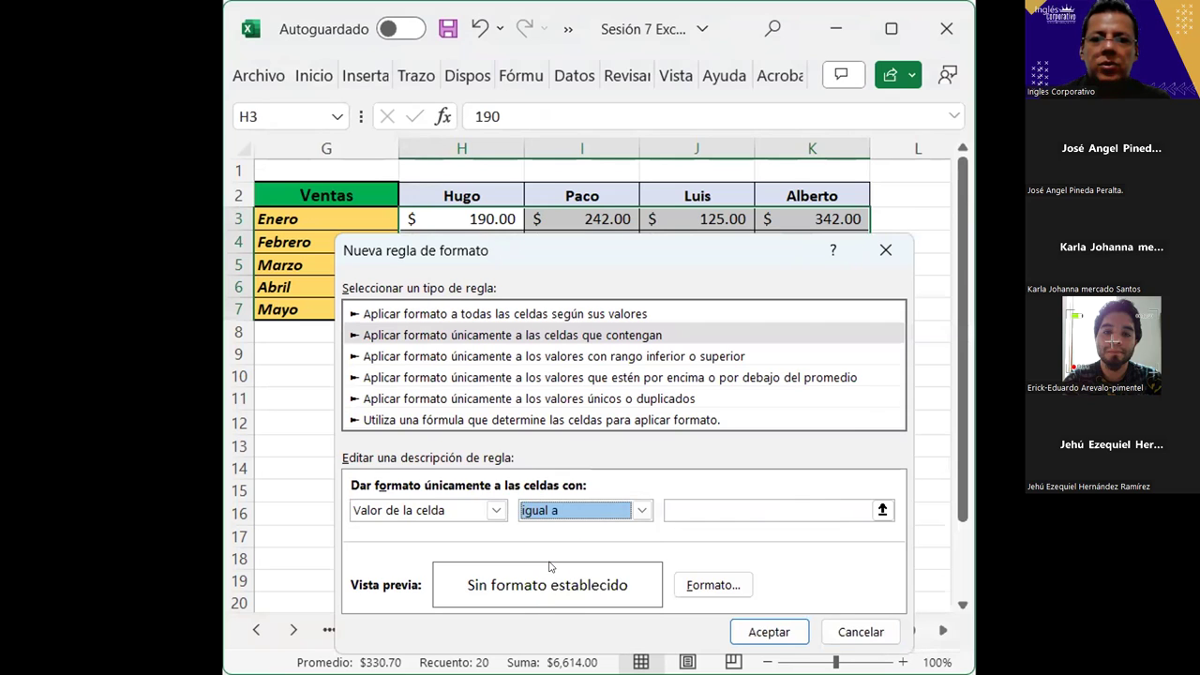
{"action": "left_click", "coordinate": [803, 509]}
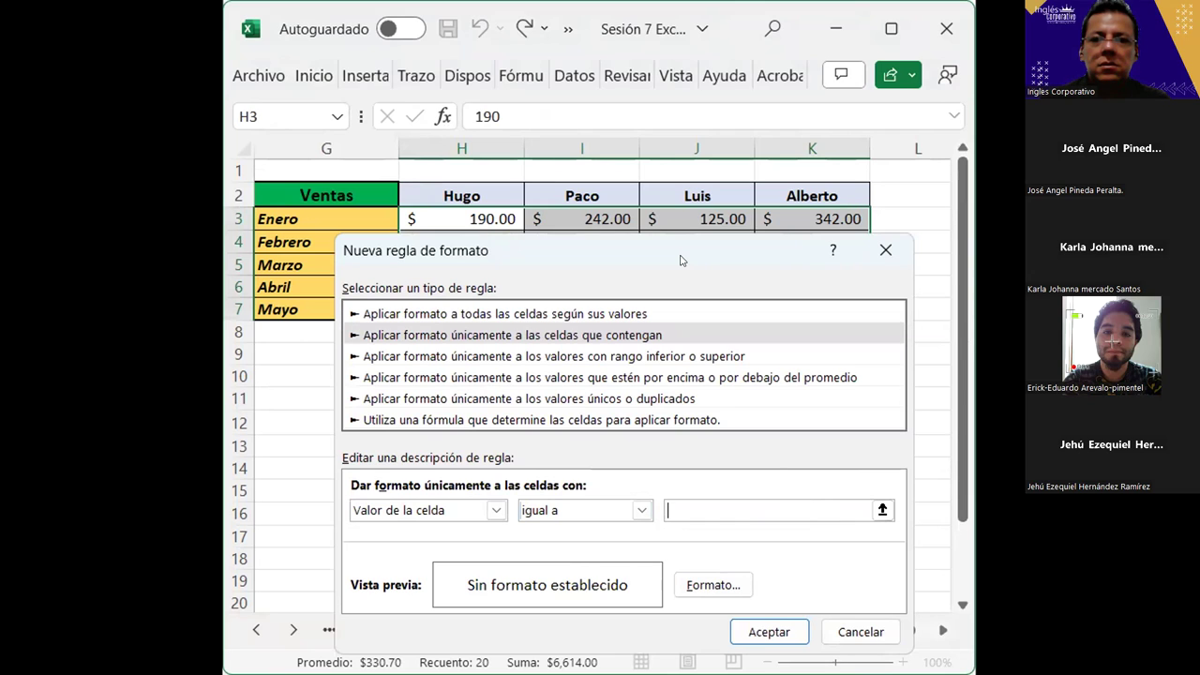
{"action": "key", "text": "Escape"}
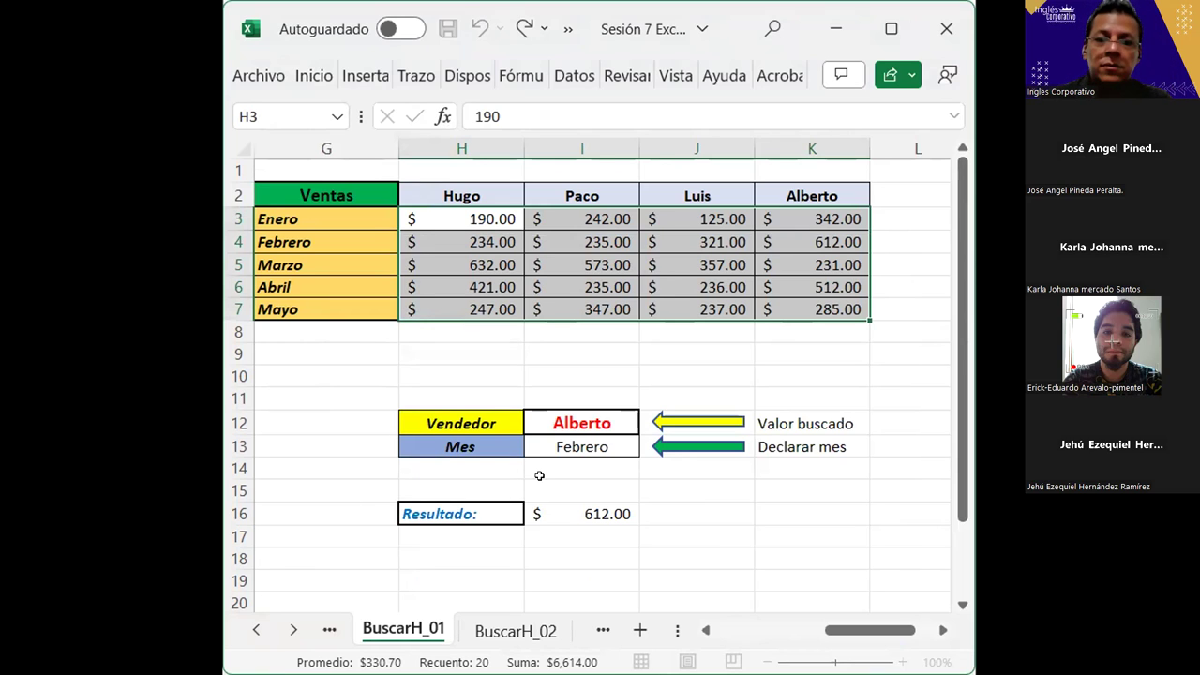
- Reference the Resultado cell I16, copying and pasting its formatting onto H3:K7
{"action": "left_click", "coordinate": [585, 513]}
{"action": "key", "text": "ctrl+c"}
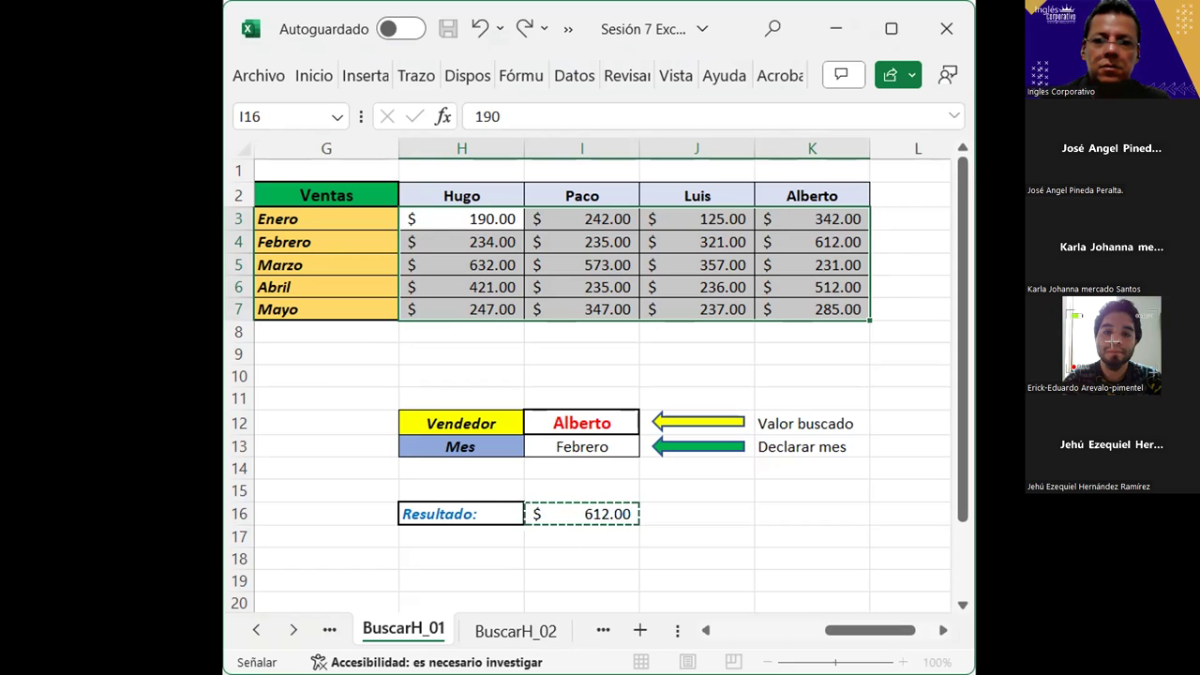
{"action": "key", "text": "ctrl+v"}
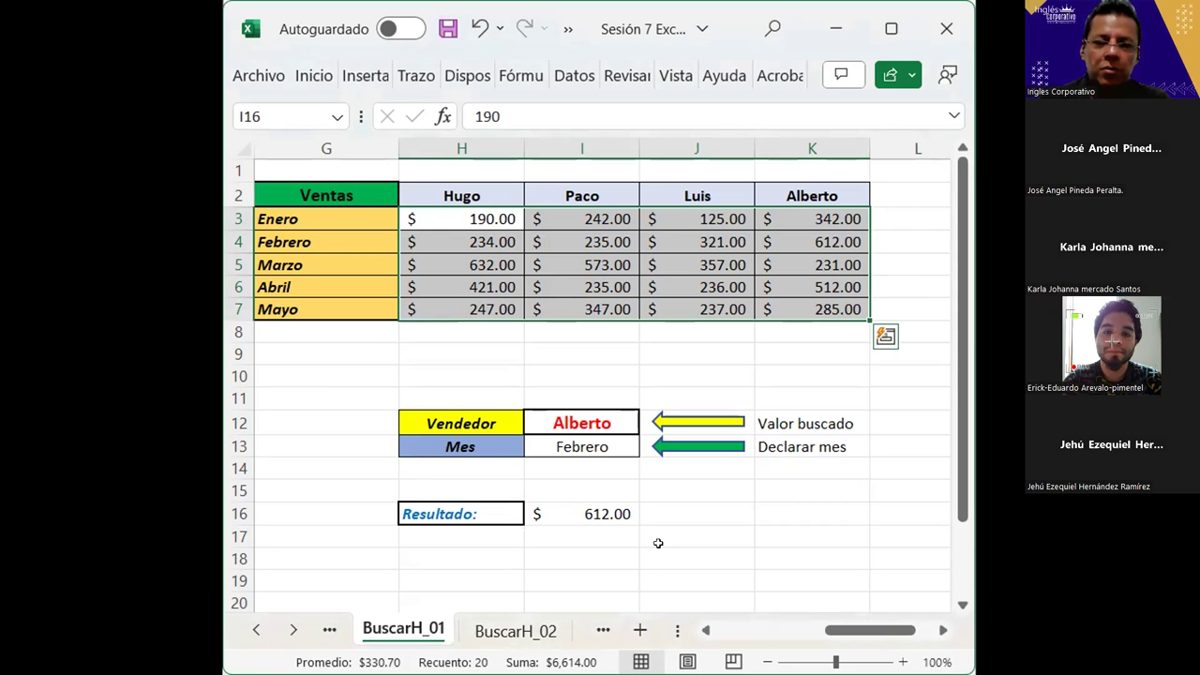
{"action": "left_click", "coordinate": [596, 507]}
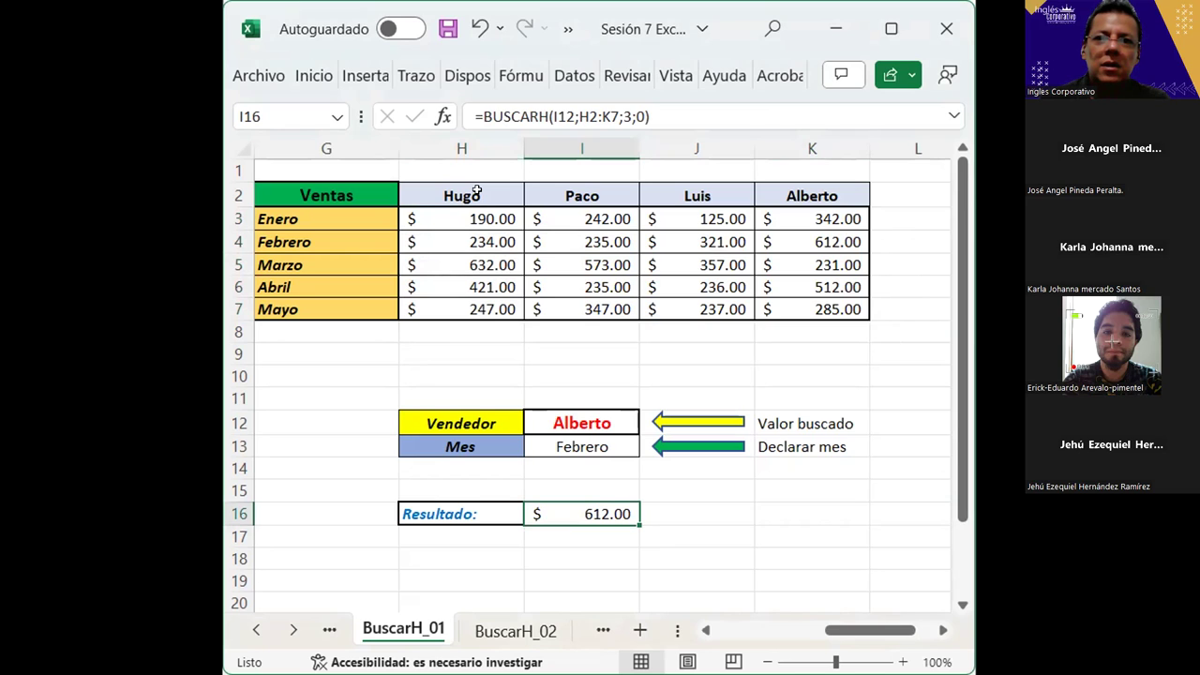
- Open the Conditional Formatting Rules Manager from Inicio > Formato condicional
{"action": "left_click", "coordinate": [303, 82]}
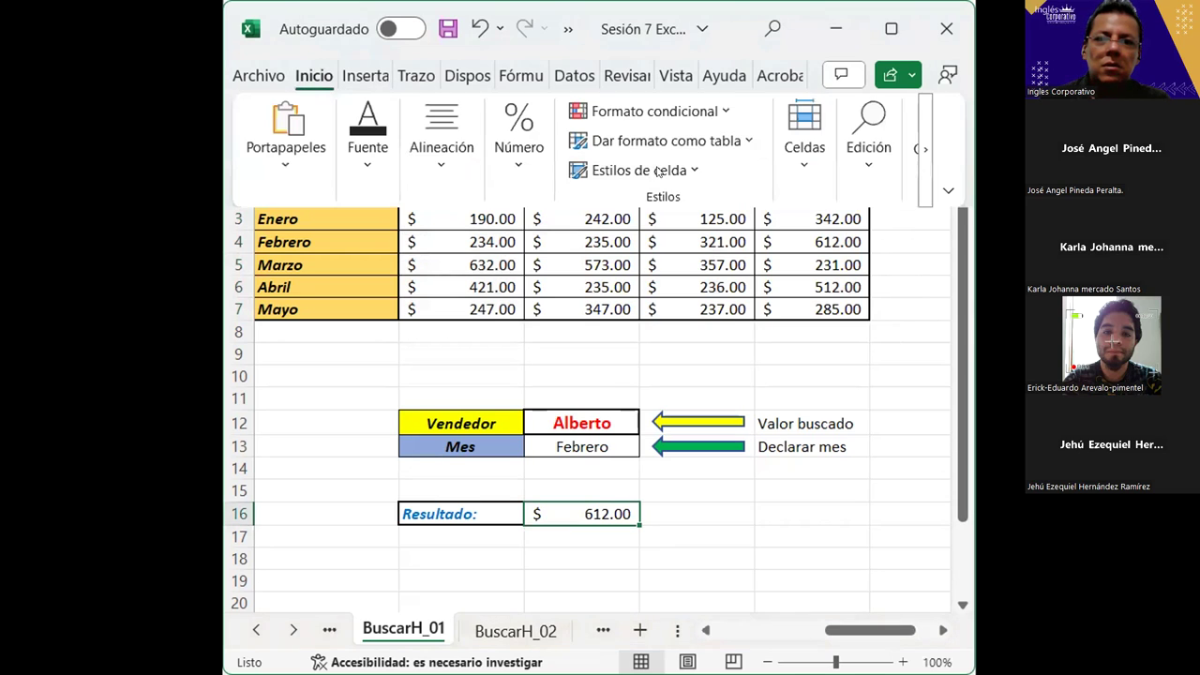
{"action": "left_click", "coordinate": [684, 120]}
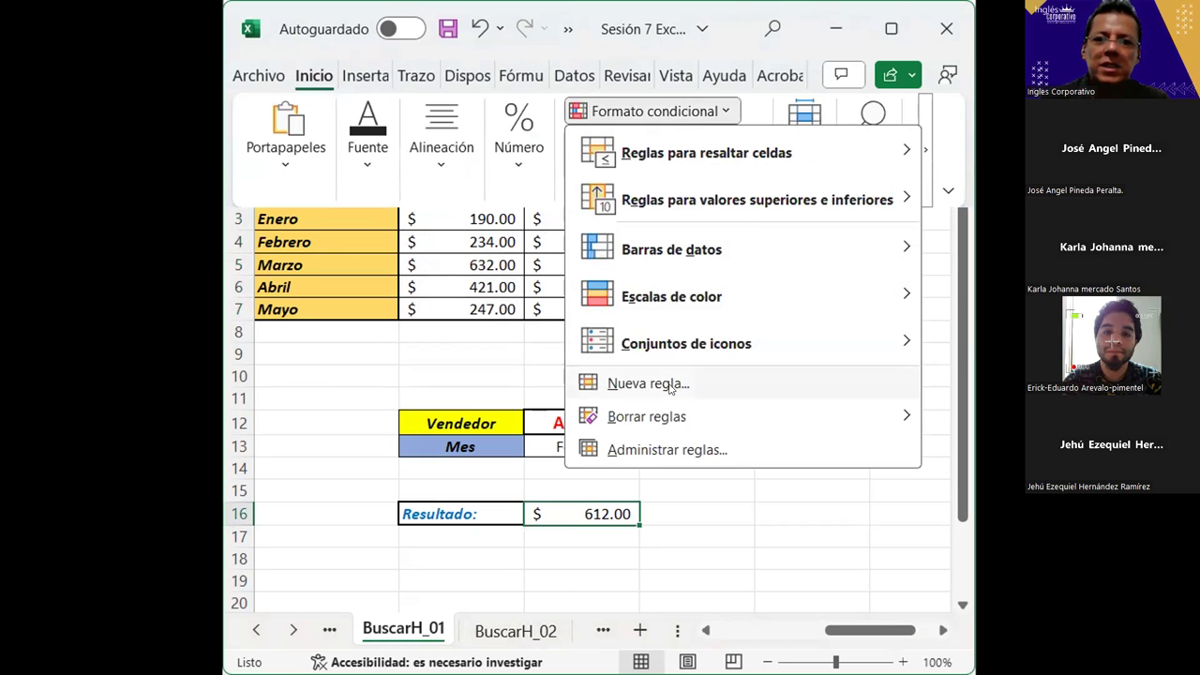
{"action": "key", "text": "Escape"}
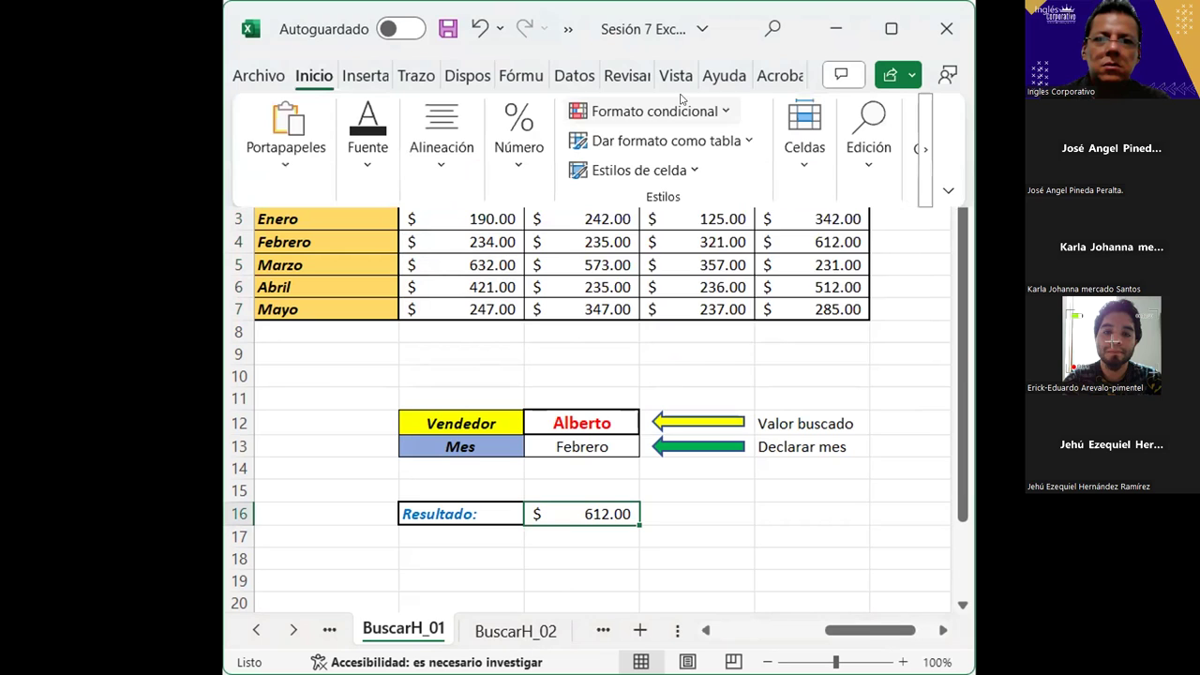
{"action": "left_click", "coordinate": [656, 111]}
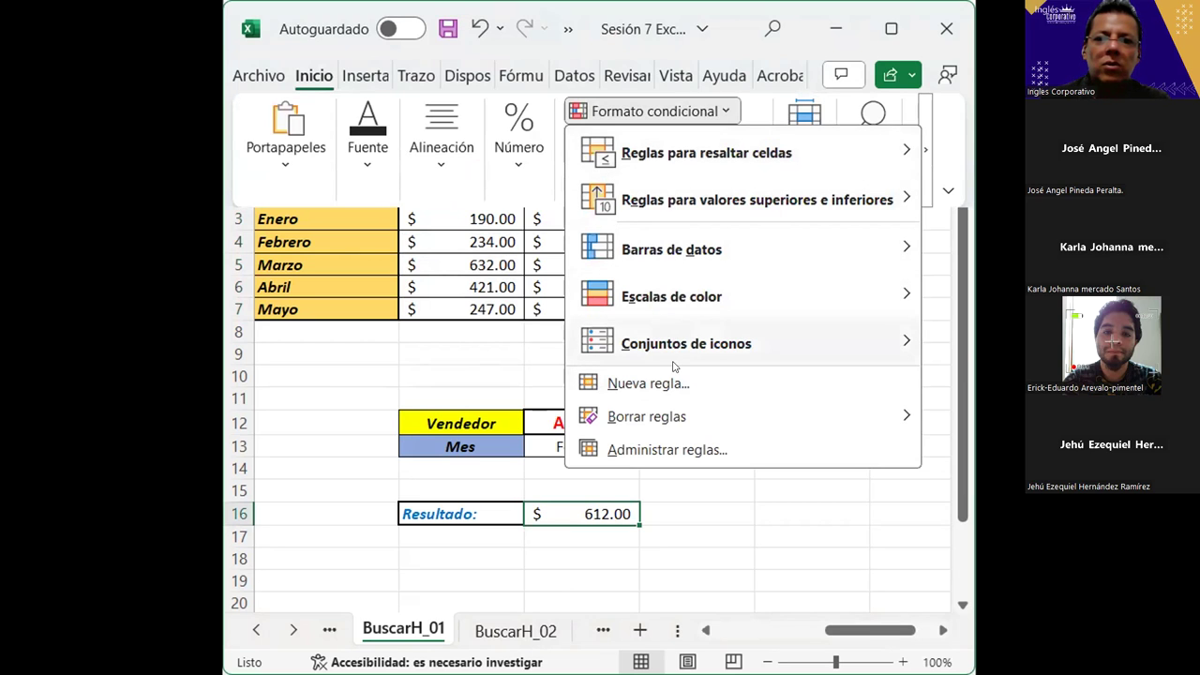
{"action": "left_click", "coordinate": [666, 450]}
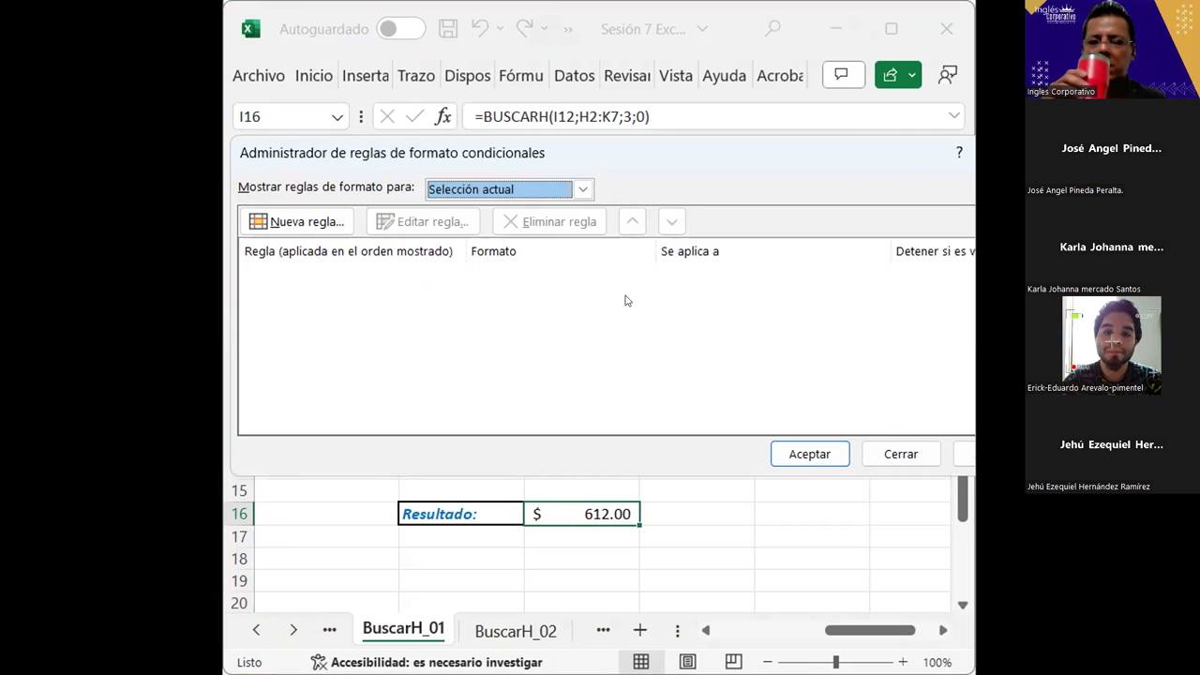
- List the rules for the whole sheet and review the $I$16 rule's applied range
{"action": "left_click", "coordinate": [582, 189]}
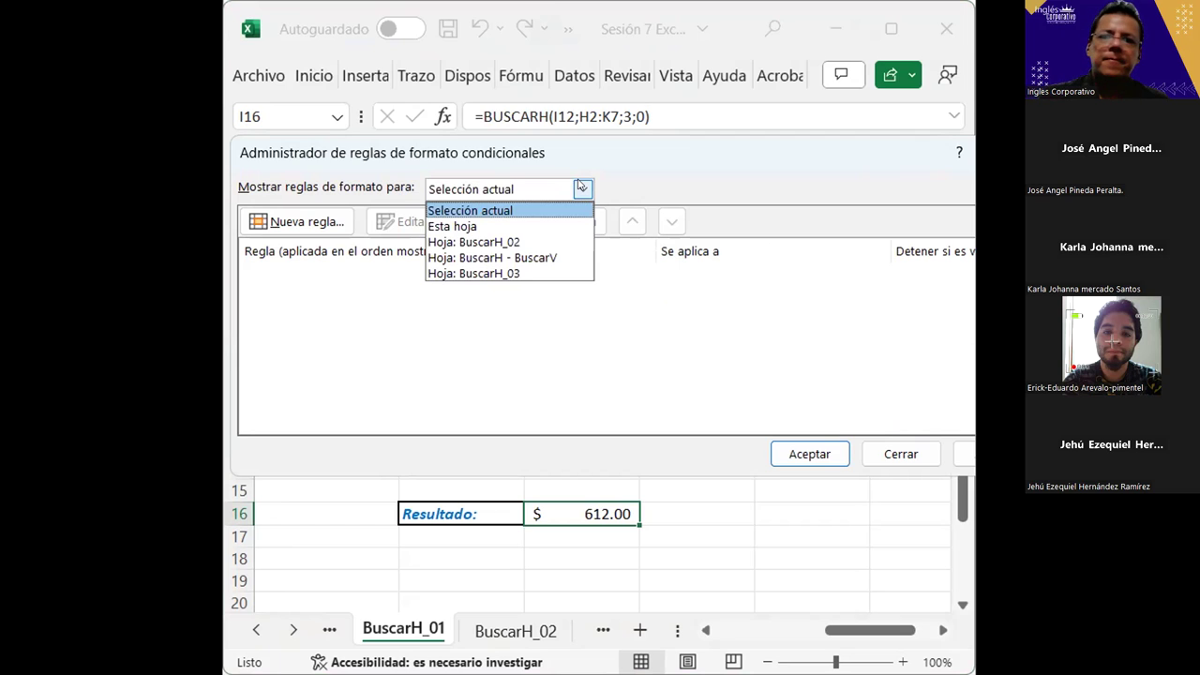
{"action": "left_click", "coordinate": [474, 226]}
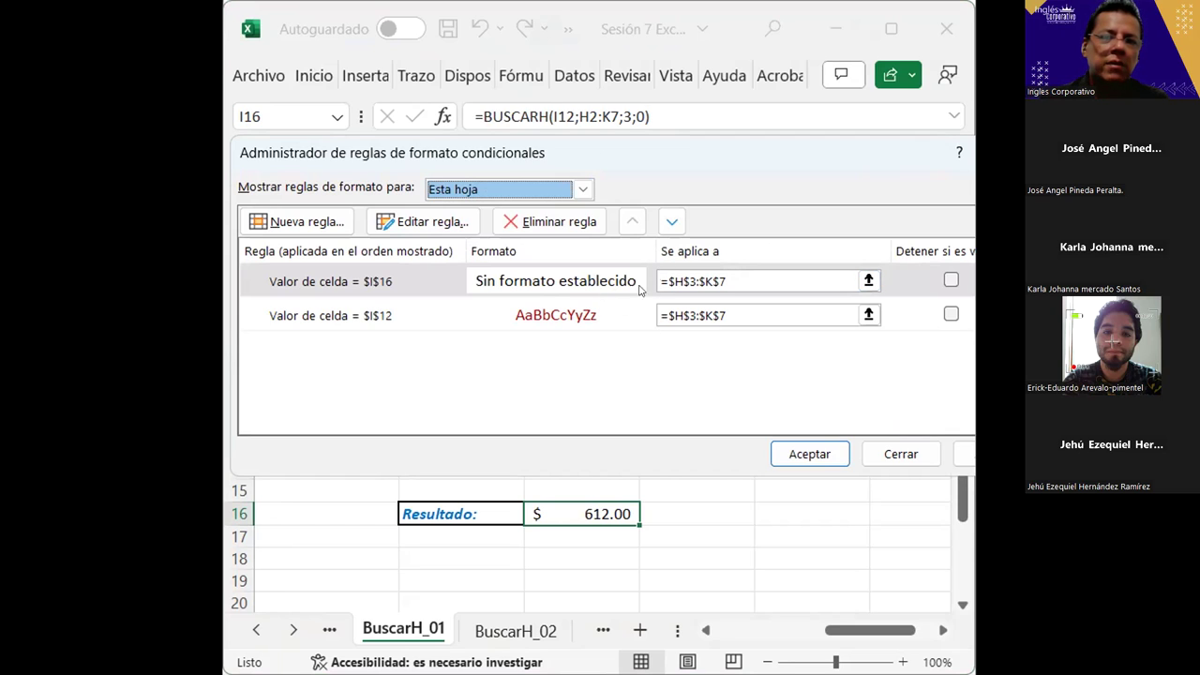
{"action": "left_click", "coordinate": [399, 274]}
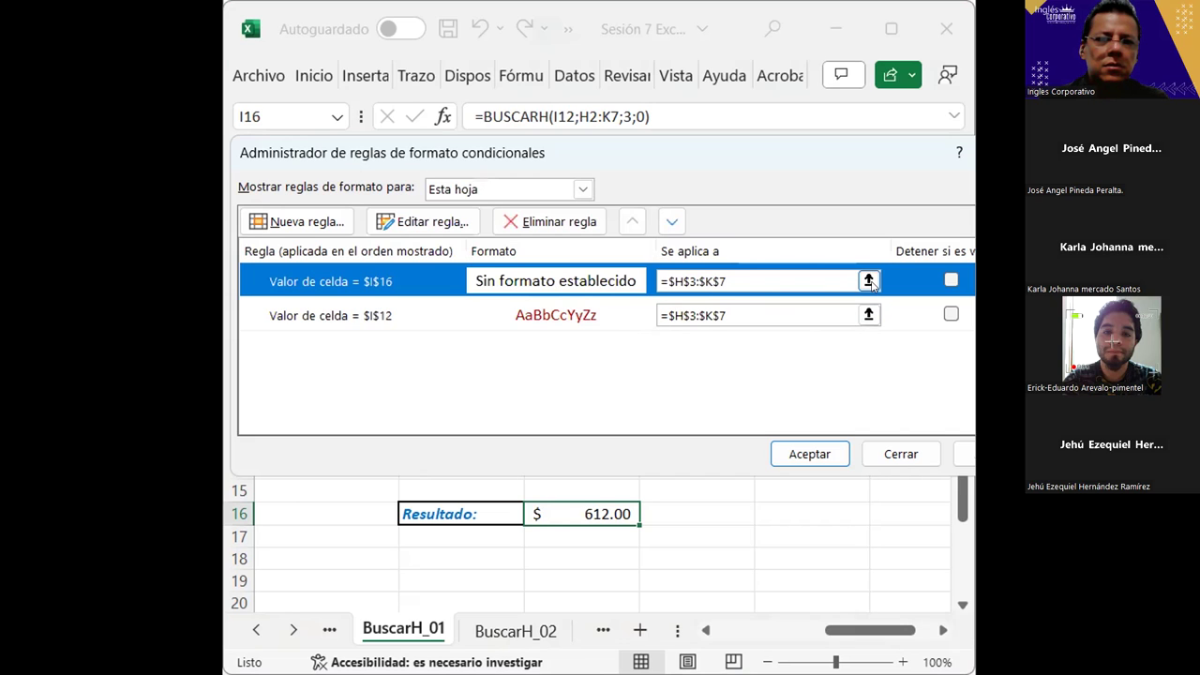
{"action": "left_click", "coordinate": [871, 283]}
{"action": "left_click", "coordinate": [868, 279]}
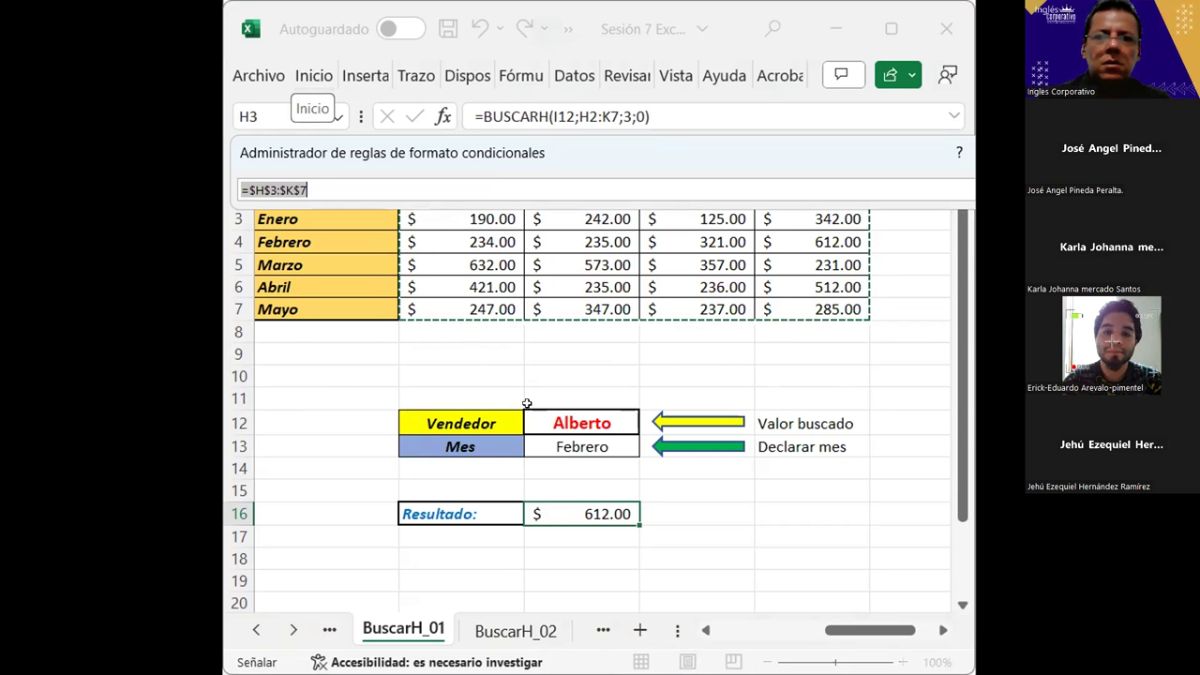
{"action": "left_click", "coordinate": [317, 75]}
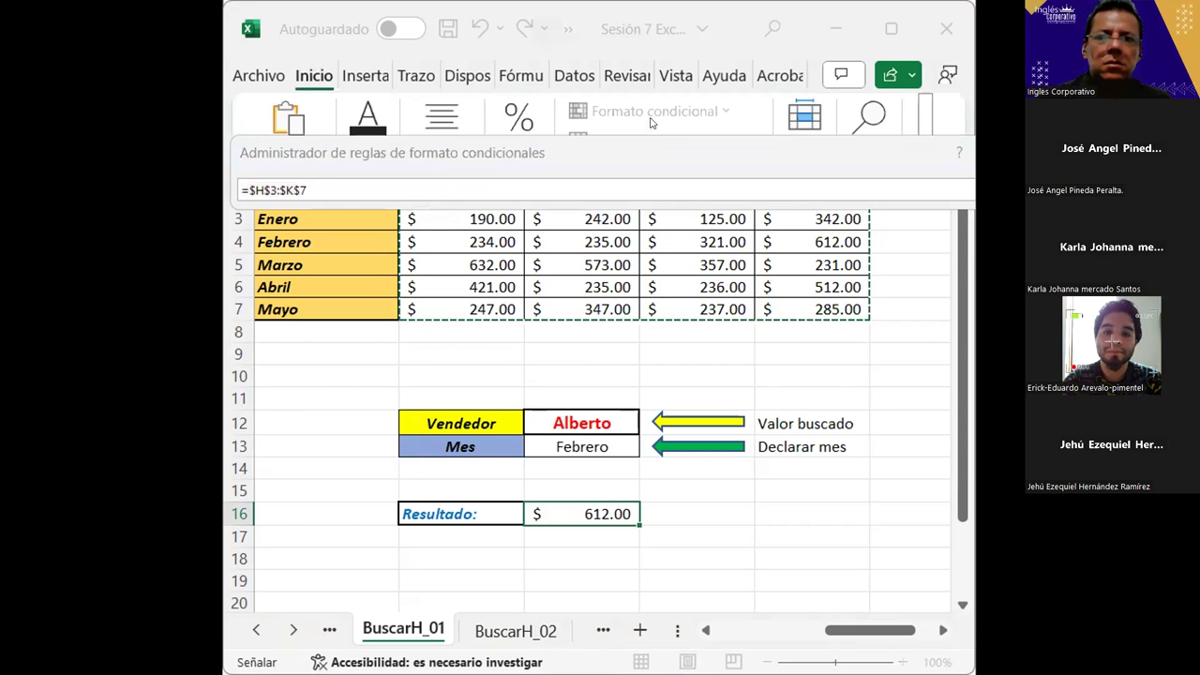
{"action": "left_click", "coordinate": [320, 81]}
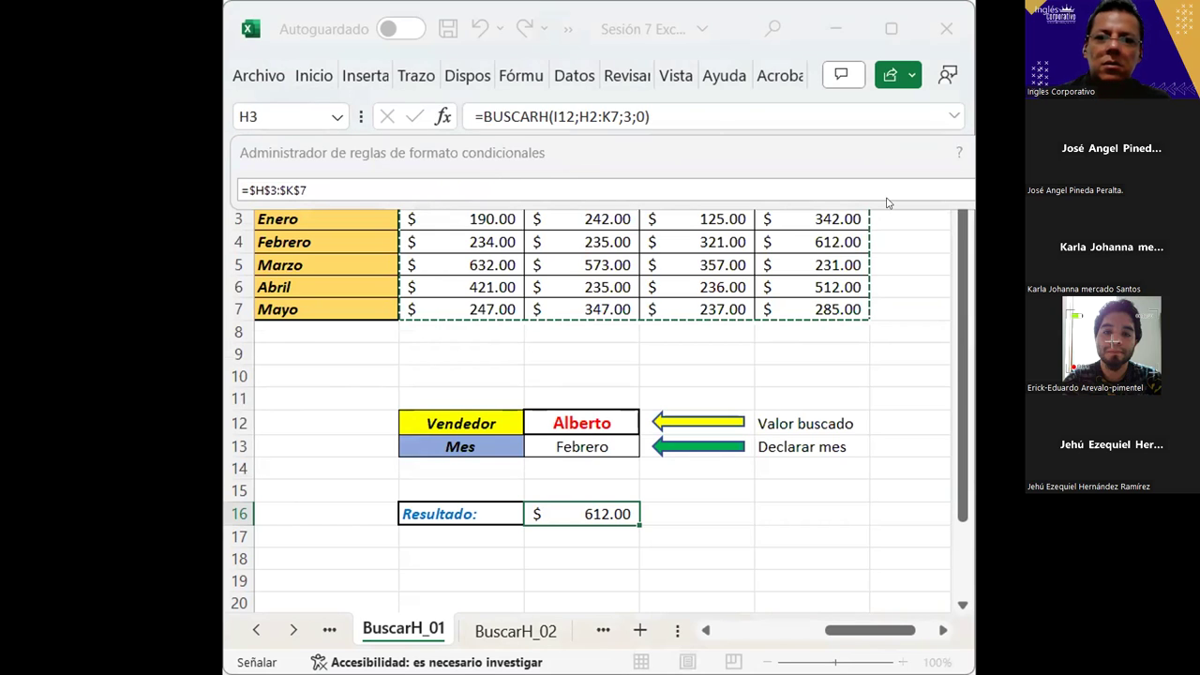
{"action": "left_click_drag", "start_coordinate": [888, 203], "coordinate": [882, 312]}
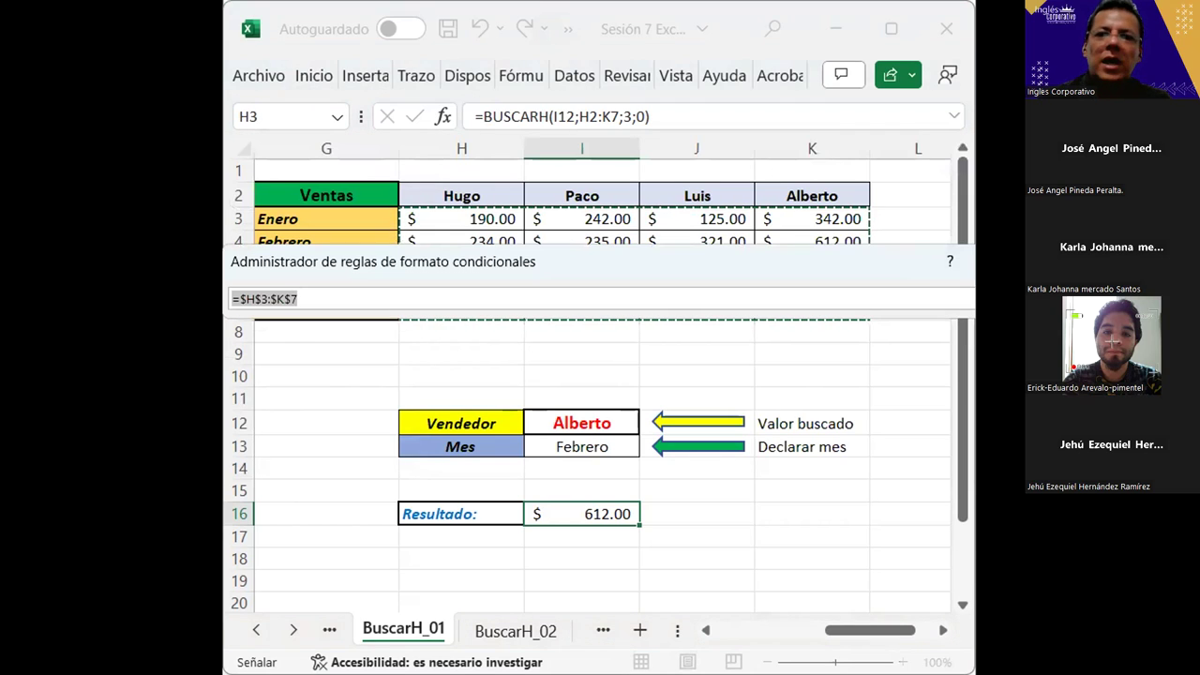
{"action": "key", "text": "Return"}
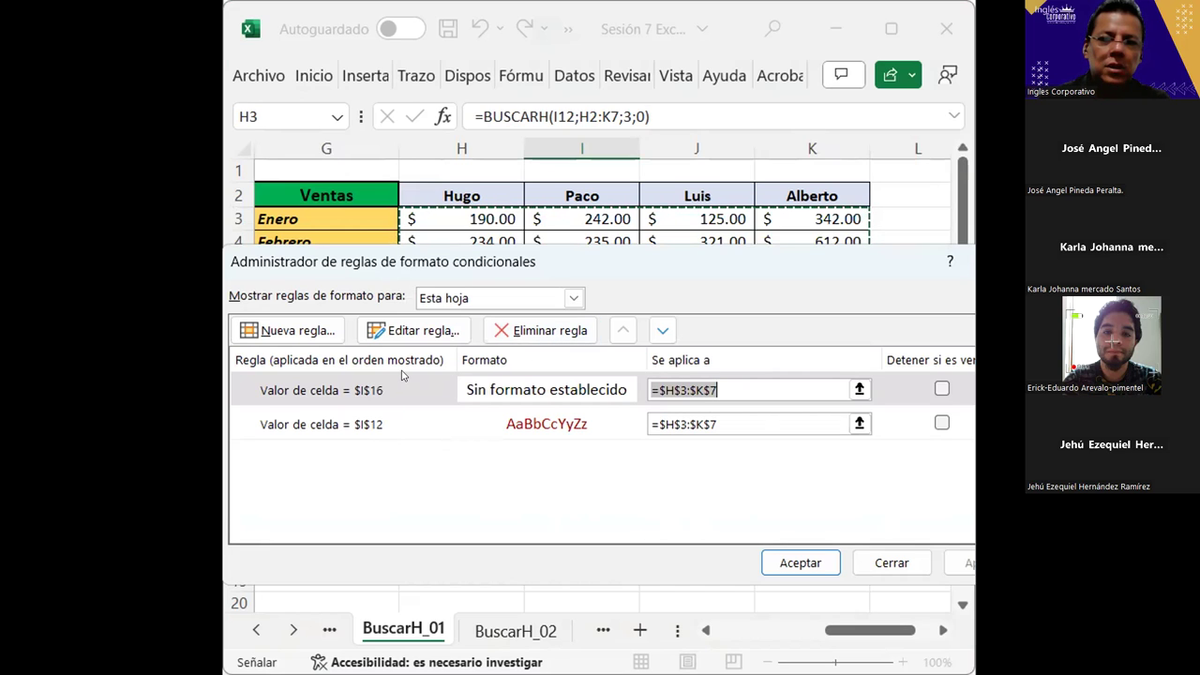
- Delete the duplicate $I$12 rule and open the $I$16 rule for editing
{"action": "left_click", "coordinate": [366, 390]}
{"action": "left_click", "coordinate": [298, 425]}
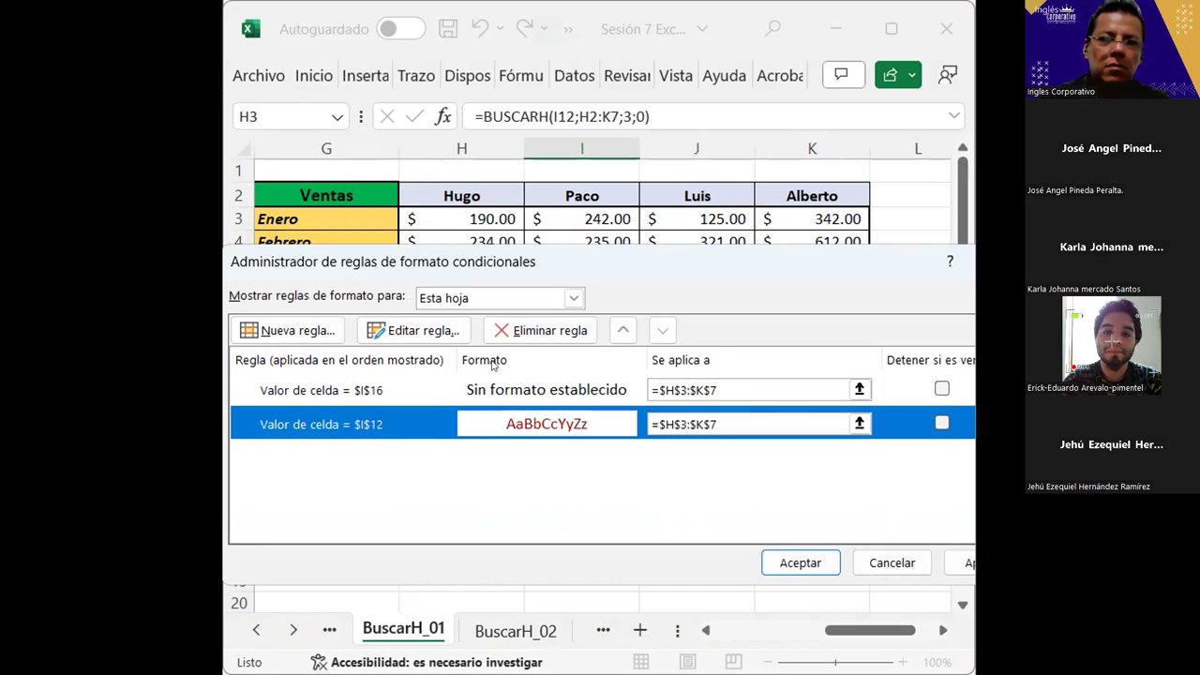
{"action": "left_click", "coordinate": [548, 330]}
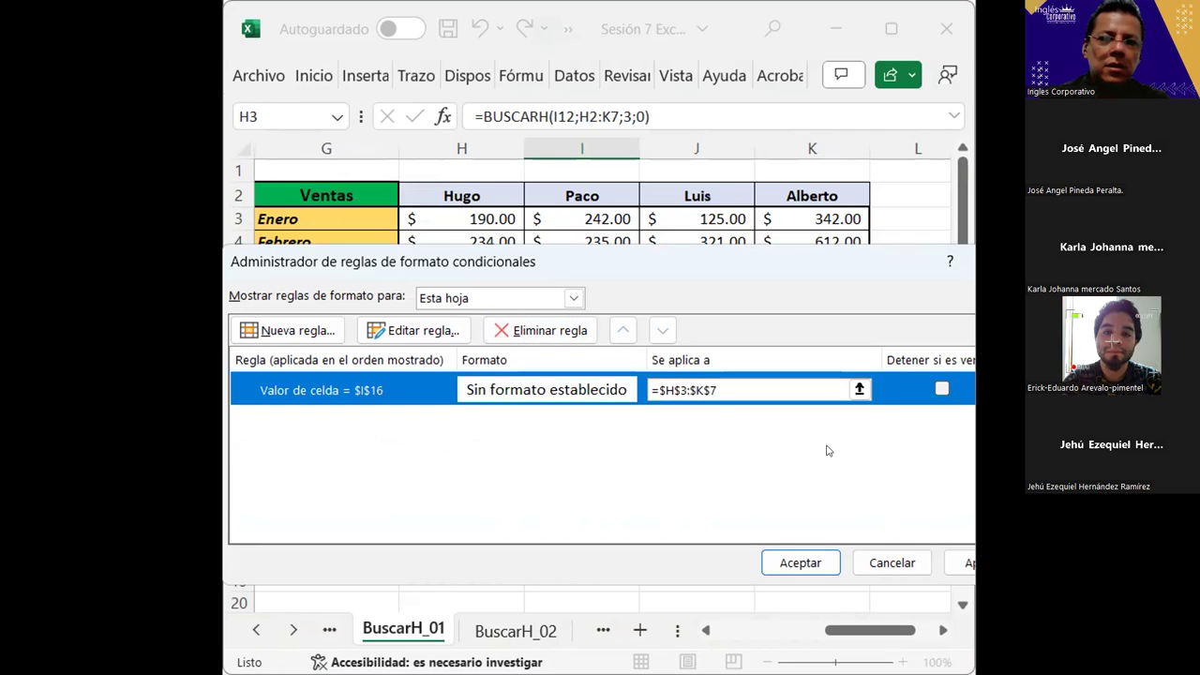
{"action": "double_click", "coordinate": [552, 390]}
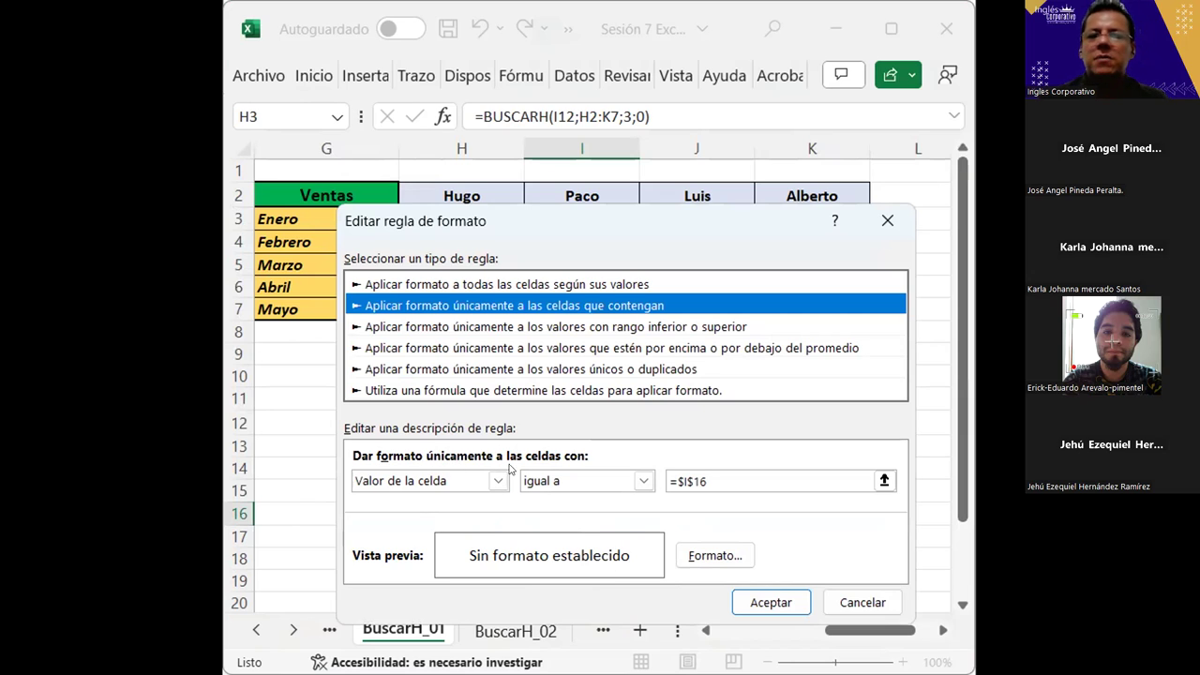
- Give the $I$16 rule a bold red font and apply it to the sales table
{"action": "left_click", "coordinate": [724, 559]}
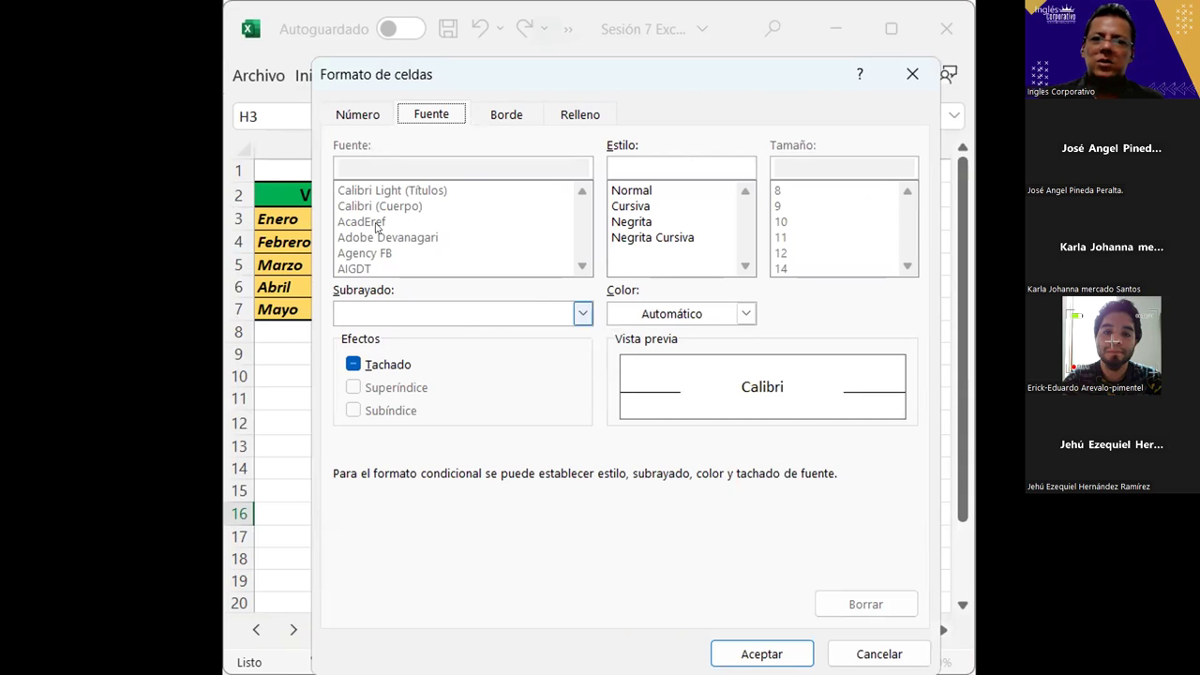
{"action": "left_click", "coordinate": [657, 220]}
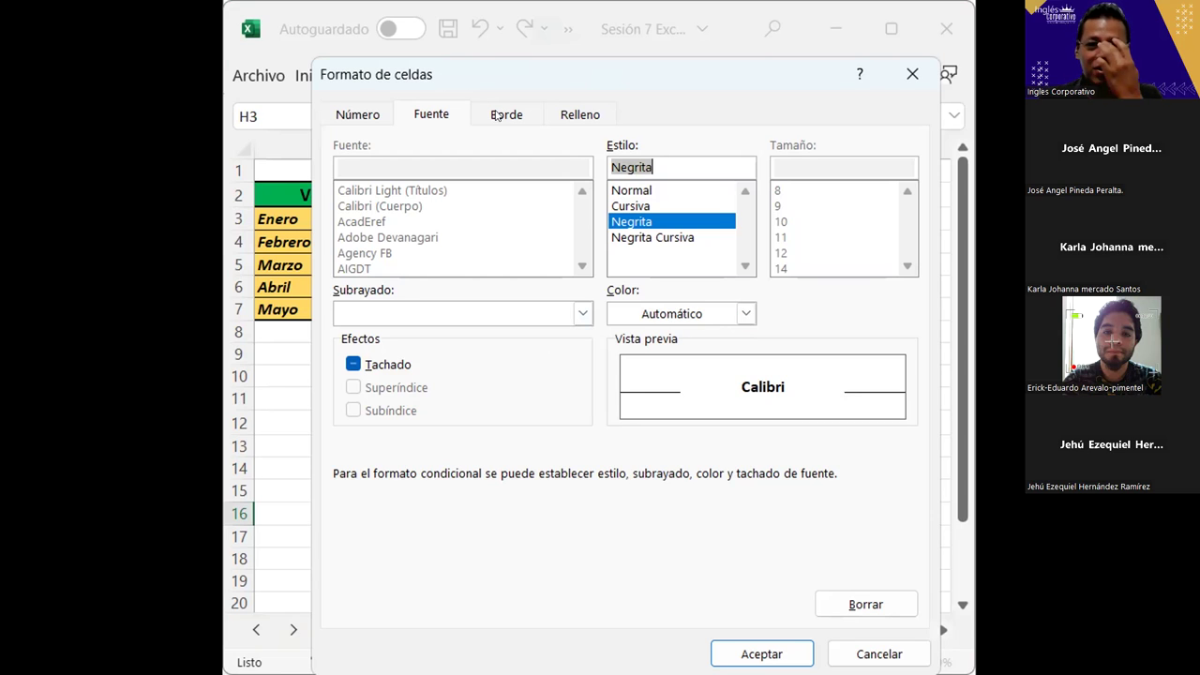
{"action": "left_click", "coordinate": [745, 311]}
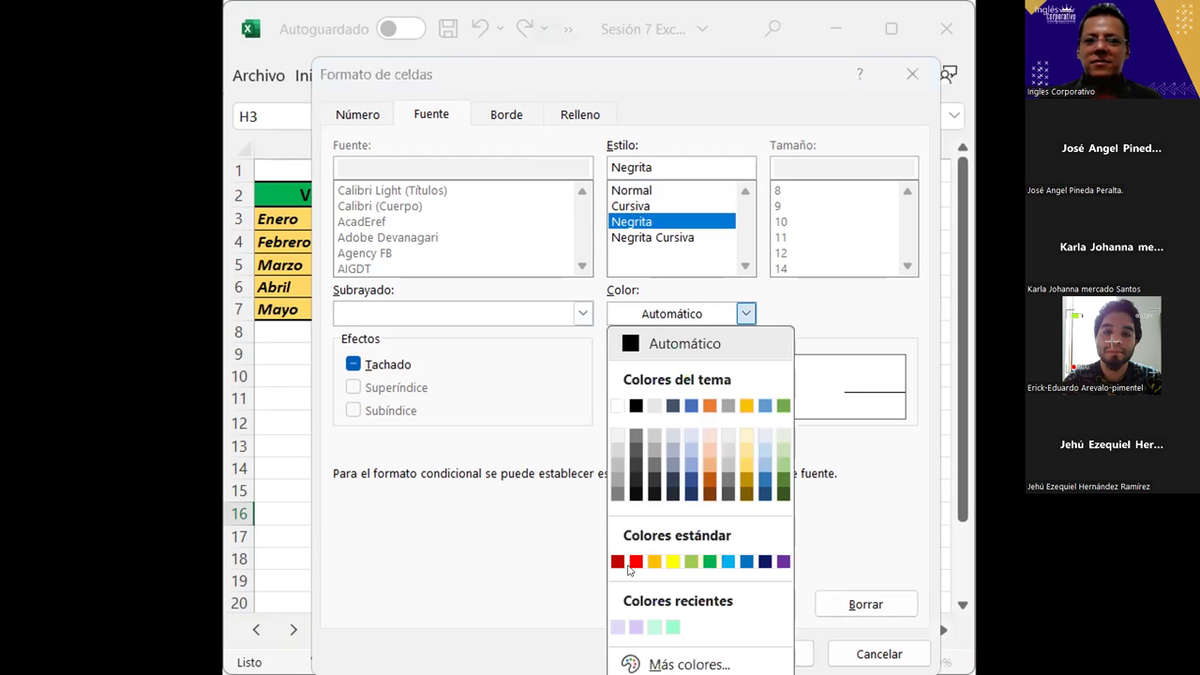
{"action": "left_click", "coordinate": [636, 561]}
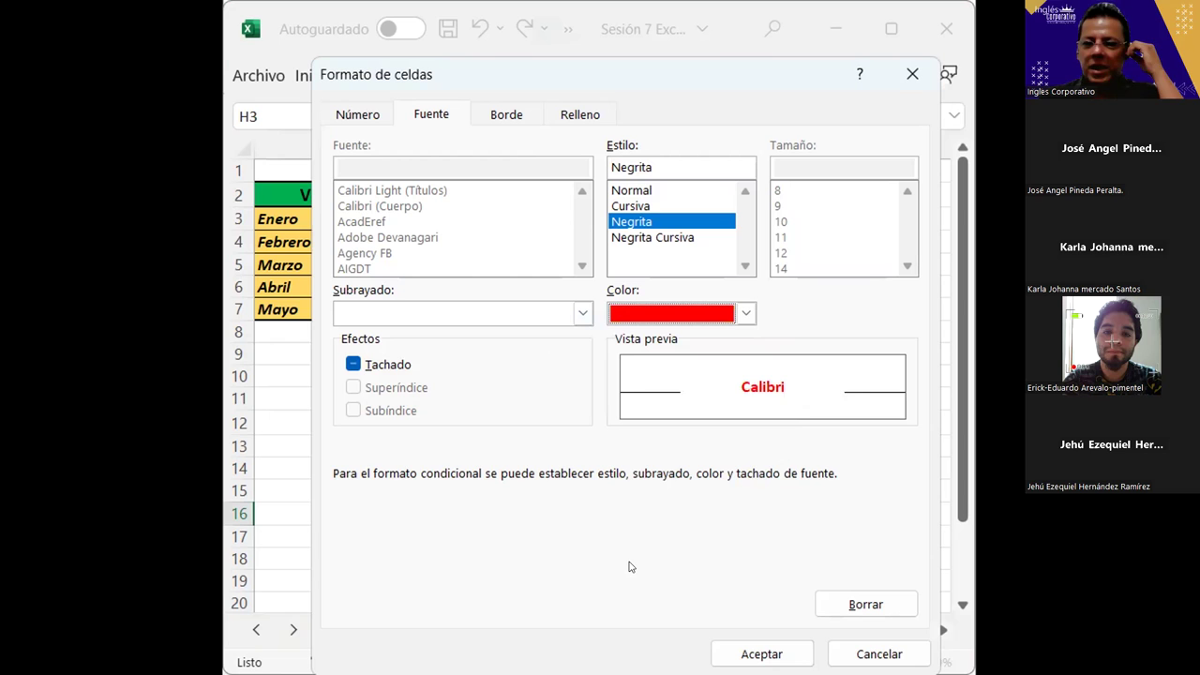
{"action": "left_click", "coordinate": [756, 647]}
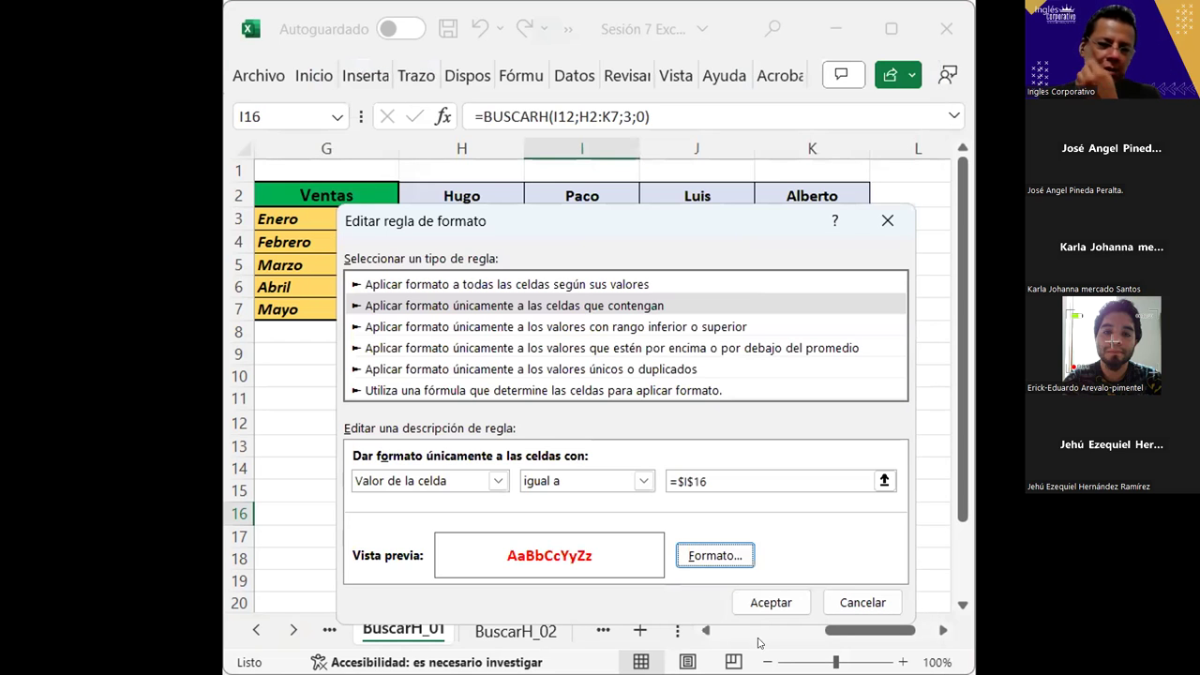
{"action": "left_click", "coordinate": [770, 605]}
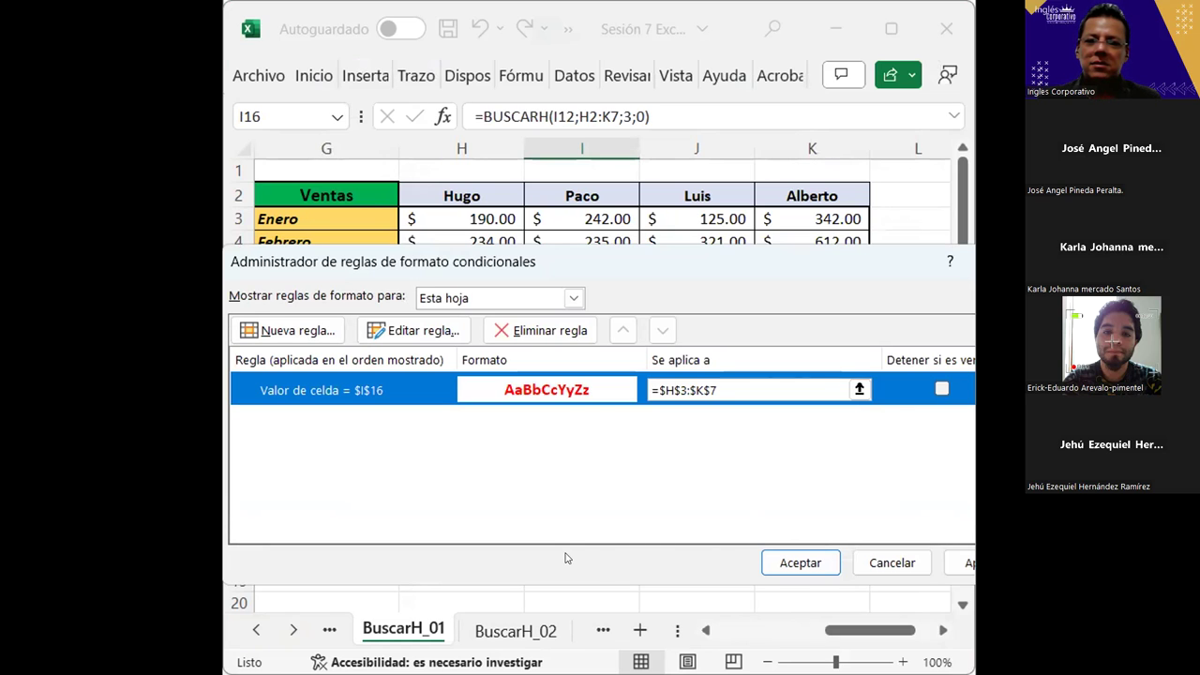
{"action": "left_click", "coordinate": [969, 562]}
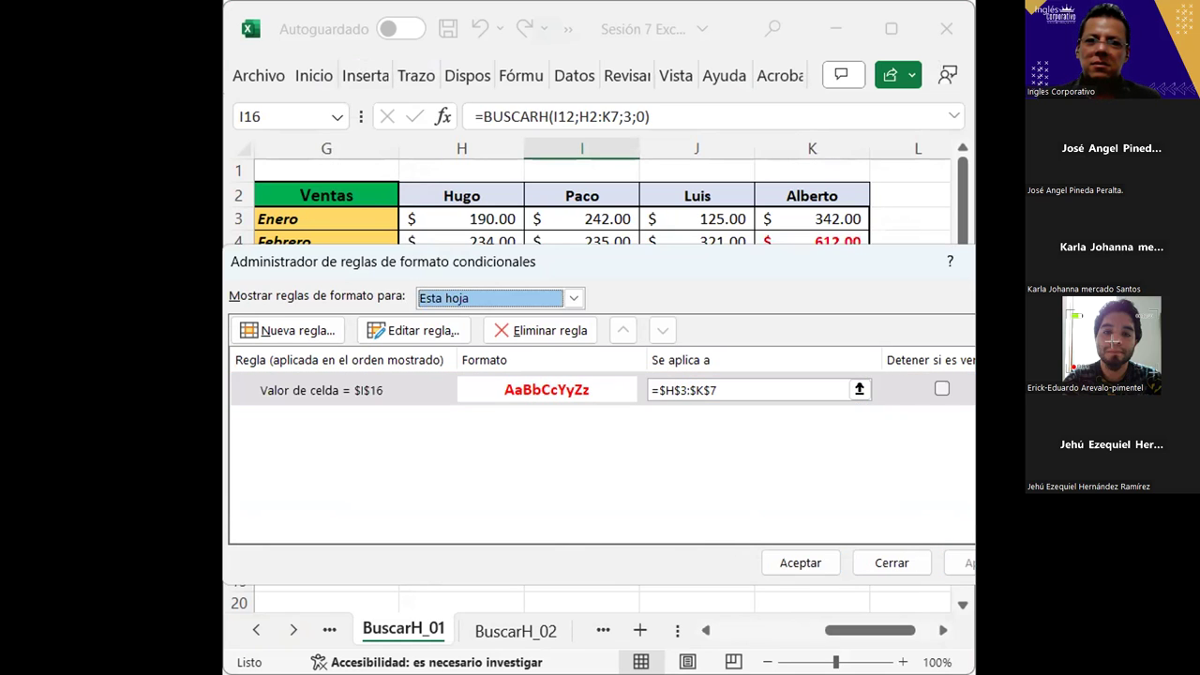
- Close the rules manager and select the result cell I16
{"action": "left_click", "coordinate": [802, 563]}
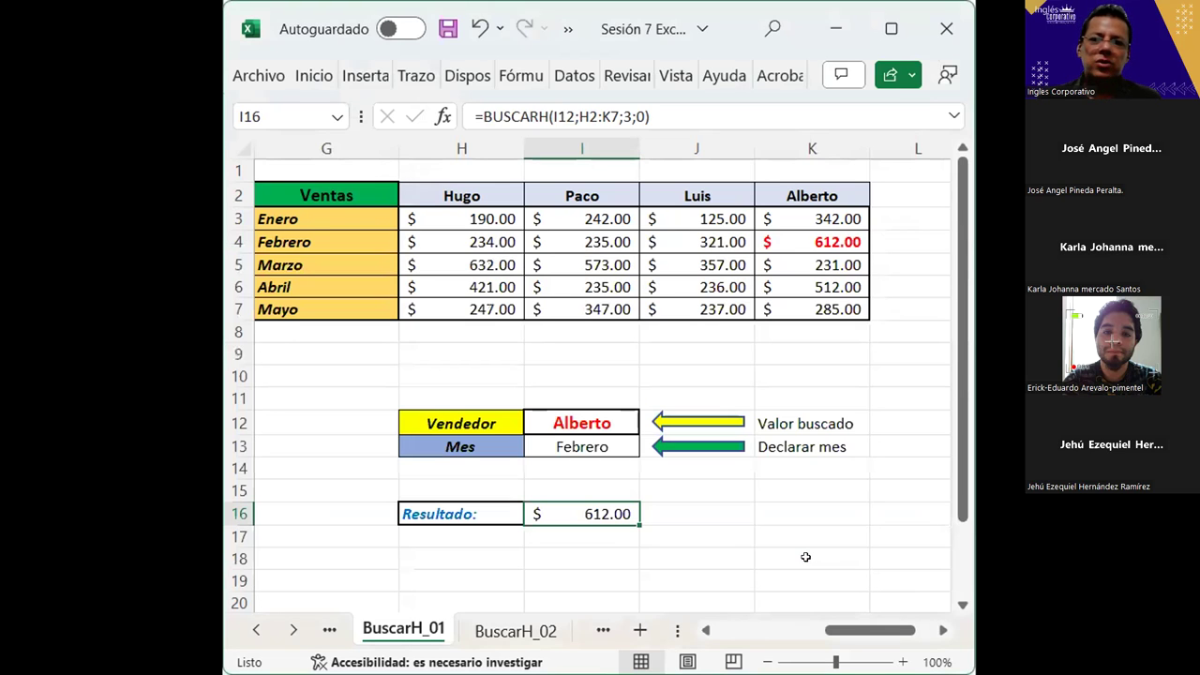
{"action": "left_click", "coordinate": [612, 552]}
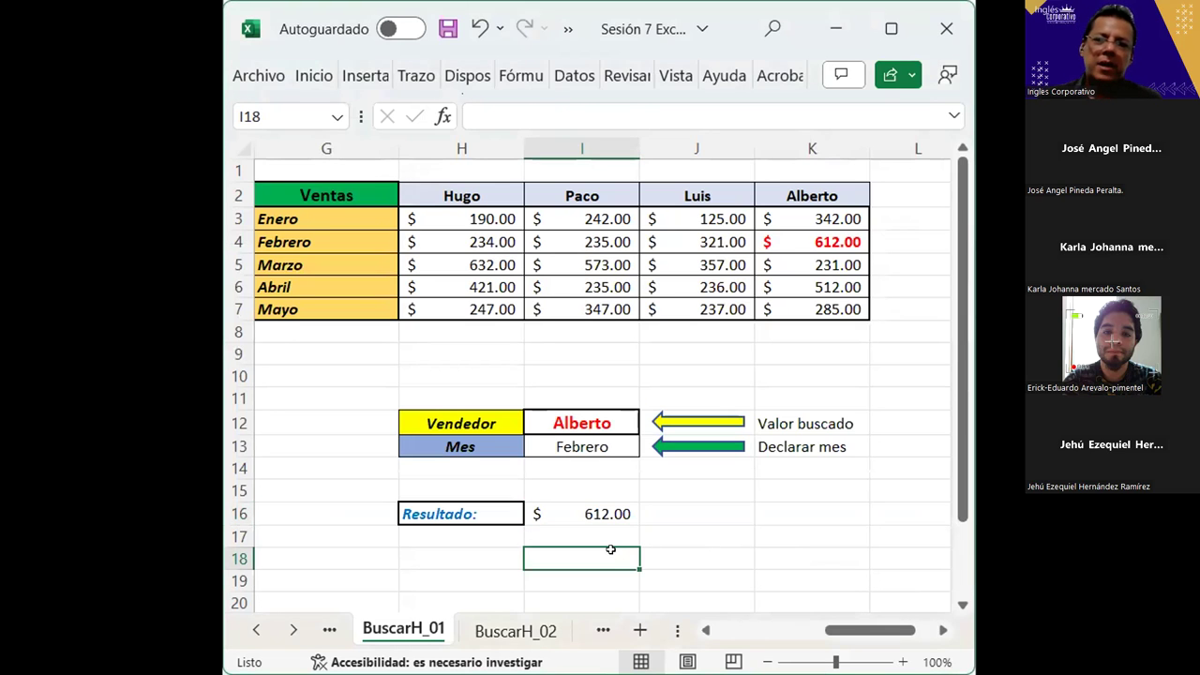
{"action": "left_click", "coordinate": [601, 510]}
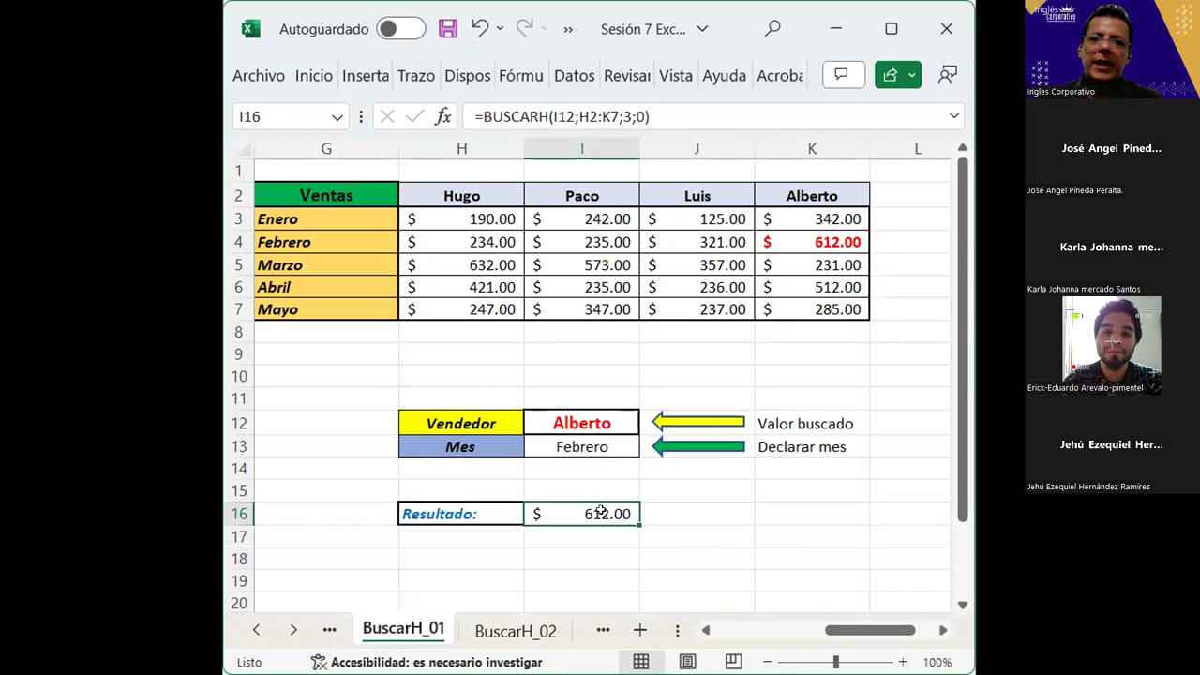
- Try Luis as the seller in I12, then switch back to Alberto
{"action": "left_click", "coordinate": [572, 421]}
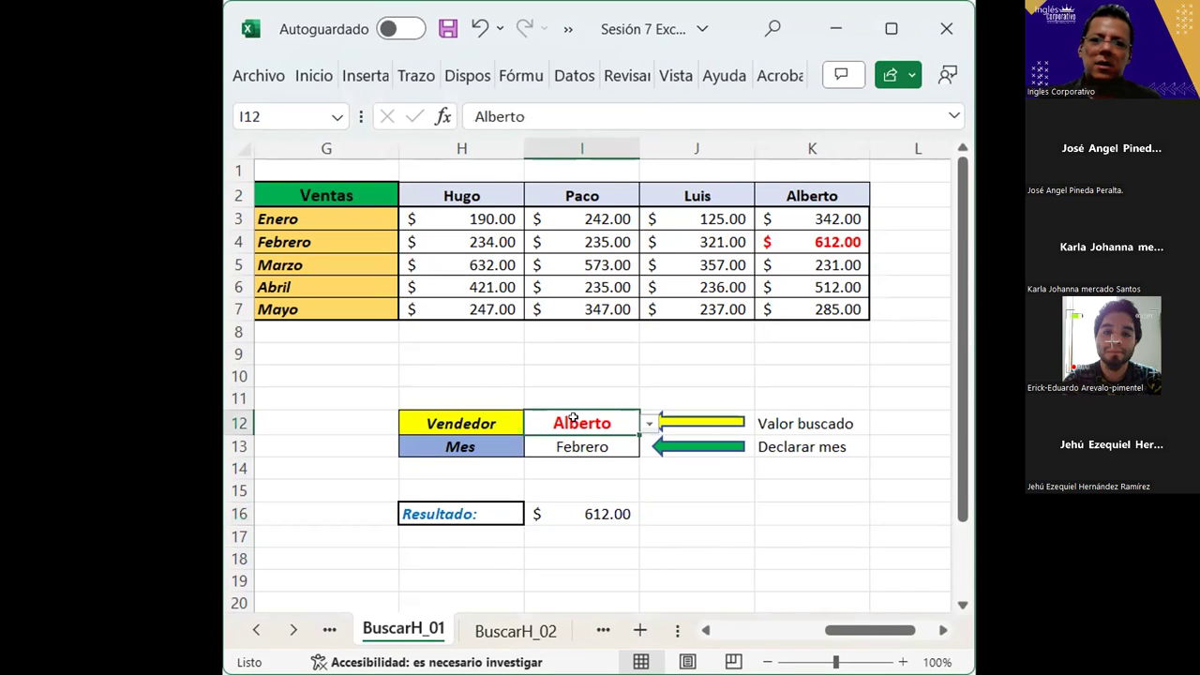
{"action": "left_click", "coordinate": [648, 424]}
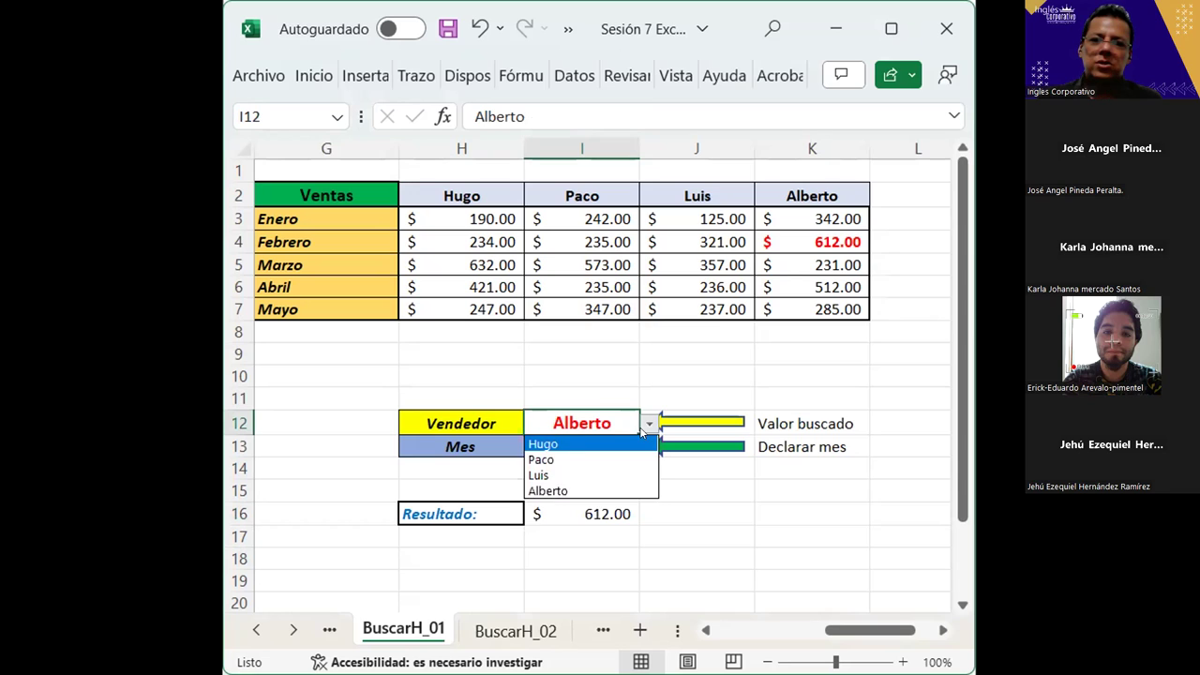
{"action": "key", "text": "Escape"}
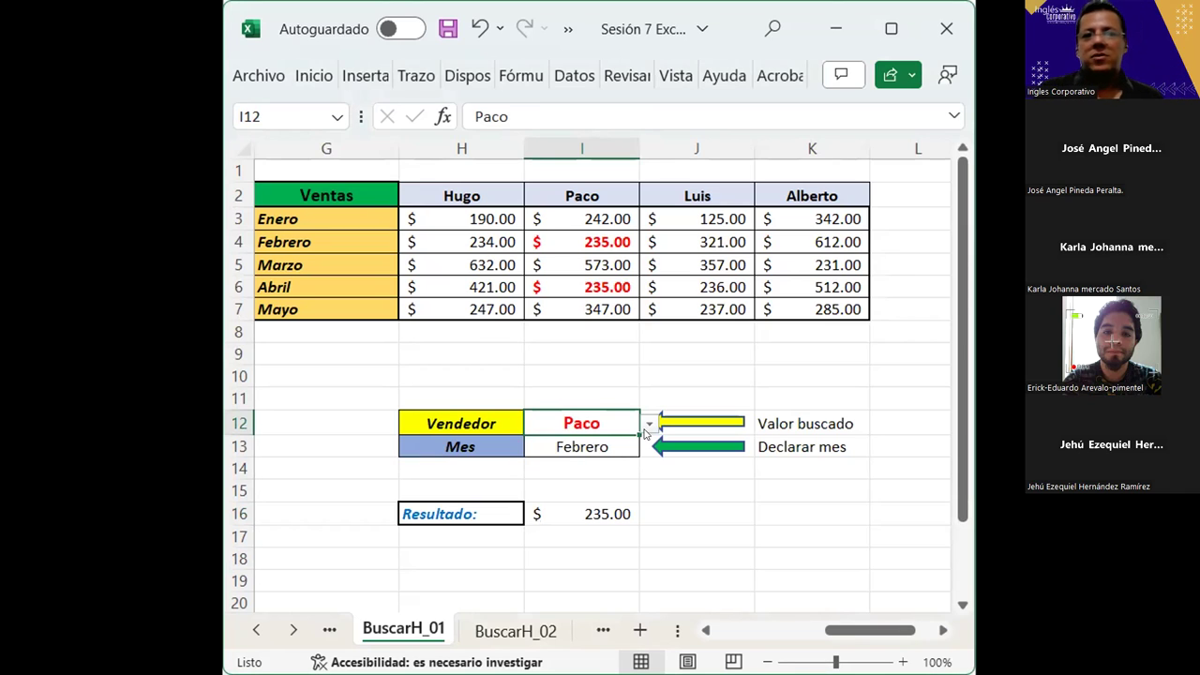
{"action": "left_click", "coordinate": [648, 425]}
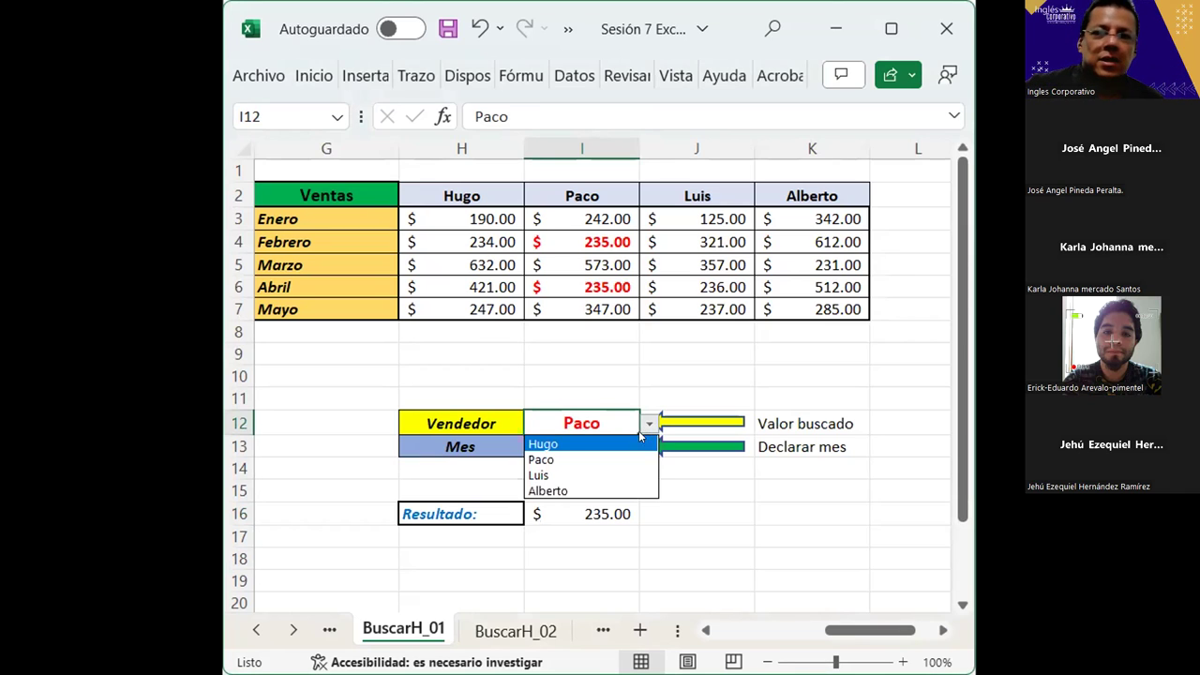
{"action": "left_click", "coordinate": [594, 473]}
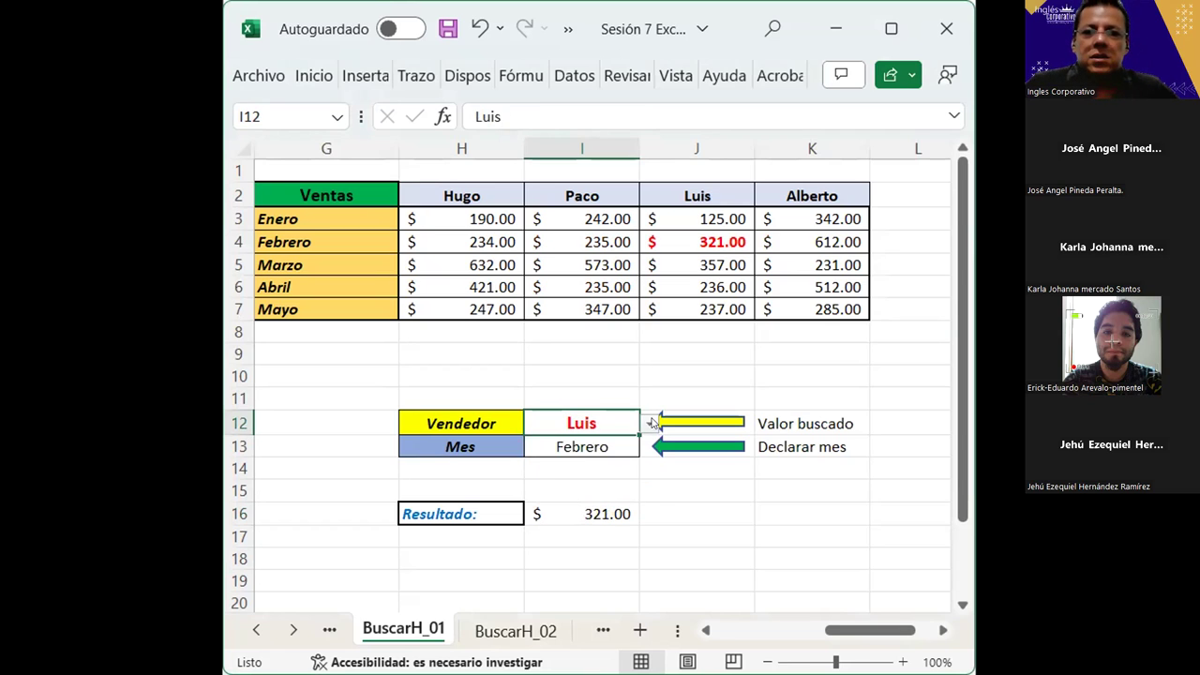
{"action": "left_click", "coordinate": [648, 423]}
{"action": "left_click", "coordinate": [593, 491]}
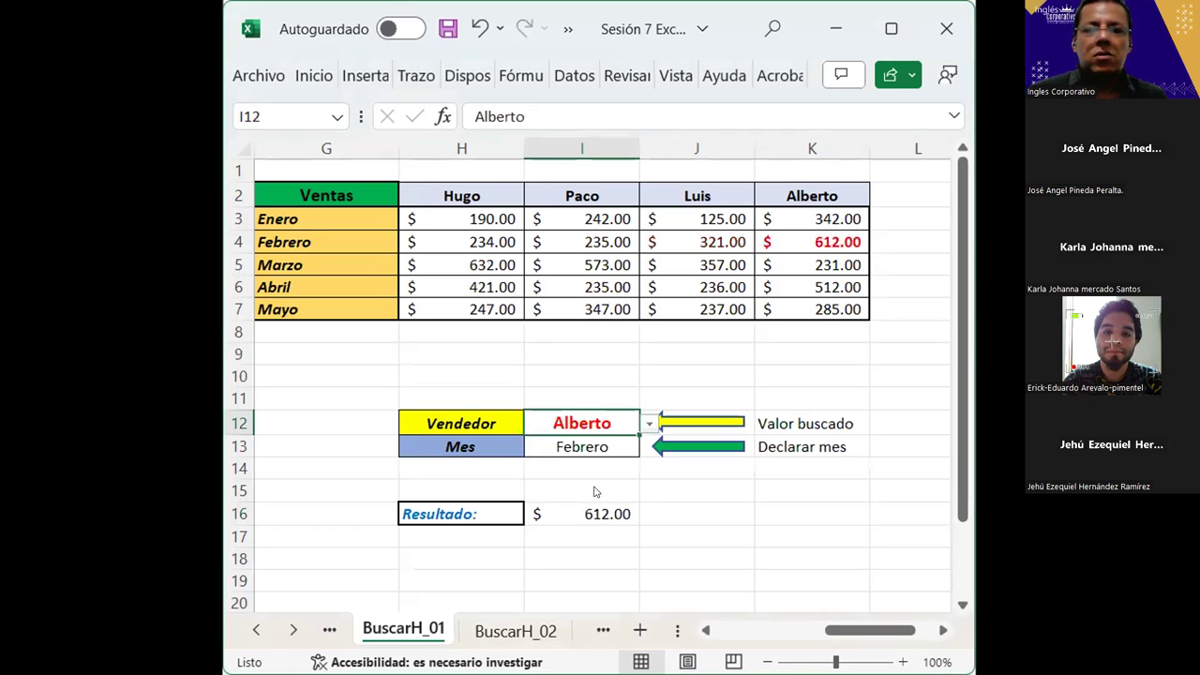
{"action": "left_click", "coordinate": [647, 423]}
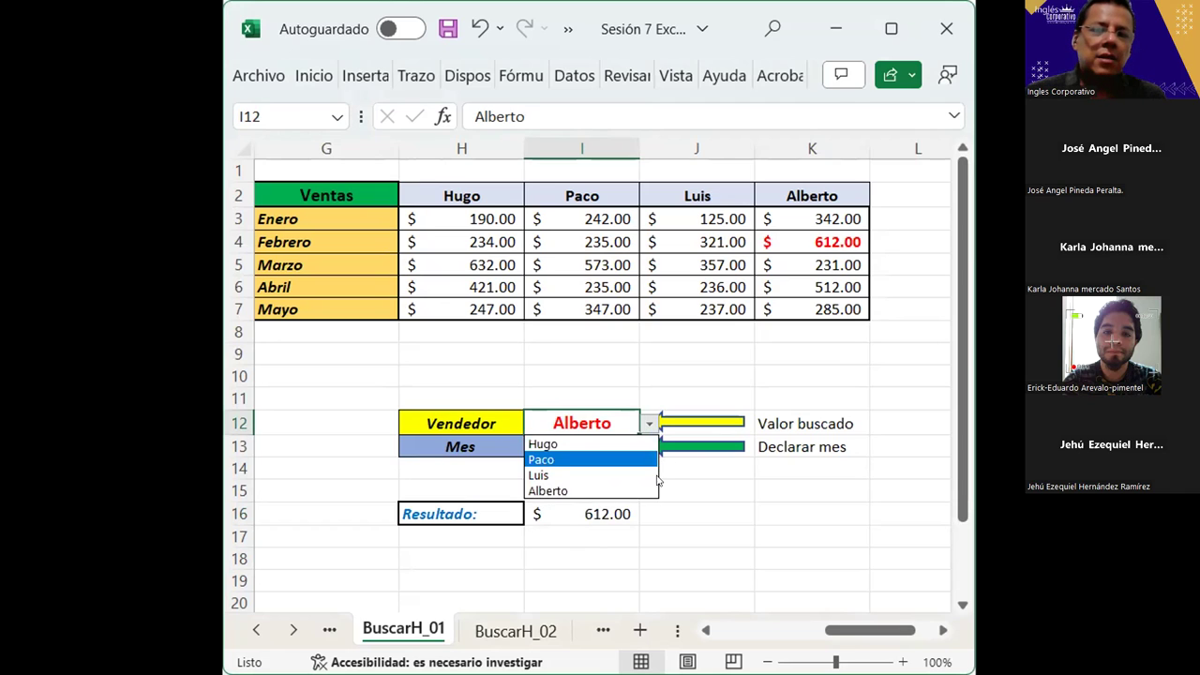
{"action": "left_click", "coordinate": [713, 508]}
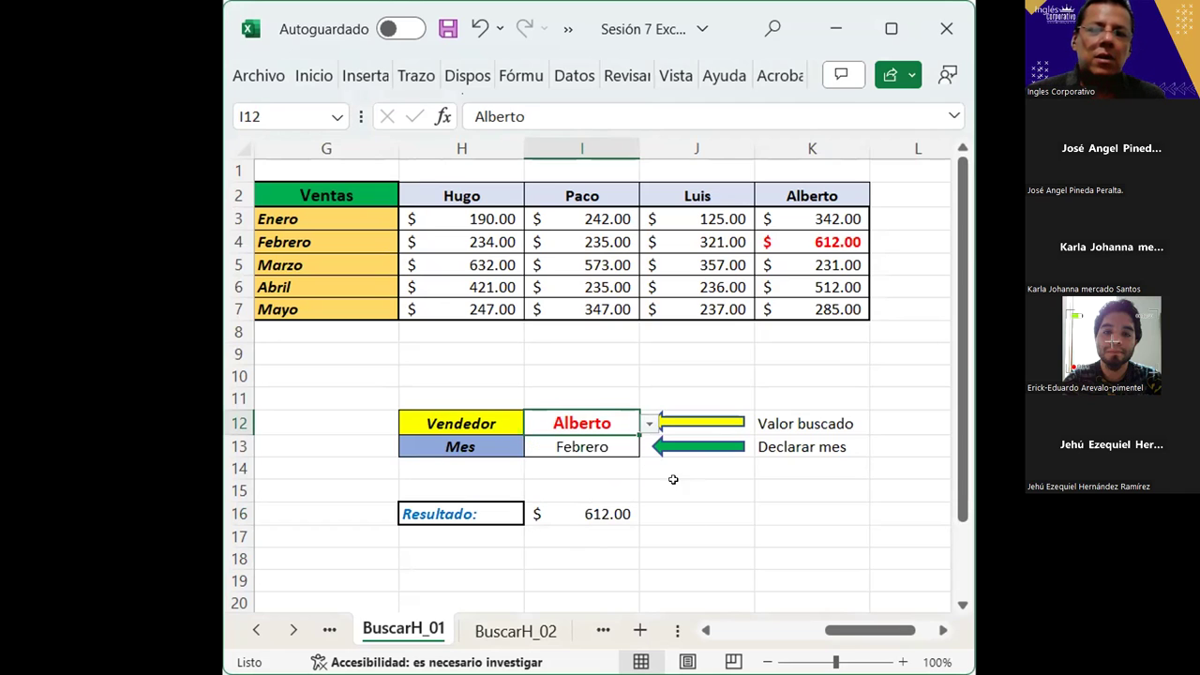
- Set the month in I13 to Marzo and open the I16 formula for editing
{"action": "left_click", "coordinate": [625, 444]}
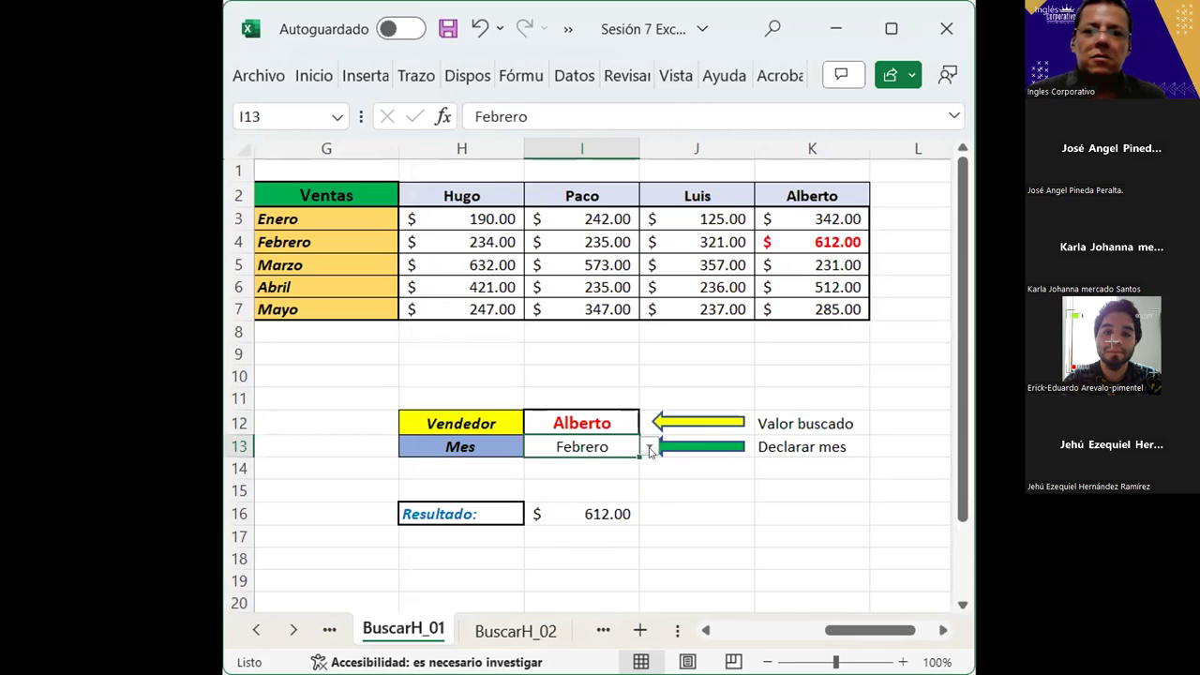
{"action": "left_click", "coordinate": [649, 449]}
{"action": "left_click", "coordinate": [547, 497]}
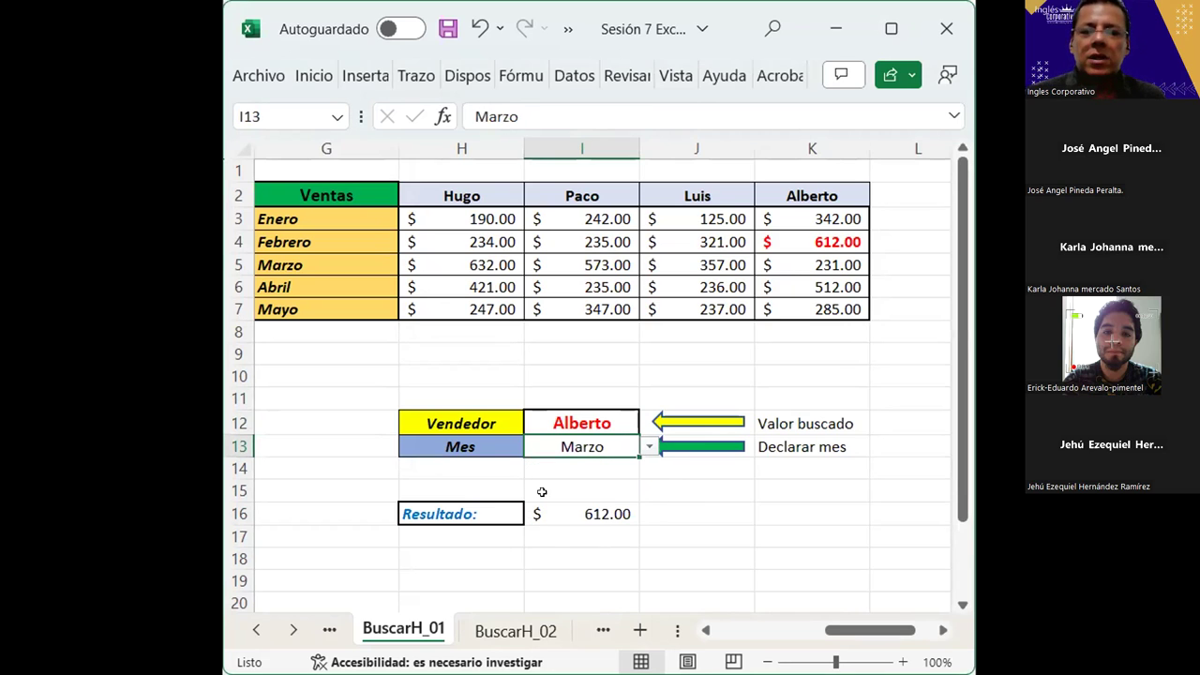
{"action": "double_click", "coordinate": [593, 440]}
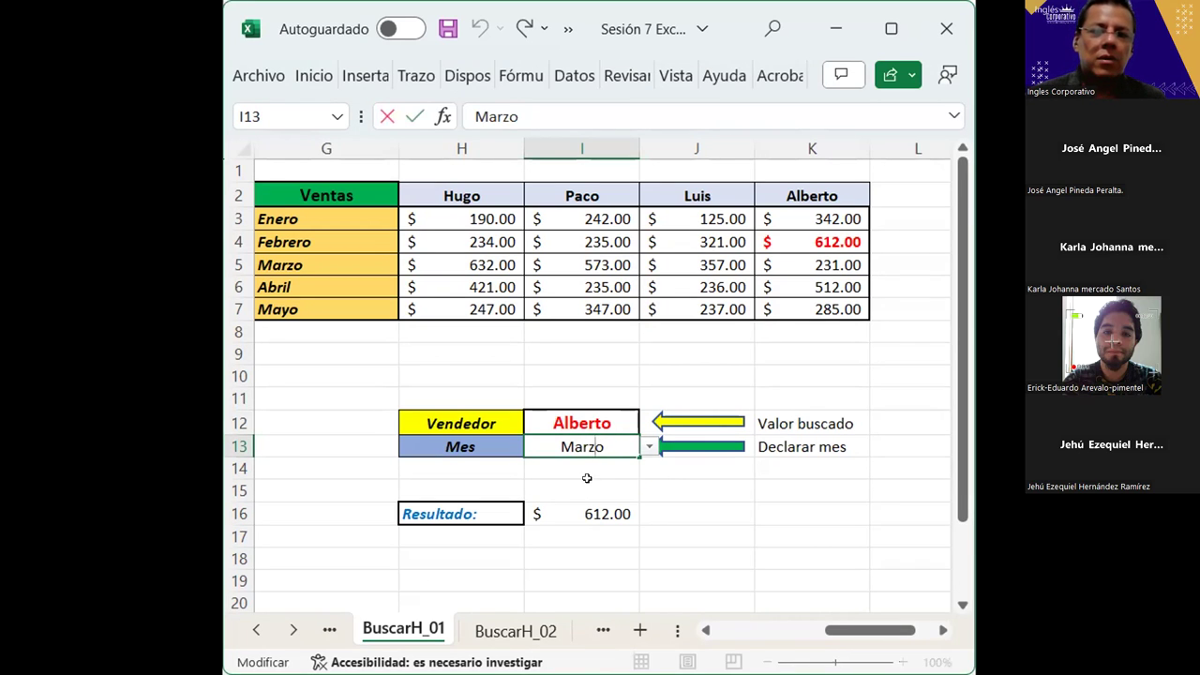
{"action": "double_click", "coordinate": [576, 511]}
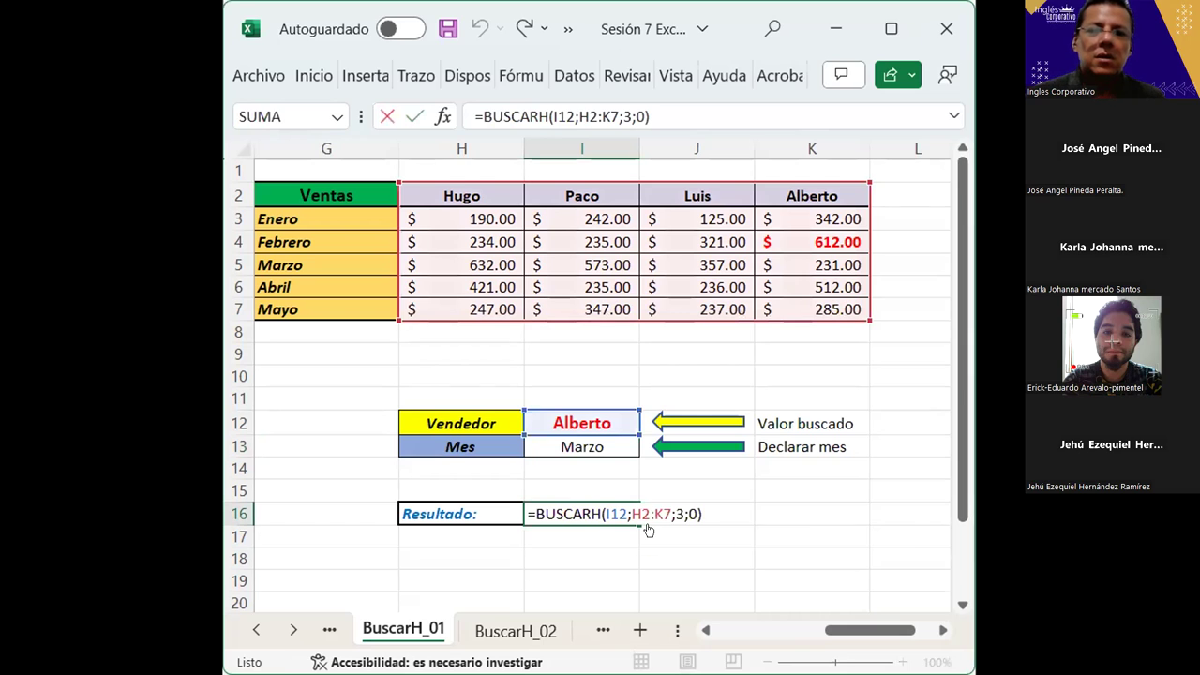
- Change the BUSCARH row index from 3 to 4 so Resultado returns 231.00
{"action": "left_click", "coordinate": [686, 512]}
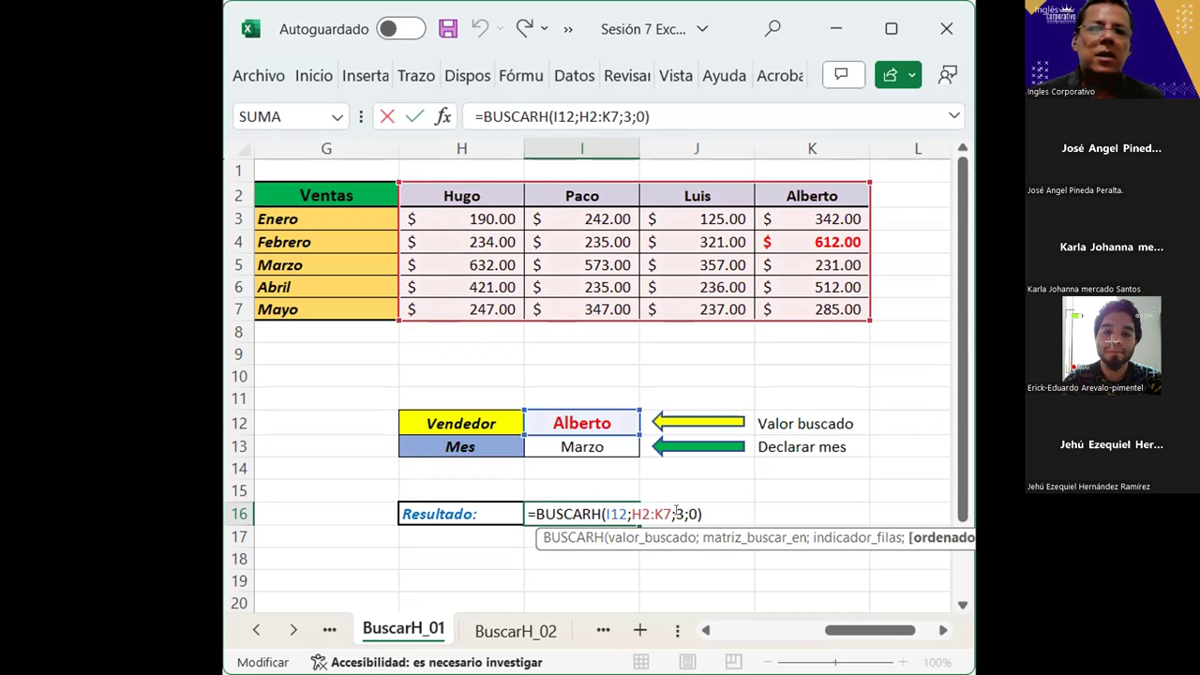
{"action": "left_click", "coordinate": [676, 512]}
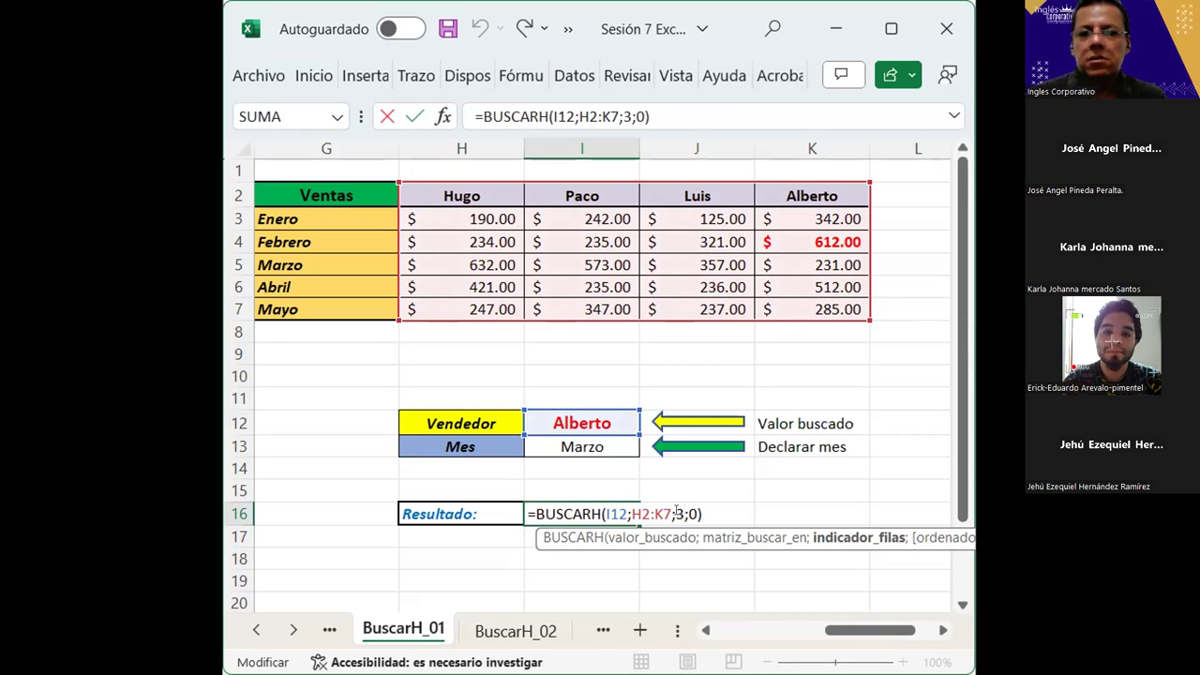
{"action": "key", "text": "Delete"}
{"action": "type", "text": "4"}
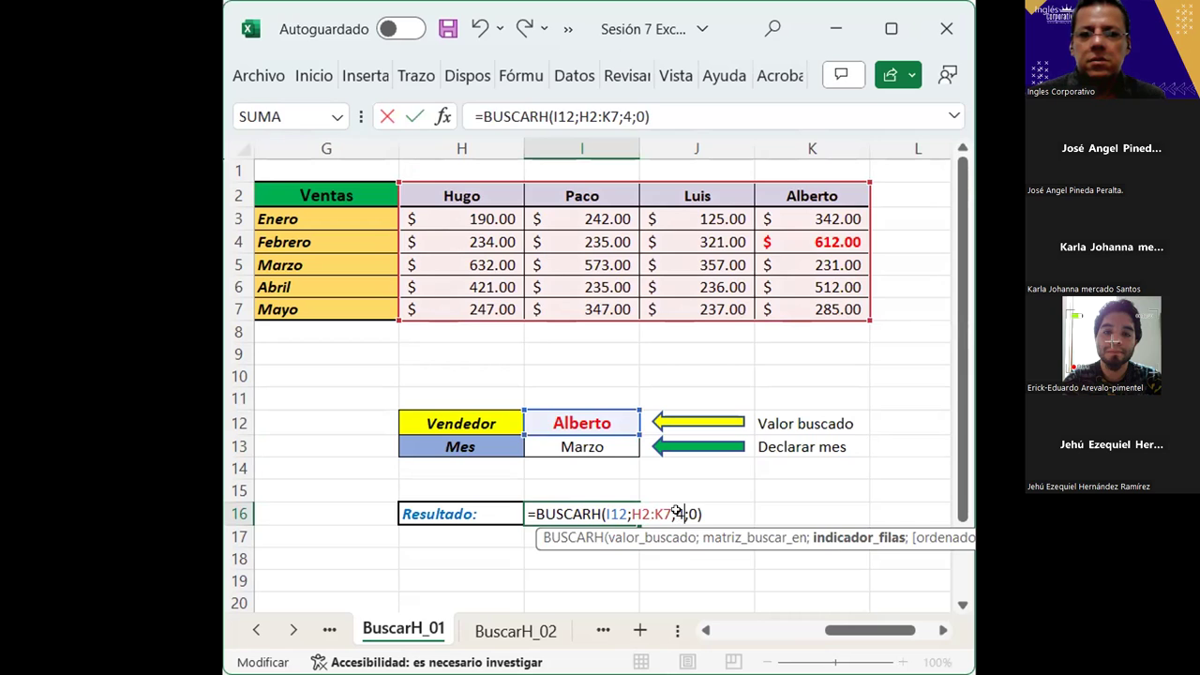
{"action": "key", "text": "Return"}
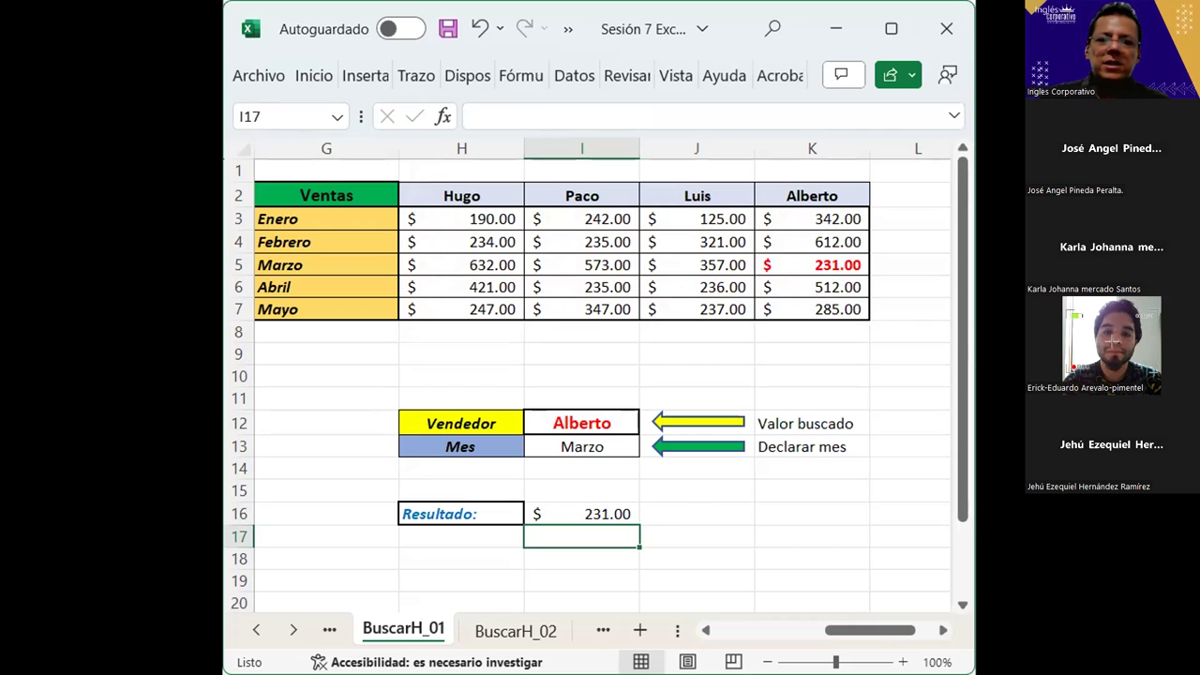
{"action": "left_click", "coordinate": [686, 506]}
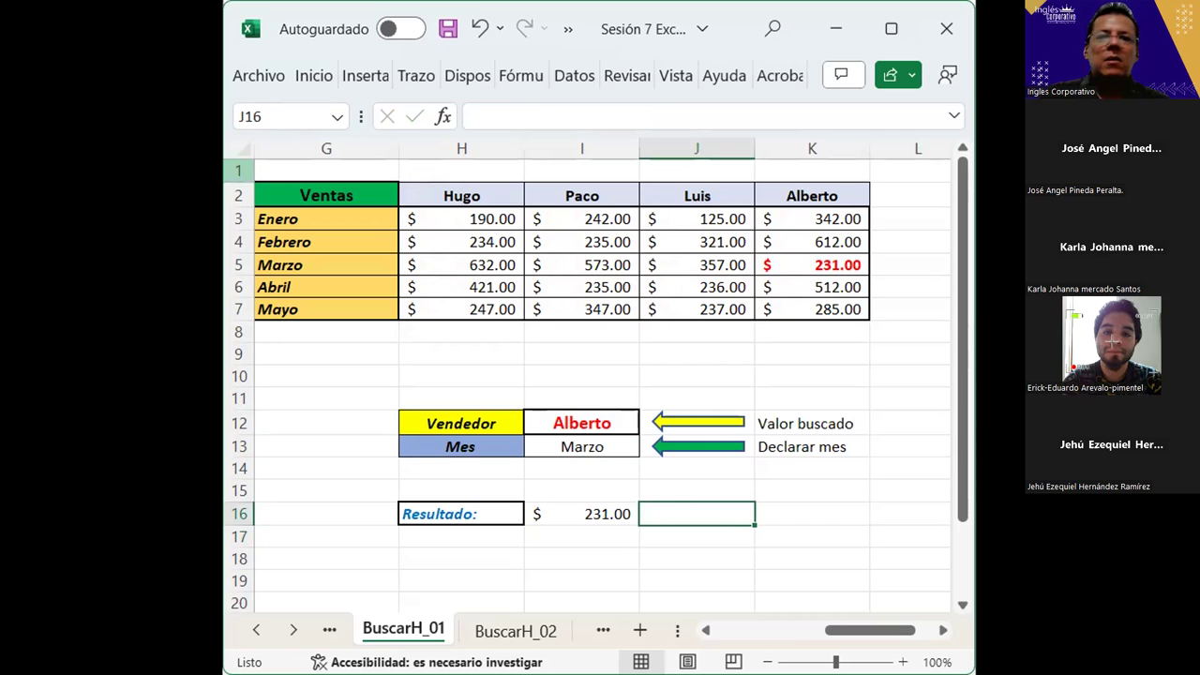
{"action": "left_click", "coordinate": [228, 514]}
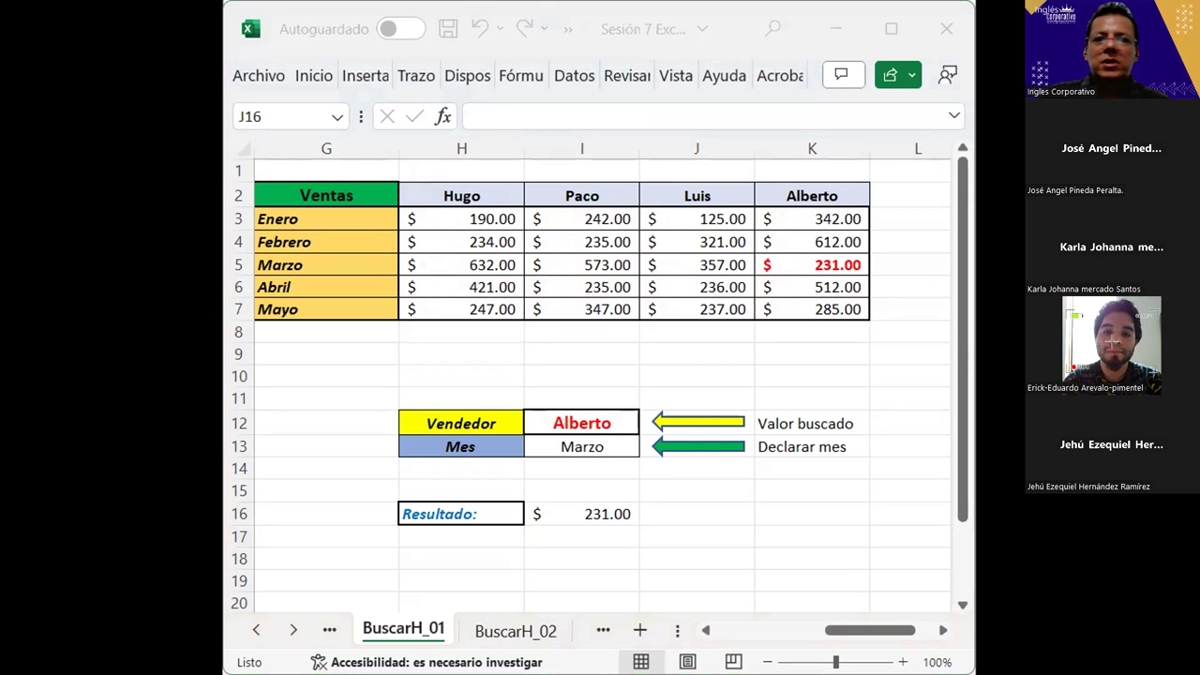
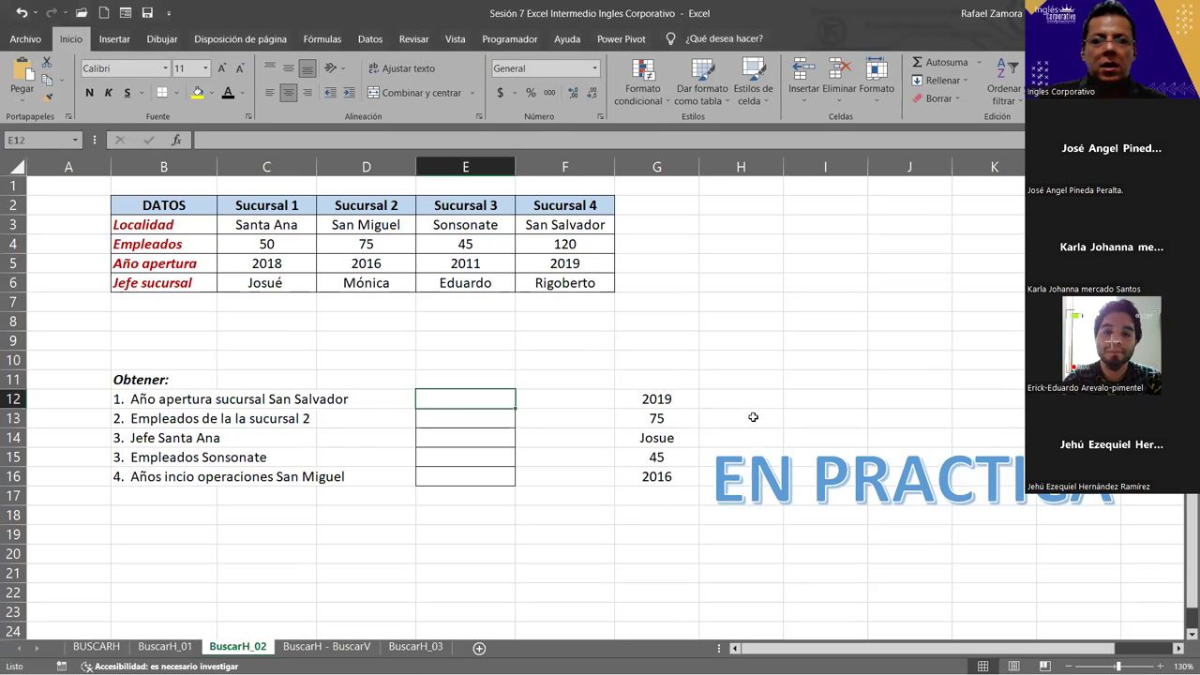
- Start a BUSCARH formula in cell E12 using the =bus autocomplete
{"action": "left_click", "coordinate": [466, 401]}
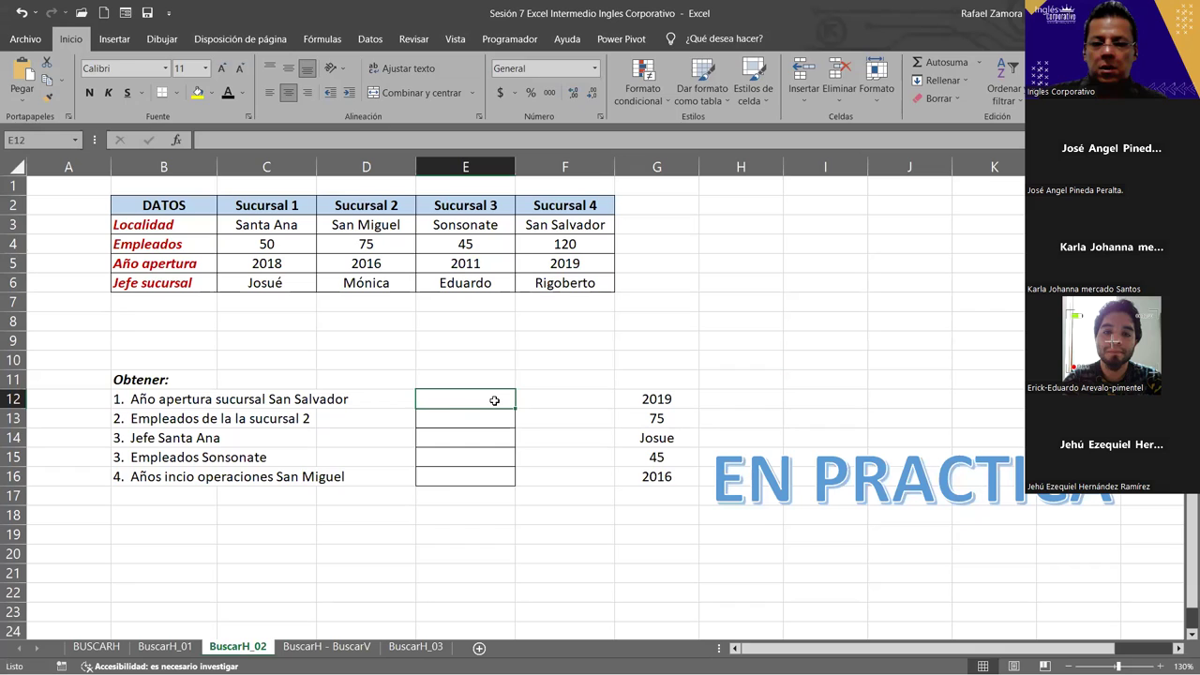
{"action": "type", "text": "="}
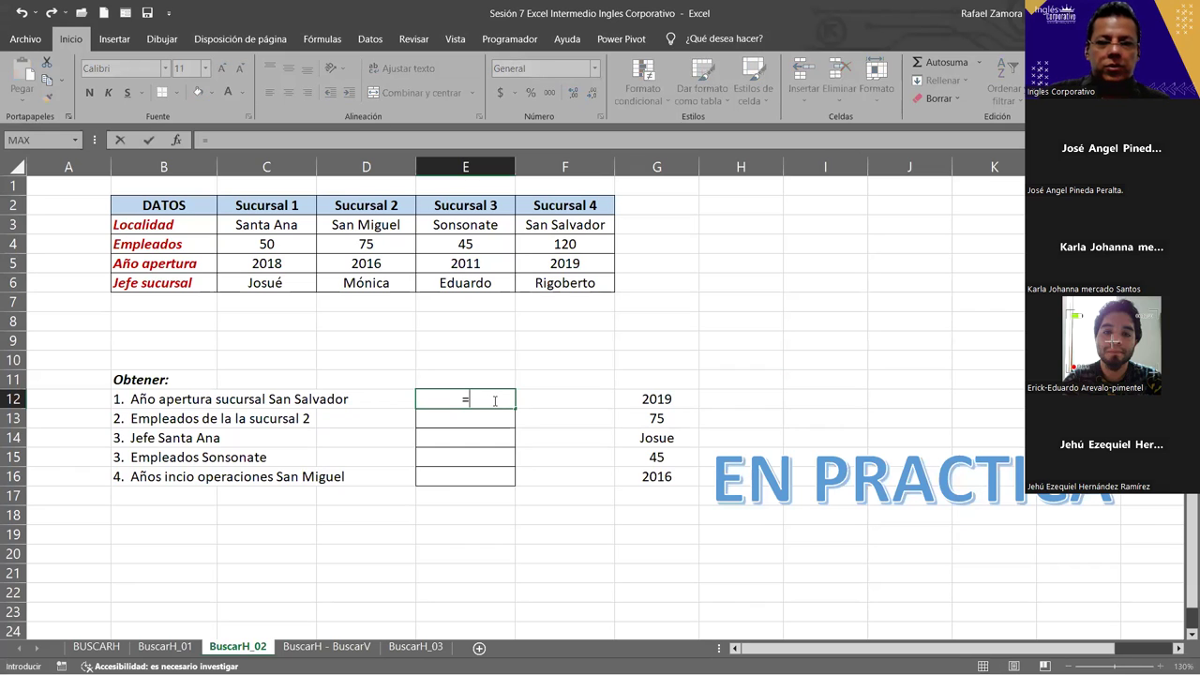
{"action": "type", "text": "bus"}
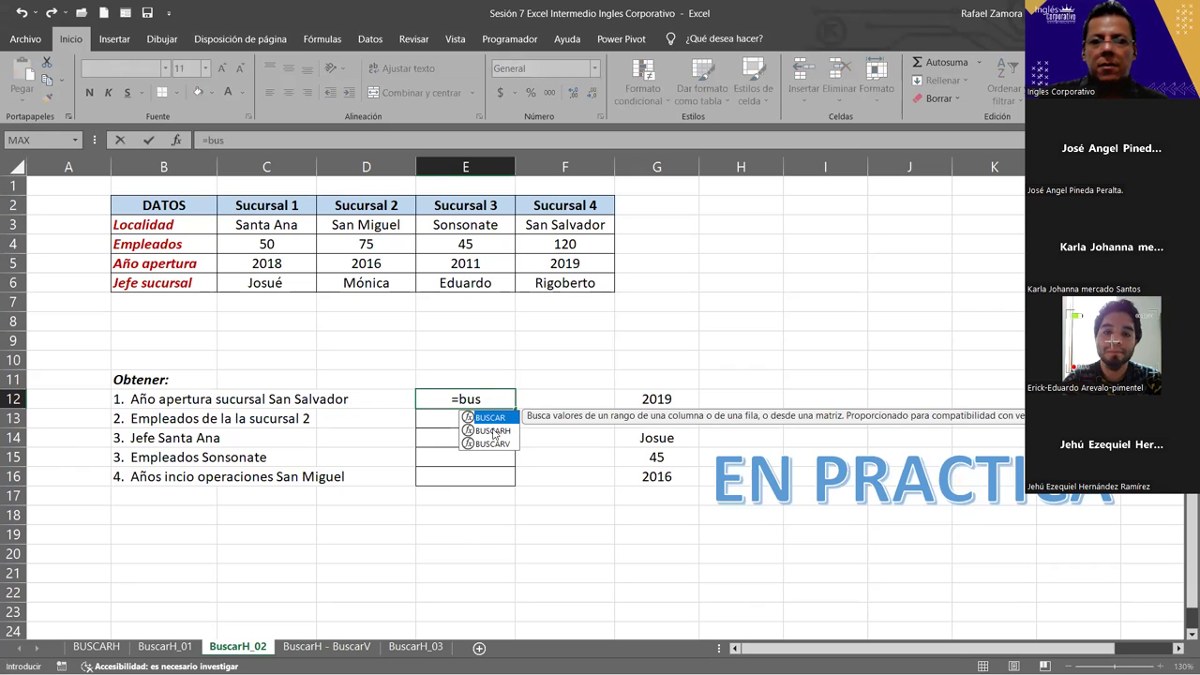
{"action": "double_click", "coordinate": [494, 430]}
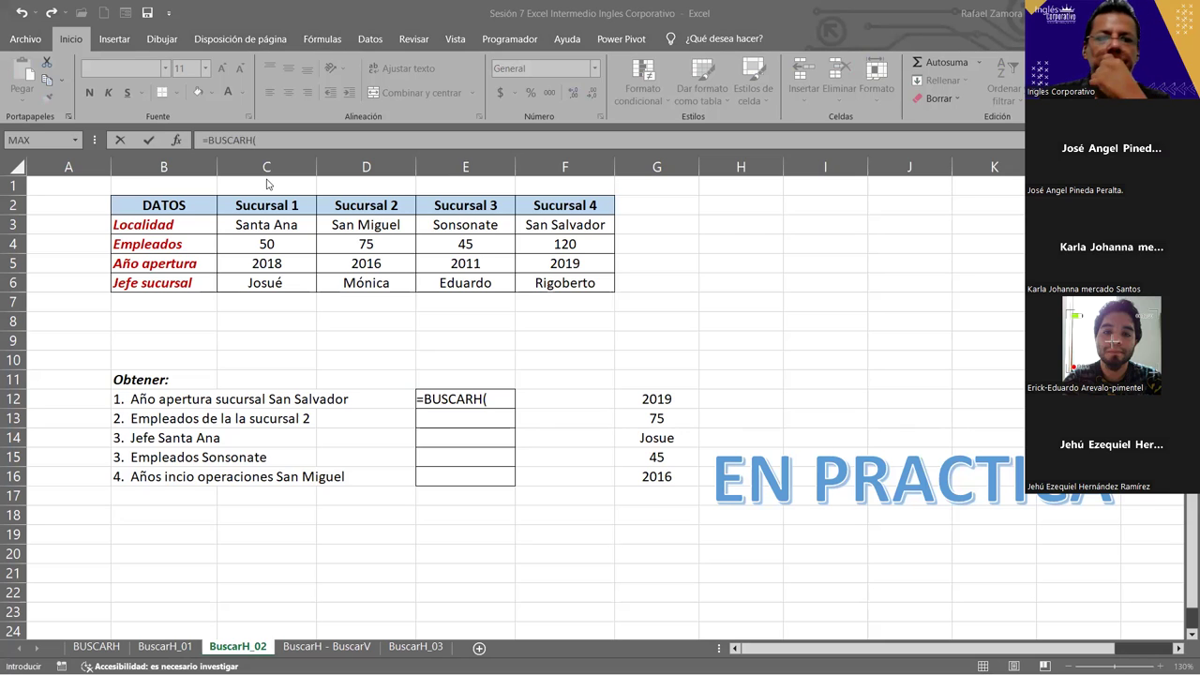
- Complete E12 as =BUSCARH(F2,F2:F6,4,0) so it returns 2019
{"action": "left_click", "coordinate": [498, 401]}
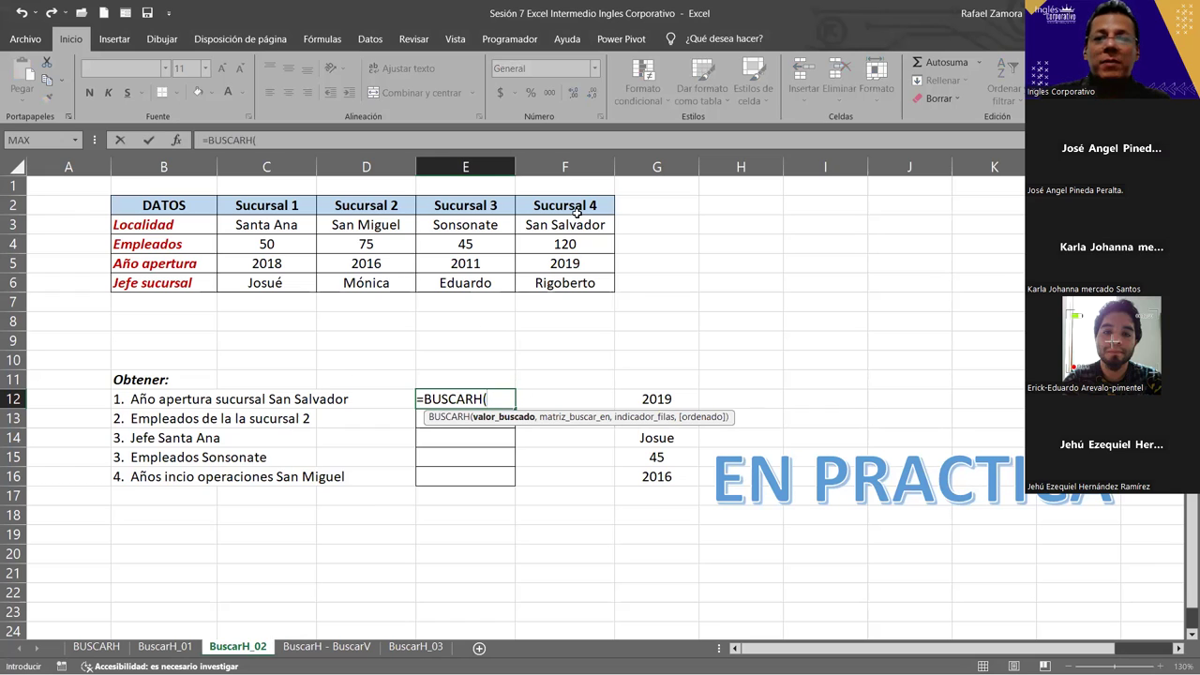
{"action": "left_click", "coordinate": [575, 207]}
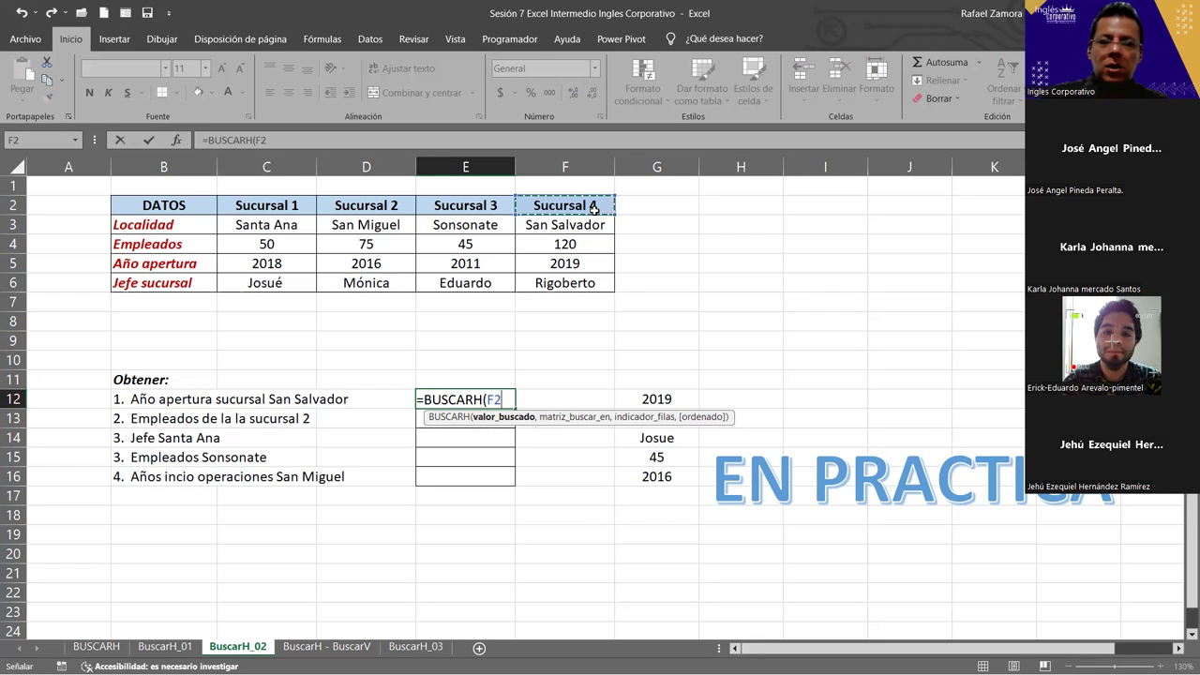
{"action": "type", "text": ","}
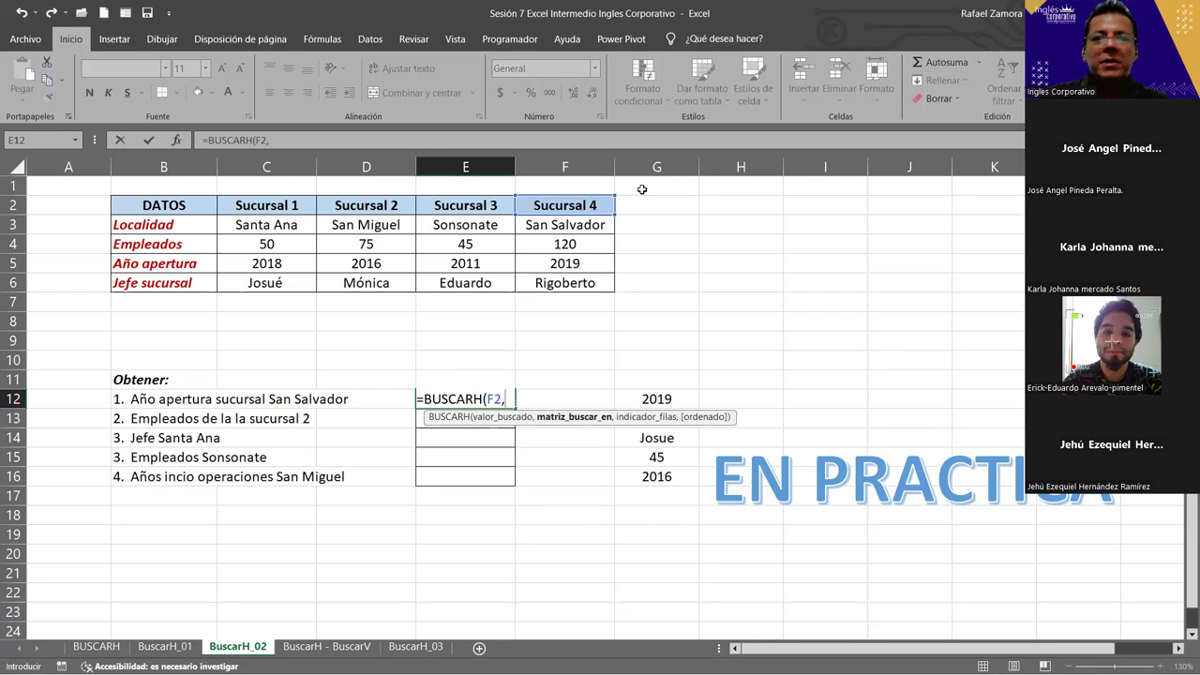
{"action": "left_click", "coordinate": [298, 212]}
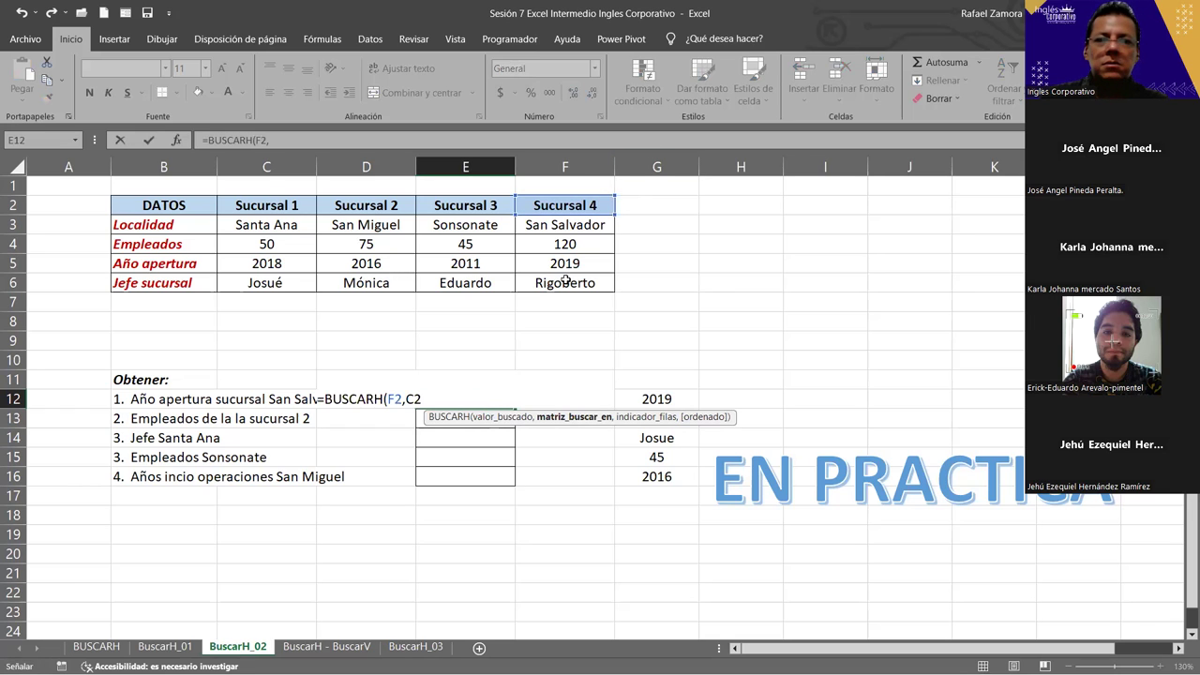
{"action": "left_click", "coordinate": [179, 204]}
{"action": "left_click_drag", "start_coordinate": [179, 205], "coordinate": [563, 255]}
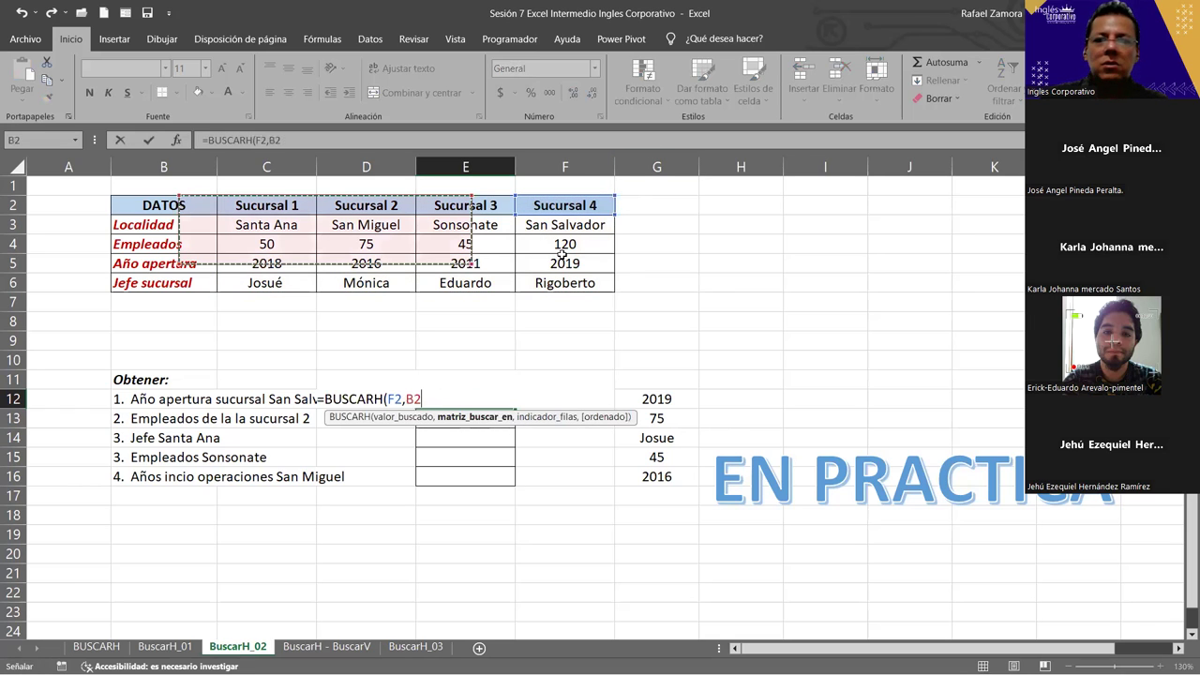
{"action": "left_click", "coordinate": [566, 204]}
{"action": "left_click_drag", "start_coordinate": [566, 204], "coordinate": [562, 286]}
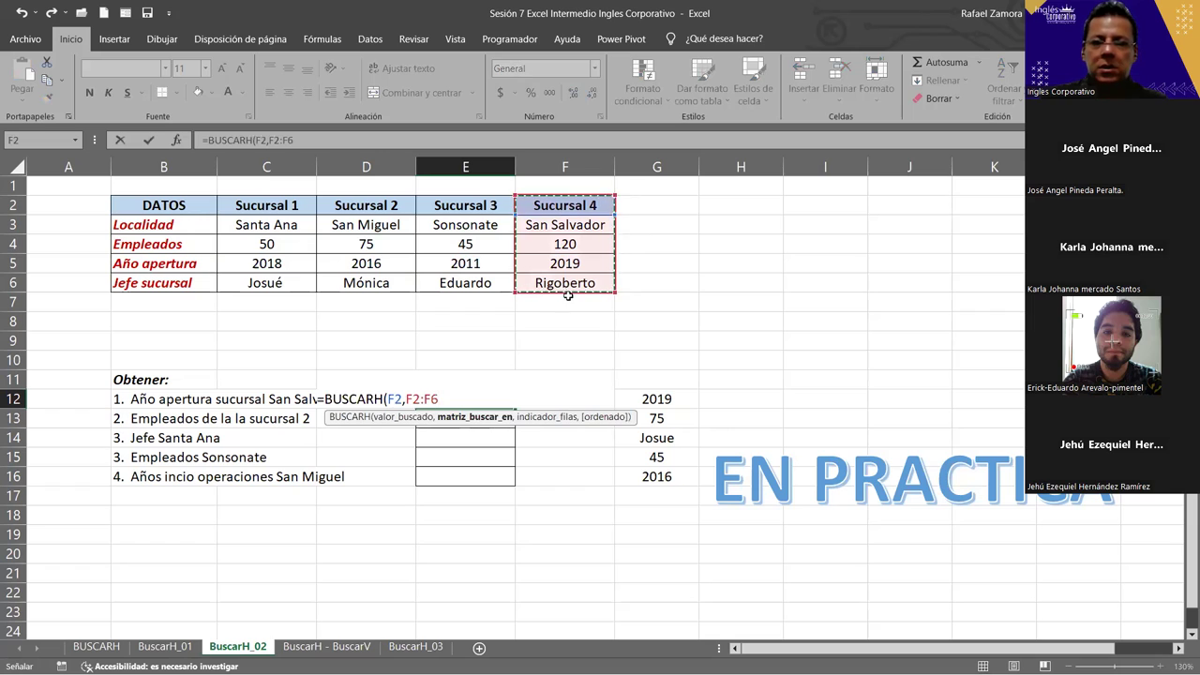
{"action": "type", "text": ","}
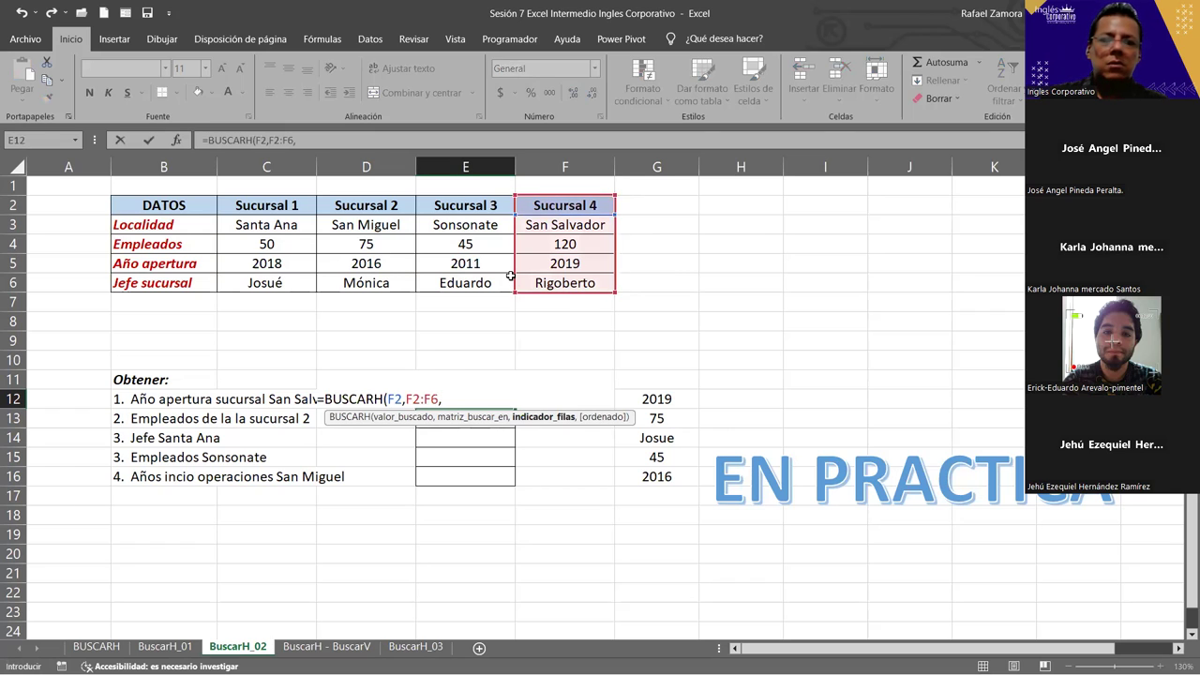
{"action": "type", "text": "4"}
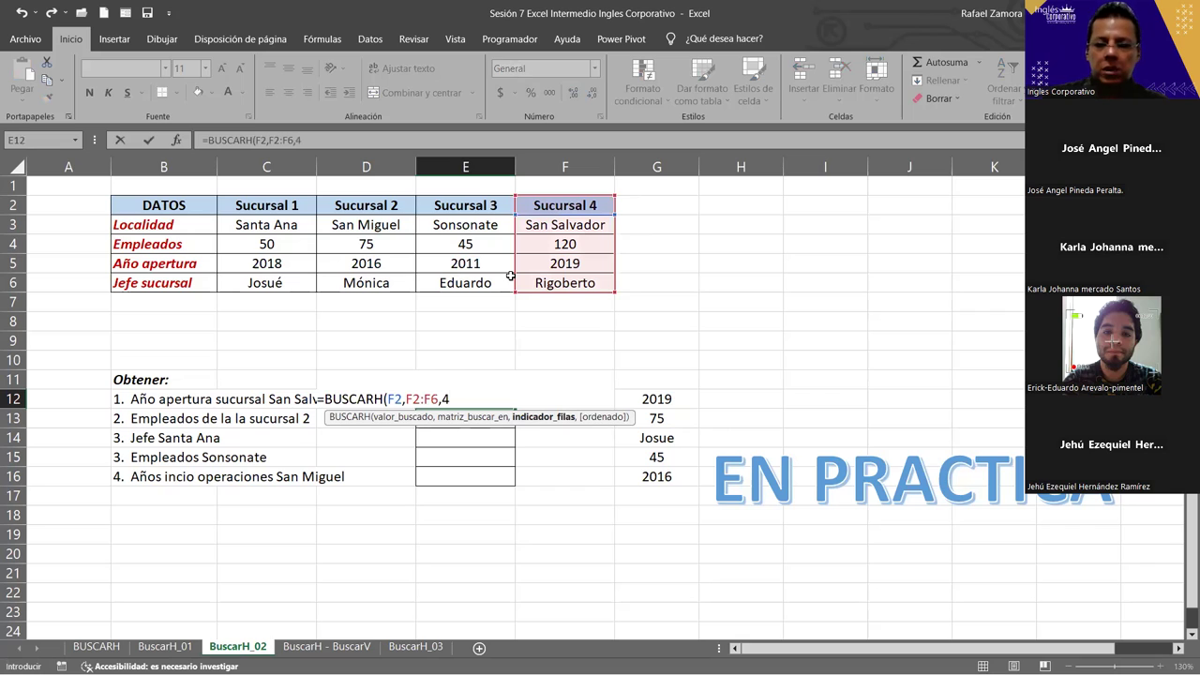
{"action": "type", "text": ","}
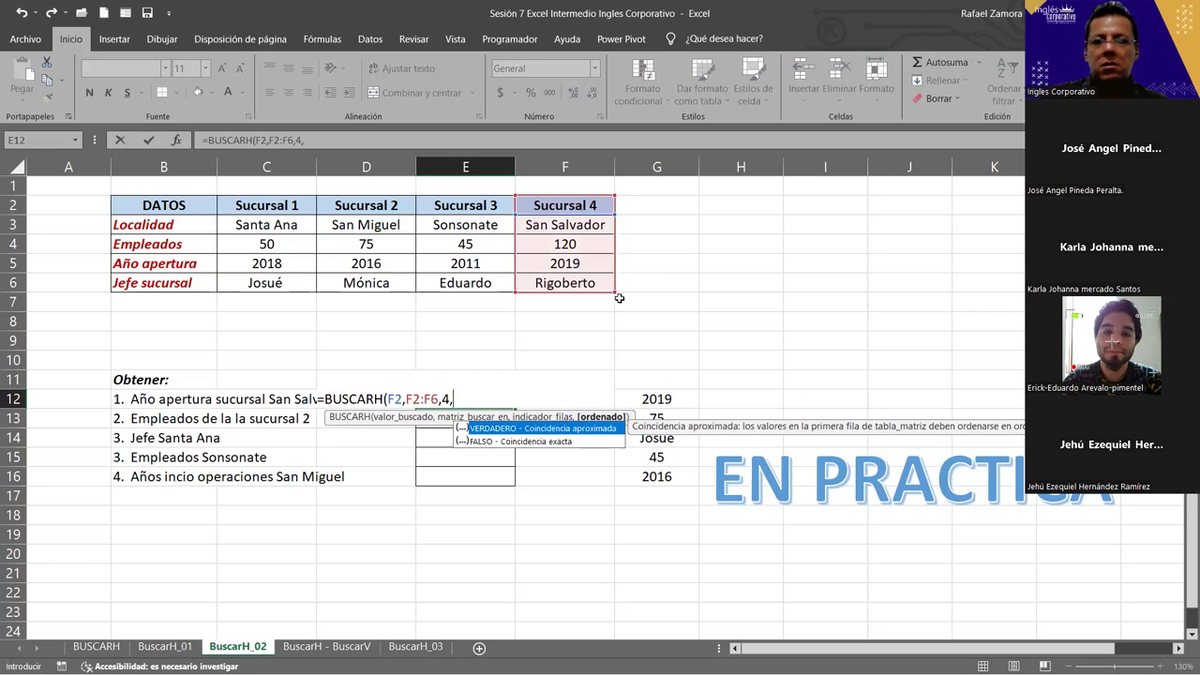
{"action": "type", "text": "0"}
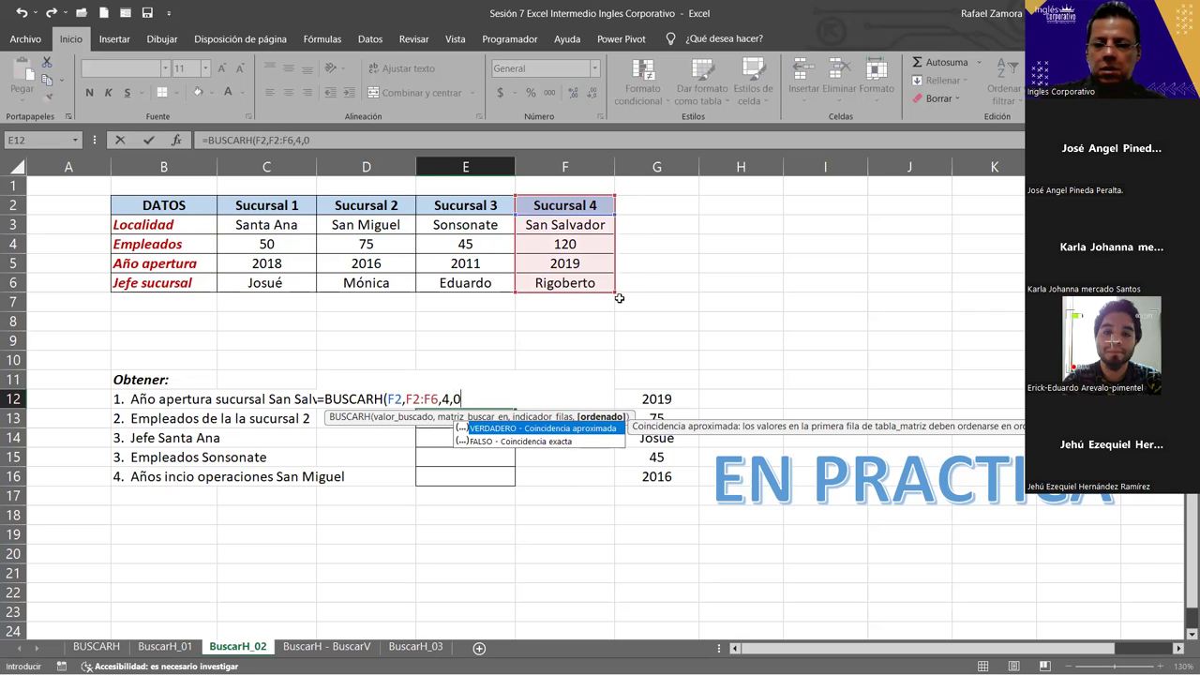
{"action": "key", "text": "Return"}
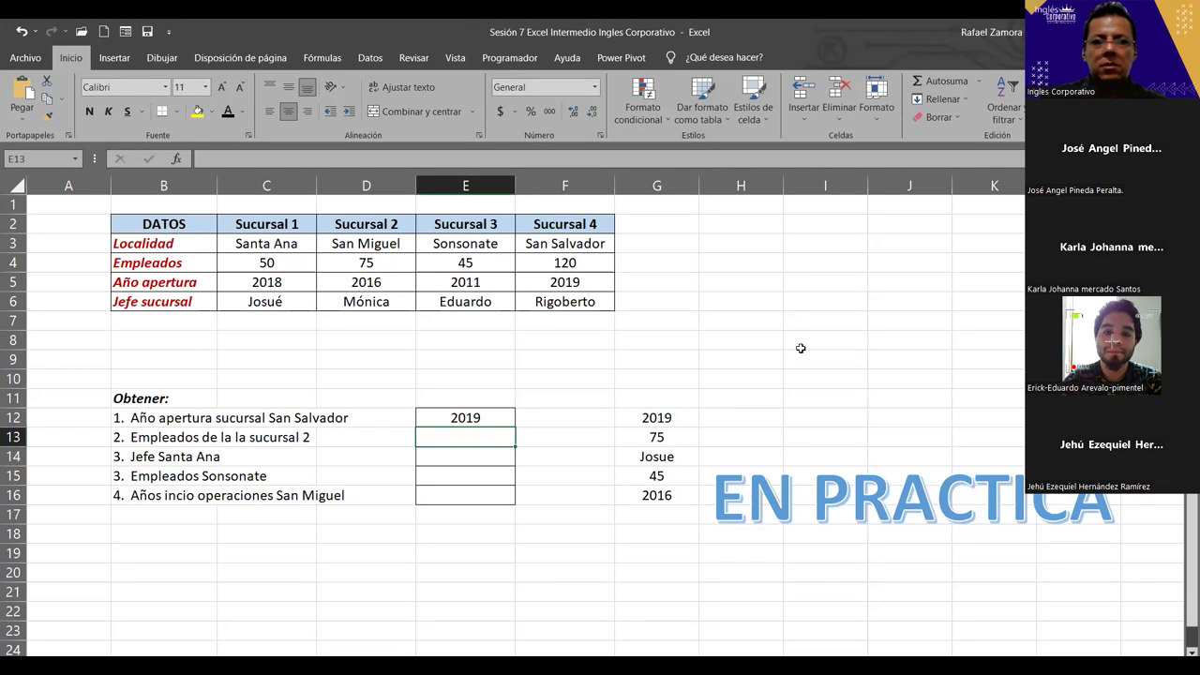
- Enter =BUSCARH(D2,C2:F6,3,FALSO) in E13 so it returns 75 employees for Sucursal 2
{"action": "type", "text": "="}
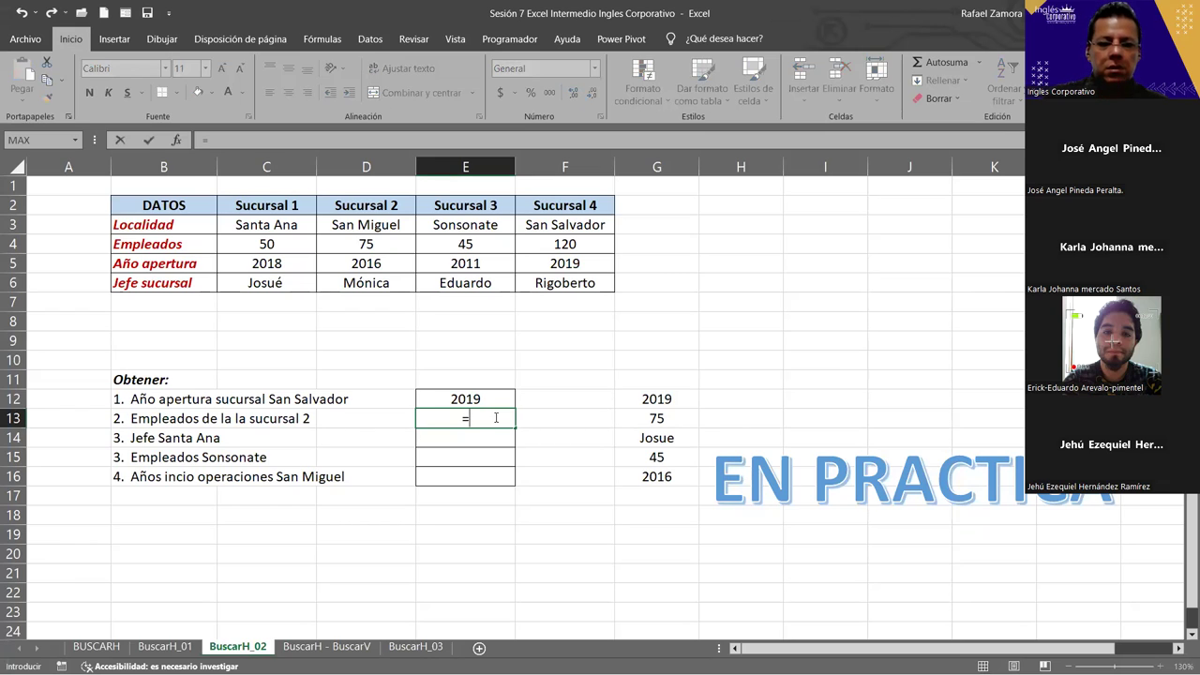
{"action": "type", "text": "busca"}
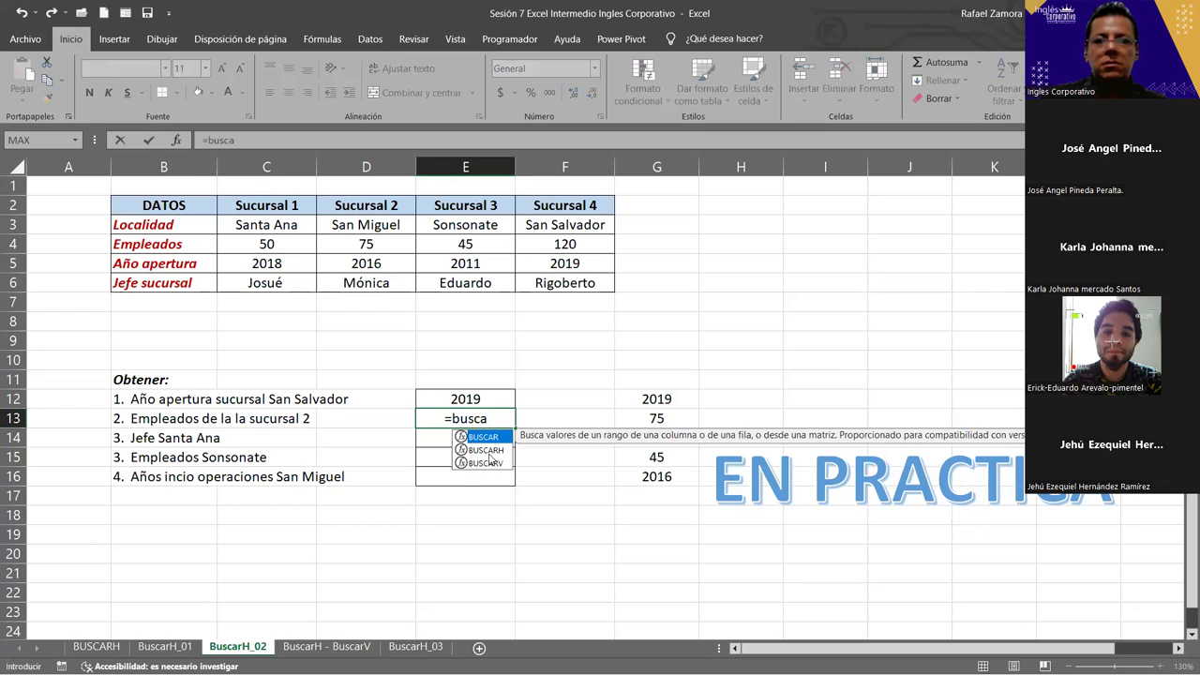
{"action": "double_click", "coordinate": [487, 450]}
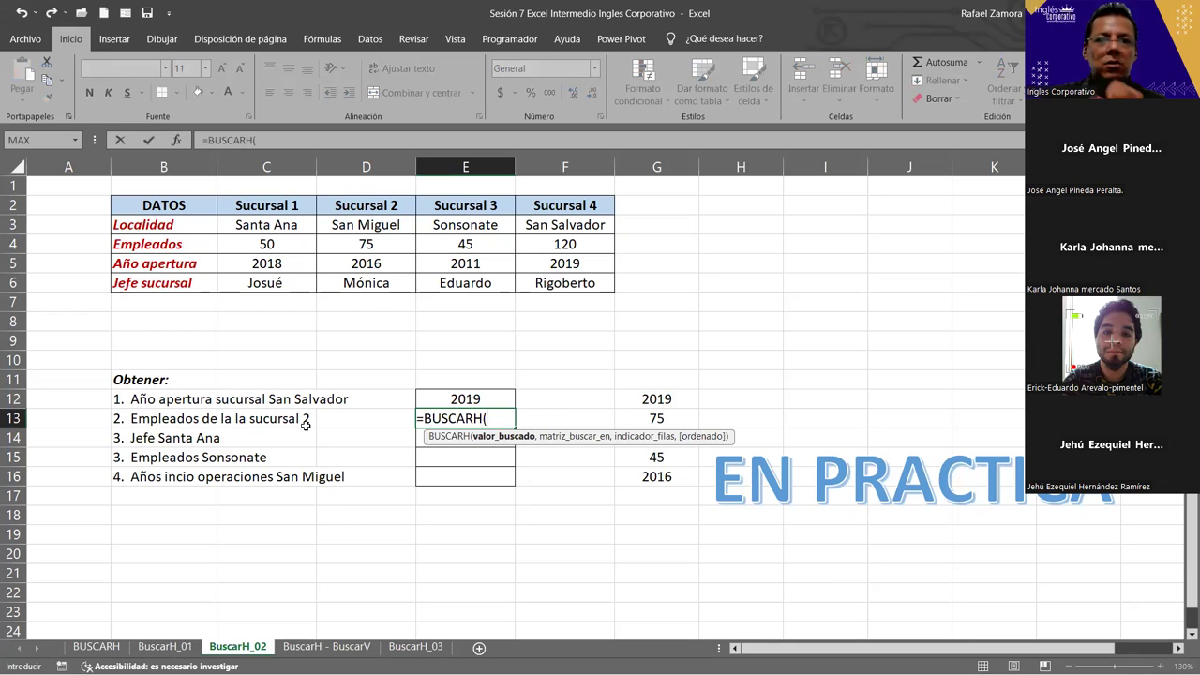
{"action": "left_click", "coordinate": [381, 205]}
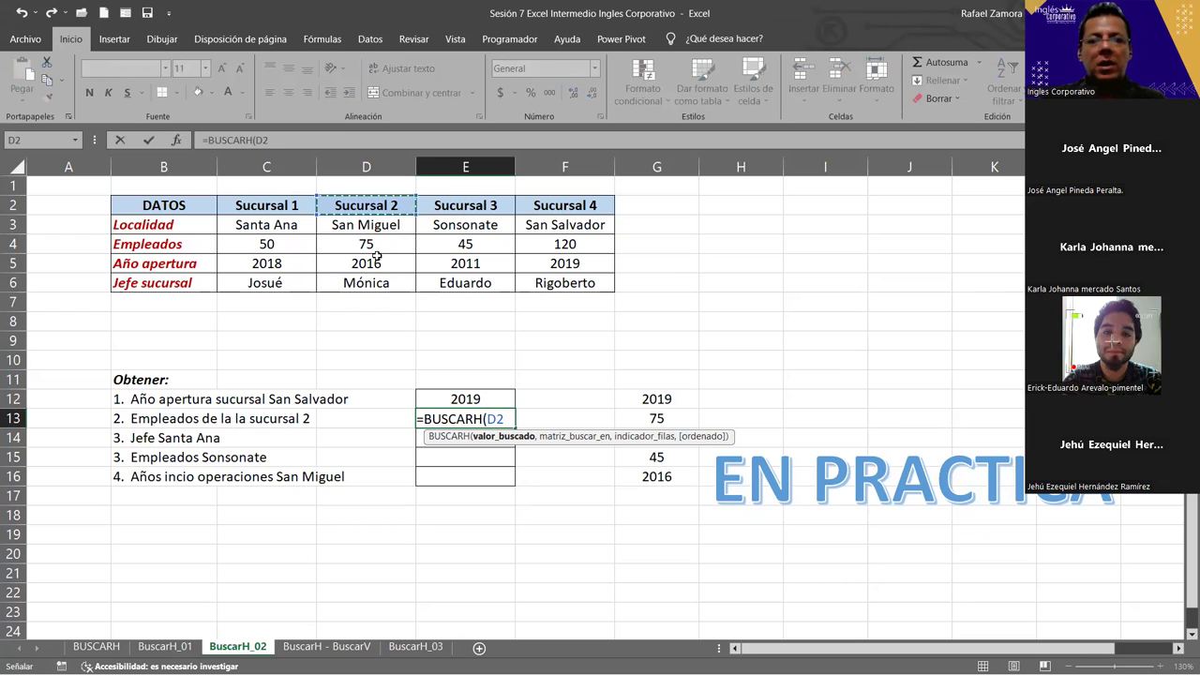
{"action": "type", "text": ","}
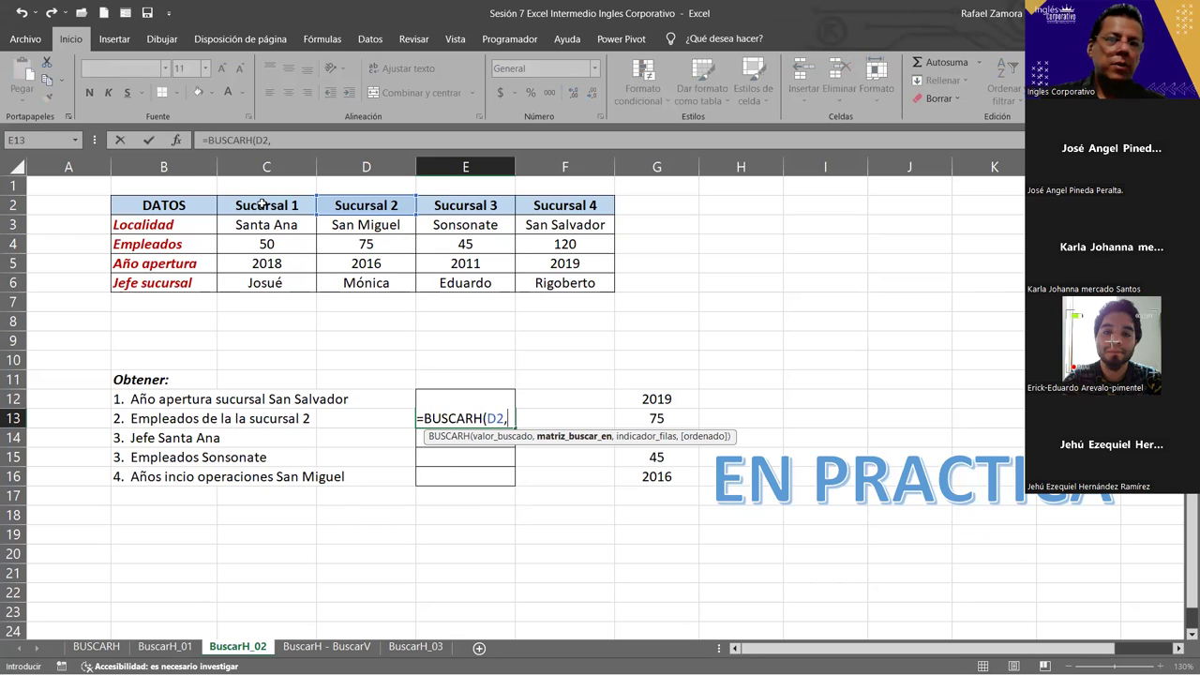
{"action": "left_click_drag", "start_coordinate": [263, 205], "coordinate": [572, 286]}
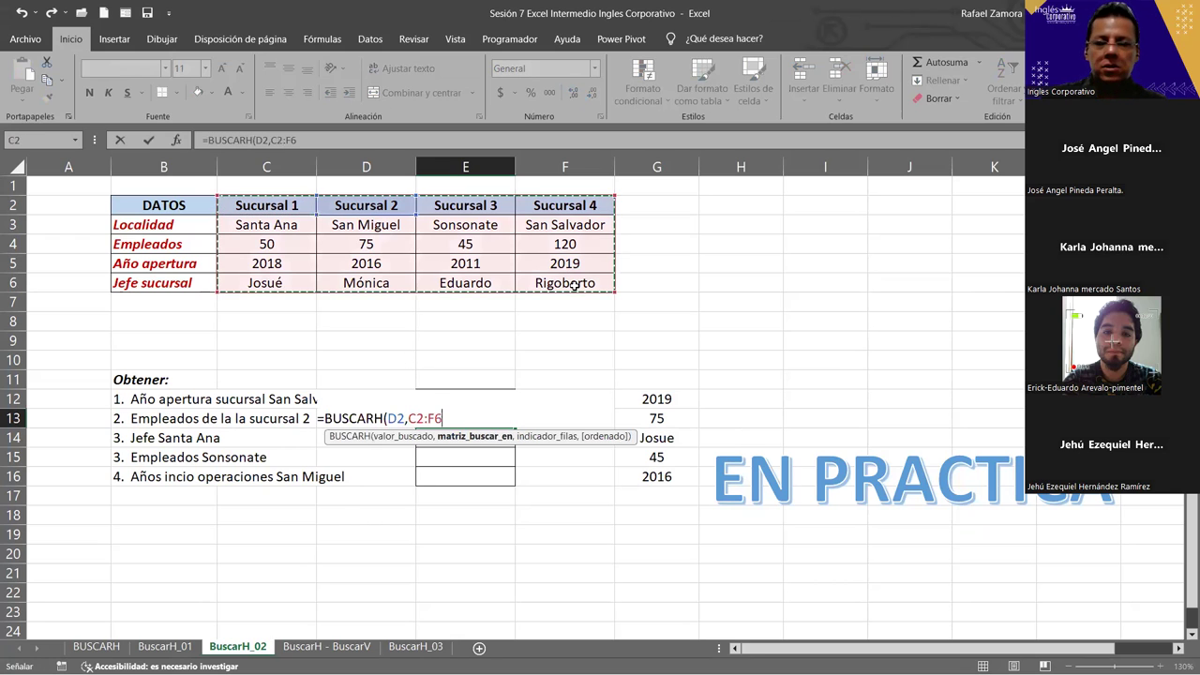
{"action": "type", "text": ","}
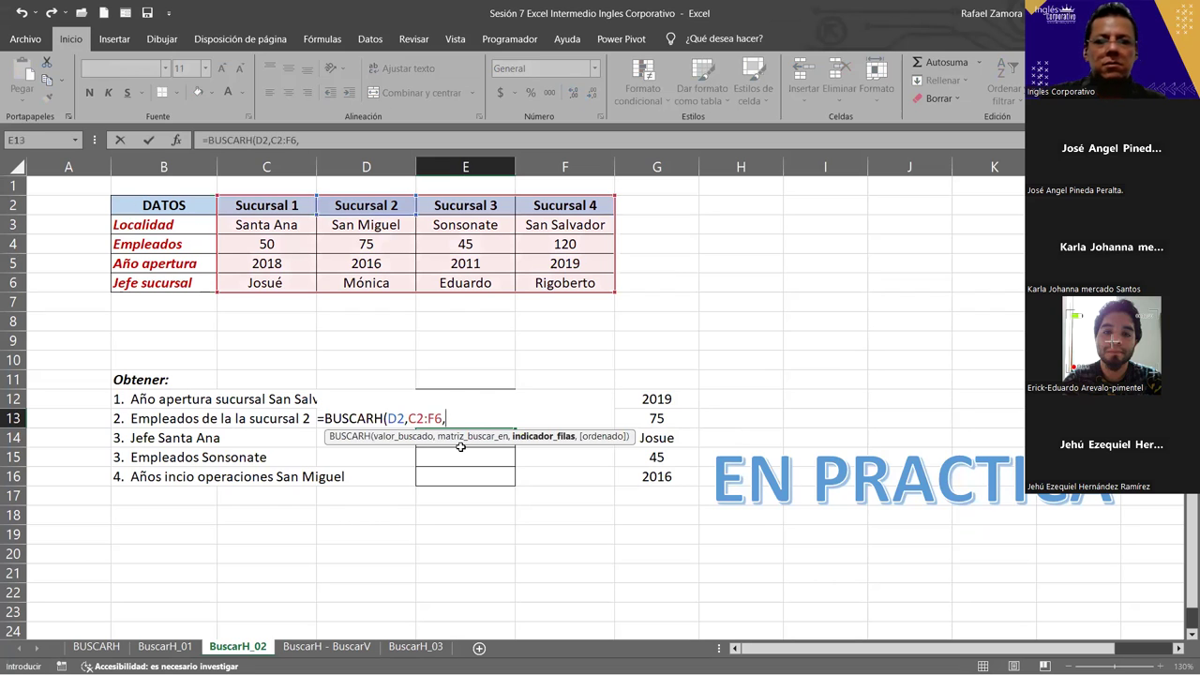
{"action": "type", "text": "3"}
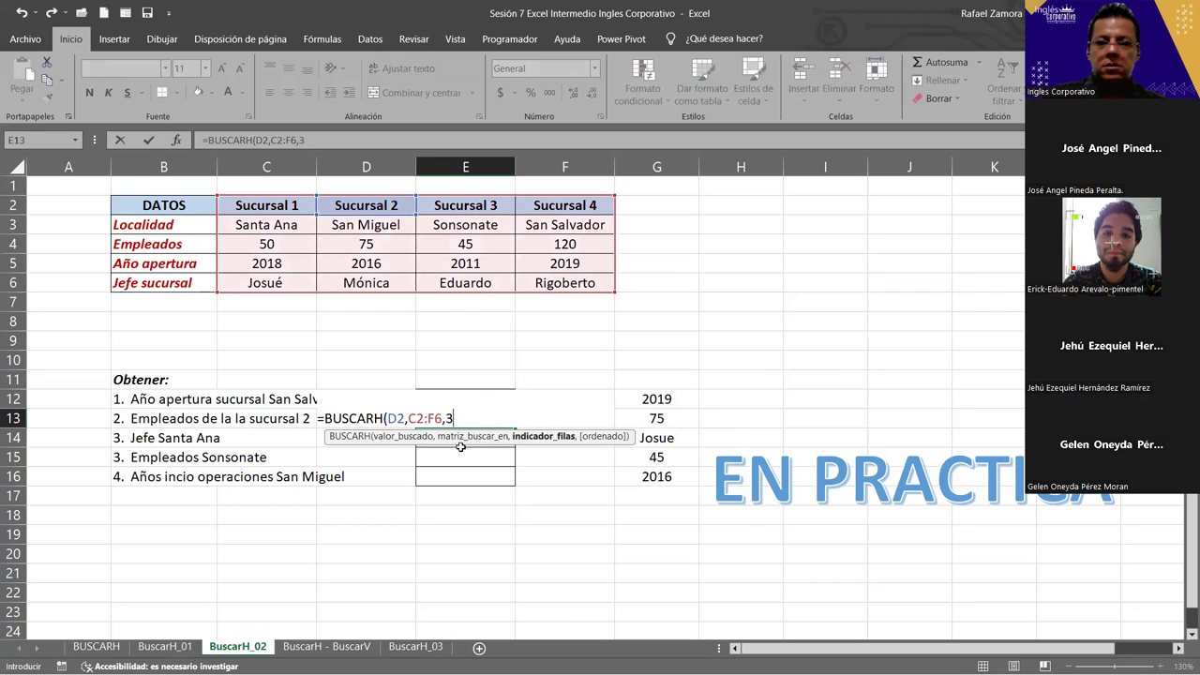
{"action": "type", "text": ","}
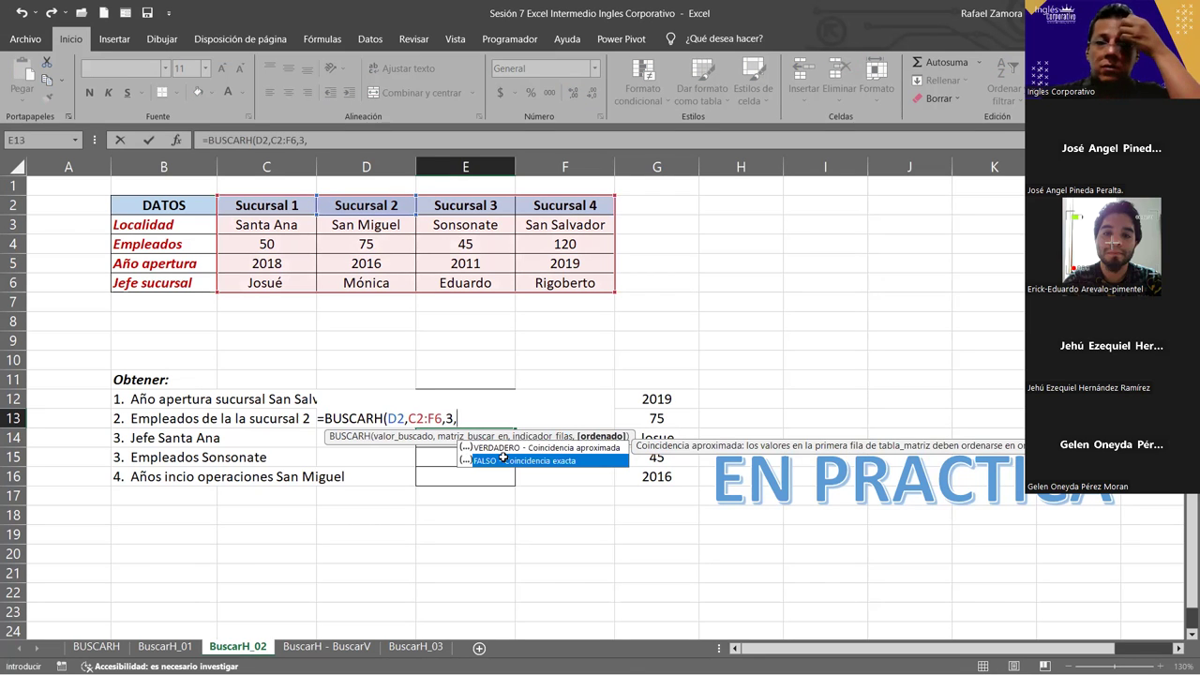
{"action": "double_click", "coordinate": [503, 460]}
{"action": "type", "text": ")"}
{"action": "key", "text": "Return"}
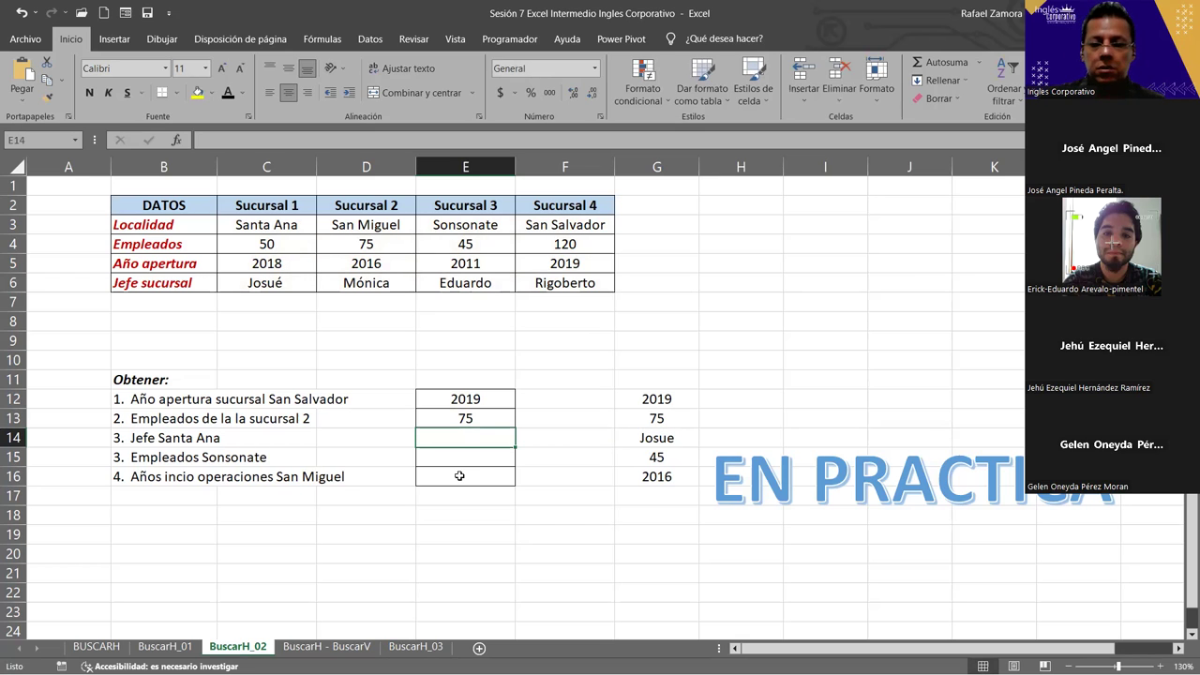
{"action": "type", "text": "="}
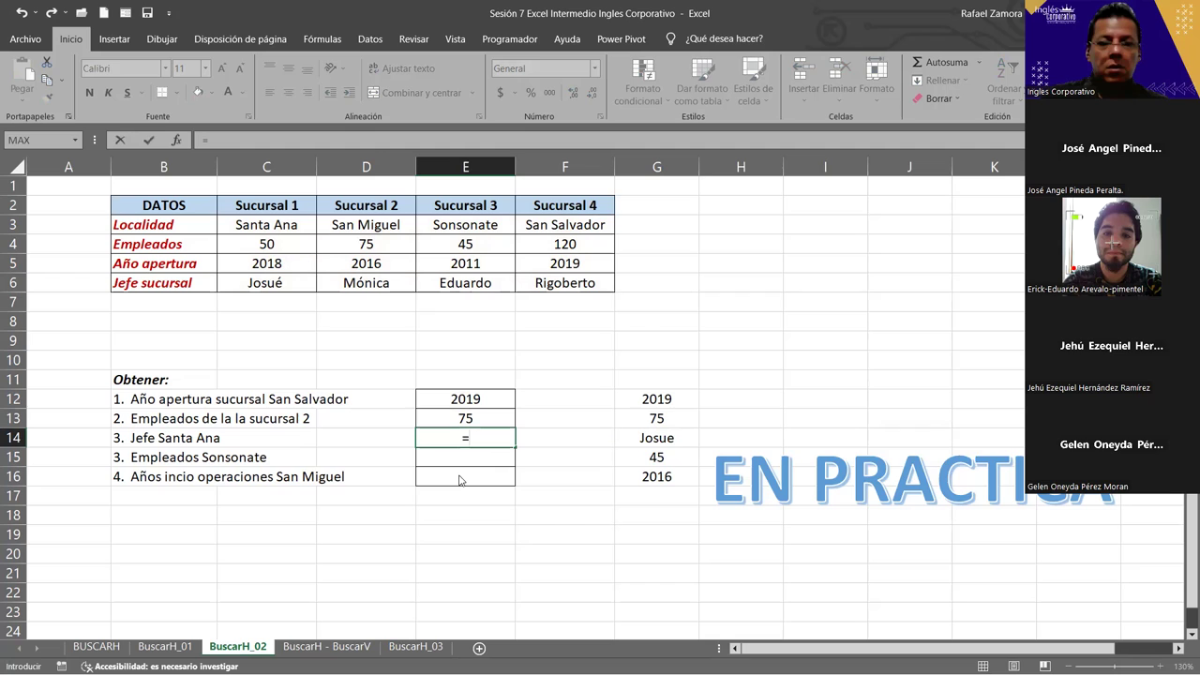
{"action": "type", "text": "buscar"}
- Complete E14 as =BUSCARH(C3,C3:C6,4,0), returning Josué as Santa Ana's manager
{"action": "double_click", "coordinate": [491, 468]}
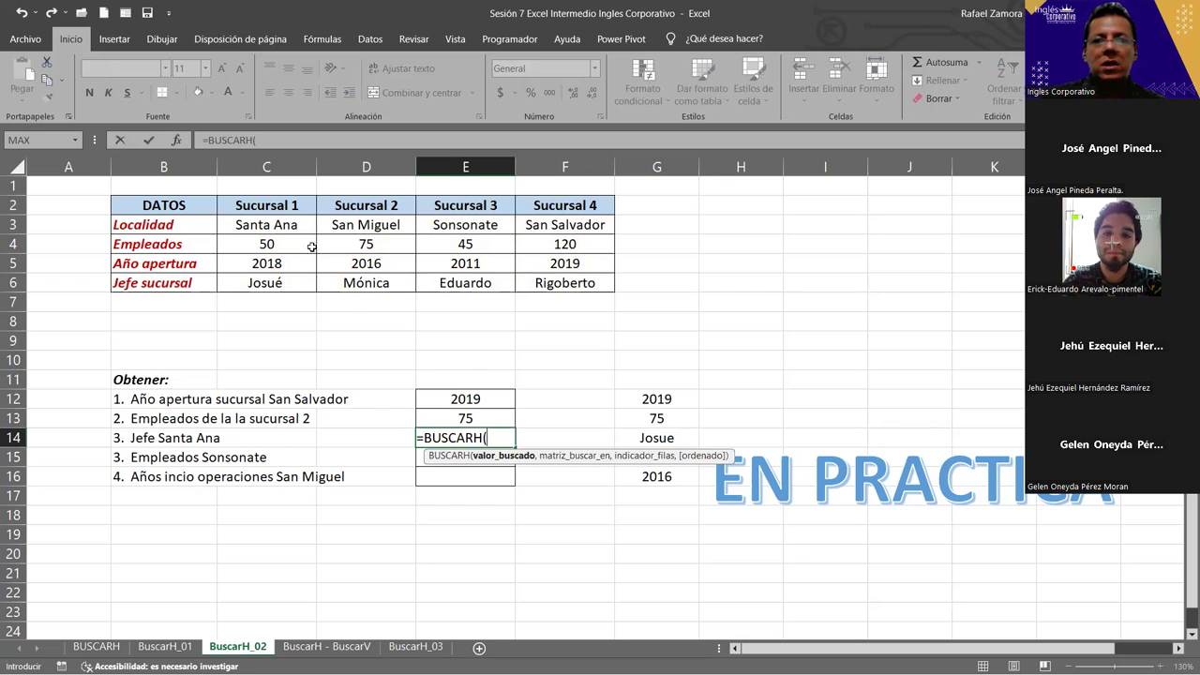
{"action": "left_click", "coordinate": [276, 228]}
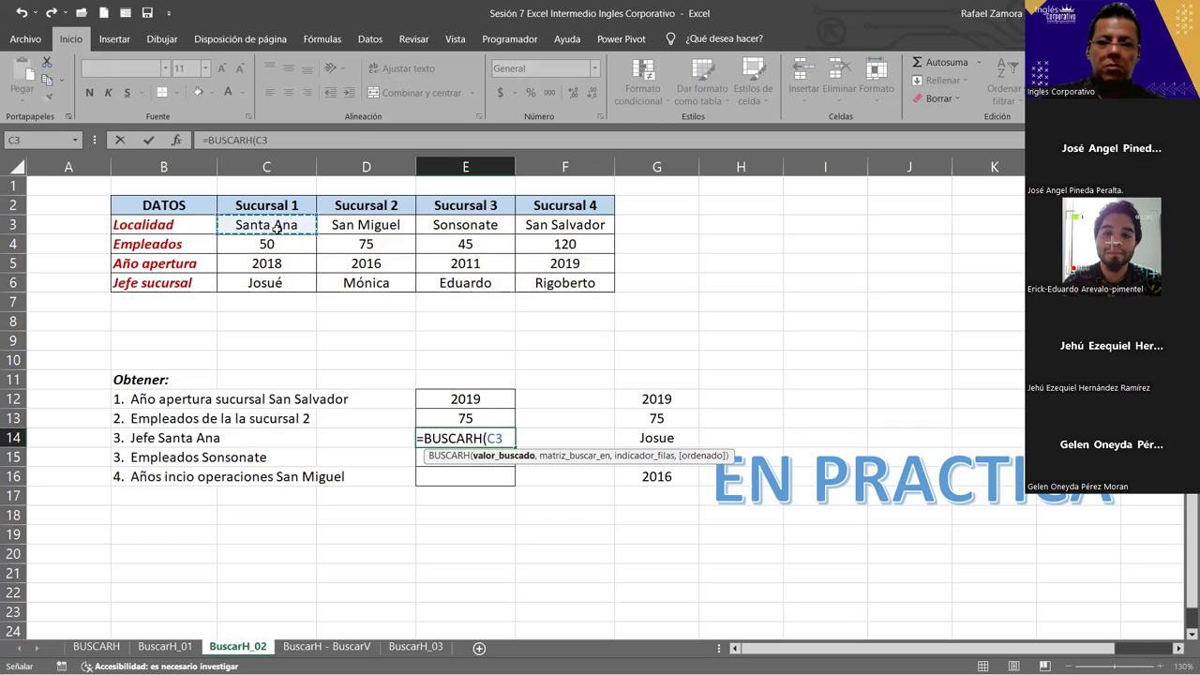
{"action": "type", "text": ","}
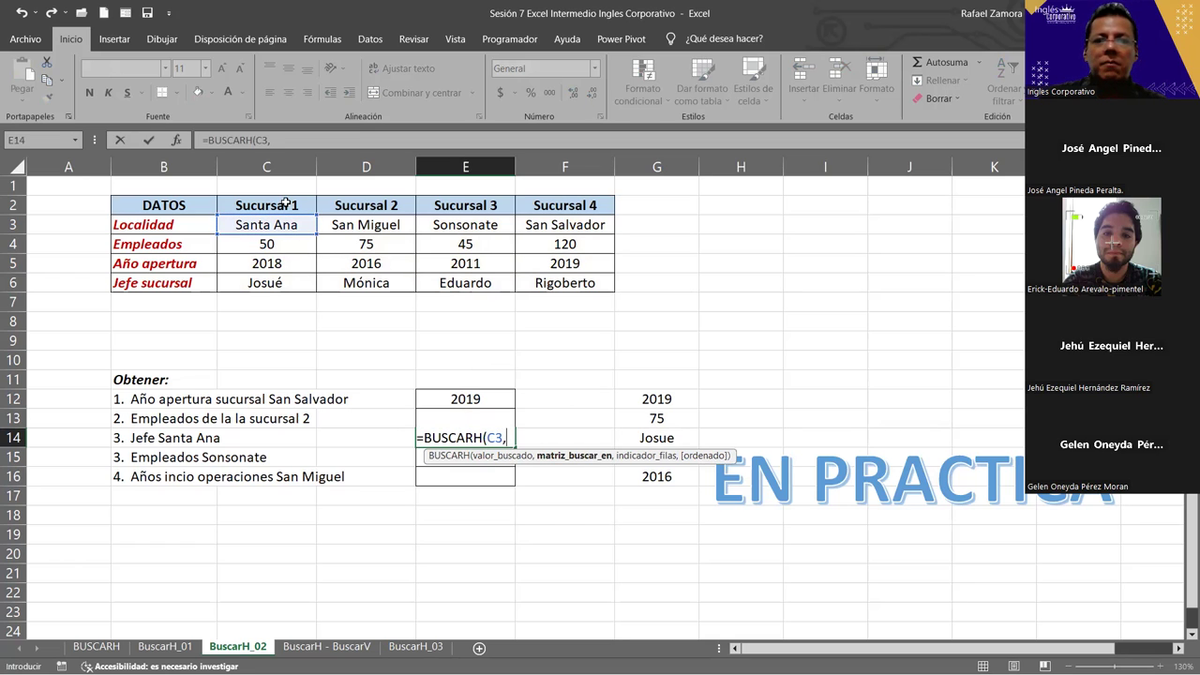
{"action": "left_click", "coordinate": [286, 202]}
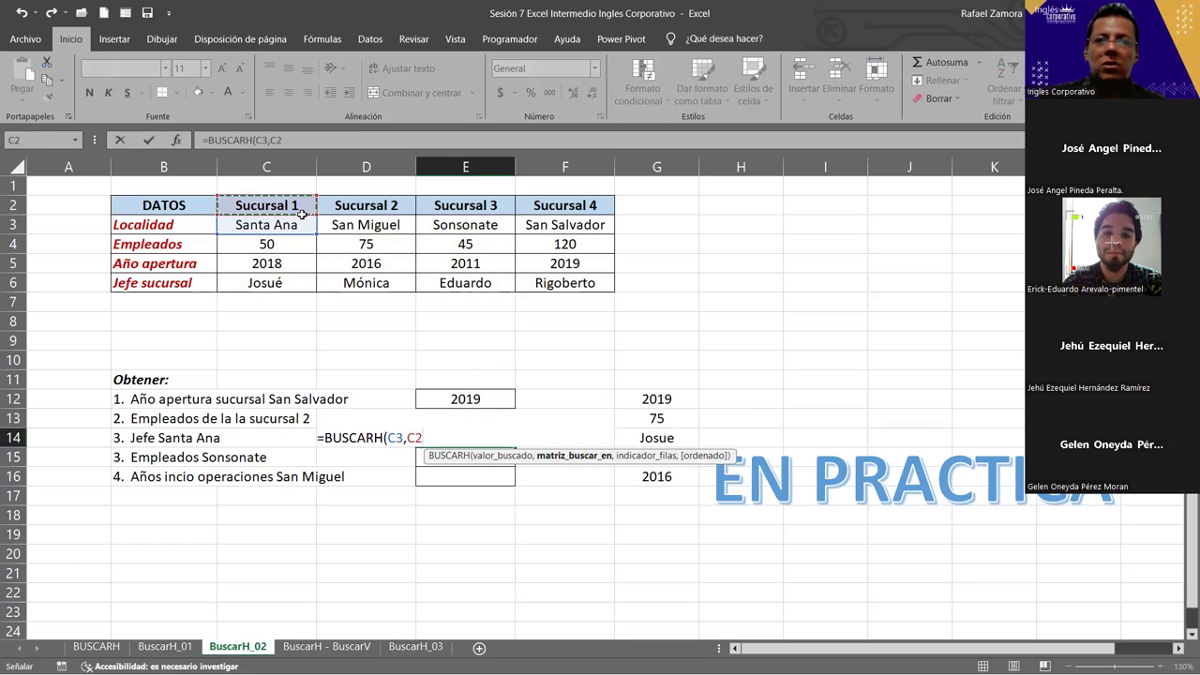
{"action": "left_click", "coordinate": [535, 279], "text": "shift"}
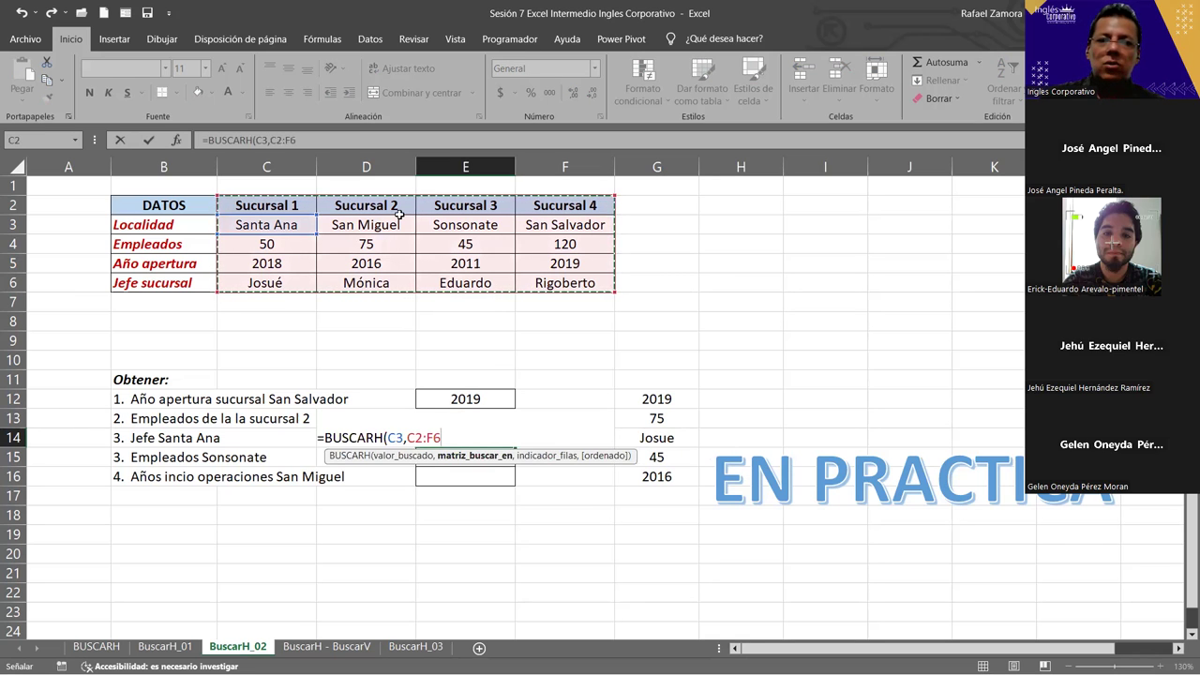
{"action": "left_click_drag", "start_coordinate": [248, 222], "coordinate": [309, 254]}
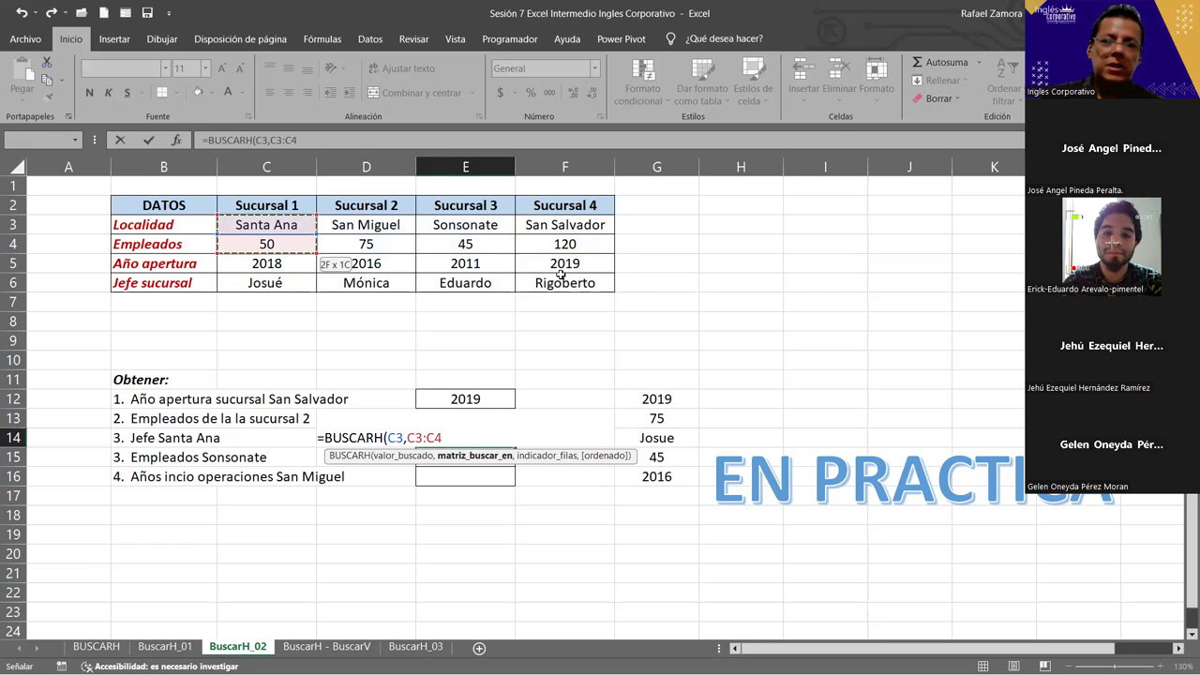
{"action": "left_click", "coordinate": [286, 225]}
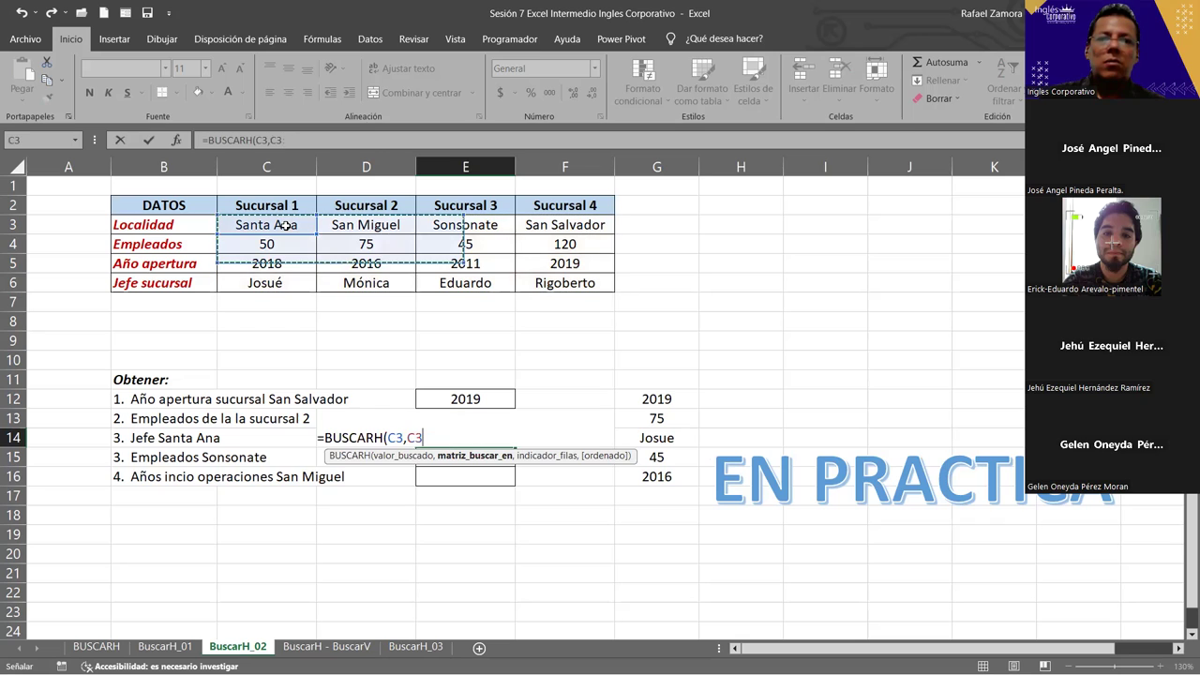
{"action": "left_click_drag", "start_coordinate": [279, 279], "coordinate": [278, 282]}
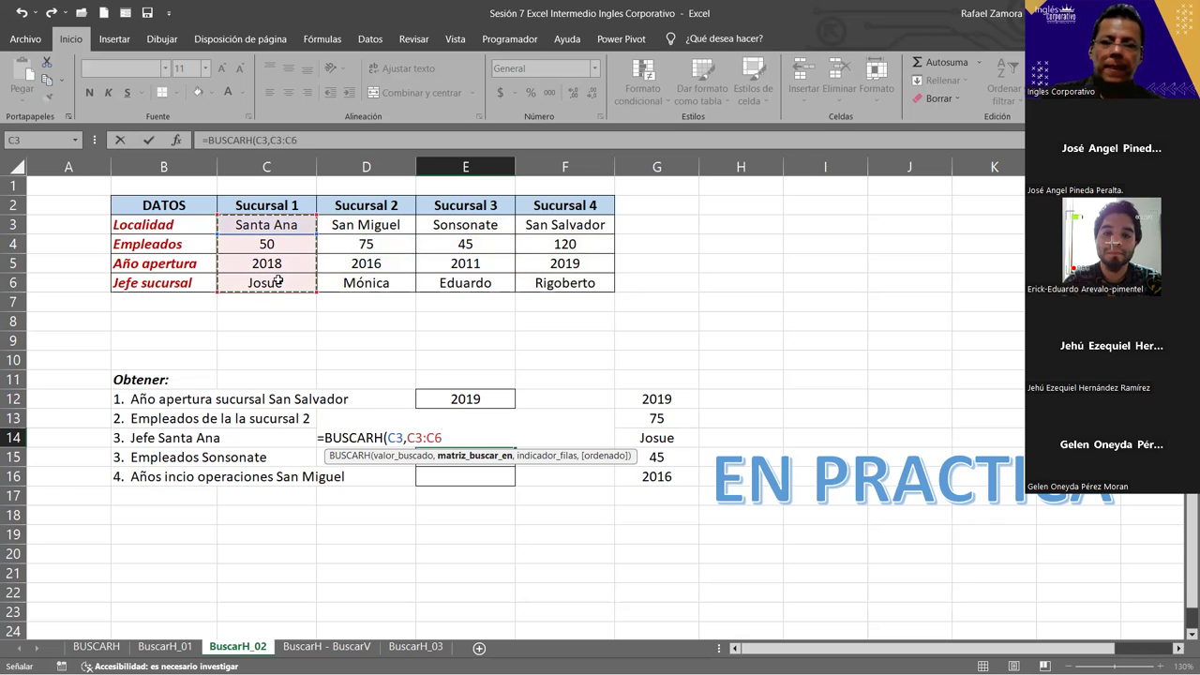
{"action": "type", "text": ","}
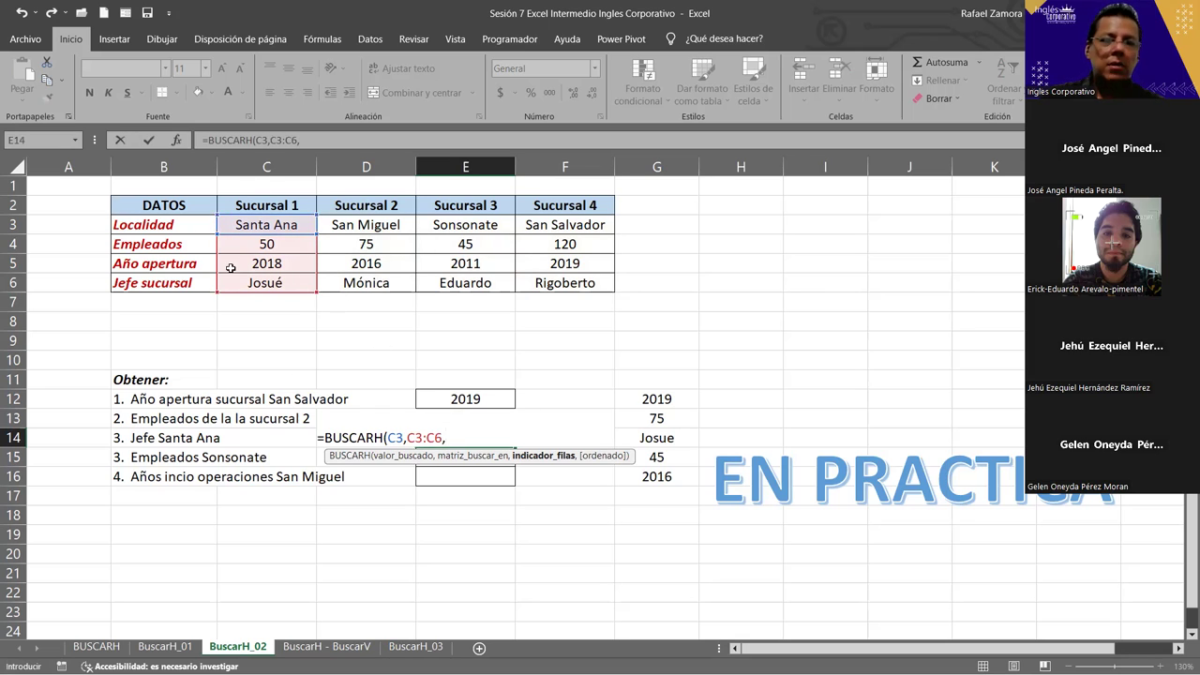
{"action": "type", "text": "4"}
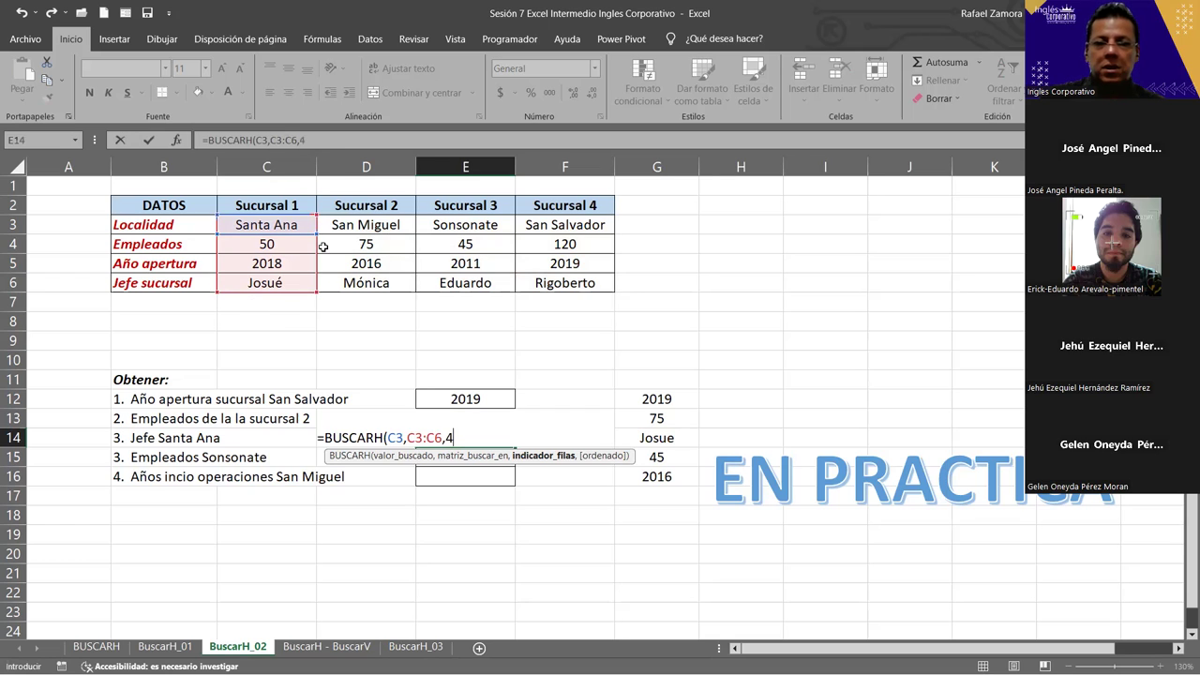
{"action": "type", "text": ",0"}
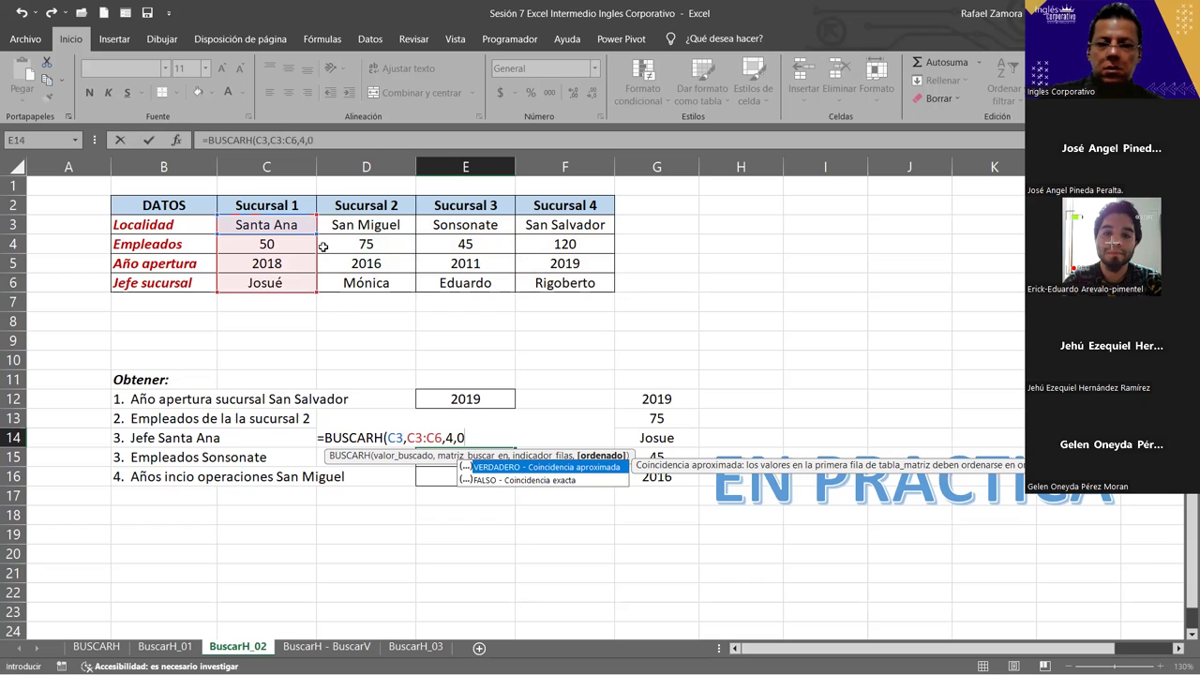
{"action": "key", "text": "Return"}
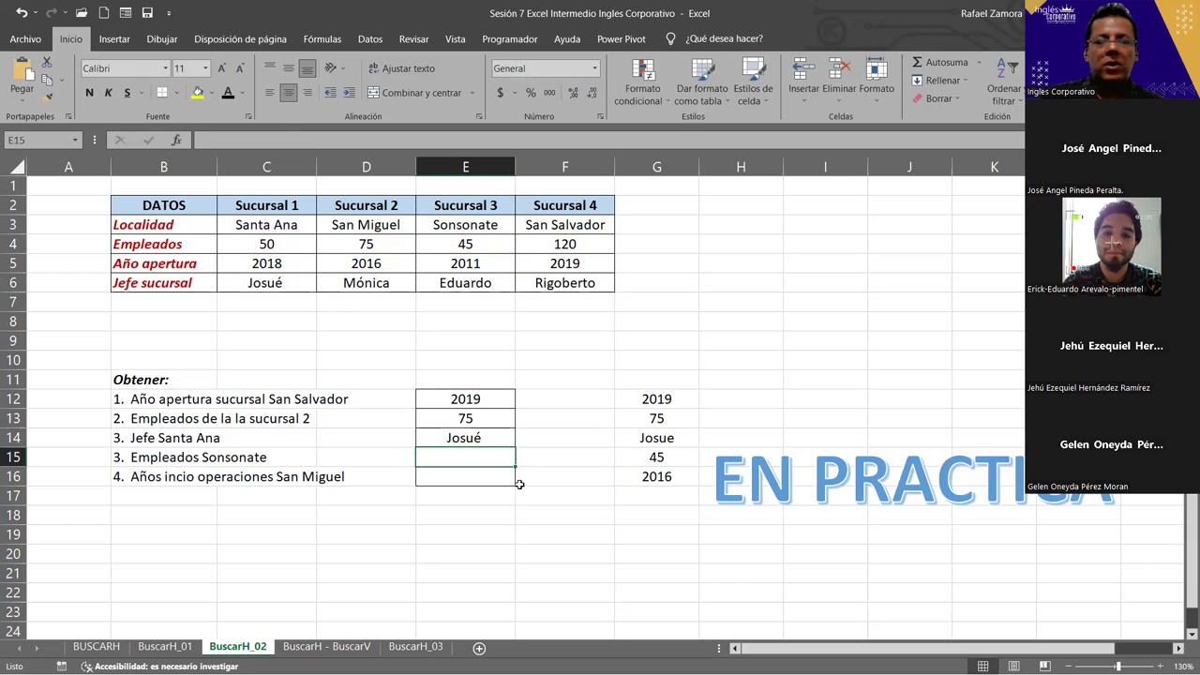
- Enter =BUSCARH("Sonsonate",E3:E6,2,0) in E15 to return Sonsonate's 45 employees
{"action": "type", "text": "=buscar"}
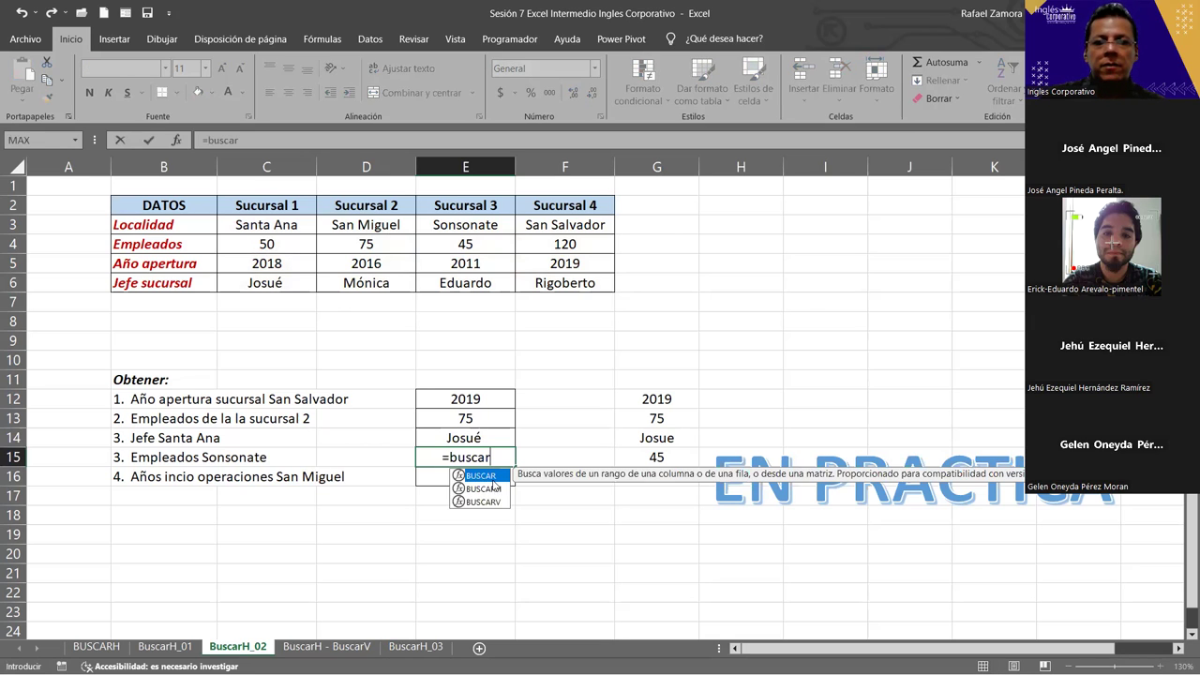
{"action": "key", "text": "Tab"}
{"action": "key", "text": "BackSpace"}
{"action": "key", "text": "BackSpace"}
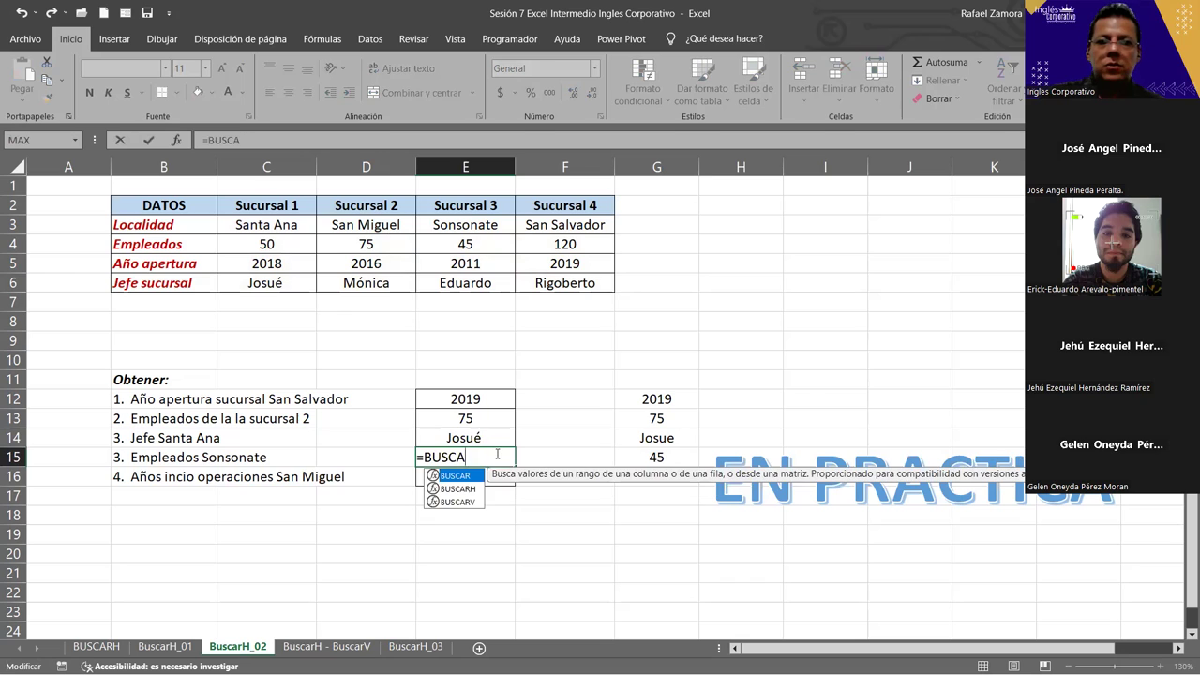
{"action": "double_click", "coordinate": [457, 489]}
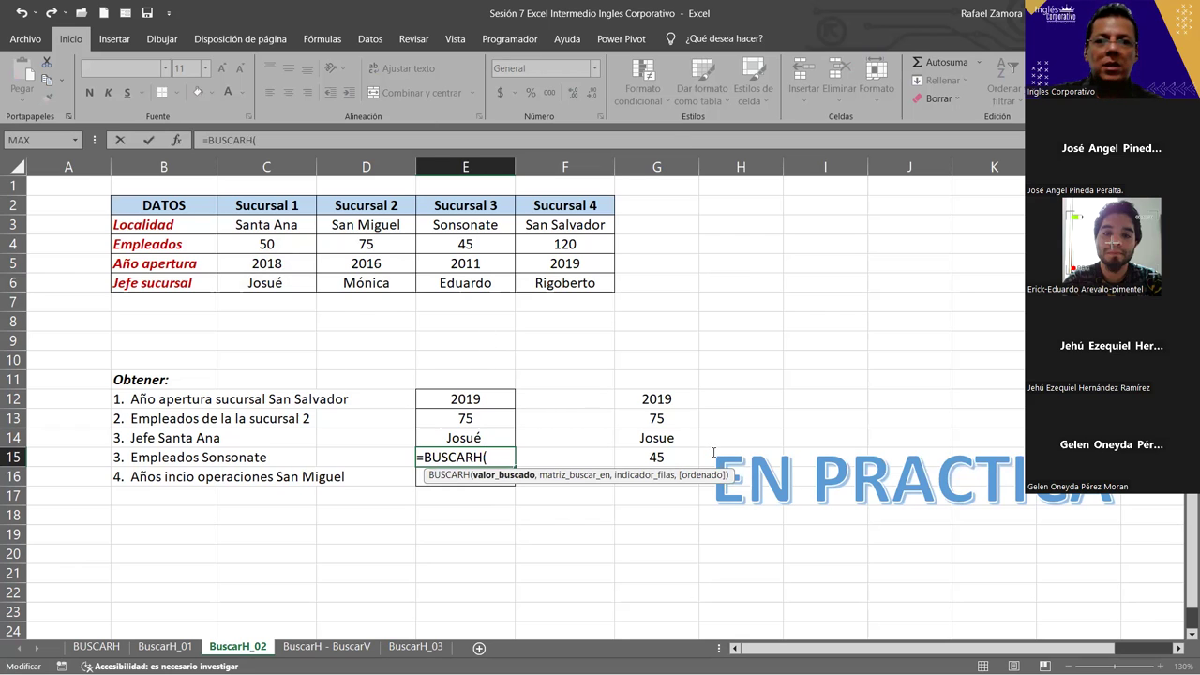
{"action": "type", "text": "\""}
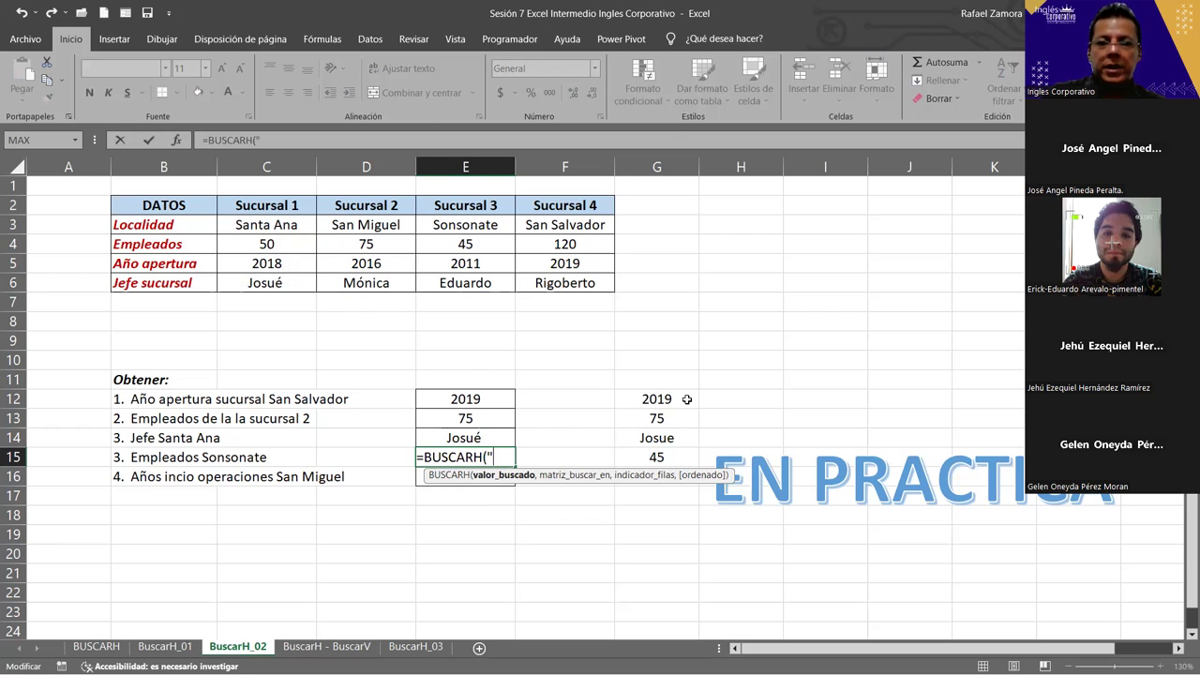
{"action": "type", "text": "Sonsonate\""}
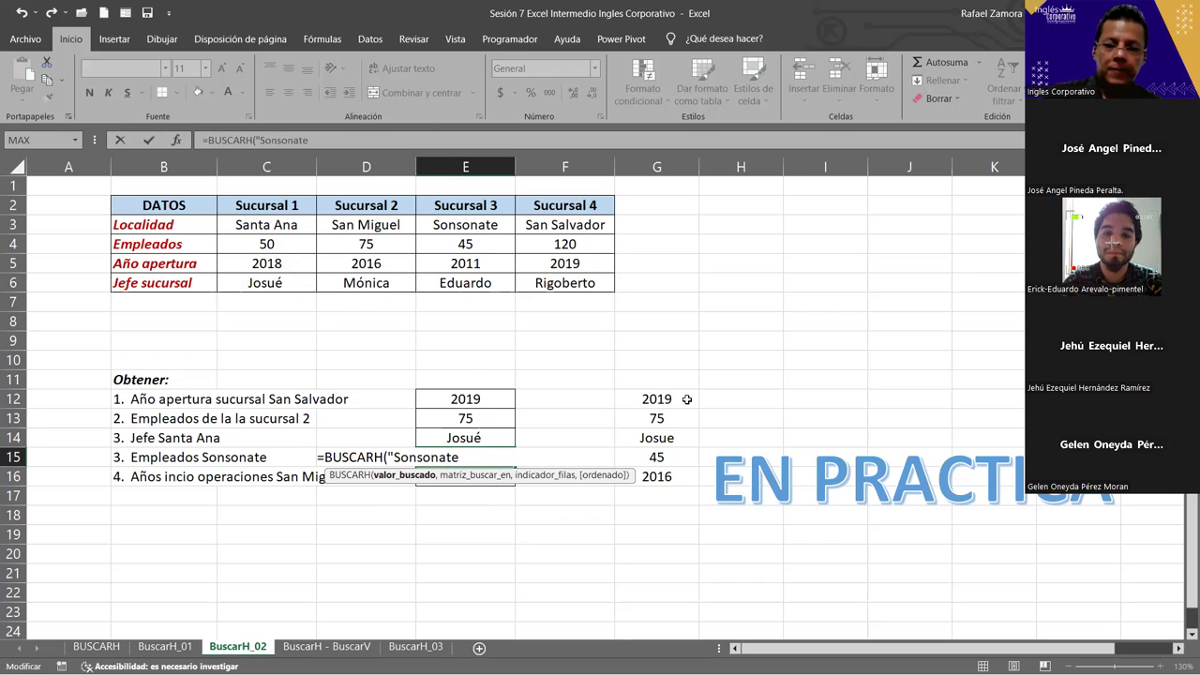
{"action": "type", "text": ","}
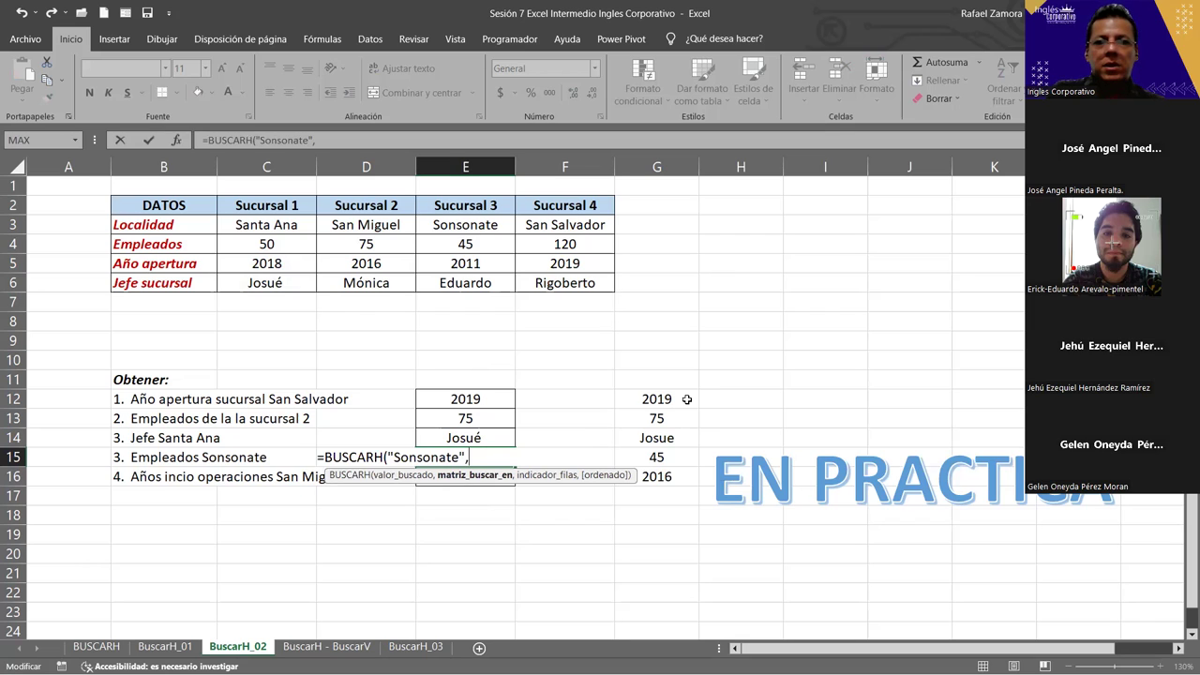
{"action": "left_click", "coordinate": [466, 203]}
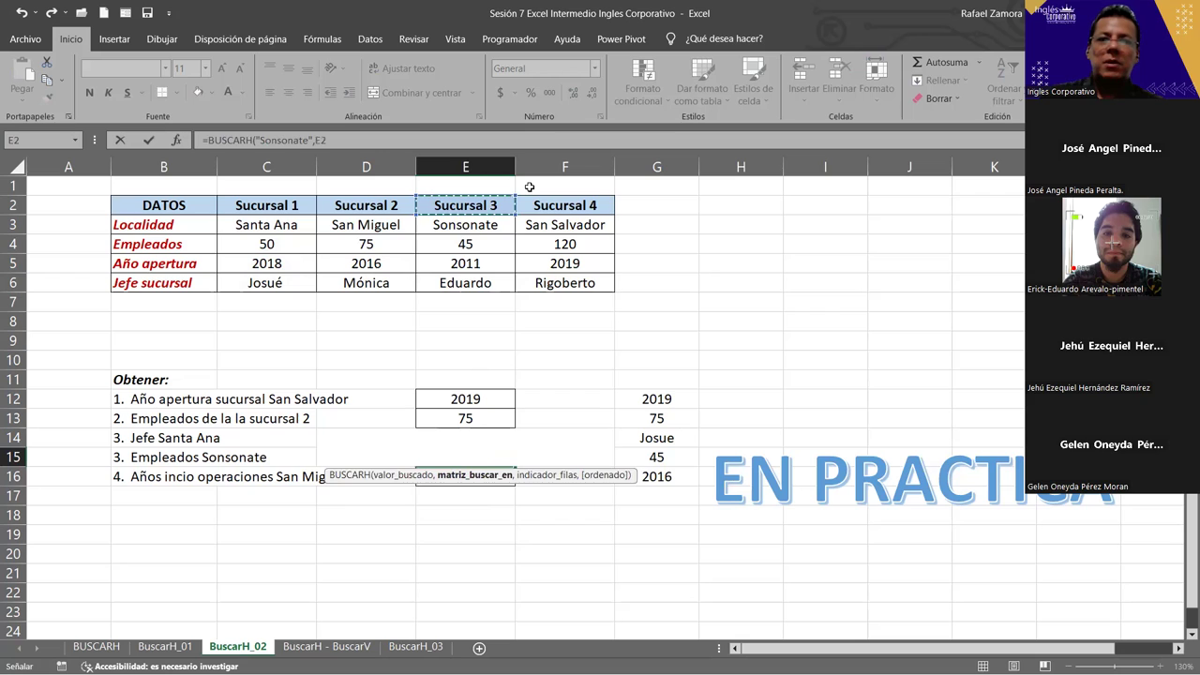
{"action": "left_click_drag", "start_coordinate": [474, 229], "coordinate": [498, 274]}
{"action": "type", "text": ","}
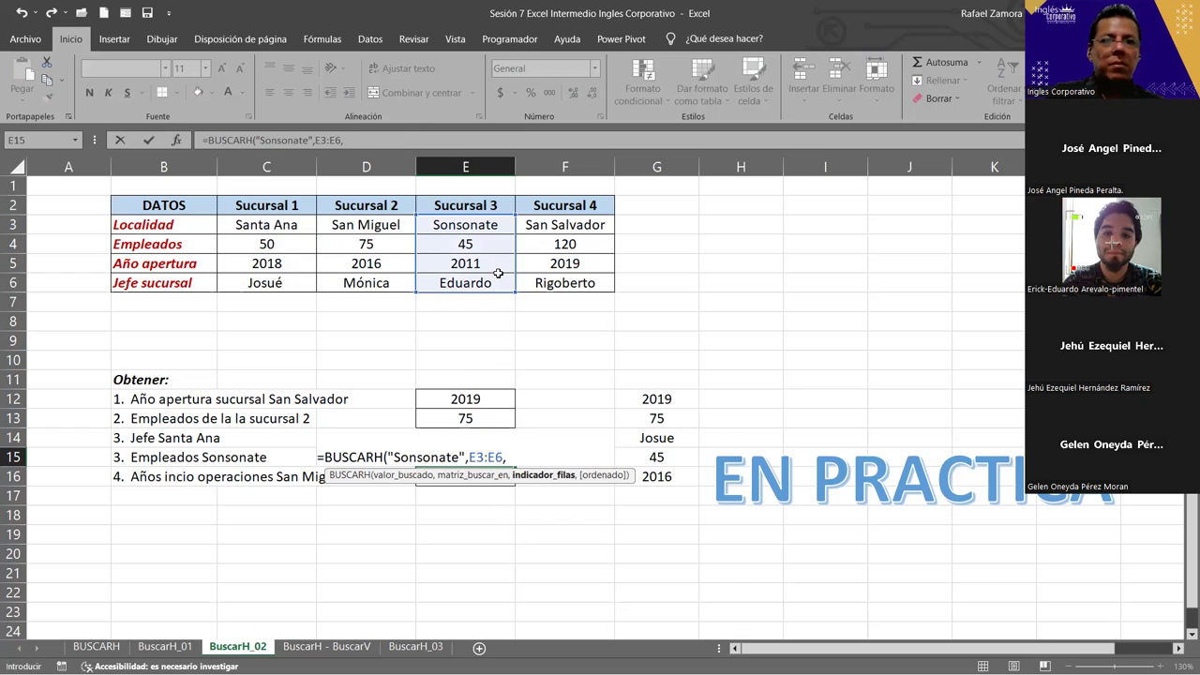
{"action": "type", "text": "2,0"}
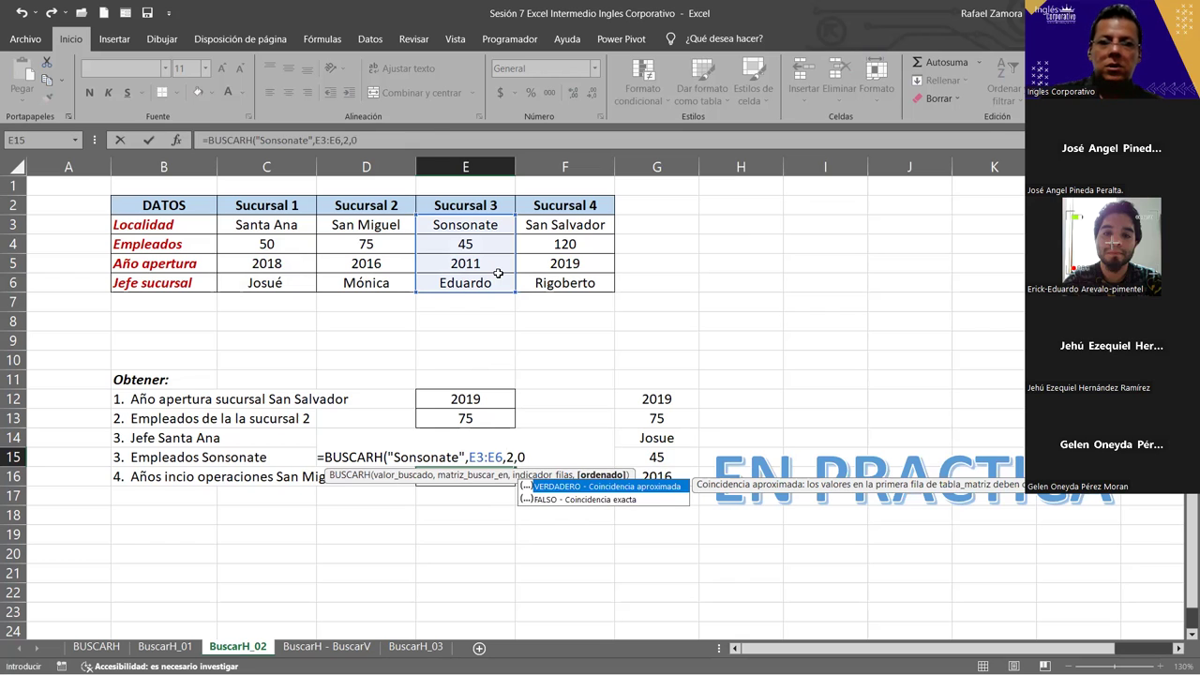
{"action": "key", "text": "Return"}
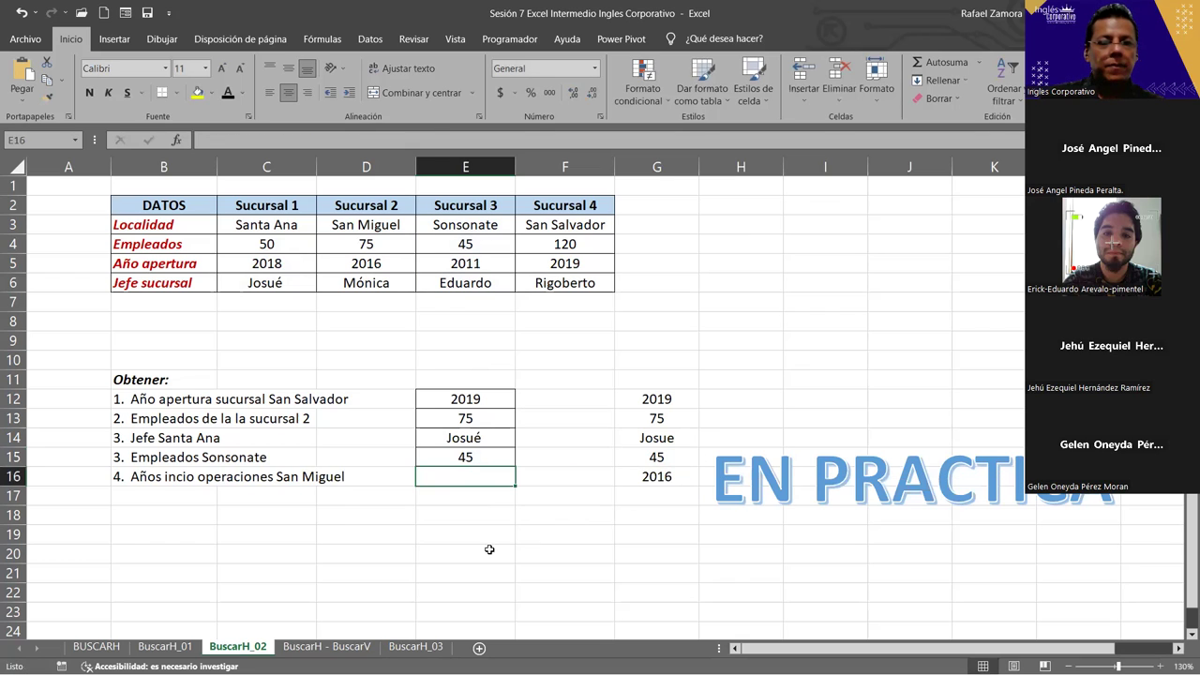
- Enter =BUSCARH(D2,B2:F6,4,FALSO) in E16, returning San Miguel's opening year 2016
{"action": "type", "text": "="}
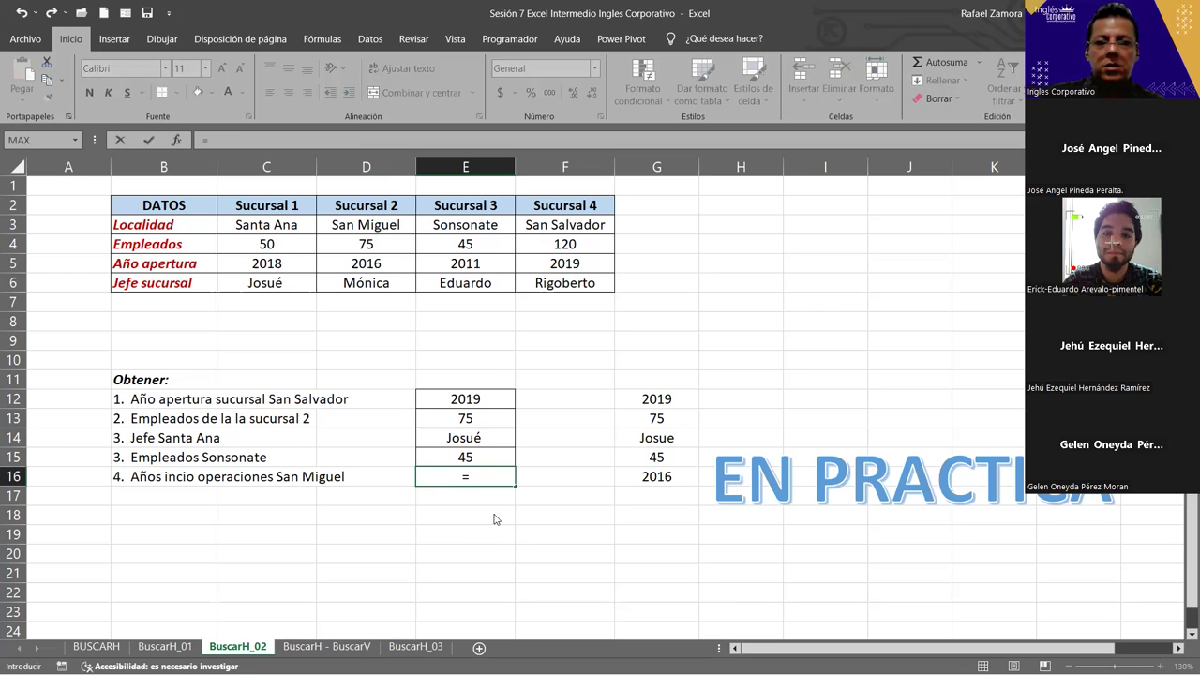
{"action": "type", "text": "buscar"}
{"action": "double_click", "coordinate": [482, 508]}
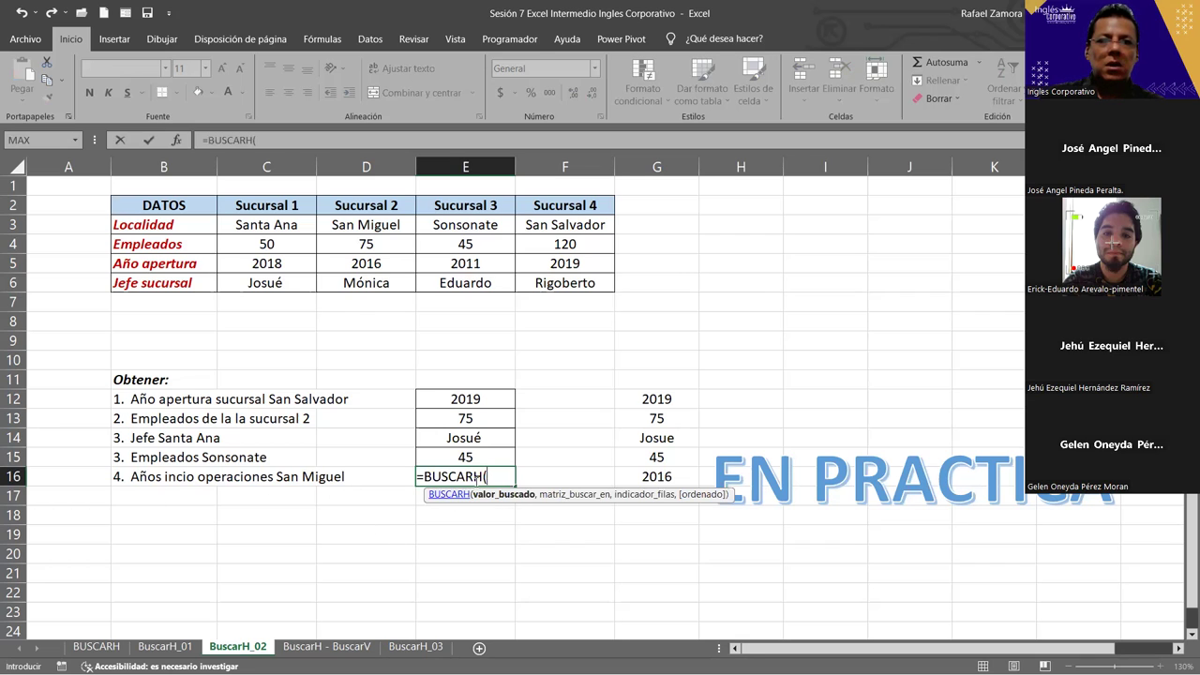
{"action": "left_click", "coordinate": [366, 202]}
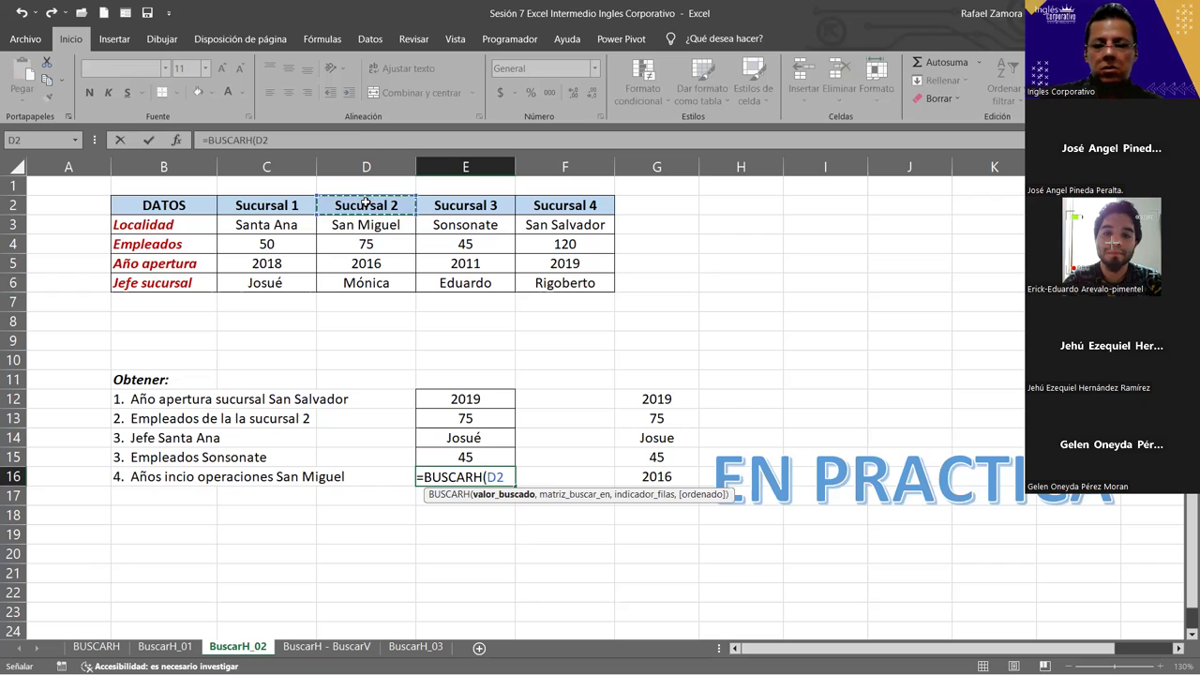
{"action": "type", "text": ","}
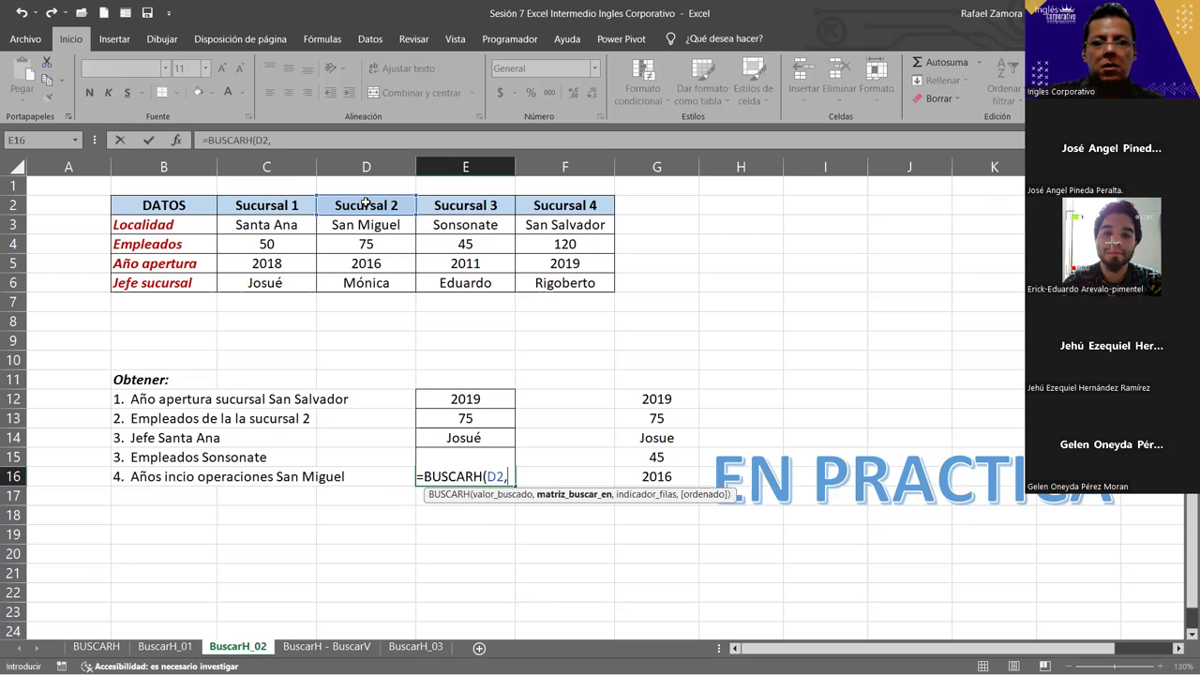
{"action": "left_click", "coordinate": [188, 208]}
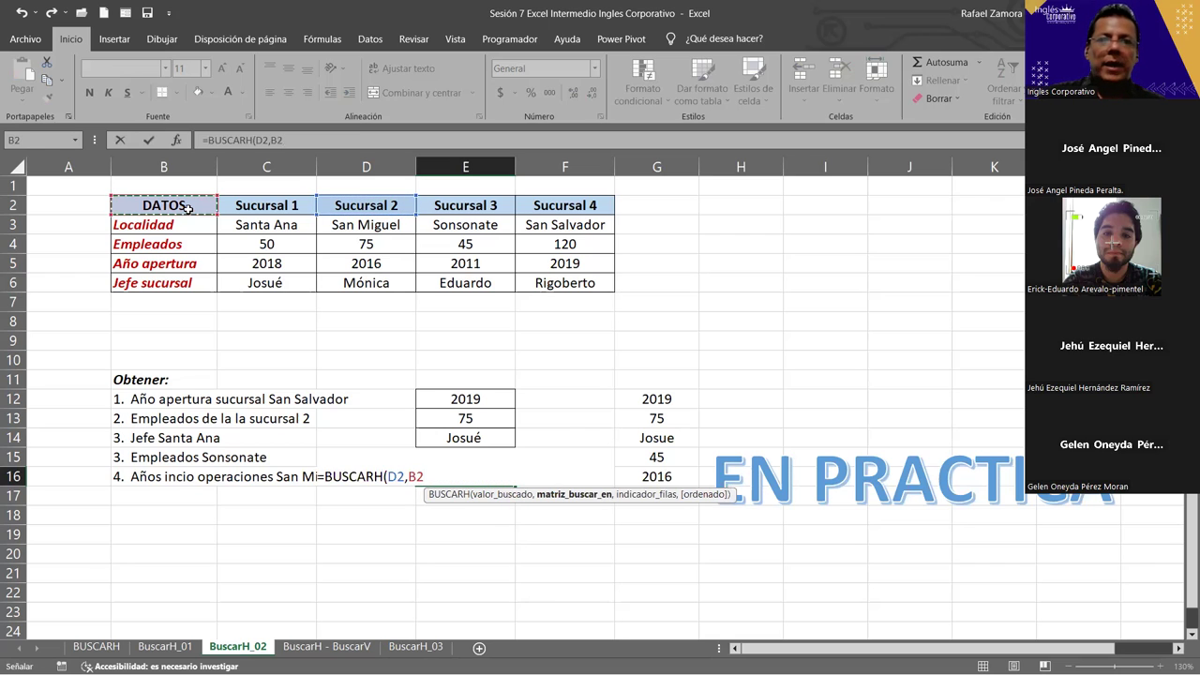
{"action": "left_click", "coordinate": [577, 281], "text": "shift"}
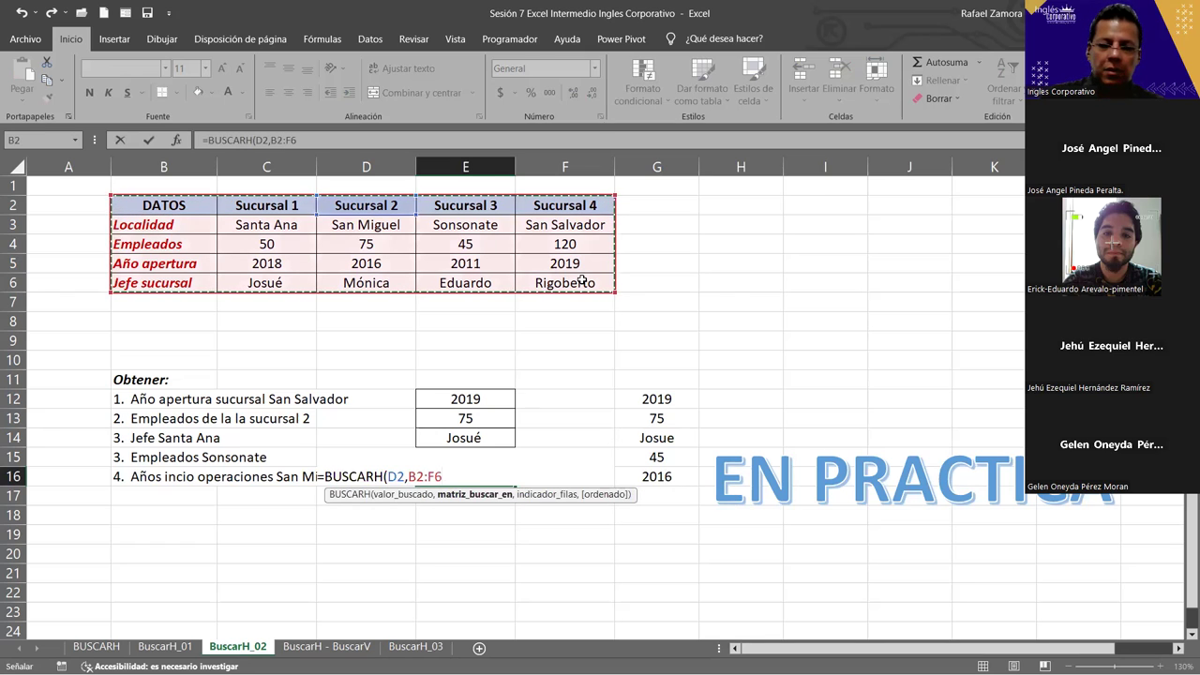
{"action": "type", "text": ","}
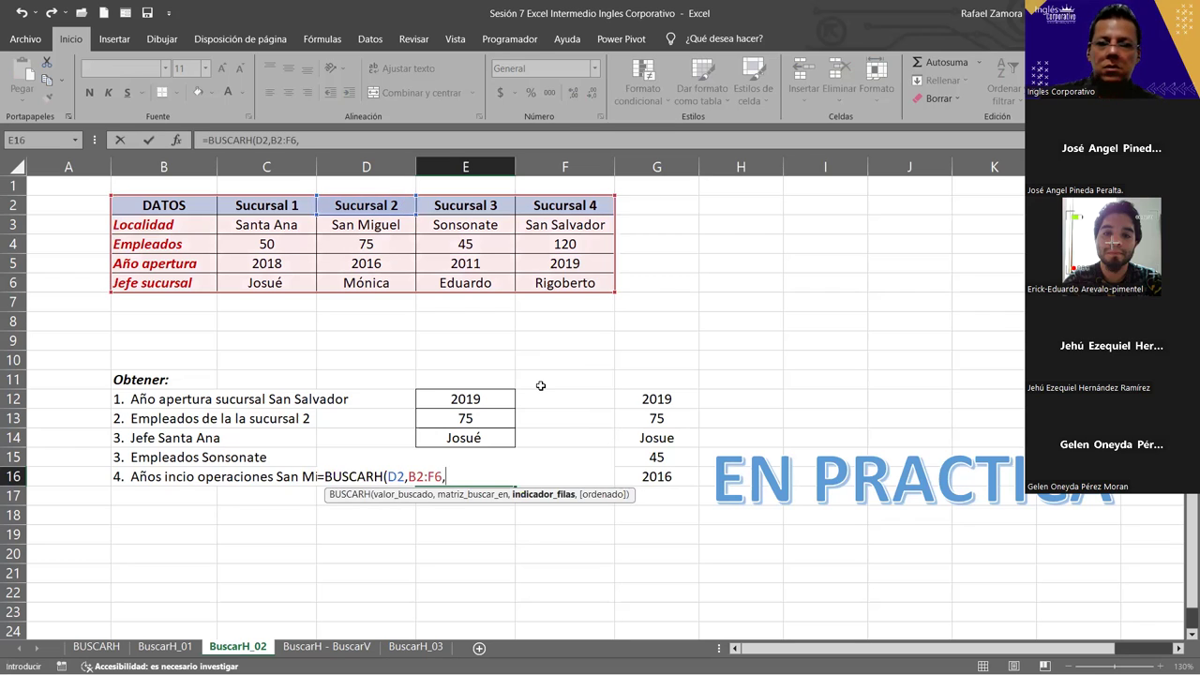
{"action": "type", "text": "4"}
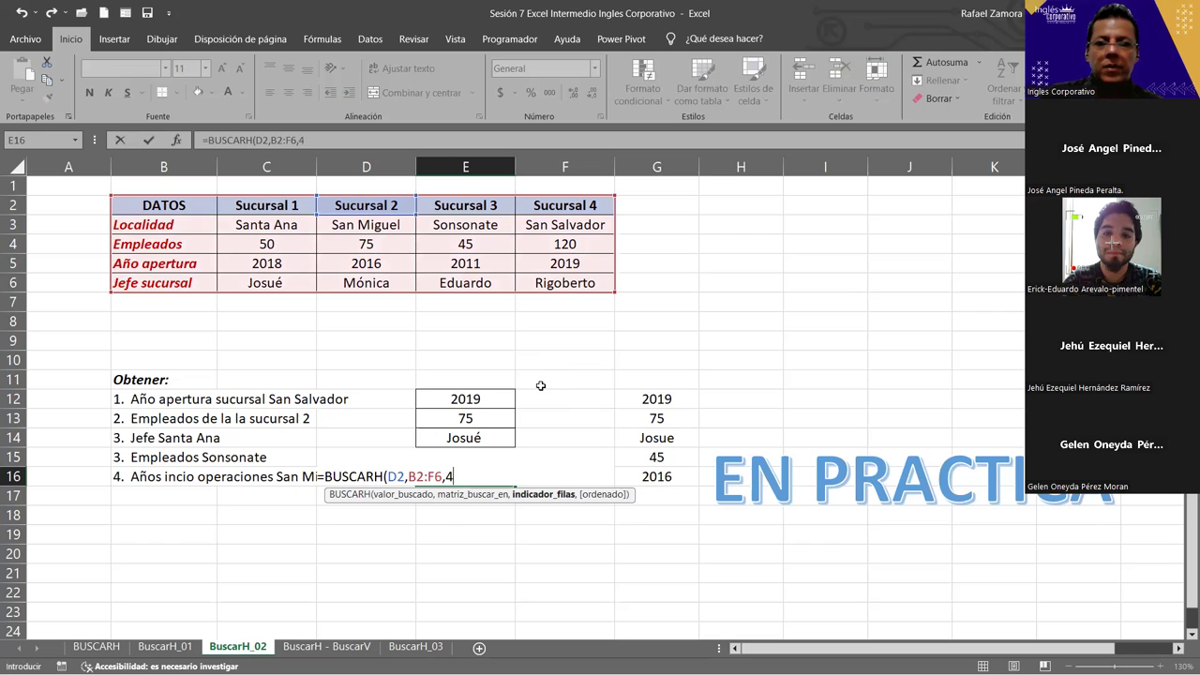
{"action": "type", "text": ","}
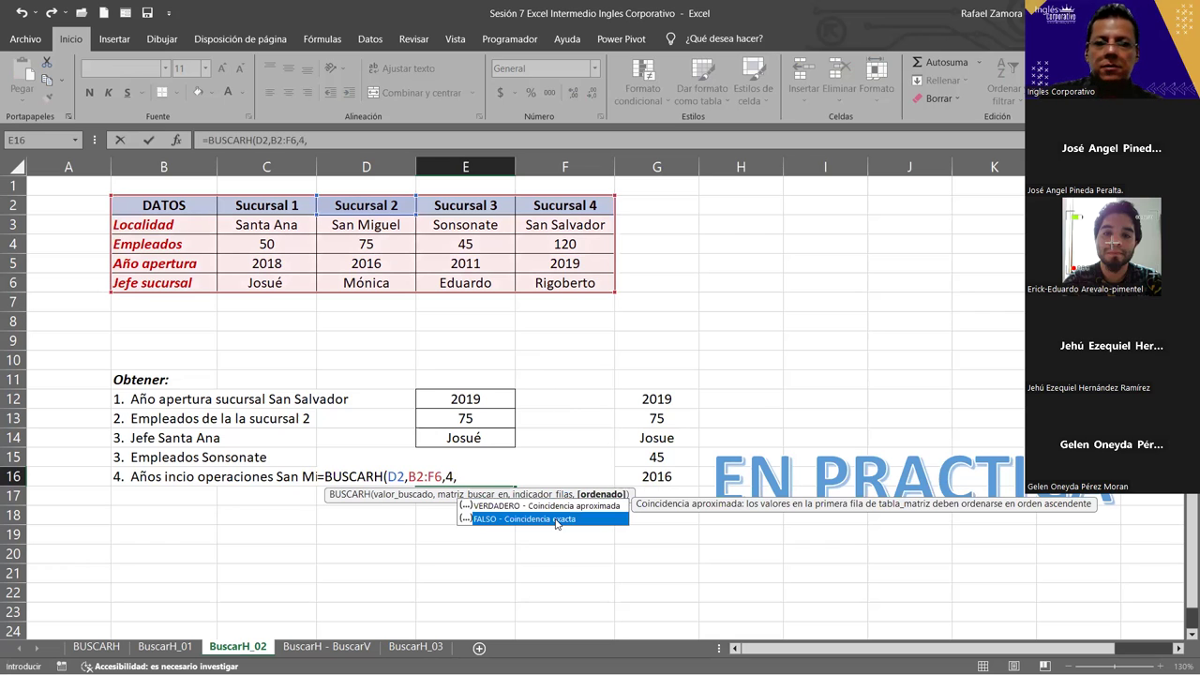
{"action": "double_click", "coordinate": [555, 519]}
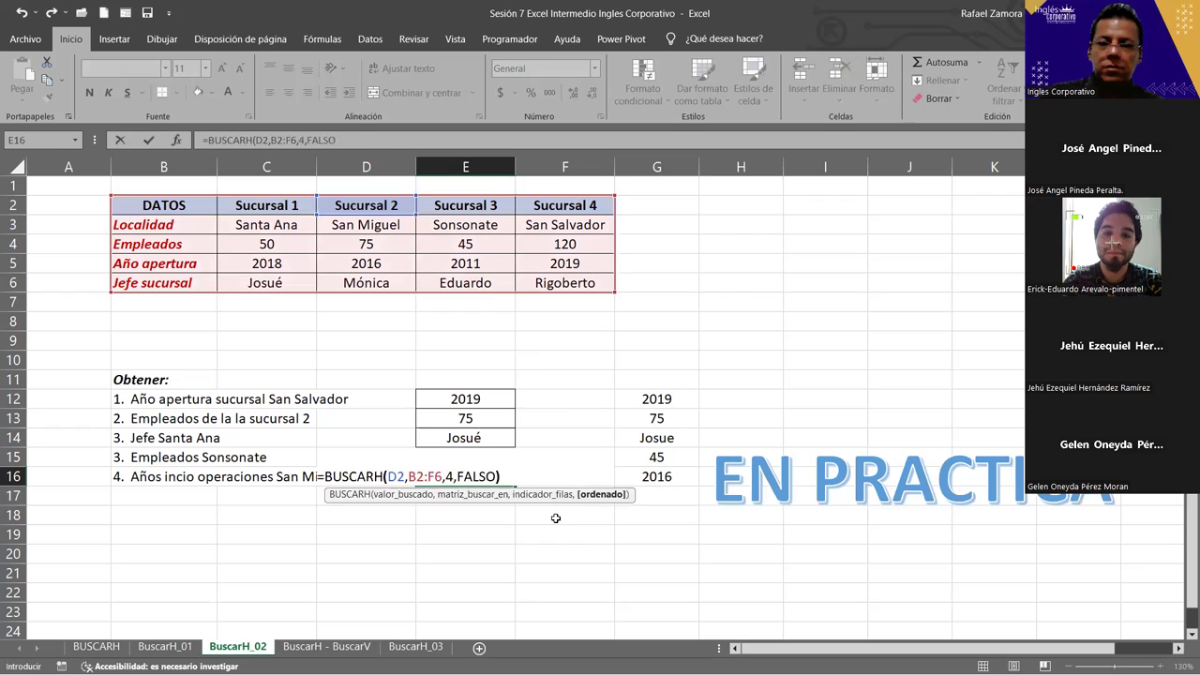
{"action": "key", "text": "Return"}
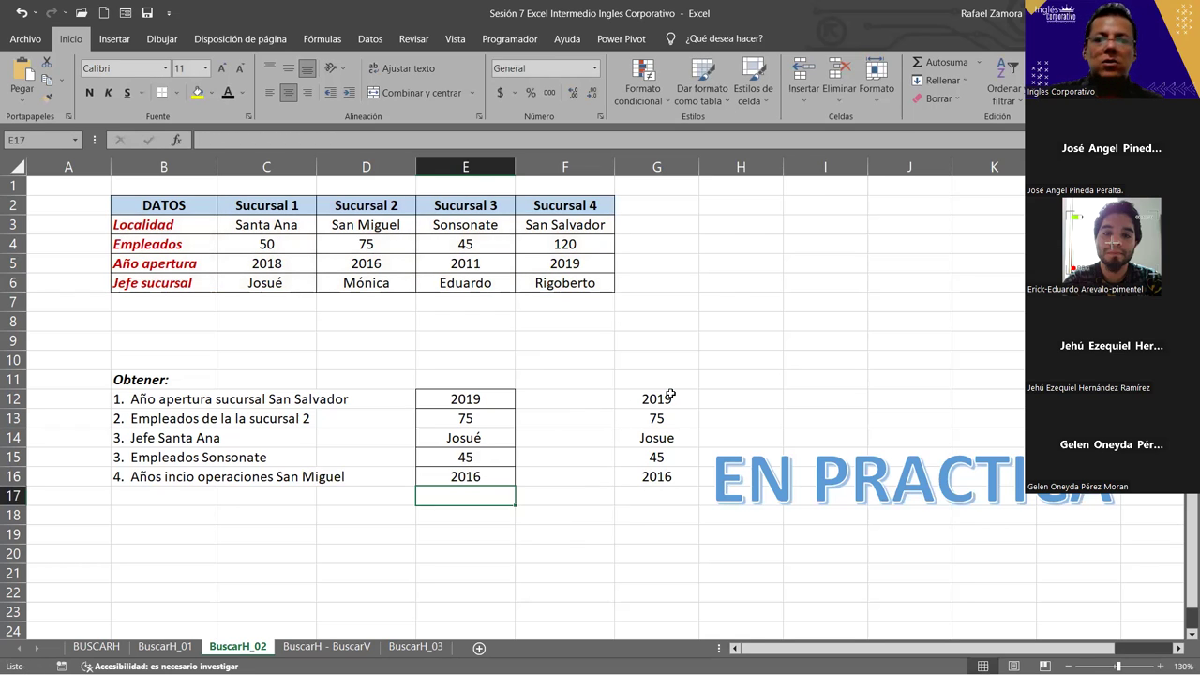
{"action": "left_click", "coordinate": [671, 394]}
- Enter =FORMULATEXTO(E12) in G12 and fill it down through G16
{"action": "type", "text": "="}
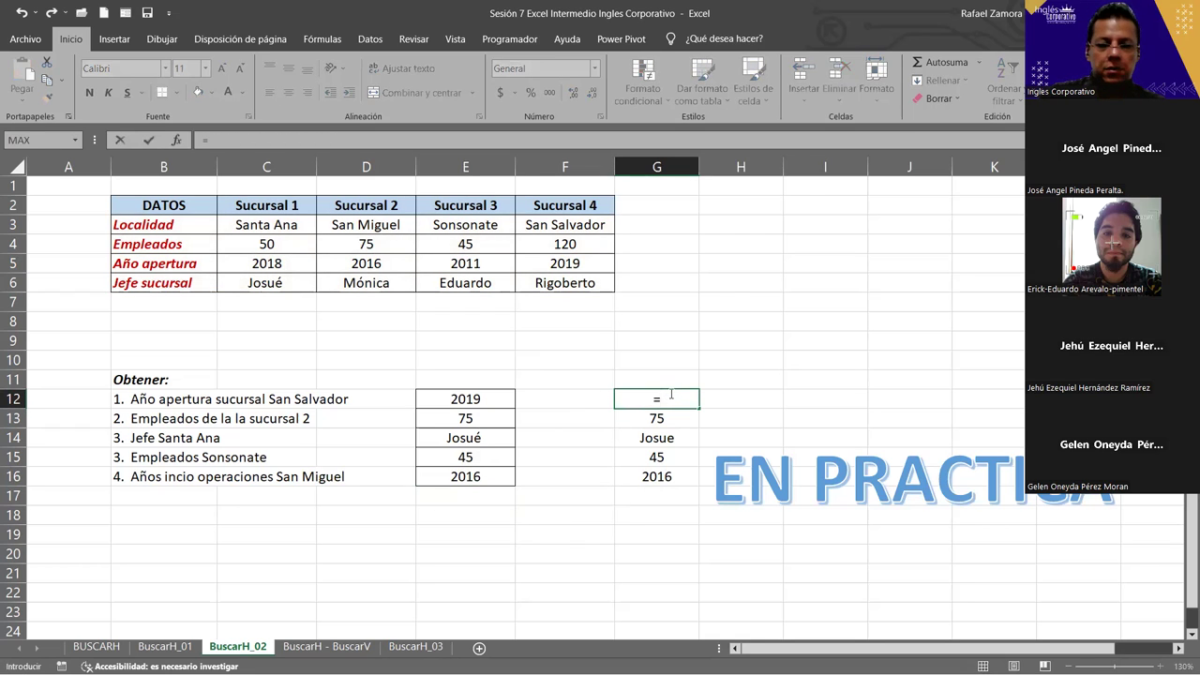
{"action": "type", "text": "for"}
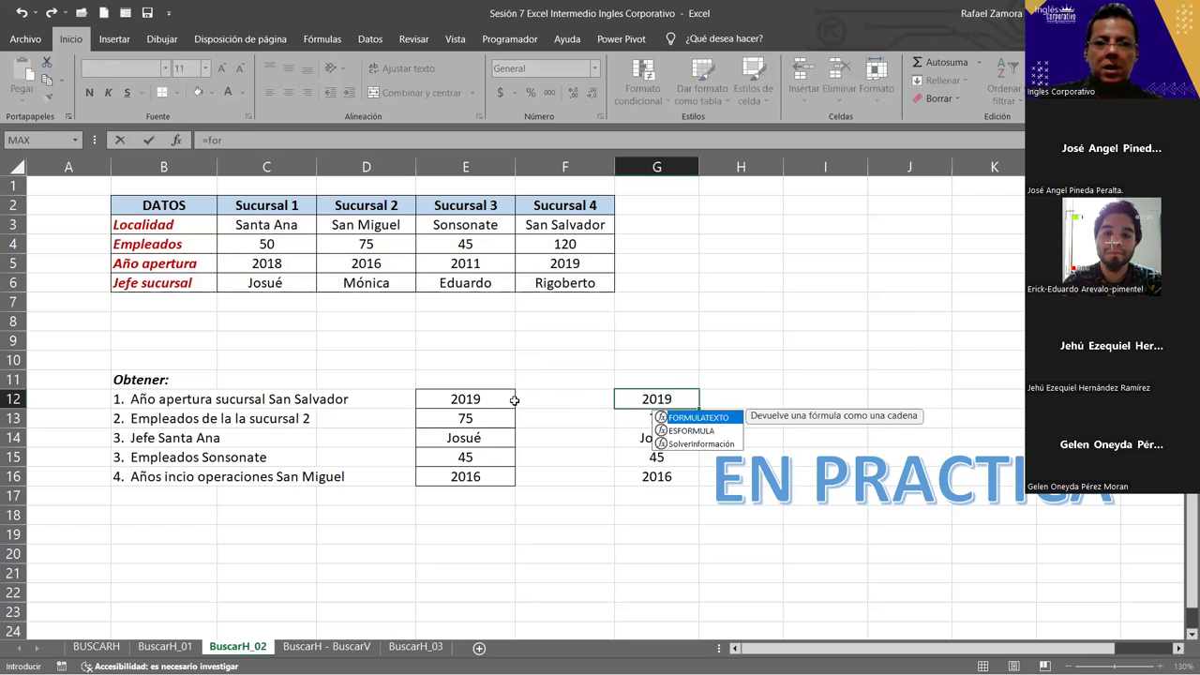
{"action": "key", "text": "Tab"}
{"action": "left_click", "coordinate": [513, 401]}
{"action": "key", "text": "Return"}
{"action": "left_click", "coordinate": [695, 403]}
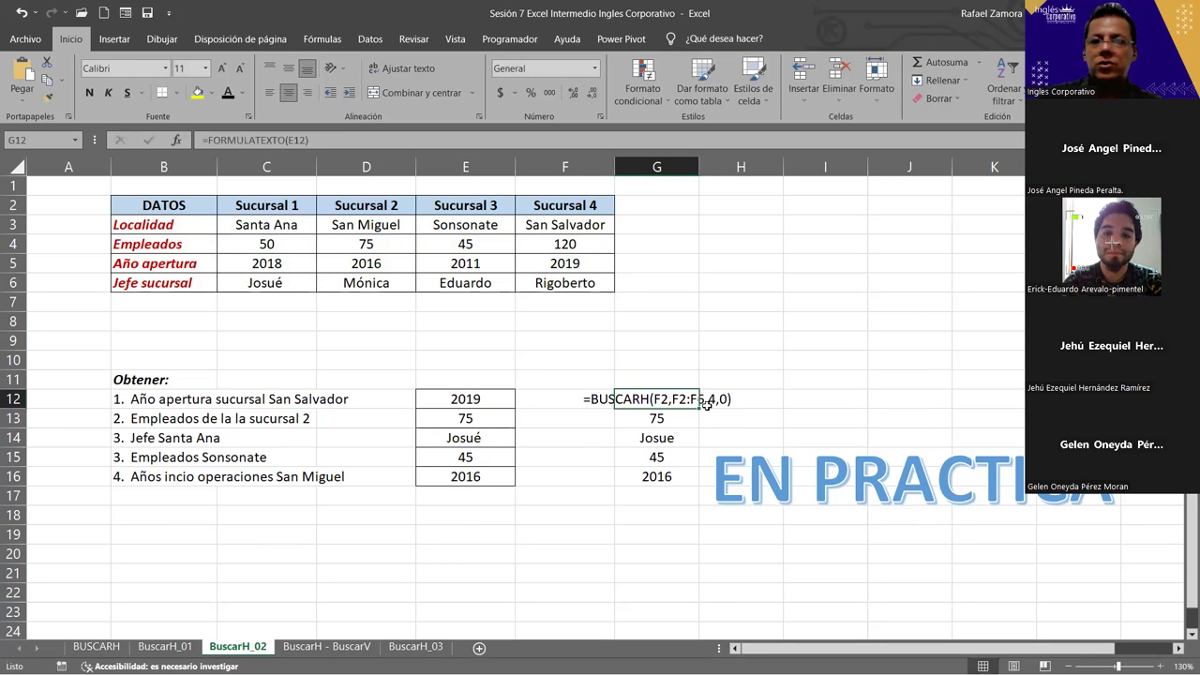
{"action": "left_click_drag", "start_coordinate": [698, 408], "coordinate": [696, 483]}
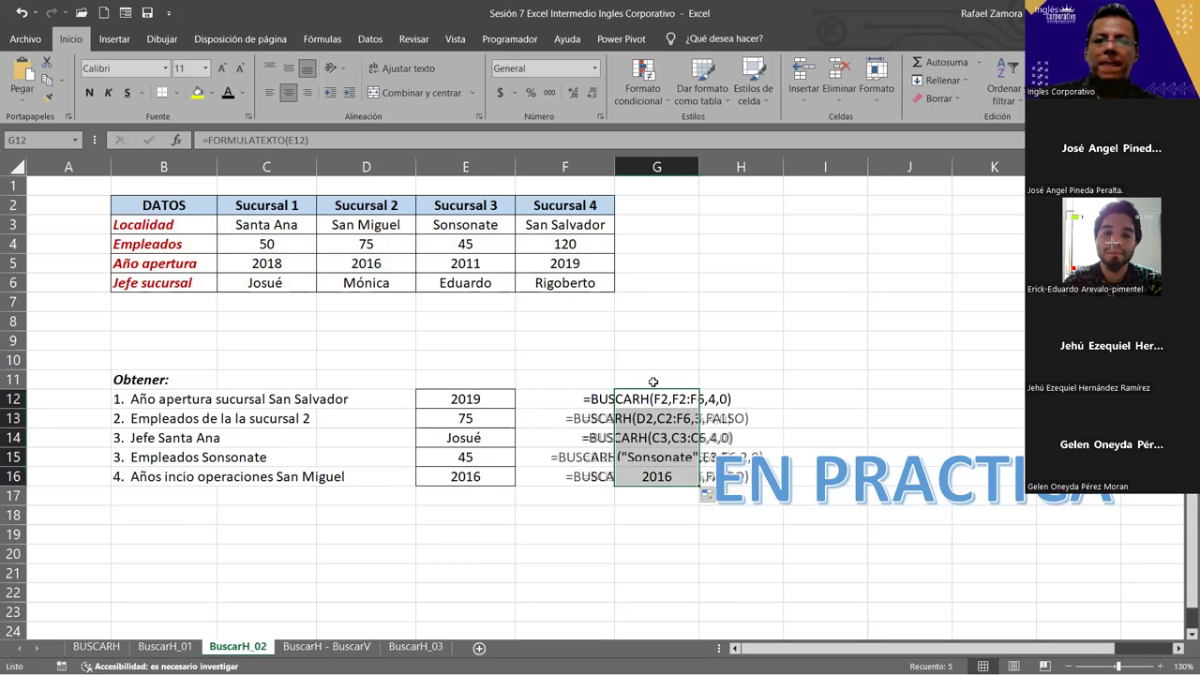
{"action": "left_click", "coordinate": [741, 340]}
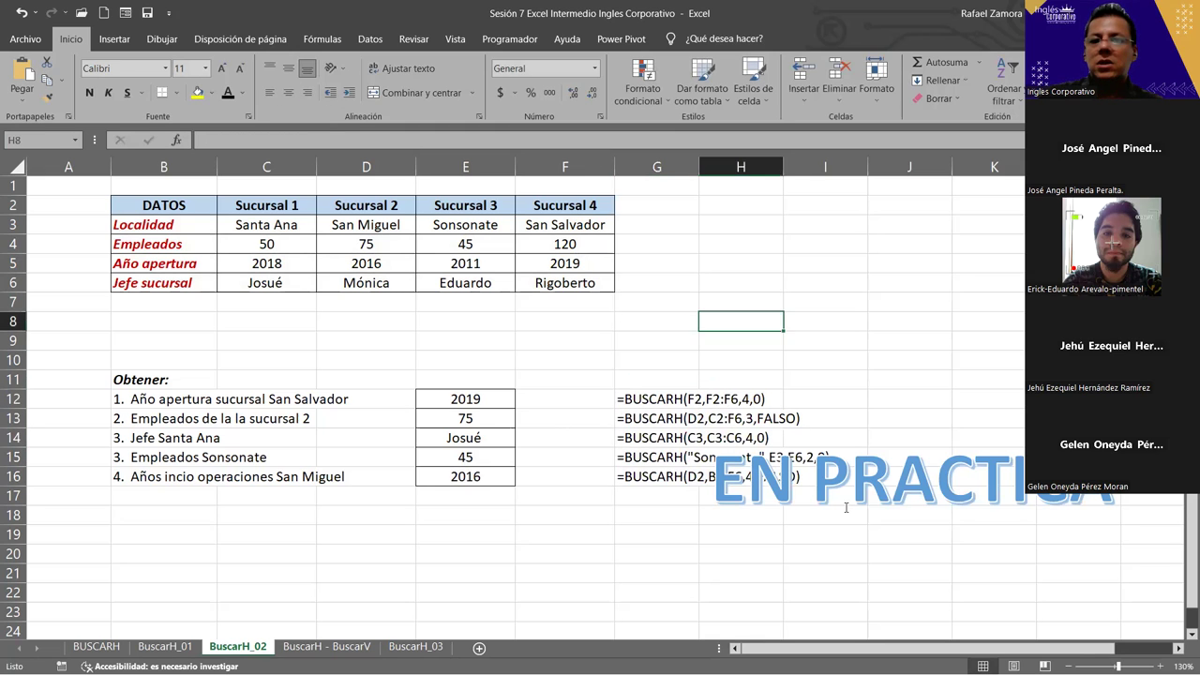
- Move the EN PRACTICA banner down to rows 18–21
{"action": "left_click", "coordinate": [863, 429]}
{"action": "left_click_drag", "start_coordinate": [863, 430], "coordinate": [846, 494]}
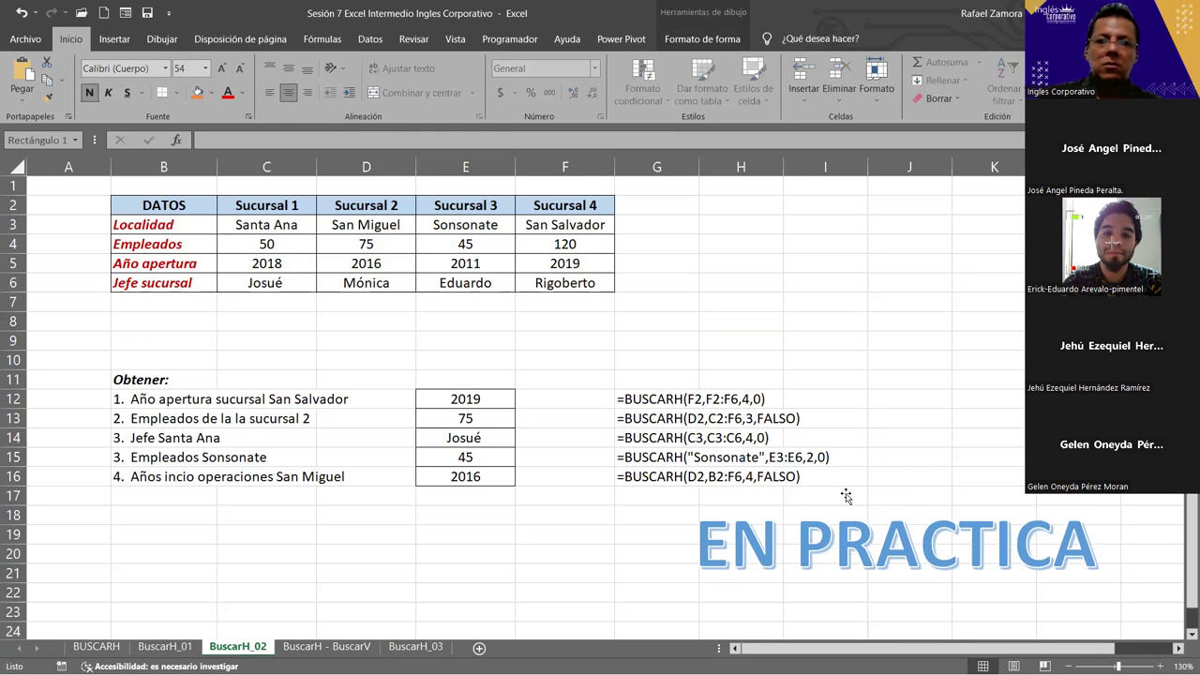
{"action": "left_click", "coordinate": [870, 376]}
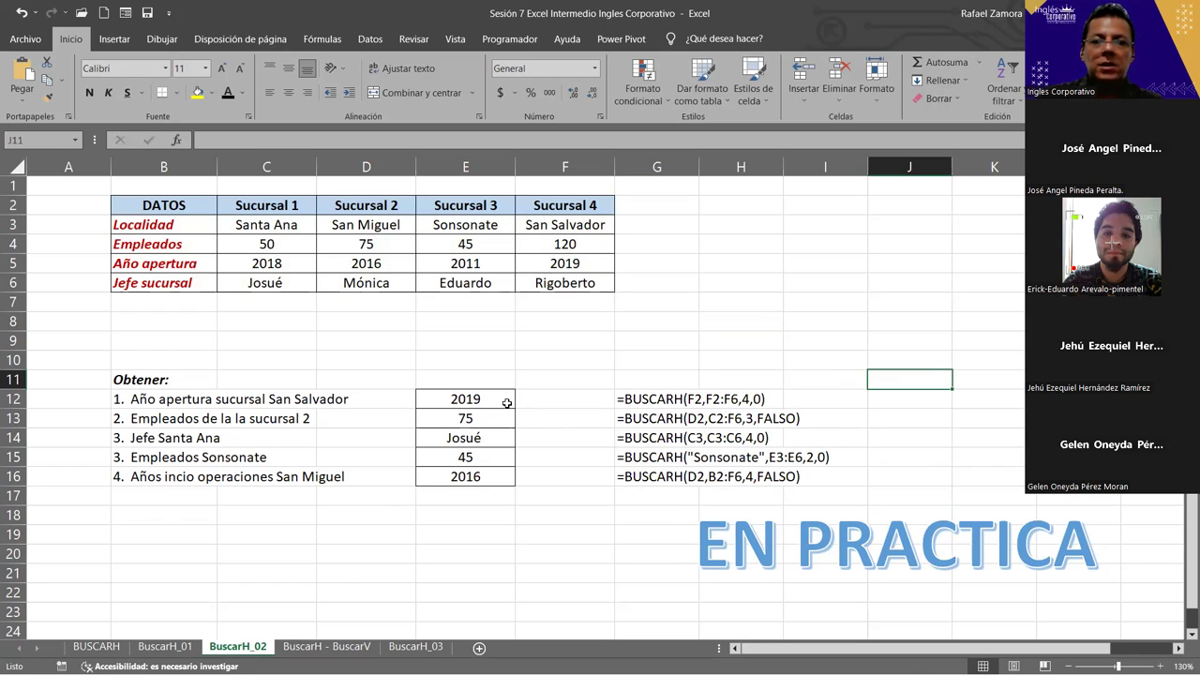
{"action": "left_click", "coordinate": [507, 402]}
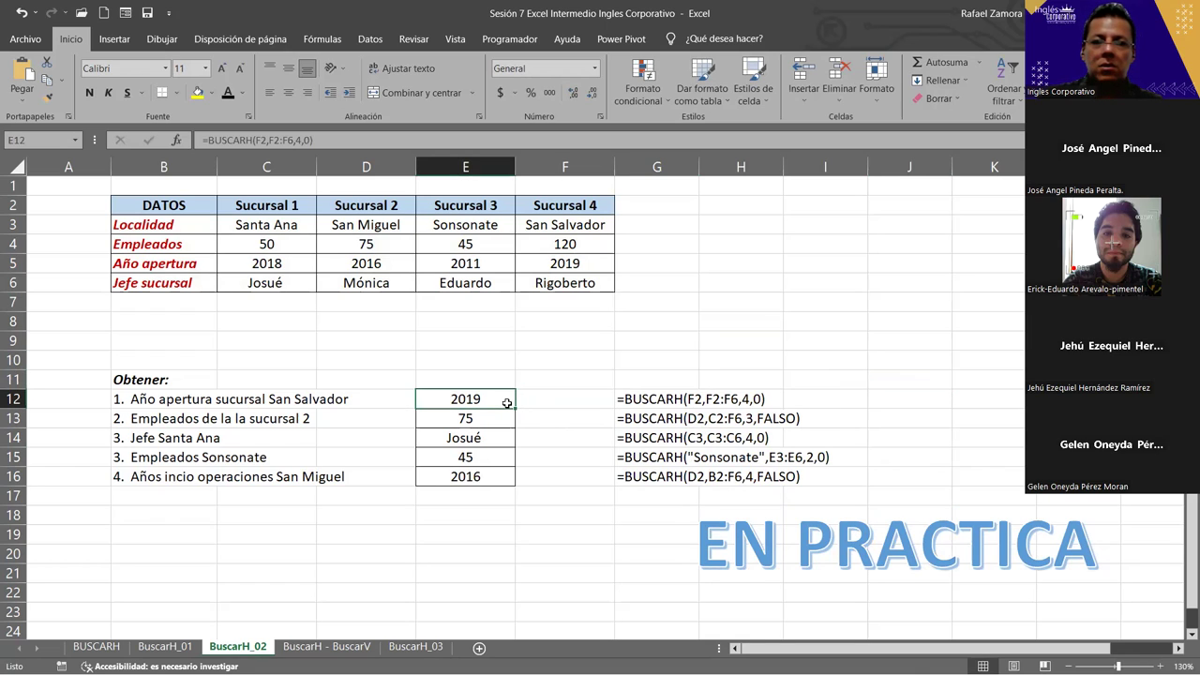
- Reopen E12's =BUSCARH(F2,F2:F6,4,0) and inspect its lookup value, F2:F6 range and match argument
{"action": "double_click", "coordinate": [506, 399]}
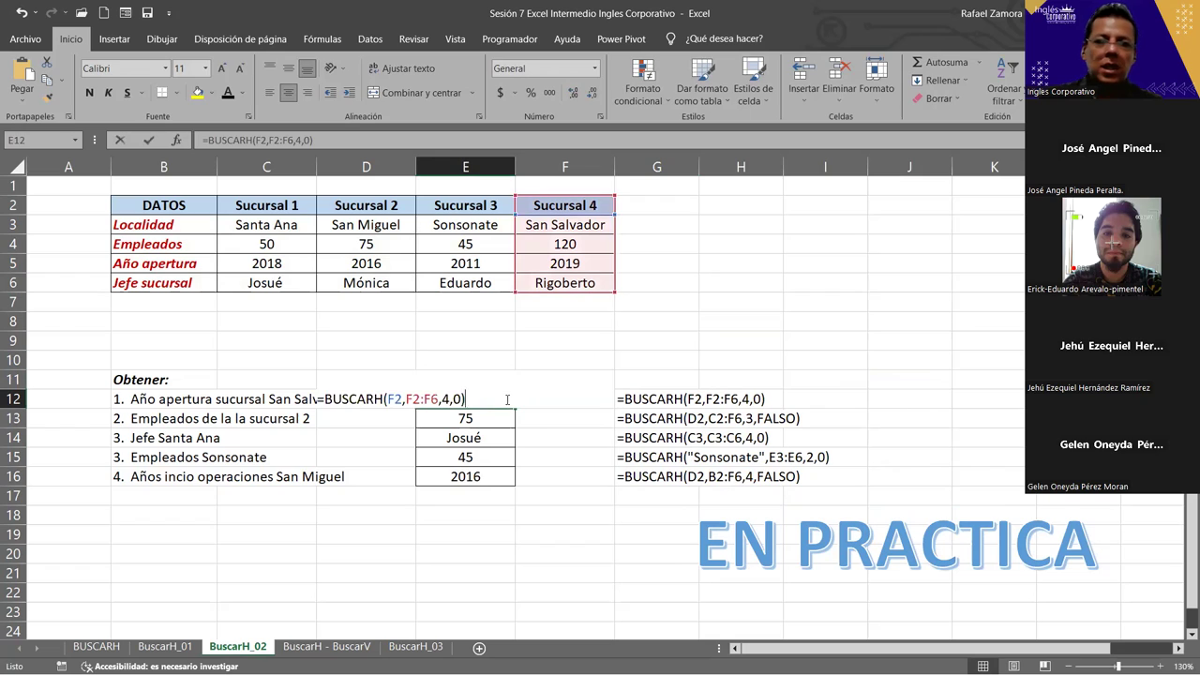
{"action": "left_click", "coordinate": [395, 403]}
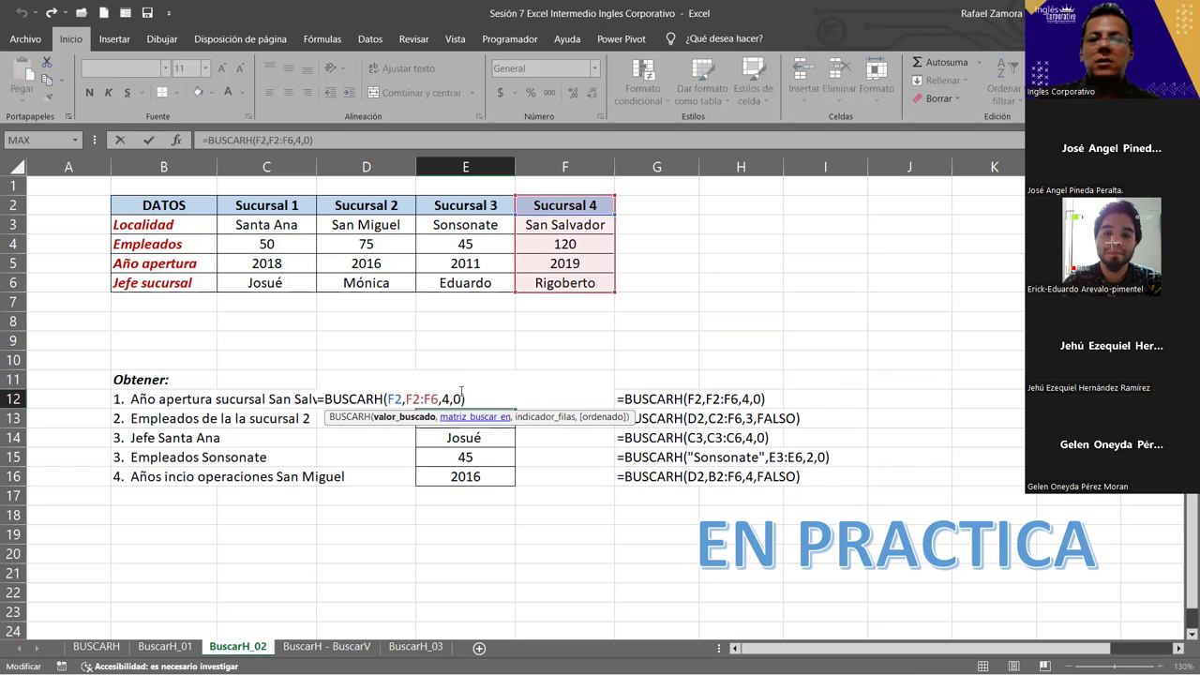
{"action": "left_click", "coordinate": [461, 398]}
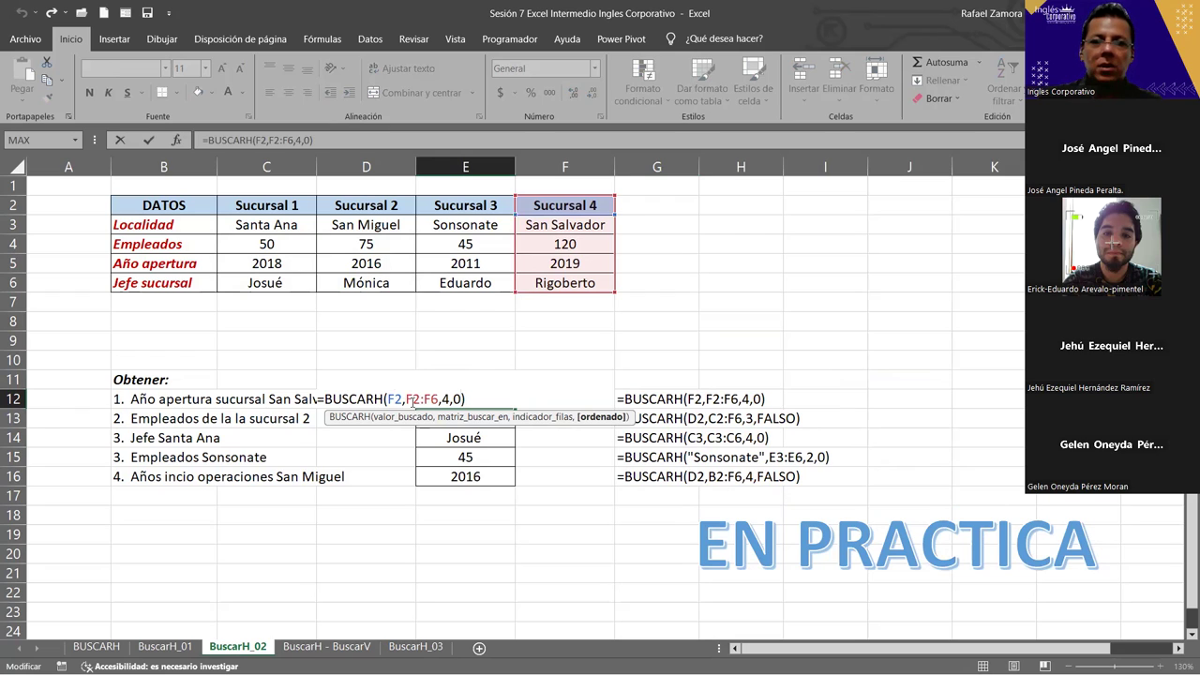
{"action": "left_click", "coordinate": [395, 399]}
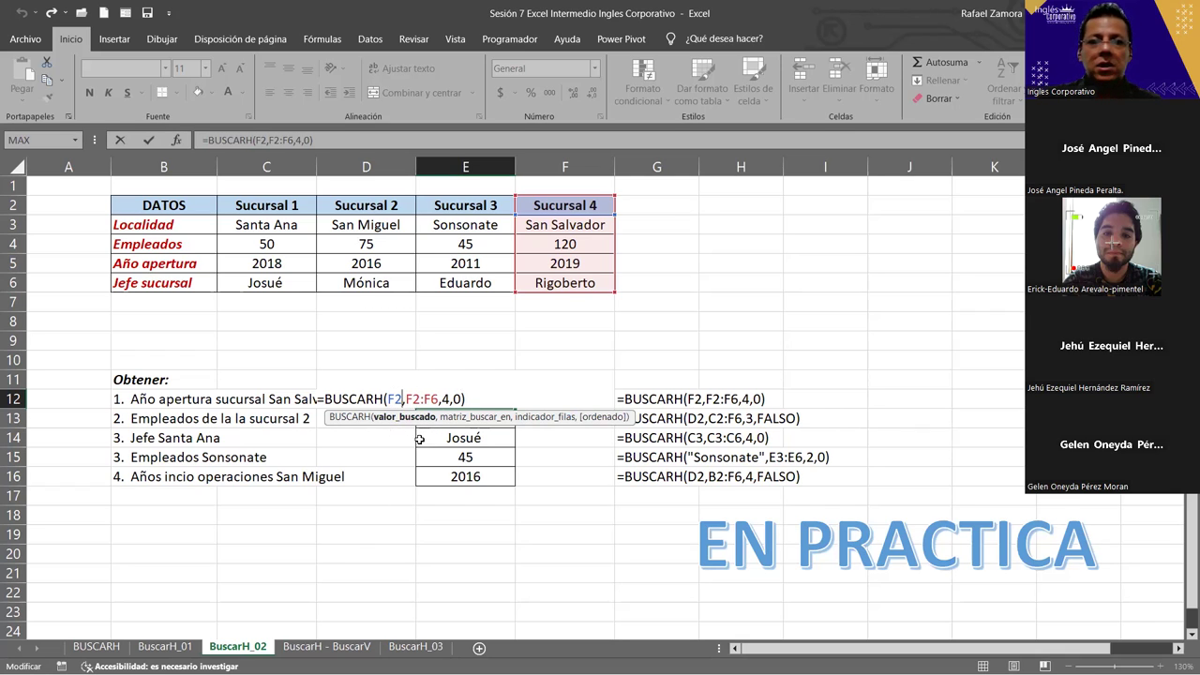
{"action": "left_click", "coordinate": [408, 398]}
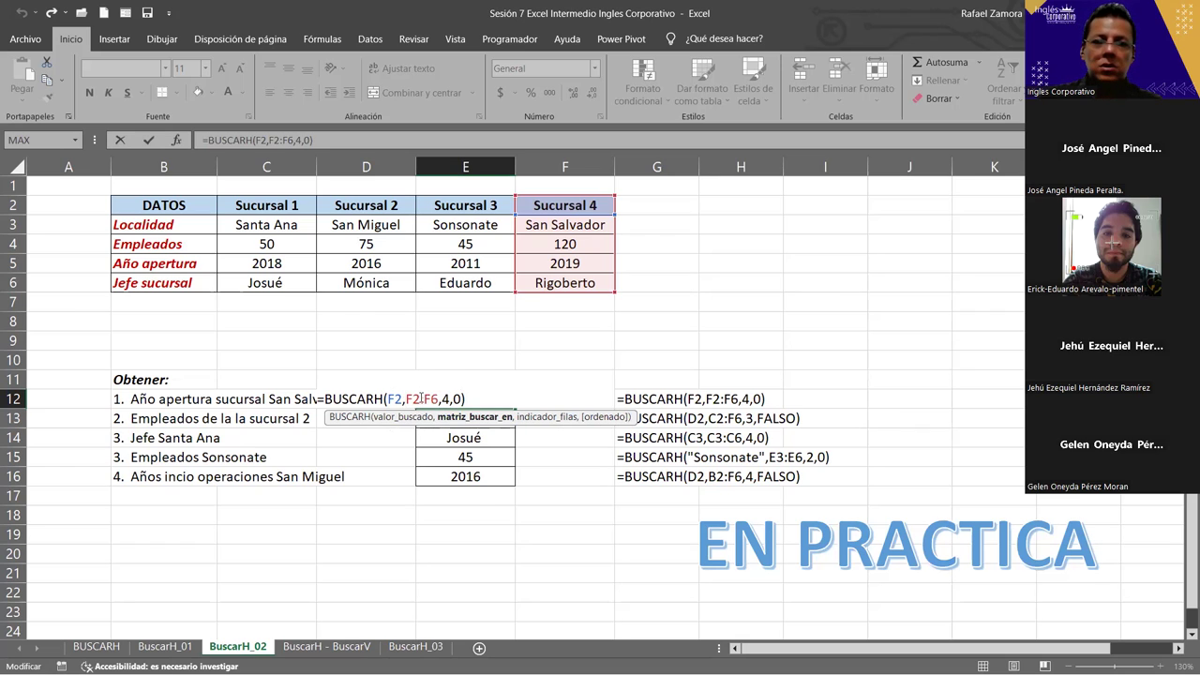
{"action": "left_click_drag", "start_coordinate": [415, 399], "coordinate": [432, 398]}
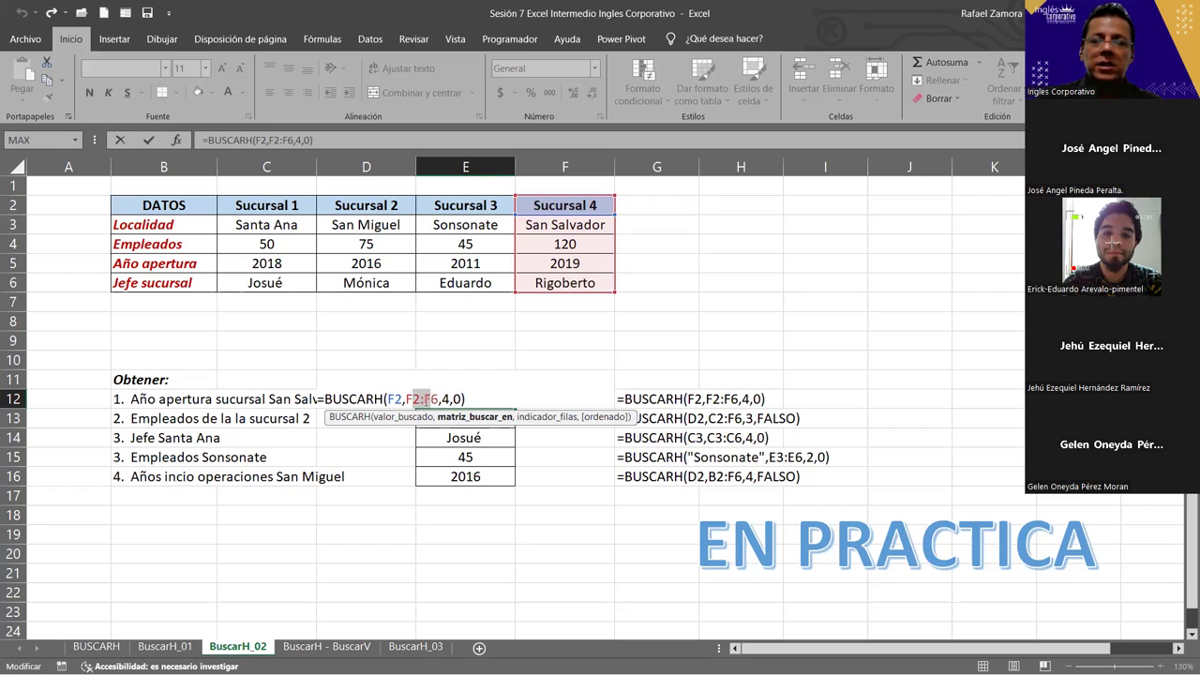
{"action": "left_click", "coordinate": [430, 399]}
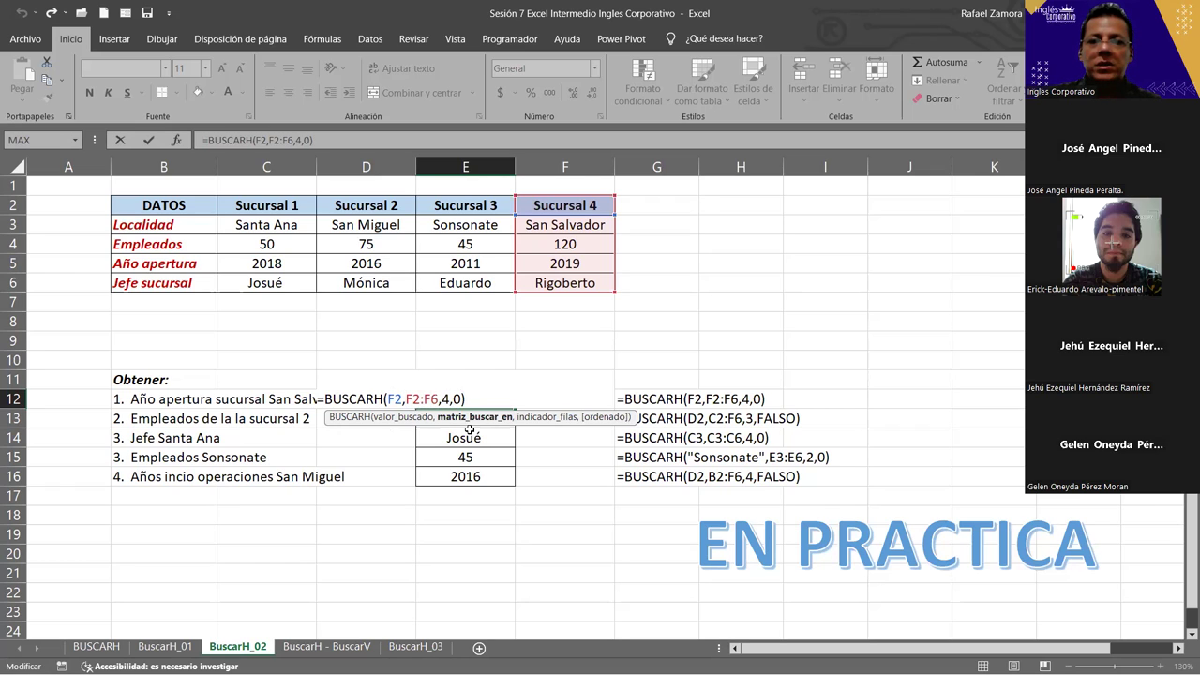
{"action": "left_click_drag", "start_coordinate": [407, 398], "coordinate": [438, 399]}
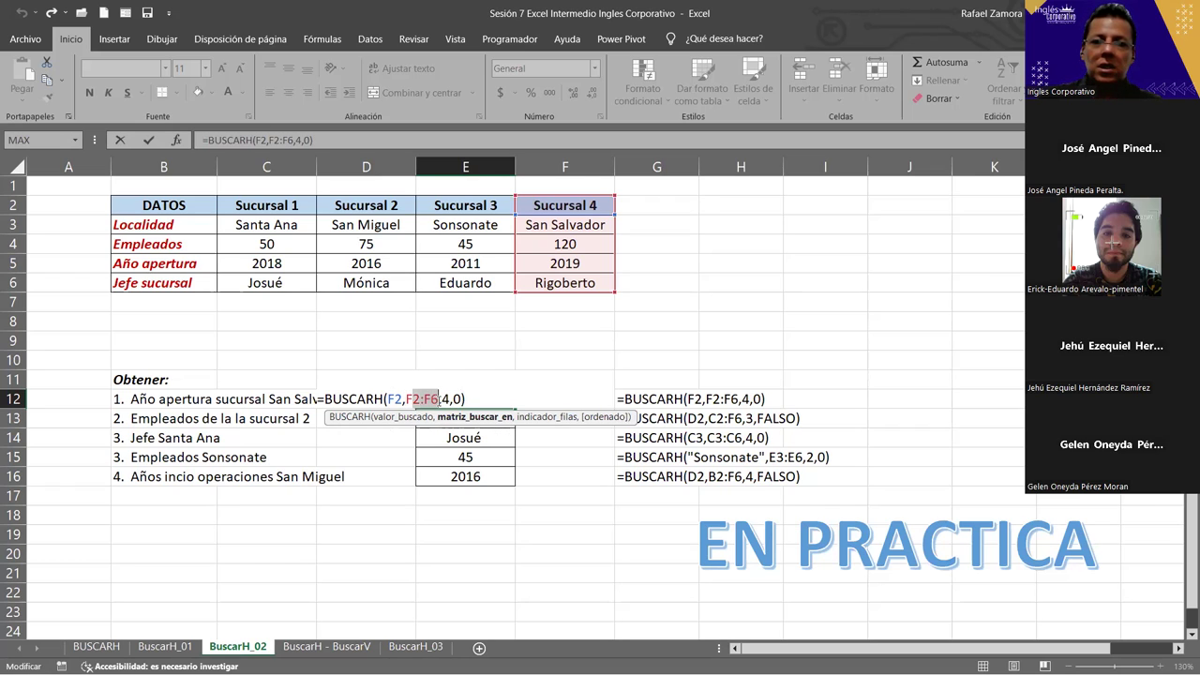
{"action": "left_click", "coordinate": [443, 398]}
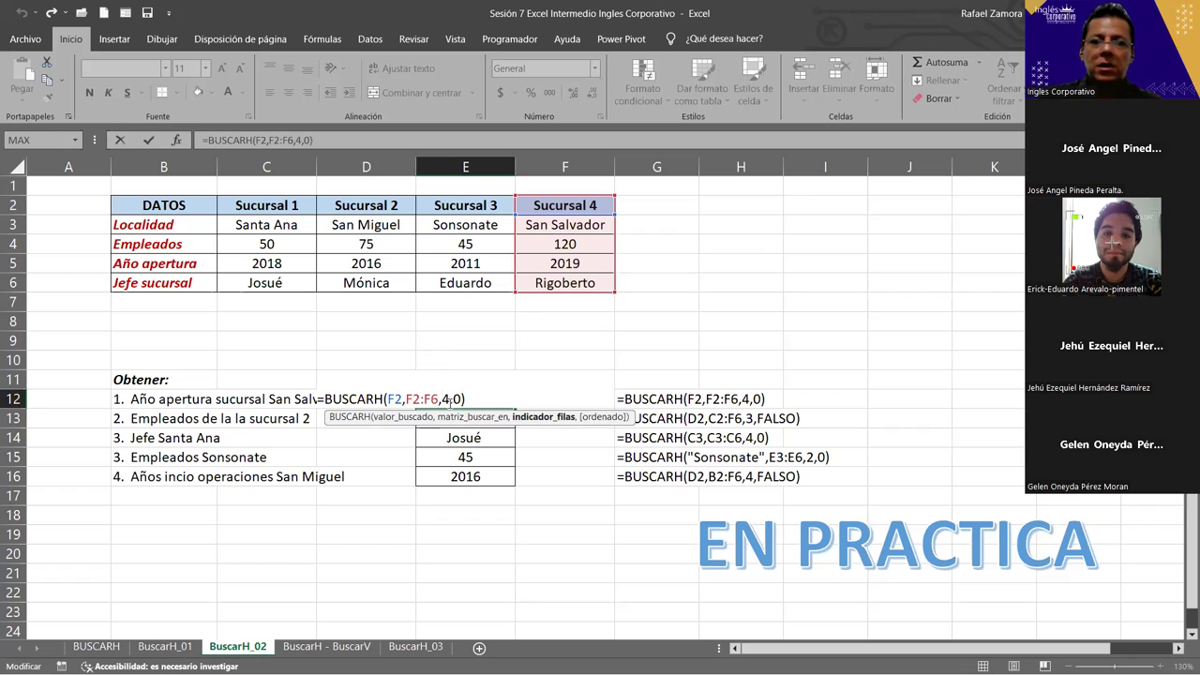
{"action": "left_click", "coordinate": [458, 400]}
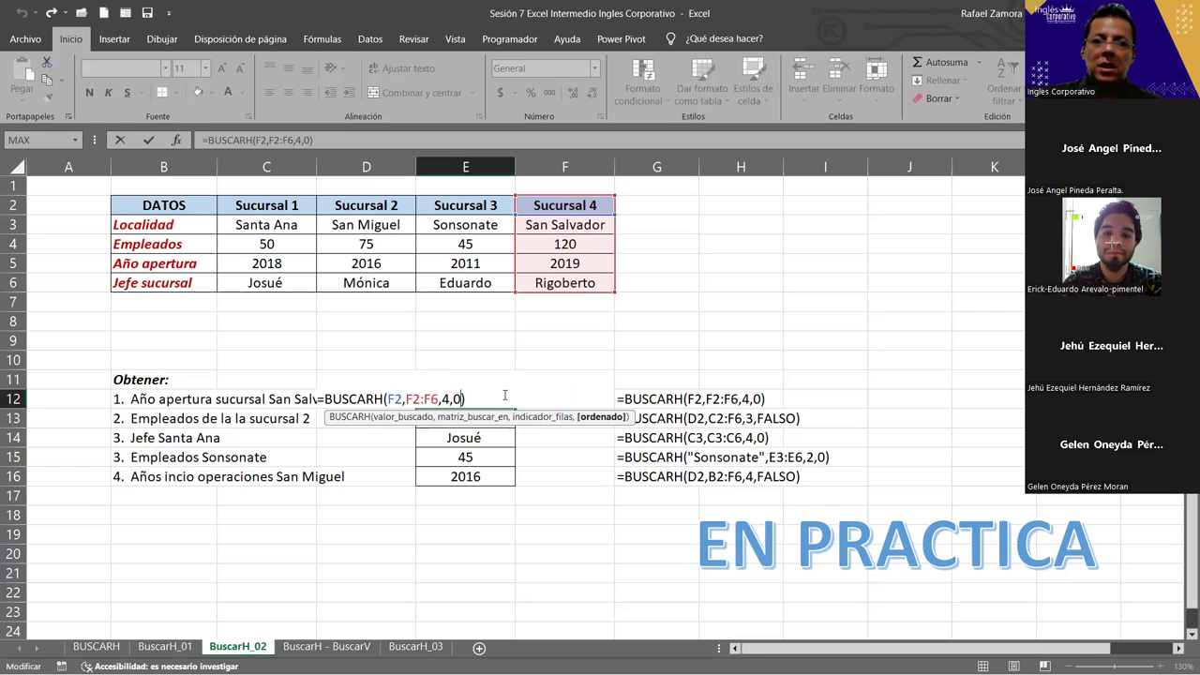
{"action": "type", "text": ","}
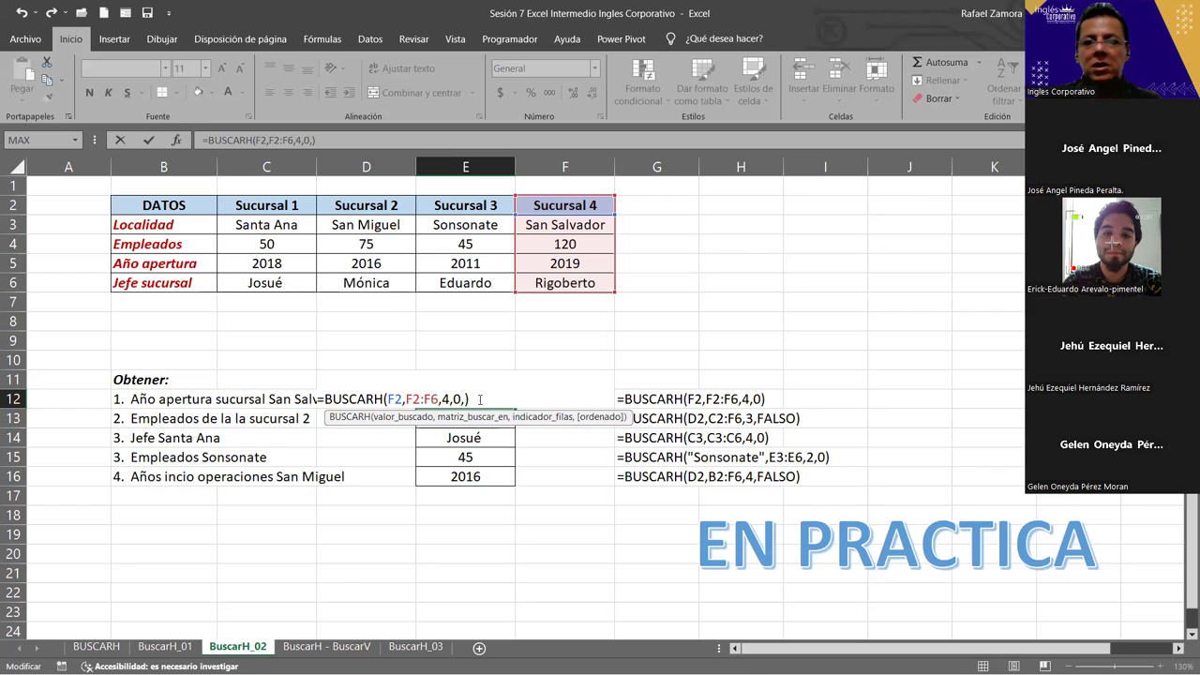
- Trial-delete parts of E12's formula, then cancel so =BUSCARH(F2,F2:F6,4,0) stays unchanged
{"action": "left_click_drag", "start_coordinate": [479, 400], "coordinate": [404, 398]}
{"action": "type", "text": ")"}
{"action": "key", "text": "Delete"}
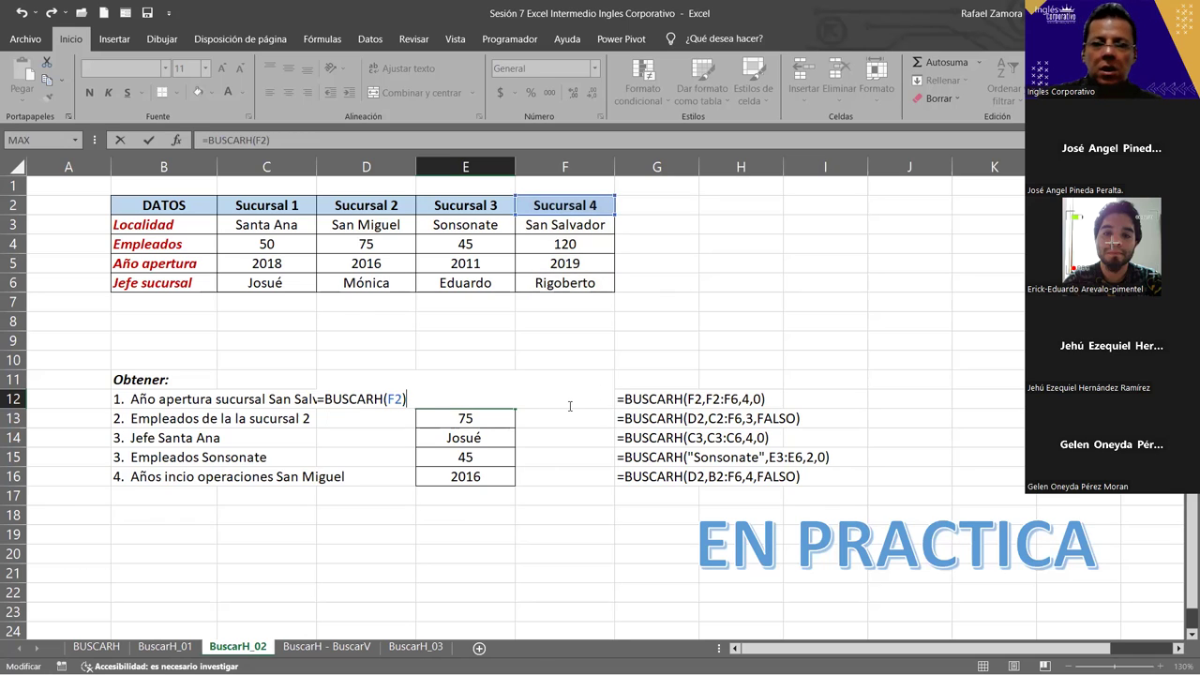
{"action": "key", "text": "BackSpace"}
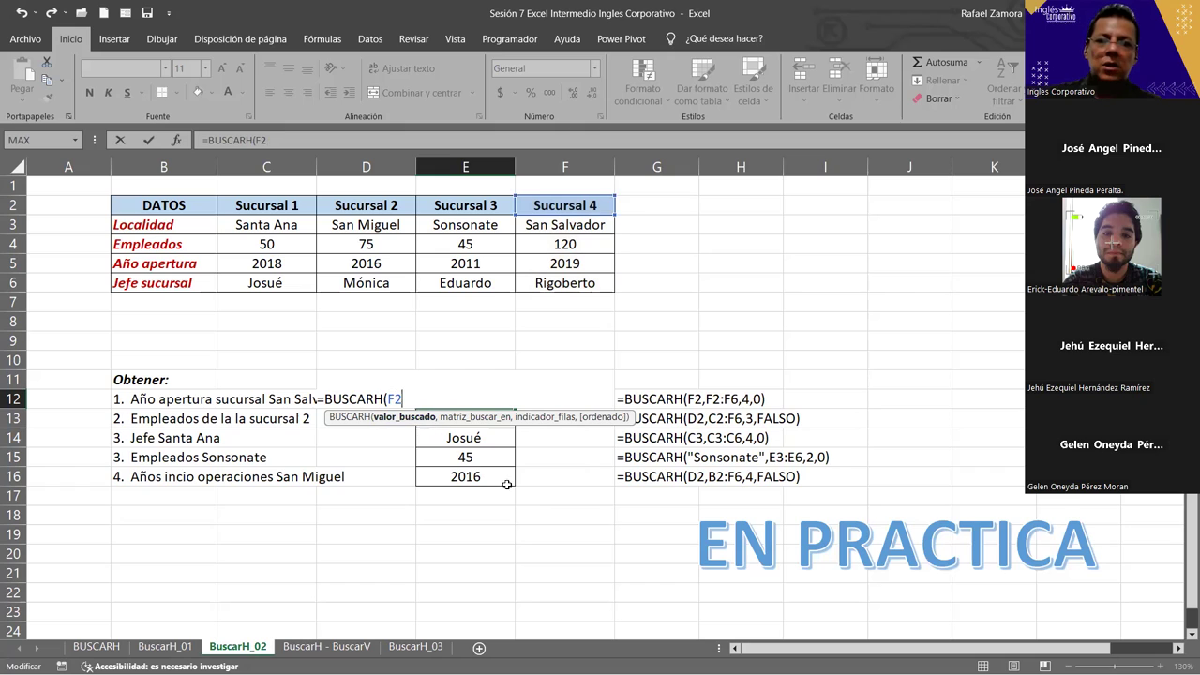
{"action": "key", "text": "Escape"}
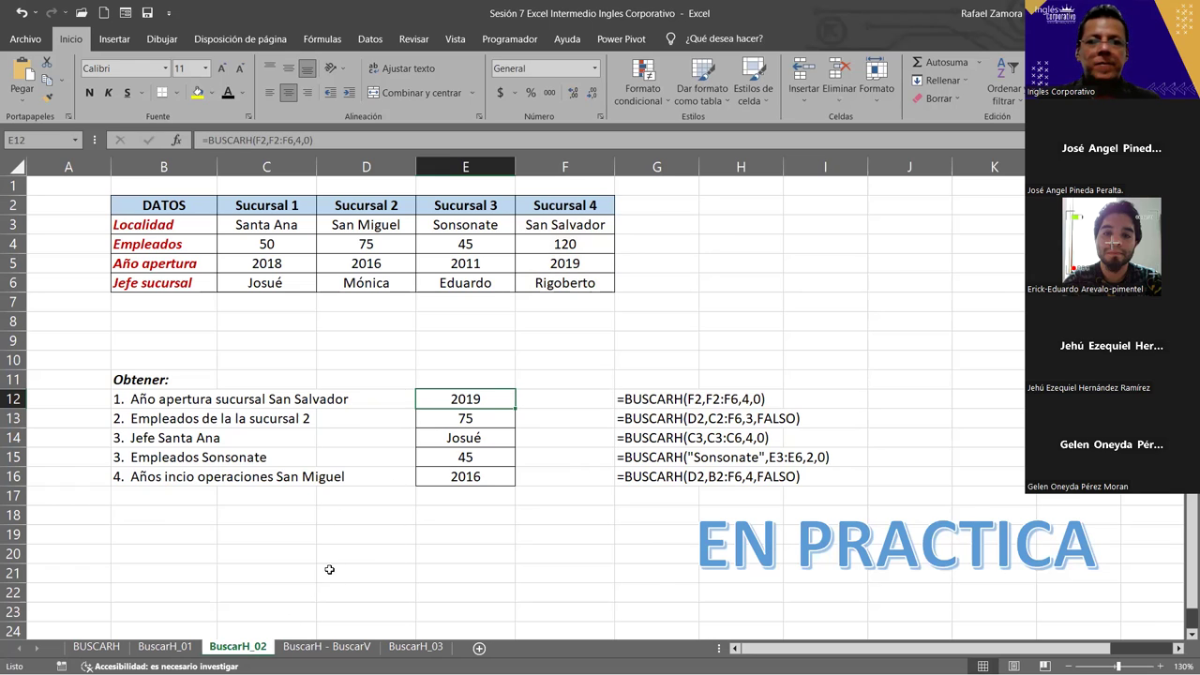
{"action": "left_click_drag", "start_coordinate": [155, 205], "coordinate": [566, 283]}
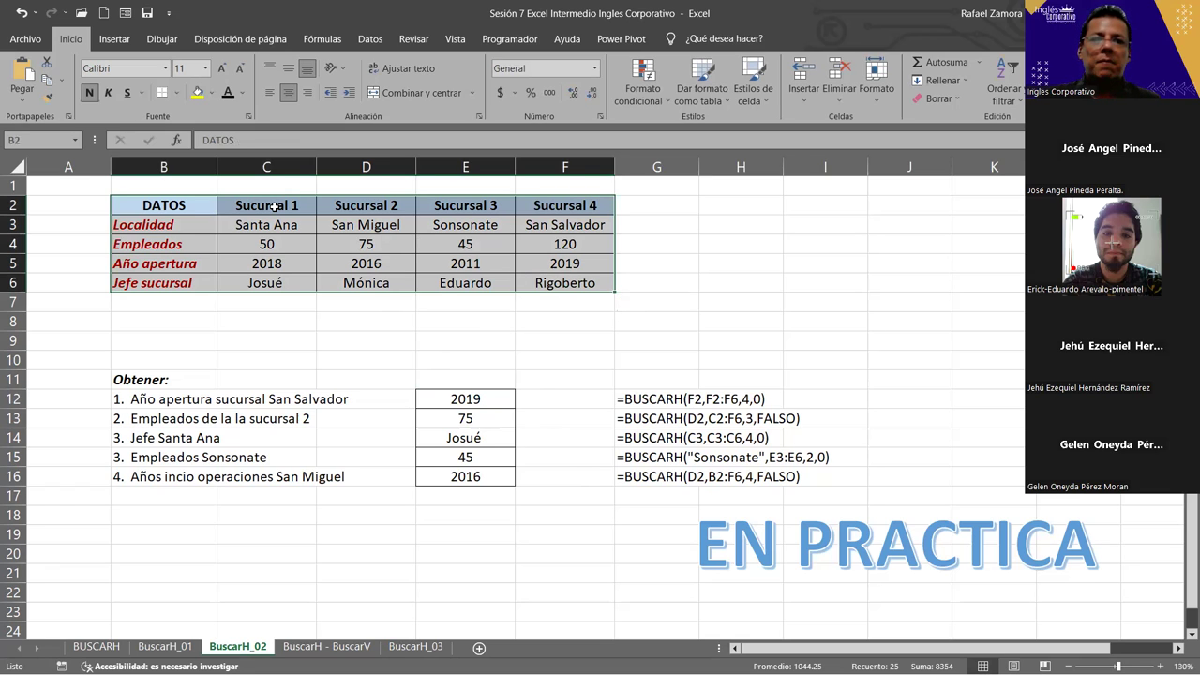
- Highlight branch columns C2:F6, then switch to the BuscarH - BuscarV sheet
{"action": "left_click_drag", "start_coordinate": [275, 205], "coordinate": [555, 283]}
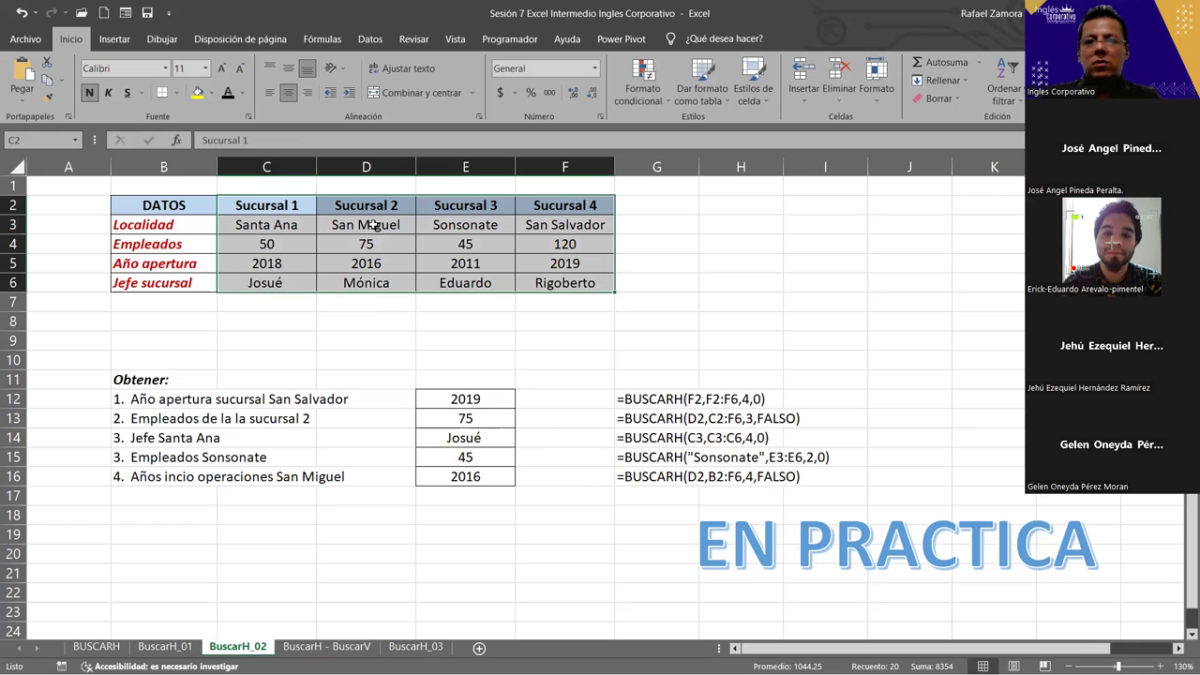
{"action": "left_click", "coordinate": [593, 341]}
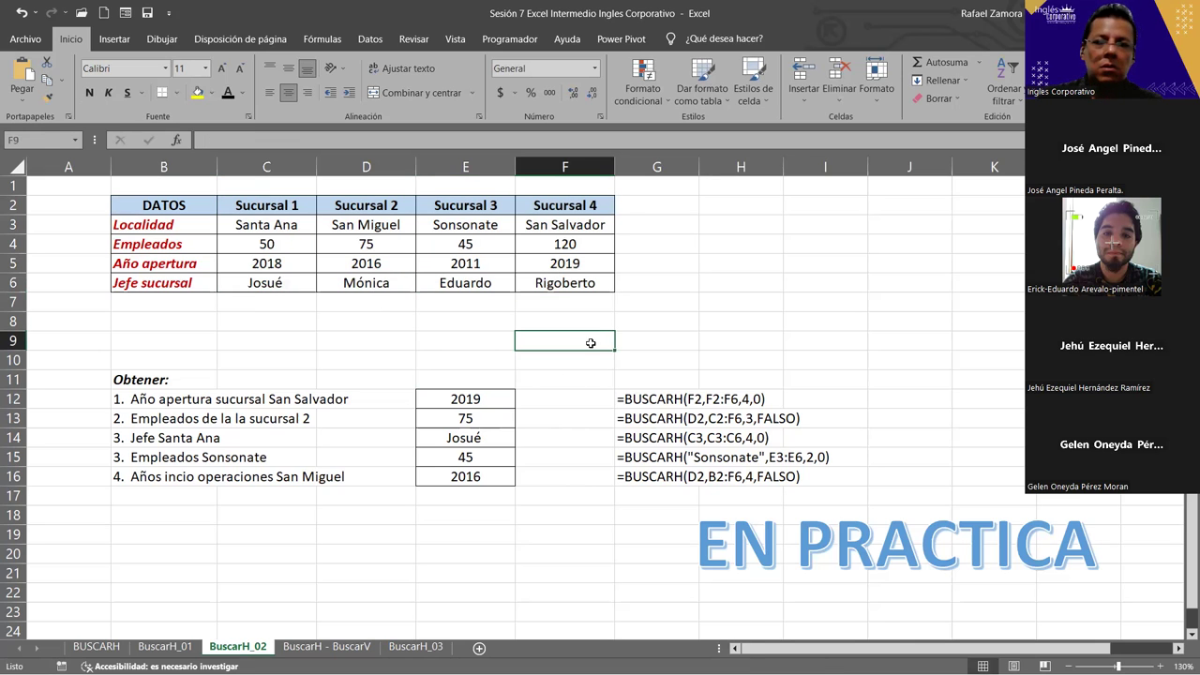
{"action": "left_click", "coordinate": [327, 652]}
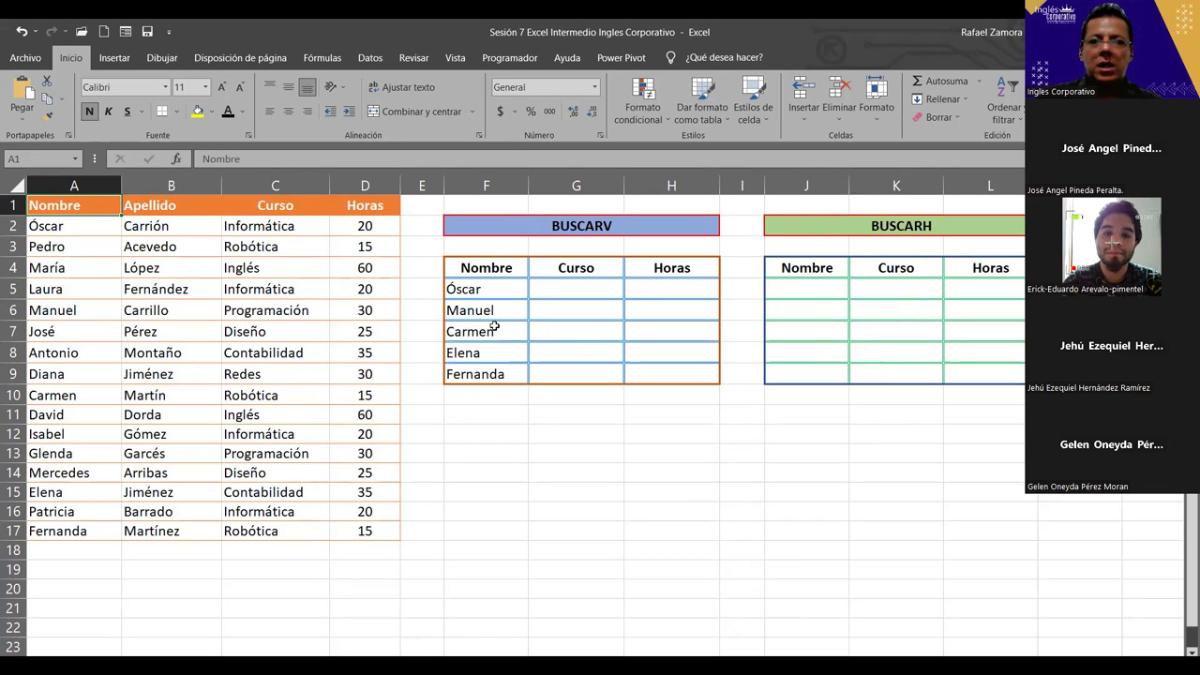
- Copy the five names in F5:F9, Óscar through Fernanda, into J5:J9 of the BUSCARH table
{"action": "left_click_drag", "start_coordinate": [511, 289], "coordinate": [497, 372]}
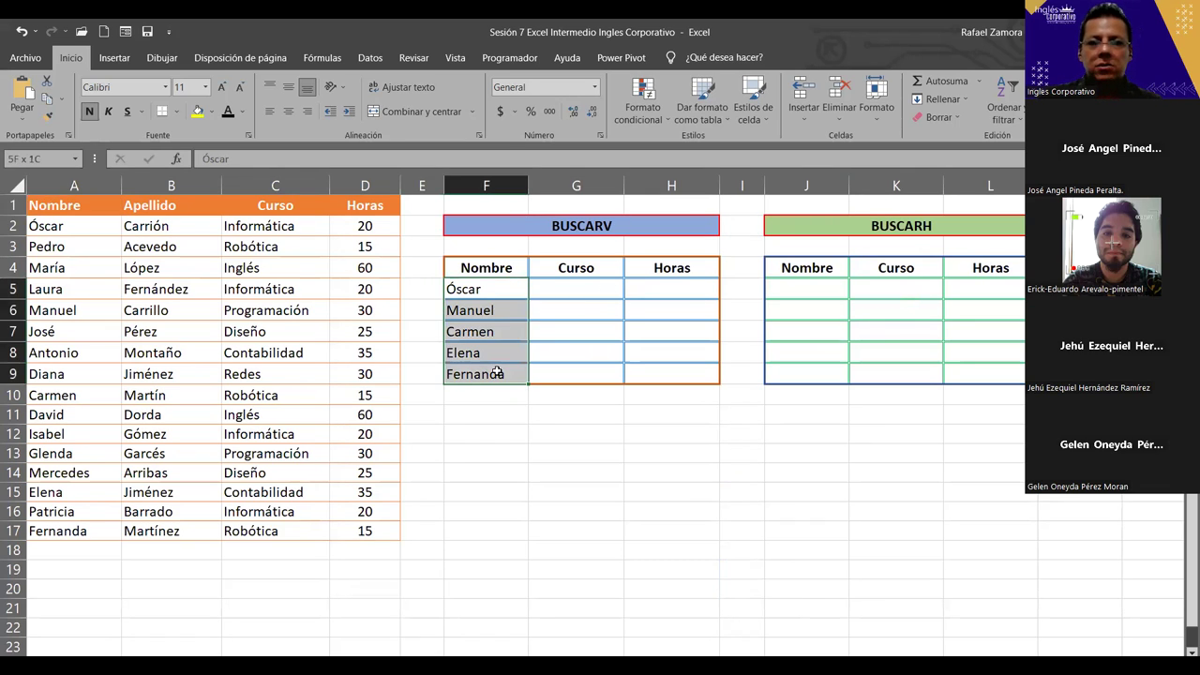
{"action": "key", "text": "ctrl+c"}
{"action": "left_click", "coordinate": [816, 292]}
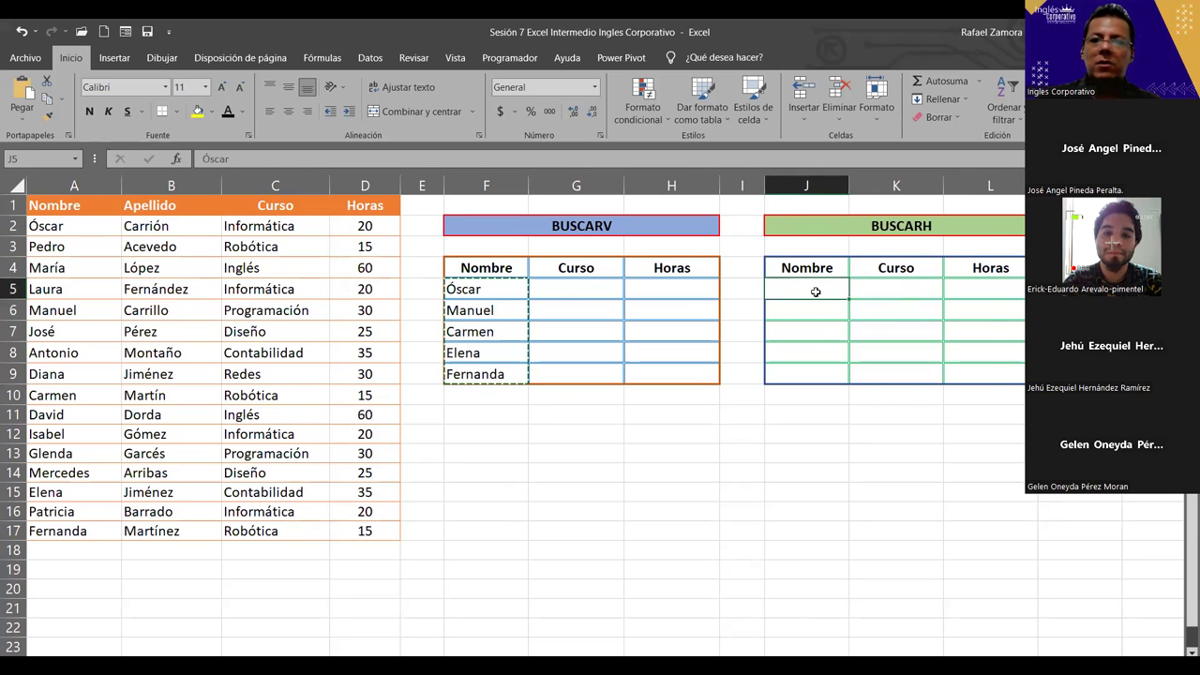
{"action": "right_click", "coordinate": [816, 292]}
{"action": "left_click", "coordinate": [876, 340]}
{"action": "left_click", "coordinate": [806, 433]}
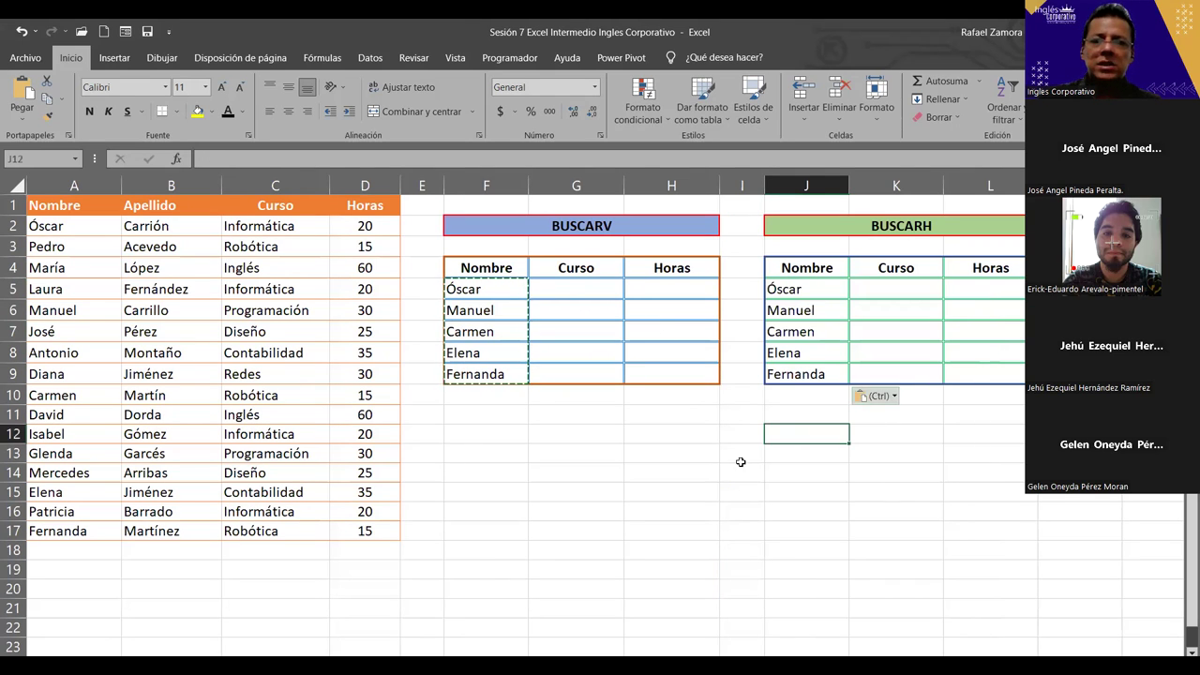
{"action": "key", "text": "Escape"}
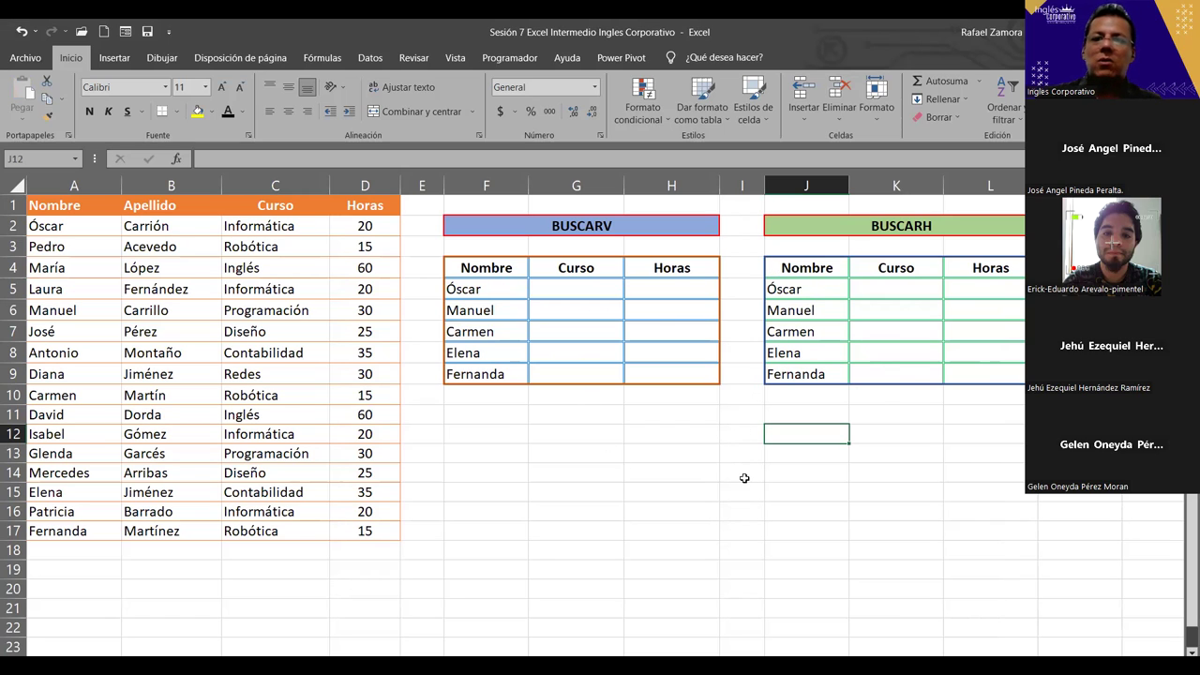
- Go over the empty Curso and Horas cells and the names in both lookup tables
{"action": "left_click_drag", "start_coordinate": [562, 279], "coordinate": [653, 369]}
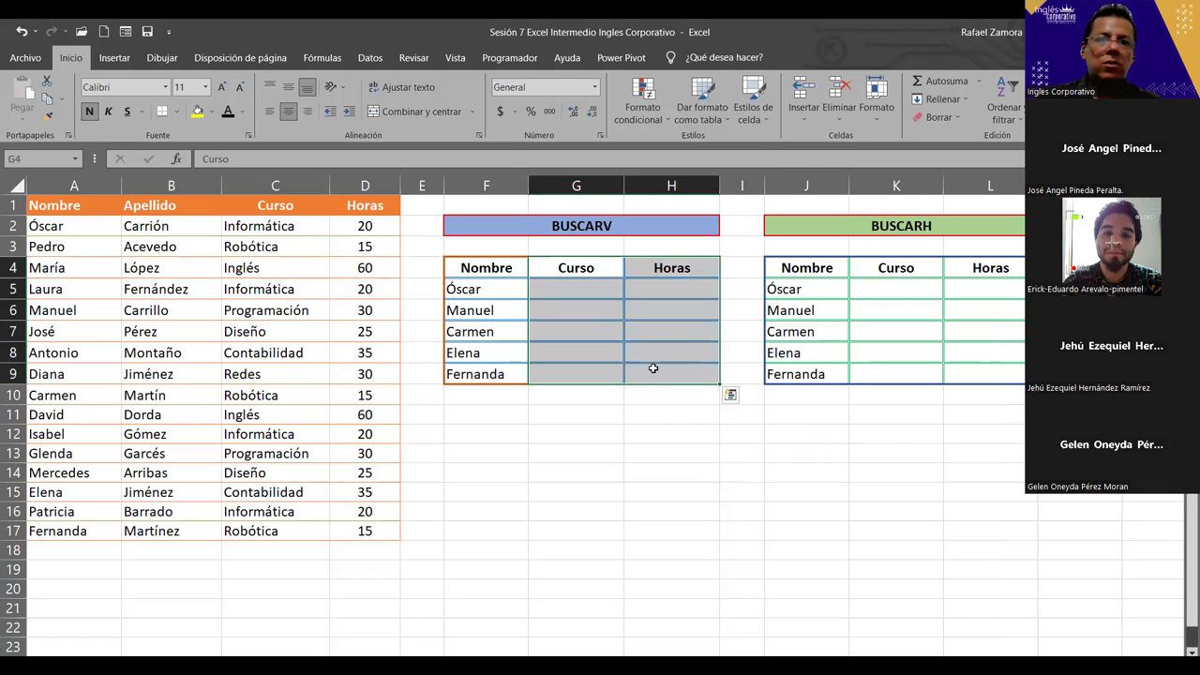
{"action": "left_click", "coordinate": [593, 289]}
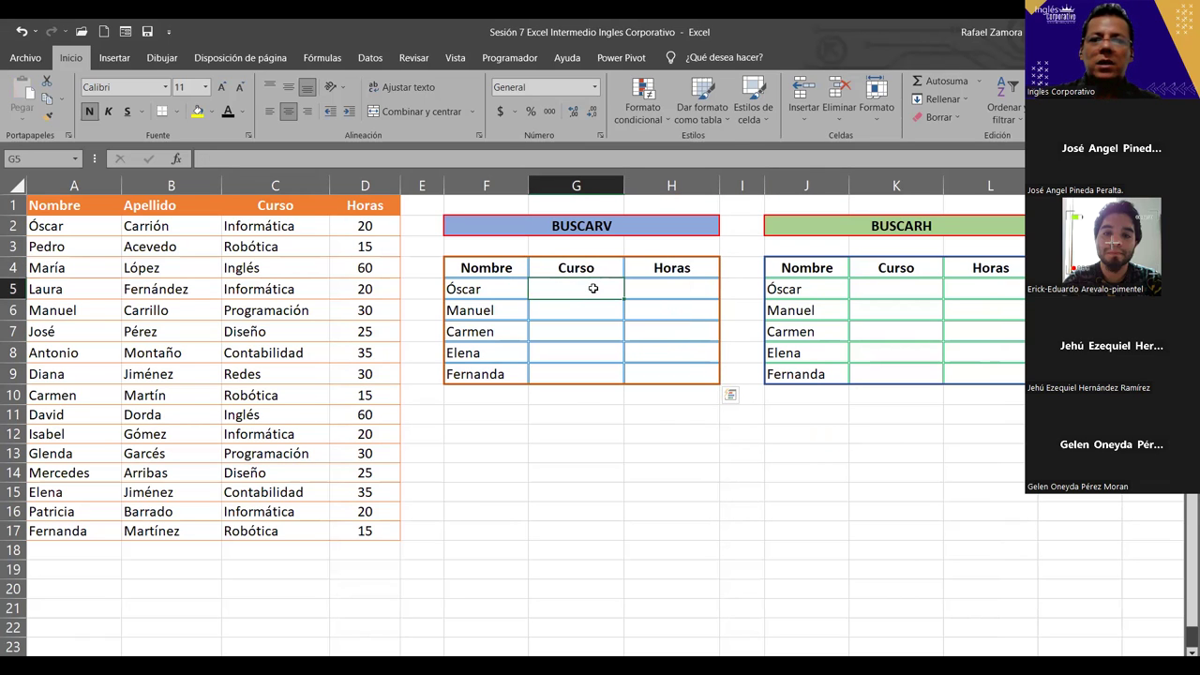
{"action": "left_click", "coordinate": [457, 294]}
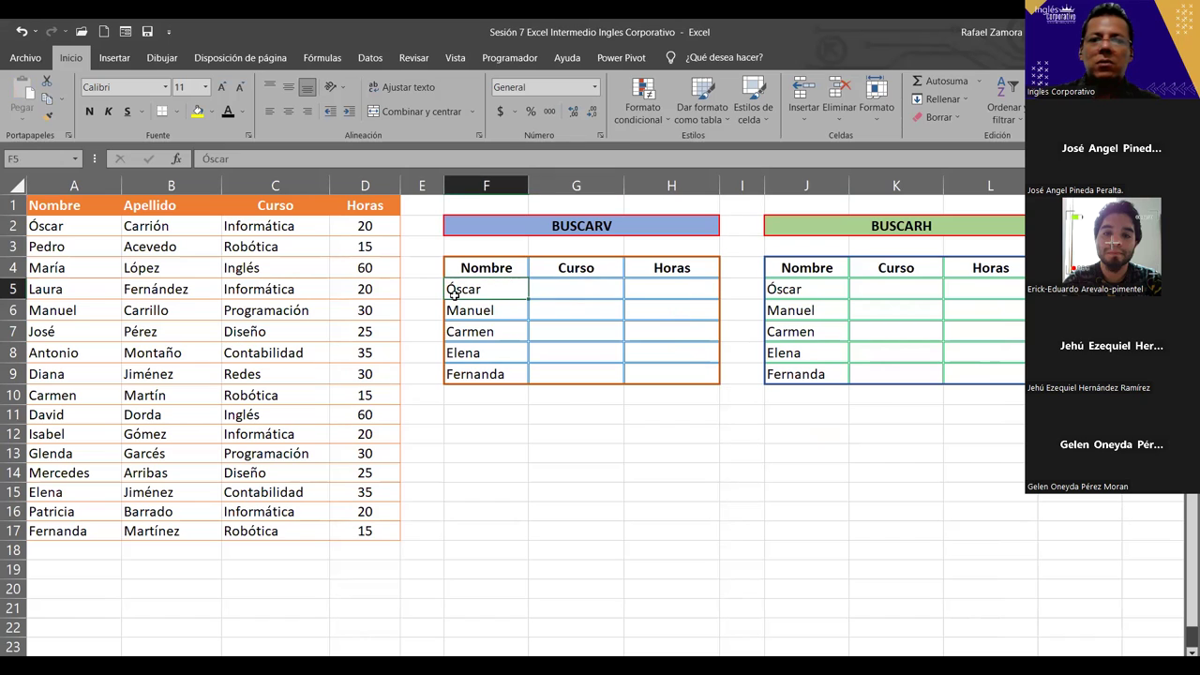
{"action": "left_click", "coordinate": [656, 294]}
{"action": "left_click", "coordinate": [603, 291]}
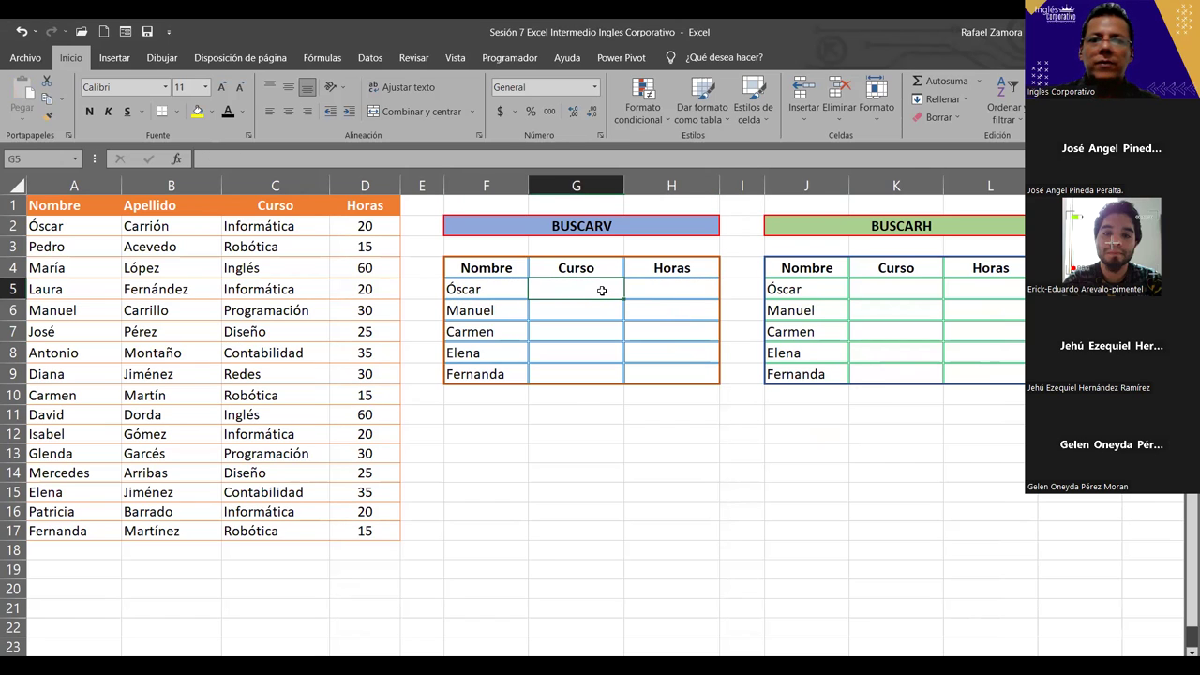
{"action": "left_click_drag", "start_coordinate": [478, 311], "coordinate": [480, 373]}
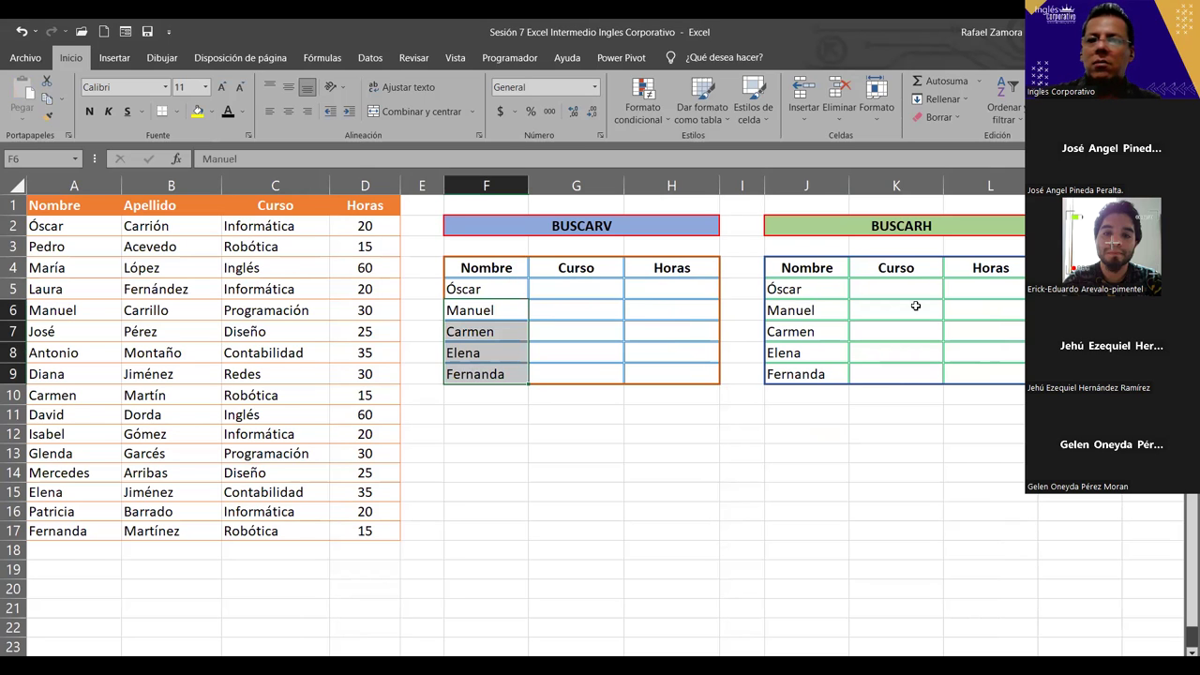
{"action": "left_click_drag", "start_coordinate": [910, 283], "coordinate": [900, 373]}
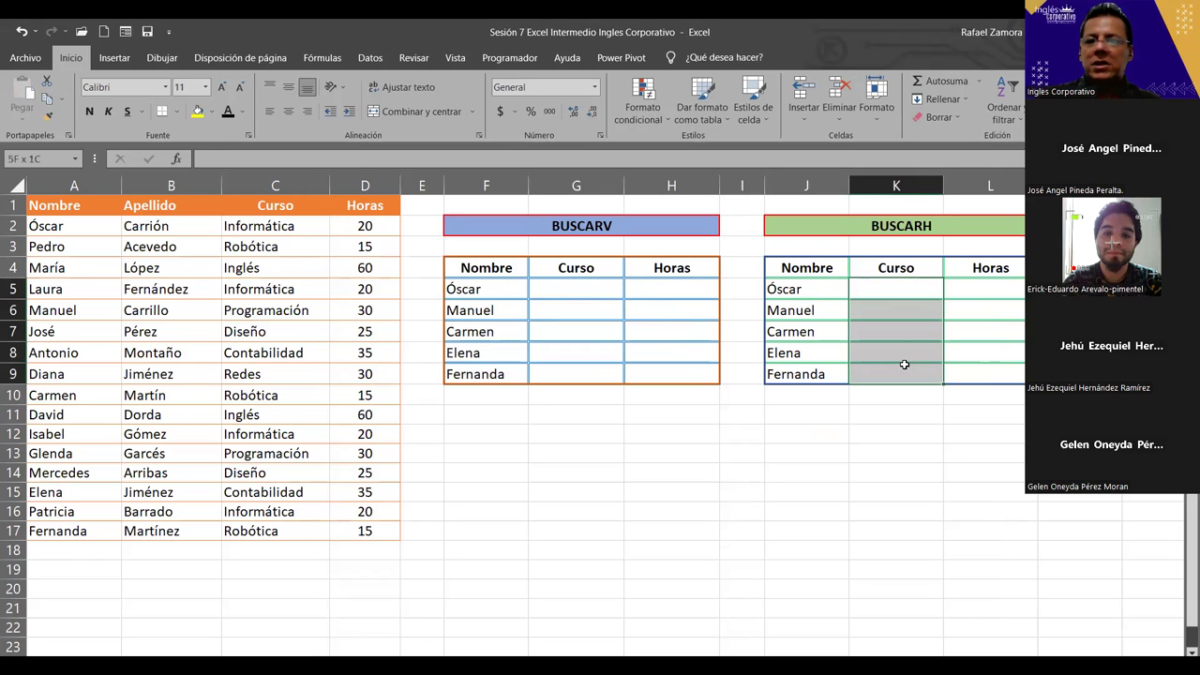
{"action": "left_click", "coordinate": [807, 291]}
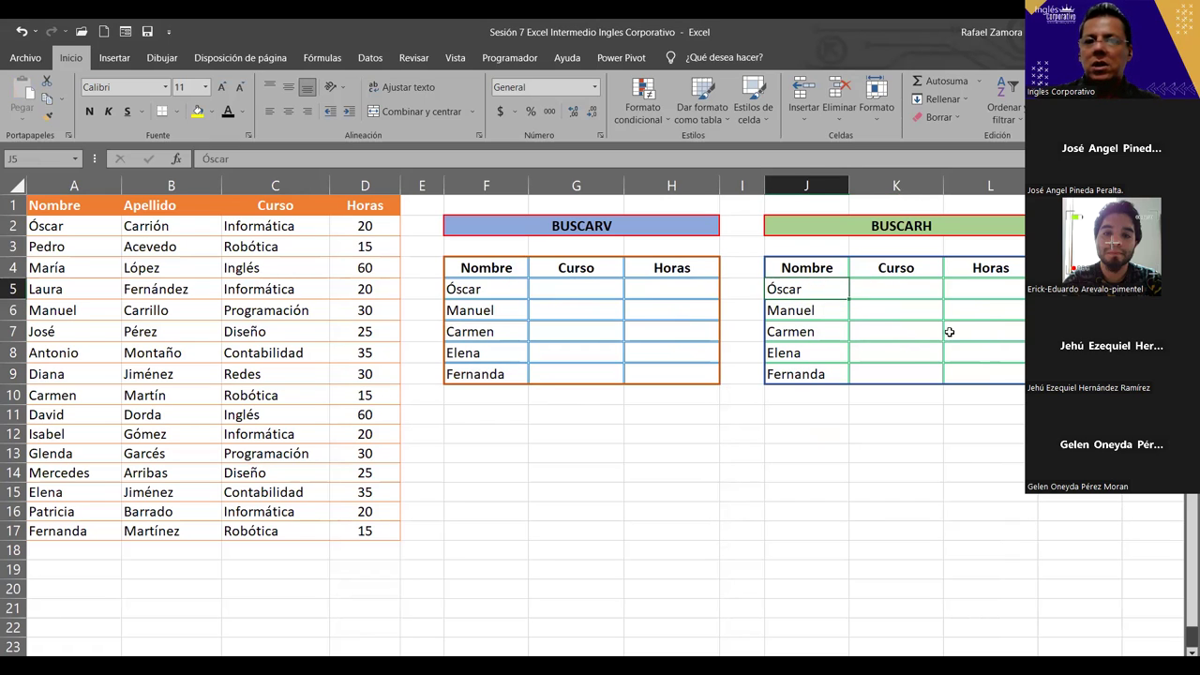
- Point out the BUSCARV and BUSCARH titles and first result cells, then return to BuscarH_02
{"action": "left_click", "coordinate": [569, 226]}
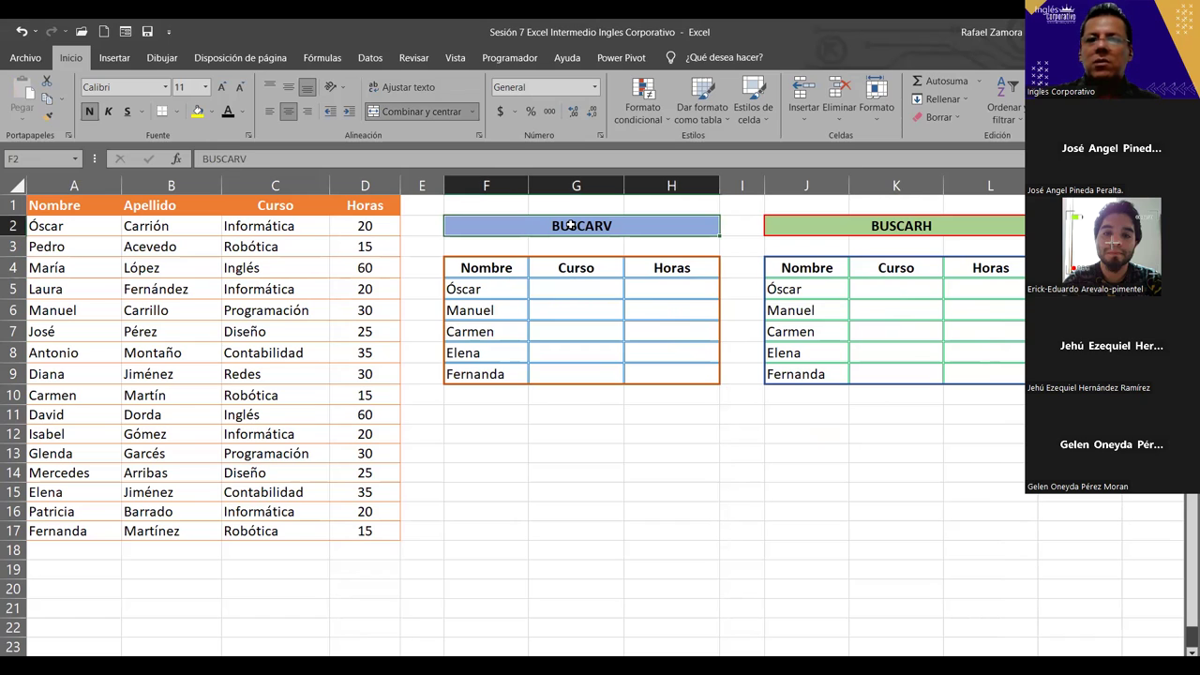
{"action": "left_click", "coordinate": [907, 225]}
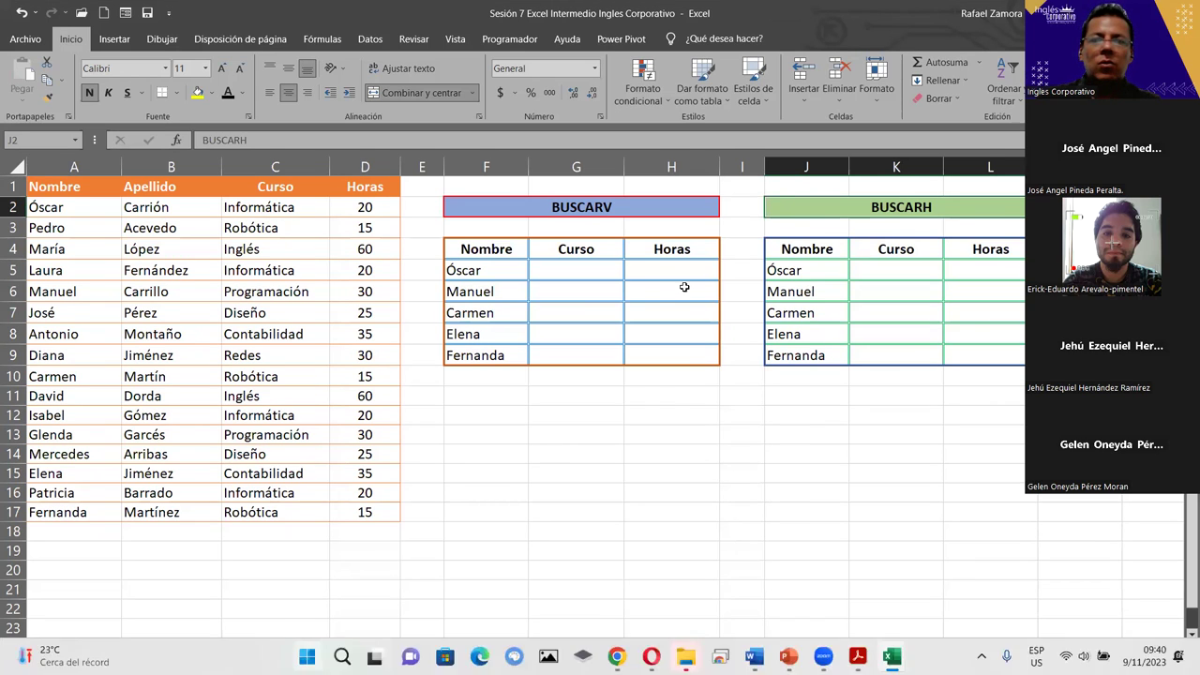
{"action": "left_click", "coordinate": [585, 275]}
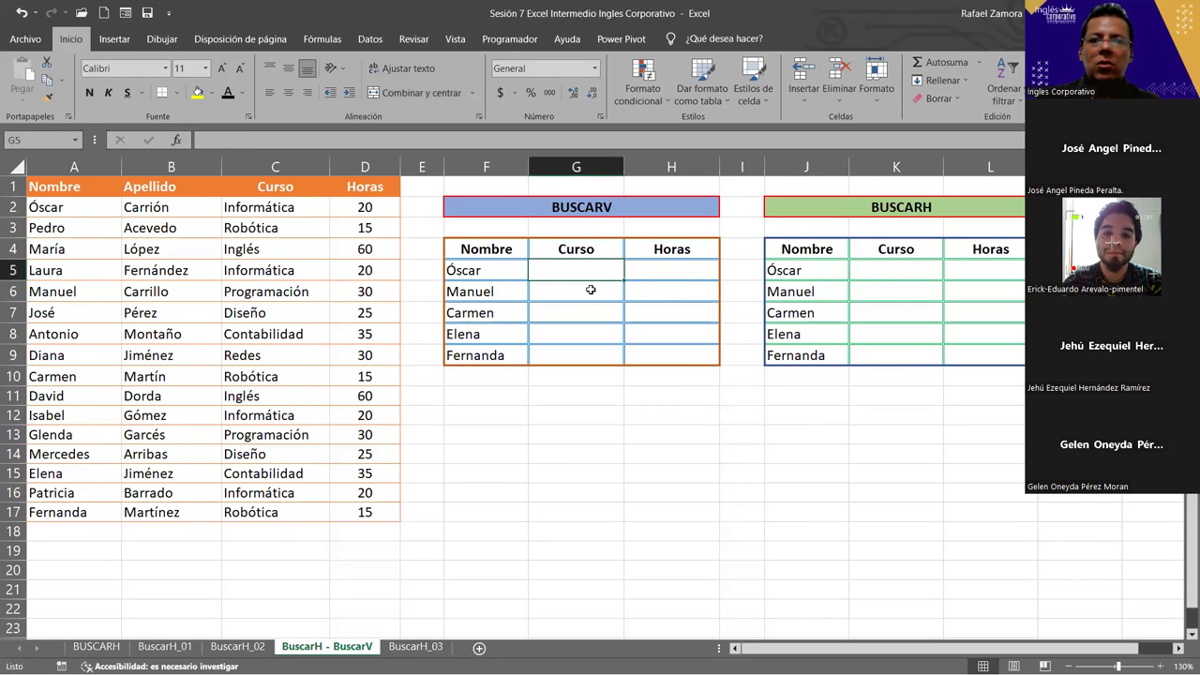
{"action": "left_click_drag", "start_coordinate": [616, 279], "coordinate": [643, 286]}
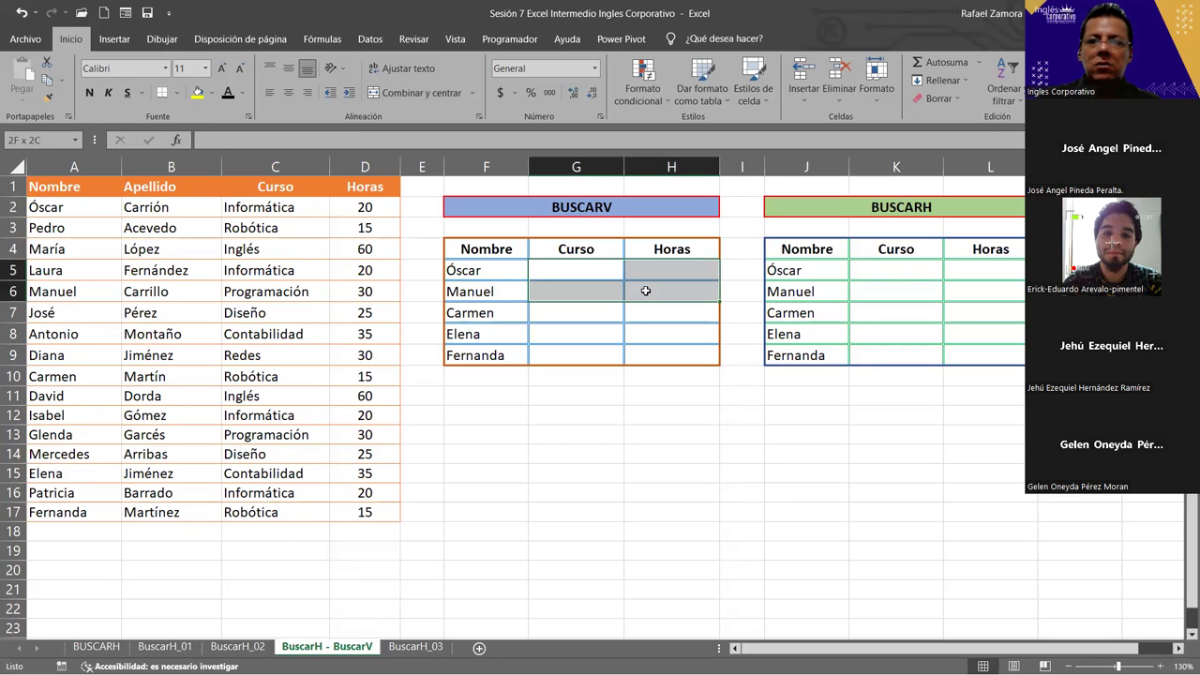
{"action": "left_click", "coordinate": [907, 272]}
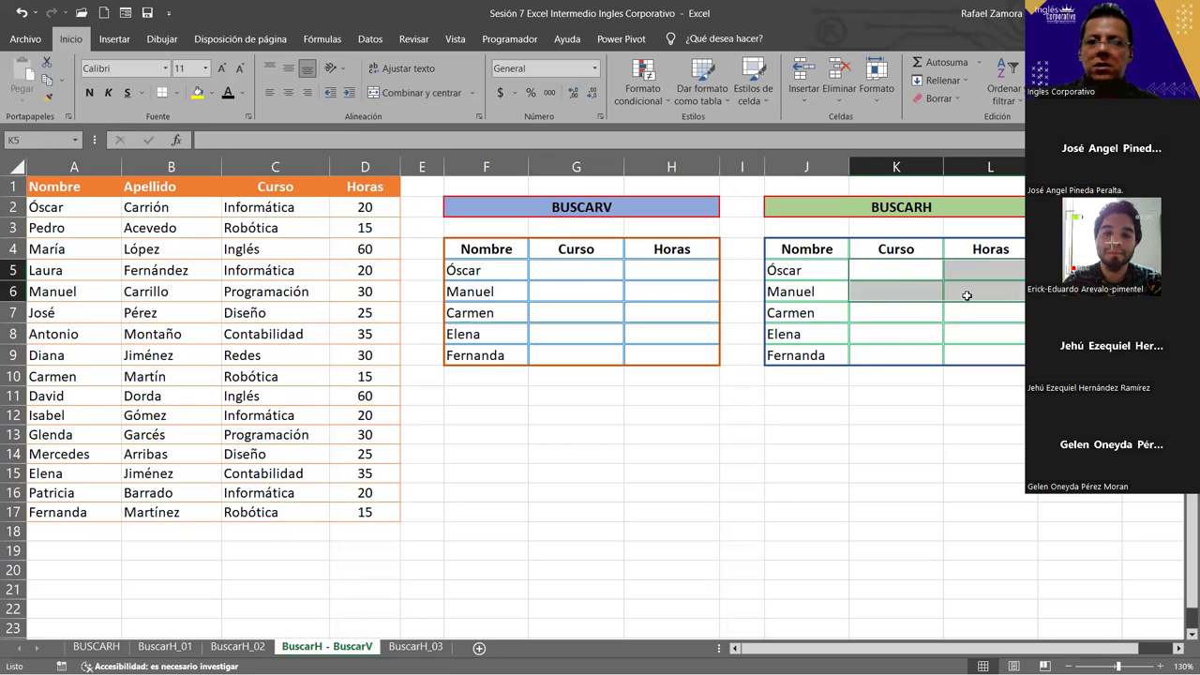
{"action": "left_click", "coordinate": [578, 427]}
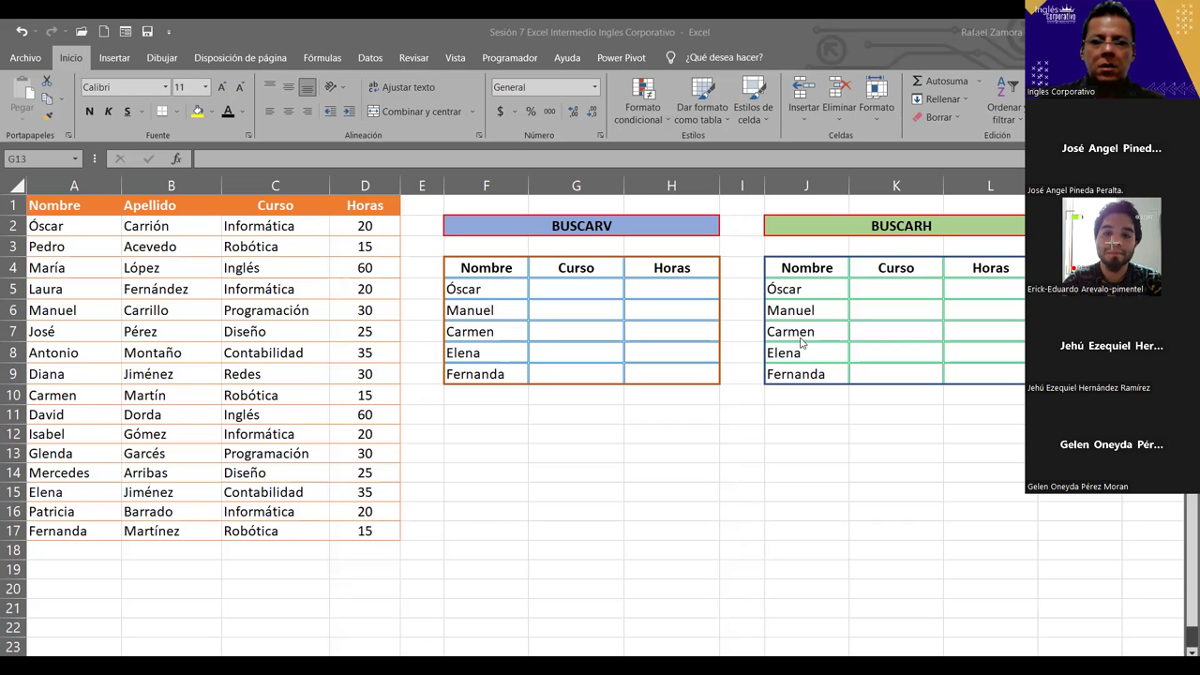
{"action": "left_click", "coordinate": [456, 548]}
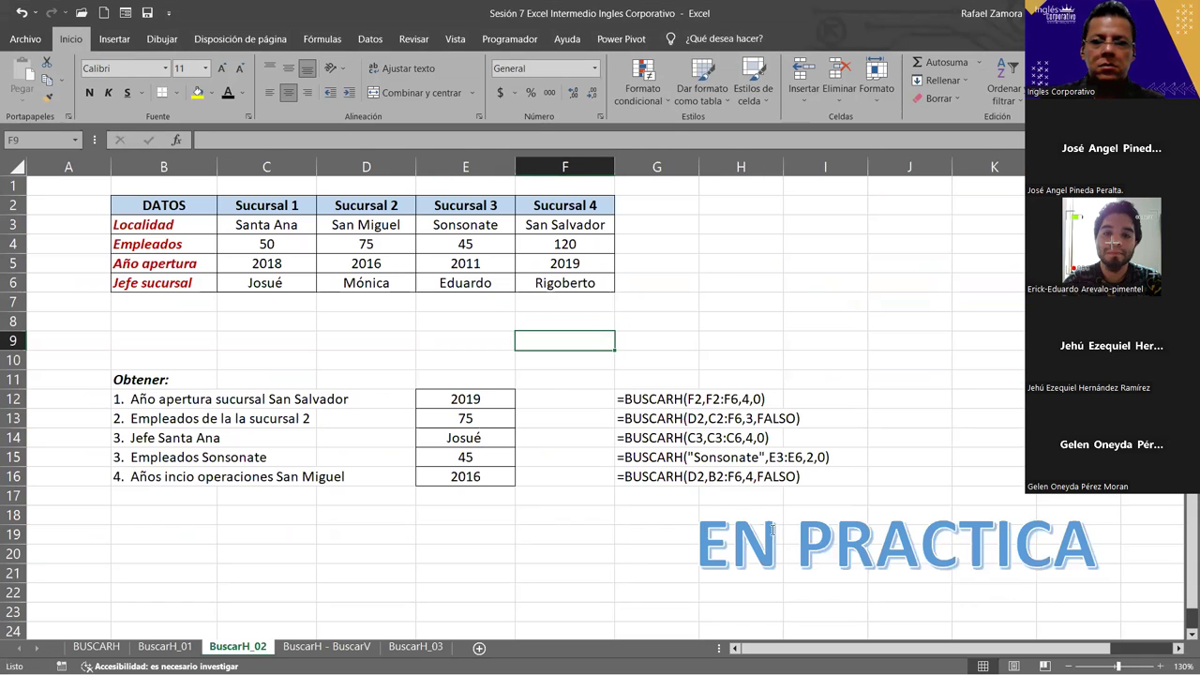
- Cut the EN PRACTICA text box and paste it below the tables on BuscarH - BuscarV
{"action": "left_click", "coordinate": [849, 499]}
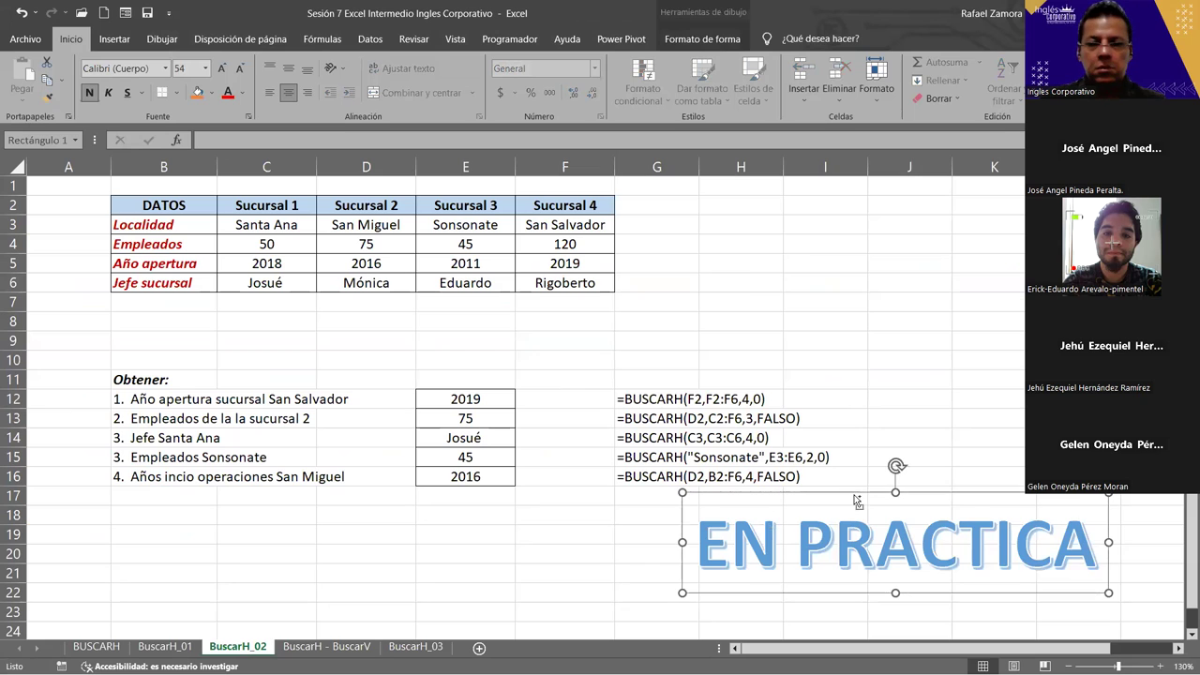
{"action": "key", "text": "Delete"}
{"action": "left_click", "coordinate": [319, 647]}
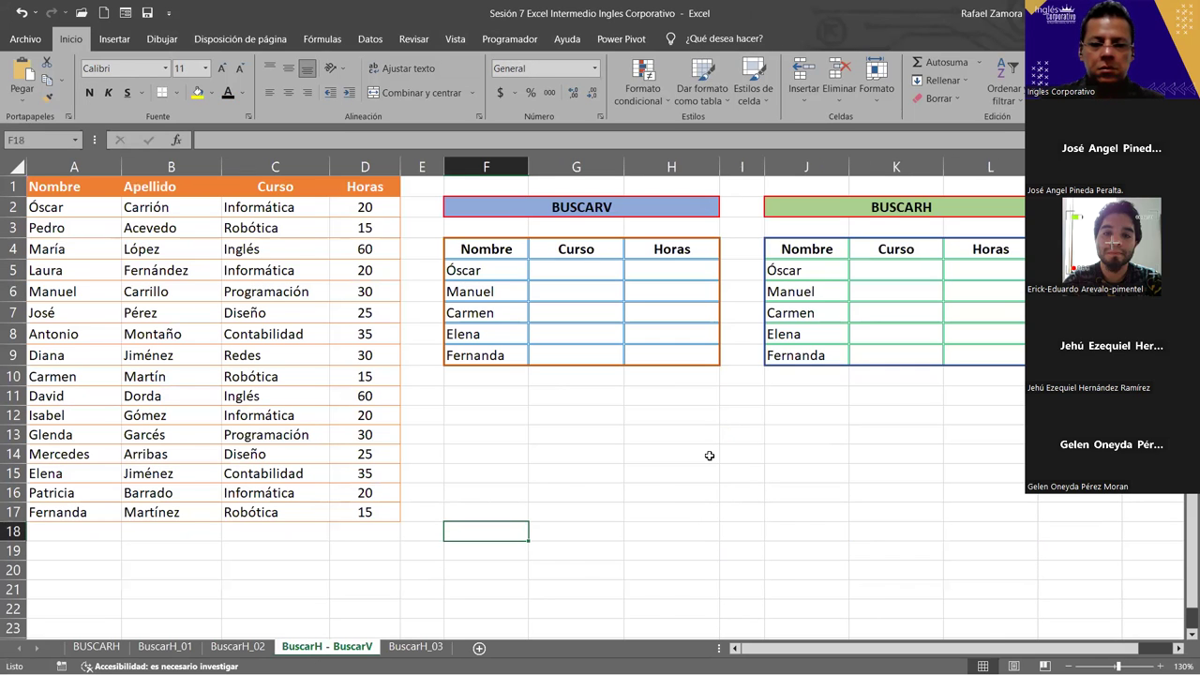
{"action": "key", "text": "ctrl+v"}
{"action": "mouse_move", "coordinate": [618, 521]}
{"action": "left_mouse_down"}
{"action": "mouse_move", "coordinate": [643, 454]}
{"action": "mouse_move", "coordinate": [609, 416]}
{"action": "left_mouse_up"}
{"action": "left_click", "coordinate": [940, 460]}
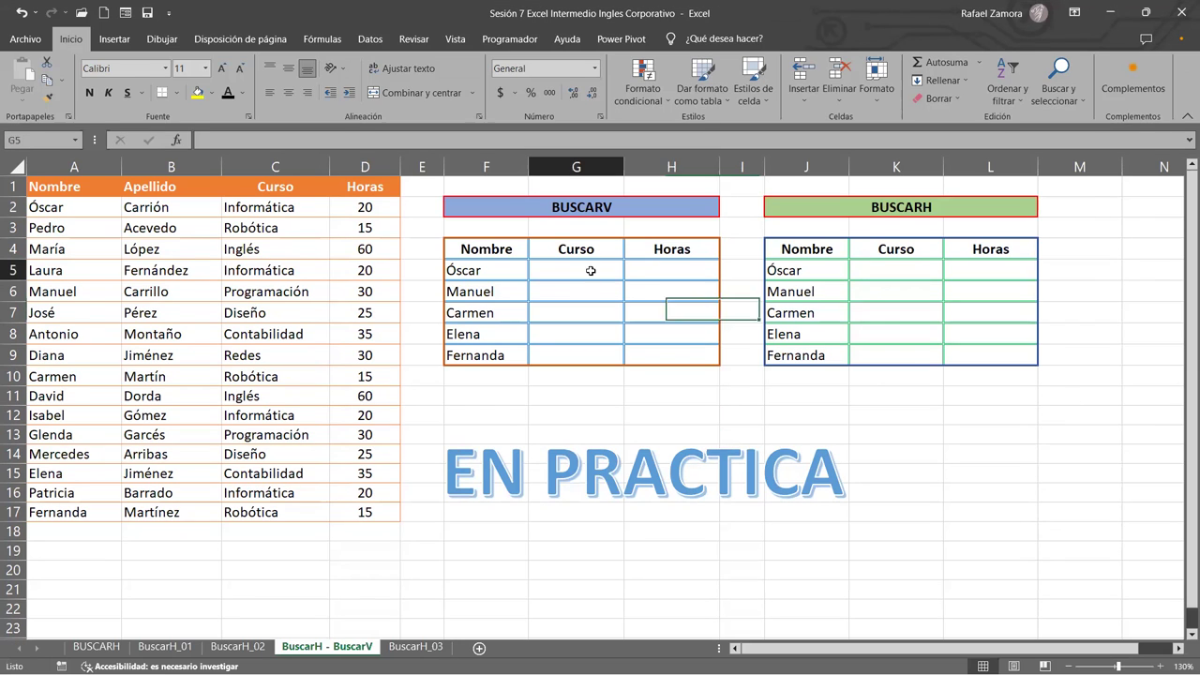
- Start a BUSCARV formula in cell G5 for Óscar's course
{"action": "left_click", "coordinate": [592, 288]}
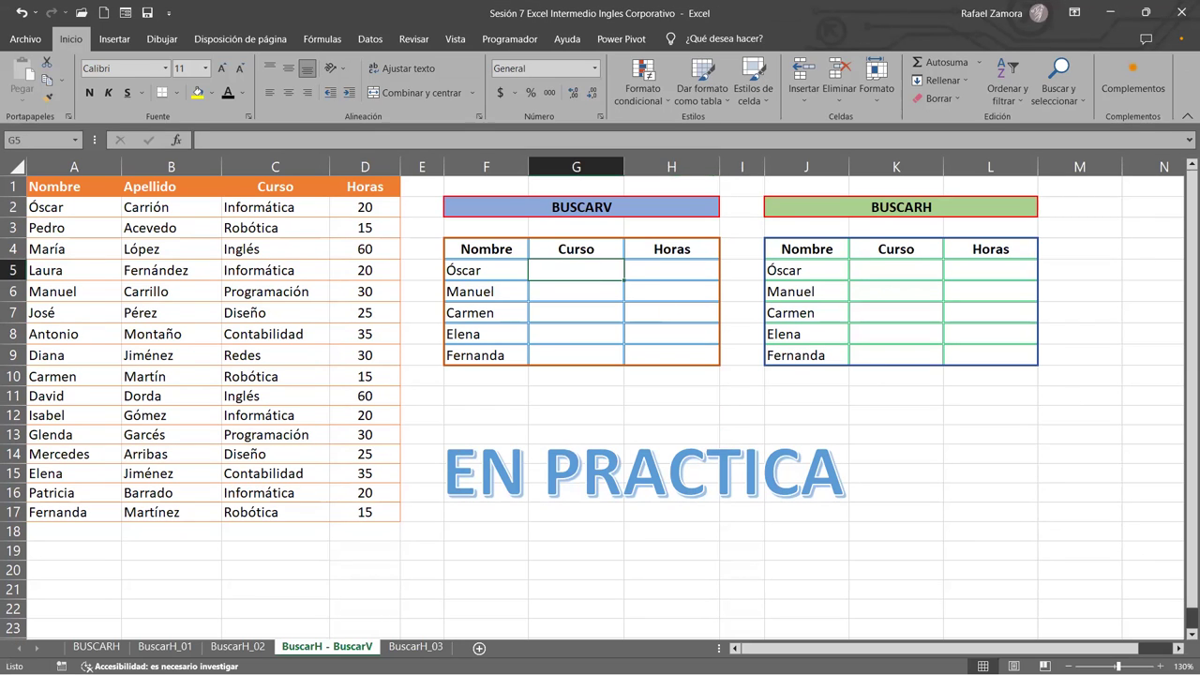
{"action": "left_click", "coordinate": [896, 453]}
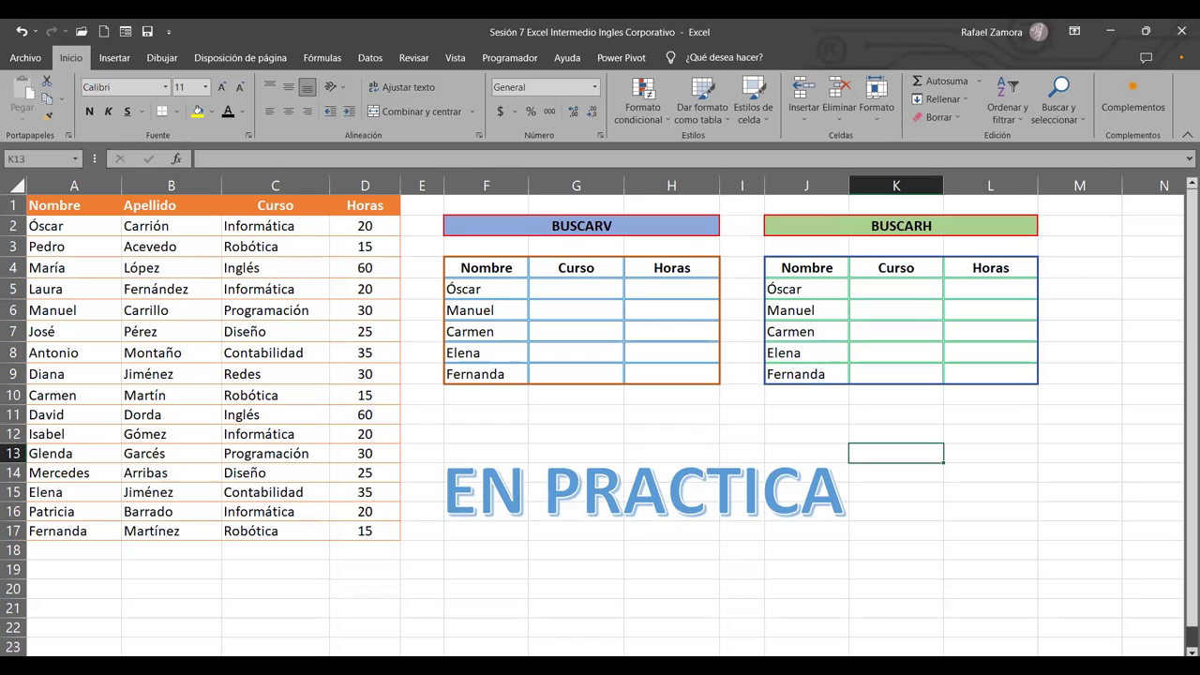
{"action": "left_click", "coordinate": [1080, 434]}
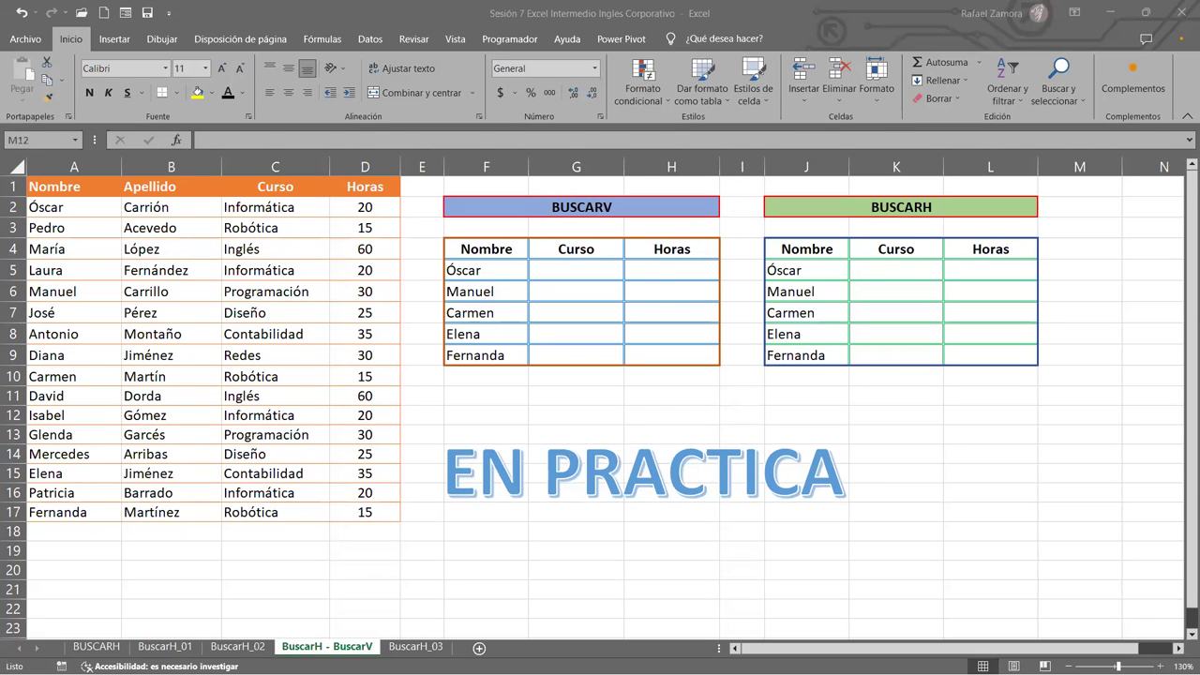
{"action": "left_click", "coordinate": [619, 270]}
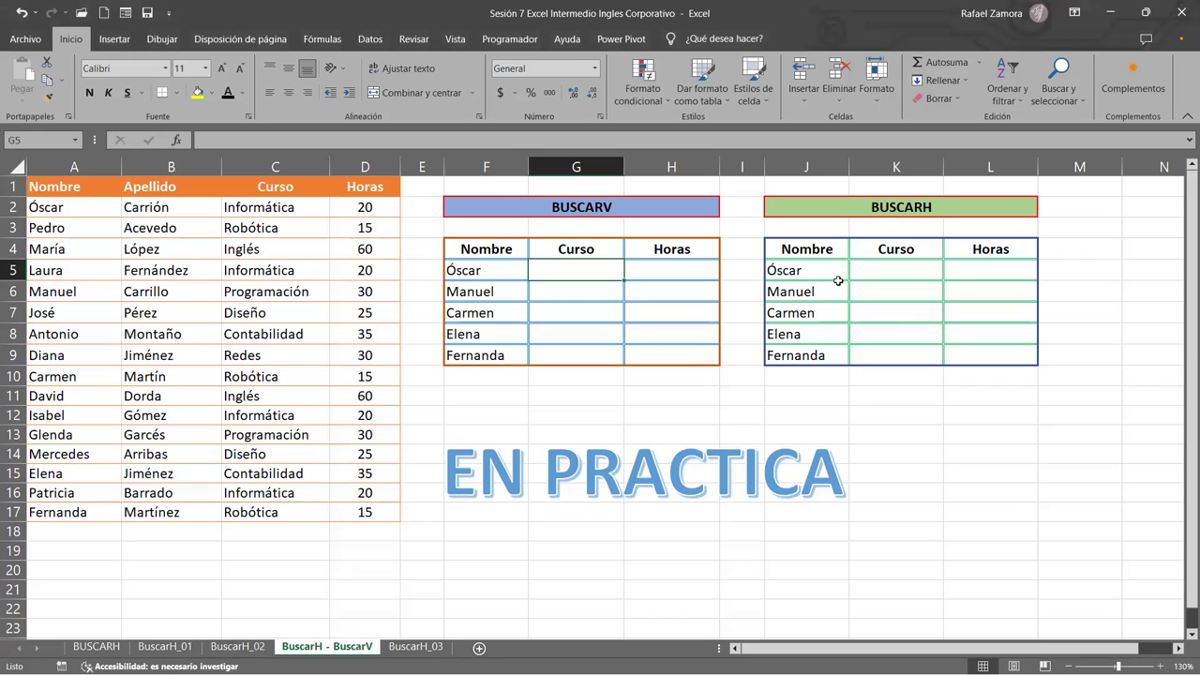
{"action": "type", "text": "="}
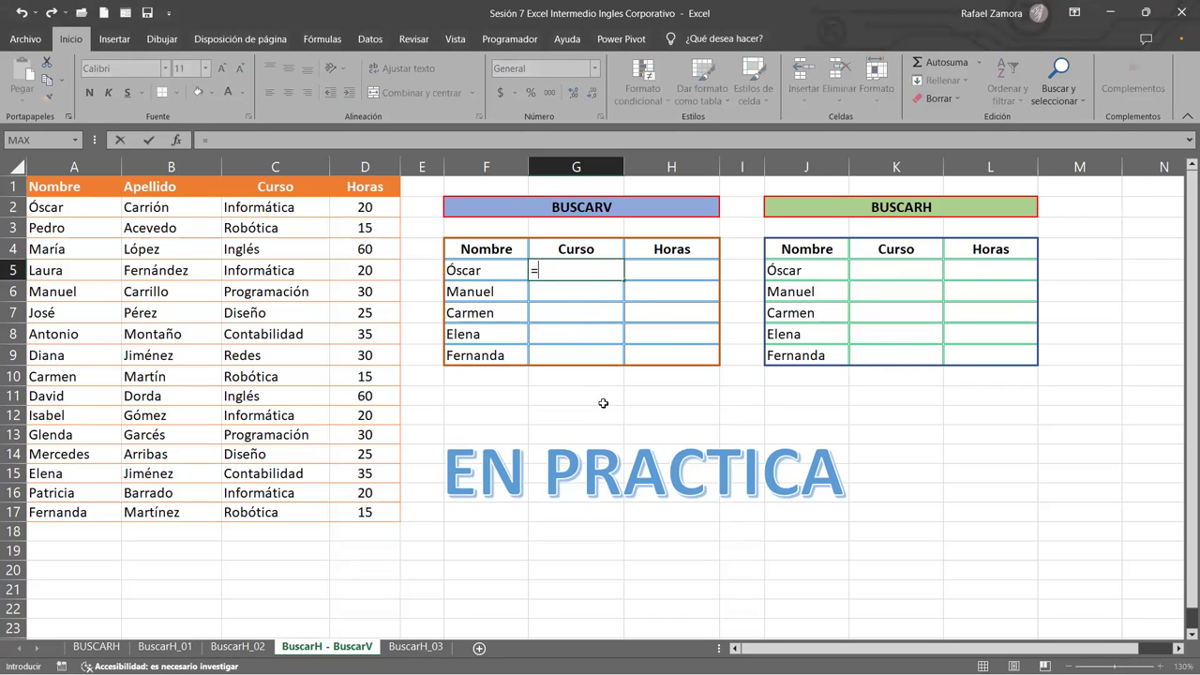
{"action": "type", "text": "buscar"}
{"action": "left_click", "coordinate": [589, 316]}
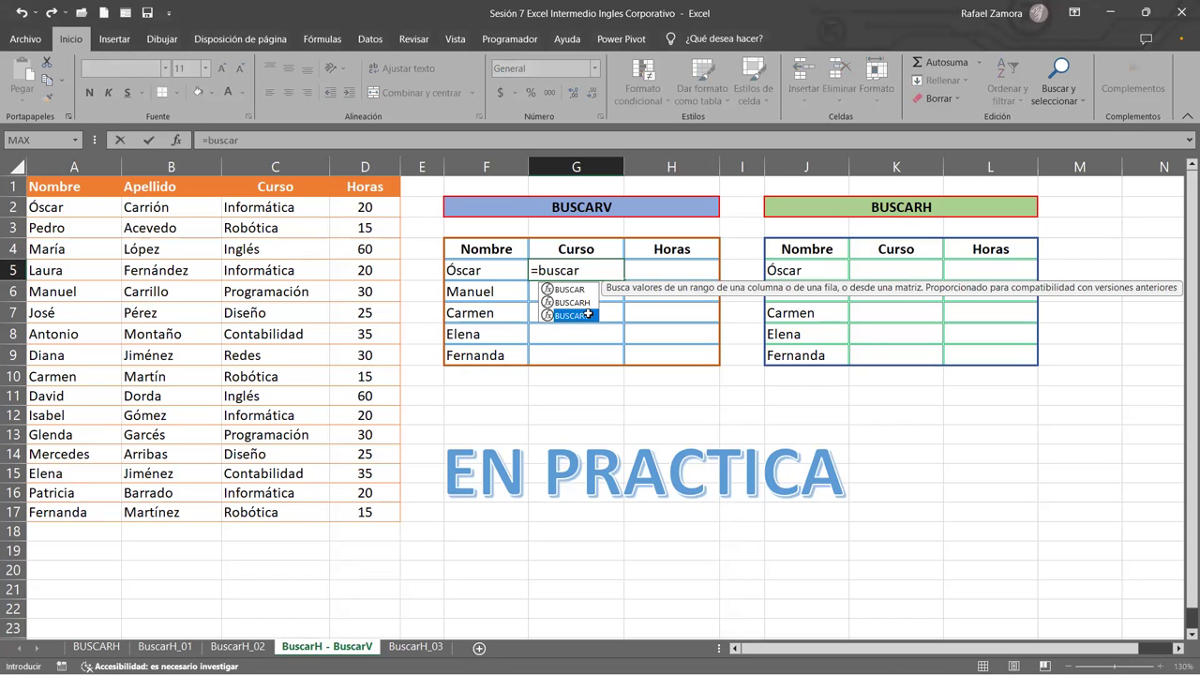
{"action": "double_click", "coordinate": [589, 316]}
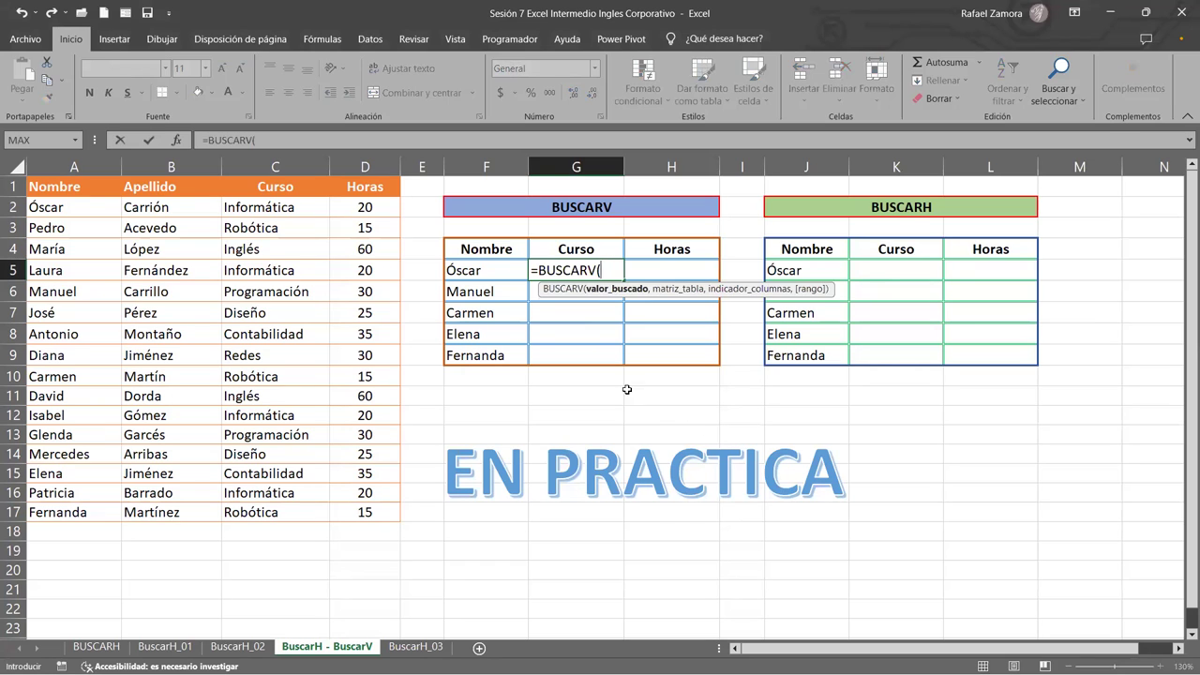
- Complete G5 as =BUSCARV(F5,$A$2:$D$17,3,0) with an absolute table range
{"action": "left_click", "coordinate": [495, 270]}
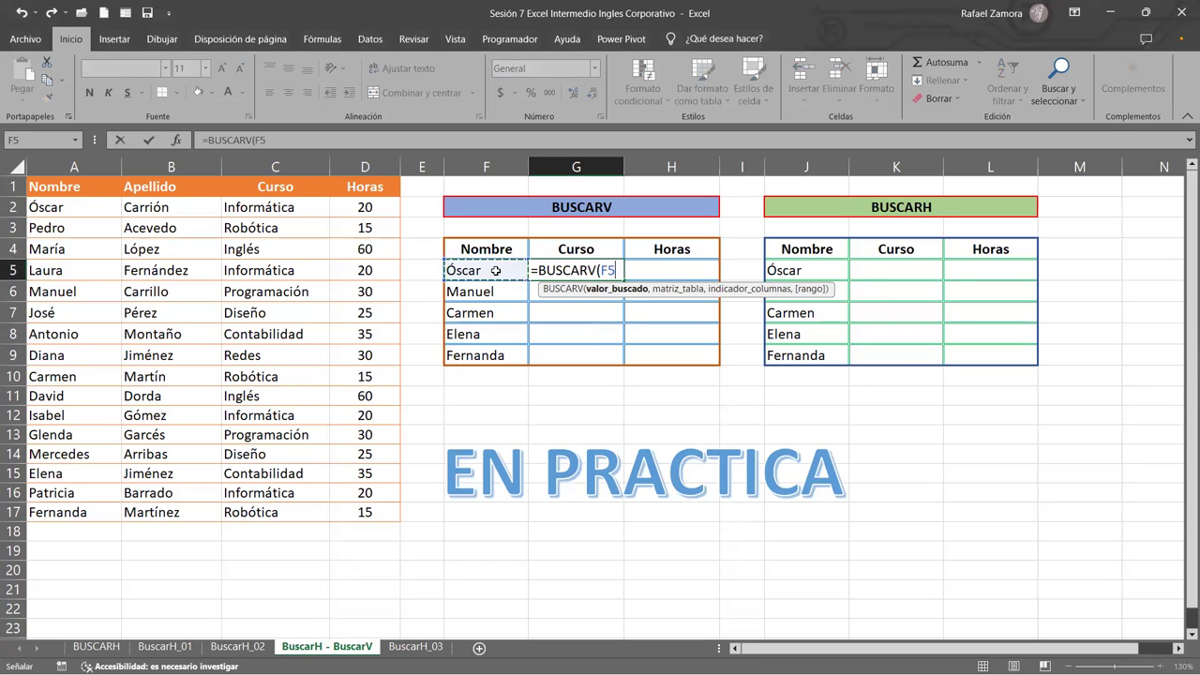
{"action": "type", "text": ","}
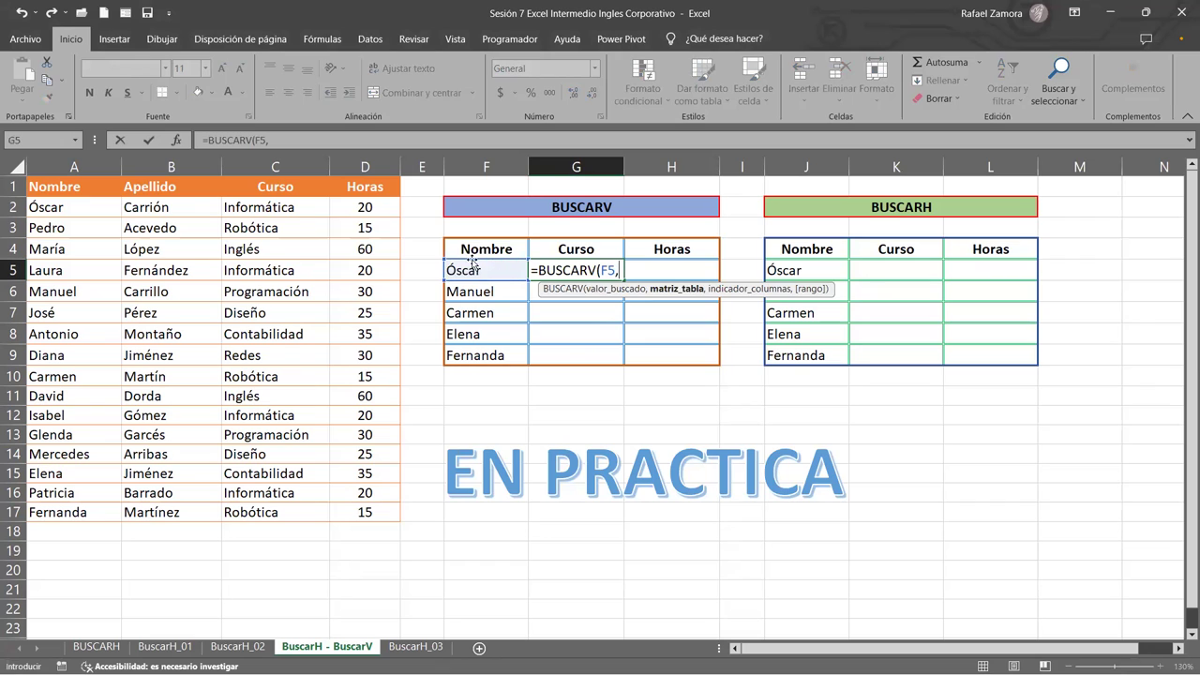
{"action": "left_click", "coordinate": [68, 207]}
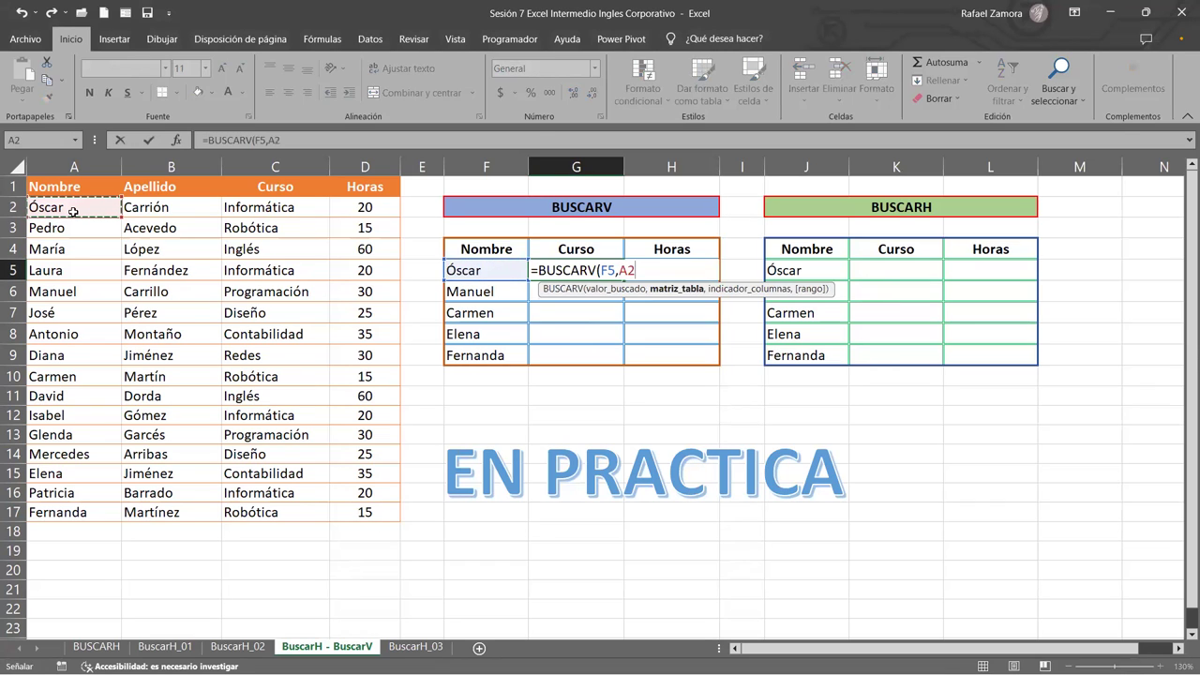
{"action": "left_click", "coordinate": [337, 521], "text": "shift"}
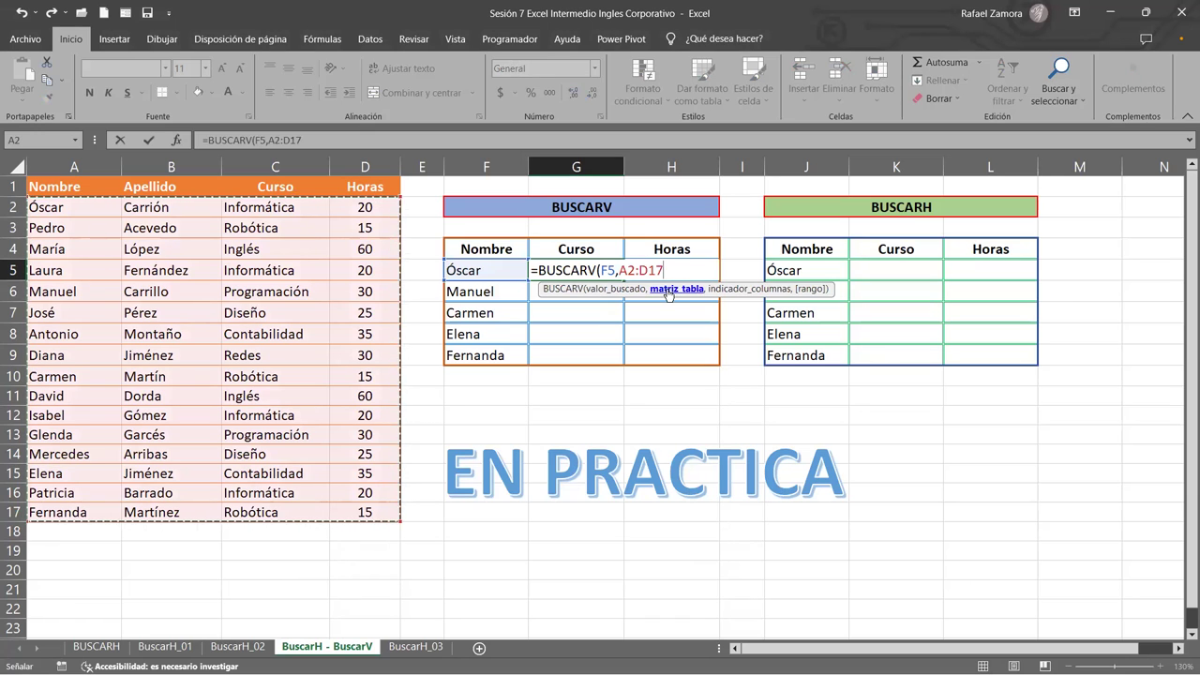
{"action": "key", "text": "F4"}
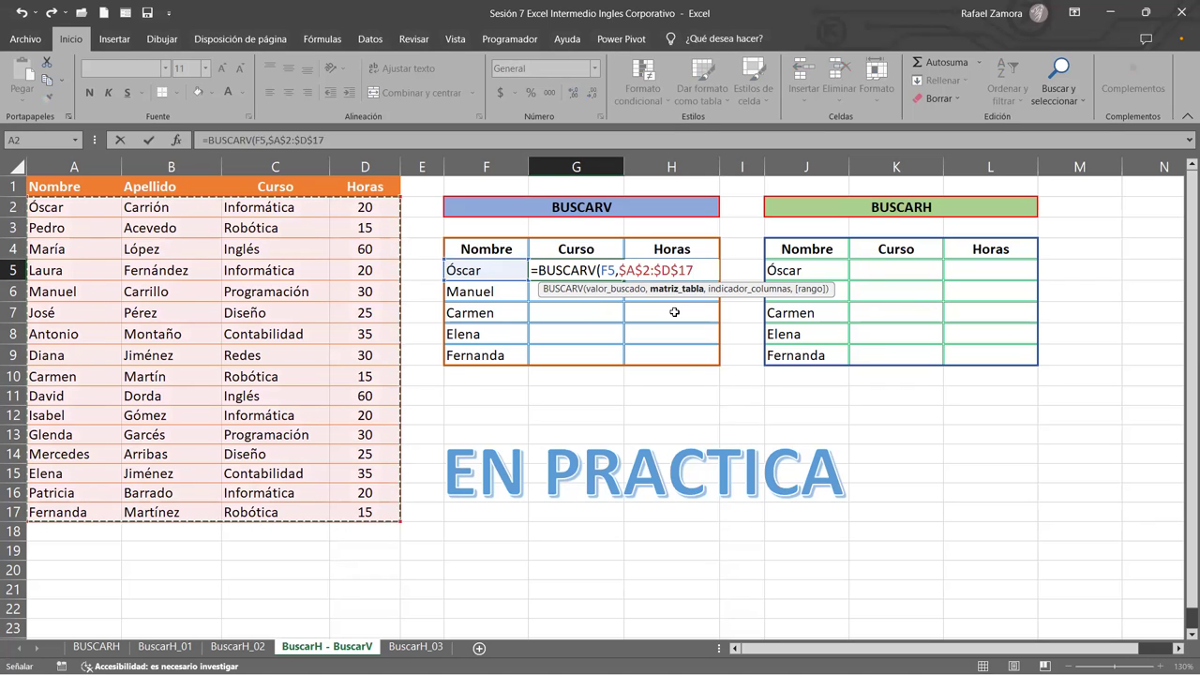
{"action": "type", "text": ","}
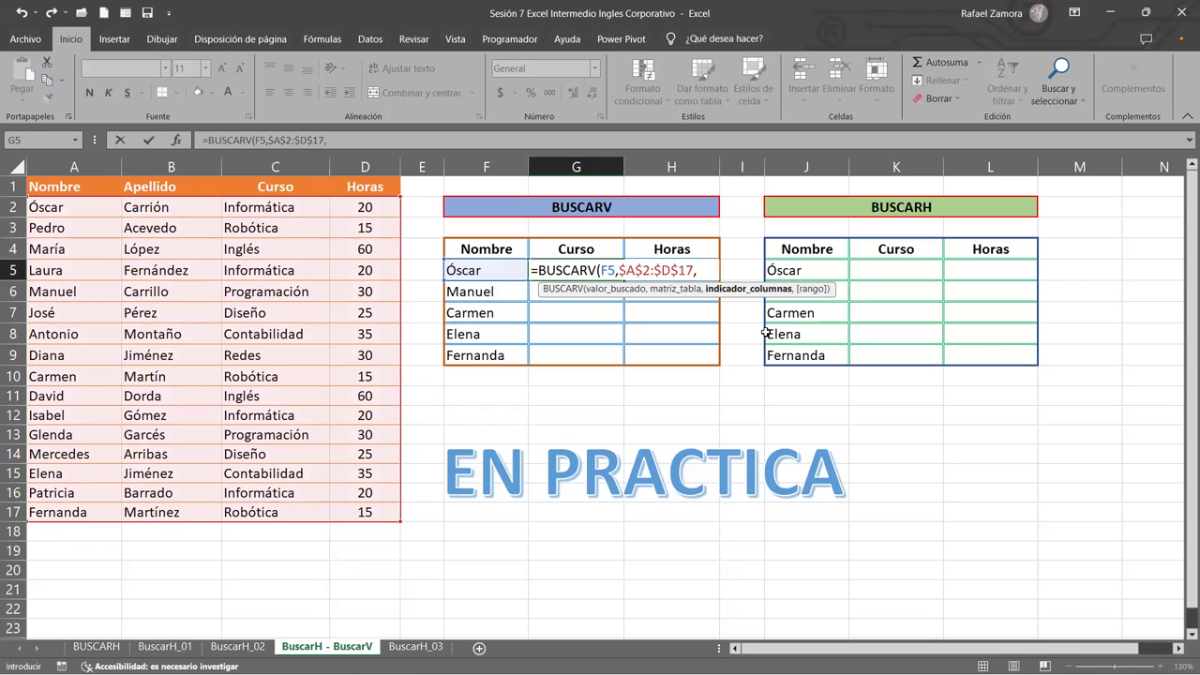
{"action": "type", "text": "3"}
{"action": "type", "text": ",0"}
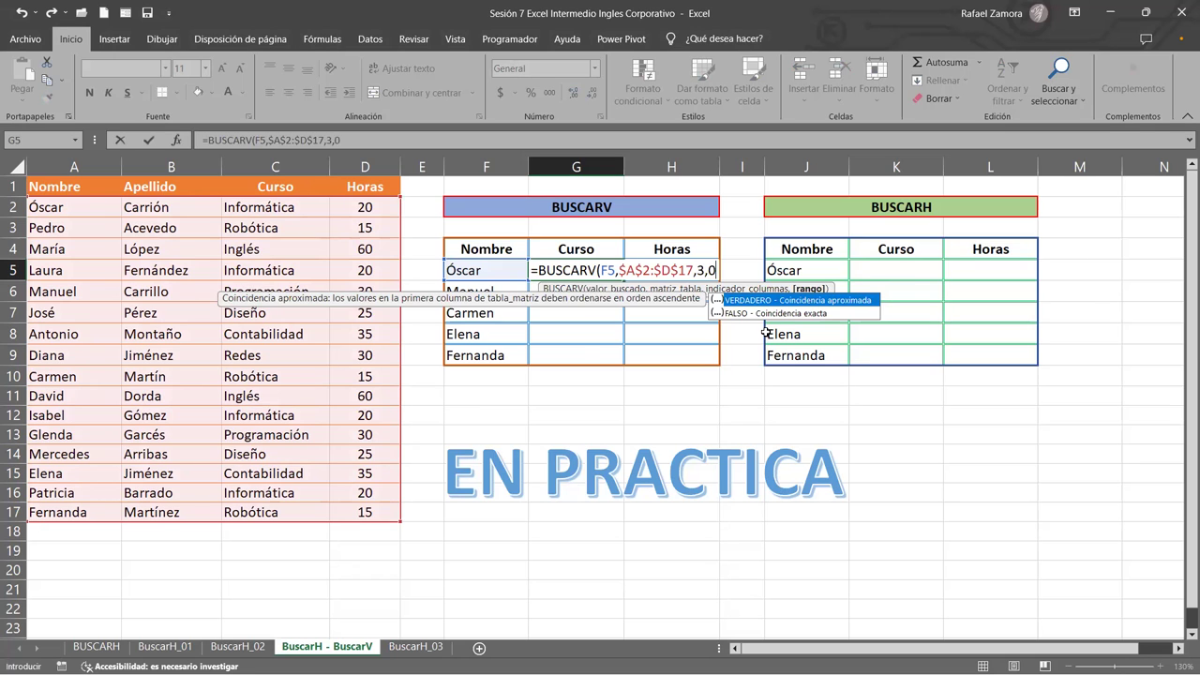
{"action": "key", "text": "Return"}
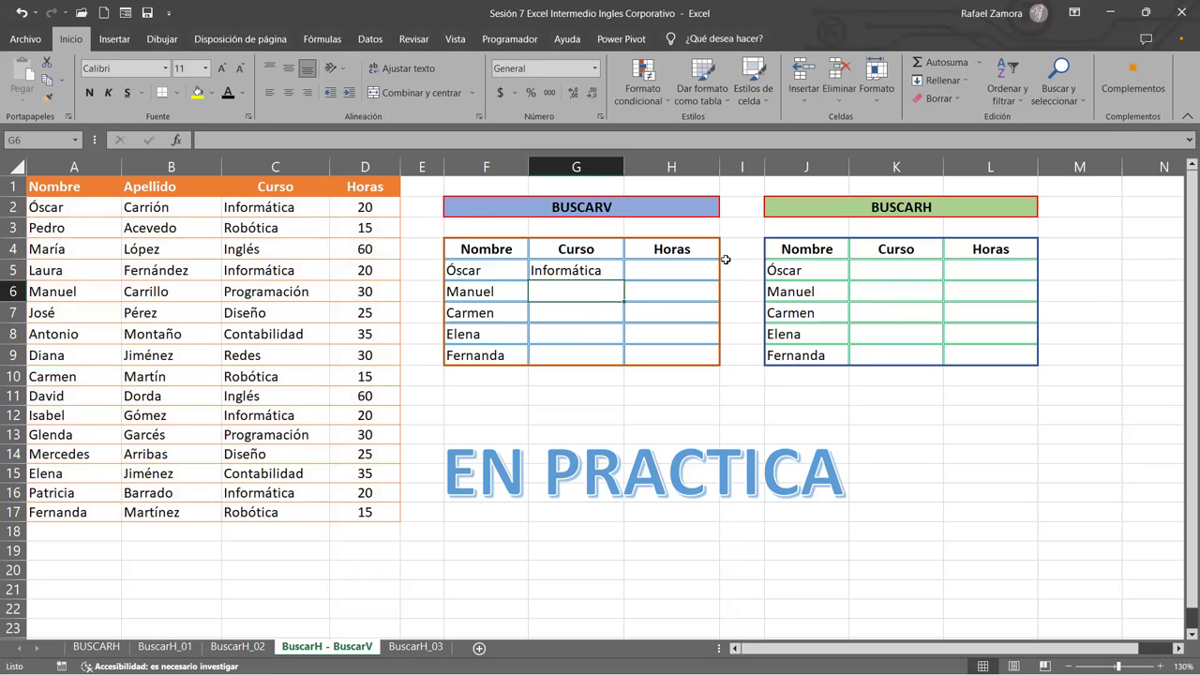
- Fill the G5 course lookup down to G9 and copy G5:G9 across into H5:H9
{"action": "left_click", "coordinate": [611, 269]}
{"action": "left_click_drag", "start_coordinate": [624, 280], "coordinate": [623, 362]}
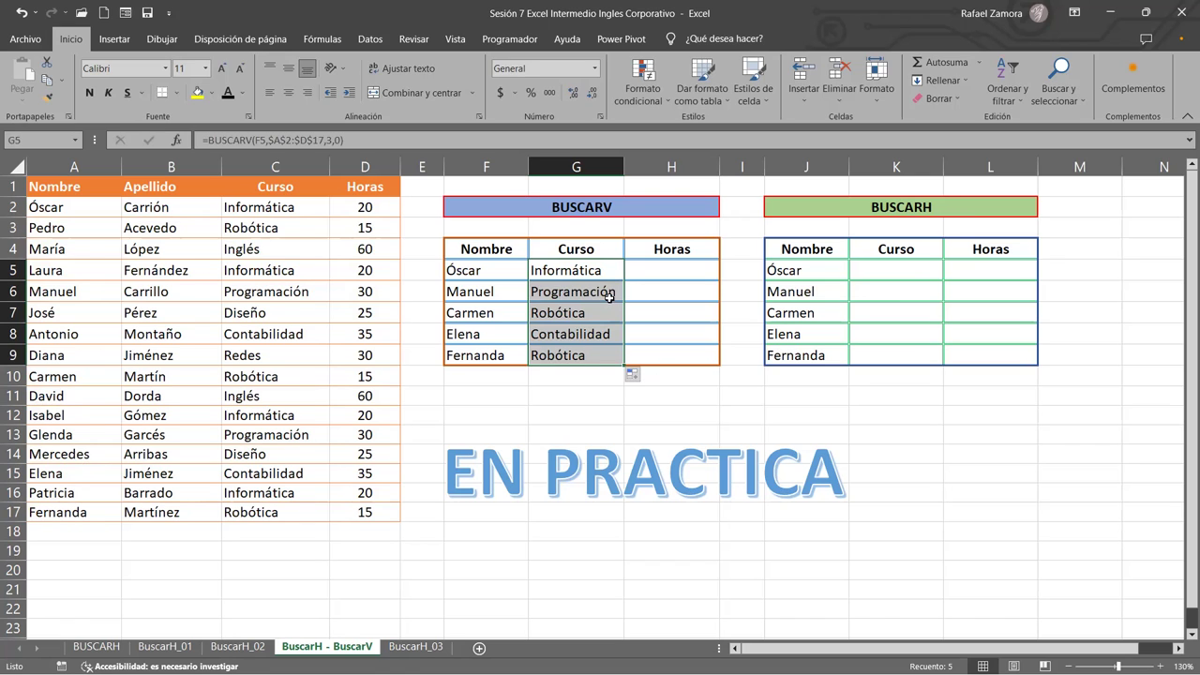
{"action": "left_click_drag", "start_coordinate": [610, 272], "coordinate": [618, 357]}
{"action": "left_click_drag", "start_coordinate": [625, 366], "coordinate": [705, 363]}
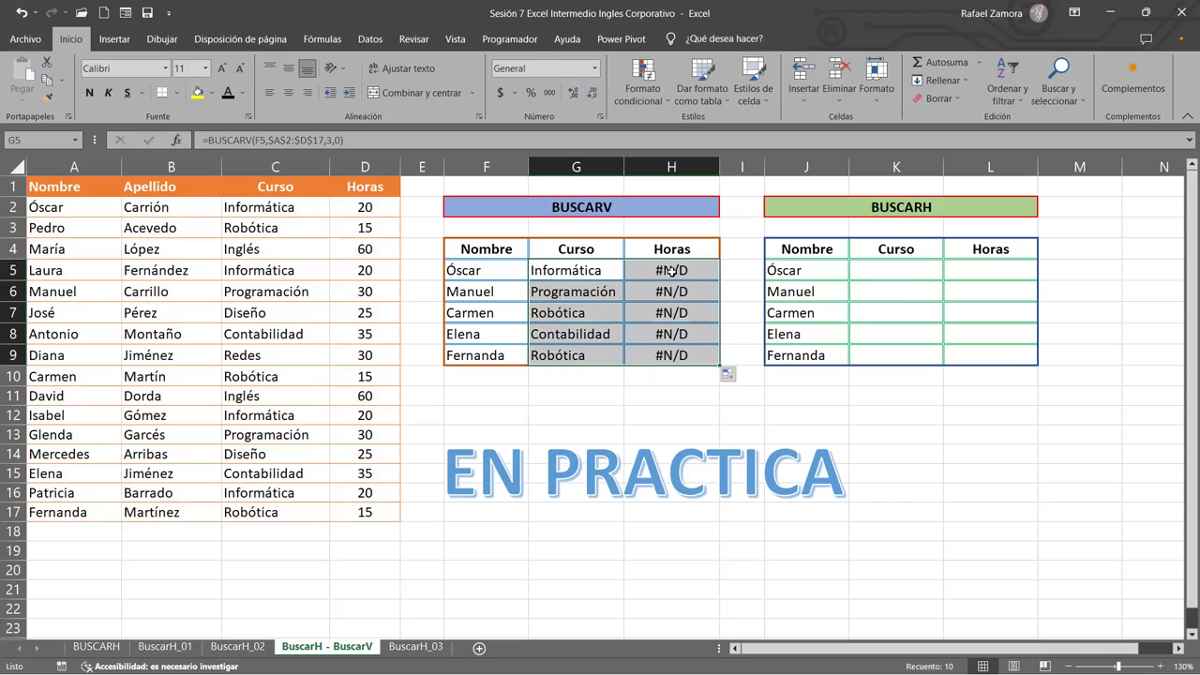
{"action": "double_click", "coordinate": [671, 270]}
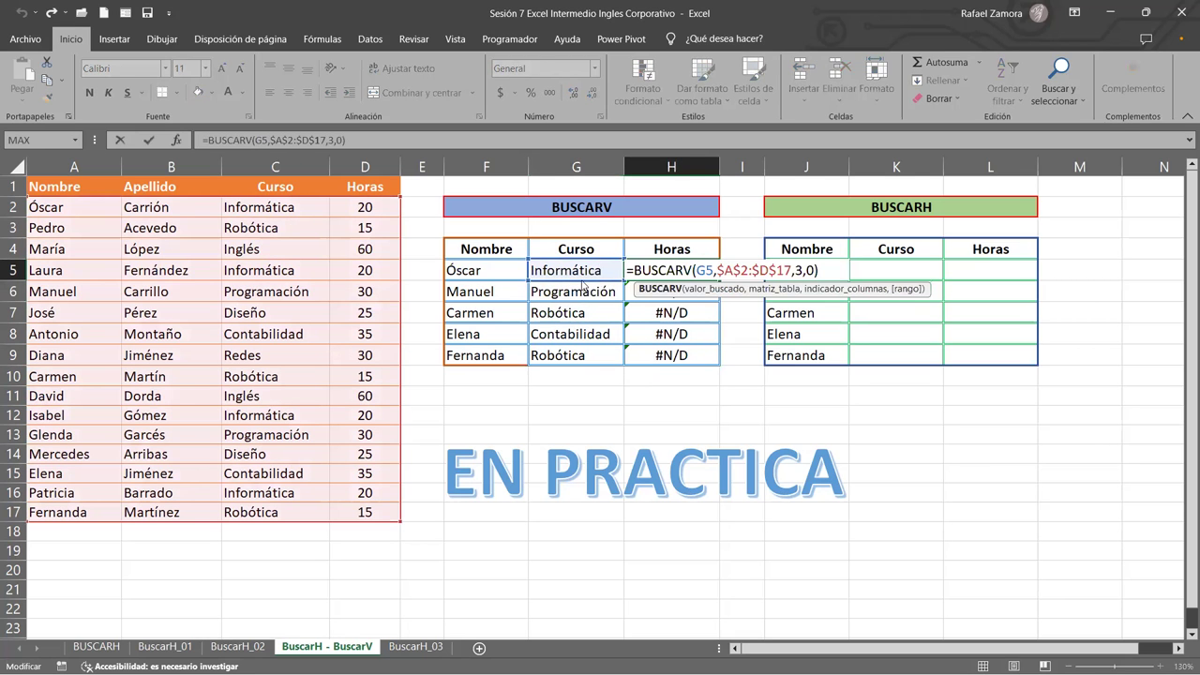
- Set the Horas lookups to column index 4 so H5:H9 show 20, 30, 15, 35, 15, centred
{"action": "left_click", "coordinate": [513, 278]}
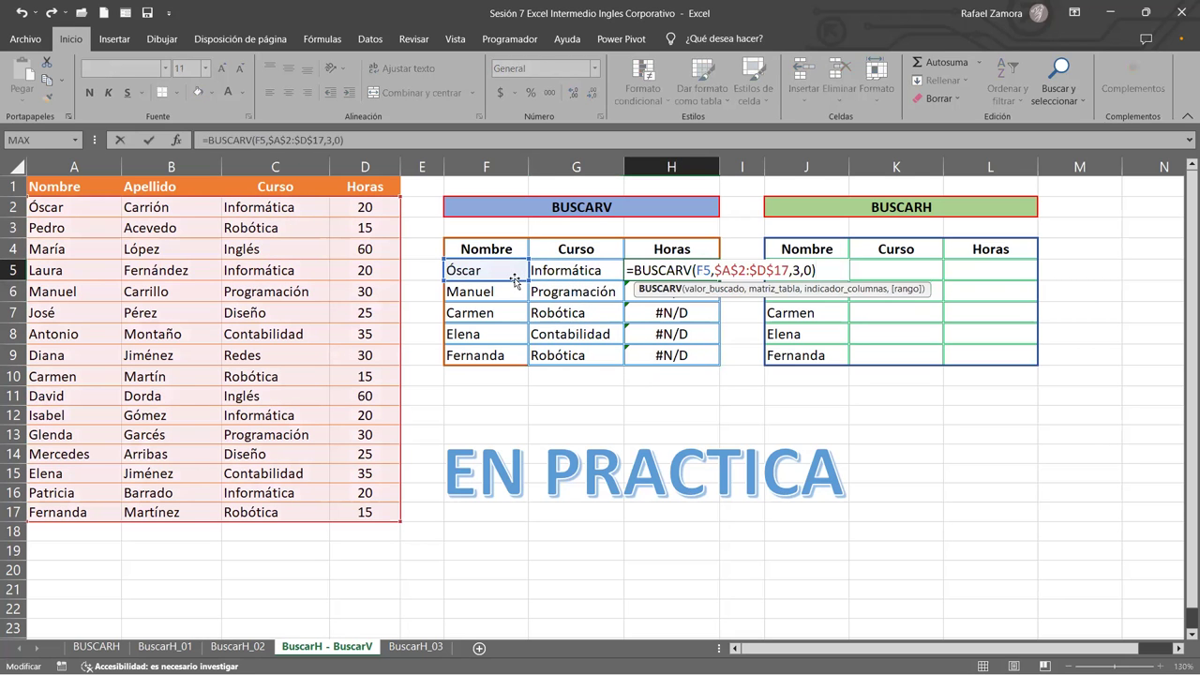
{"action": "key", "text": "ctrl+Return"}
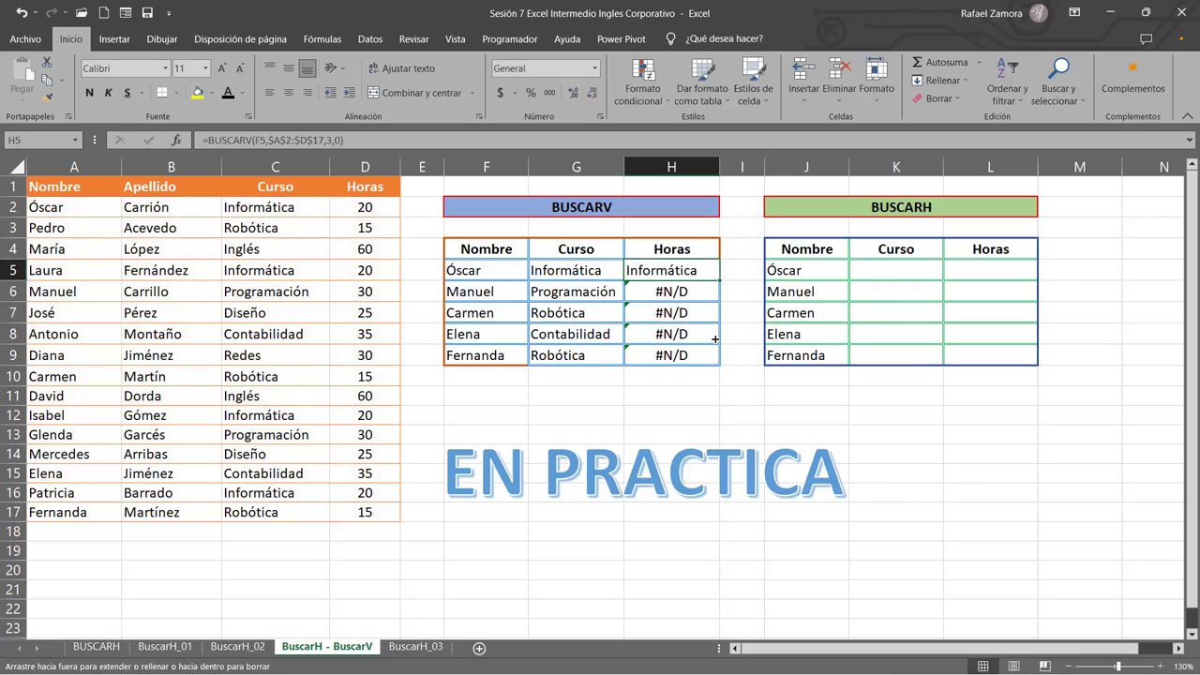
{"action": "left_click_drag", "start_coordinate": [715, 340], "coordinate": [717, 362]}
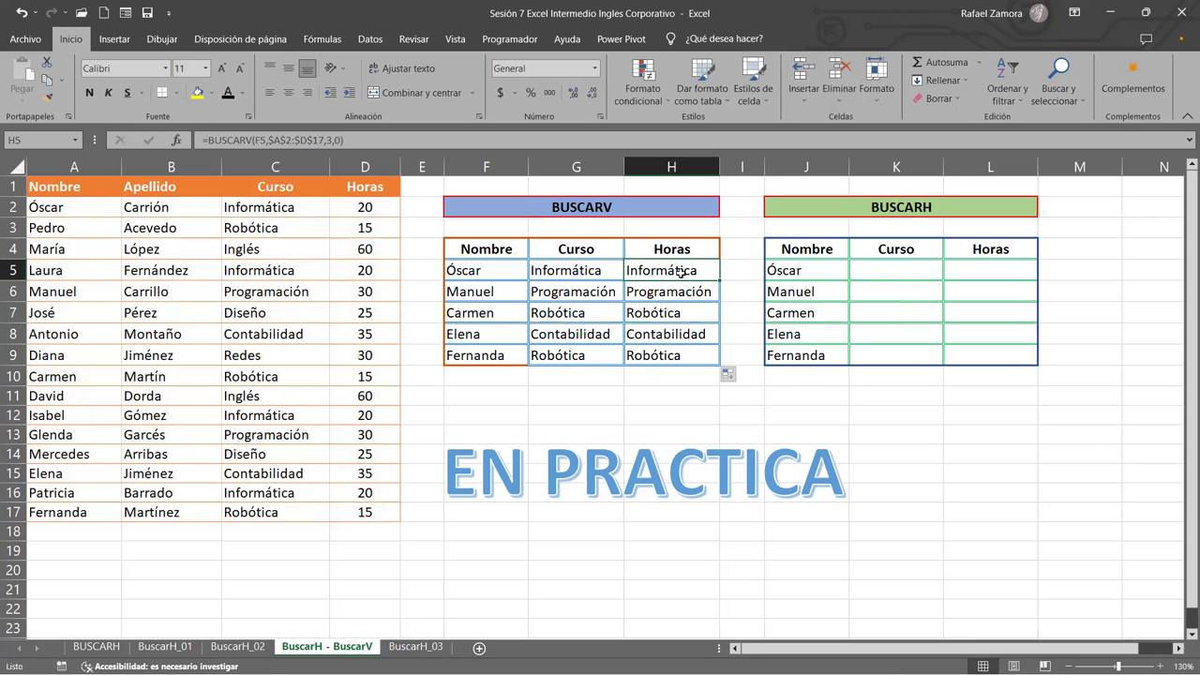
{"action": "double_click", "coordinate": [680, 271]}
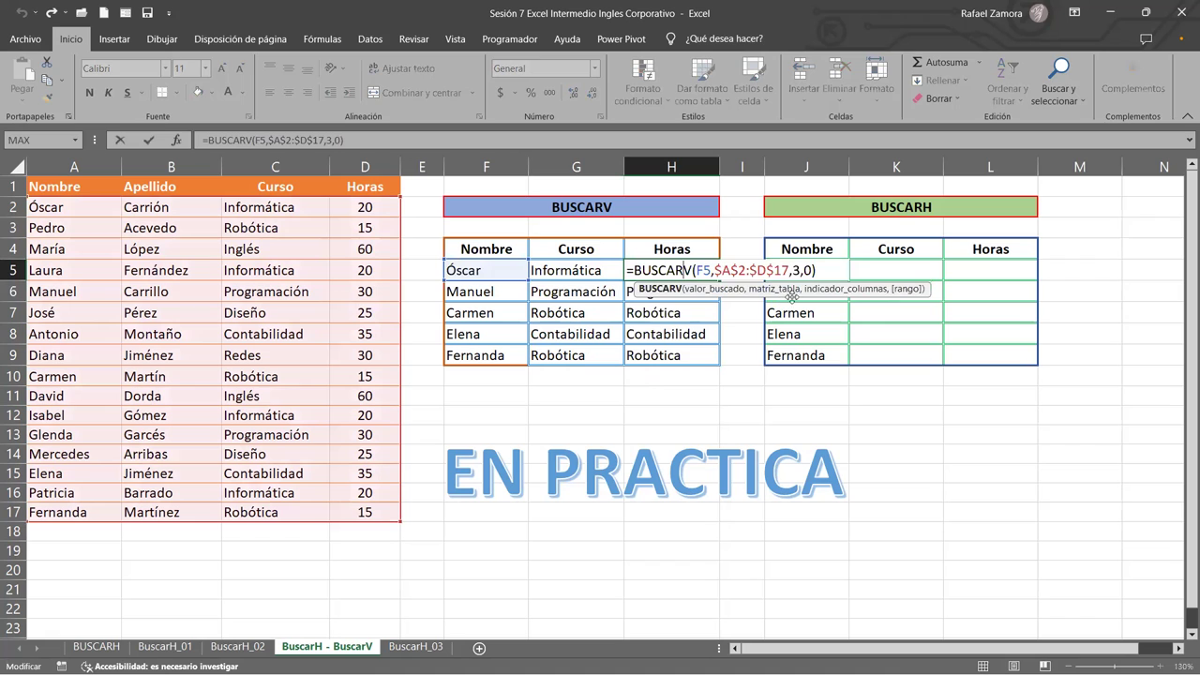
{"action": "type", "text": "4"}
{"action": "key", "text": "ctrl+Return"}
{"action": "left_click_drag", "start_coordinate": [719, 281], "coordinate": [718, 359]}
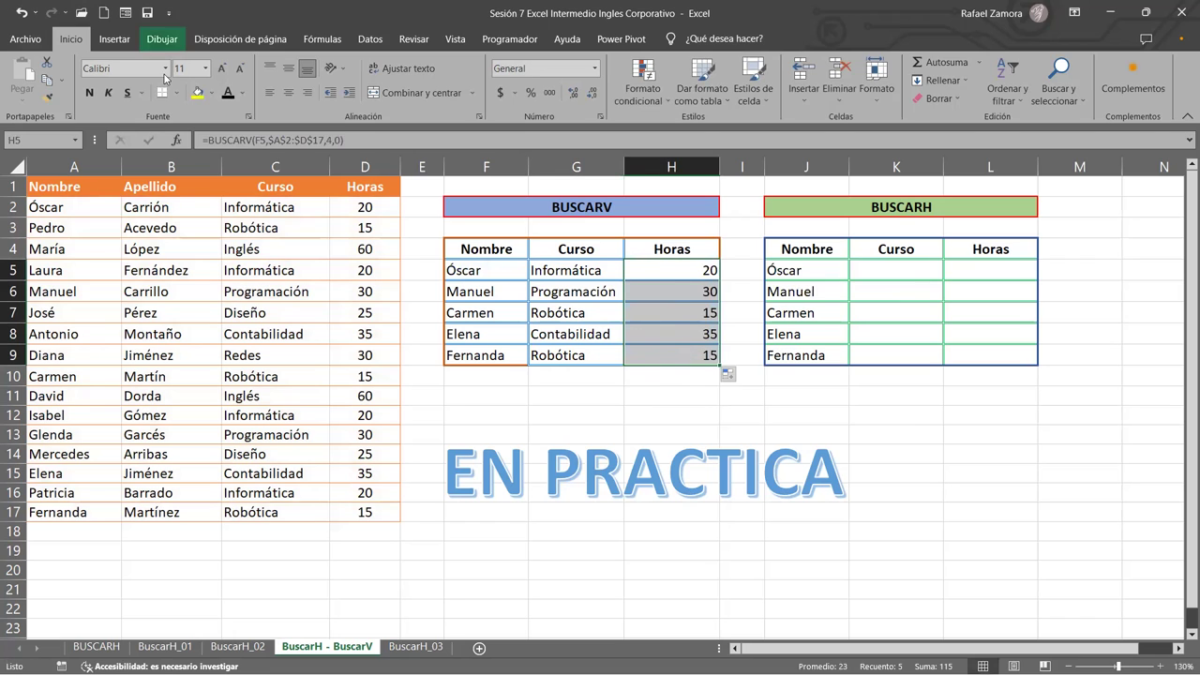
{"action": "left_click", "coordinate": [294, 95]}
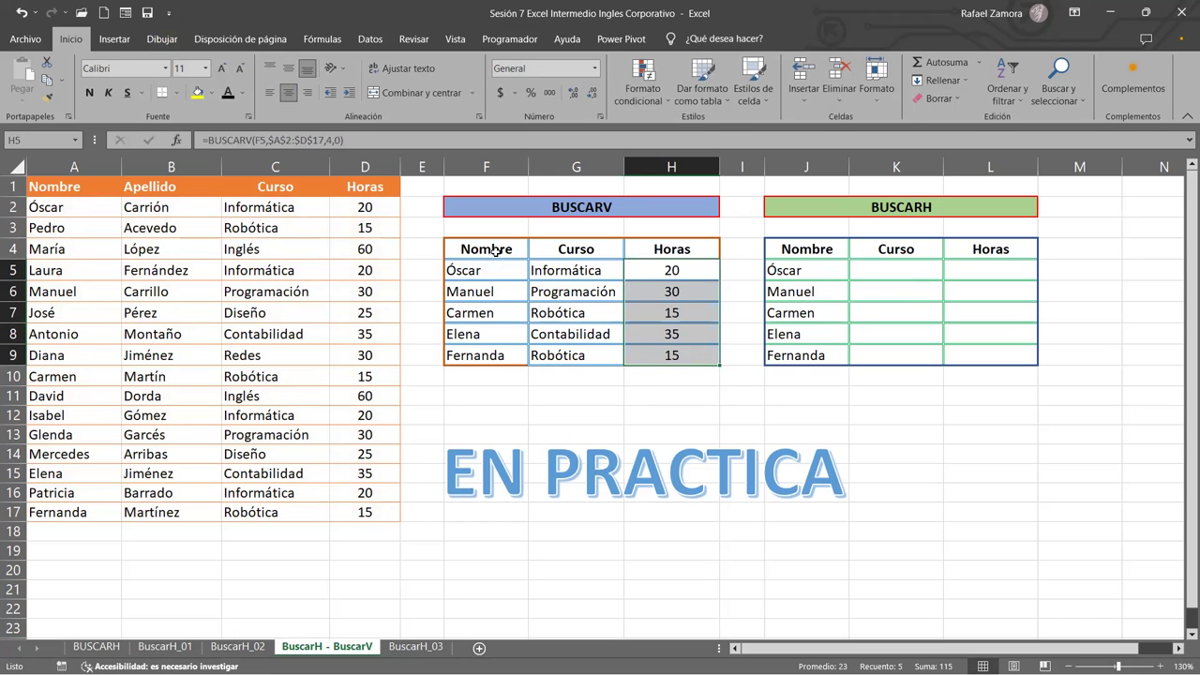
{"action": "left_click_drag", "start_coordinate": [493, 251], "coordinate": [673, 356]}
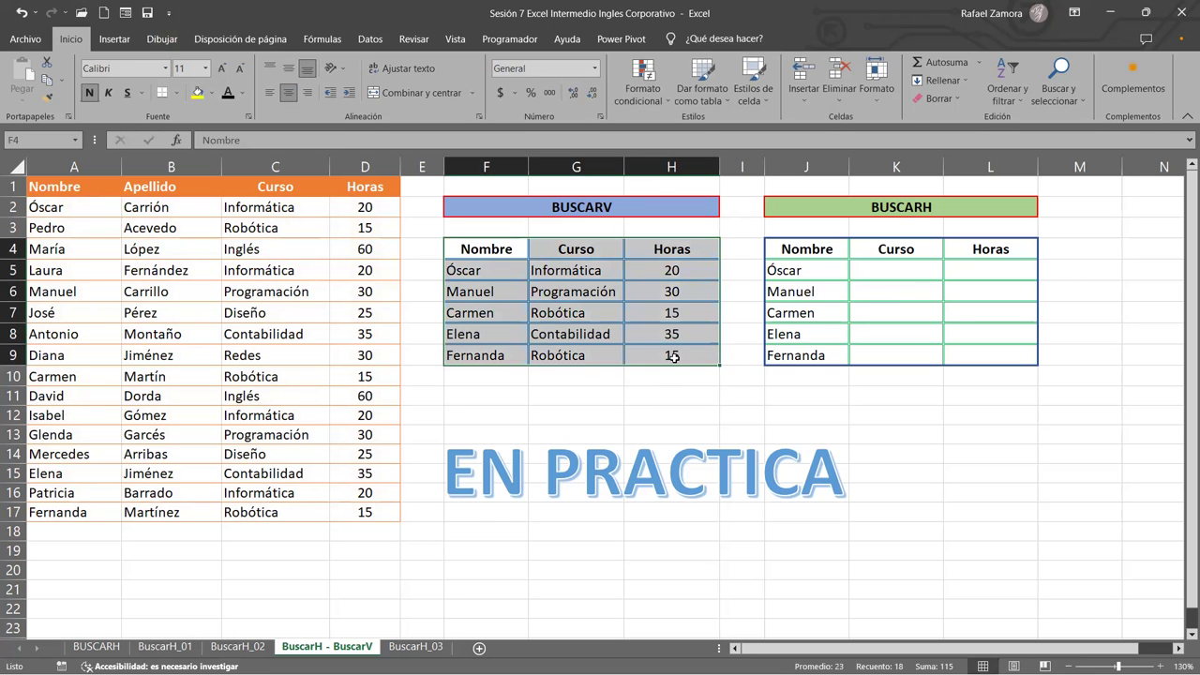
- Give the BUSCARV table F4:H9 an orange outline border and begin a lookup formula in K5
{"action": "key", "text": "ctrl+1"}
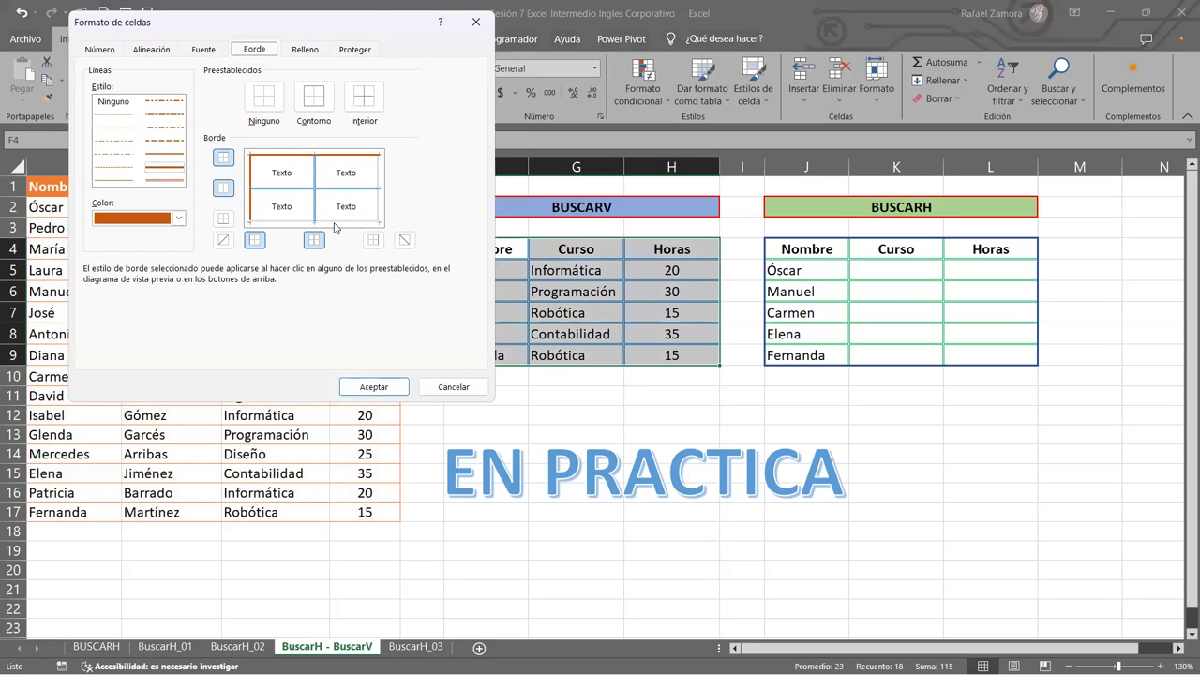
{"action": "left_click", "coordinate": [381, 214]}
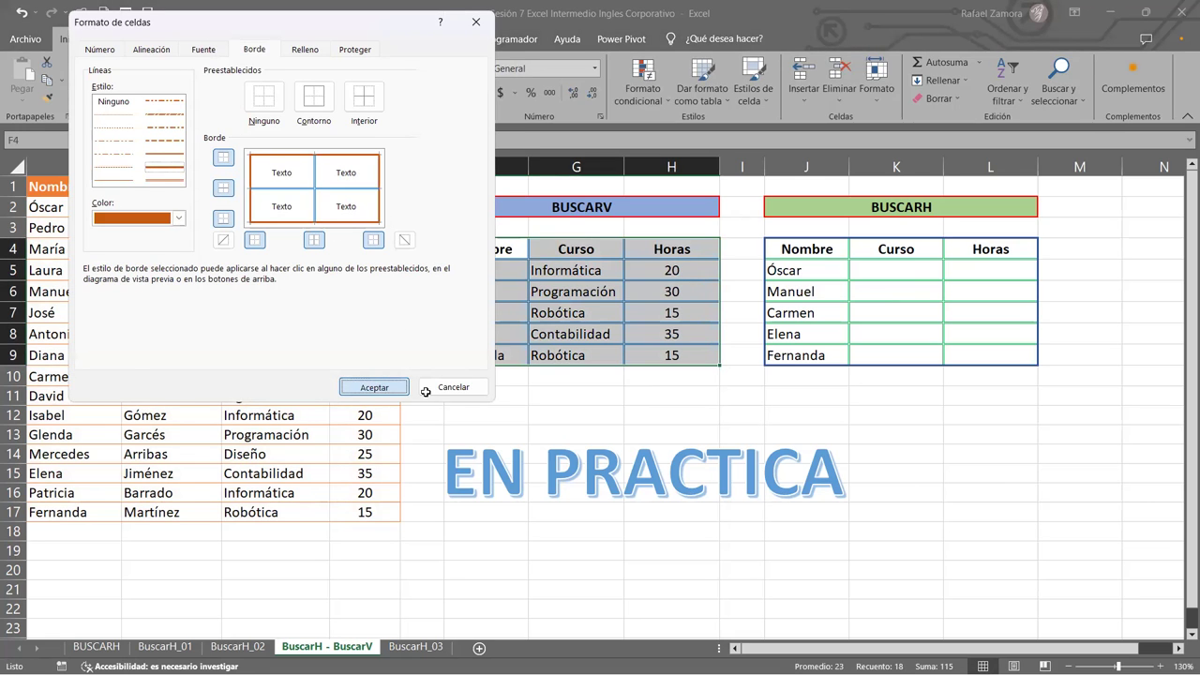
{"action": "key", "text": "Return"}
{"action": "left_click", "coordinate": [1022, 487]}
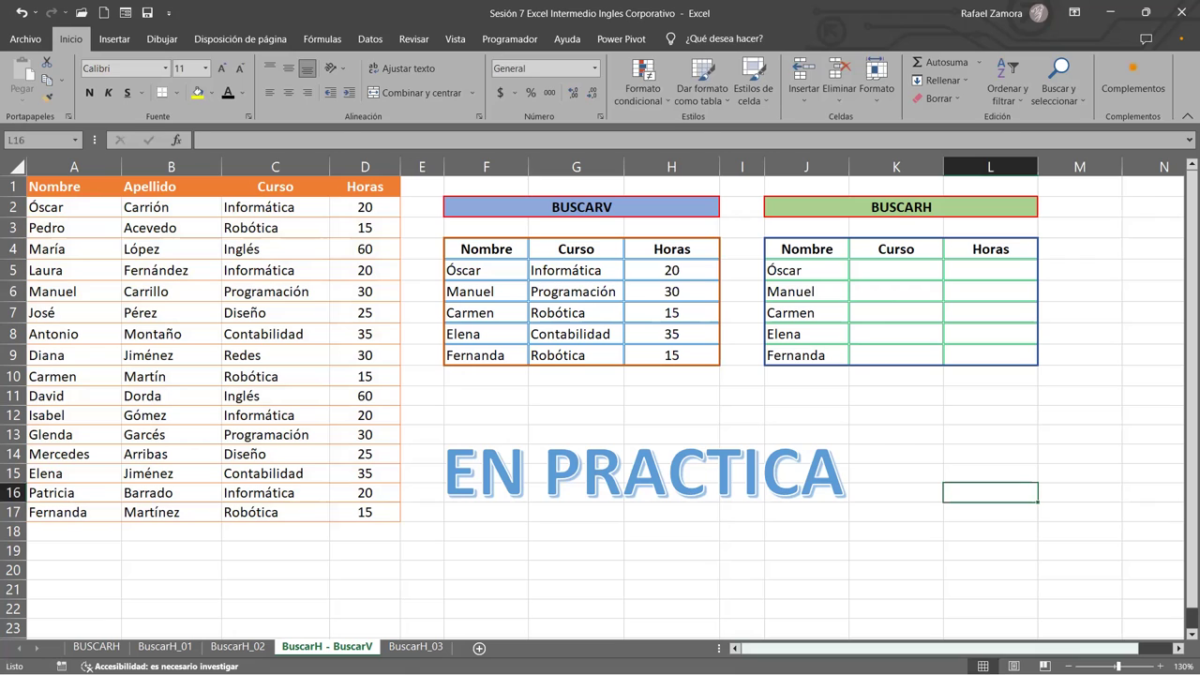
{"action": "left_click", "coordinate": [918, 278]}
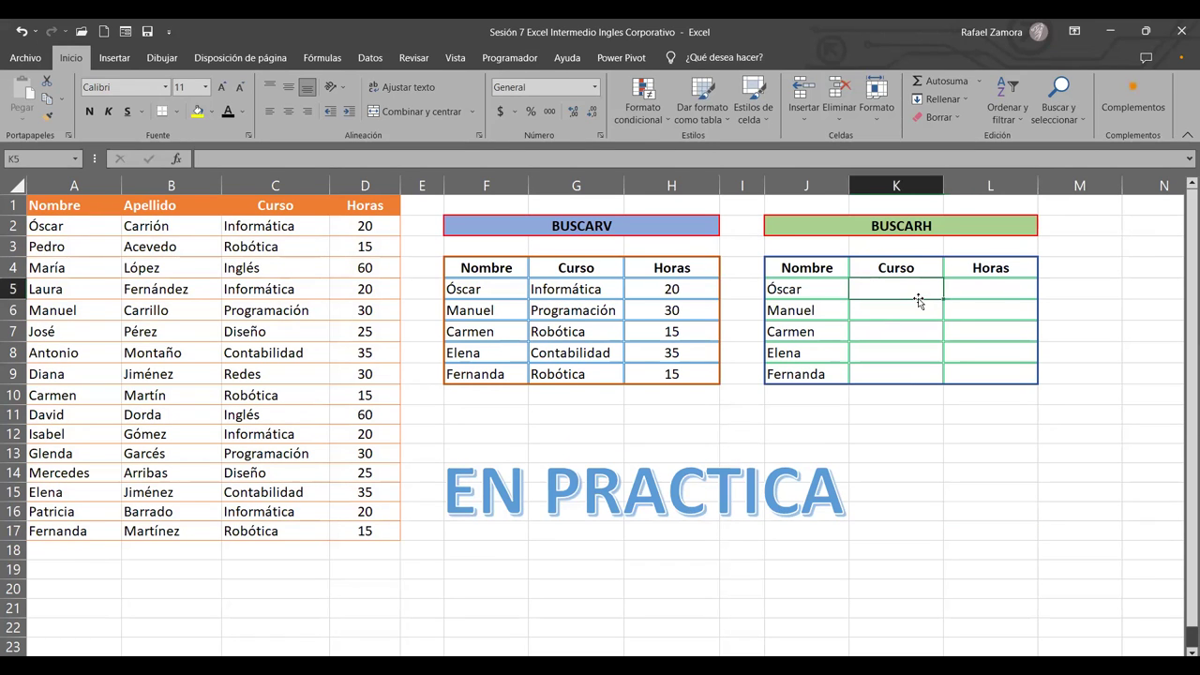
{"action": "type", "text": "="}
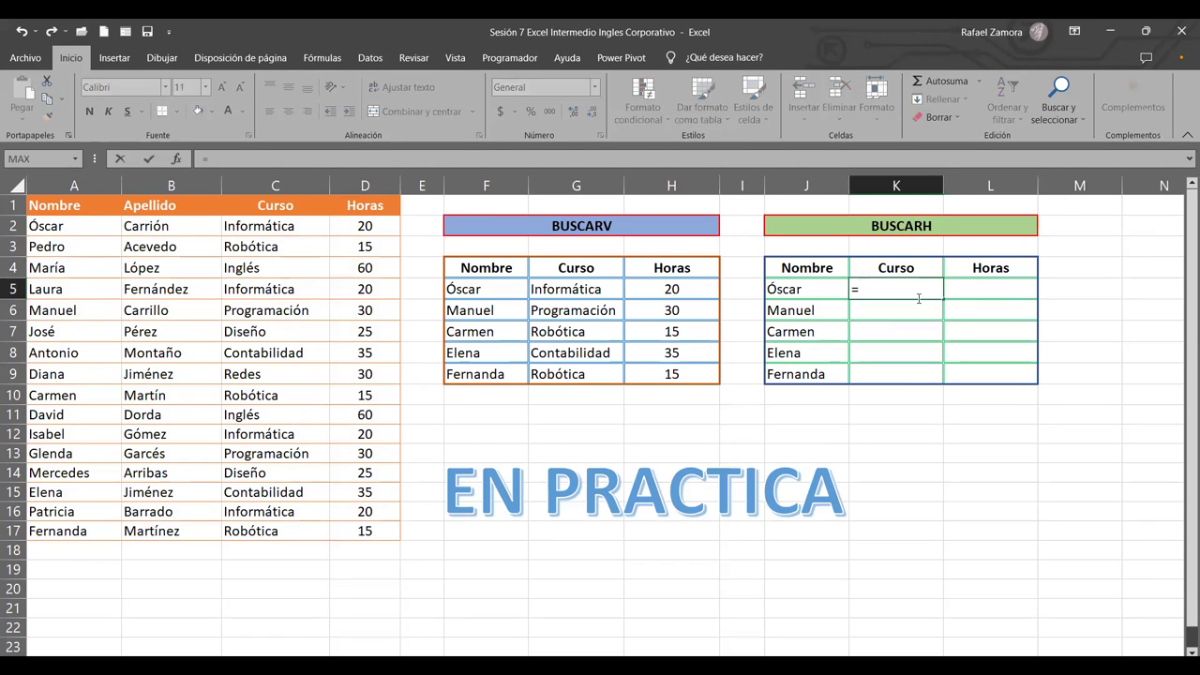
{"action": "type", "text": "buscar"}
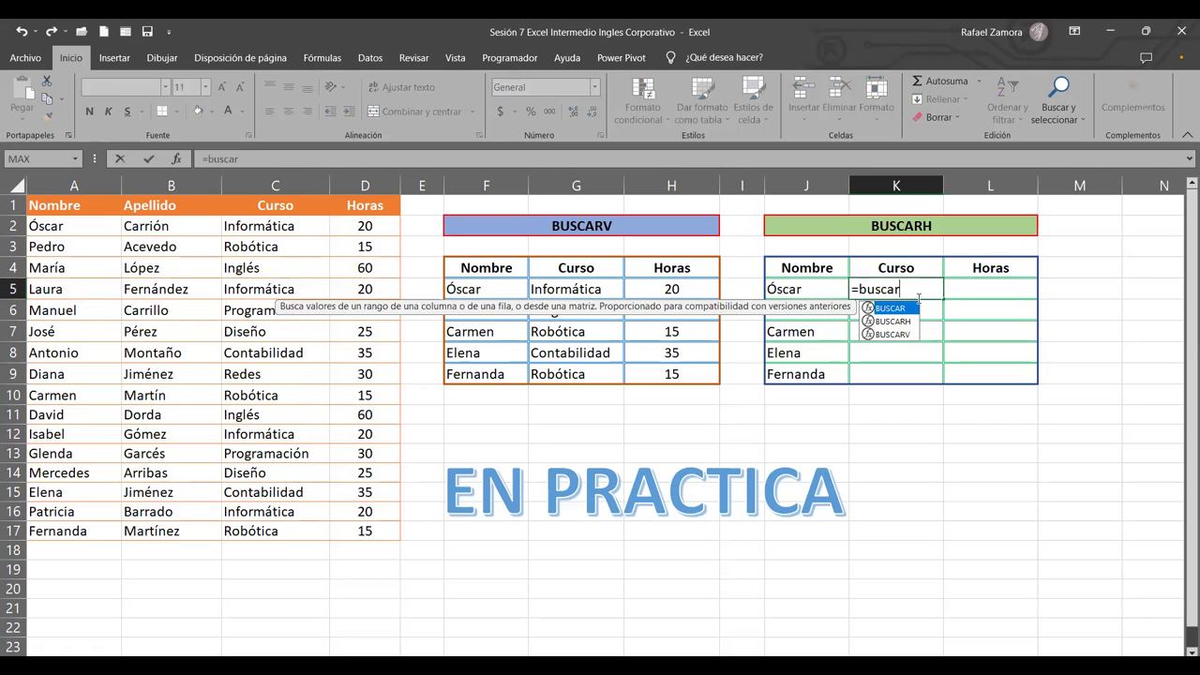
- Enter =BUSCARH($K$4,$C$1:$C$17,2,0) in K5 so it returns Informática for Óscar
{"action": "double_click", "coordinate": [893, 321]}
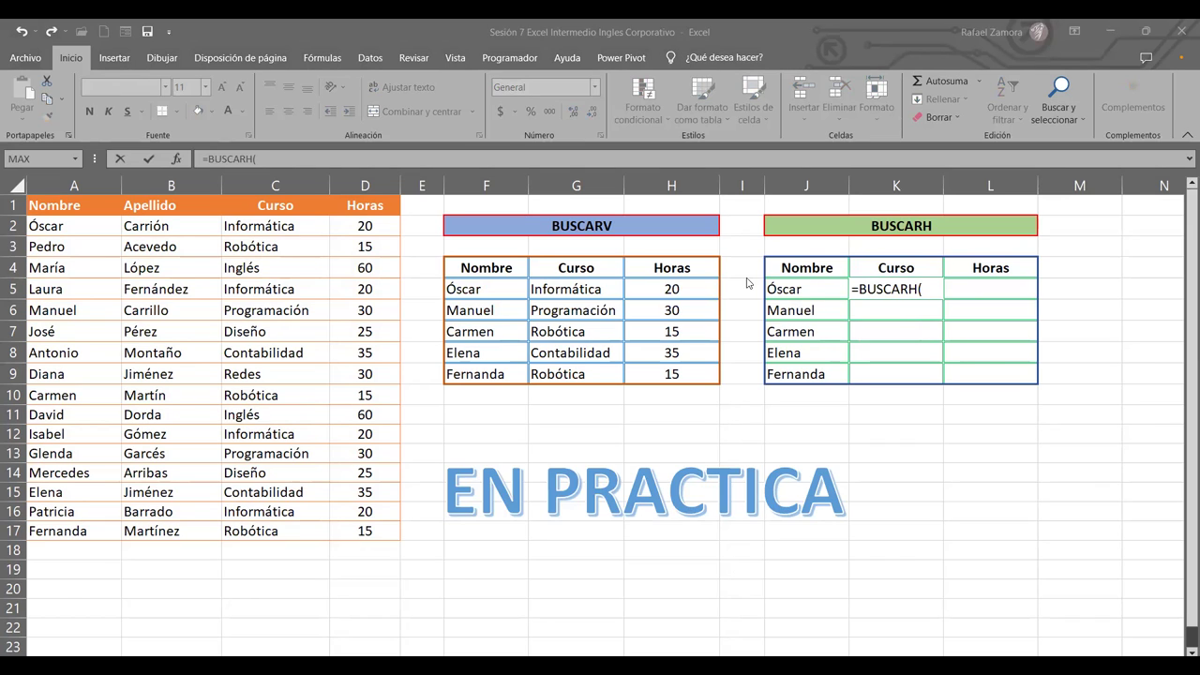
{"action": "left_click", "coordinate": [917, 272]}
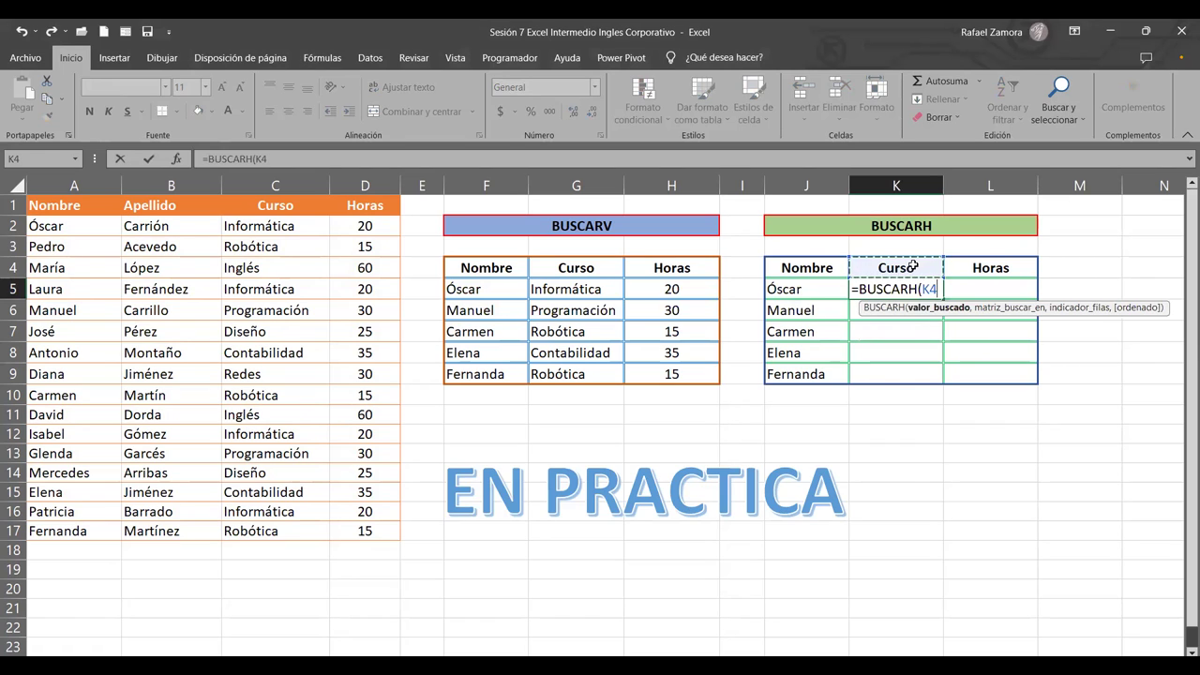
{"action": "key", "text": "F4"}
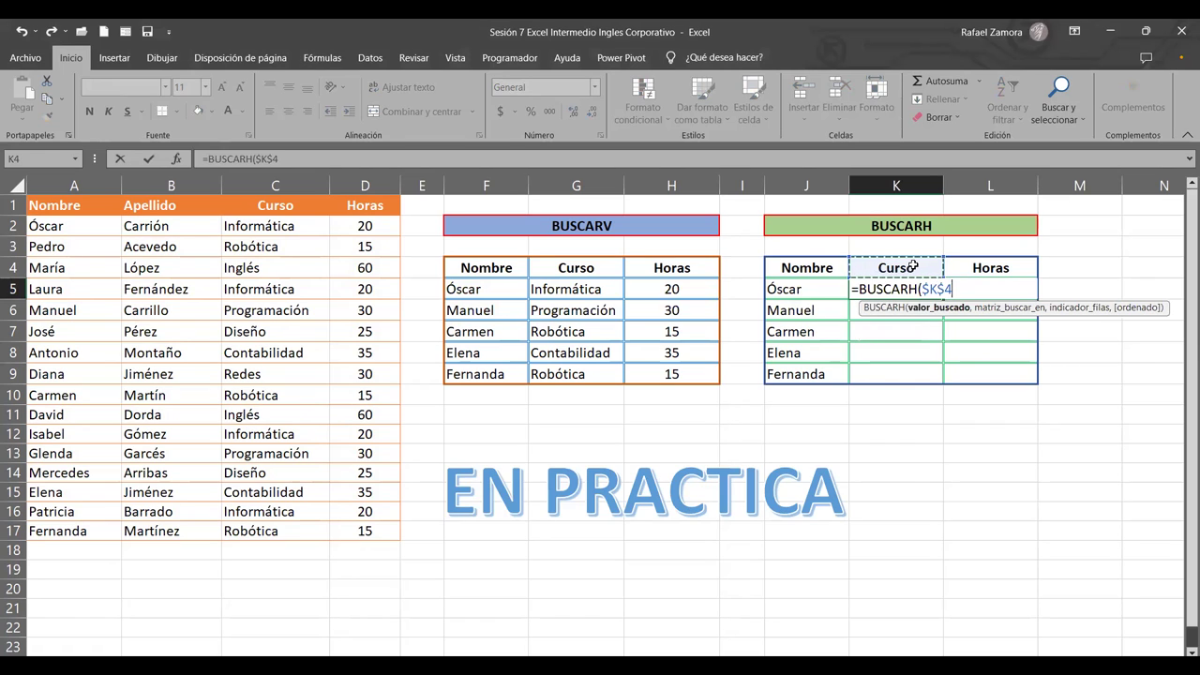
{"action": "type", "text": ","}
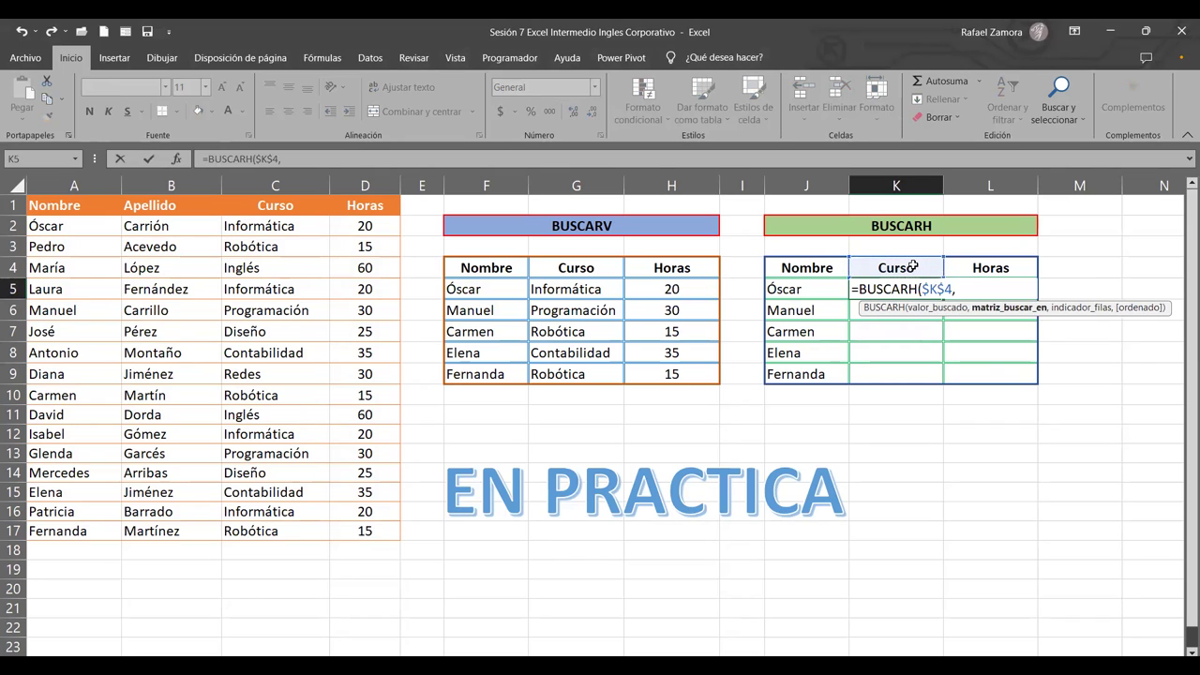
{"action": "left_click", "coordinate": [290, 205]}
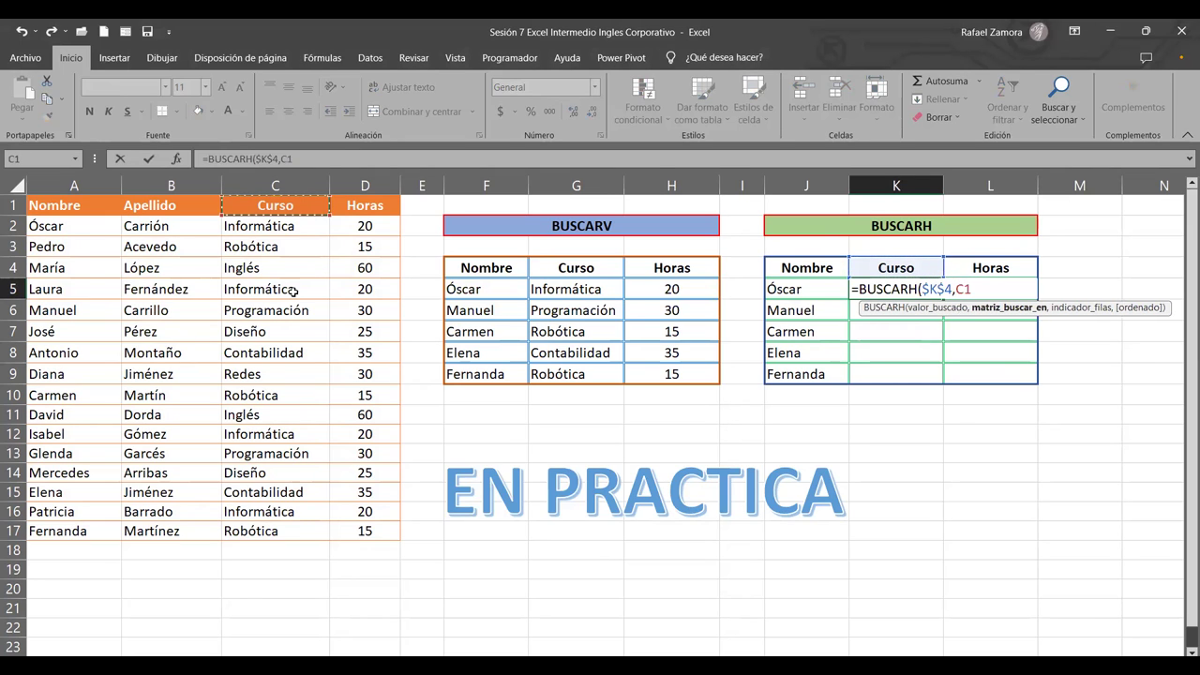
{"action": "left_click", "coordinate": [242, 532], "text": "shift"}
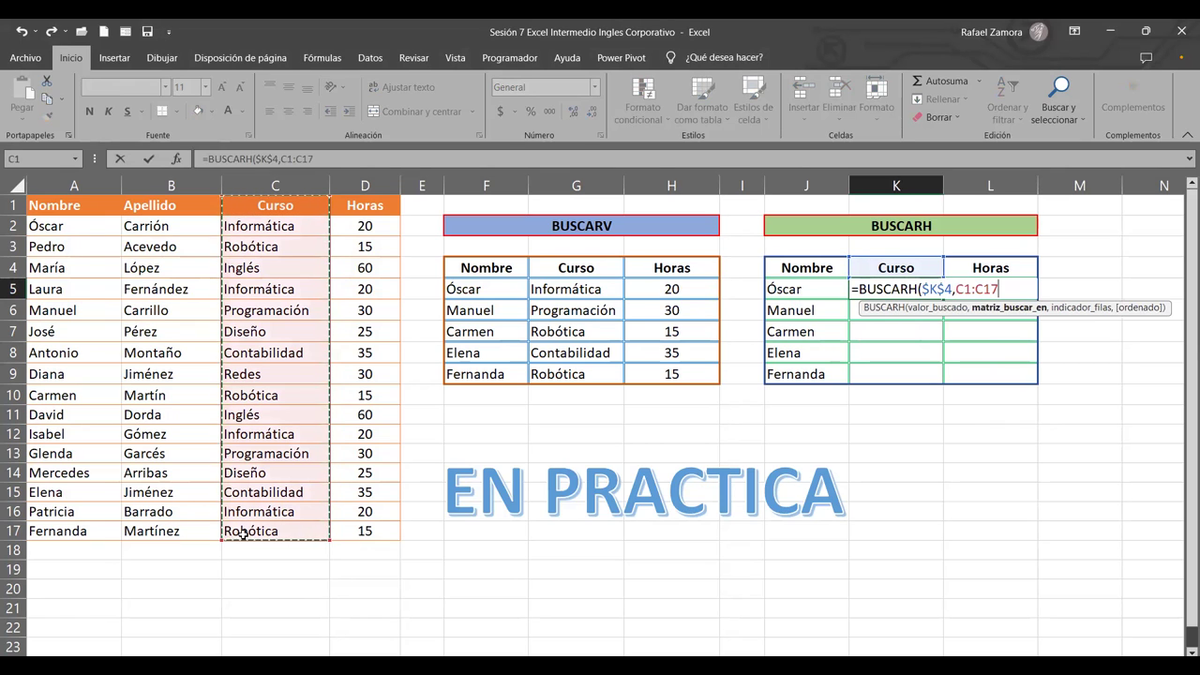
{"action": "key", "text": "F4"}
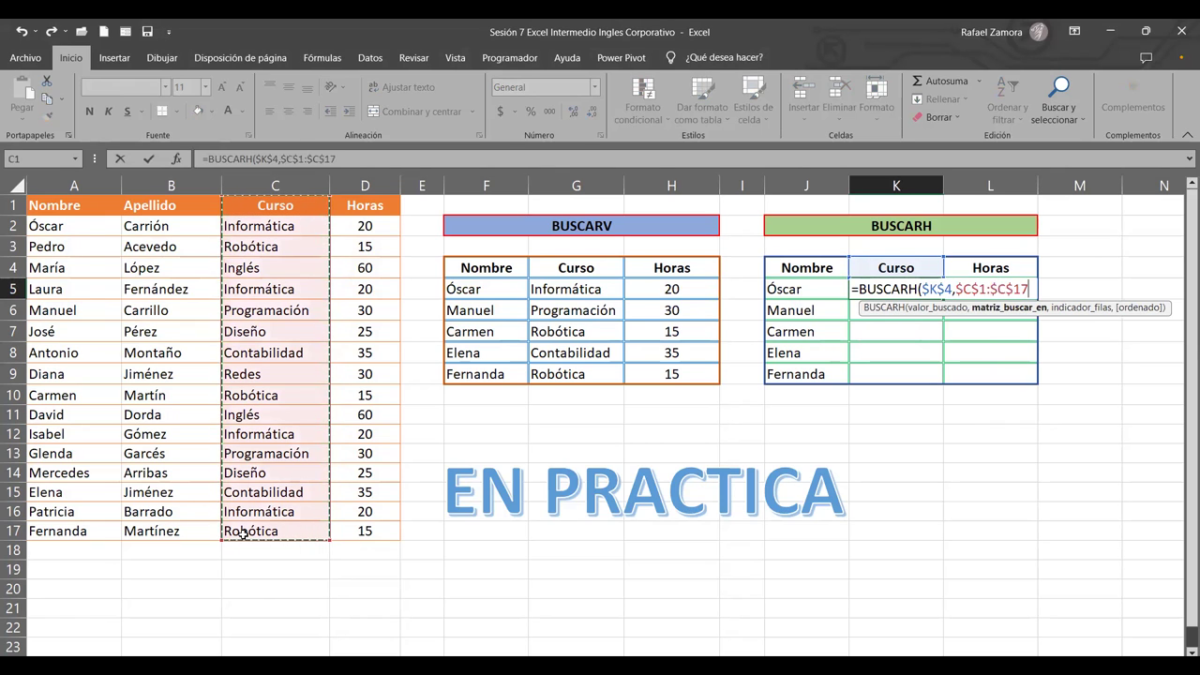
{"action": "type", "text": ","}
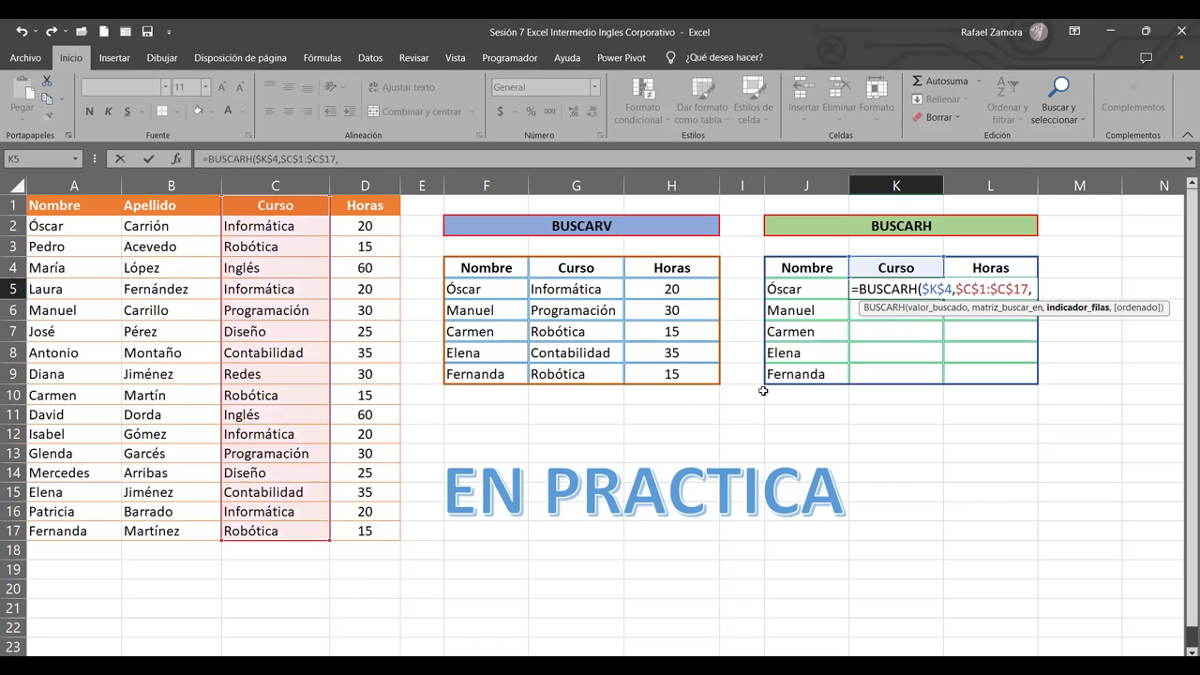
{"action": "type", "text": "2"}
{"action": "type", "text": ",0"}
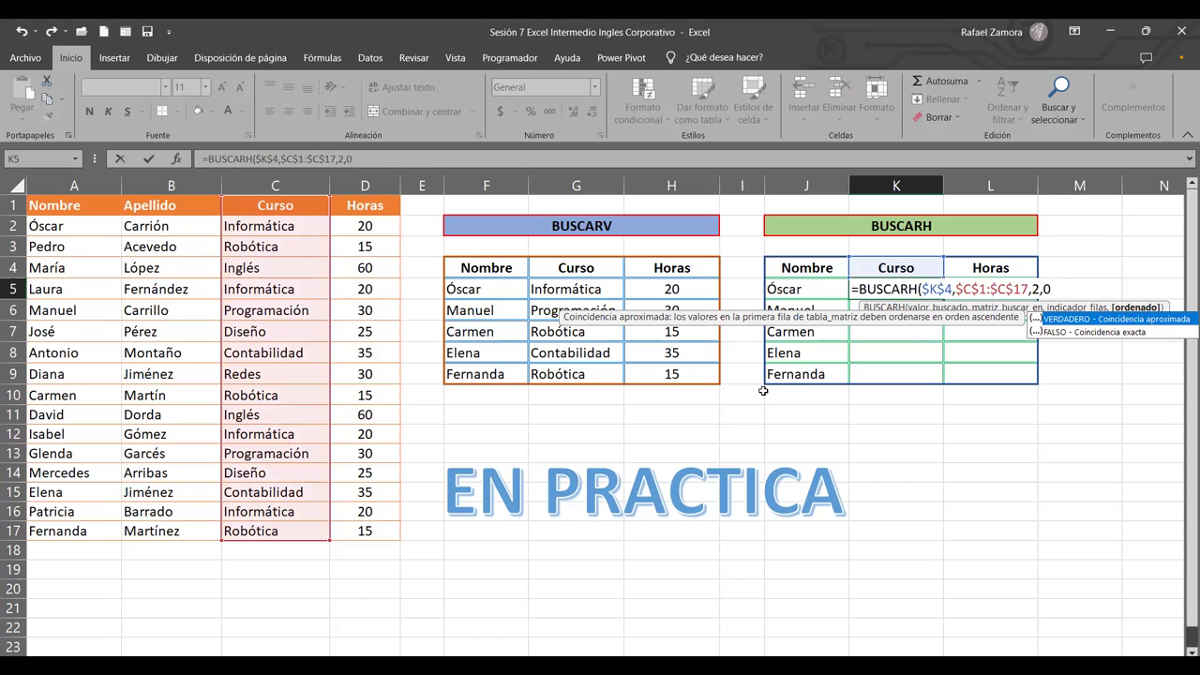
{"action": "key", "text": "Return"}
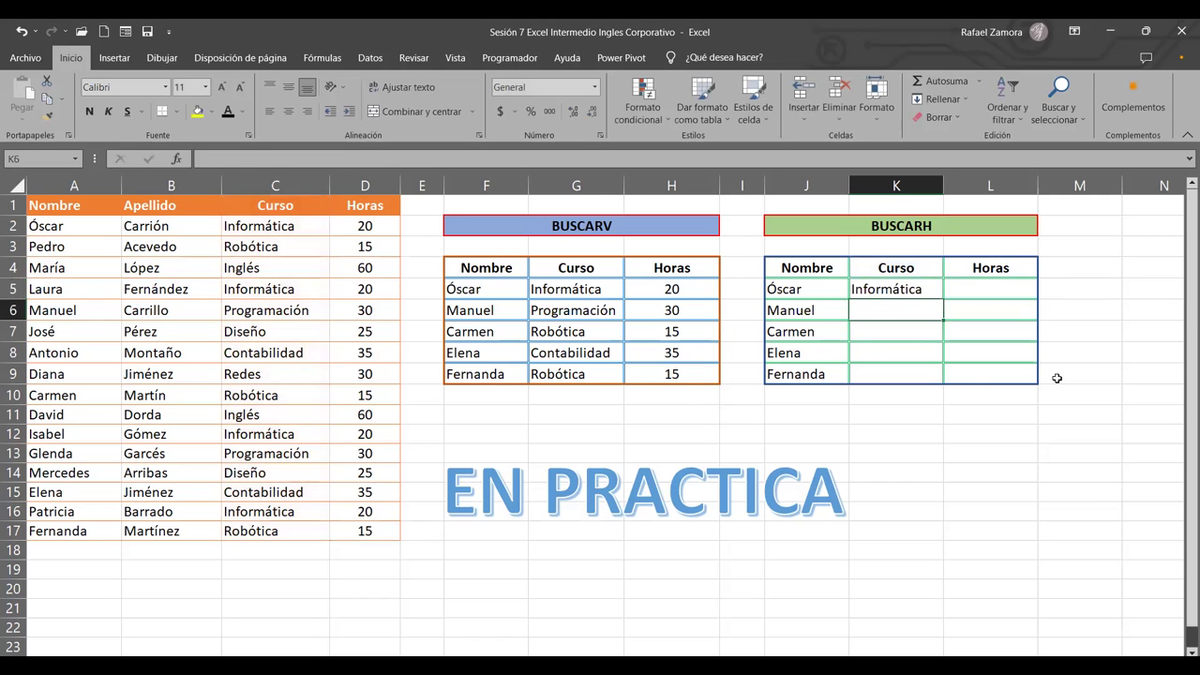
- Copy K5's lookup down to K9, setting row indexes 6 and 10 for Programación and Robótica
{"action": "left_click", "coordinate": [885, 292]}
{"action": "left_click_drag", "start_coordinate": [943, 299], "coordinate": [950, 380]}
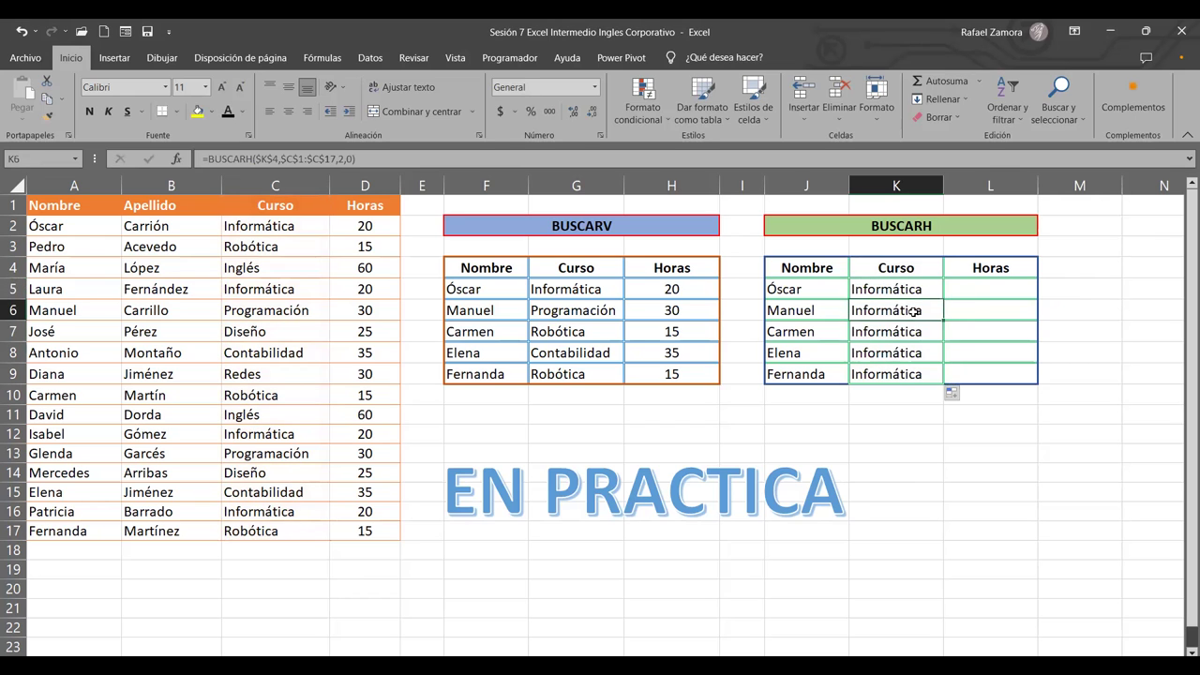
{"action": "double_click", "coordinate": [916, 310]}
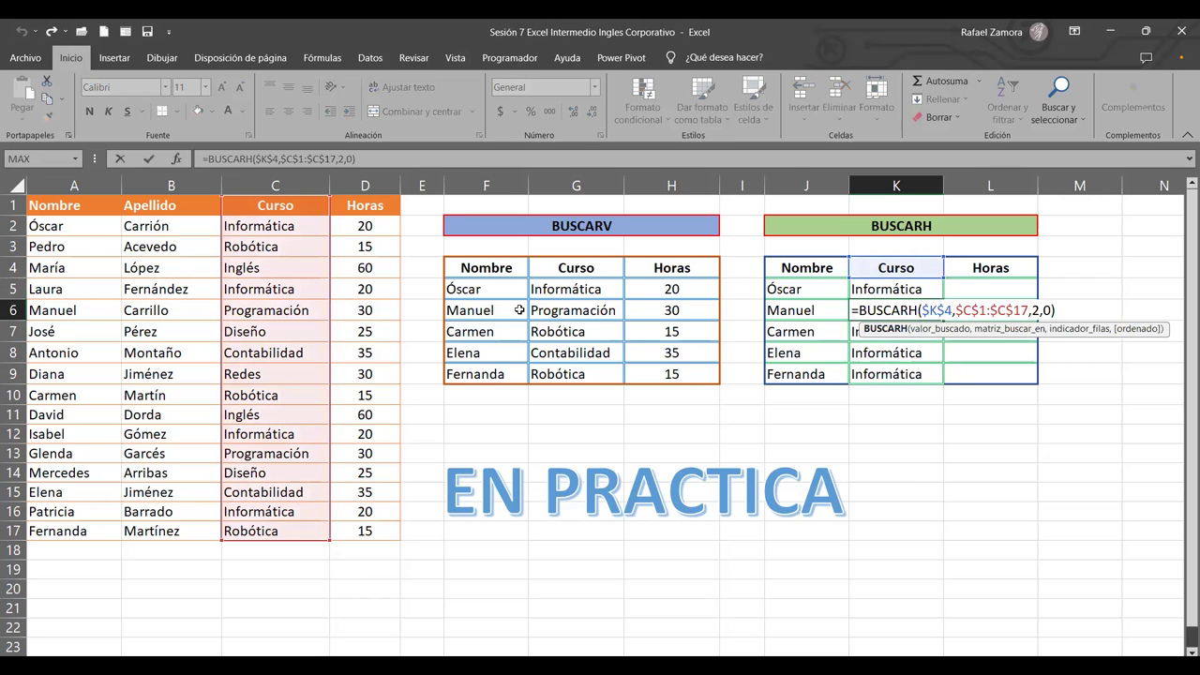
{"action": "left_click", "coordinate": [1035, 310]}
{"action": "type", "text": "6"}
{"action": "key", "text": "Return"}
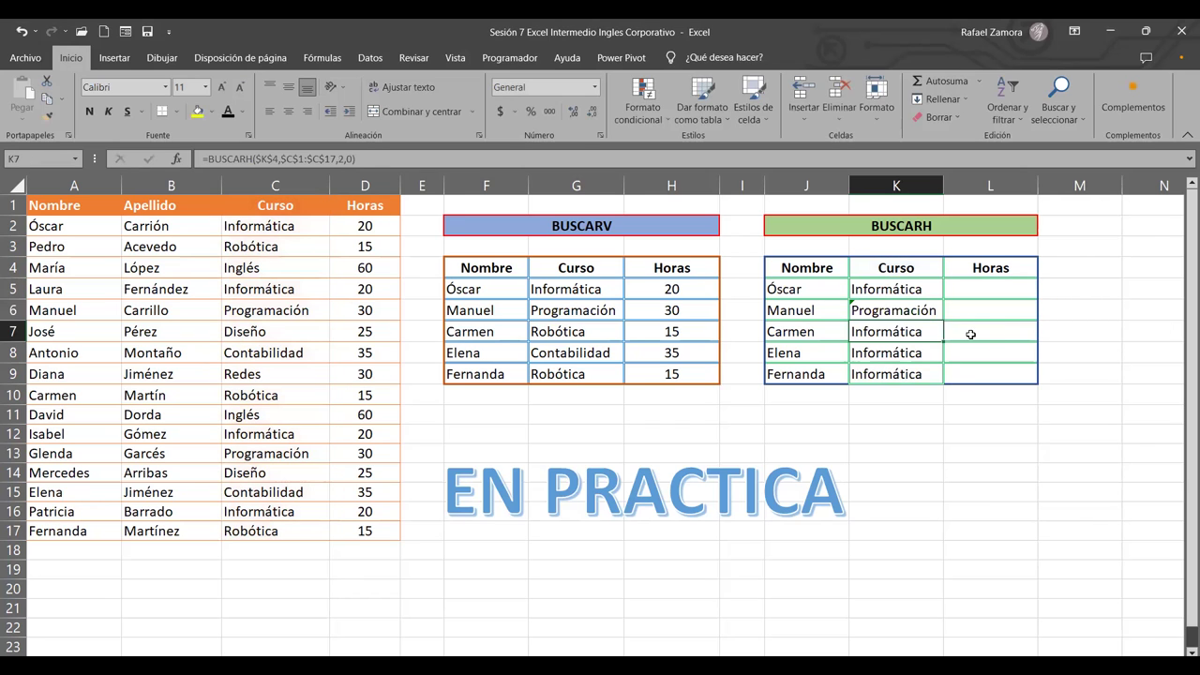
{"action": "double_click", "coordinate": [913, 335]}
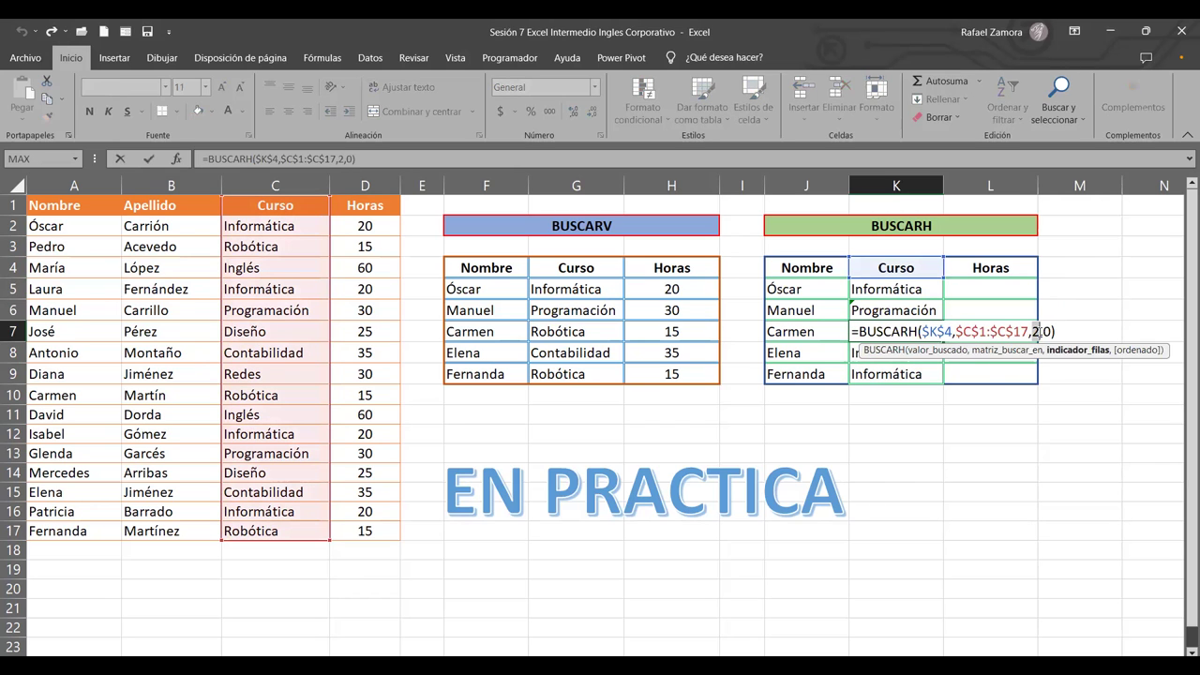
{"action": "type", "text": "10"}
{"action": "key", "text": "Return"}
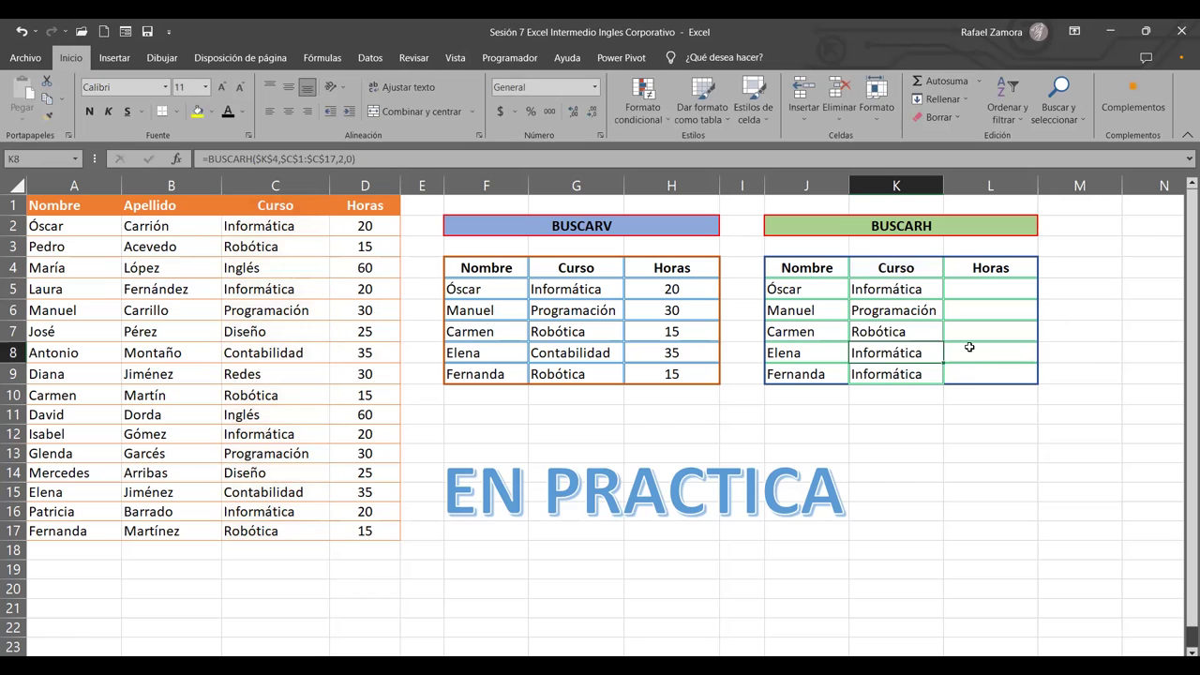
- Set row index 8 in K8 for Contabilidad and 17 in K9 for Robótica
{"action": "double_click", "coordinate": [891, 353]}
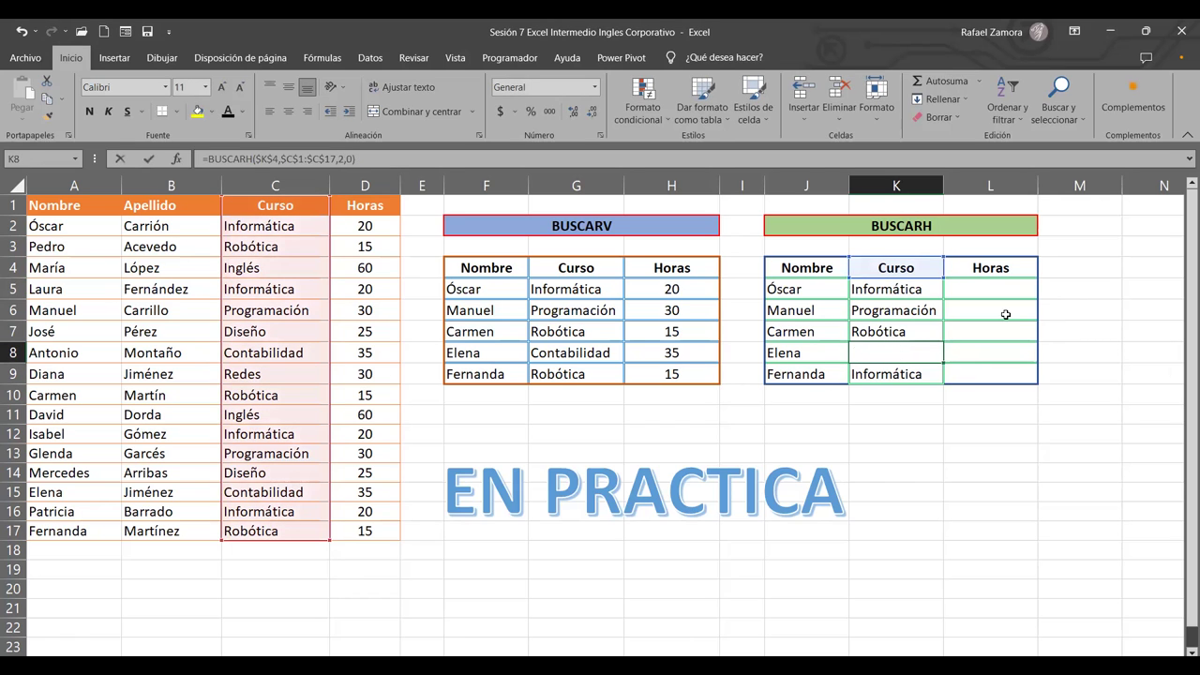
{"action": "double_click", "coordinate": [1035, 352]}
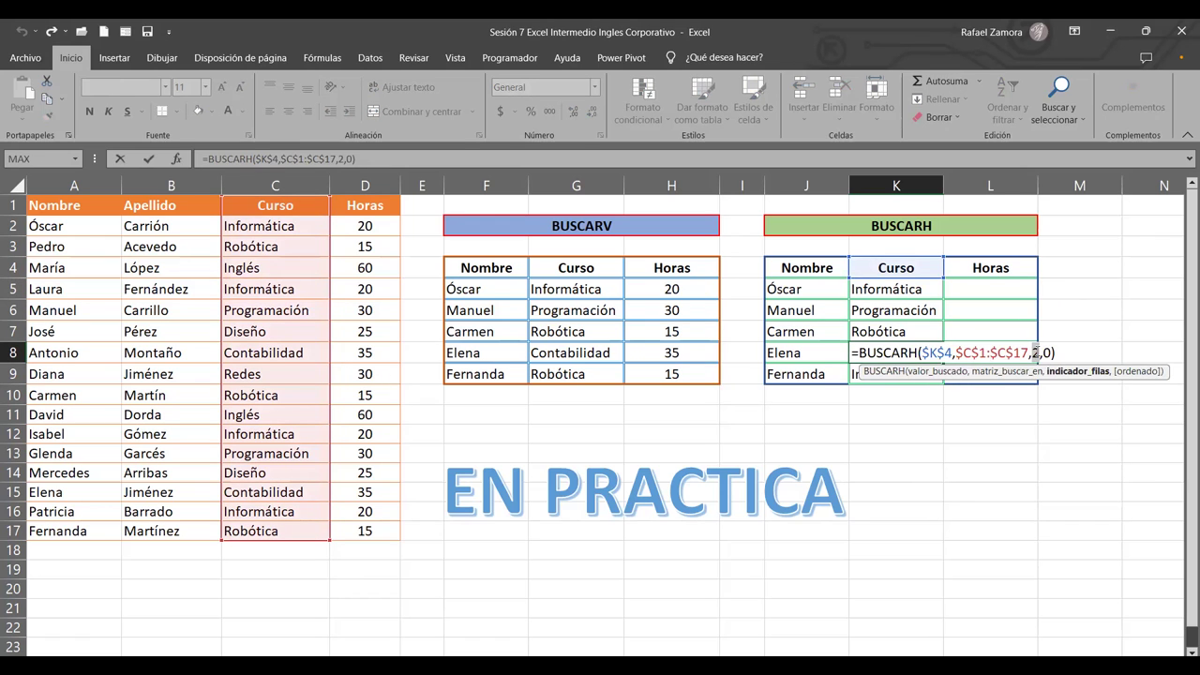
{"action": "type", "text": "8"}
{"action": "key", "text": "Return"}
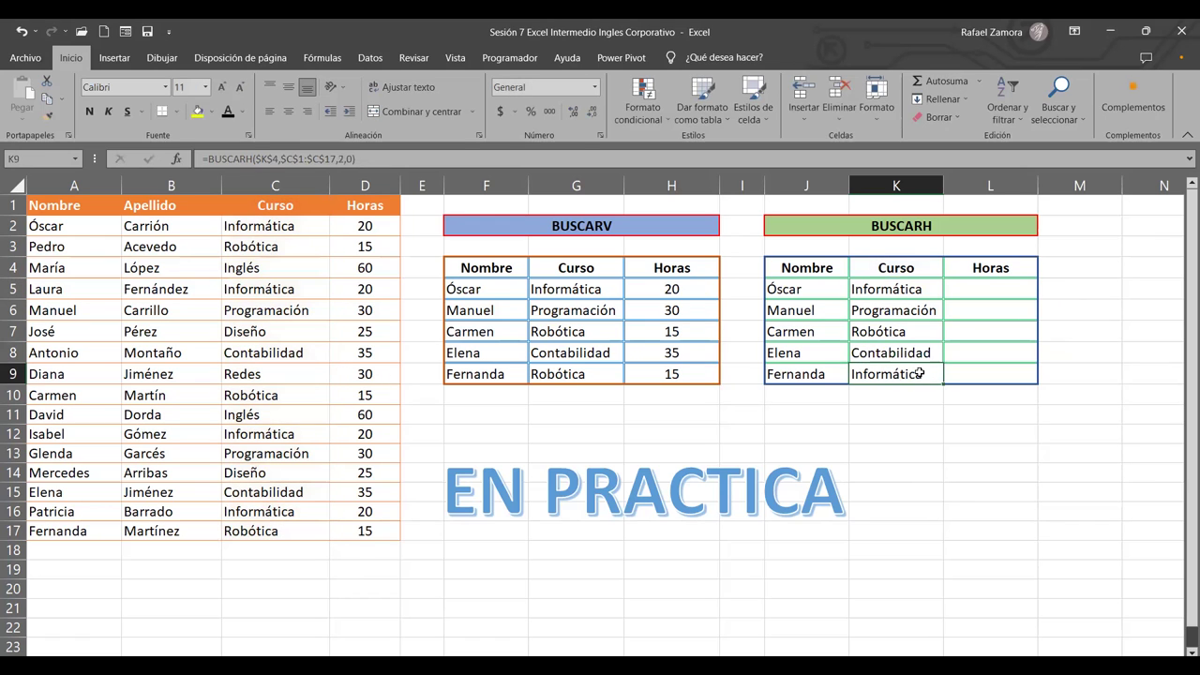
{"action": "double_click", "coordinate": [919, 373]}
{"action": "double_click", "coordinate": [1036, 373]}
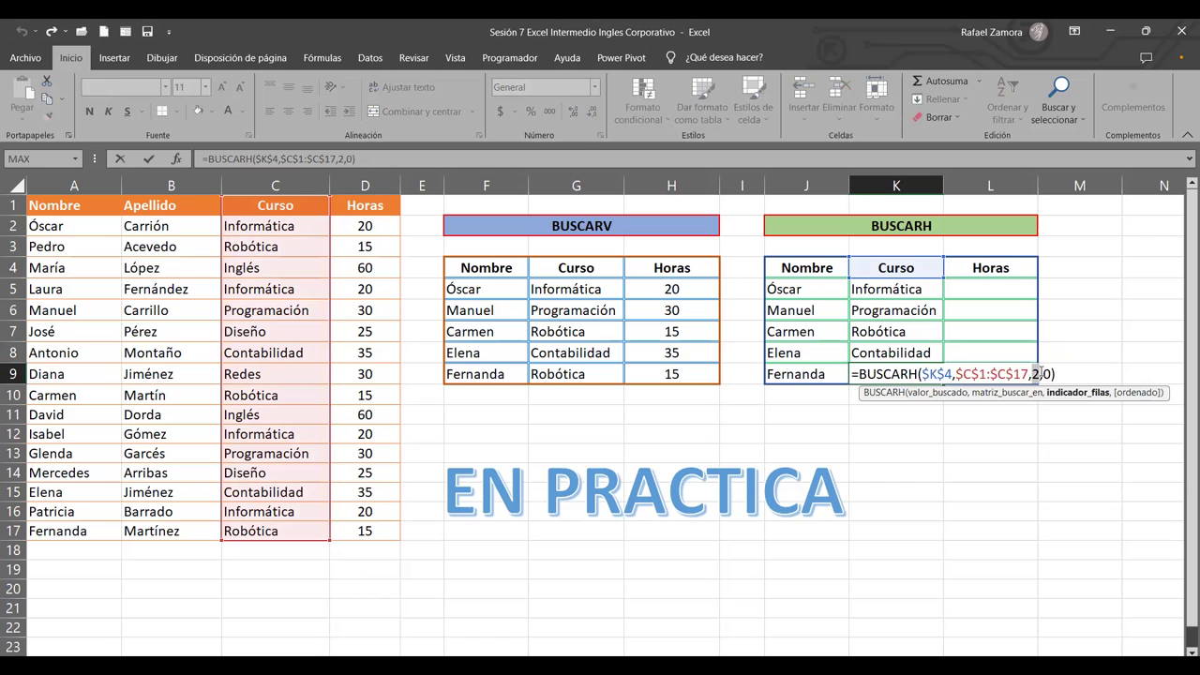
{"action": "type", "text": "17"}
{"action": "key", "text": "Return"}
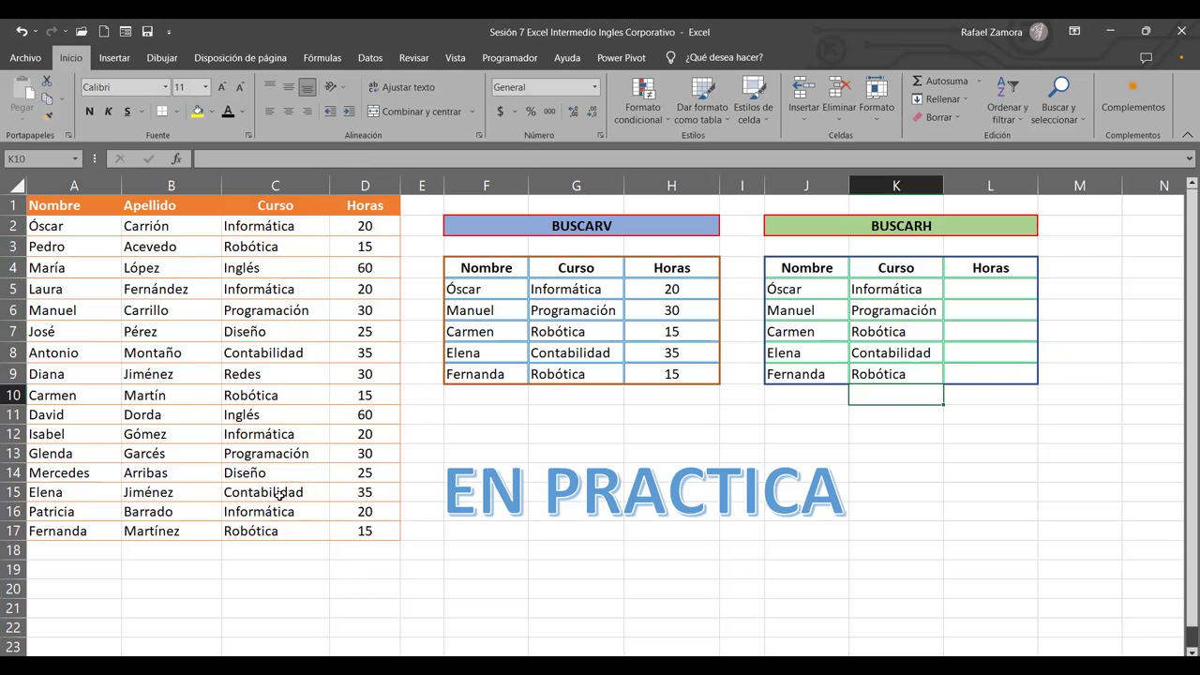
- Copy the K5 lookup into L5 and retarget its range to $D$1:$D$17
{"action": "mouse_move", "coordinate": [915, 281]}
{"action": "left_mouse_down"}
{"action": "mouse_move", "coordinate": [923, 311]}
{"action": "mouse_move", "coordinate": [941, 287]}
{"action": "left_mouse_up"}
{"action": "double_click", "coordinate": [940, 287]}
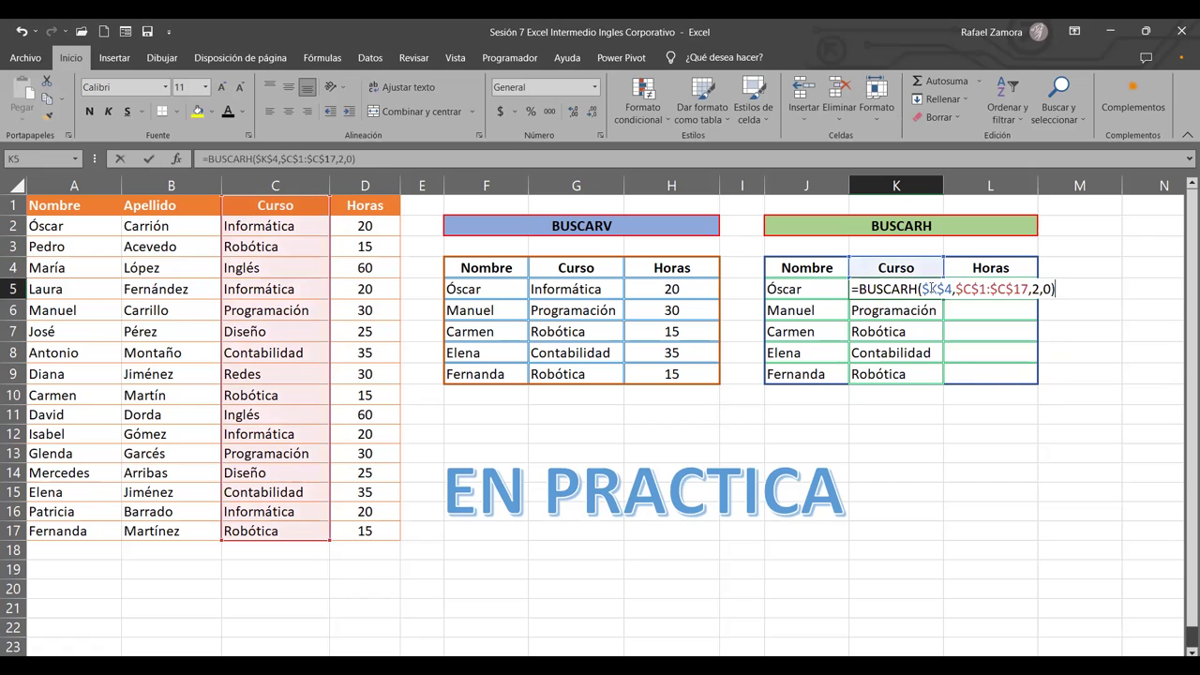
{"action": "key", "text": "Escape"}
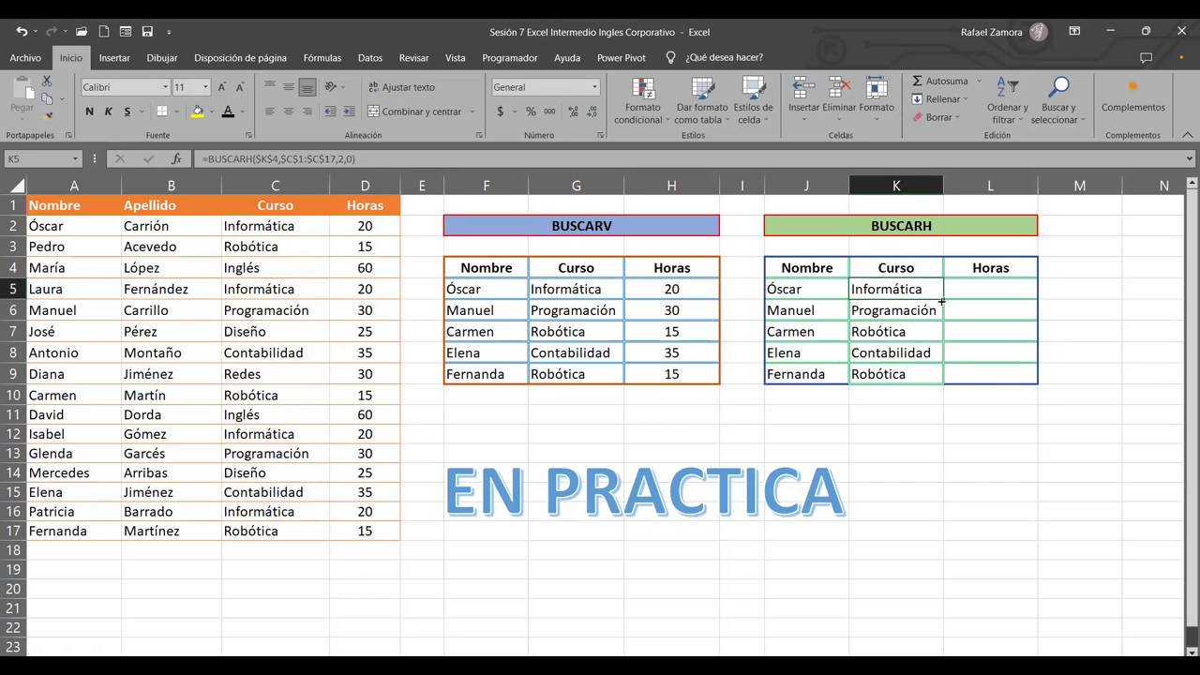
{"action": "left_click_drag", "start_coordinate": [942, 300], "coordinate": [997, 296]}
{"action": "double_click", "coordinate": [999, 290]}
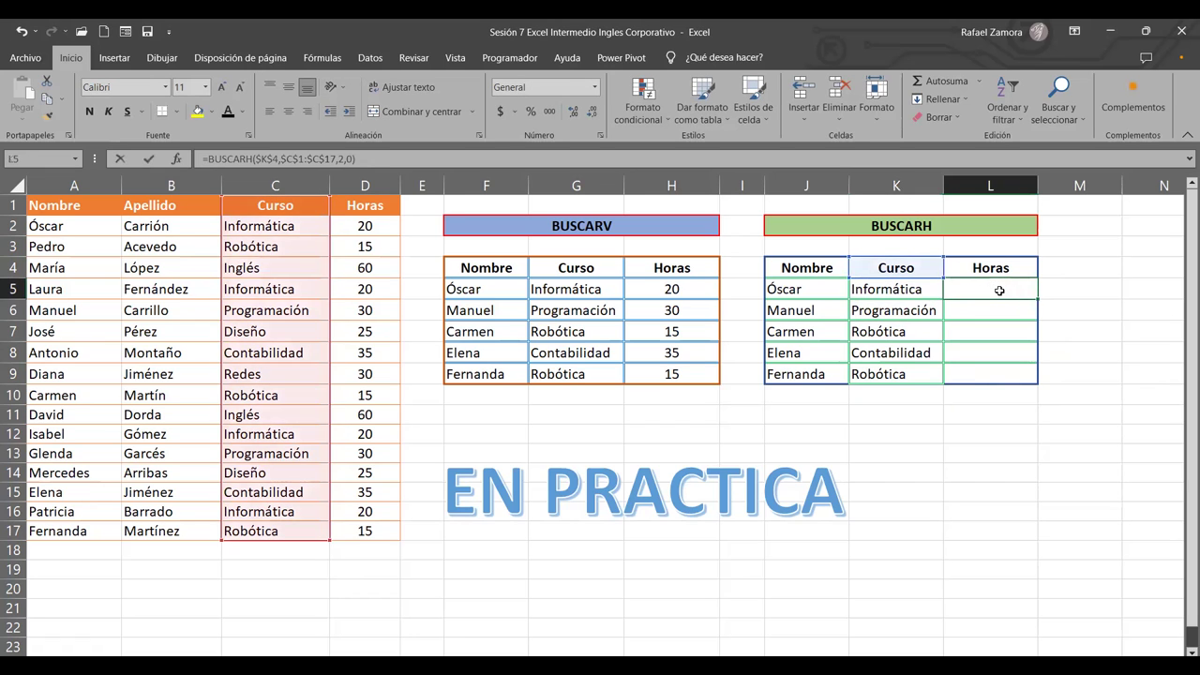
{"action": "double_click", "coordinate": [999, 290]}
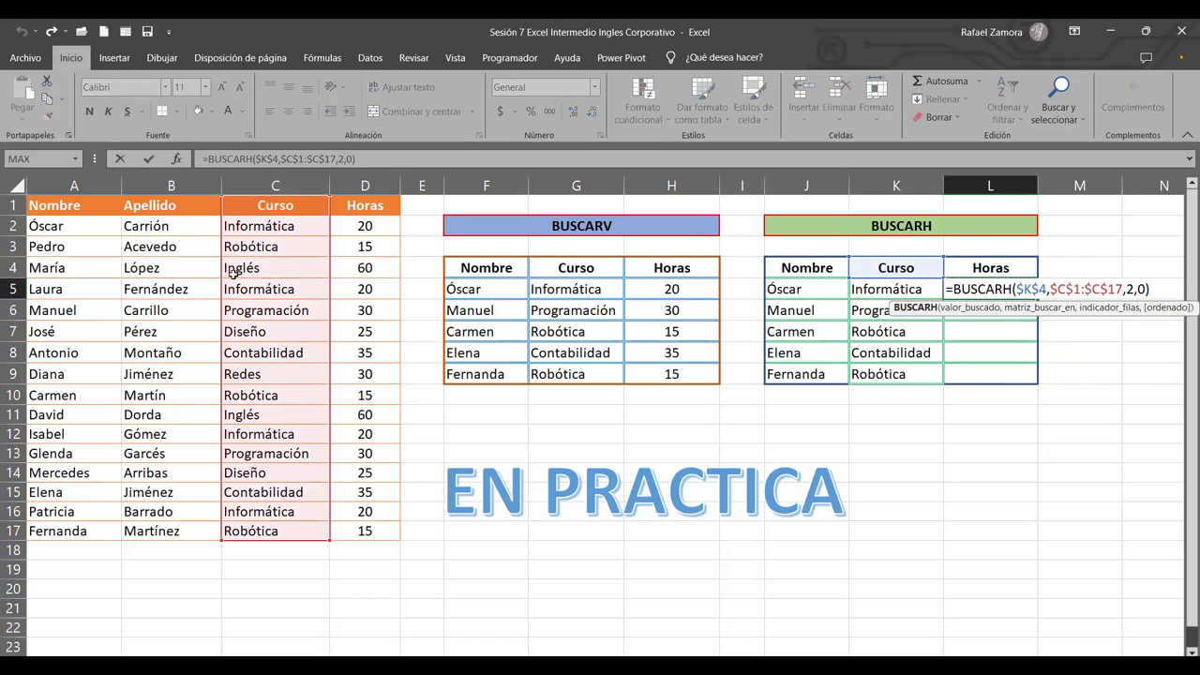
{"action": "left_click_drag", "start_coordinate": [330, 245], "coordinate": [367, 253]}
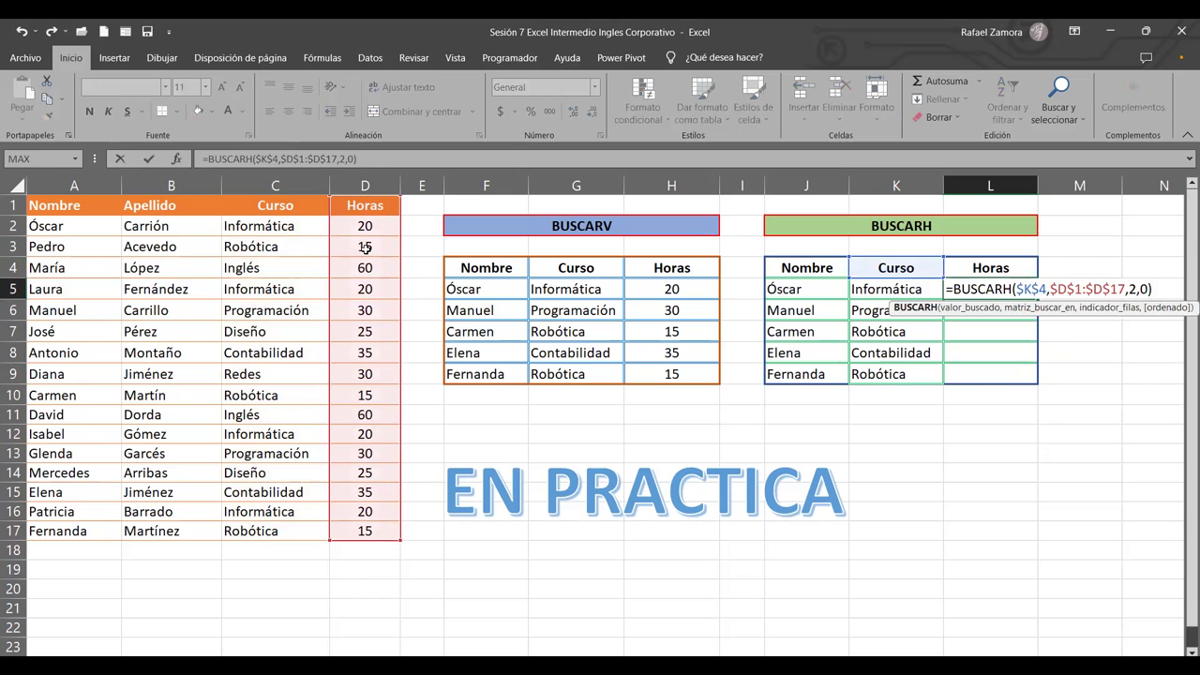
{"action": "key", "text": "Return"}
- Point L5's lookup value at $L$4, fill it down to L9 and centre the hours
{"action": "scroll", "coordinate": [366, 249], "scroll_direction": "down", "scroll_amount": 1}
{"action": "scroll", "coordinate": [1020, 298], "scroll_direction": "up", "scroll_amount": 1}
{"action": "left_click", "coordinate": [1019, 283]}
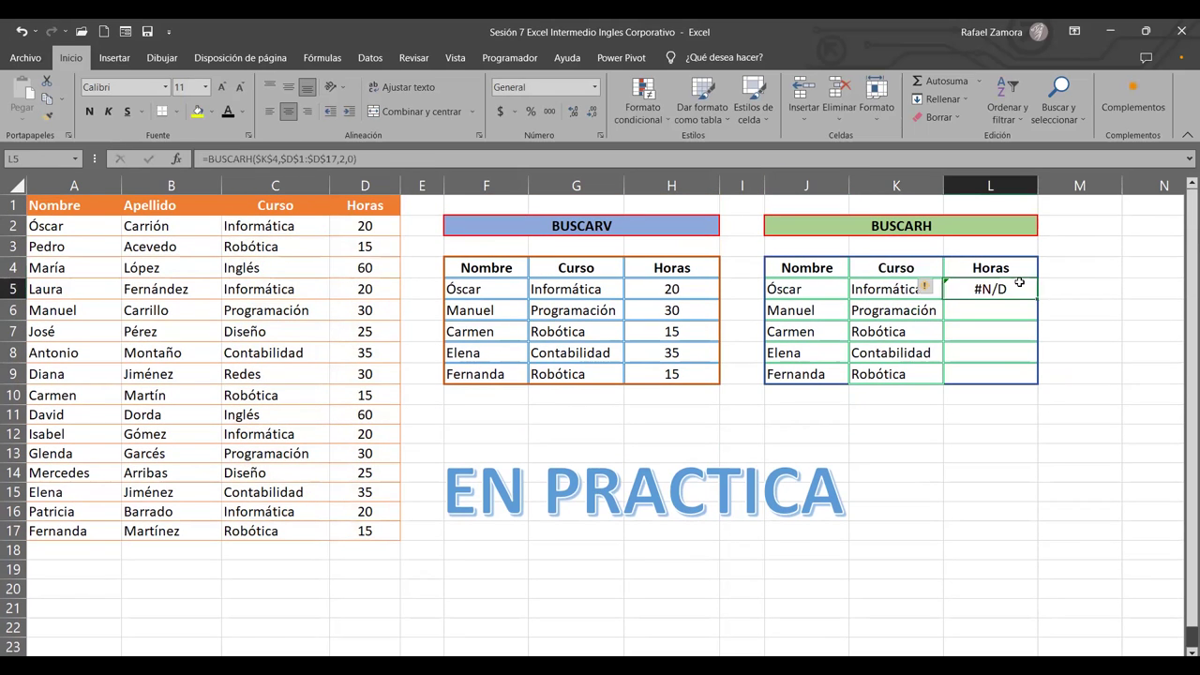
{"action": "double_click", "coordinate": [1019, 283]}
{"action": "left_click_drag", "start_coordinate": [929, 261], "coordinate": [973, 266]}
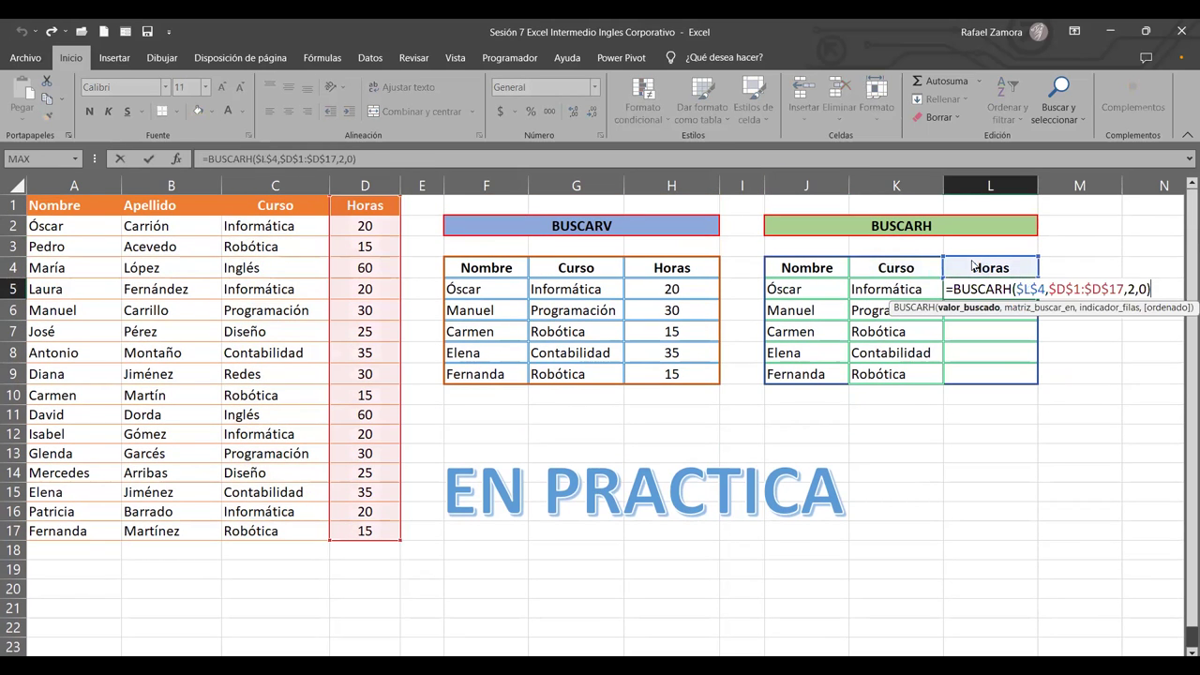
{"action": "key", "text": "Return"}
{"action": "left_click", "coordinate": [1028, 296]}
{"action": "left_click_drag", "start_coordinate": [1037, 300], "coordinate": [1038, 381]}
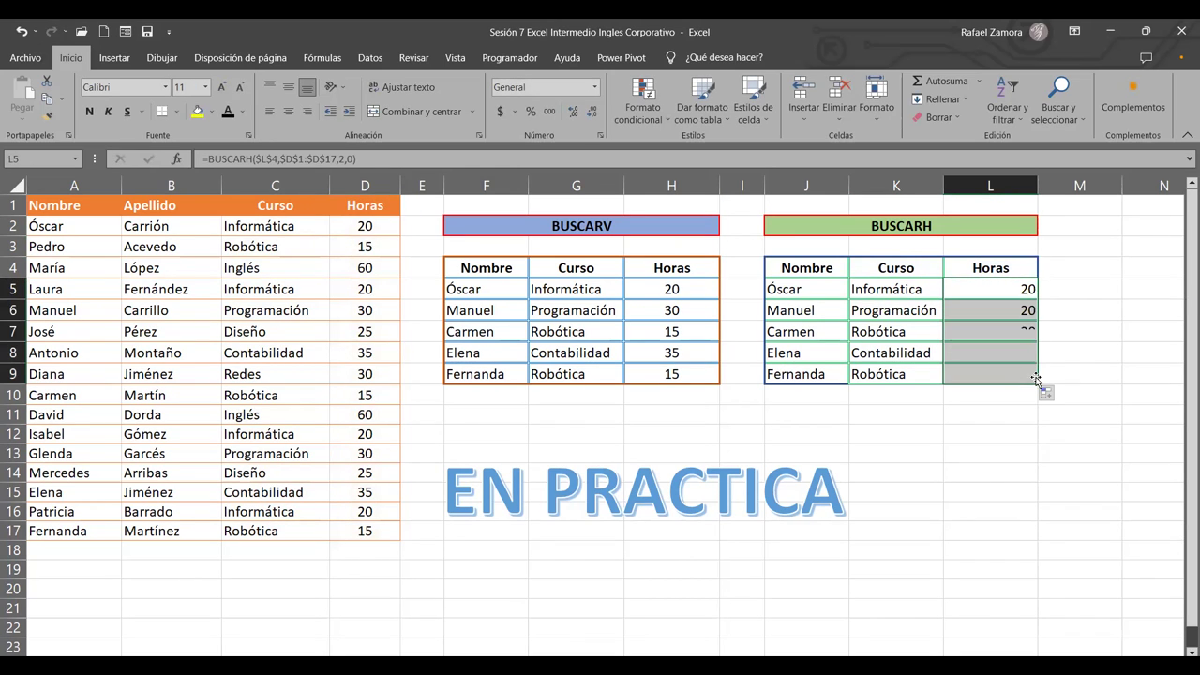
{"action": "left_click", "coordinate": [289, 111]}
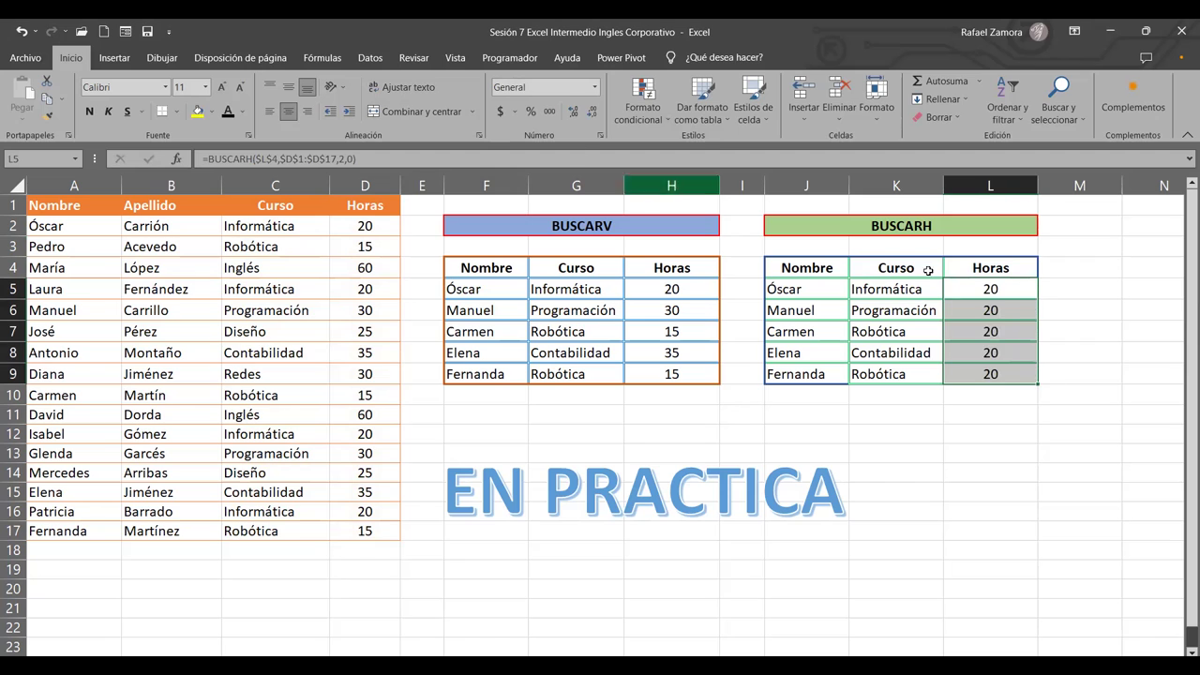
- Set the row index to 6 for Manuel's hours and 10 for Carmen's
{"action": "double_click", "coordinate": [1008, 311]}
{"action": "left_click", "coordinate": [1009, 312]}
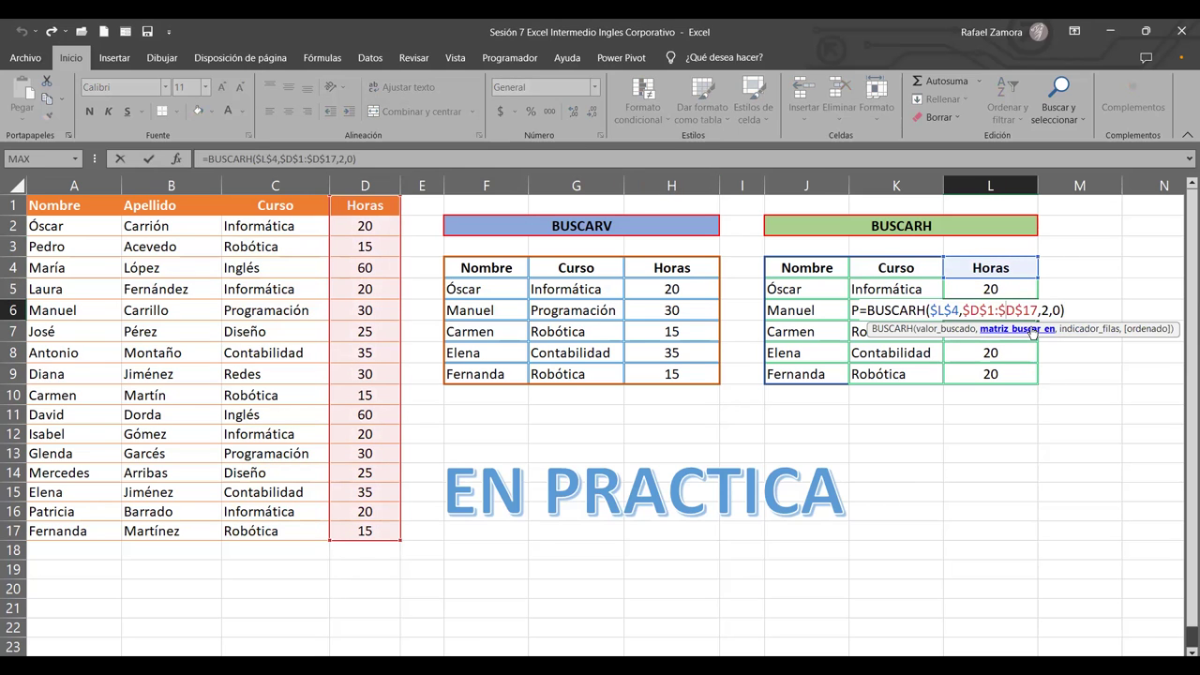
{"action": "left_click", "coordinate": [1036, 310]}
{"action": "double_click", "coordinate": [1044, 310]}
{"action": "type", "text": "6"}
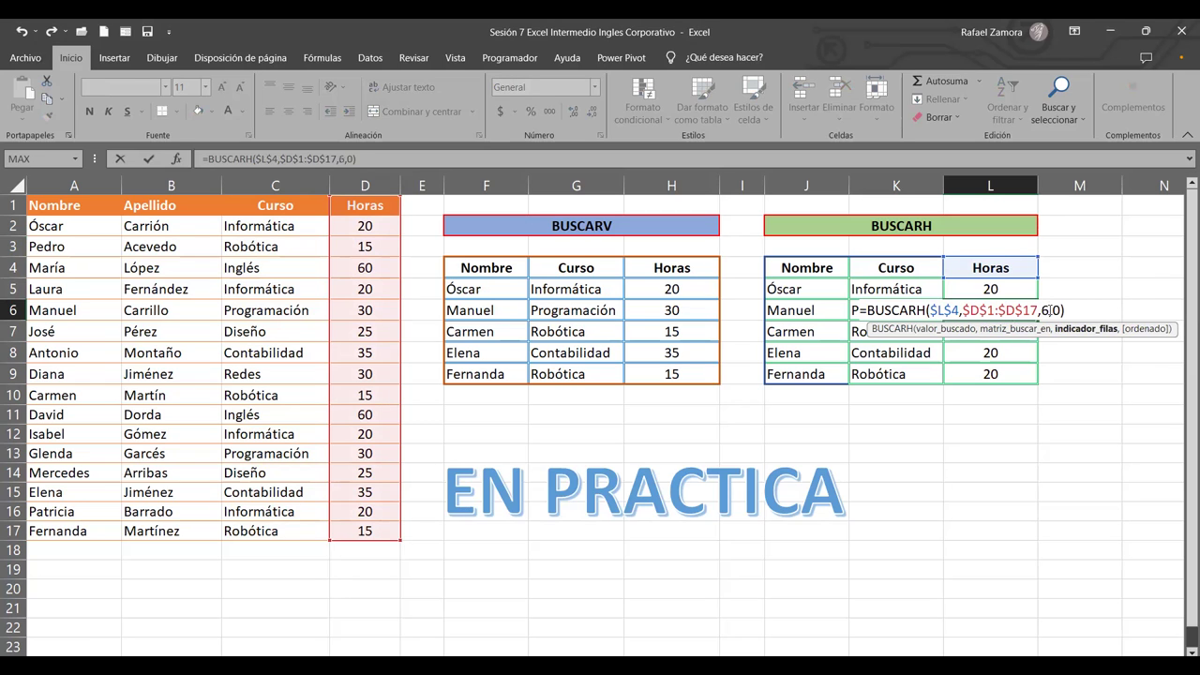
{"action": "key", "text": "Return"}
{"action": "key", "text": "F2"}
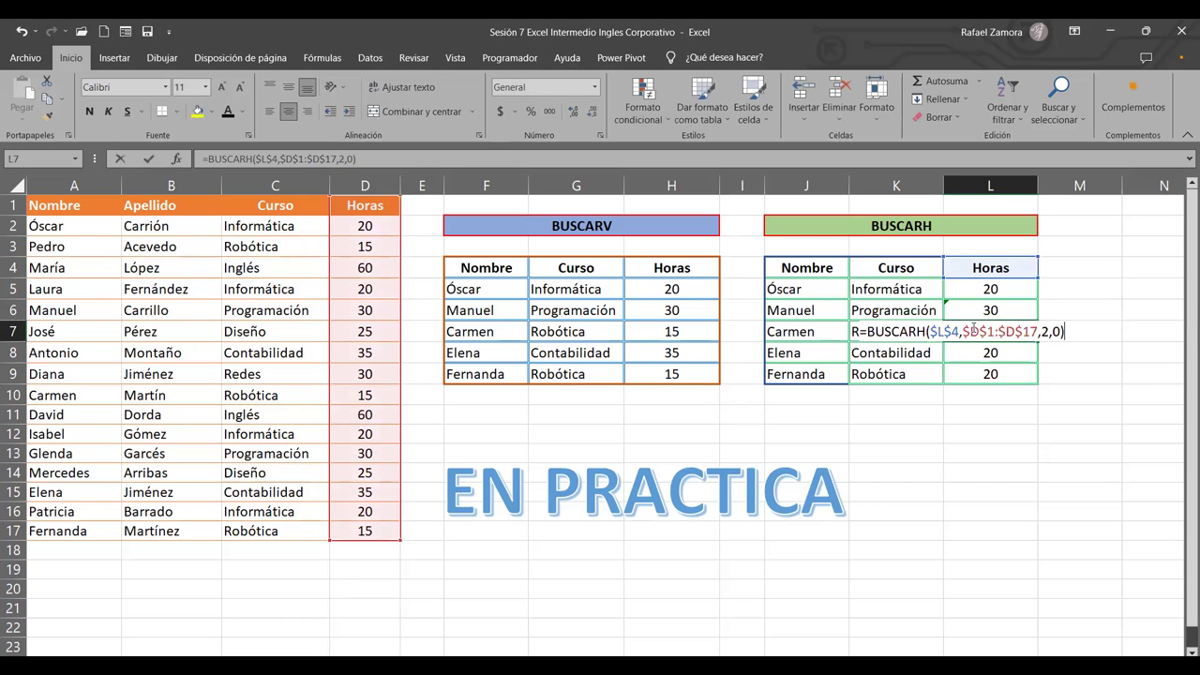
{"action": "left_click", "coordinate": [973, 329]}
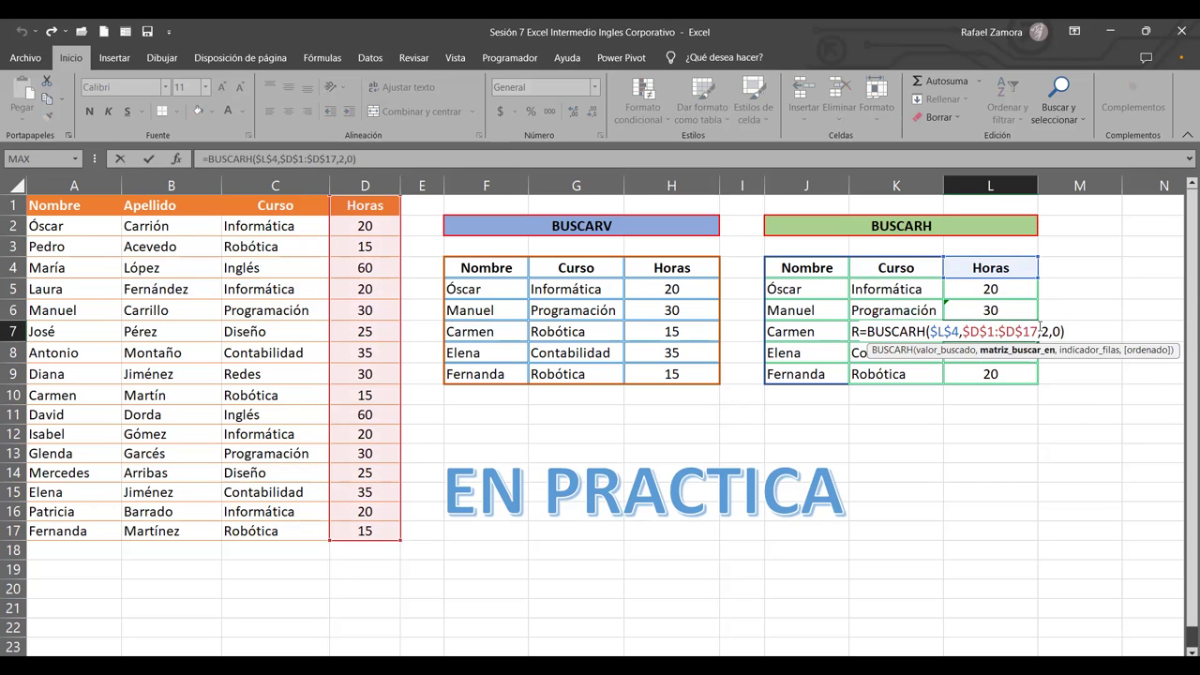
{"action": "left_click", "coordinate": [1044, 331]}
{"action": "type", "text": "10"}
{"action": "key", "text": "Delete"}
{"action": "key", "text": "Return"}
- Set the row index to 15 for Elena's hours and 17 for Fernanda's, giving 35 and 15
{"action": "key", "text": "F2"}
{"action": "left_click", "coordinate": [1002, 353]}
{"action": "left_click", "coordinate": [1054, 353]}
{"action": "key", "text": "Delete"}
{"action": "type", "text": "15,0)"}
{"action": "key", "text": "Return"}
{"action": "key", "text": "F2"}
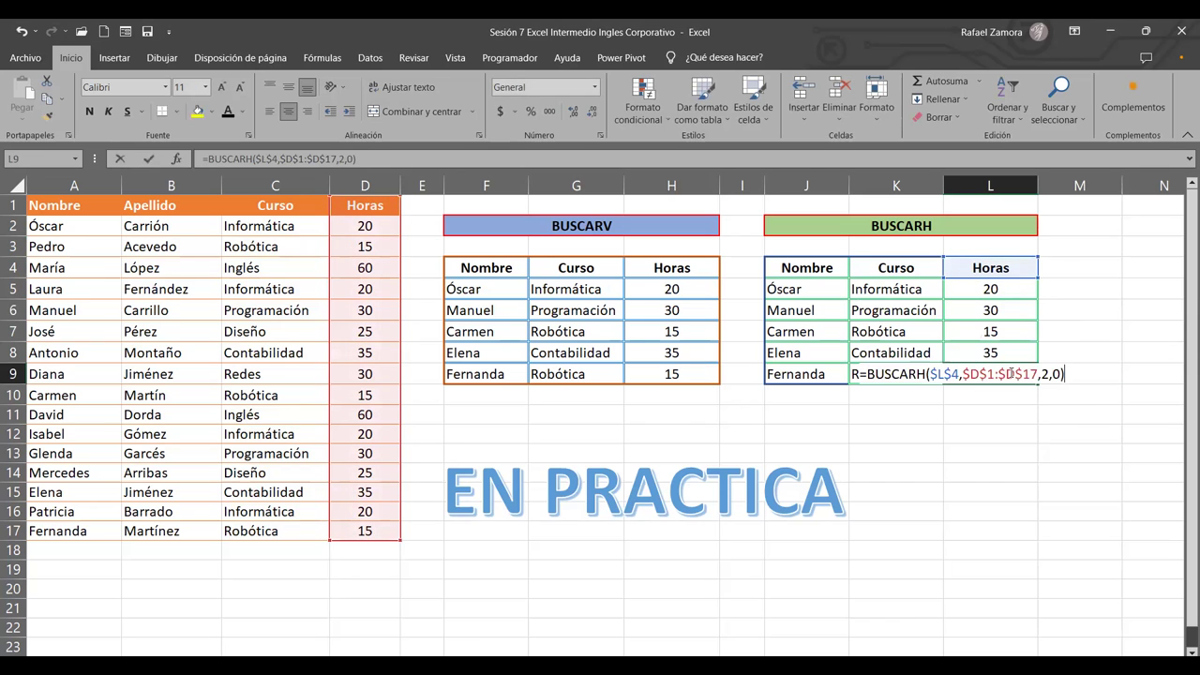
{"action": "left_click", "coordinate": [1044, 382]}
{"action": "type", "text": "17"}
{"action": "key", "text": "Delete"}
{"action": "key", "text": "Return"}
{"action": "left_click_drag", "start_coordinate": [825, 278], "coordinate": [975, 368]}
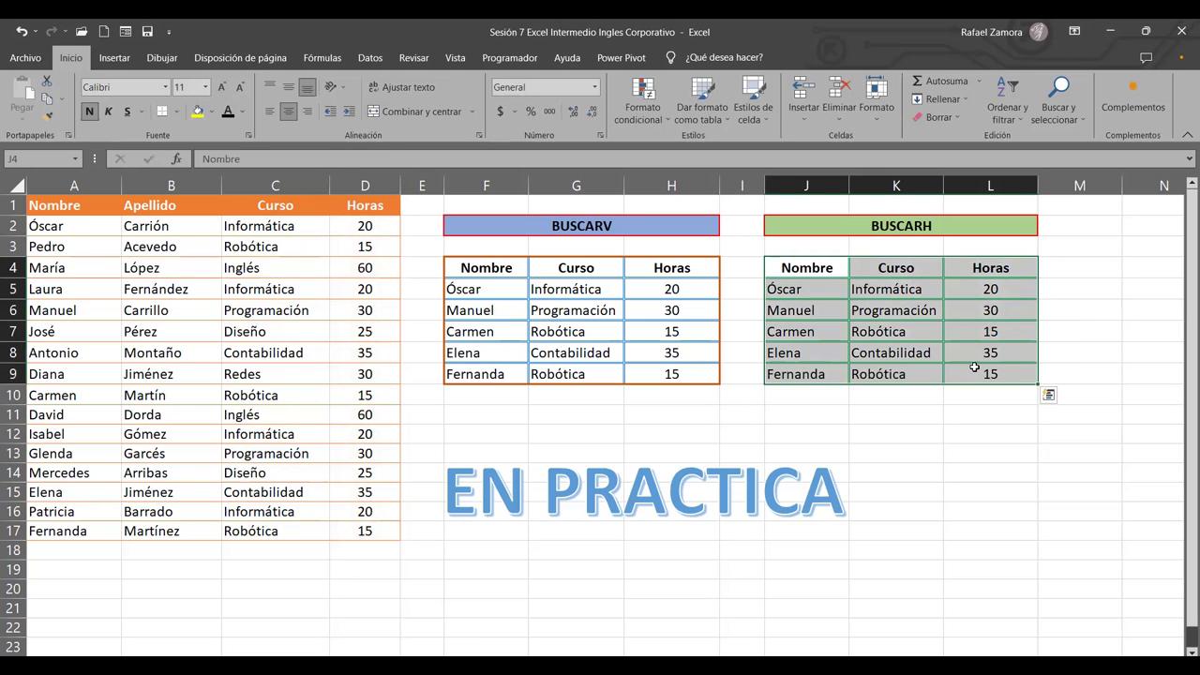
- Add bottom and right borders to the BUSCARH table J4:L9 to match the BUSCARV table
{"action": "key", "text": "ctrl+1"}
{"action": "left_click", "coordinate": [373, 242]}
{"action": "left_click", "coordinate": [381, 234]}
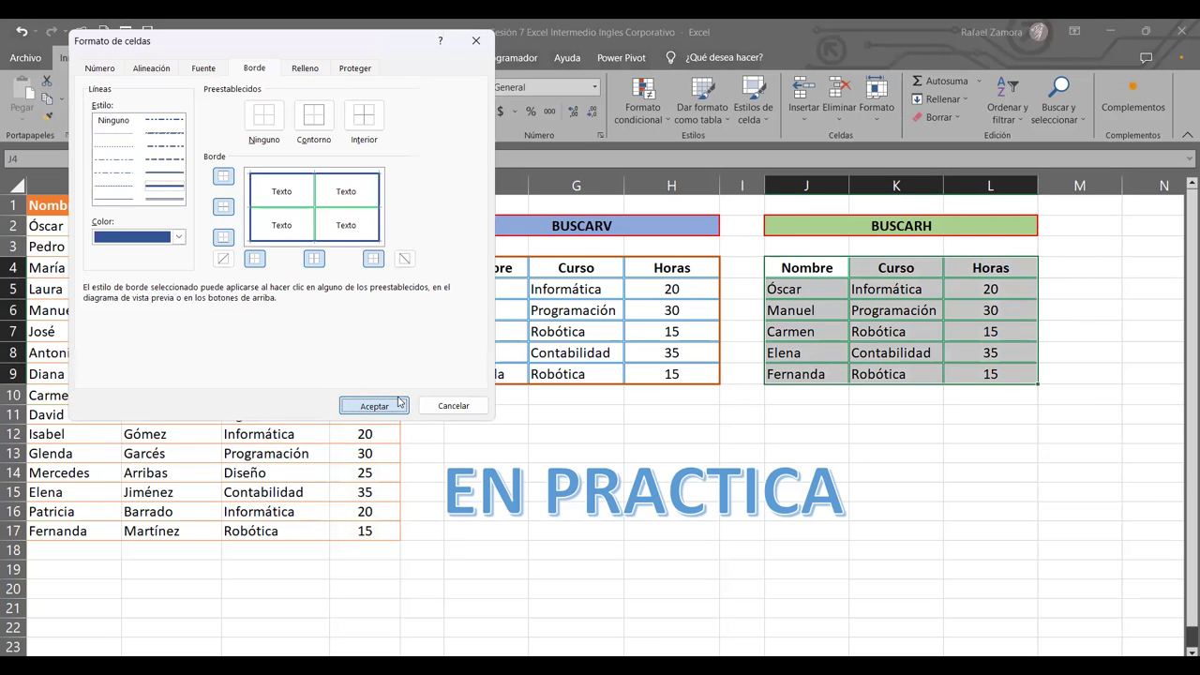
{"action": "left_click", "coordinate": [398, 401]}
{"action": "left_click", "coordinate": [960, 467]}
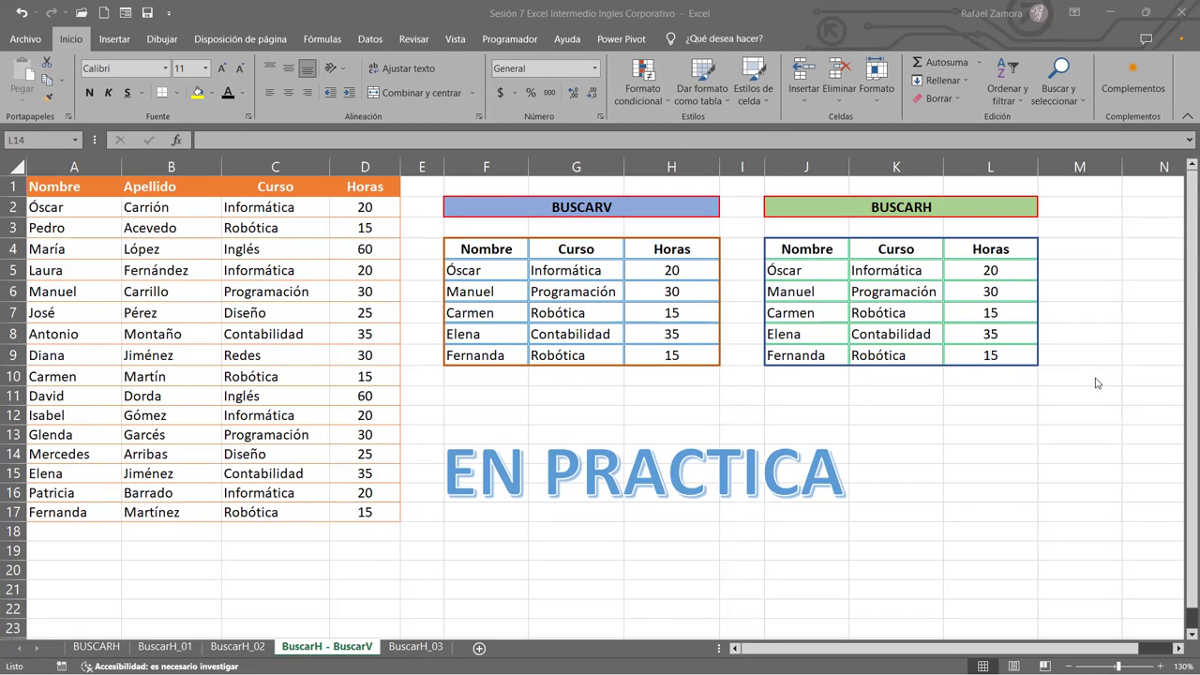
- Review the hours formulas in L6 and H6, then display G5's =BUSCARV(F5,$A$2:$D$17,3,0) formula in-cell
{"action": "left_click", "coordinate": [995, 287]}
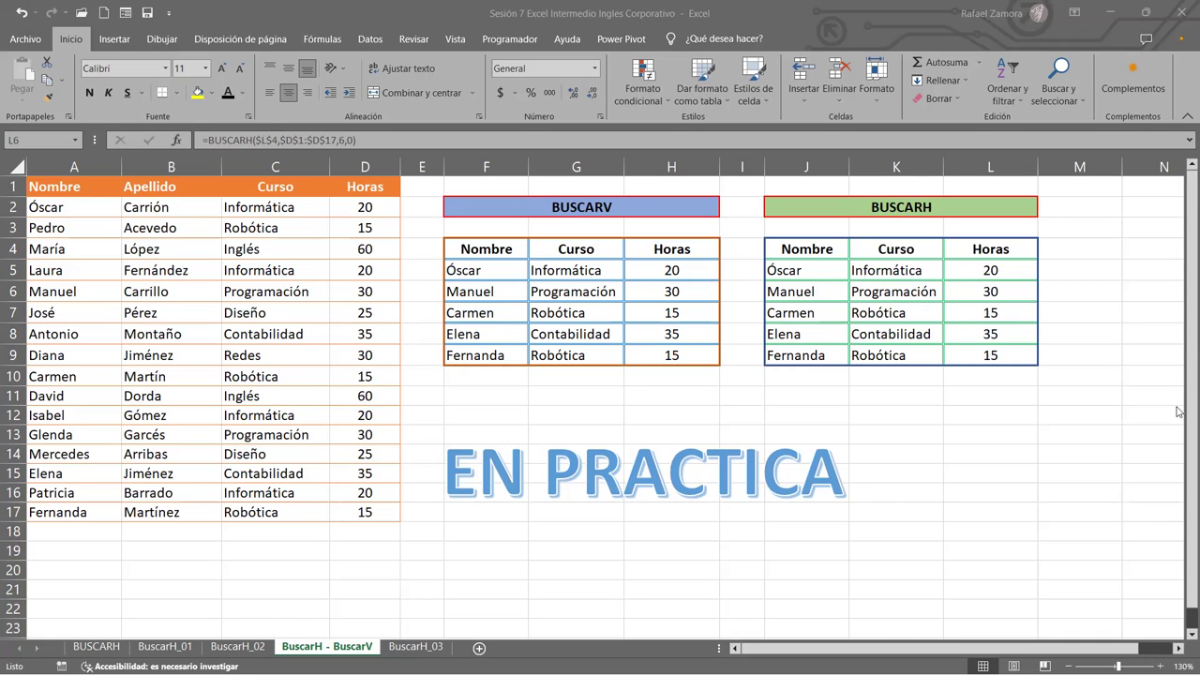
{"action": "left_click", "coordinate": [669, 293]}
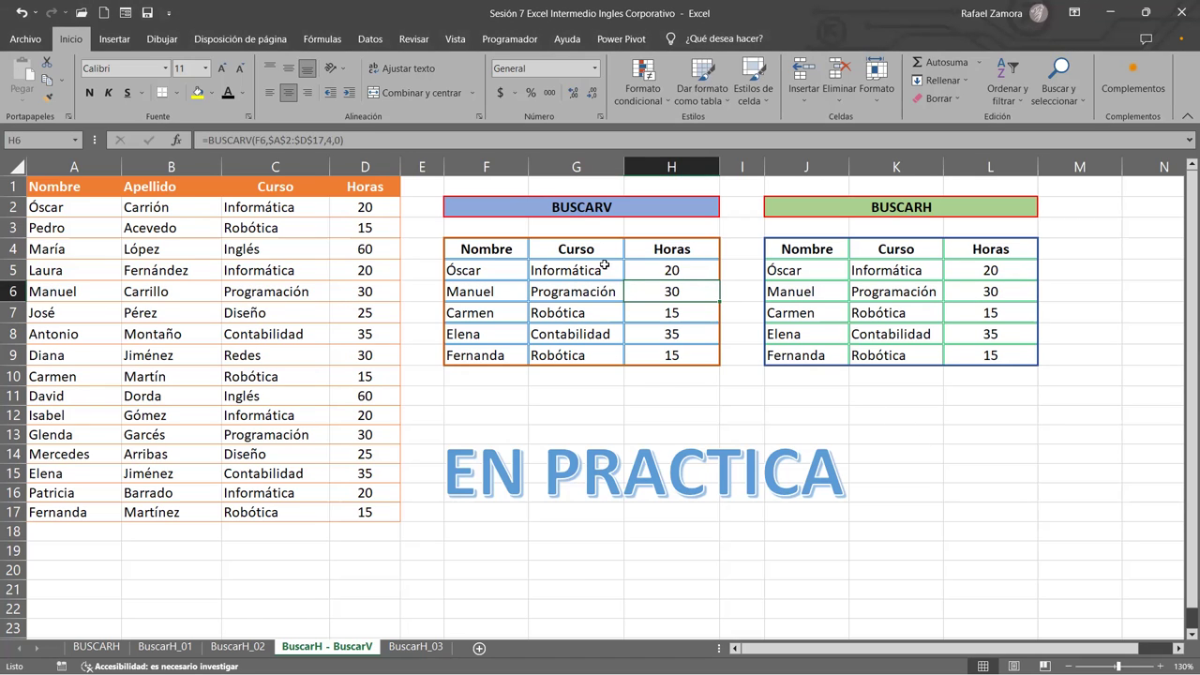
{"action": "double_click", "coordinate": [575, 271]}
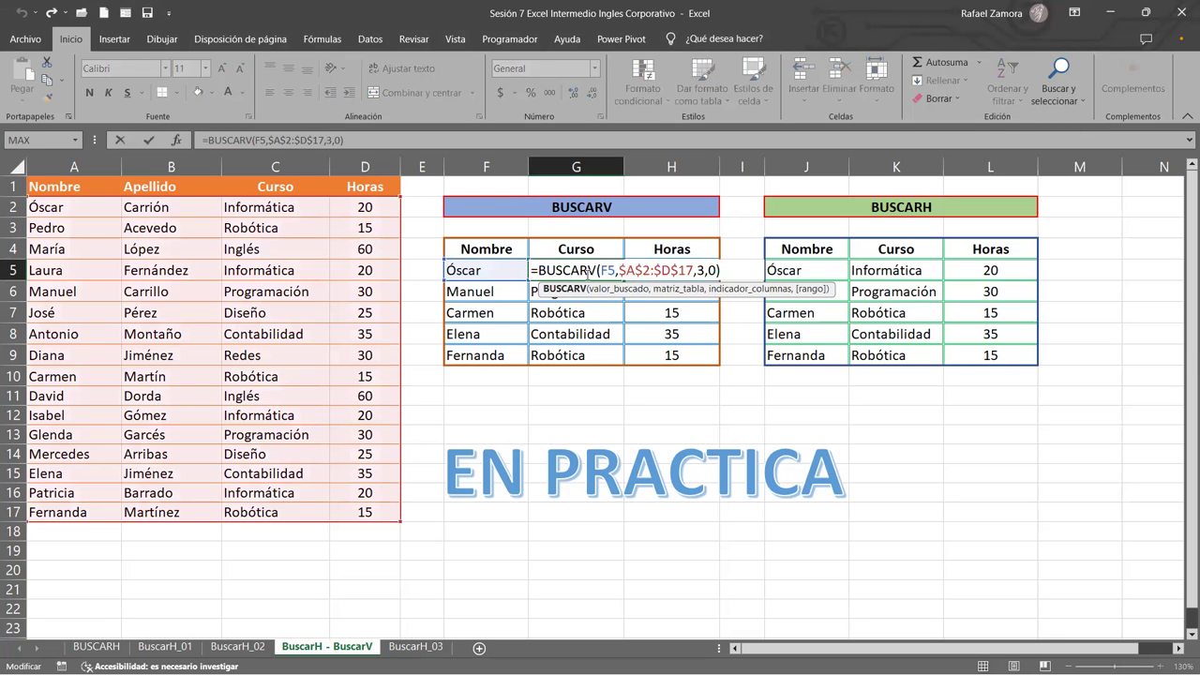
{"action": "left_click", "coordinate": [731, 272]}
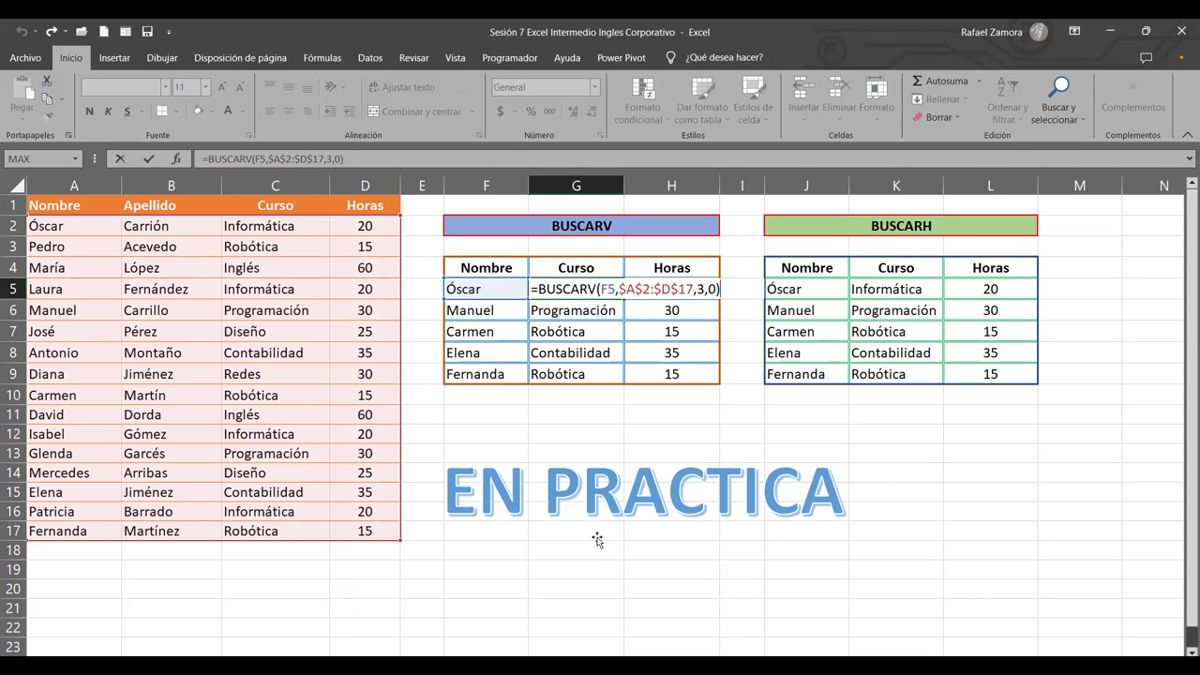
- Delete the EN PRACTICA title below the tables
{"action": "left_click", "coordinate": [583, 506]}
{"action": "left_click", "coordinate": [676, 441]}
{"action": "key", "text": "Delete"}
- Enter =FORMULATEXTO(G5) in F13 to show G5's BUSCARV formula as text
{"action": "left_click", "coordinate": [506, 456]}
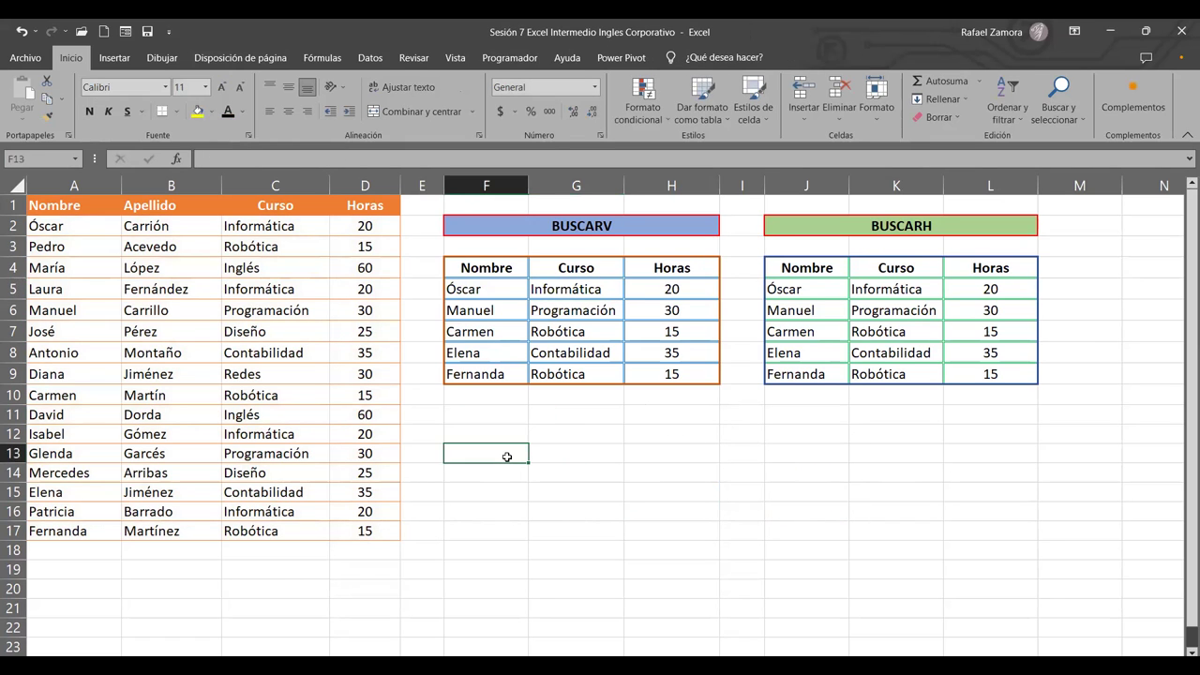
{"action": "double_click", "coordinate": [506, 457]}
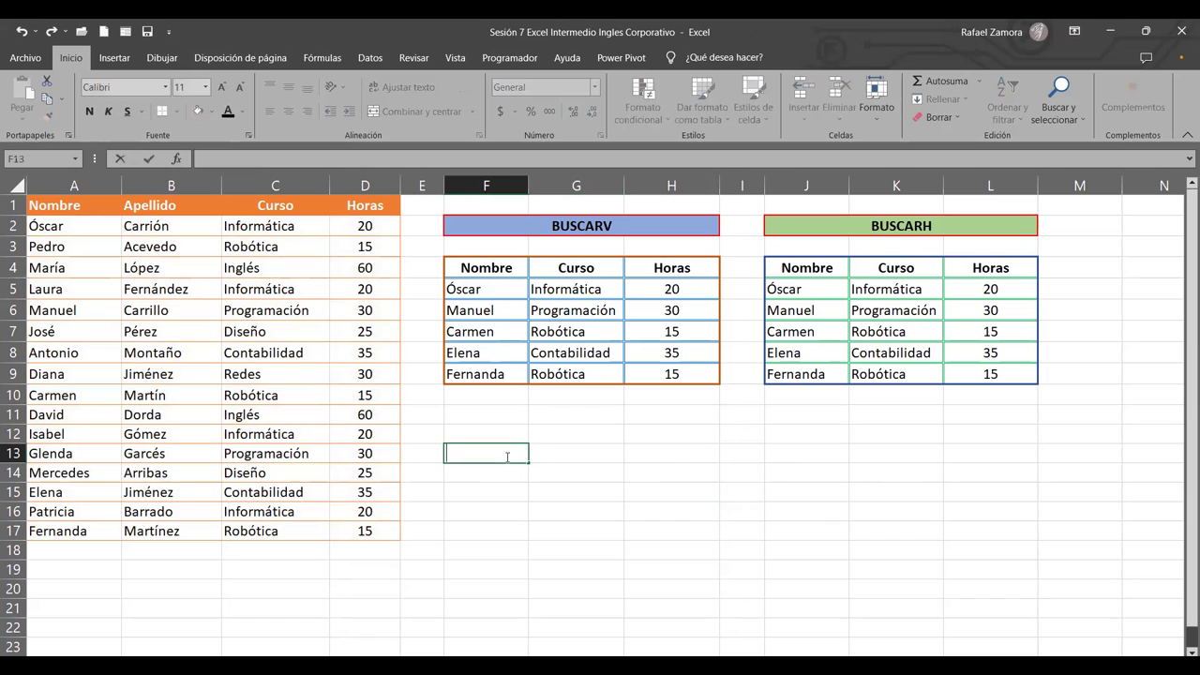
{"action": "type", "text": "="}
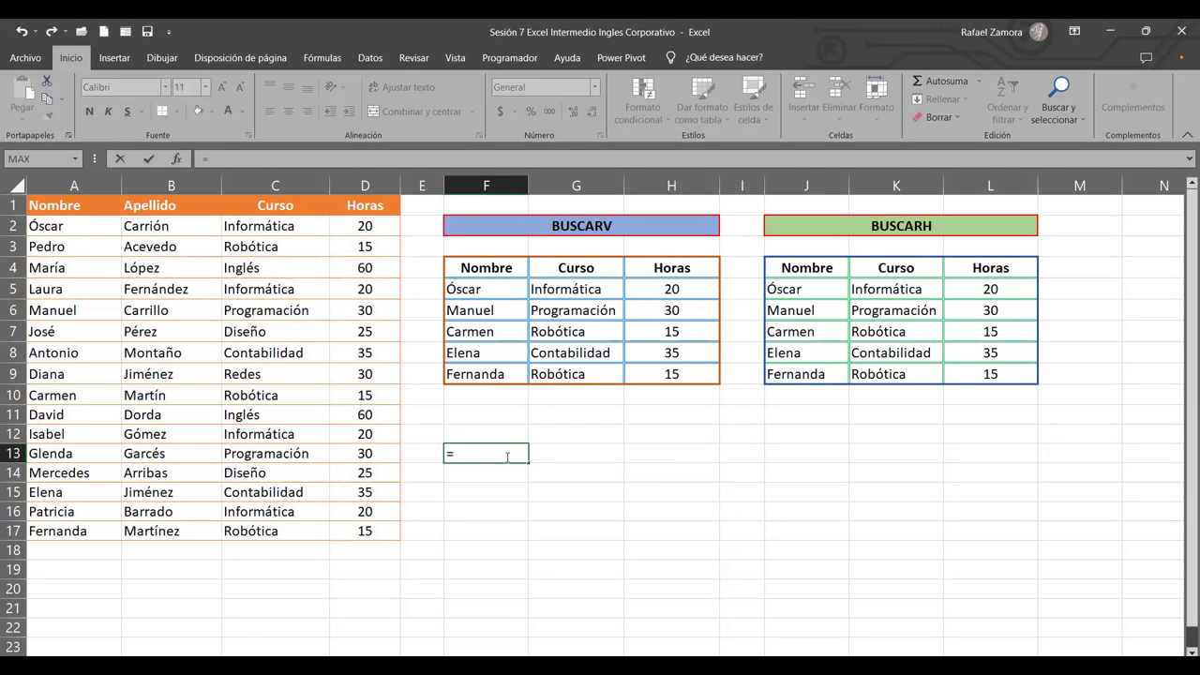
{"action": "type", "text": "formu"}
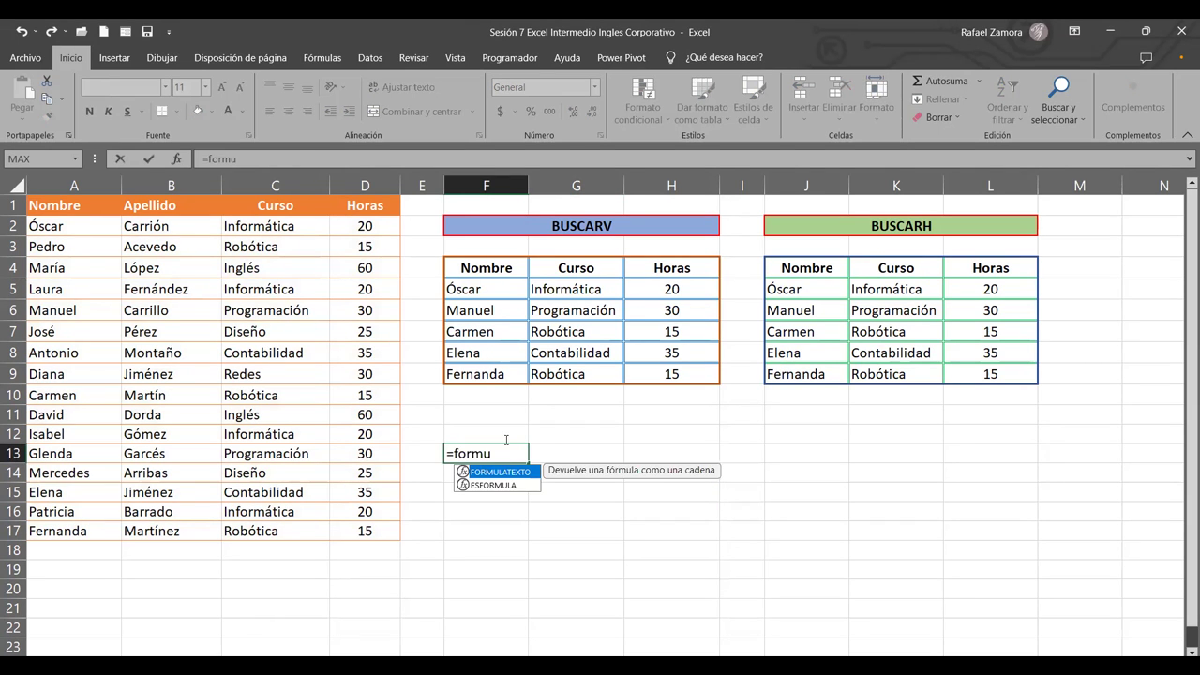
{"action": "key", "text": "Tab"}
{"action": "left_click", "coordinate": [568, 293]}
{"action": "key", "text": "Return"}
- Fill F13 down to F14 and change F14's reference to H5
{"action": "left_click", "coordinate": [495, 453]}
{"action": "left_click_drag", "start_coordinate": [530, 463], "coordinate": [530, 480]}
{"action": "double_click", "coordinate": [506, 470]}
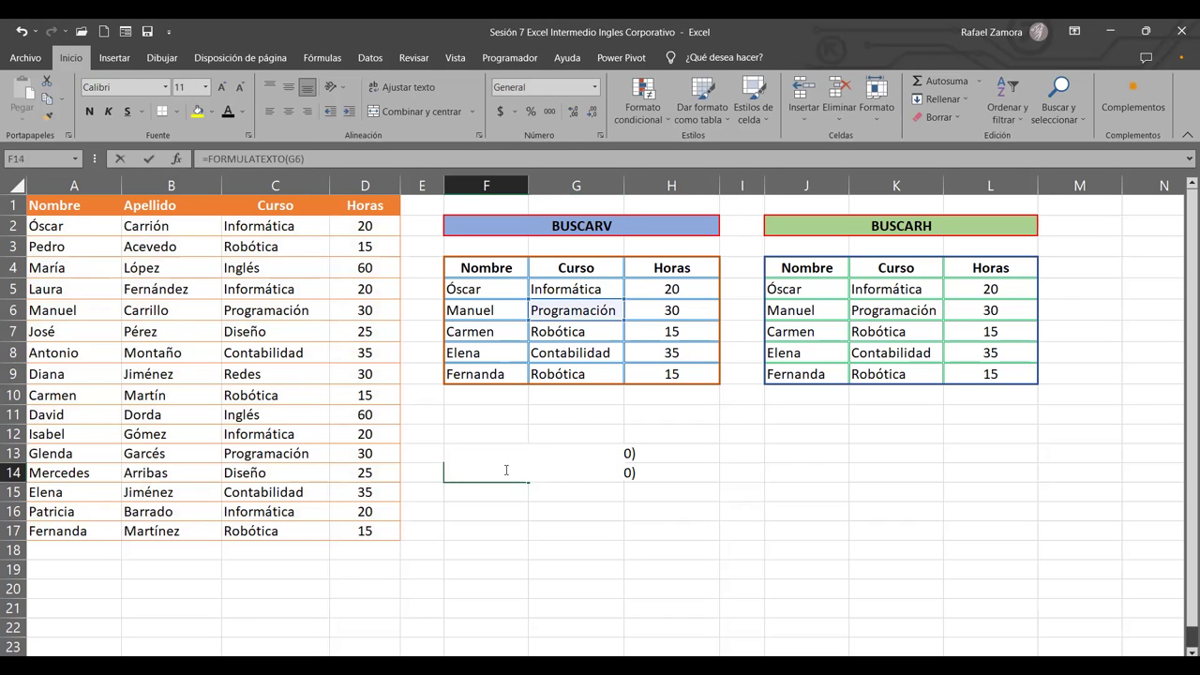
{"action": "left_click_drag", "start_coordinate": [624, 311], "coordinate": [675, 289]}
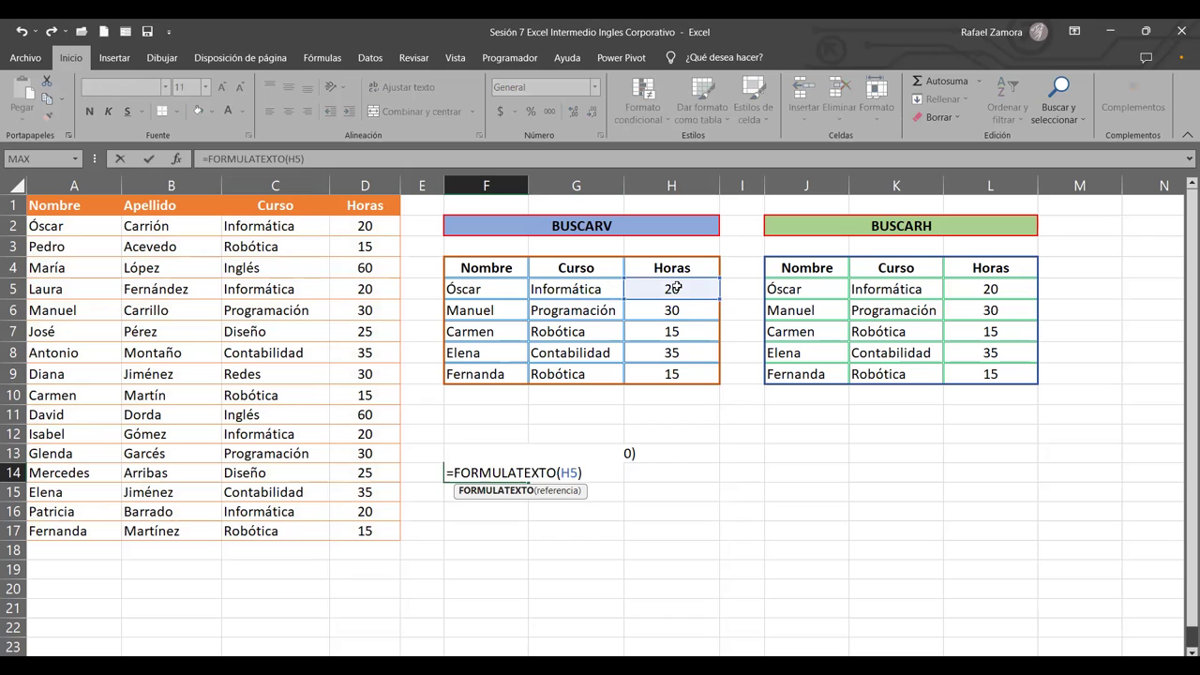
{"action": "key", "text": "Return"}
- Enter =FORMULATEXTO(K5) in J13 to show K5's BUSCARH formula as text
{"action": "left_click", "coordinate": [810, 450]}
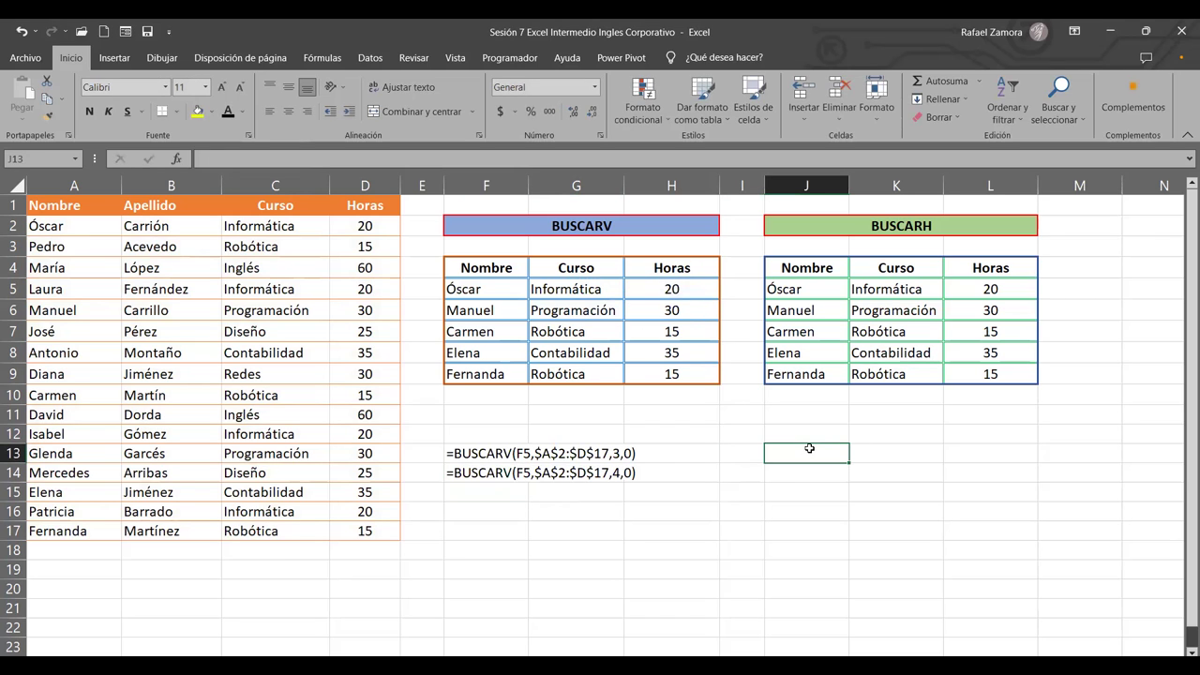
{"action": "type", "text": "="}
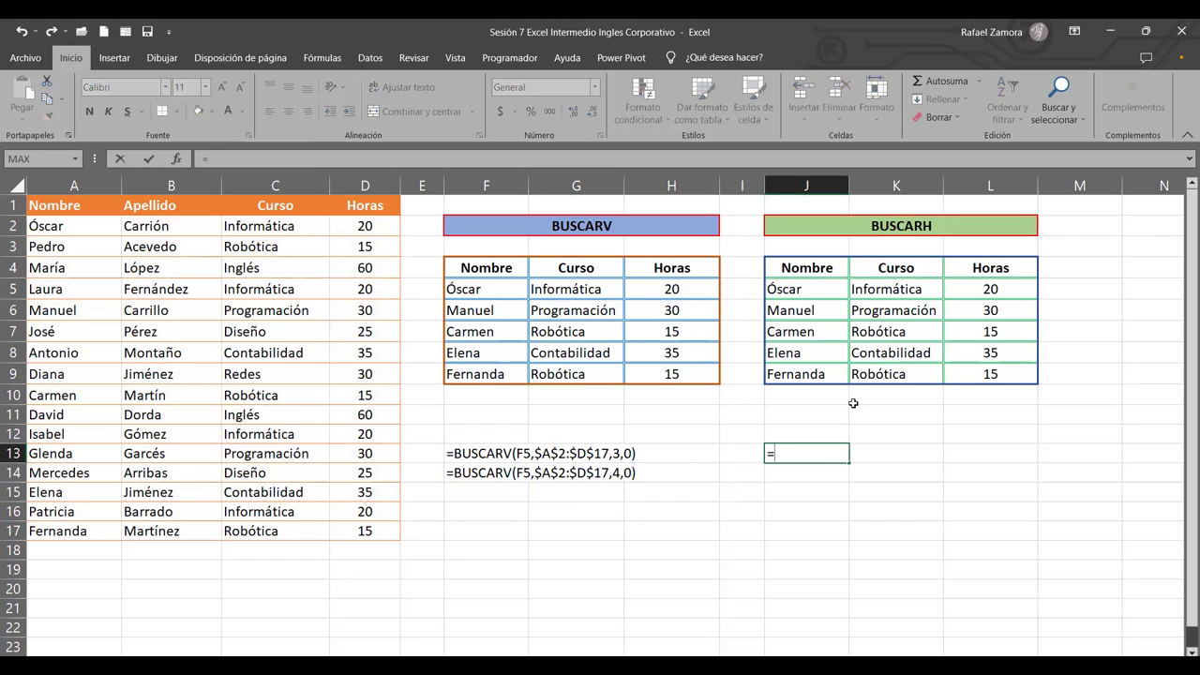
{"action": "type", "text": "FORMULATEXTO("}
{"action": "left_click", "coordinate": [895, 310]}
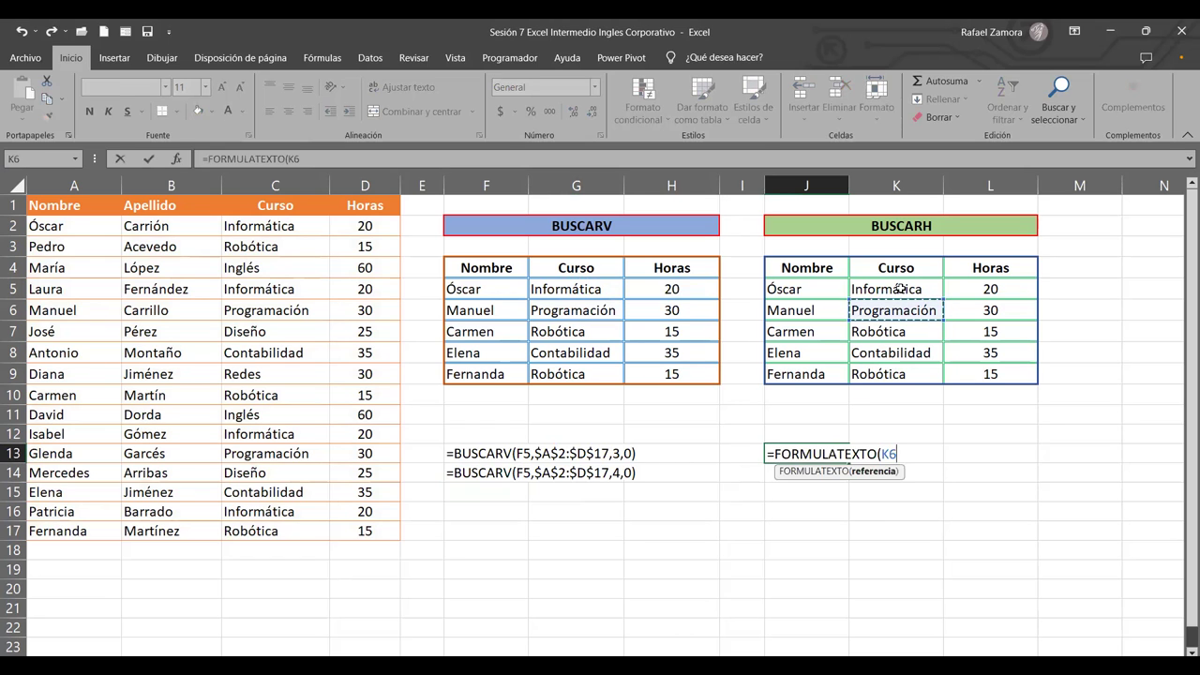
{"action": "left_click", "coordinate": [897, 289]}
{"action": "key", "text": "Return"}
- Fill J13 down to J14 and change J14's reference to L5
{"action": "left_click", "coordinate": [806, 464]}
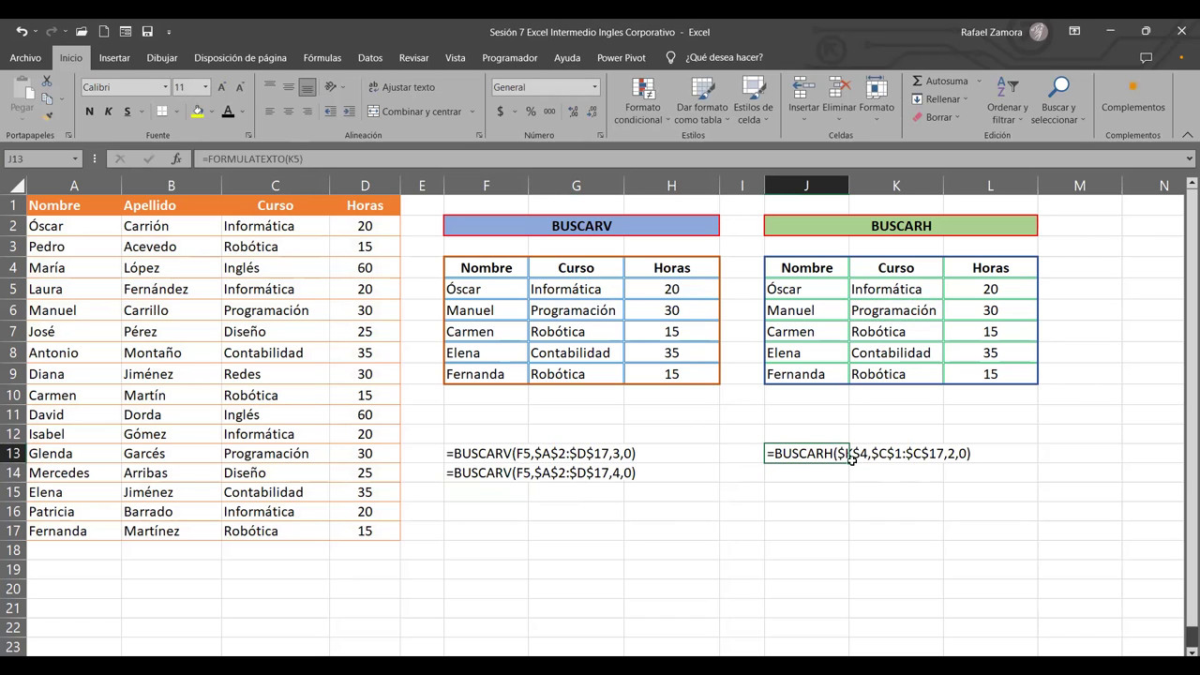
{"action": "left_click_drag", "start_coordinate": [850, 459], "coordinate": [846, 477]}
{"action": "left_click", "coordinate": [837, 474]}
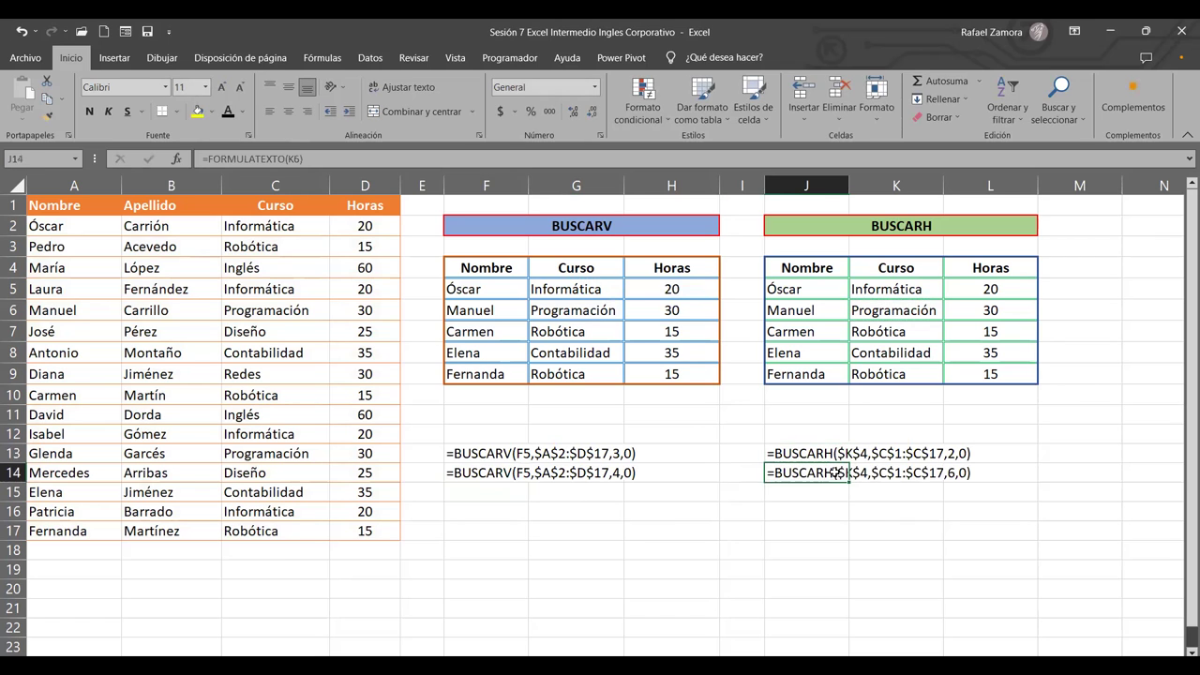
{"action": "double_click", "coordinate": [837, 474]}
{"action": "left_click_drag", "start_coordinate": [922, 305], "coordinate": [978, 285]}
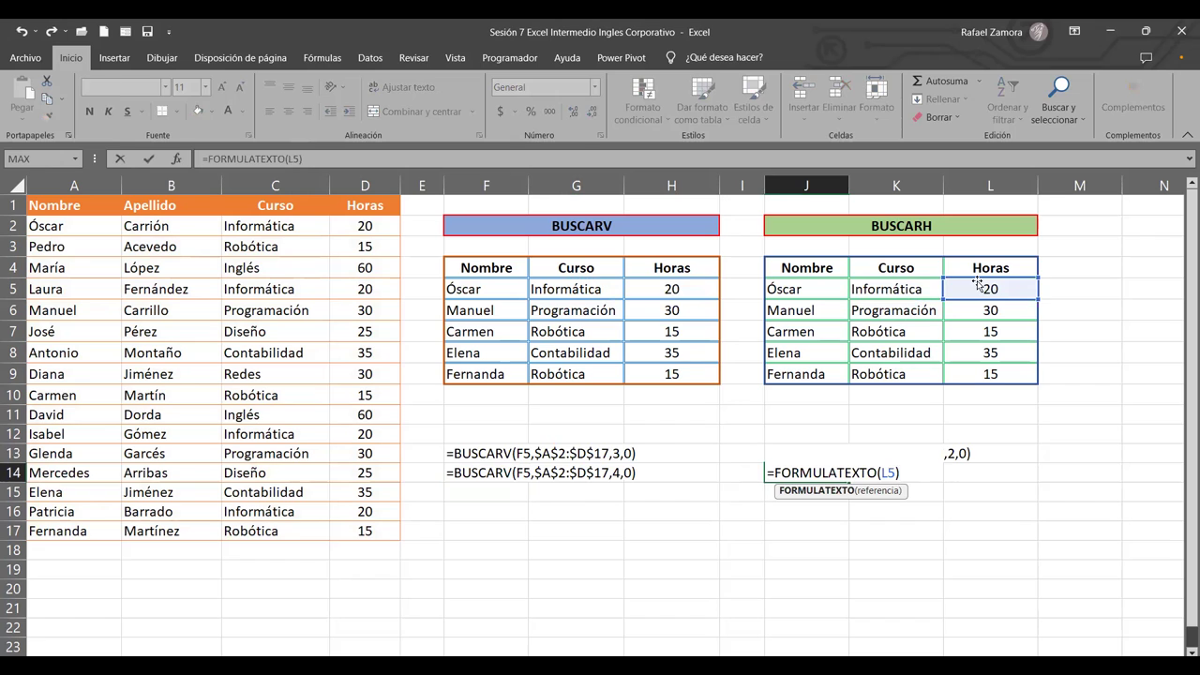
{"action": "key", "text": "Return"}
{"action": "left_click", "coordinate": [806, 552]}
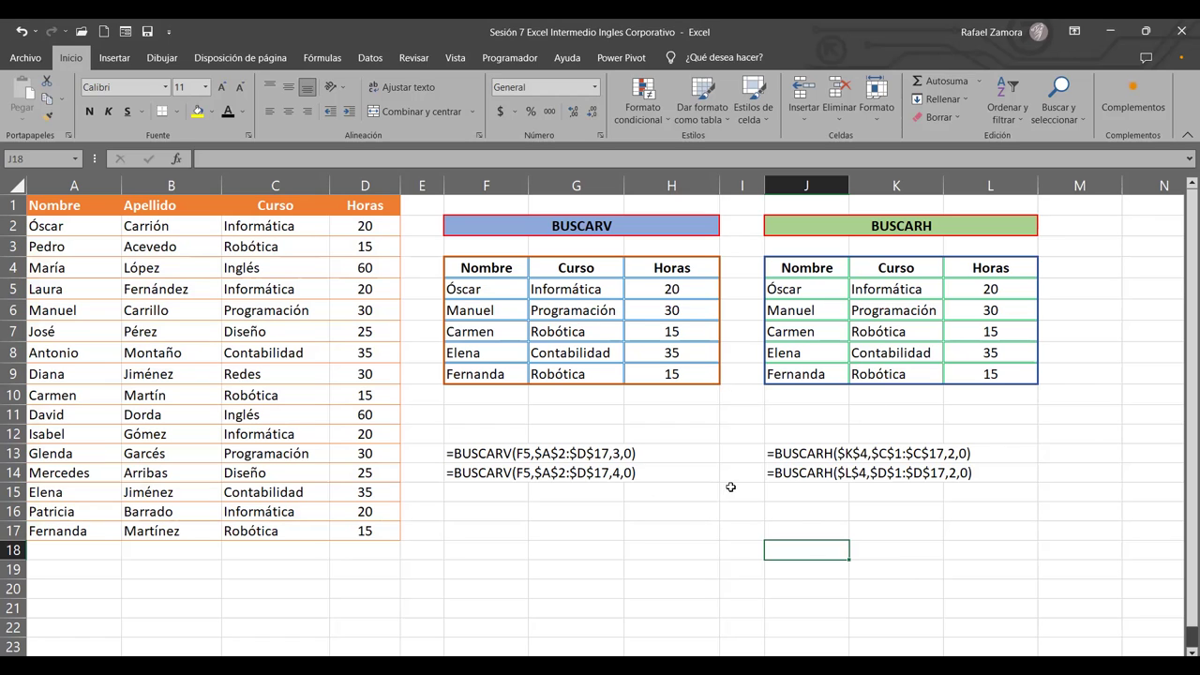
{"action": "left_click", "coordinate": [497, 521]}
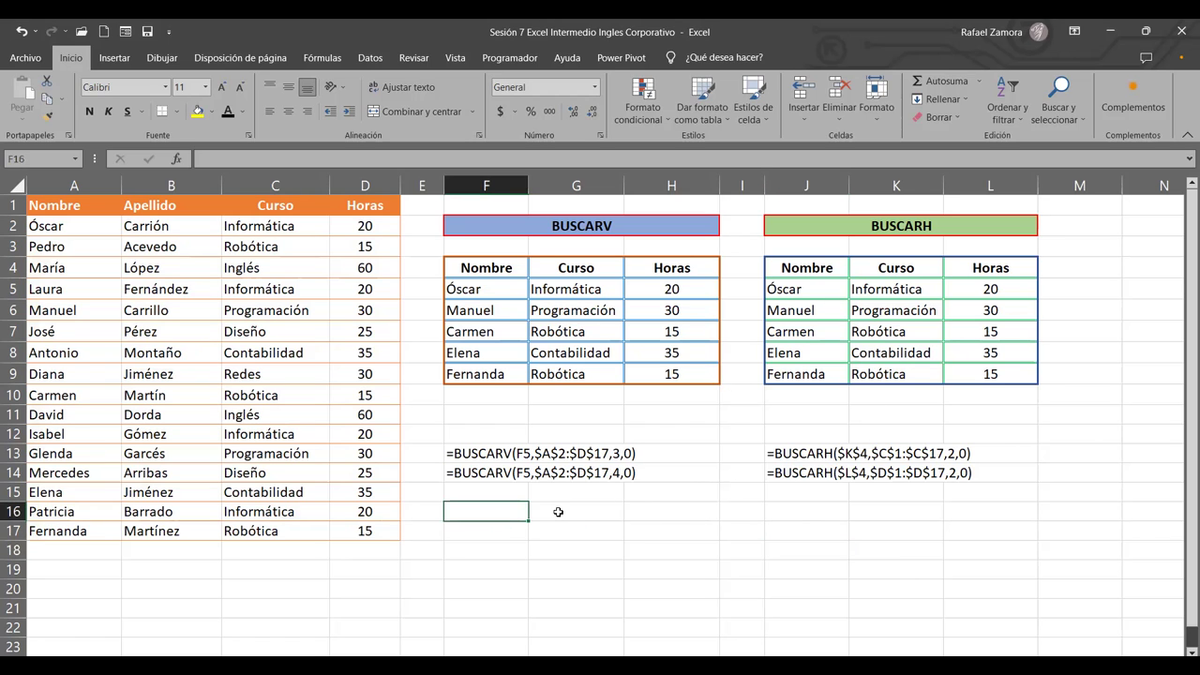
{"action": "type", "text": "="}
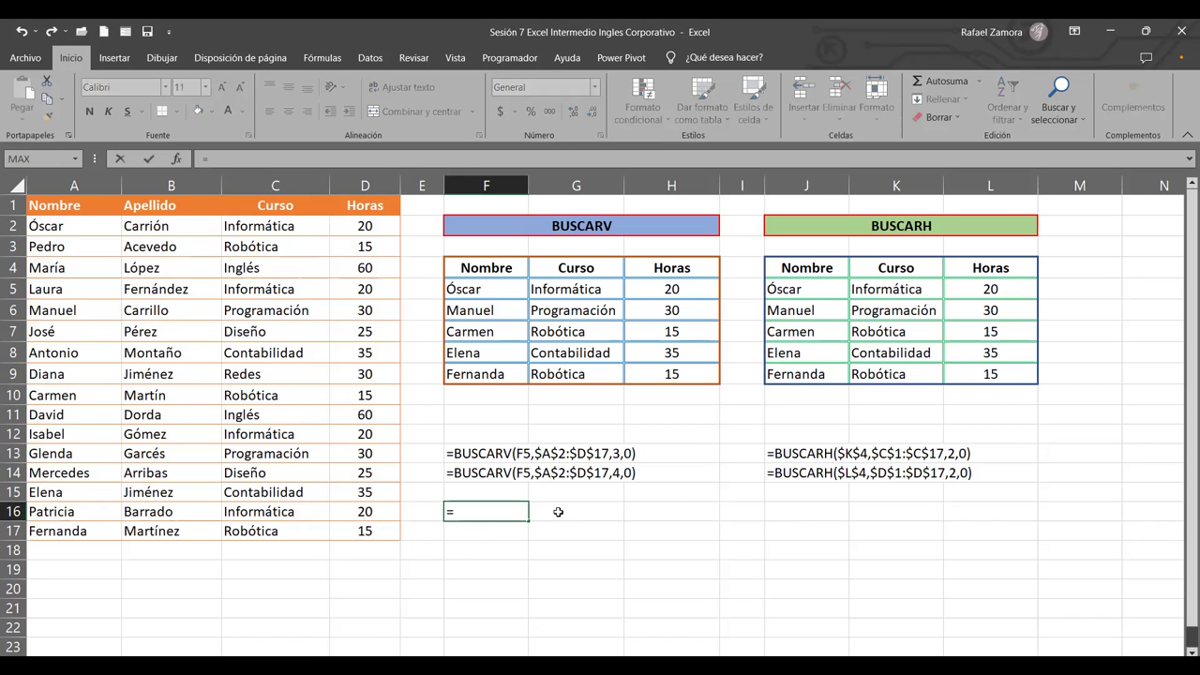
{"action": "type", "text": "formu"}
{"action": "key", "text": "Tab"}
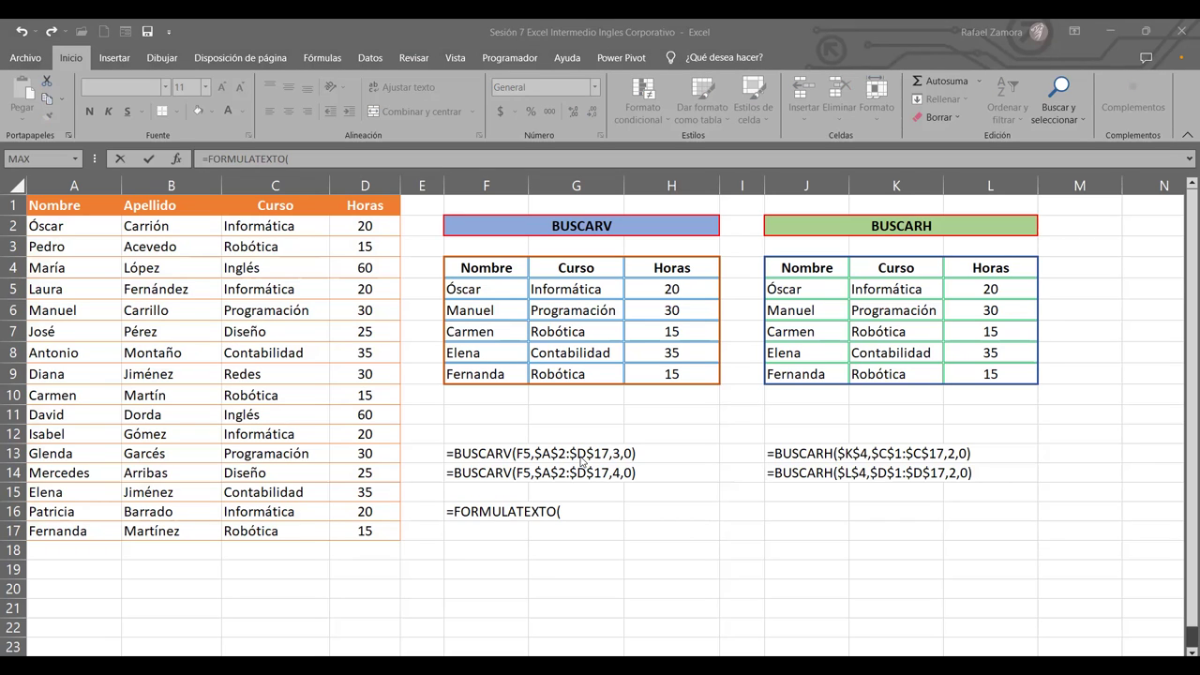
{"action": "left_click", "coordinate": [909, 269]}
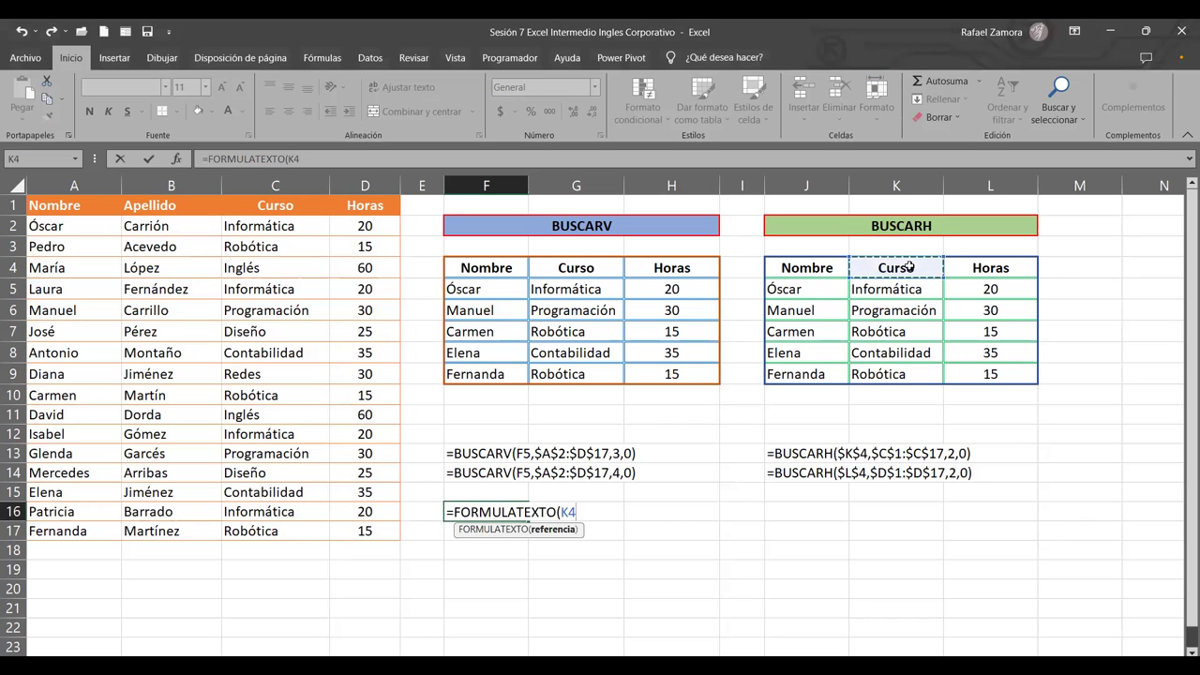
{"action": "key", "text": "Escape"}
{"action": "left_click", "coordinate": [306, 206]}
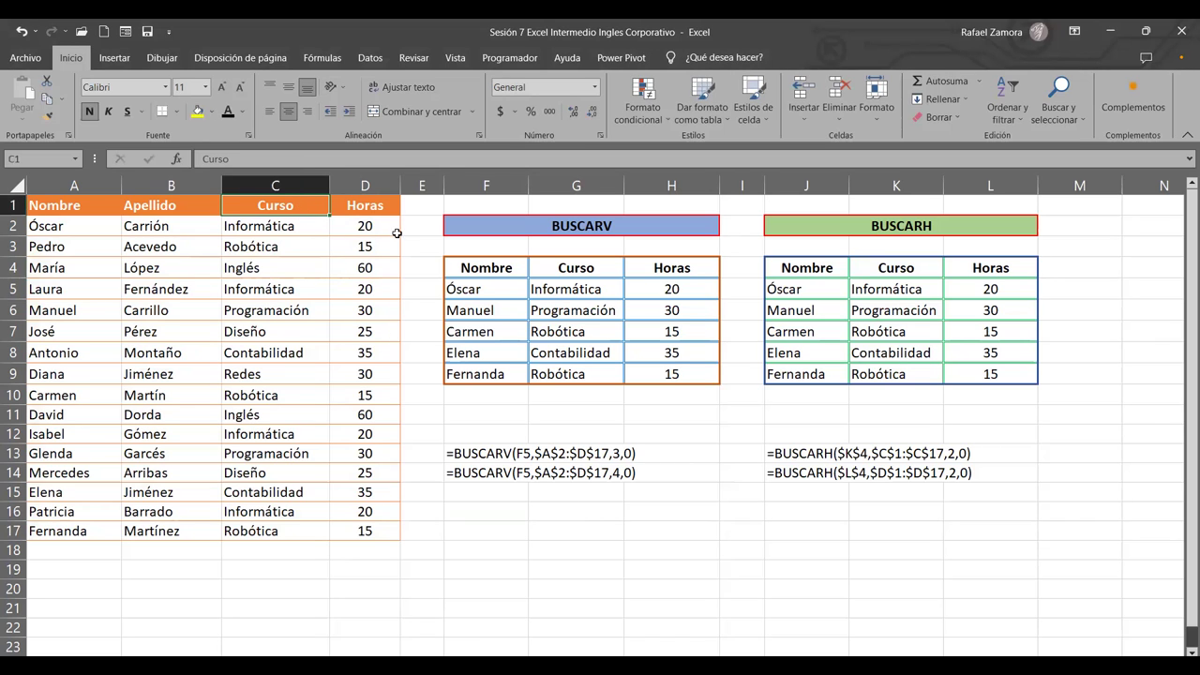
{"action": "left_click_drag", "start_coordinate": [426, 264], "coordinate": [426, 510]}
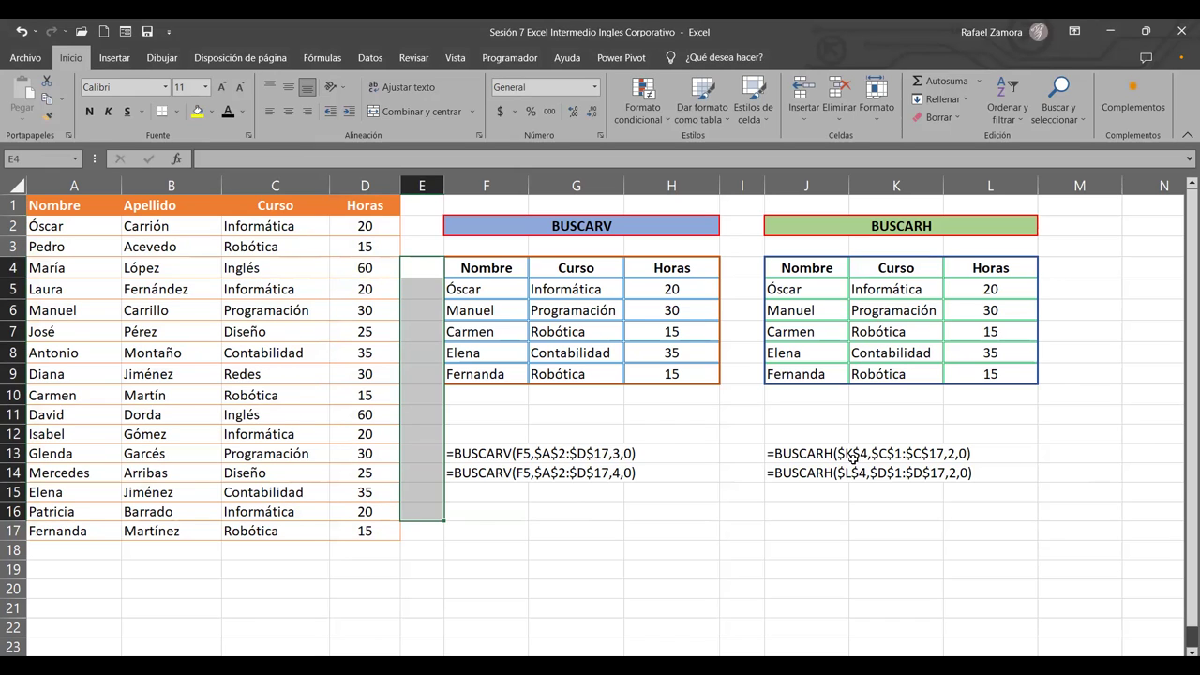
{"action": "left_click_drag", "start_coordinate": [1028, 447], "coordinate": [1027, 438]}
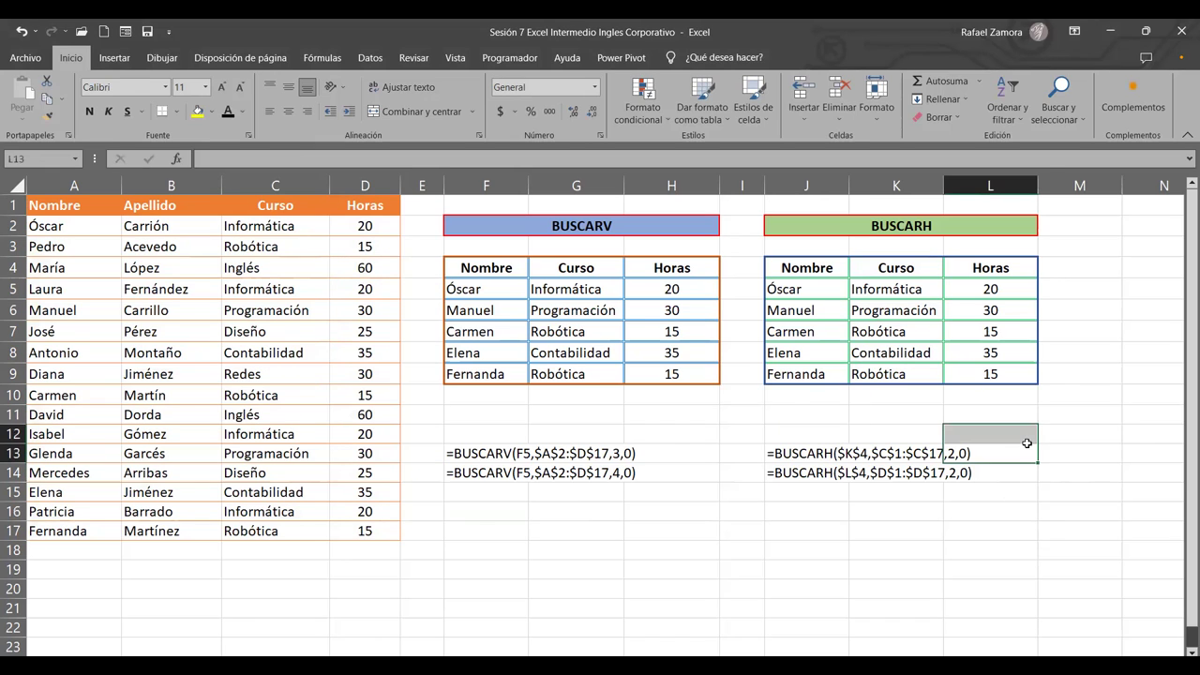
{"action": "left_click", "coordinate": [1042, 519]}
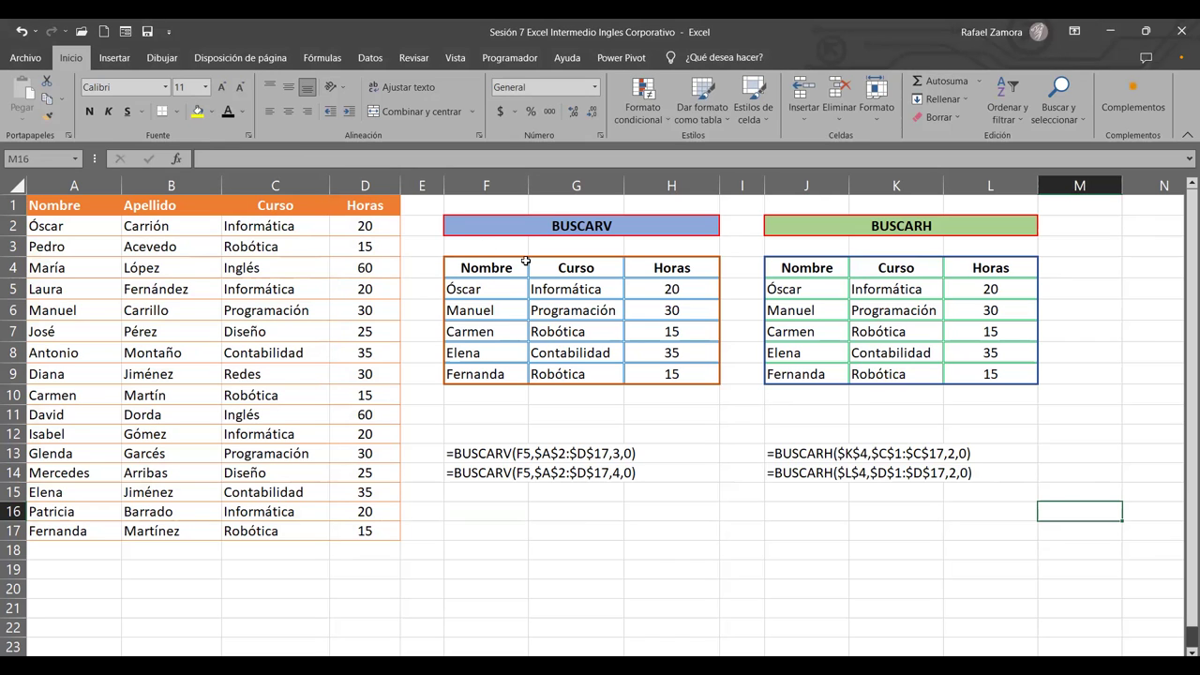
{"action": "left_click", "coordinate": [489, 310]}
{"action": "left_click", "coordinate": [487, 333]}
{"action": "left_click", "coordinate": [490, 358]}
{"action": "left_click", "coordinate": [490, 371]}
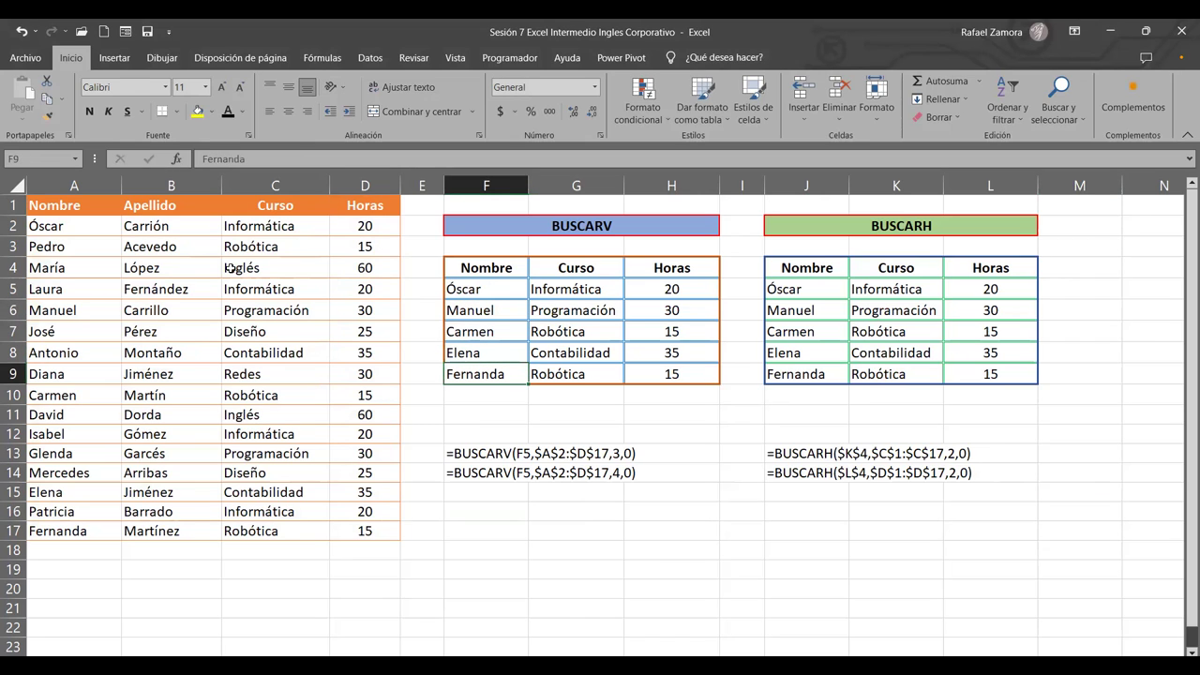
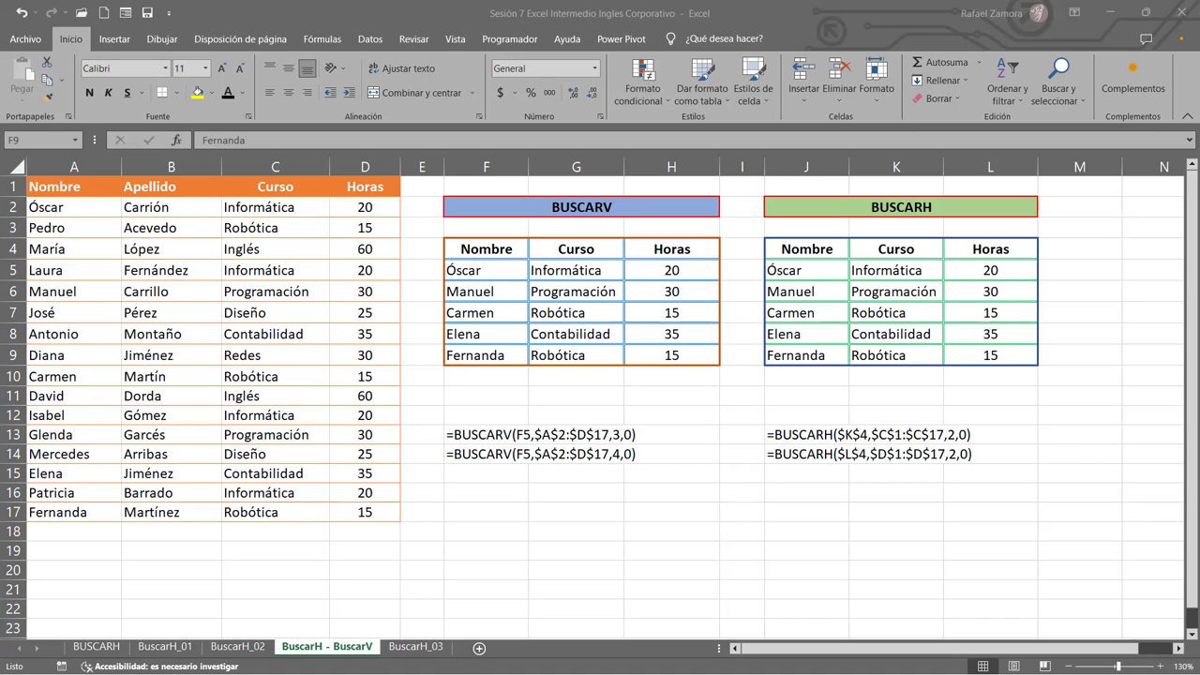
- Review the G5 BUSCARV formula that returns the course, then switch to the BuscarH_03 sheet
{"action": "left_click", "coordinate": [591, 268]}
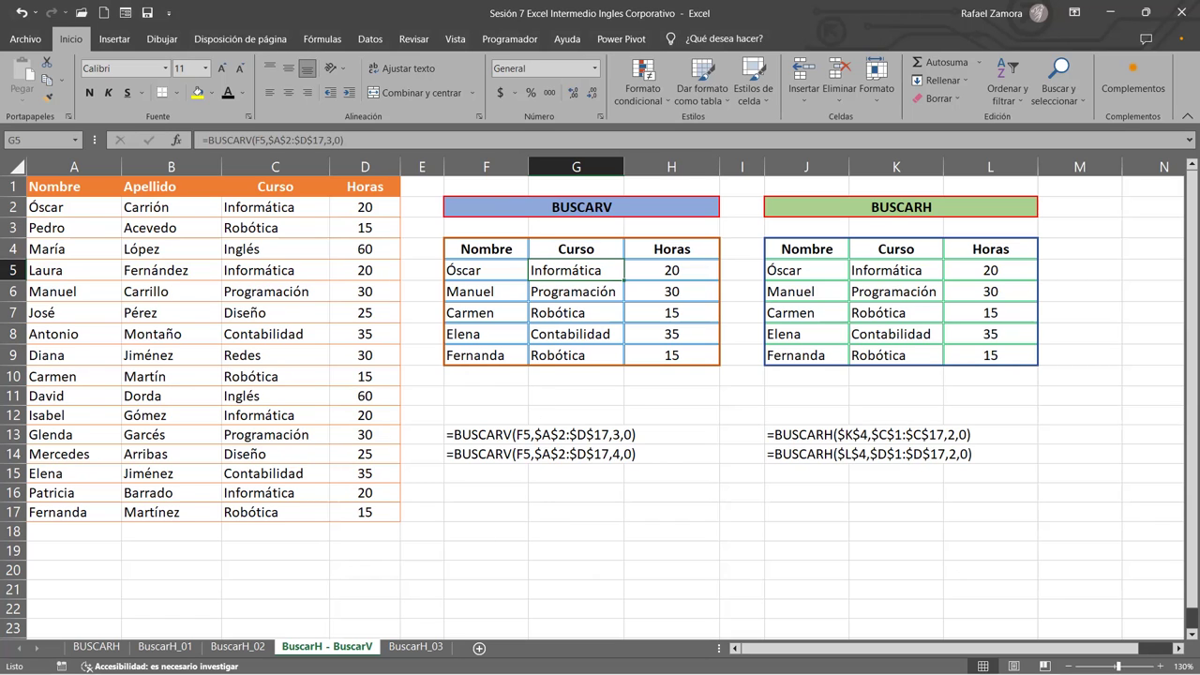
{"action": "left_click", "coordinate": [415, 647]}
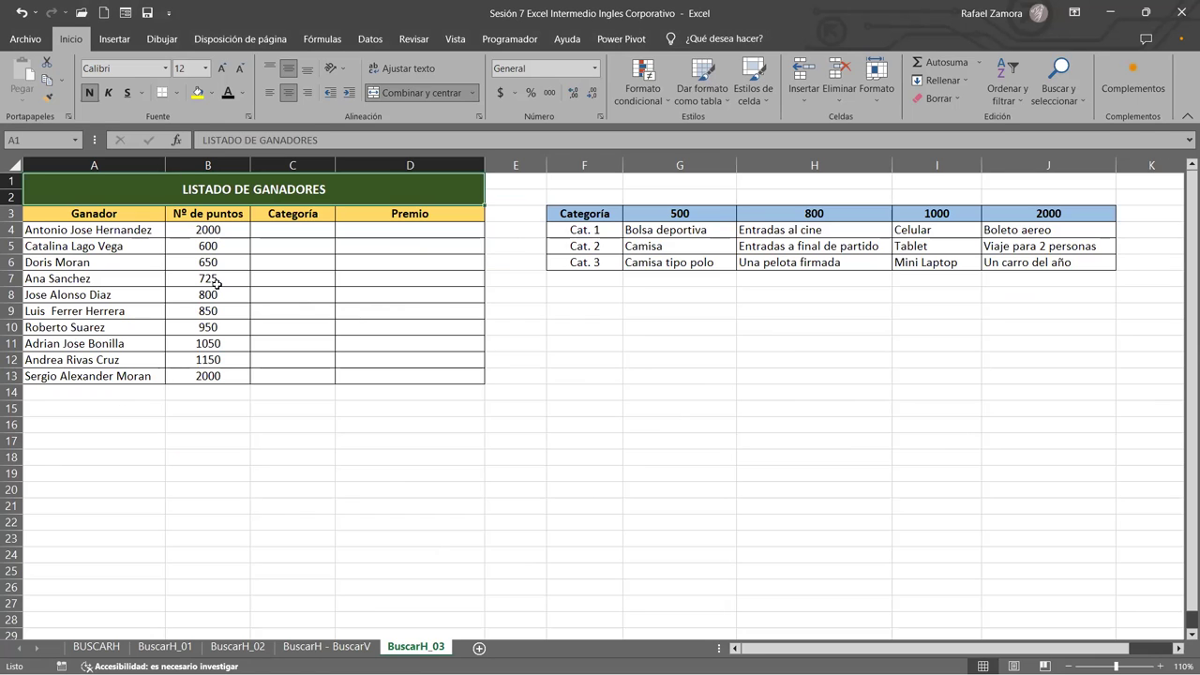
{"action": "left_click_drag", "start_coordinate": [222, 217], "coordinate": [212, 376]}
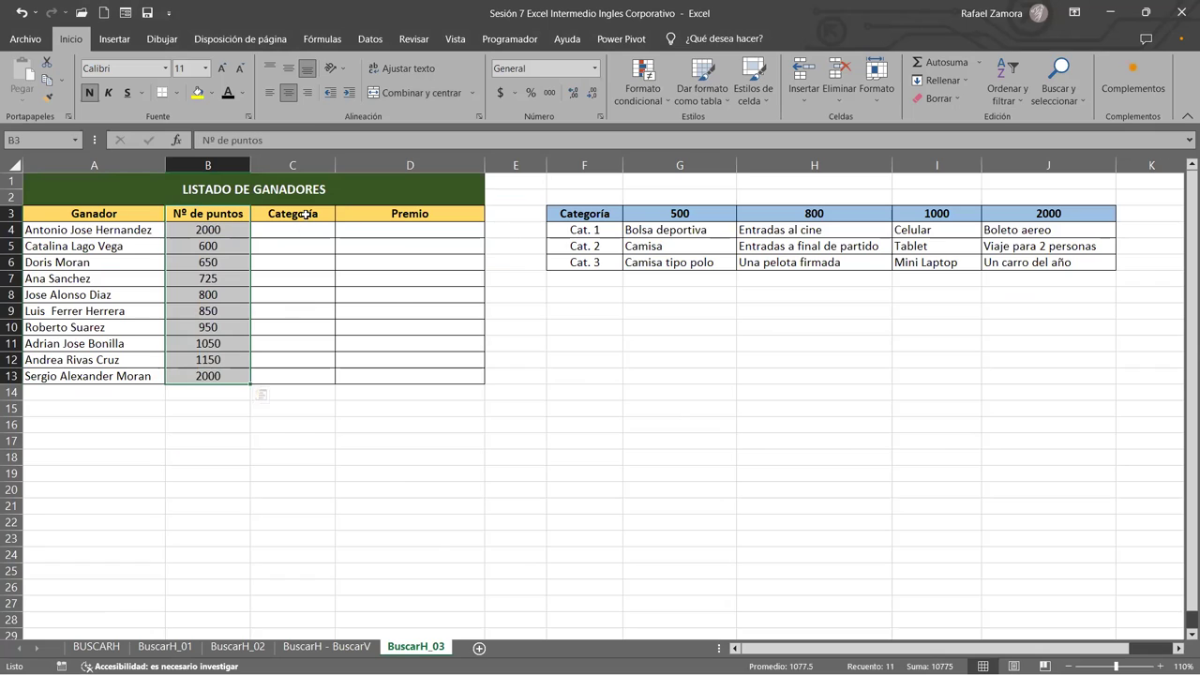
{"action": "left_click_drag", "start_coordinate": [302, 215], "coordinate": [294, 378]}
{"action": "left_click_drag", "start_coordinate": [581, 232], "coordinate": [586, 263]}
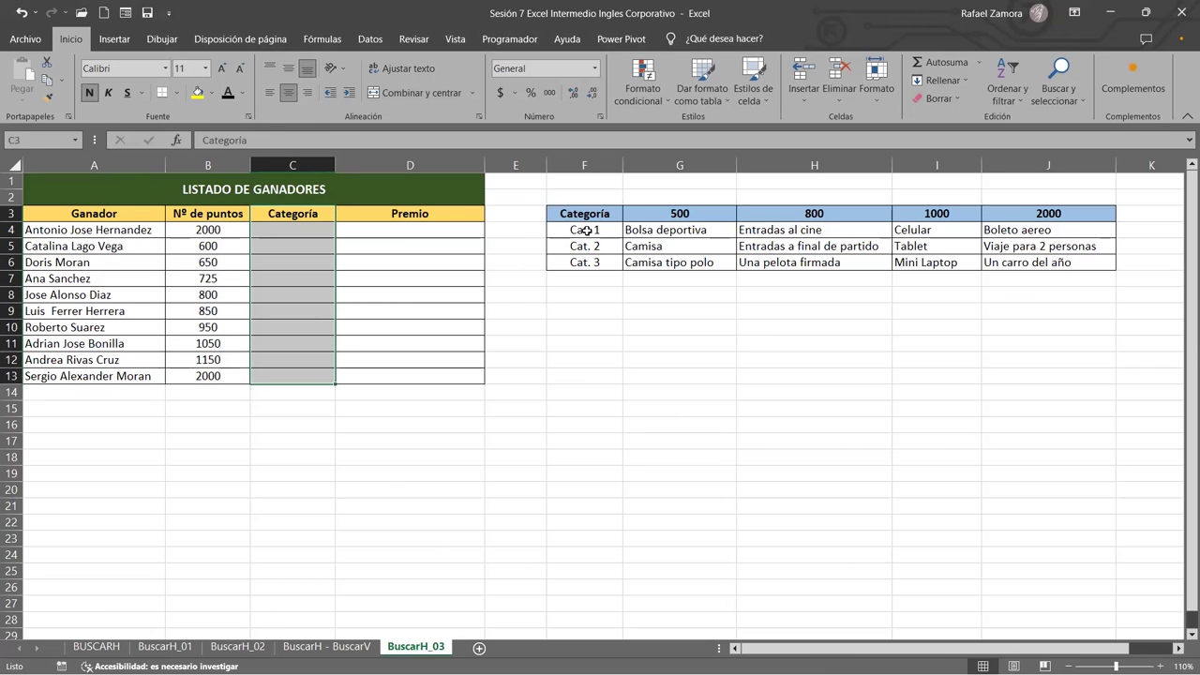
{"action": "left_click_drag", "start_coordinate": [432, 227], "coordinate": [430, 375]}
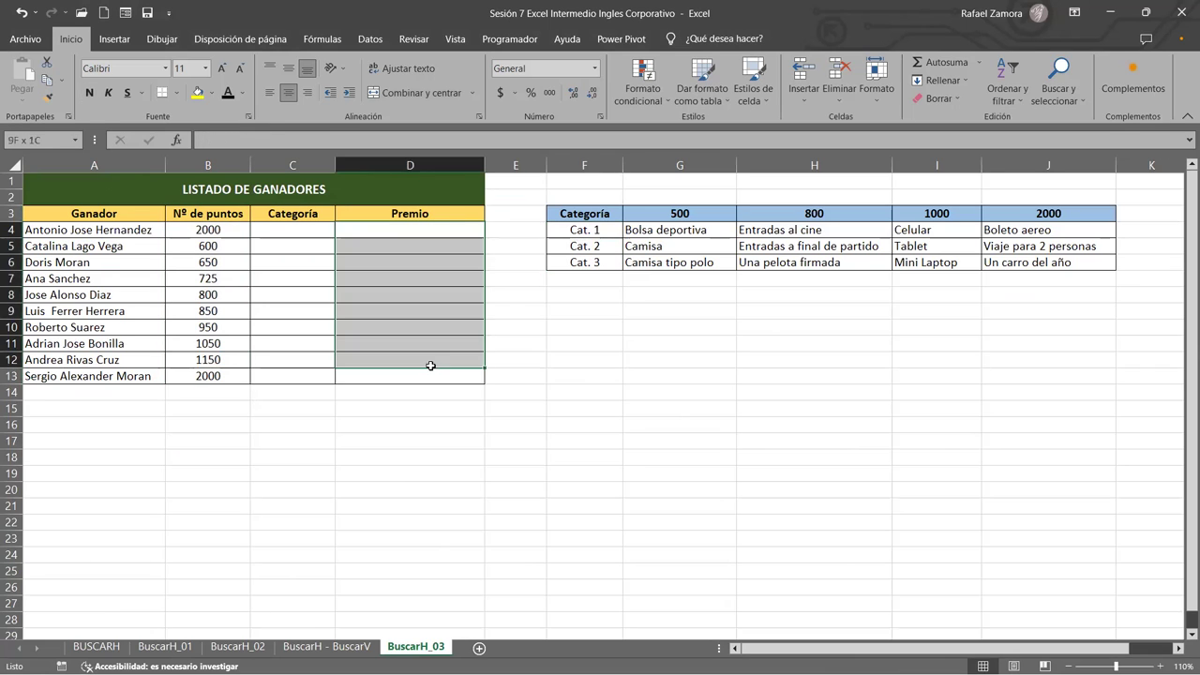
{"action": "left_click_drag", "start_coordinate": [692, 235], "coordinate": [1073, 268]}
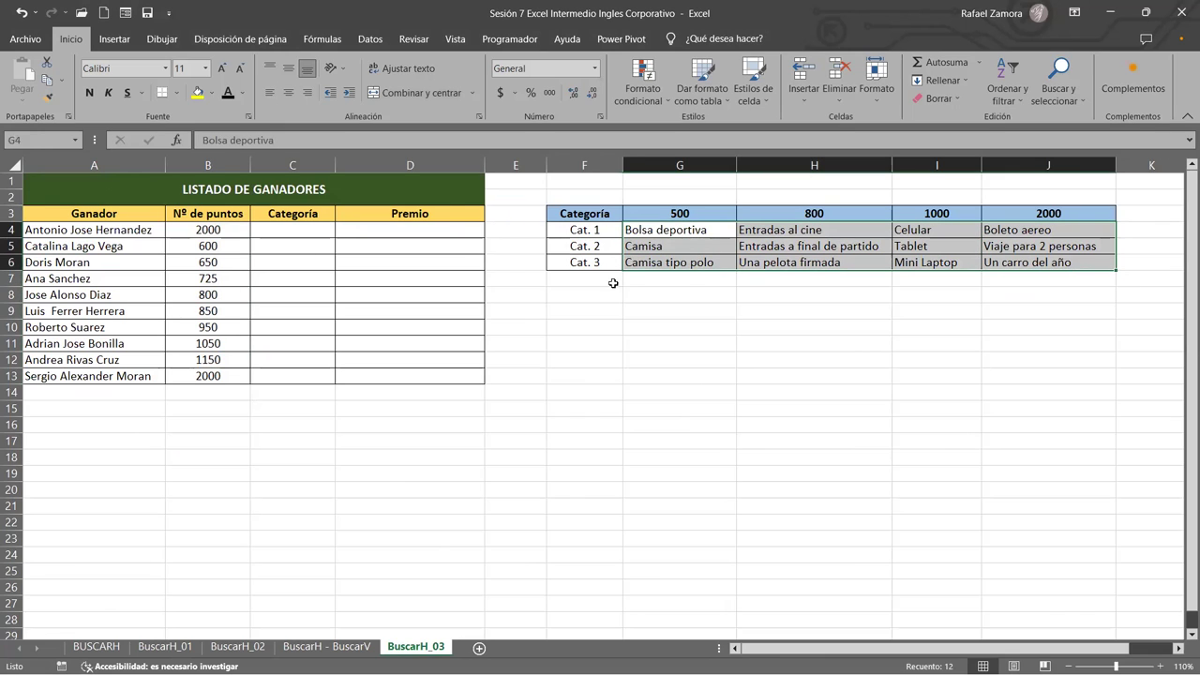
{"action": "left_click_drag", "start_coordinate": [305, 227], "coordinate": [296, 371]}
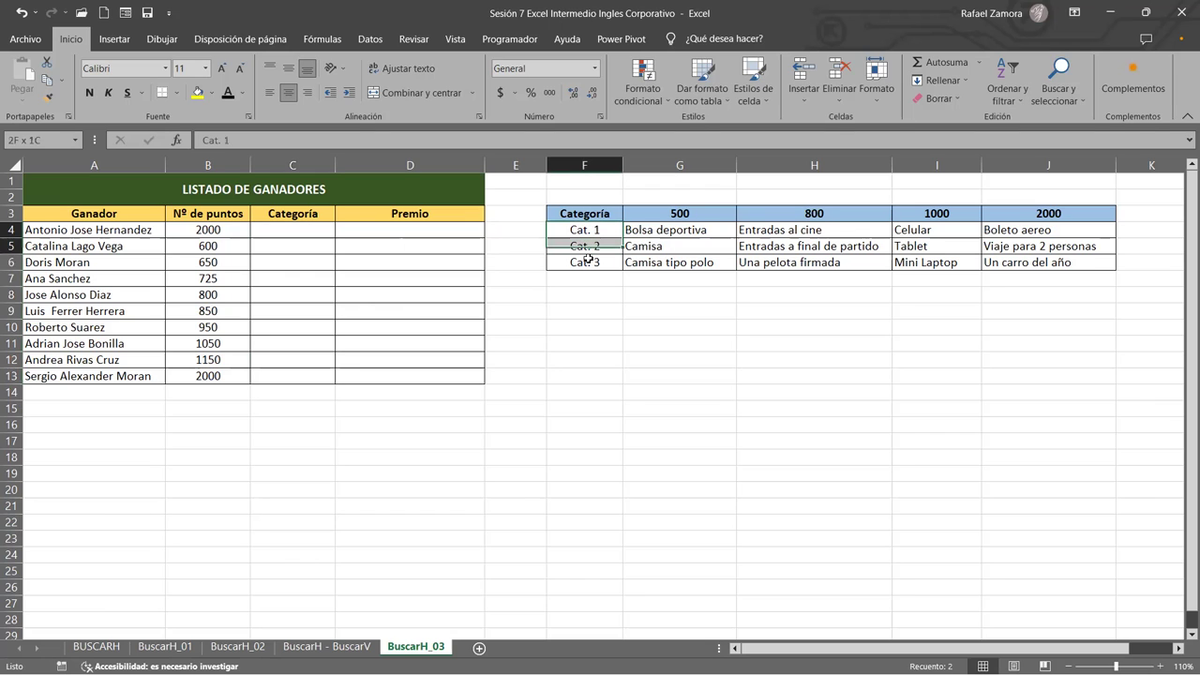
{"action": "left_click_drag", "start_coordinate": [585, 228], "coordinate": [587, 262]}
{"action": "left_click", "coordinate": [302, 234]}
{"action": "left_click", "coordinate": [291, 297]}
{"action": "left_click", "coordinate": [304, 247]}
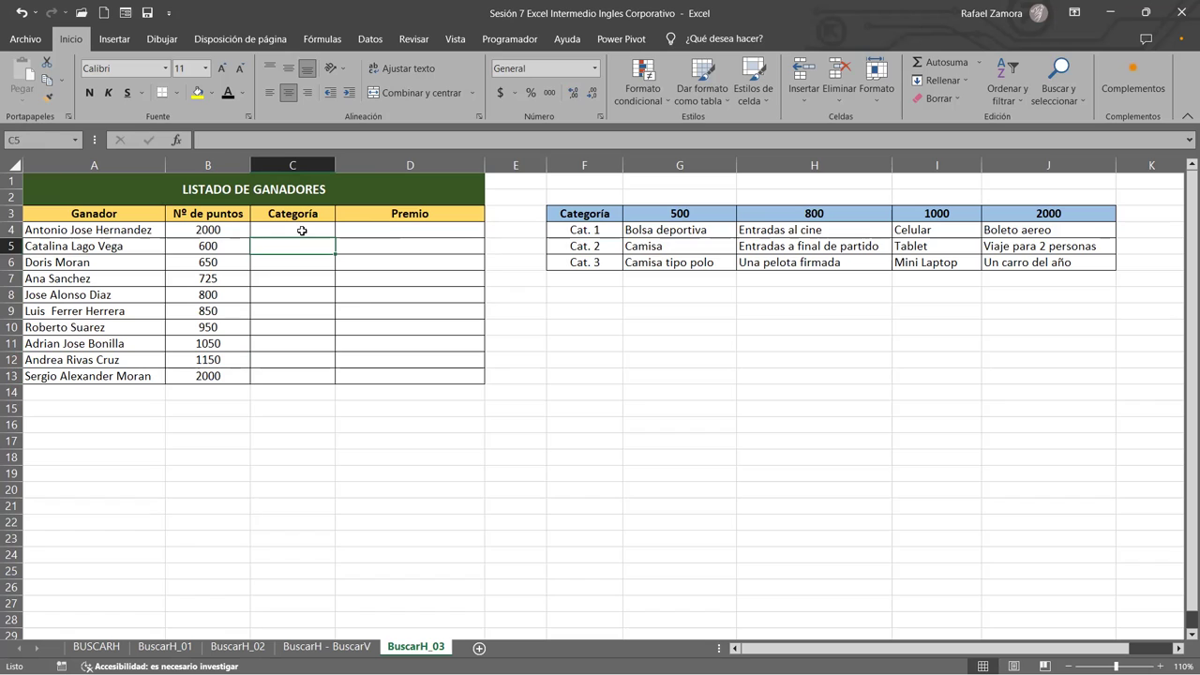
{"action": "left_click", "coordinate": [302, 230]}
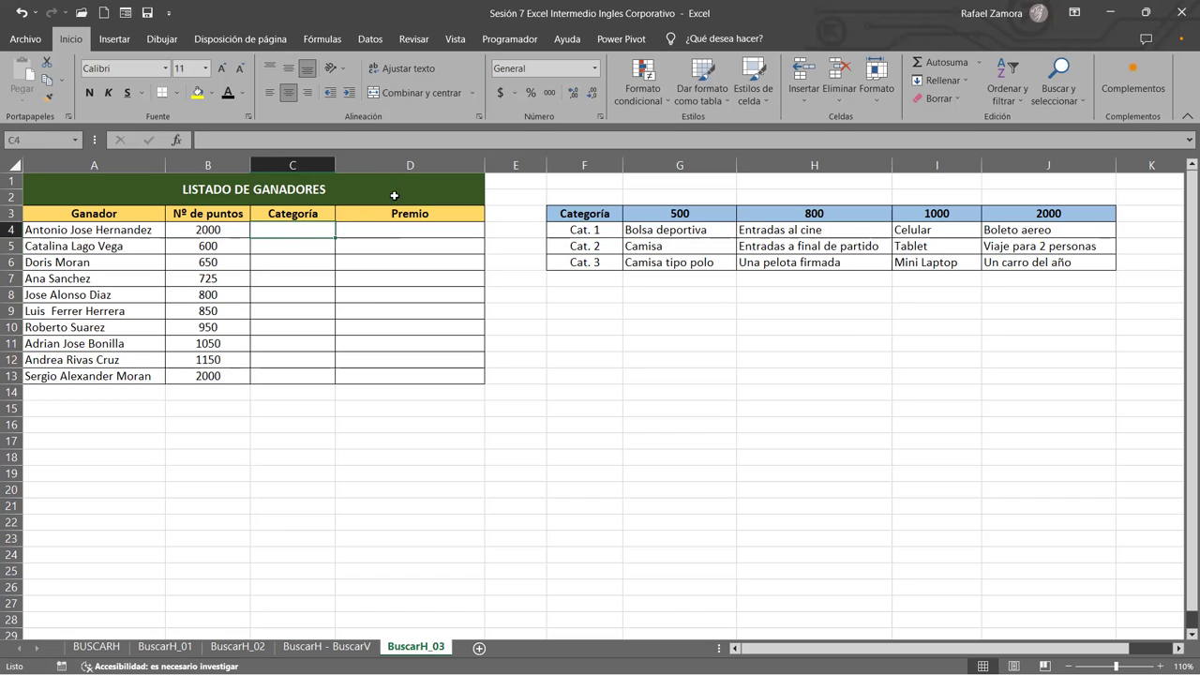
{"action": "left_click", "coordinate": [205, 230]}
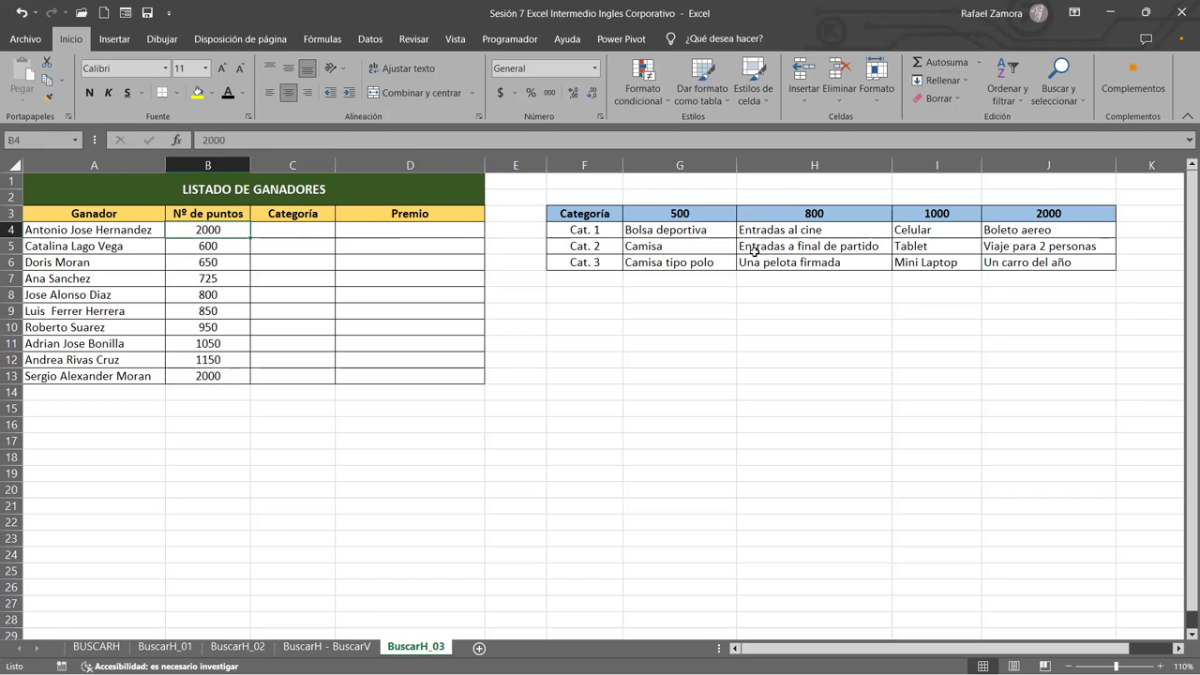
{"action": "left_click", "coordinate": [463, 230]}
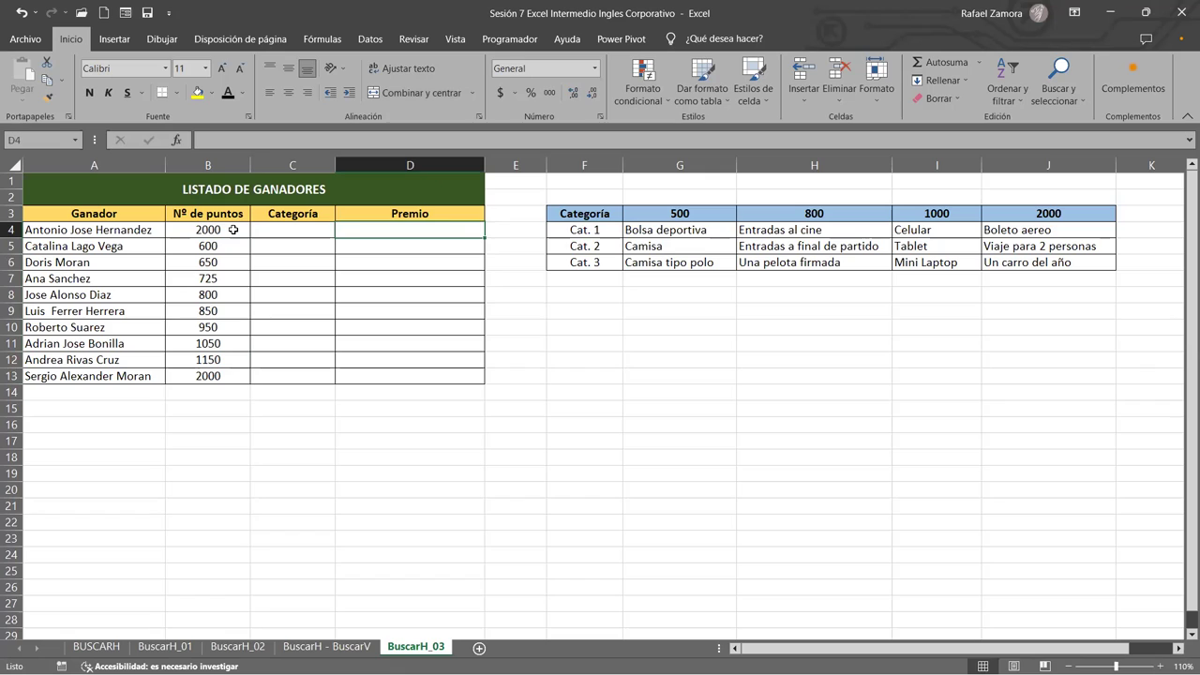
{"action": "left_click", "coordinate": [301, 232]}
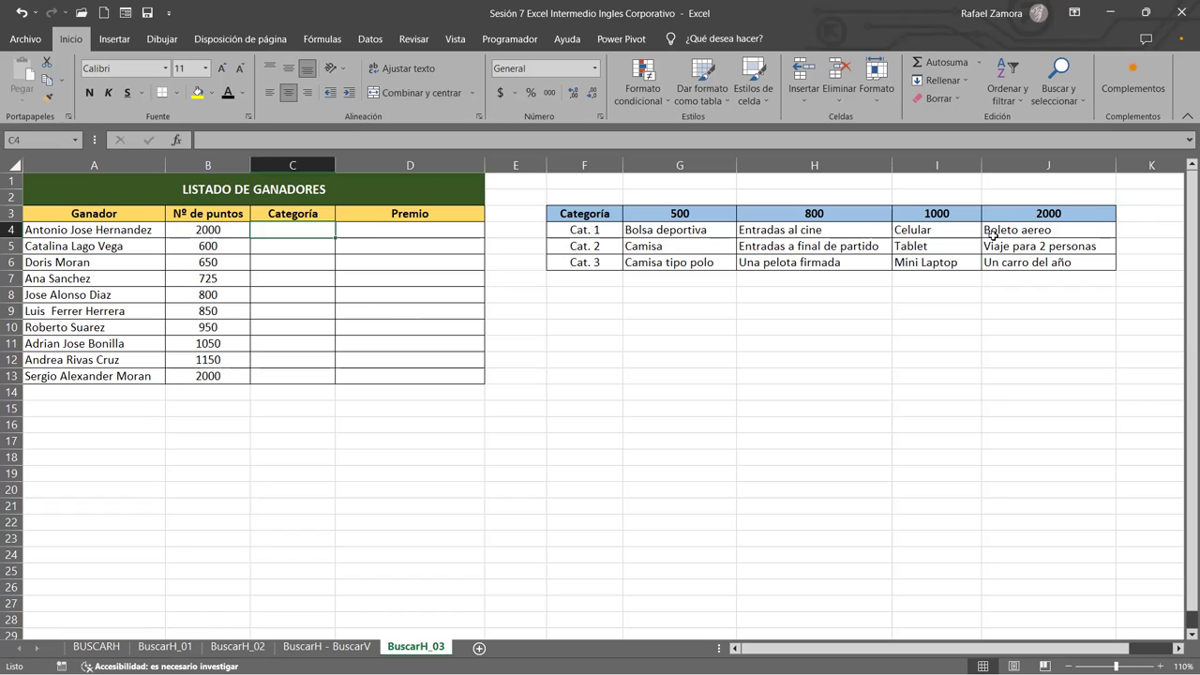
{"action": "left_click", "coordinate": [1070, 233]}
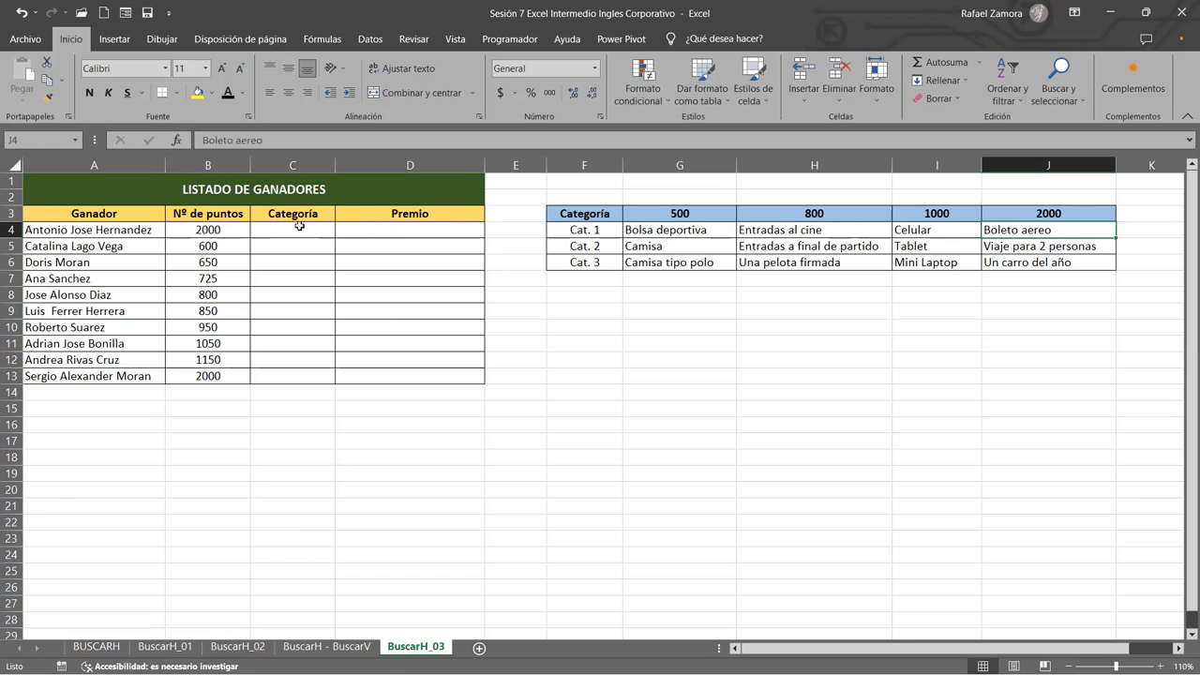
{"action": "left_click", "coordinate": [299, 228]}
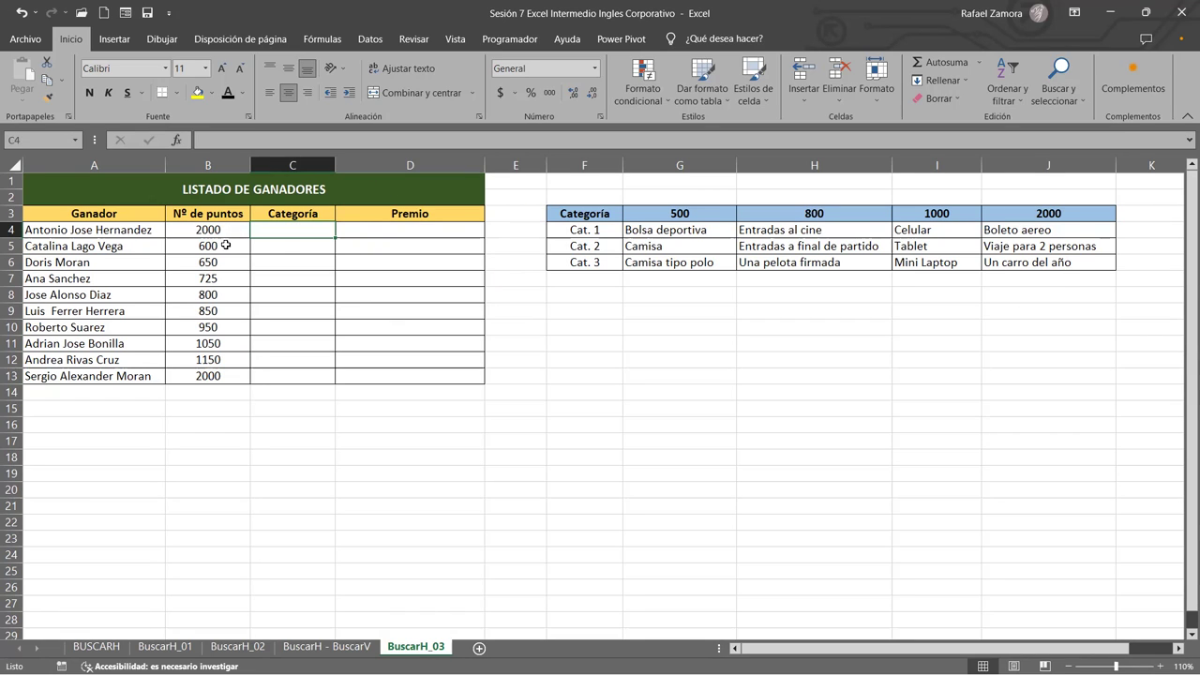
{"action": "left_click", "coordinate": [227, 246]}
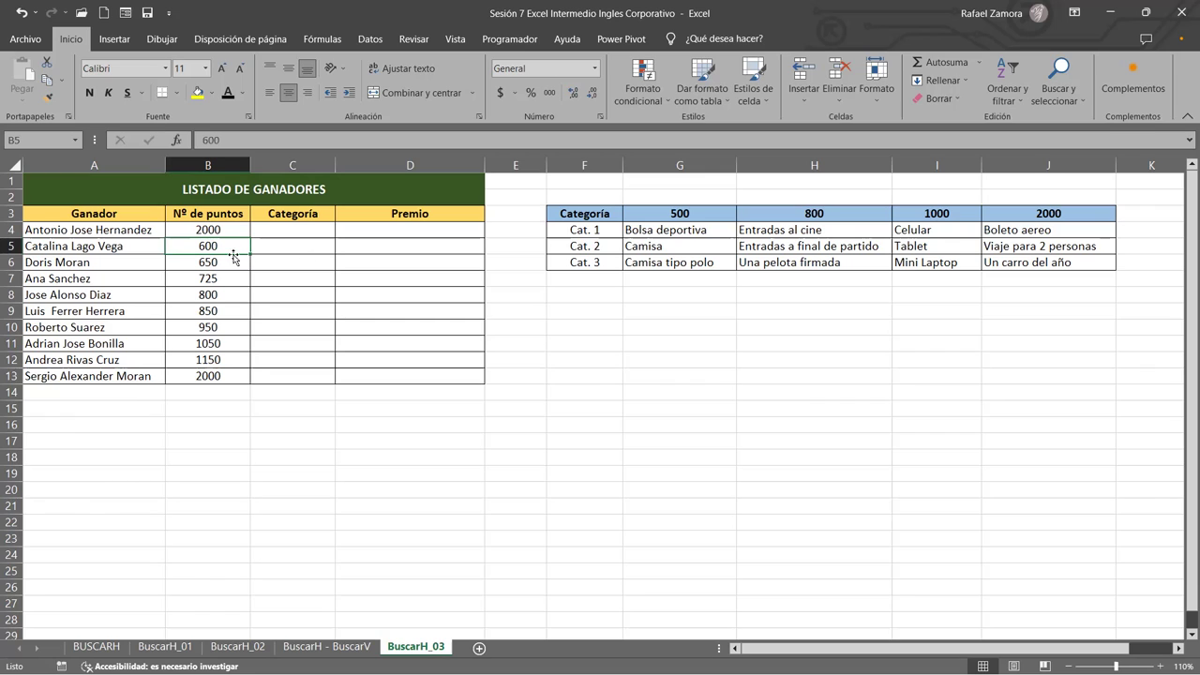
{"action": "left_click", "coordinate": [280, 240]}
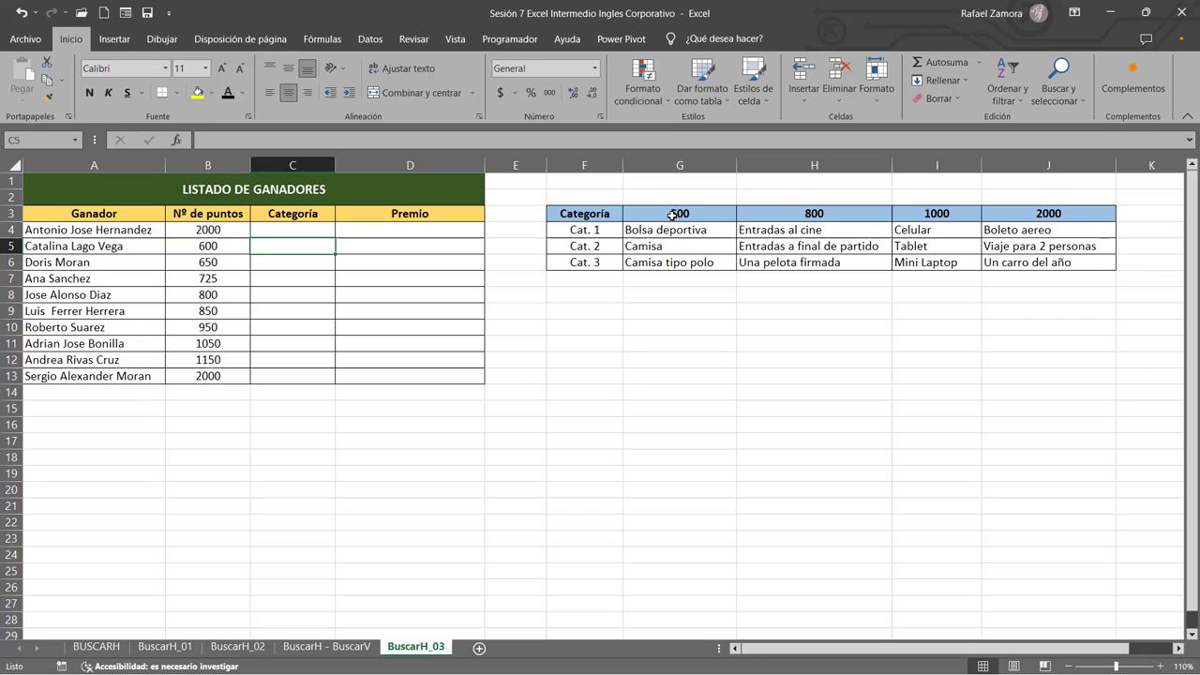
- Highlight the prize-by-points table, focusing on the 500 and 800 point thresholds
{"action": "left_click", "coordinate": [205, 256]}
{"action": "left_click_drag", "start_coordinate": [662, 215], "coordinate": [1111, 266]}
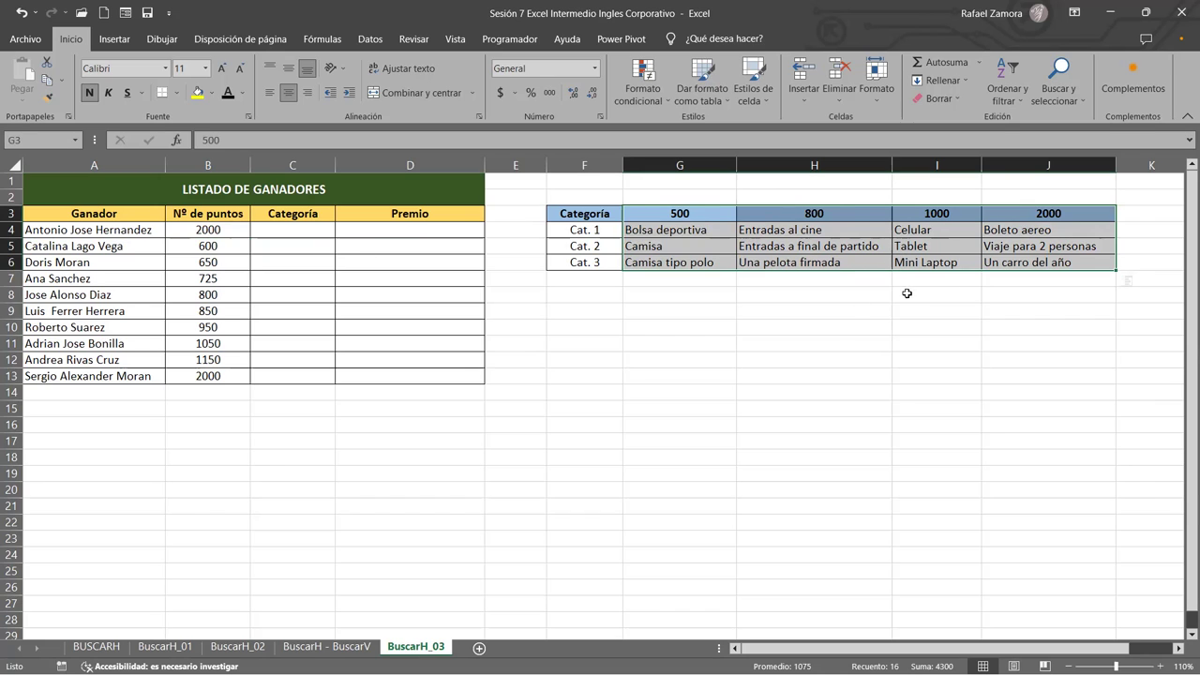
{"action": "left_click", "coordinate": [672, 212]}
{"action": "left_click_drag", "start_coordinate": [673, 212], "coordinate": [813, 212]}
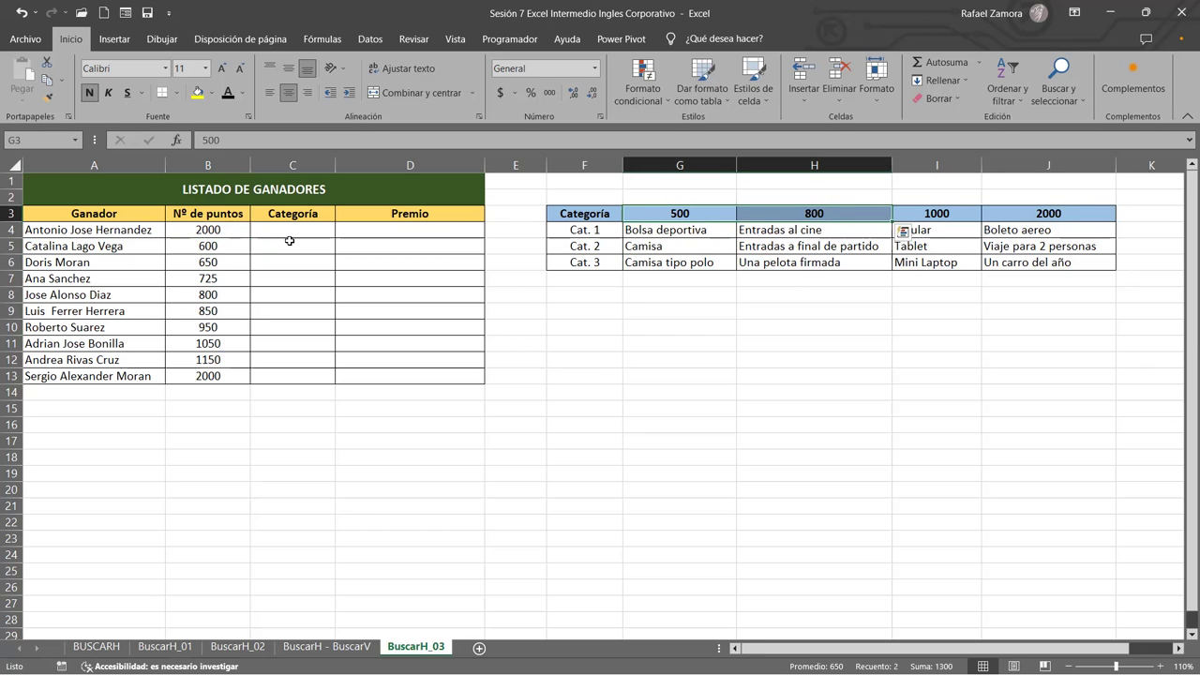
- Go over the empty Categoría and Premio cells and the first winner's 2000 points, then go back to BuscarH - BuscarV
{"action": "mouse_move", "coordinate": [277, 229]}
{"action": "left_mouse_down"}
{"action": "mouse_move", "coordinate": [286, 408]}
{"action": "mouse_move", "coordinate": [286, 375]}
{"action": "left_mouse_up"}
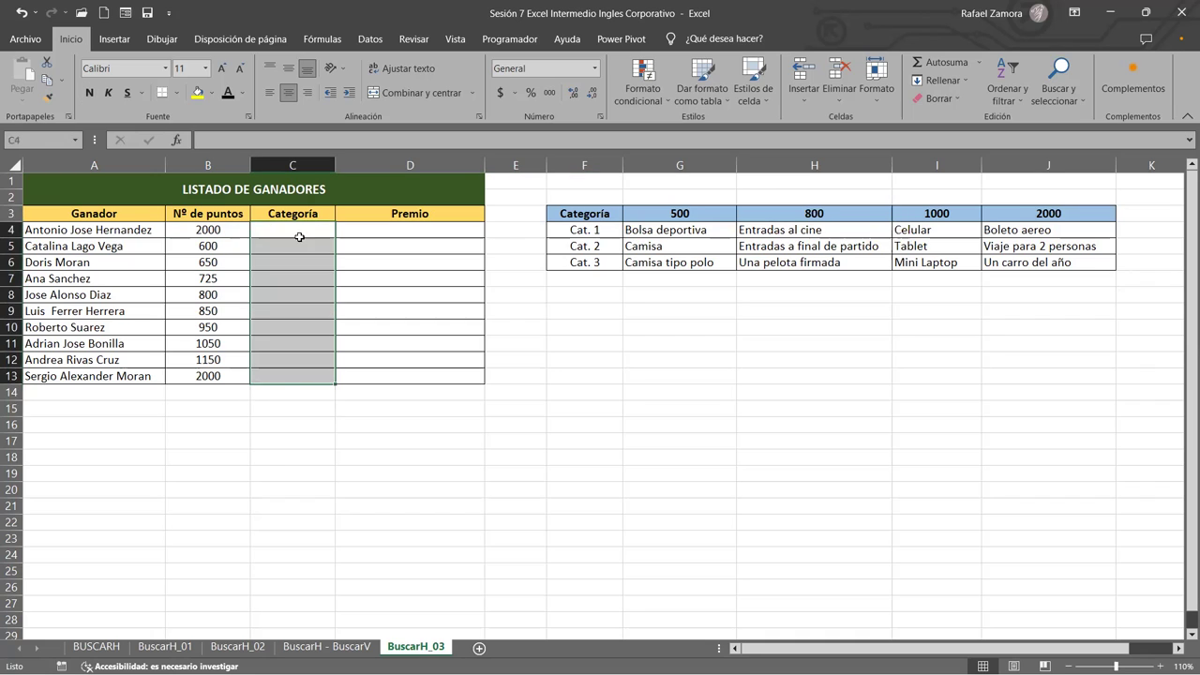
{"action": "left_click", "coordinate": [293, 236]}
{"action": "left_click", "coordinate": [289, 294]}
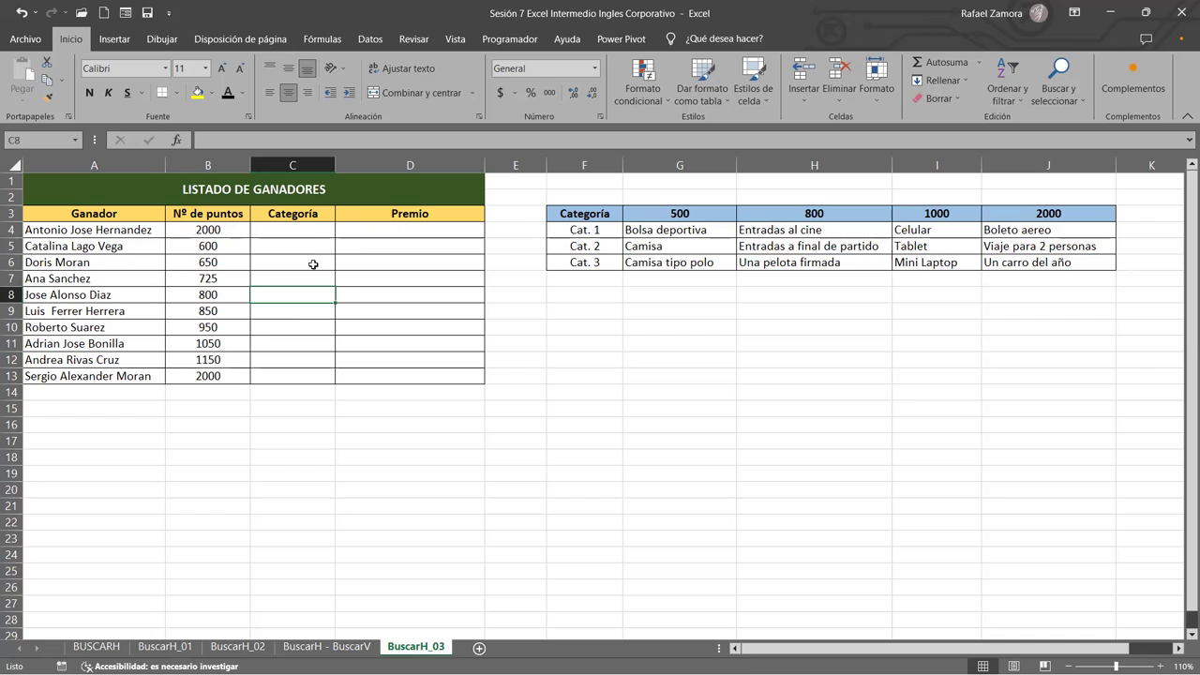
{"action": "left_click", "coordinate": [418, 238]}
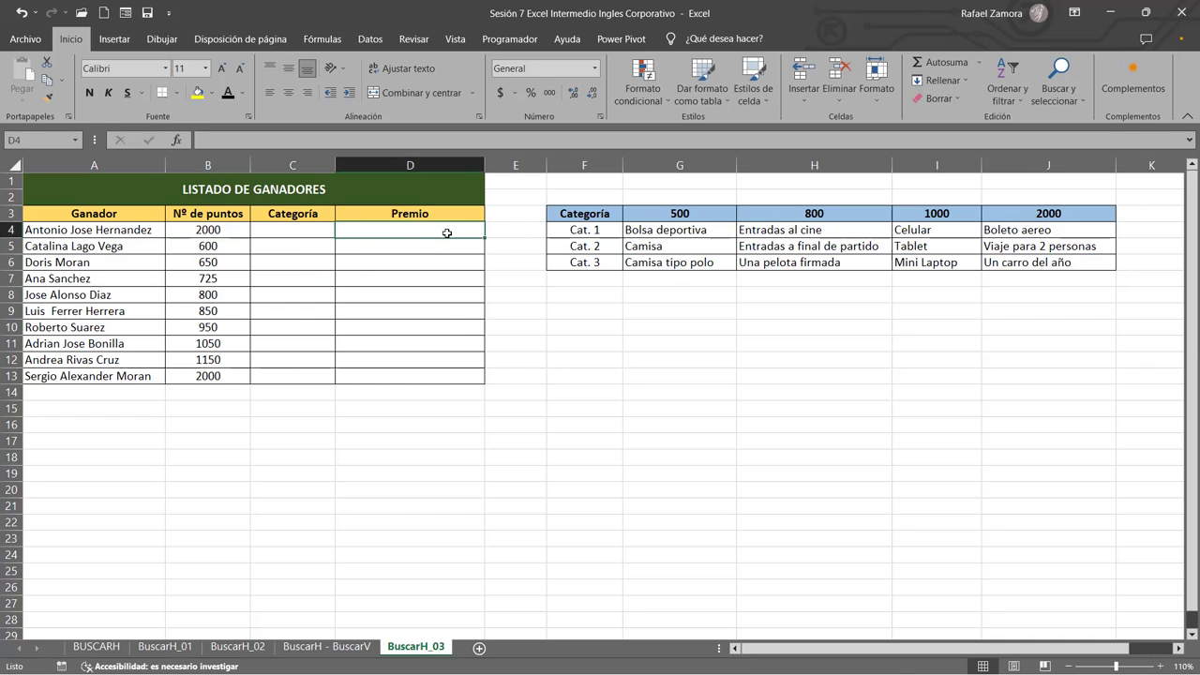
{"action": "left_click", "coordinate": [291, 228]}
{"action": "left_click", "coordinate": [226, 230]}
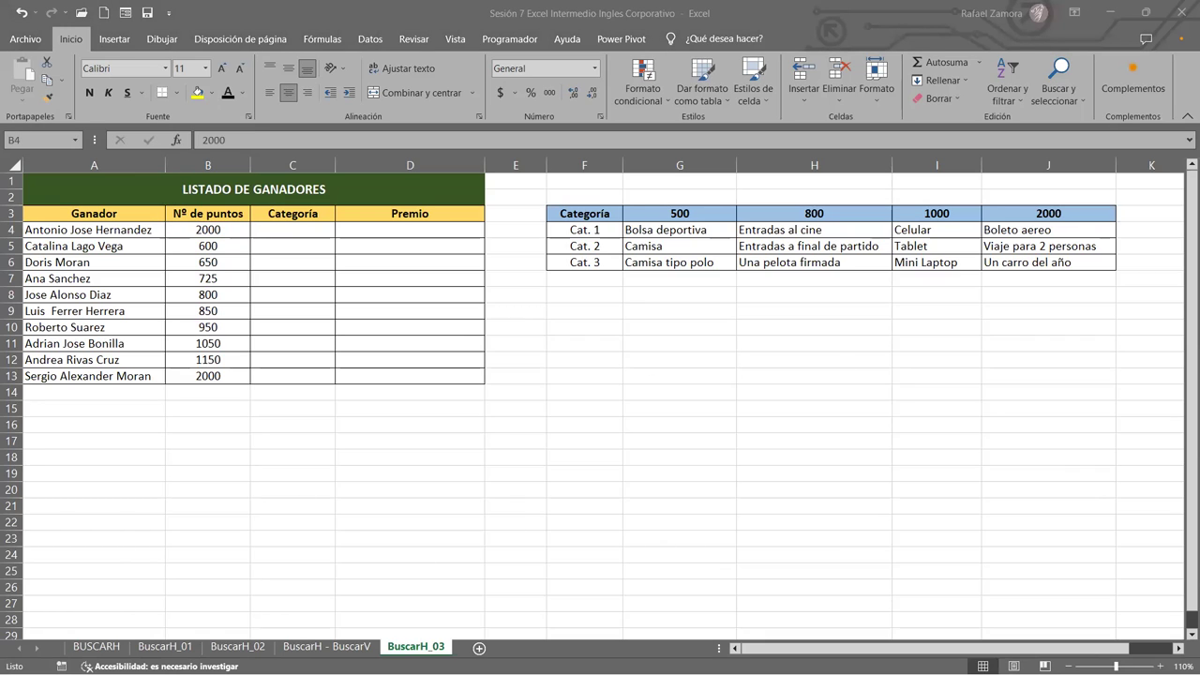
{"action": "left_click", "coordinate": [355, 654]}
{"action": "left_click", "coordinate": [709, 521]}
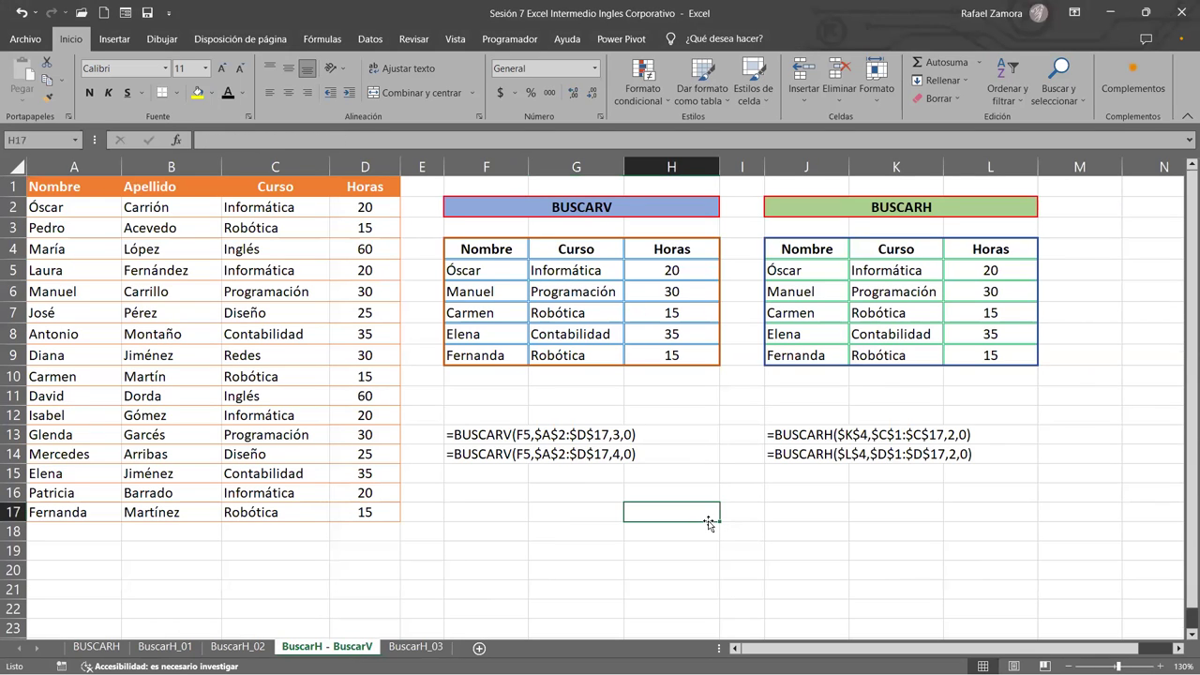